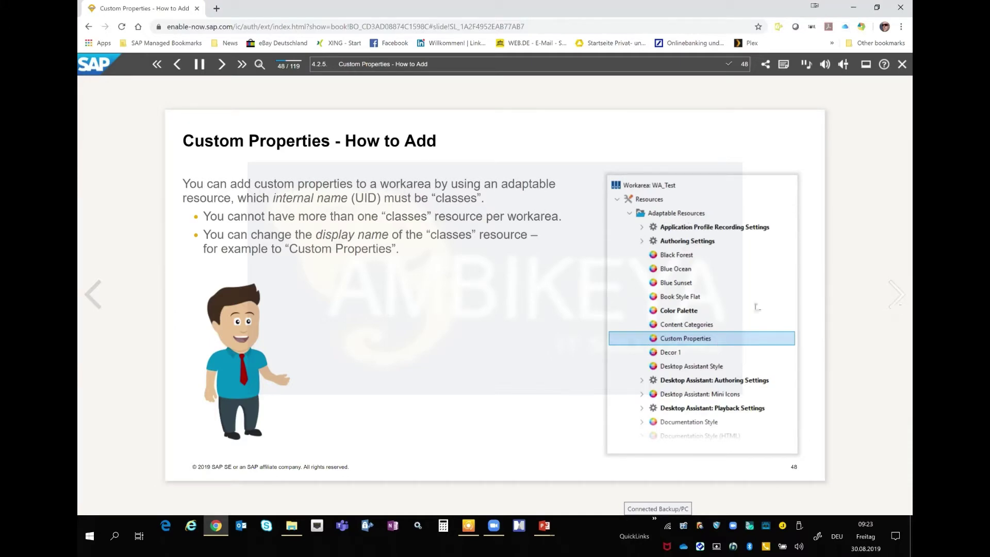
- Advance the book to the "Custom Properties – Internal Files" slide and switch to the Custom Property Training workarea in SAP Enable Now
left_click(897, 295)
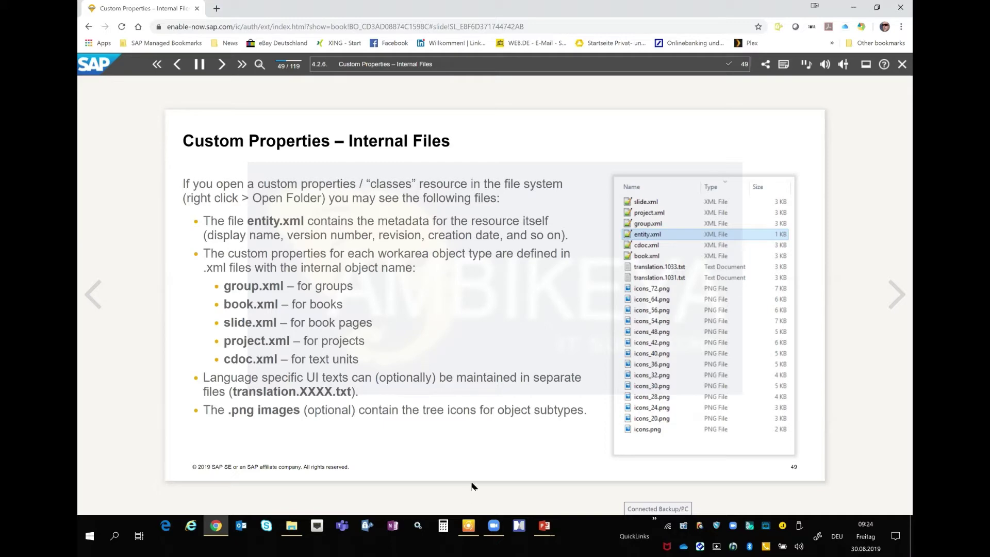
key("alt+Tab")
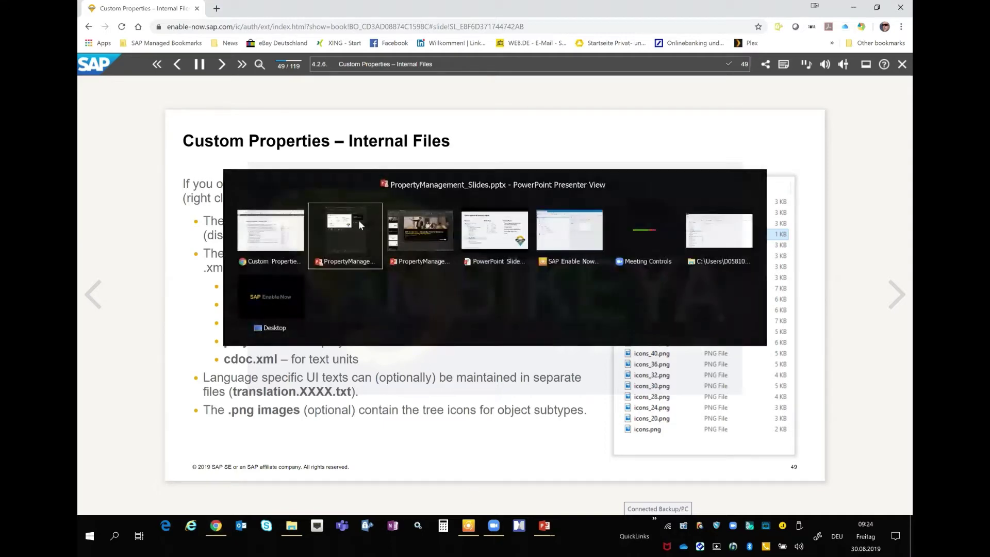
key("alt+Tab")
key("alt+Tab")
key("alt+Tab")
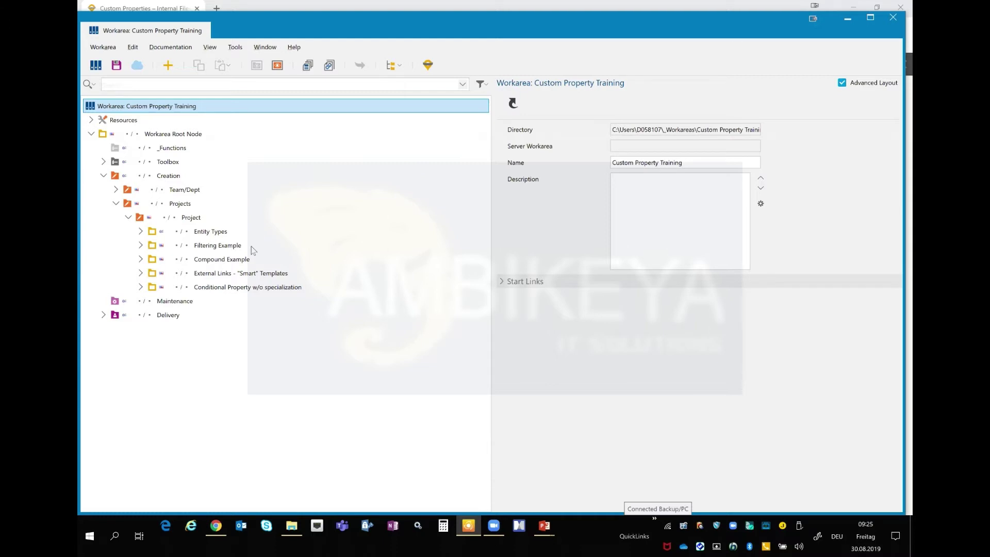
- Expand the Entity Types group under Project and the Adaptable Resources under Resources in the workarea tree
left_click(141, 231)
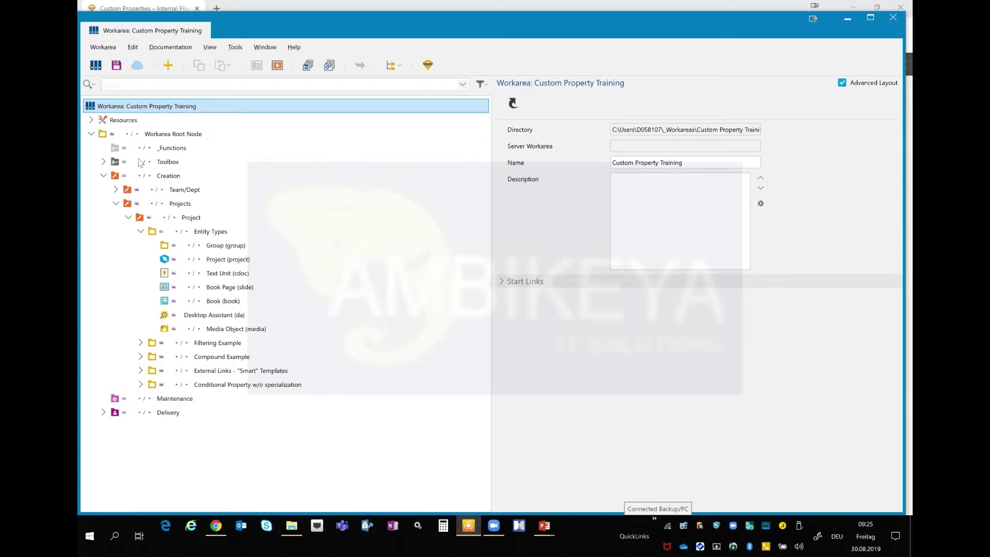
left_click(91, 120)
left_click(104, 134)
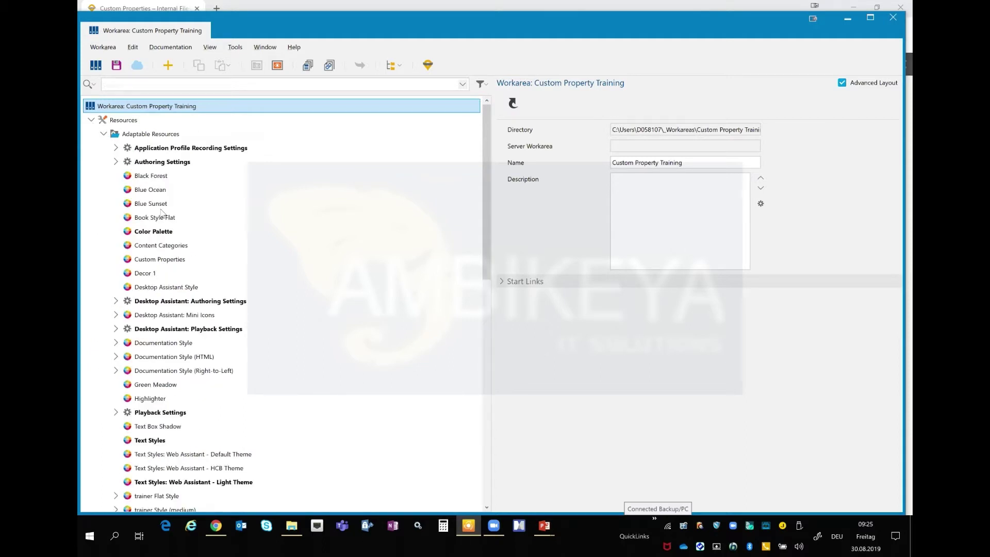
- Open the file-system folder of the Custom Properties adaptable resource
left_click(173, 261)
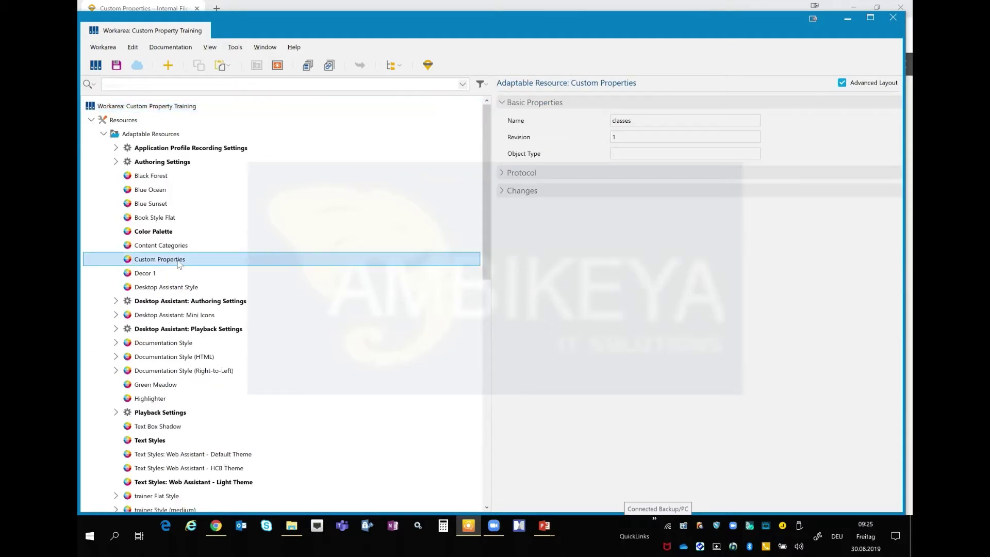
right_click(177, 262)
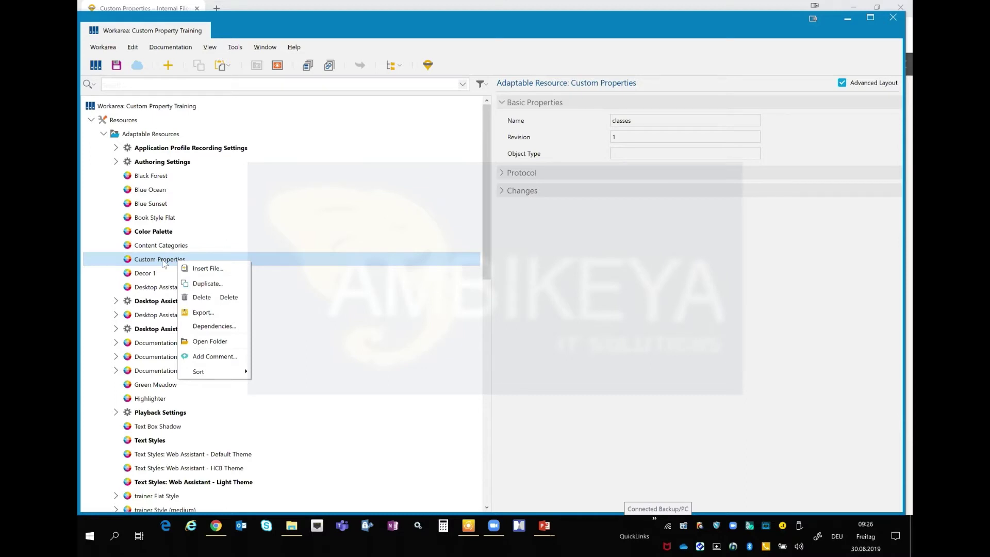
left_click(205, 341)
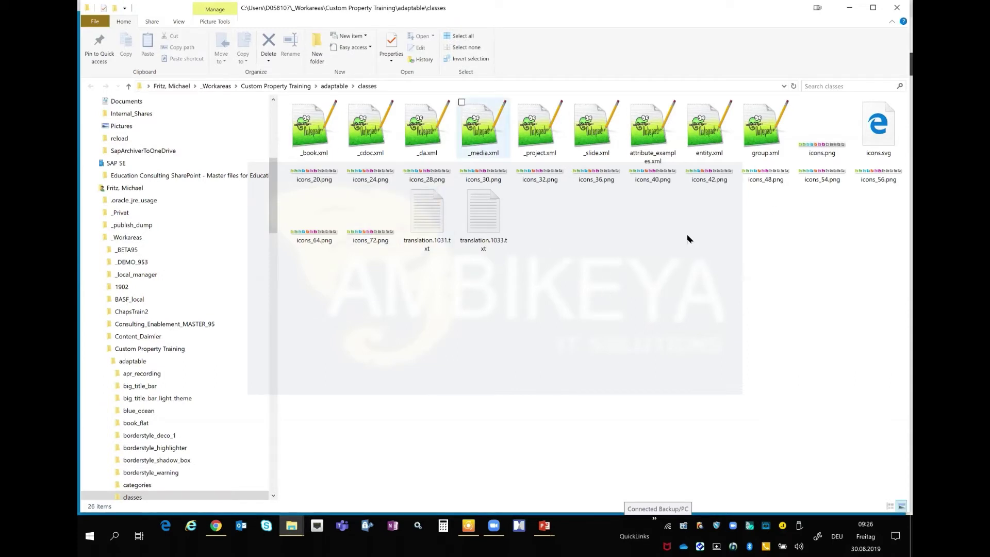
- Open entity.xml from the classes folder in Notepad++
left_click(706, 131)
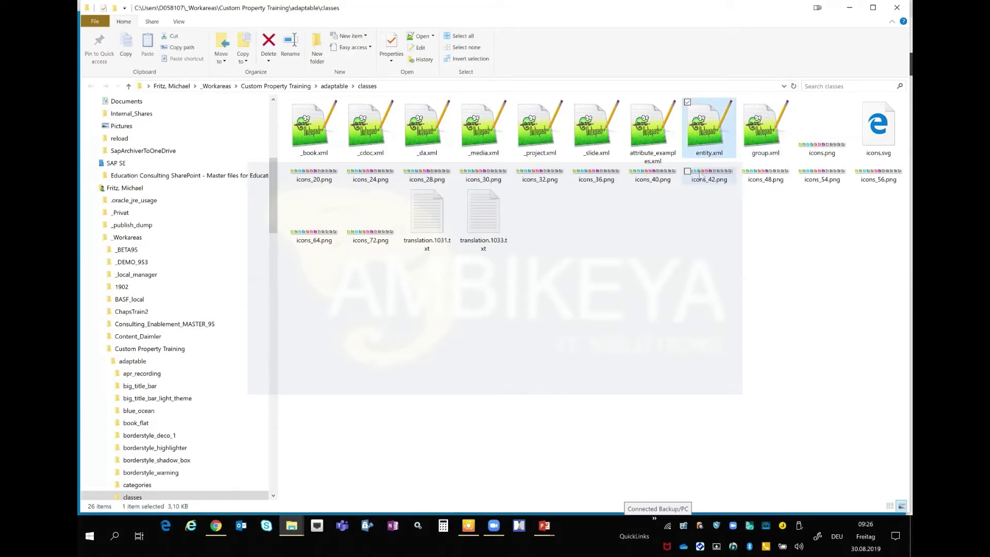
double_click(708, 133)
right_click(709, 135)
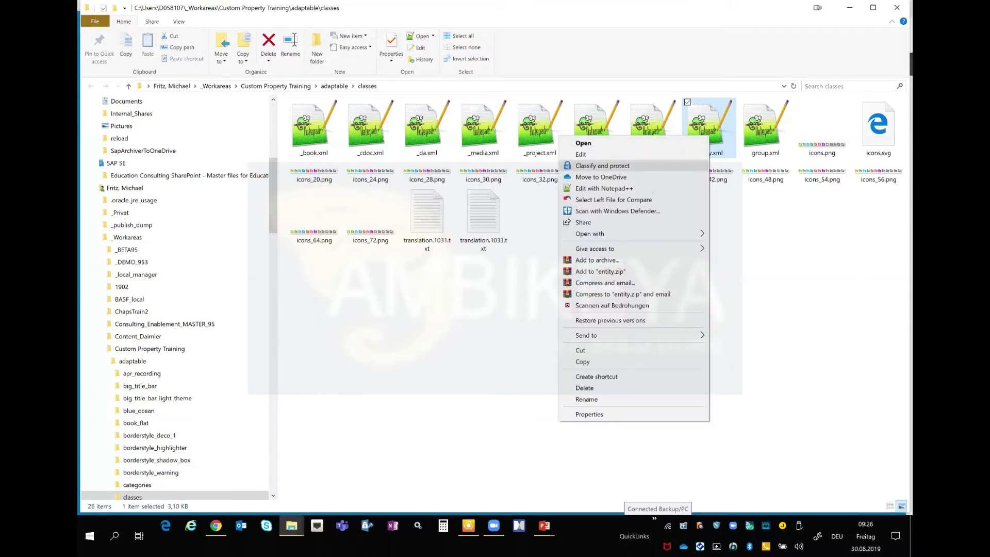
left_click(650, 189)
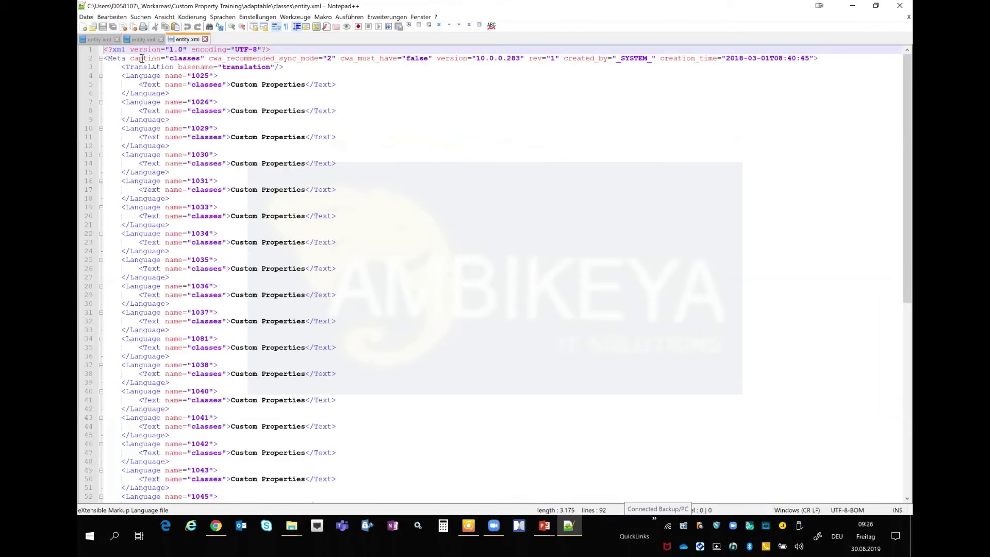
- Examine the caption attribute in the Meta line of entity.xml and the code, name and display text of language entry 1025
left_click(180, 59)
double_click(182, 60)
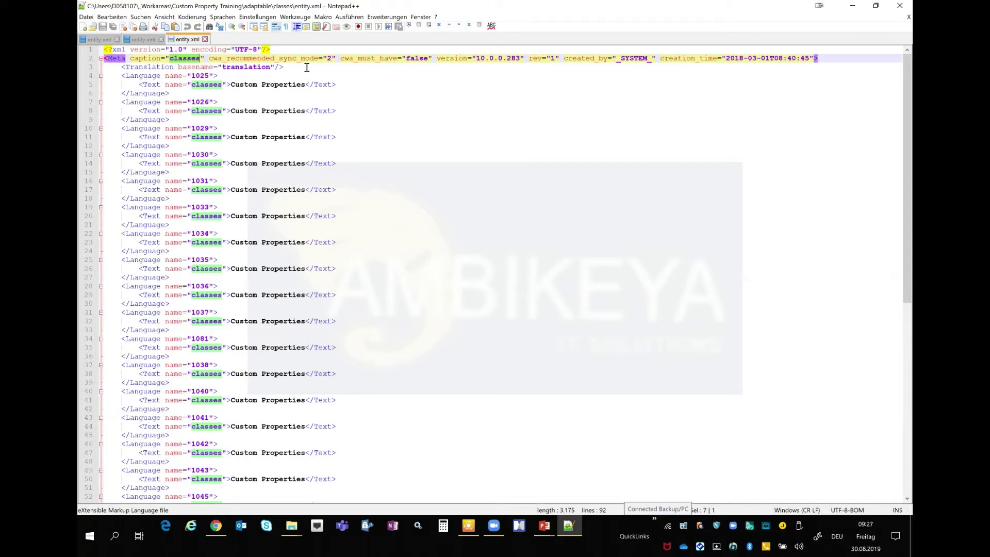
left_click(119, 75)
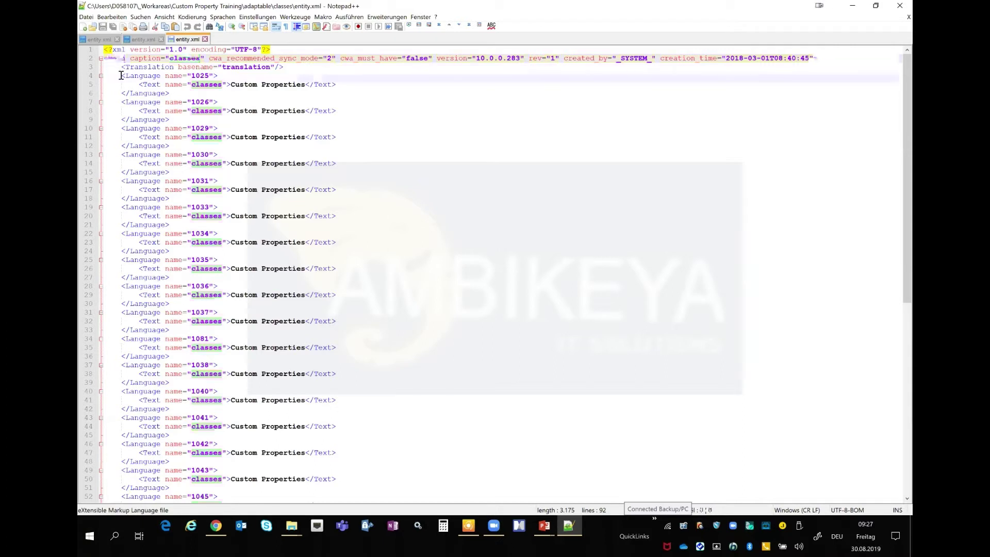
left_click(175, 92, "shift")
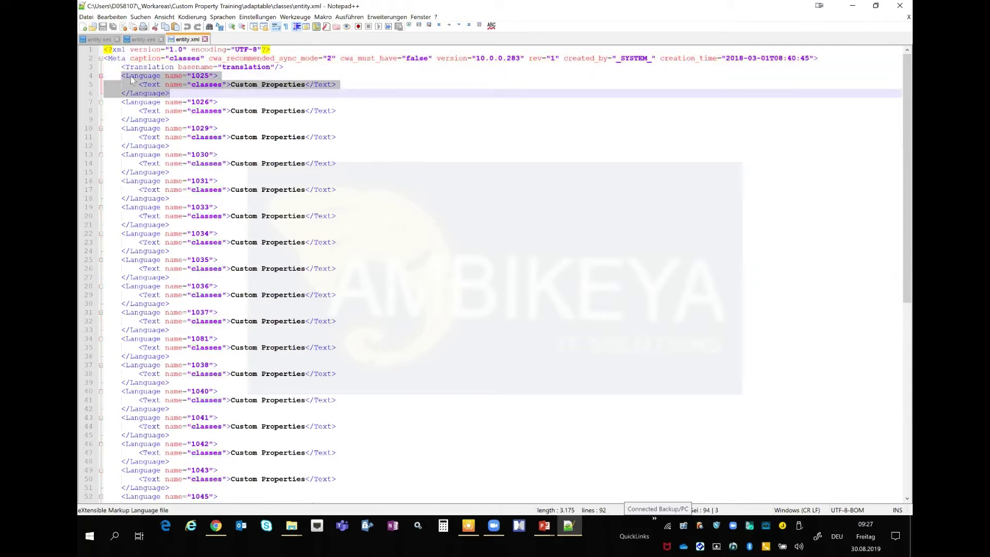
left_click(192, 75)
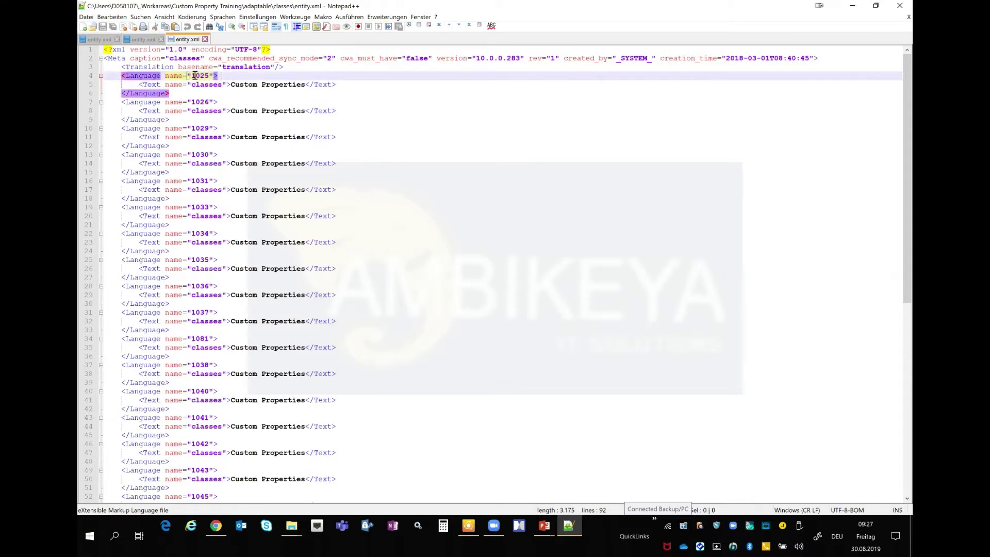
double_click(207, 76)
double_click(209, 84)
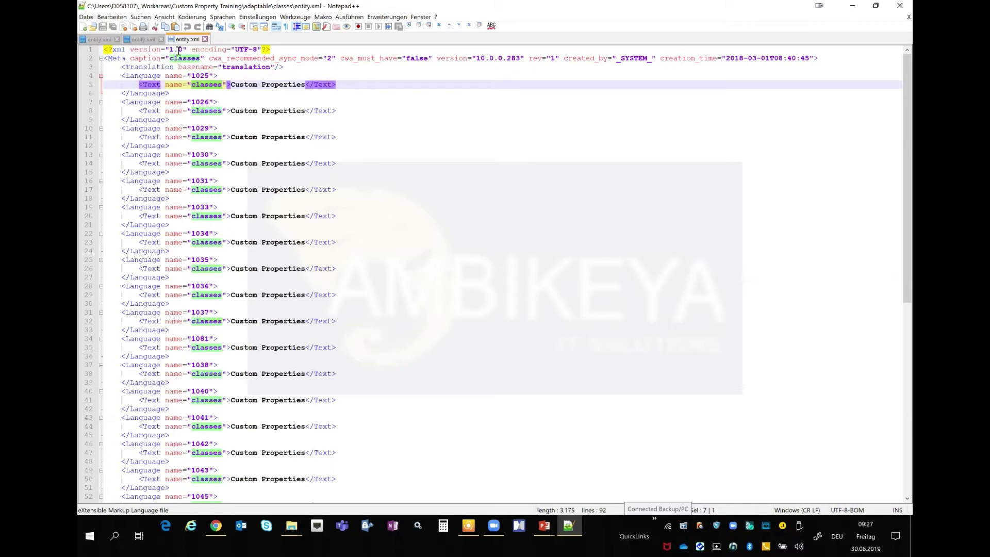
left_click(231, 85)
left_click(304, 87, "shift")
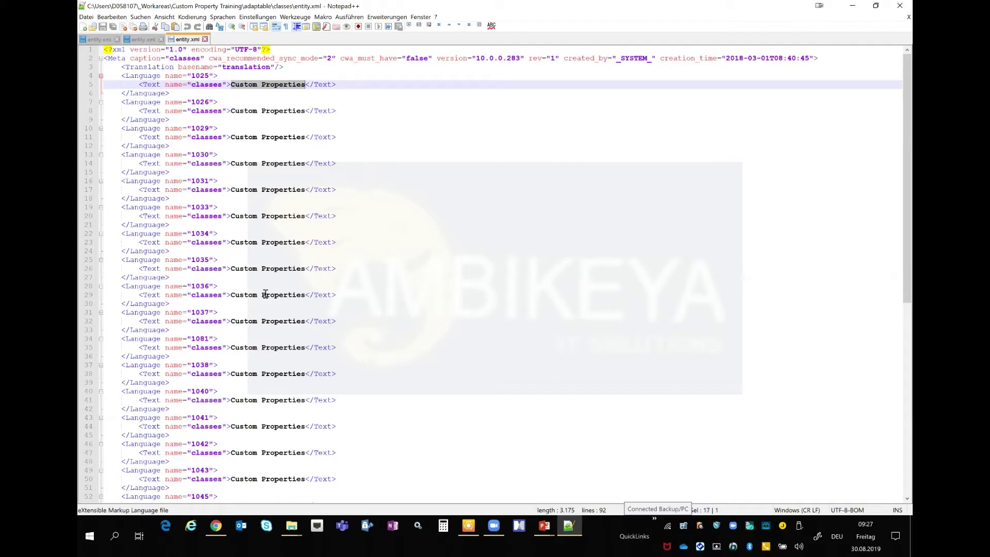
- Look through the remaining language entries of entity.xml, highlighting the display text of language 1066, and return to the file's start
scroll(265, 378, "down", 7)
scroll(265, 379, "down", 4)
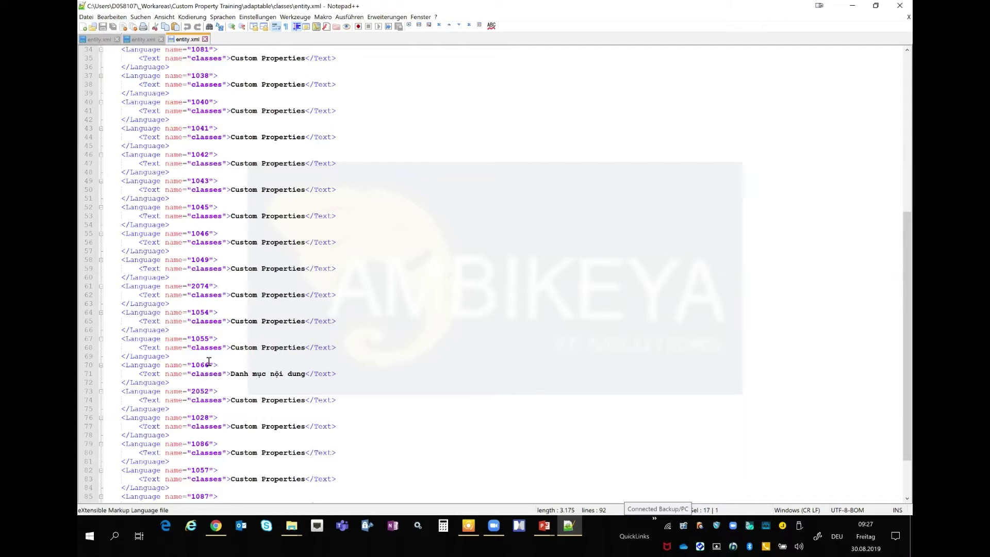
left_click_drag(230, 374, 306, 373)
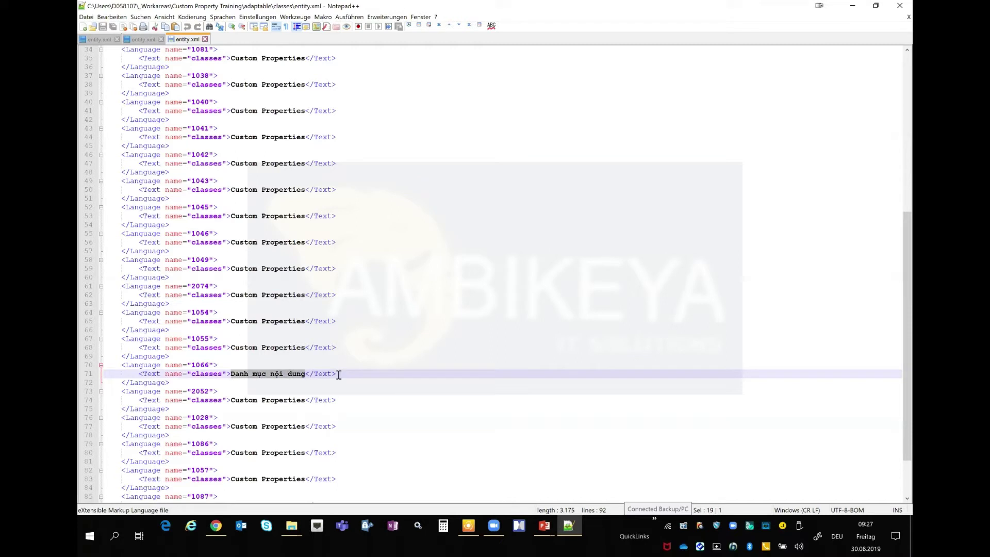
scroll(310, 383, "down", 3)
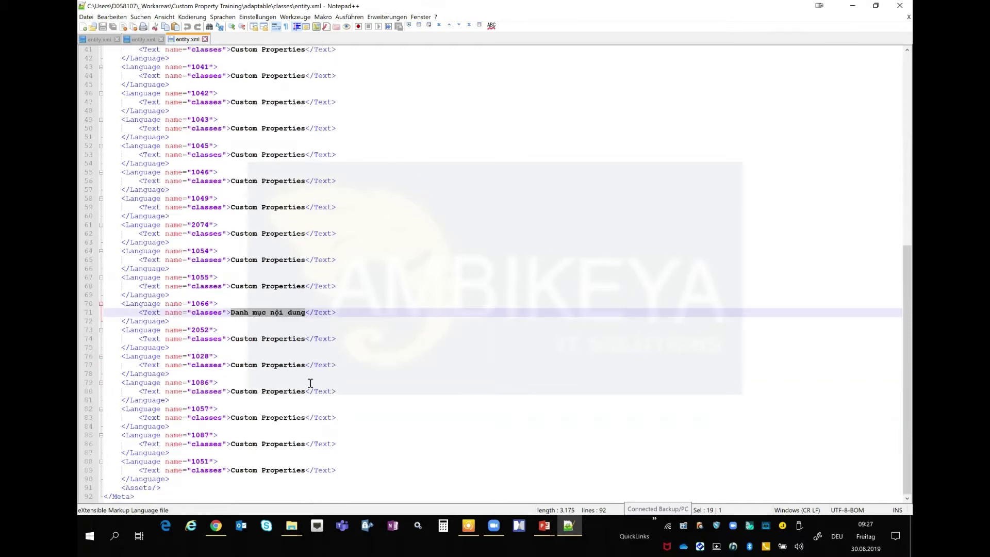
scroll(310, 384, "up", 13)
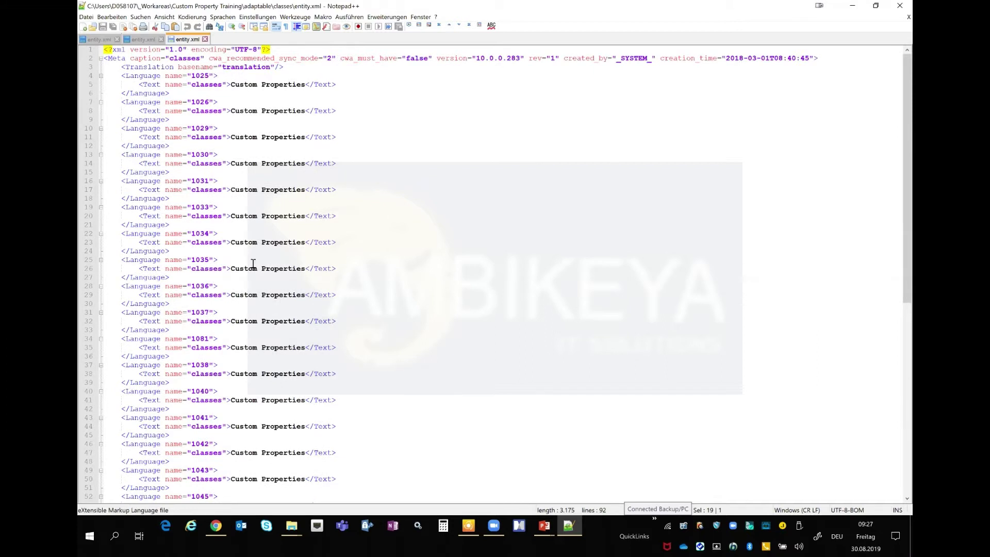
- Highlight the name value "classes" and its display text "Custom Properties" in language entry 1029
double_click(204, 138)
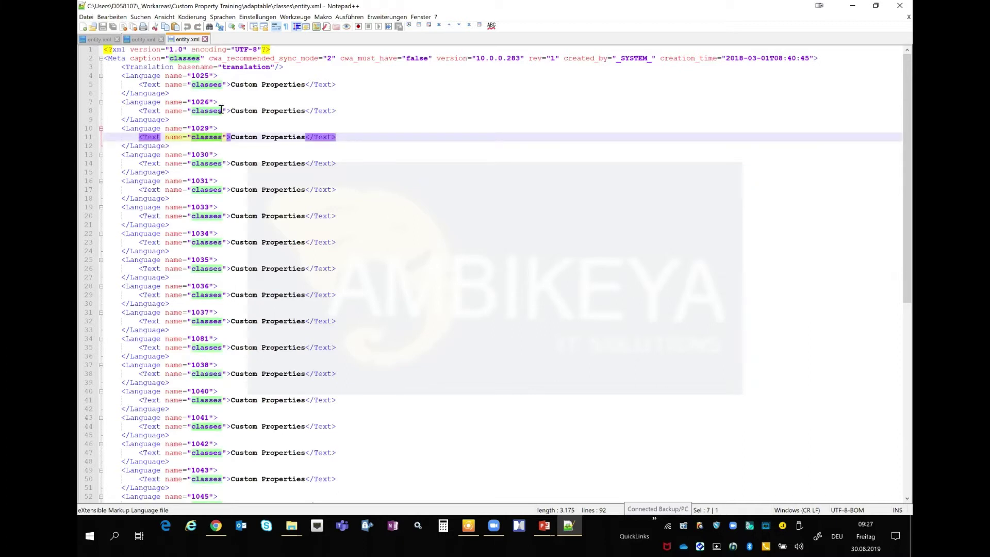
left_click(230, 138)
left_click(306, 138, "shift")
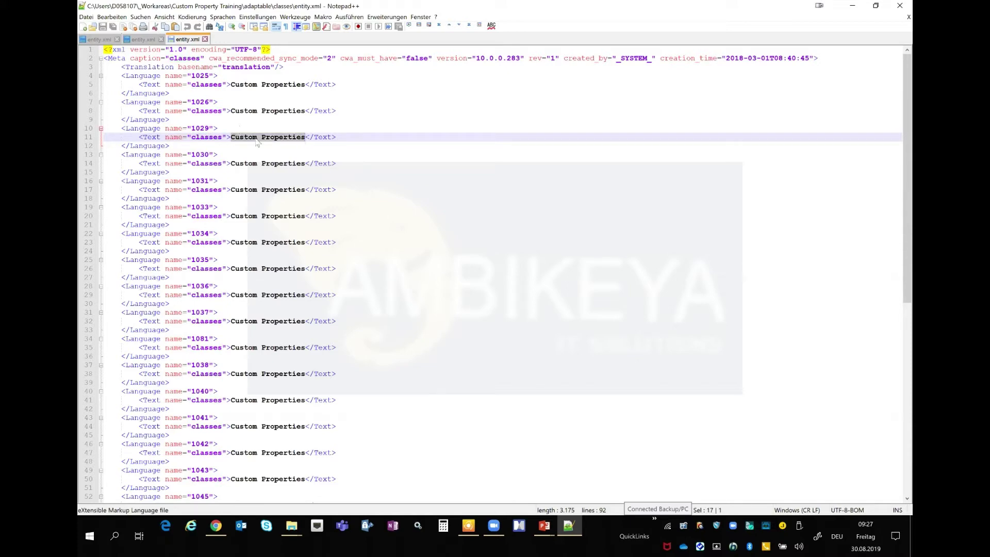
- Switch to SAP Enable Now and highlight the Custom Properties resource's internal name in its basic properties
key("alt+Tab")
key("alt+Tab")
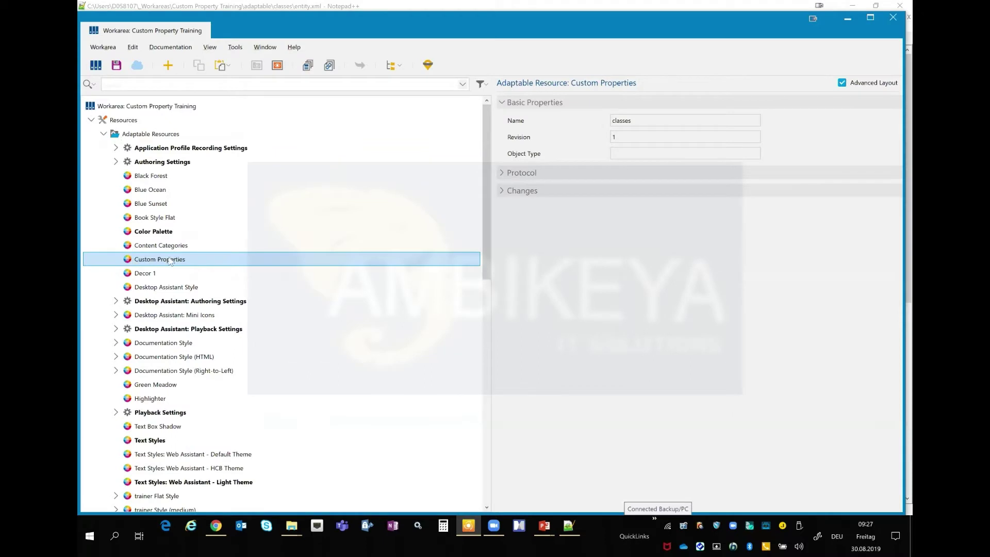
left_click(637, 120)
key("ctrl+a")
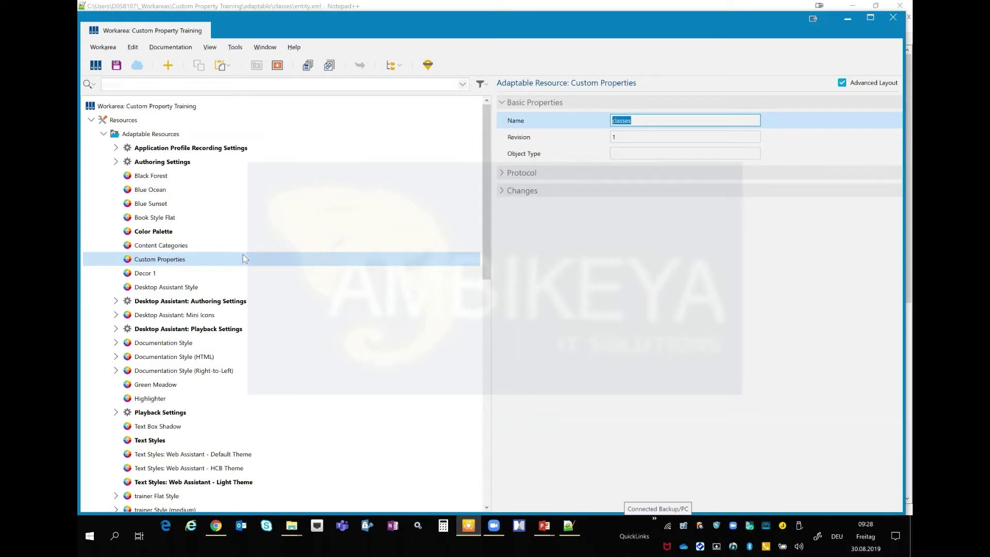
- Return to entity.xml in Notepad++ and check its language entries from start to end
key("alt+Tab")
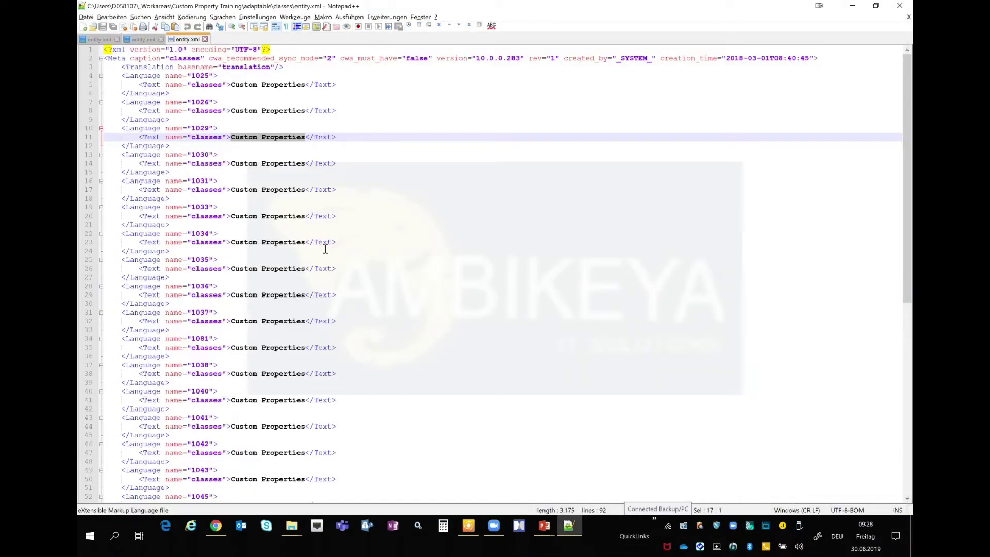
scroll(358, 285, "down", 13)
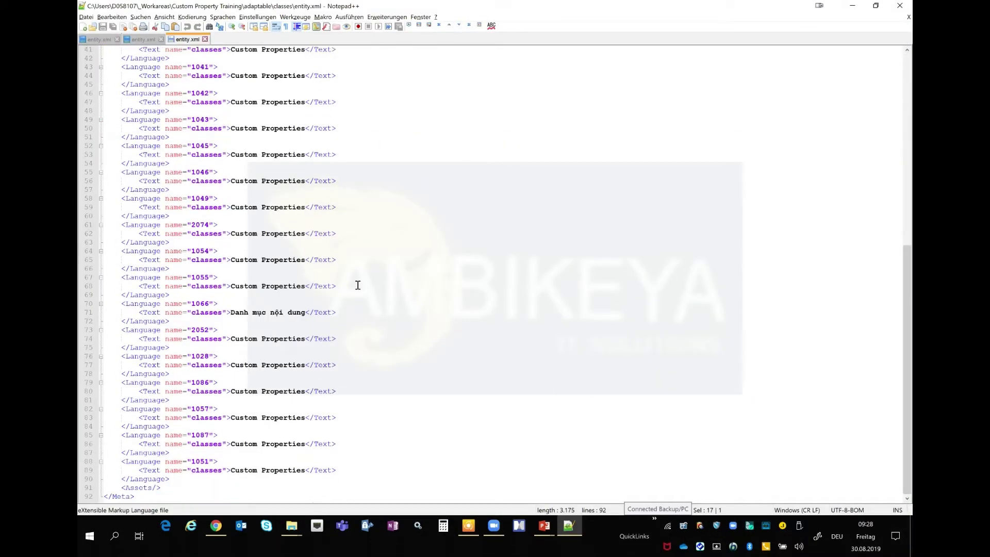
scroll(358, 286, "up", 2)
scroll(358, 285, "up", 11)
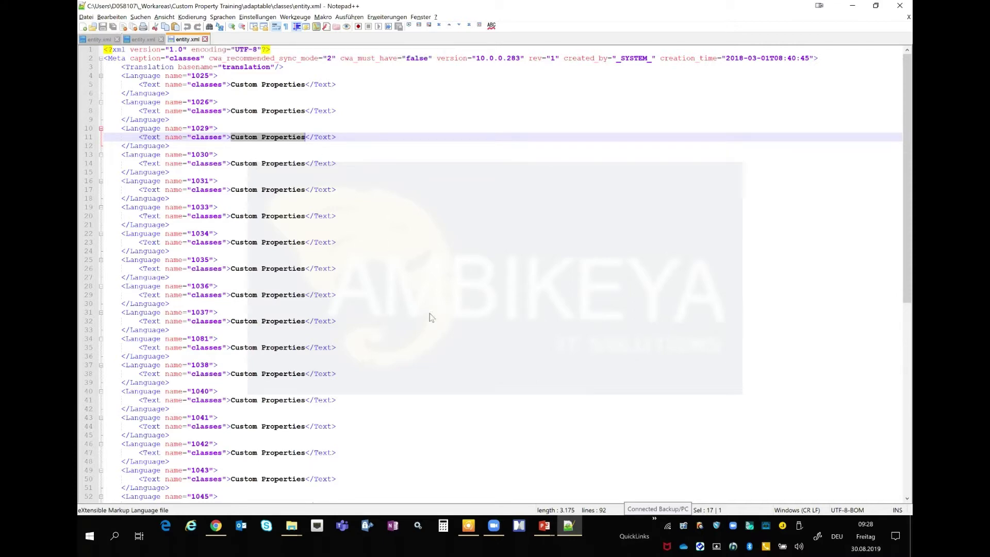
- Switch to the classes folder in File Explorer and point out the object-type files _book.xml, _cdoc.xml, _media.xml and group.xml
key("alt+Tab")
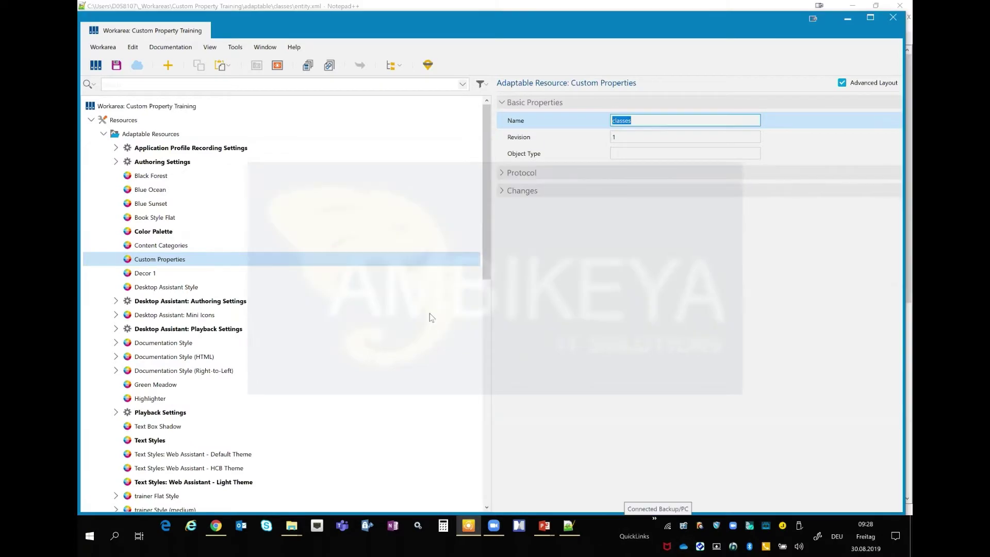
key("alt+Tab")
key("alt+Tab")
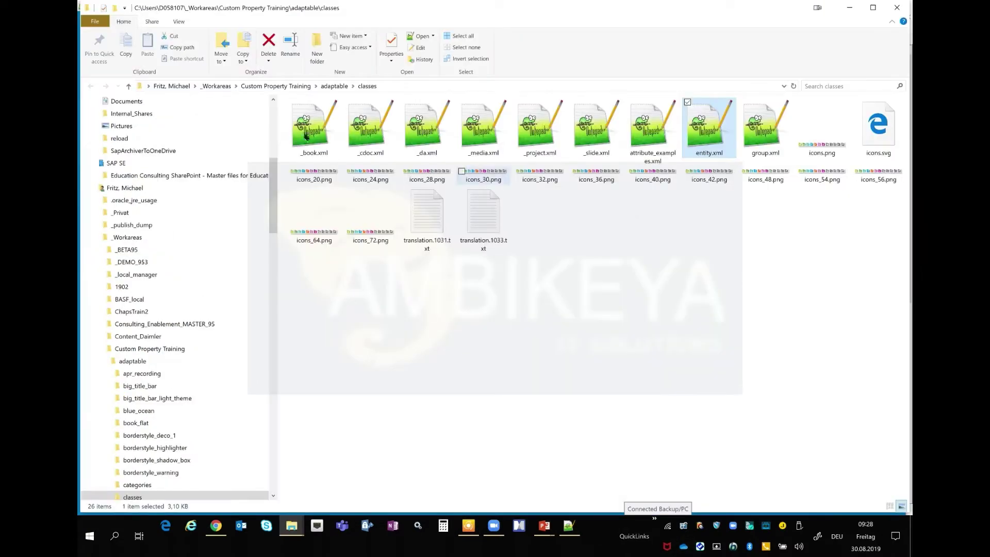
left_click(305, 135)
left_click(370, 135)
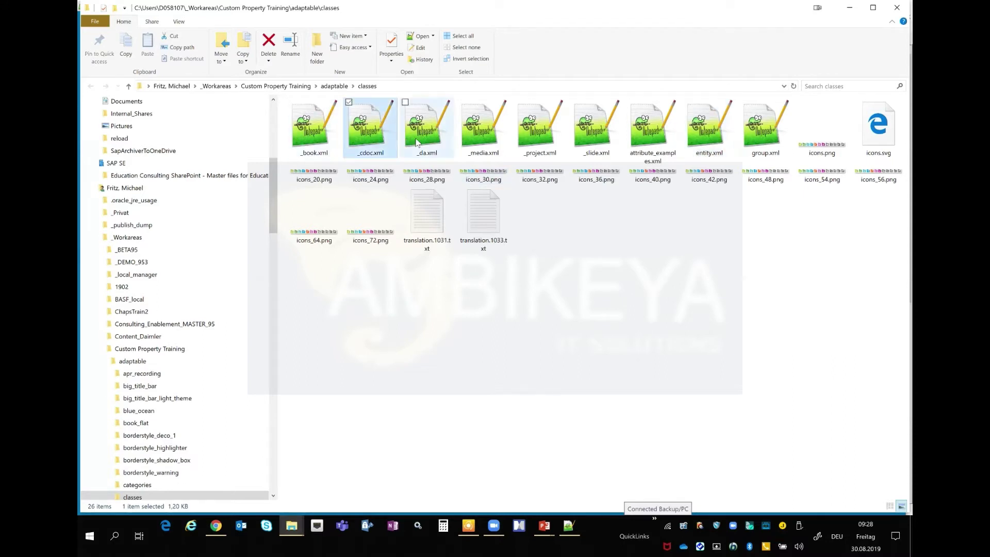
left_click(448, 144)
left_click(472, 147)
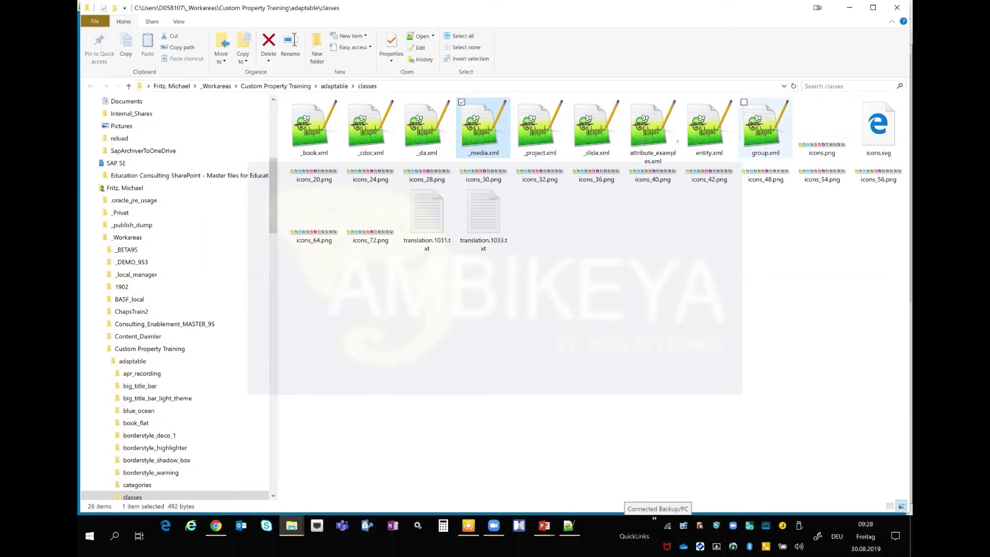
left_click(752, 152)
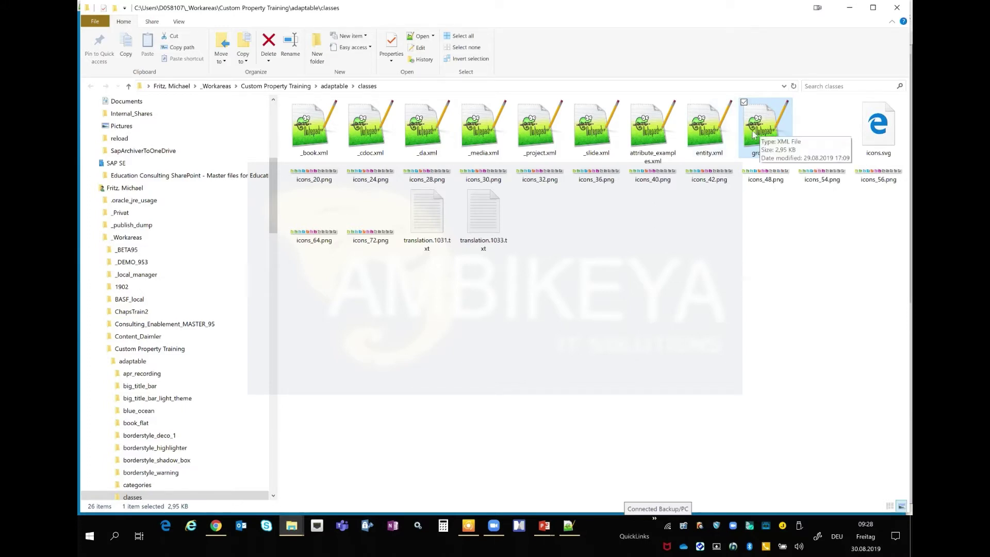
- Switch back to the SAP Enable Now workarea and collapse Adaptable Resources in the tree
key("alt+Tab")
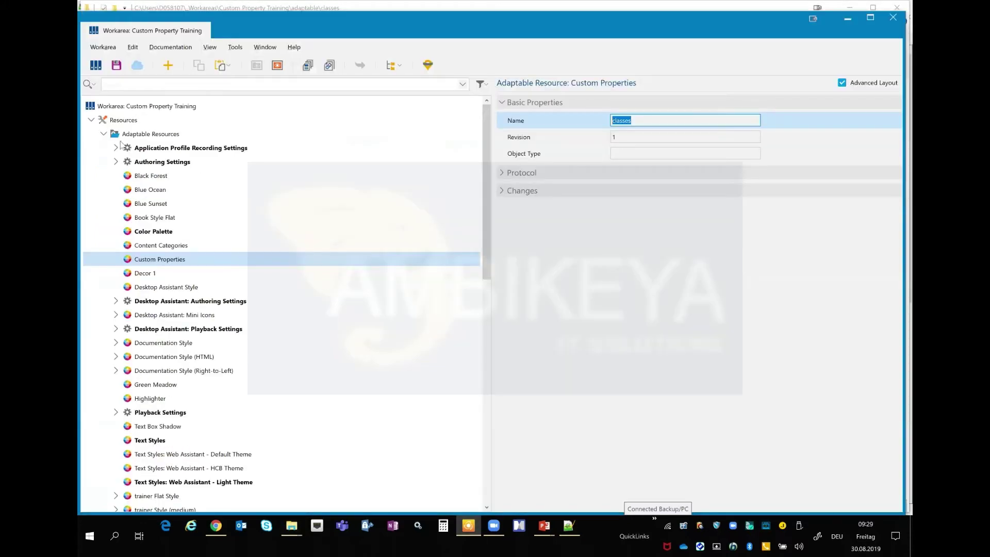
left_click(103, 135)
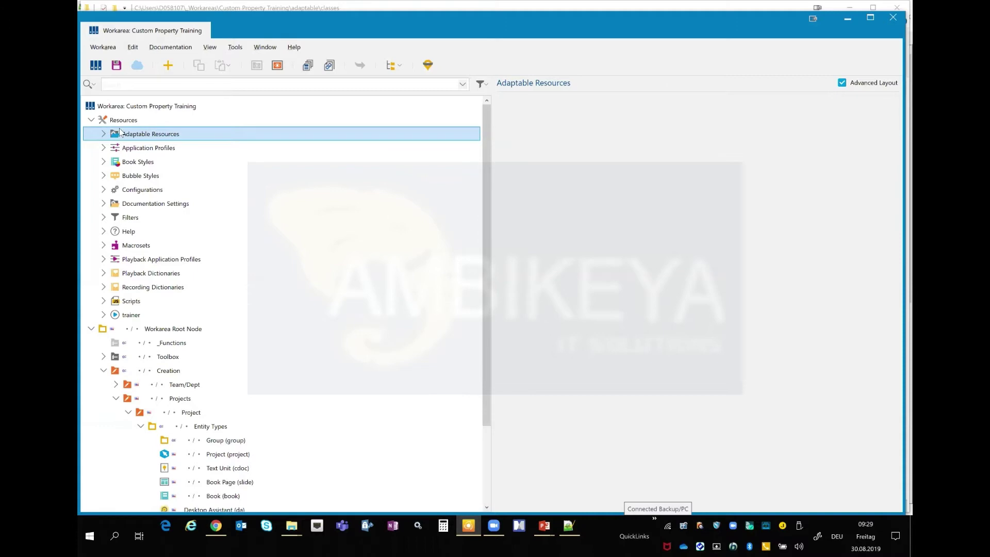
- Collapse Resources, select the Group (group) object under Entity Types, and widen its properties area by narrowing the tree
left_click(91, 121)
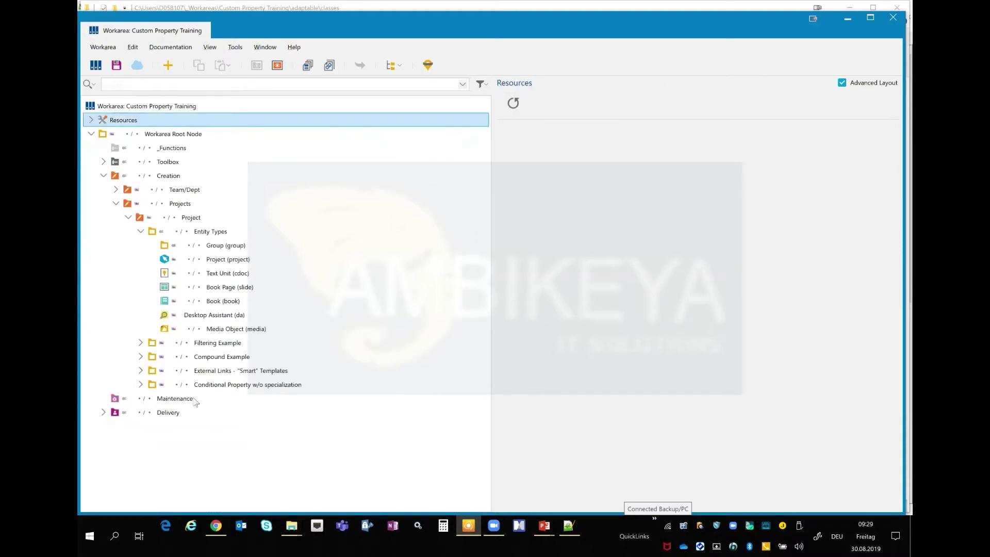
left_click(235, 250)
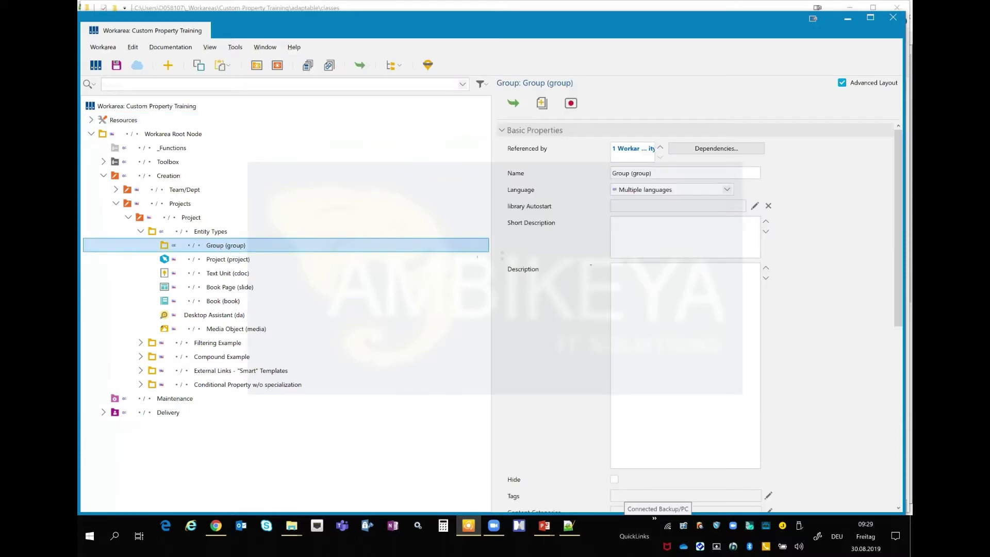
left_click(490, 233)
left_click(253, 248)
left_click_drag(490, 206, 353, 205)
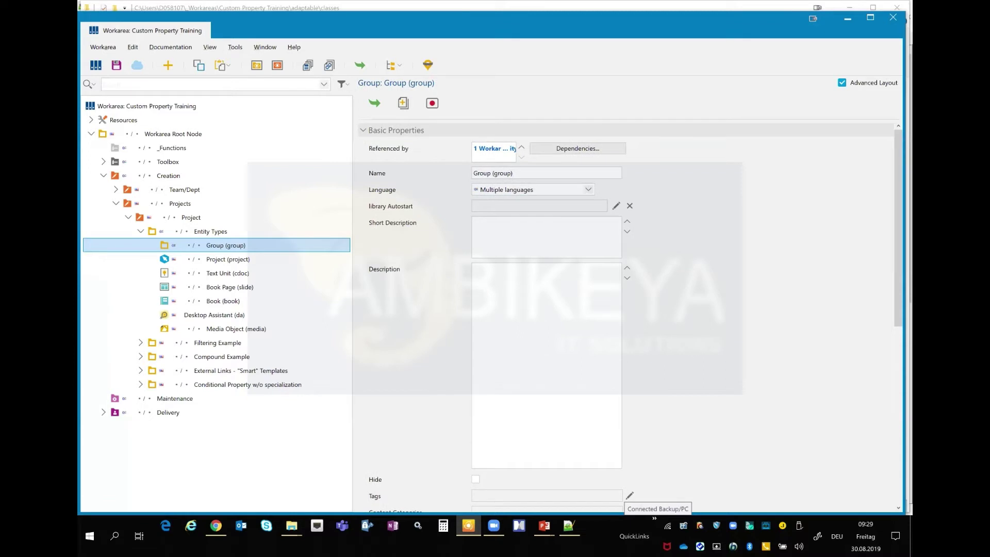
- Examine the group's basic properties down to Subtype and look through the available subtype options without choosing one
scroll(547, 309, "down", 2)
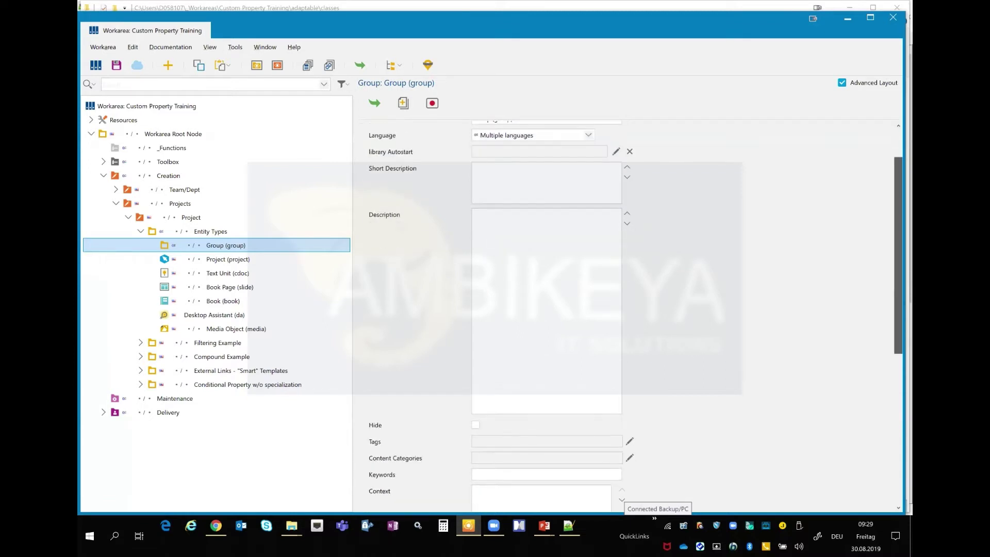
scroll(405, 170, "up", 2)
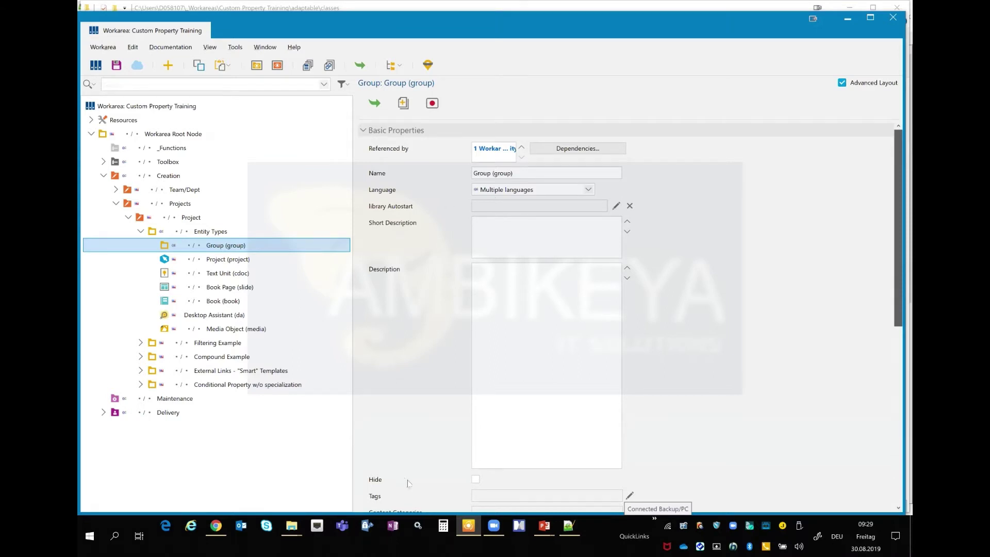
scroll(423, 403, "down", 10)
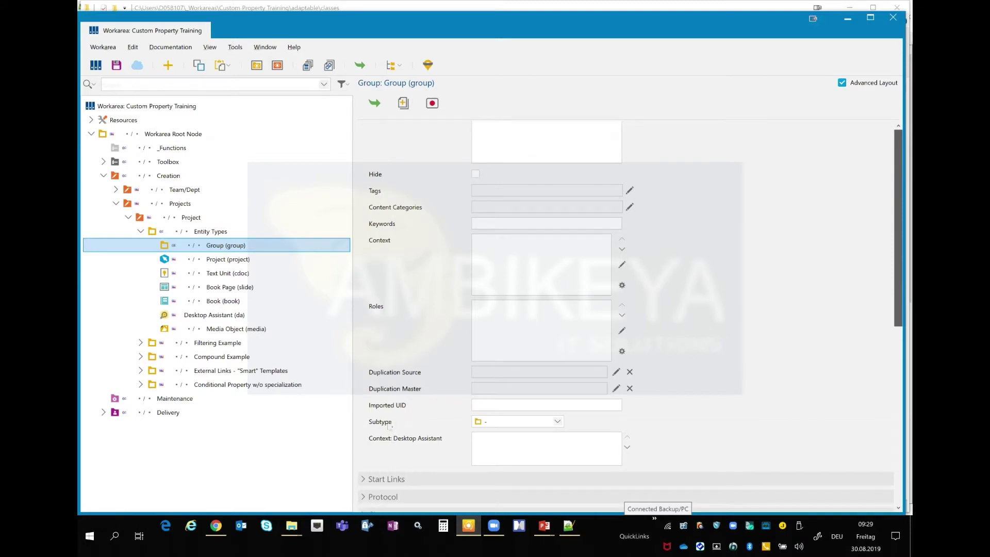
scroll(378, 423, "up", 10)
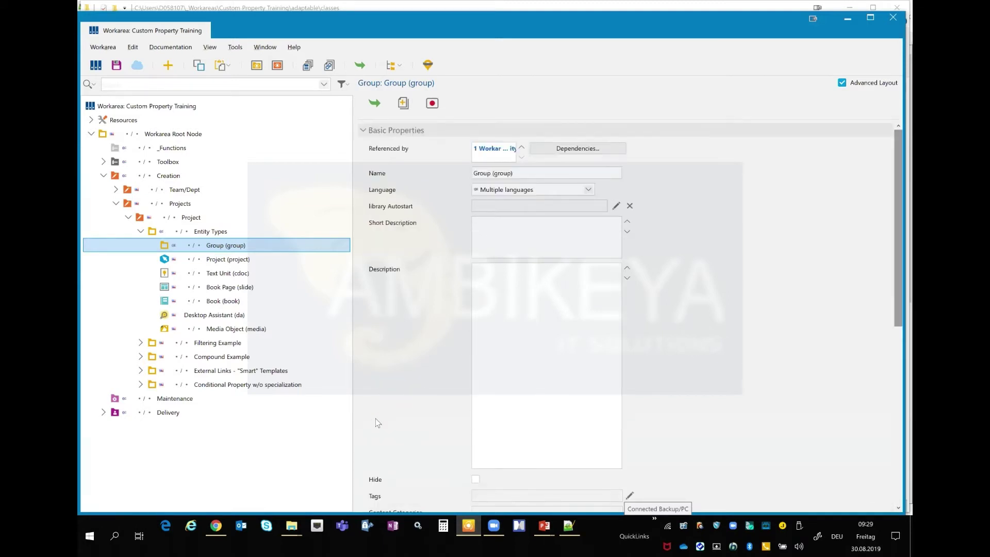
scroll(378, 420, "down", 10)
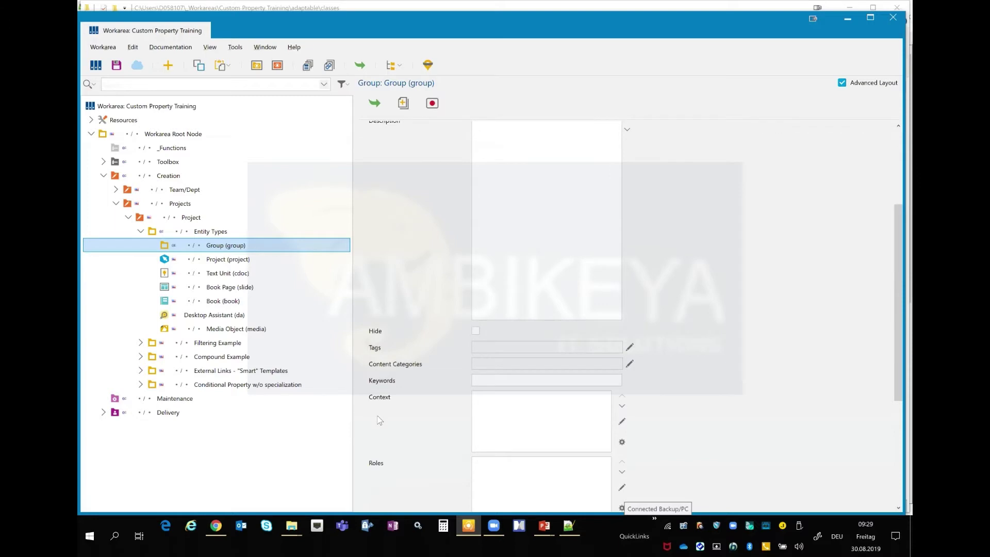
scroll(378, 420, "down", 1)
left_click(382, 416)
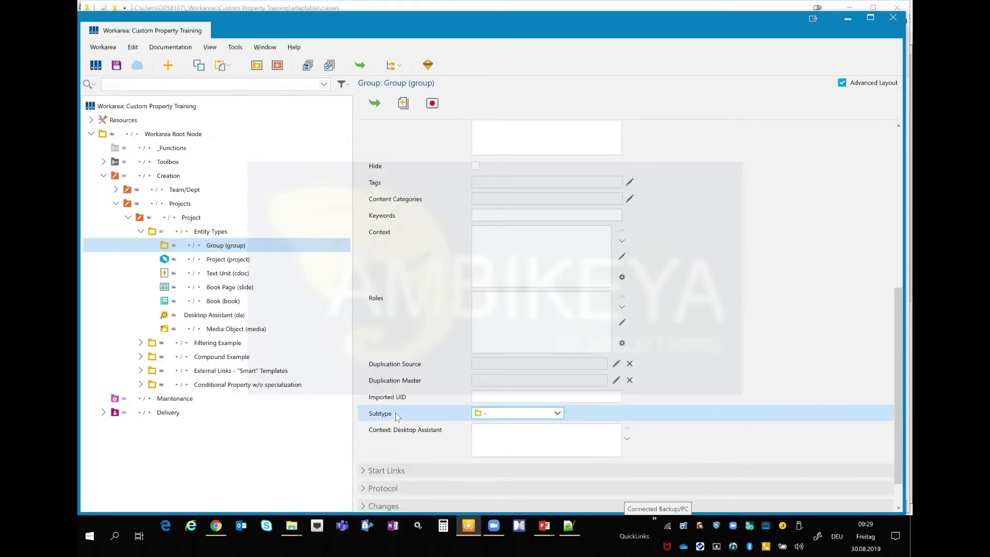
left_click(558, 413)
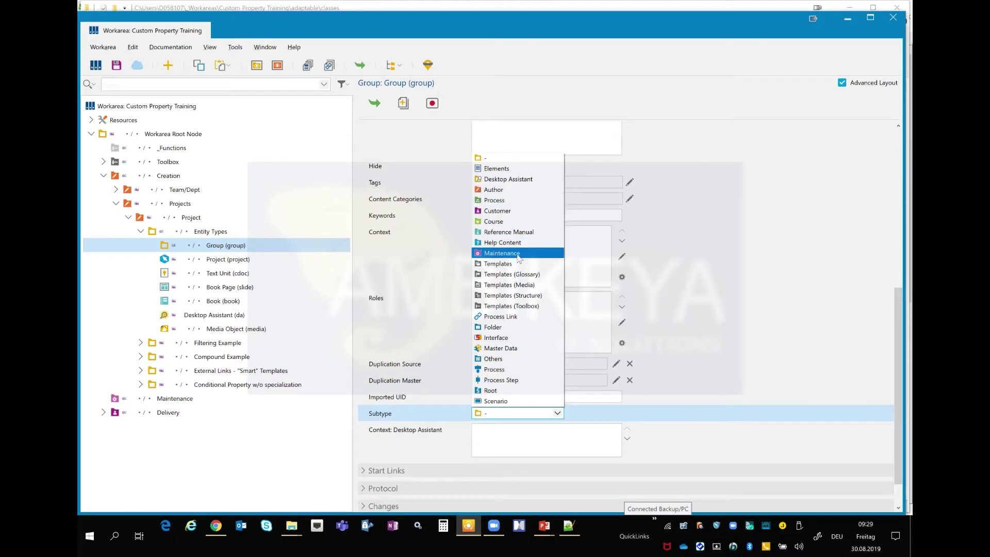
left_click_drag(515, 233, 506, 201)
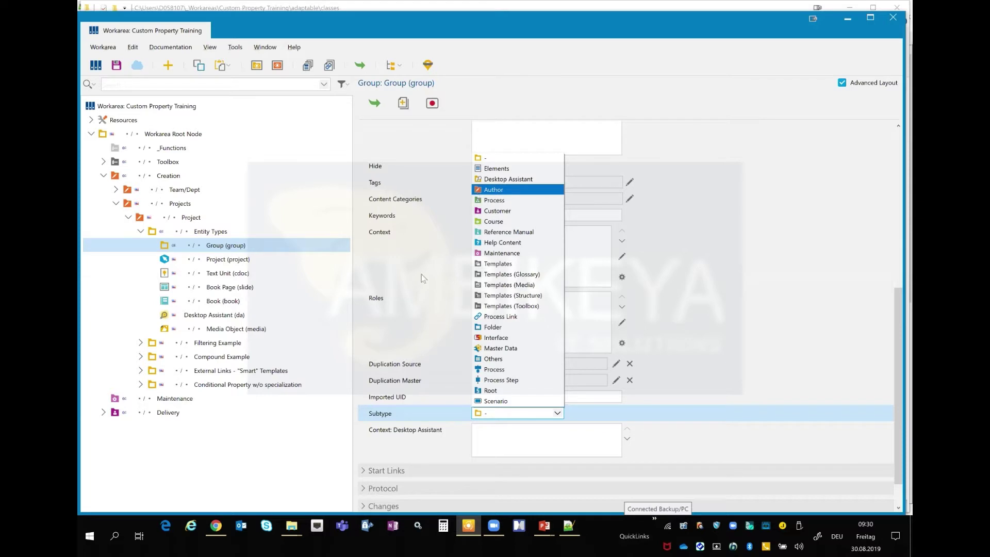
left_click(398, 302)
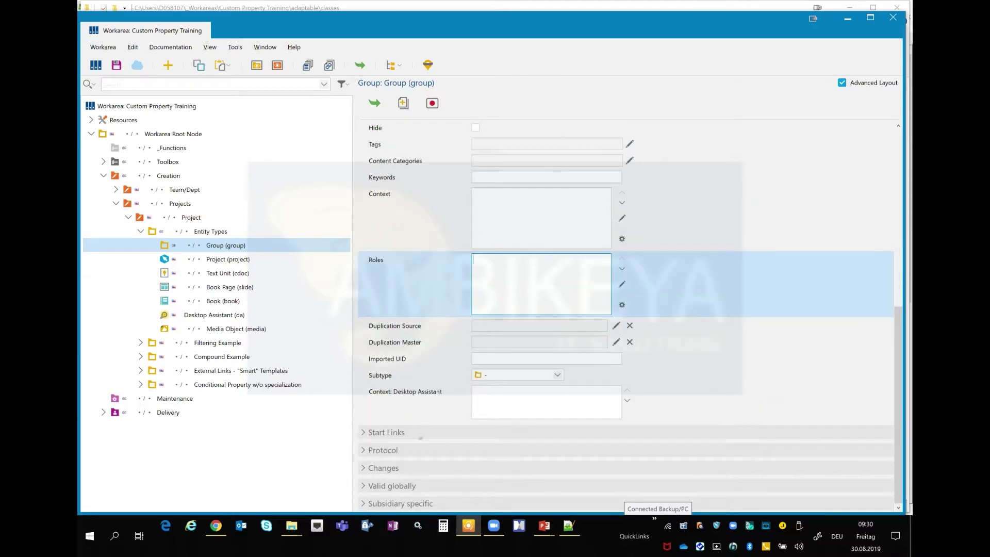
- Expand the group's custom property sections Valid globally and Subsidiary specific
left_click(391, 486)
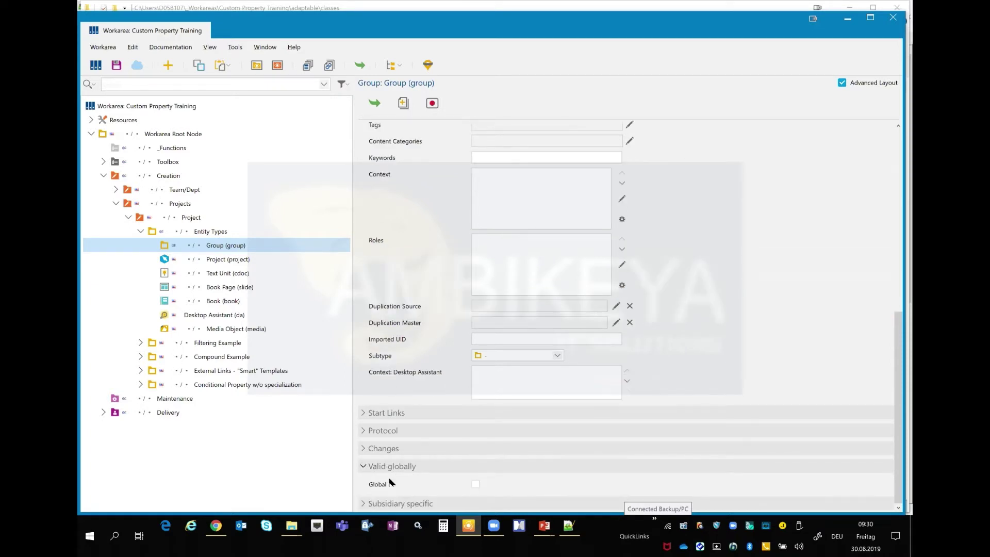
left_click(364, 505)
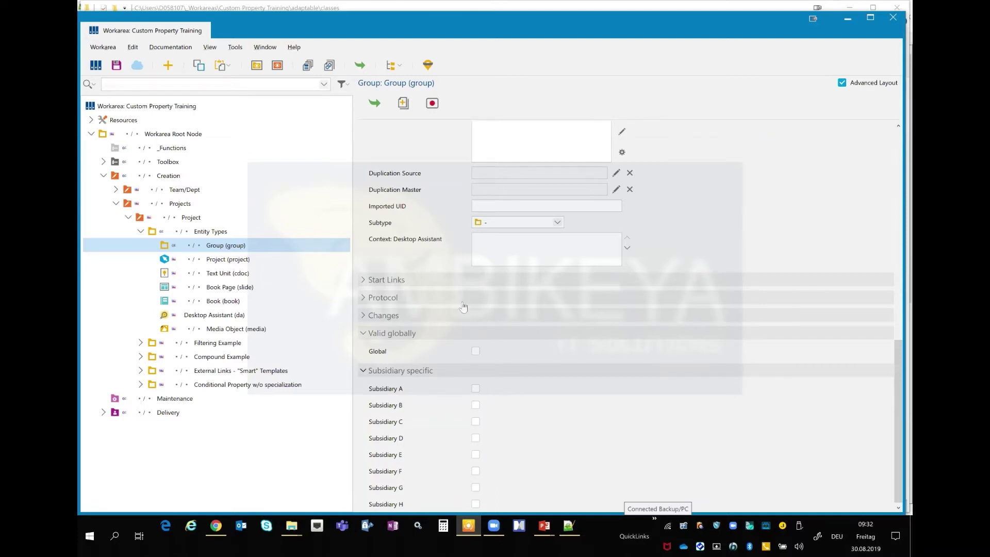
- Try adding a master tag named valdi_ds, cancel the entry and close the Master Tags editor
left_click(235, 48)
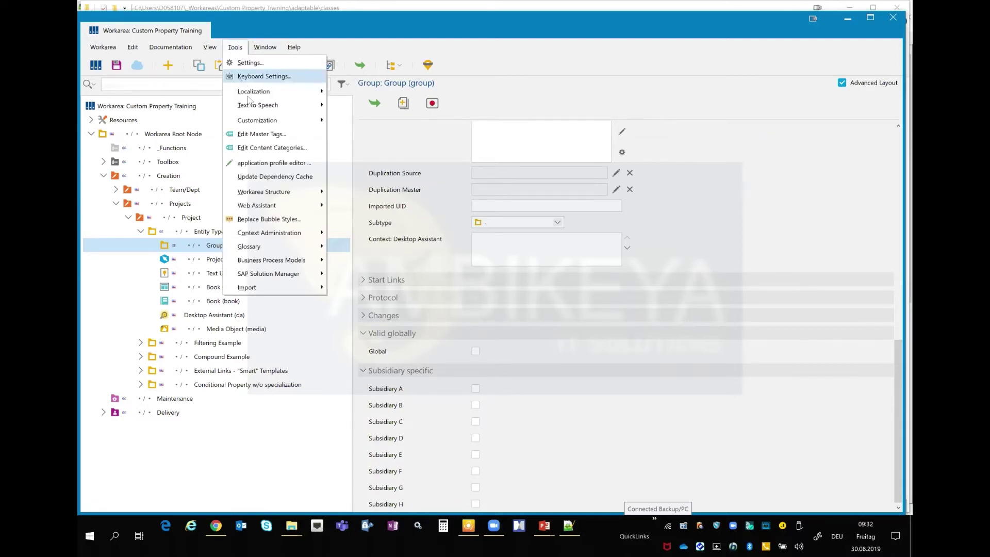
left_click(271, 134)
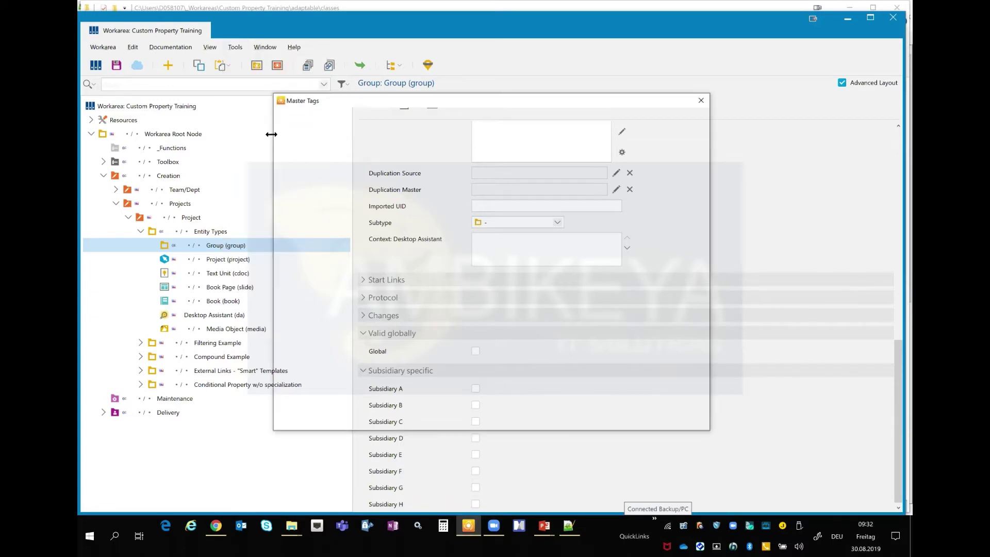
left_click(686, 137)
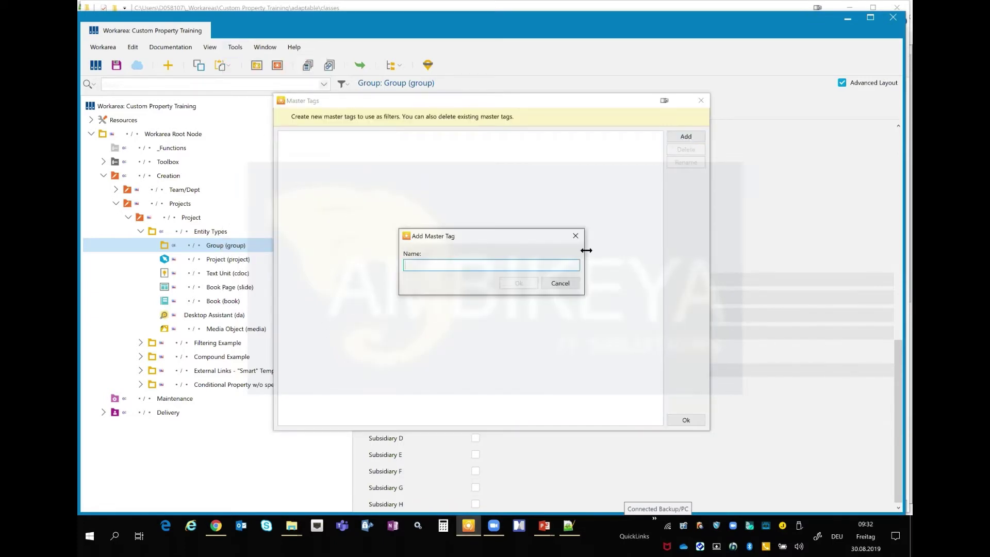
type("valdi")
type("_")
type("ds")
left_click(561, 283)
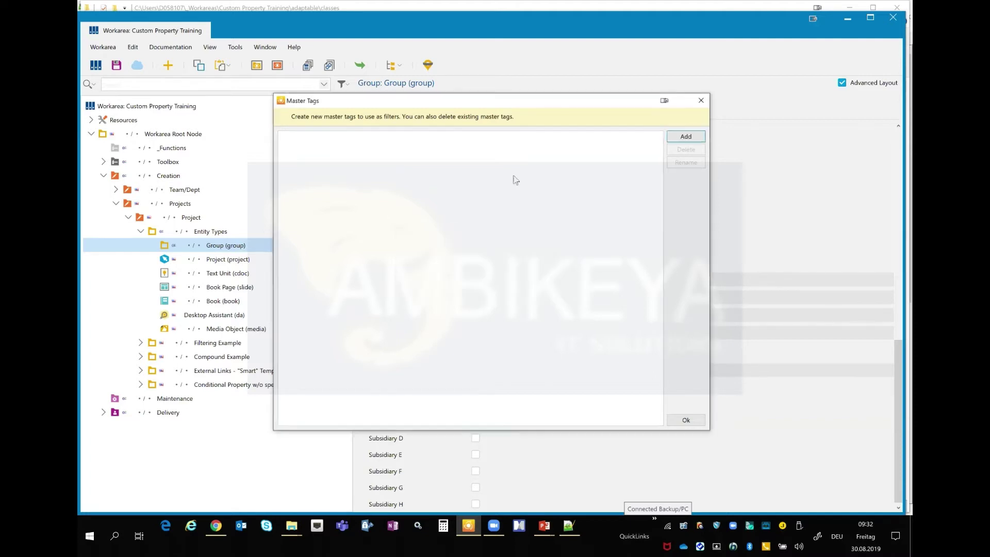
left_click(701, 101)
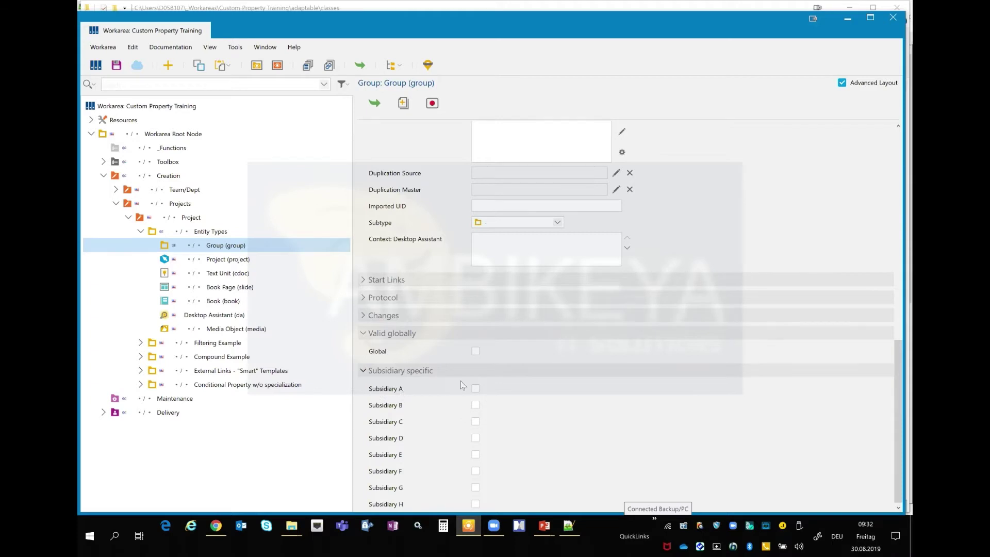
- Enable the Subsidiary A property for the group and disable it again
left_click(475, 388)
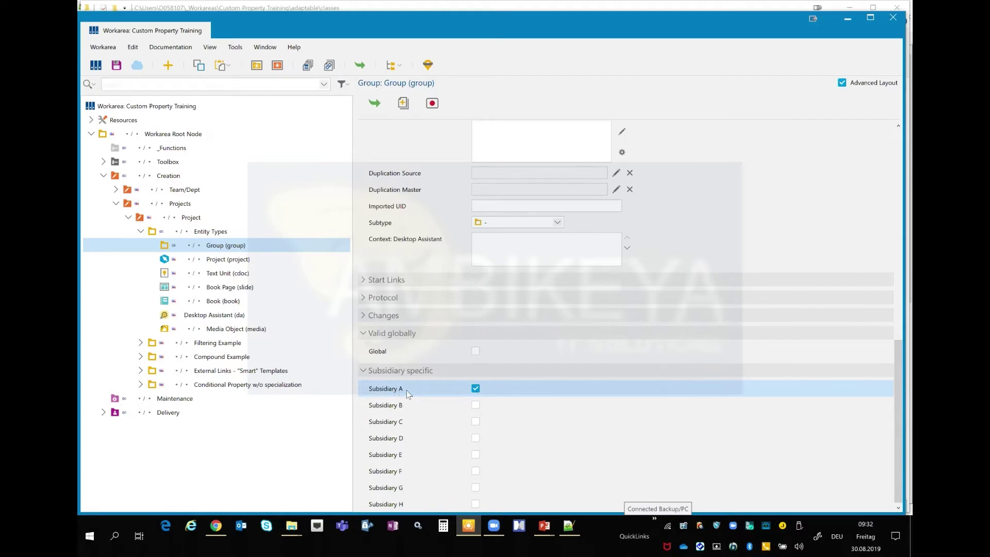
left_click(475, 389)
- Check the property sections of the Project, Text Unit and Book Page objects for custom properties
left_click(230, 262)
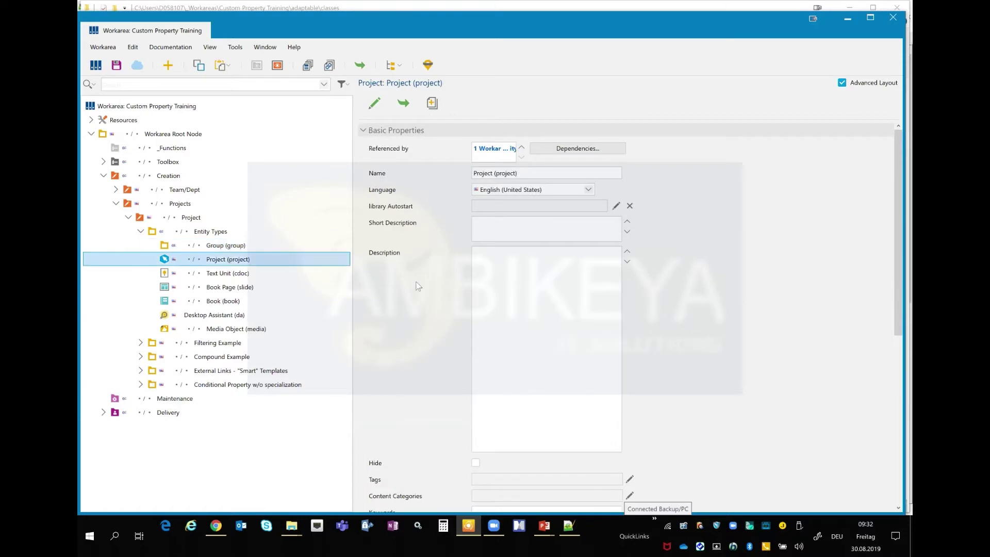
scroll(418, 286, "down", 3)
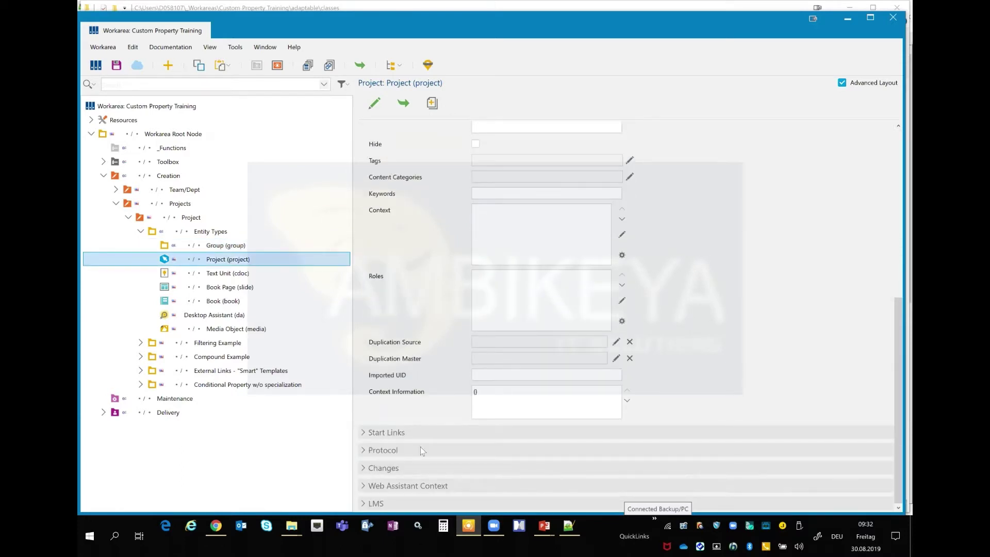
left_click(261, 286)
left_click(243, 274)
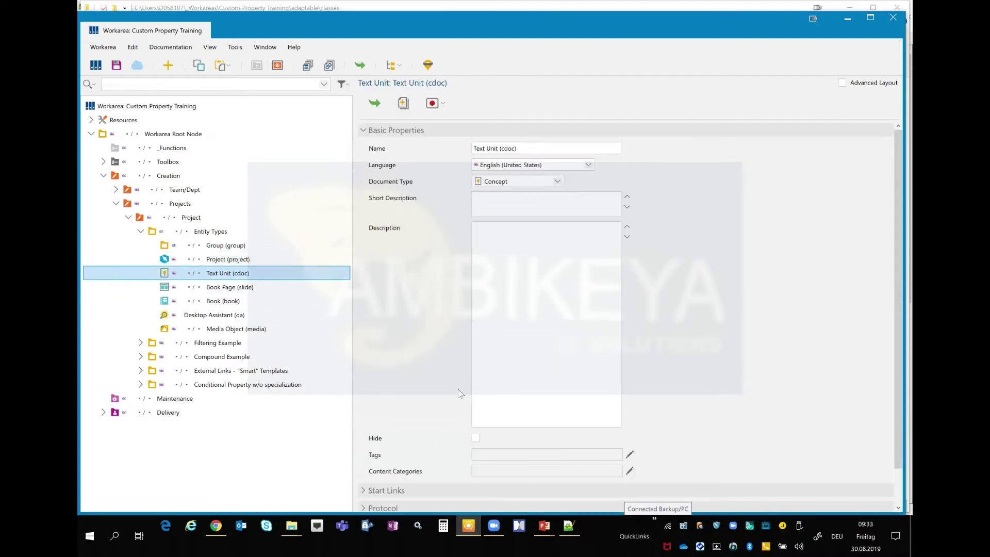
scroll(461, 394, "down", 1)
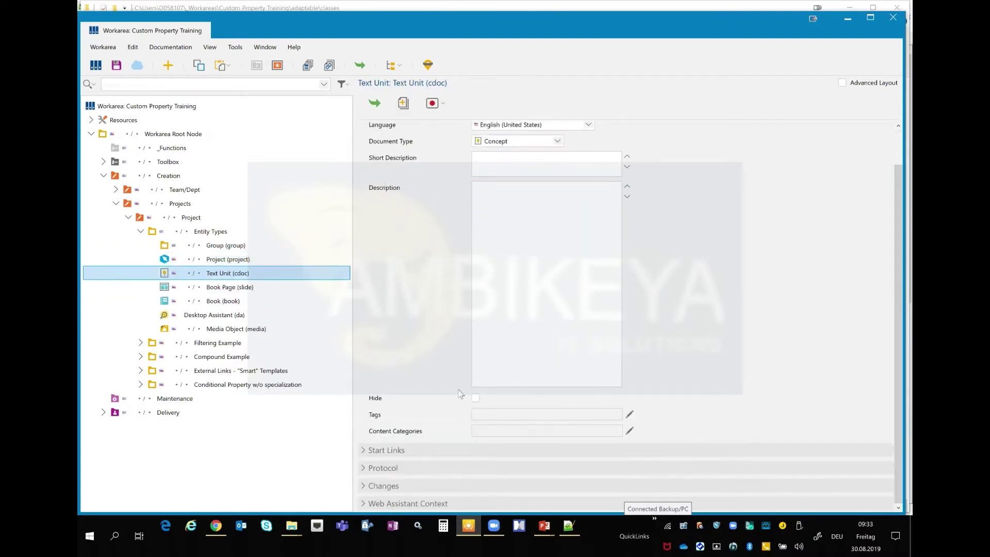
left_click(235, 288)
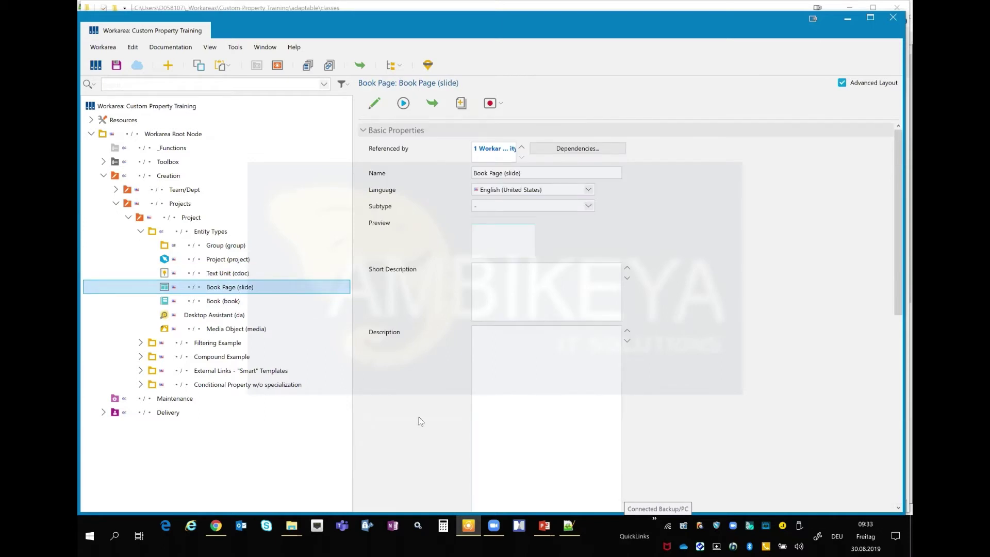
scroll(473, 403, "down", 8)
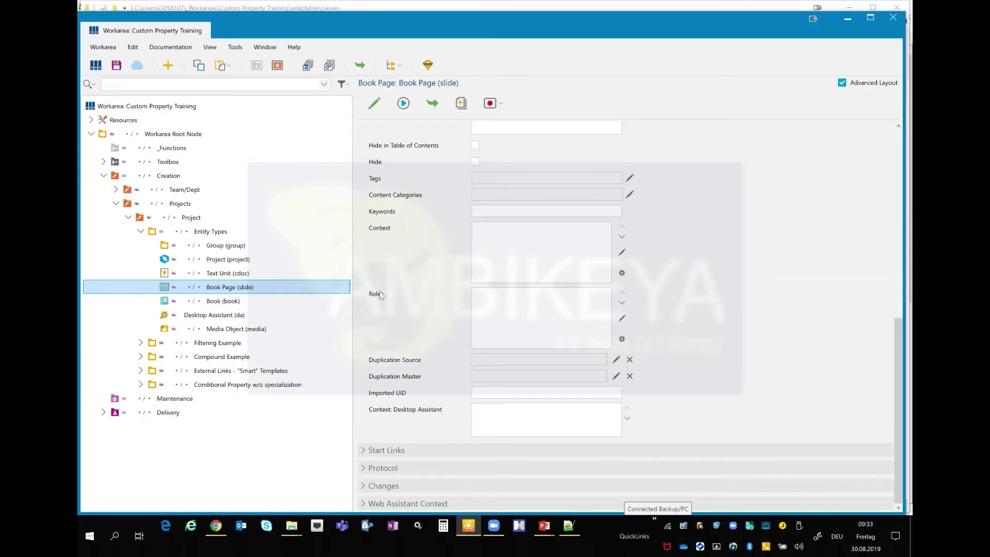
- Switch to the classes folder in File Explorer and open group.xml in Notepad++
key("alt+Tab")
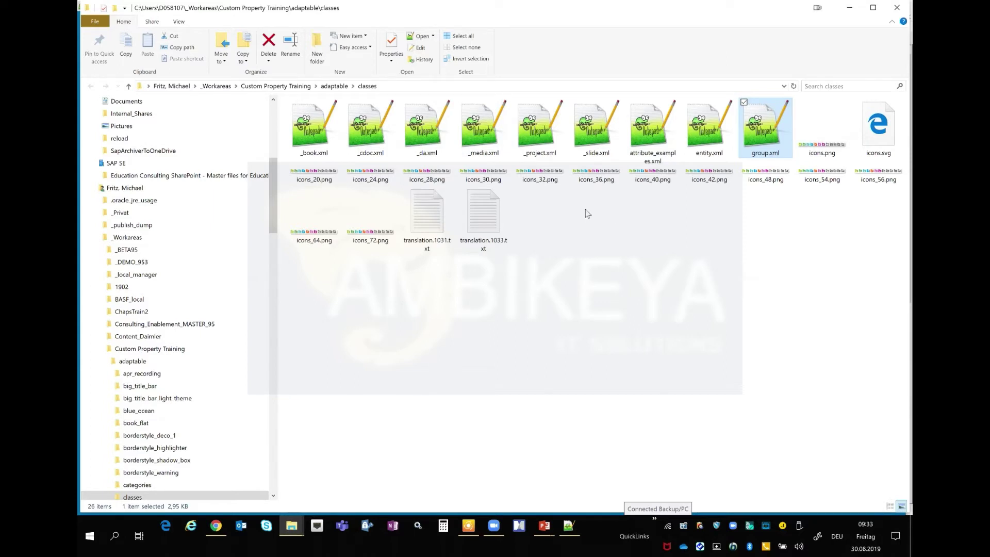
right_click(756, 133)
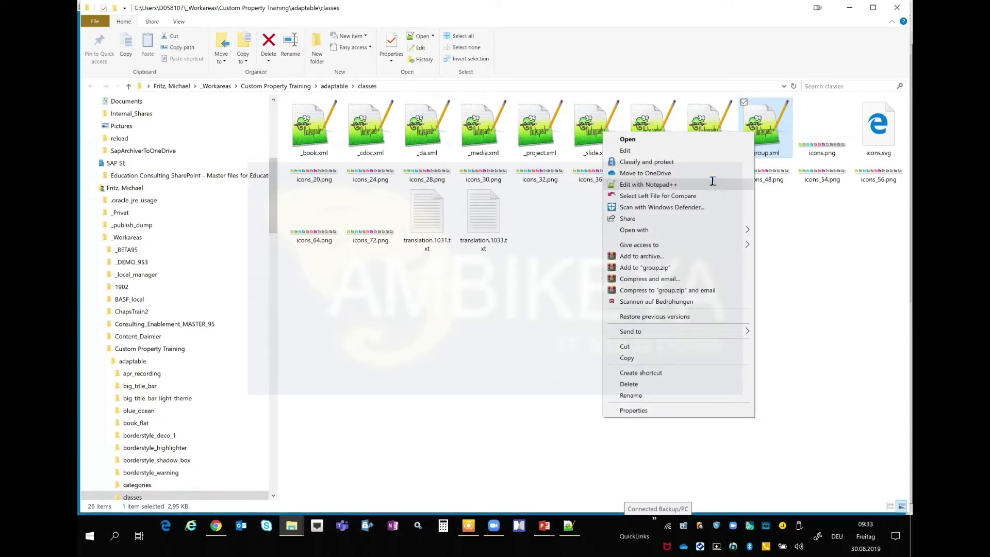
left_click(712, 181)
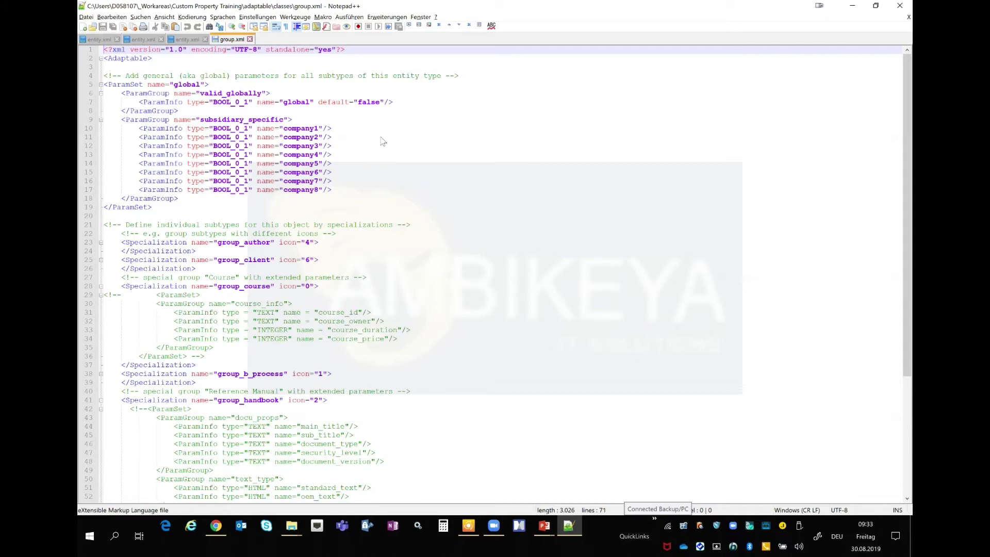
- Arrange SAP Enable Now and the Notepad++ window with group.xml side by side, with Notepad++ on the right half
left_click_drag(433, 6, 826, 111)
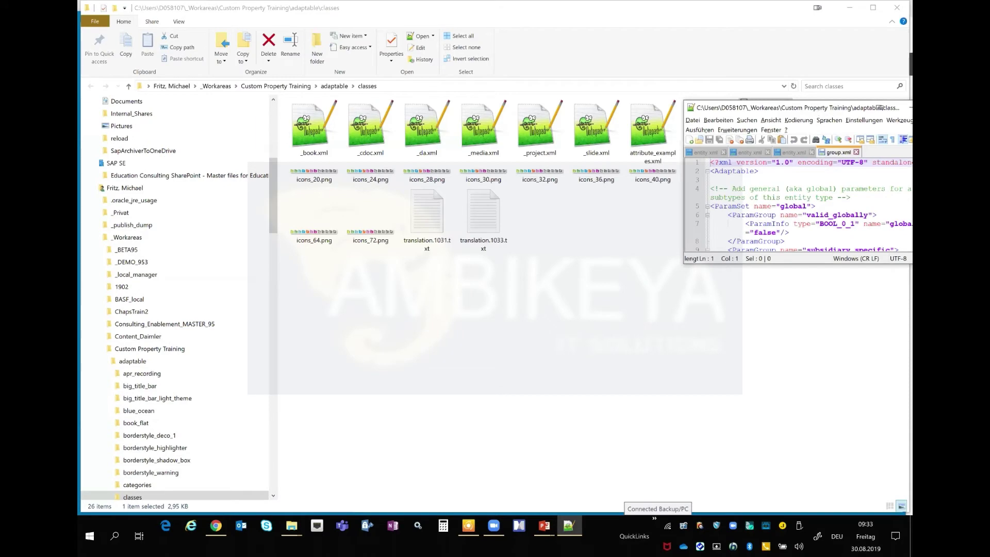
key("super+Right")
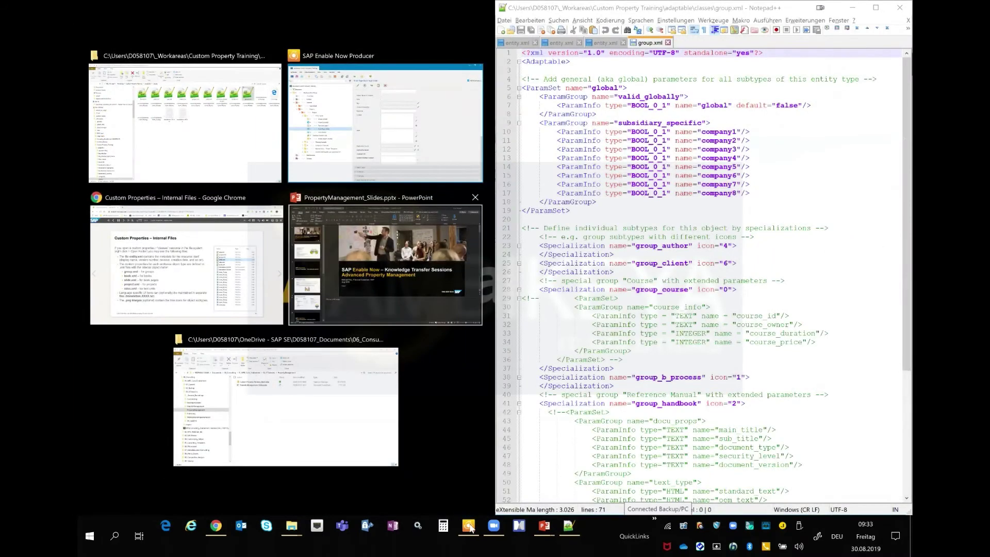
left_click(409, 117)
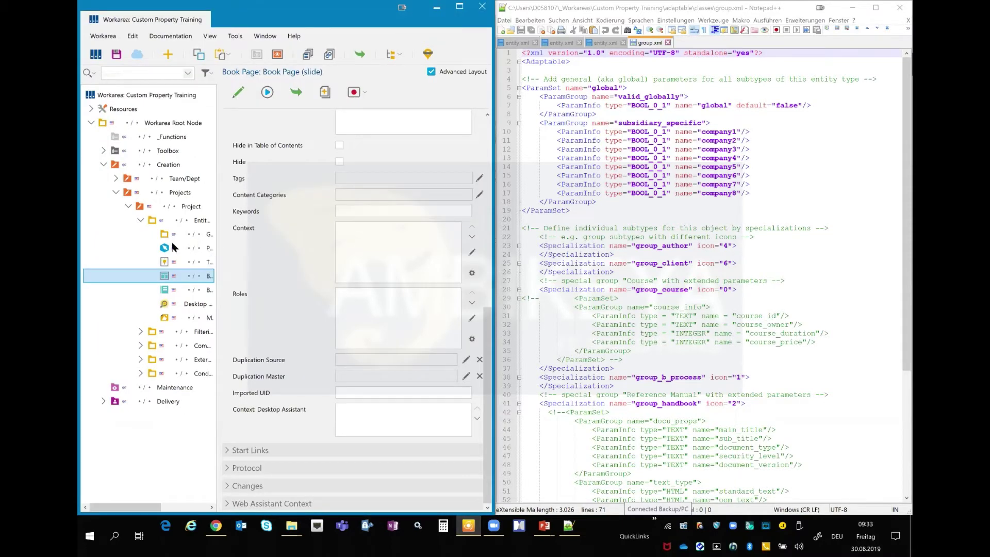
- Select the Group (group) object and bring its Valid globally and Subsidiary specific properties into view for comparison with group.xml
left_click_drag(154, 508, 180, 509)
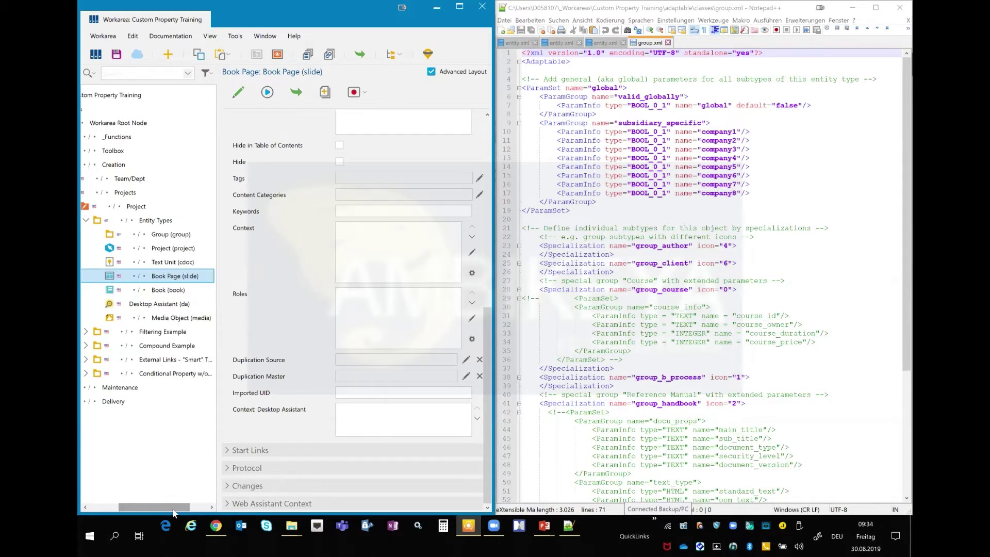
left_click(173, 236)
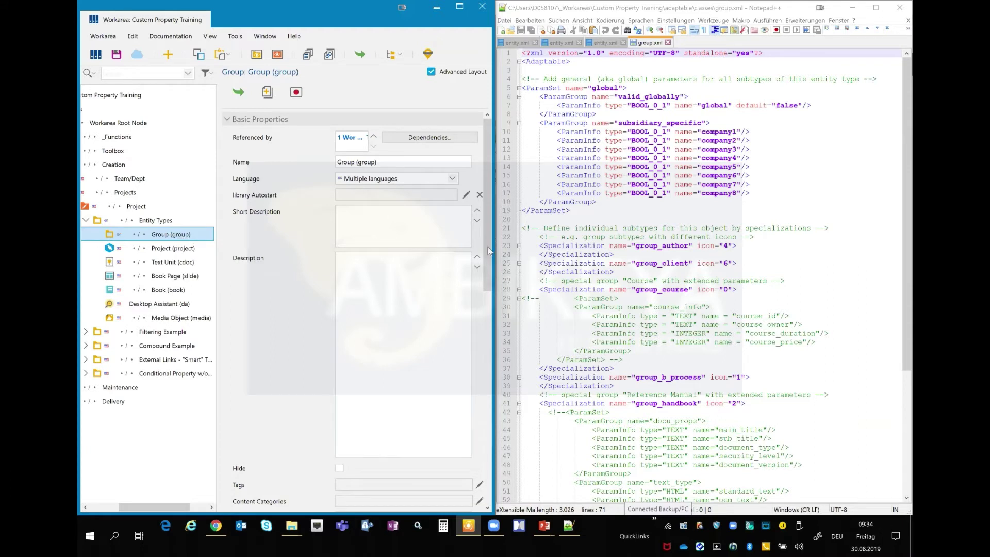
left_click_drag(486, 251, 408, 508)
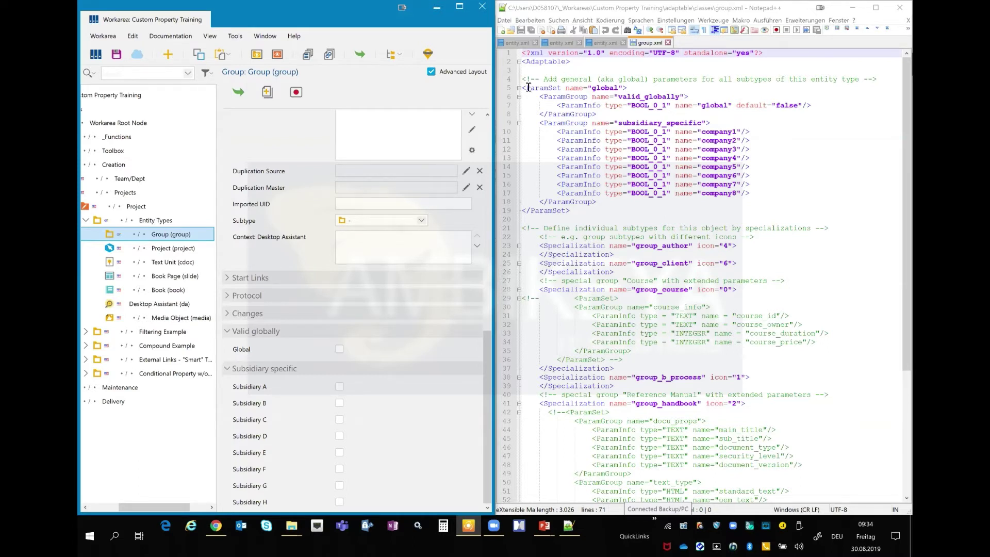
- Highlight the global ParamSet in group.xml, including its opening and closing tags and the word "subtypes" in the comment above it
left_click_drag(524, 88, 596, 202)
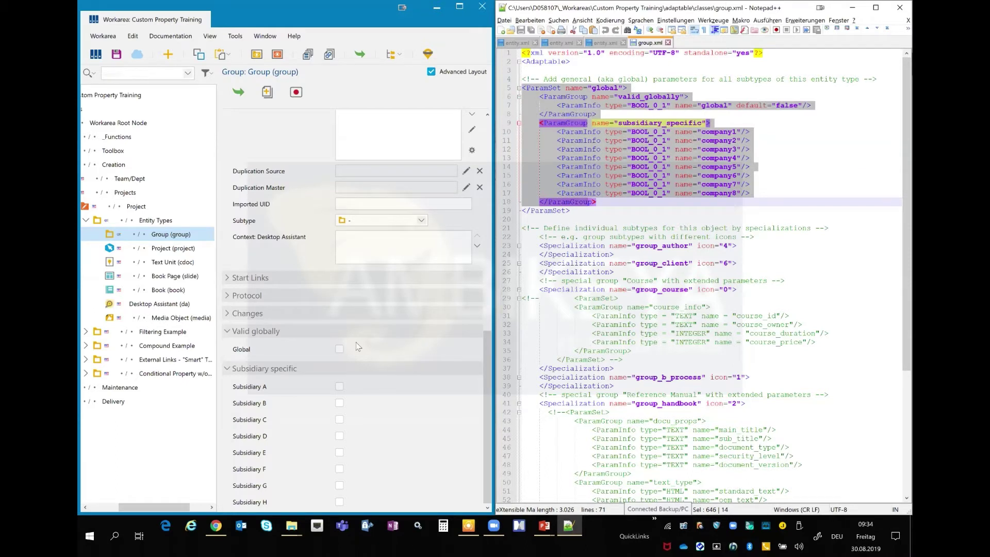
left_click(770, 119)
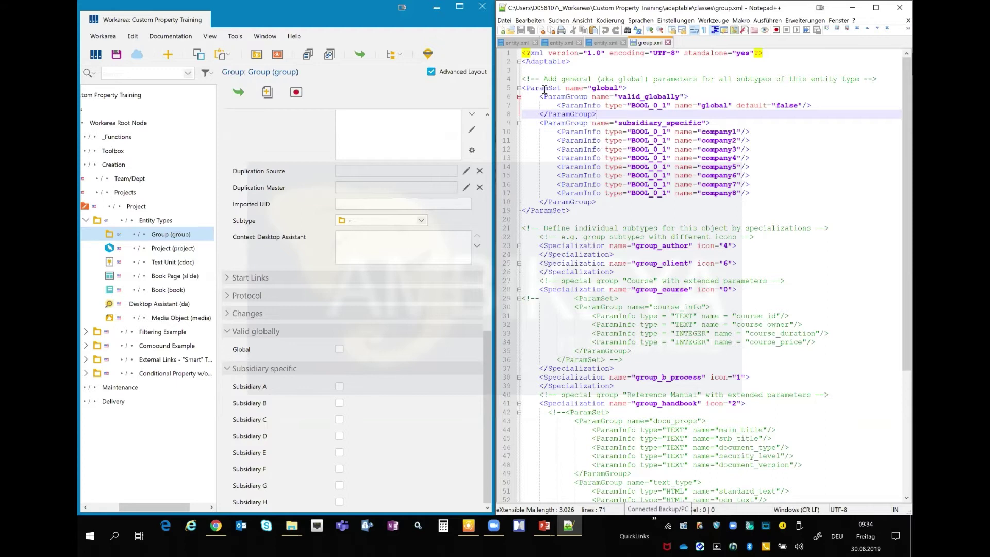
double_click(545, 89)
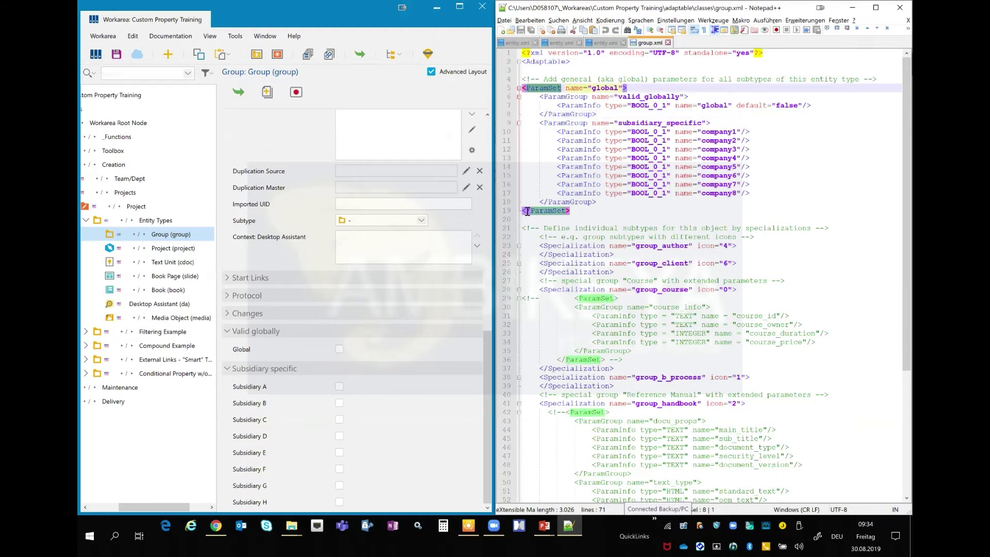
left_click(589, 85)
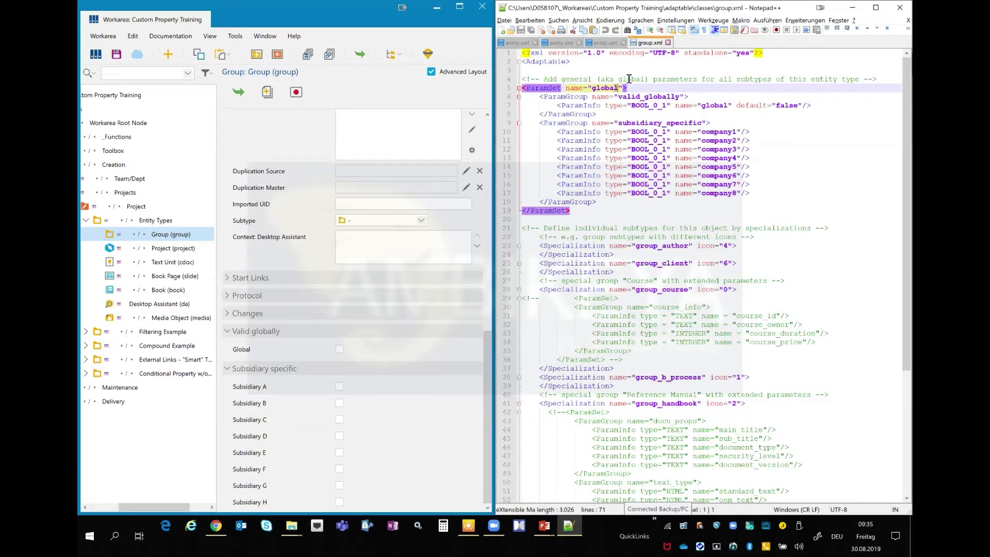
left_click(735, 79)
left_click(775, 81, "shift")
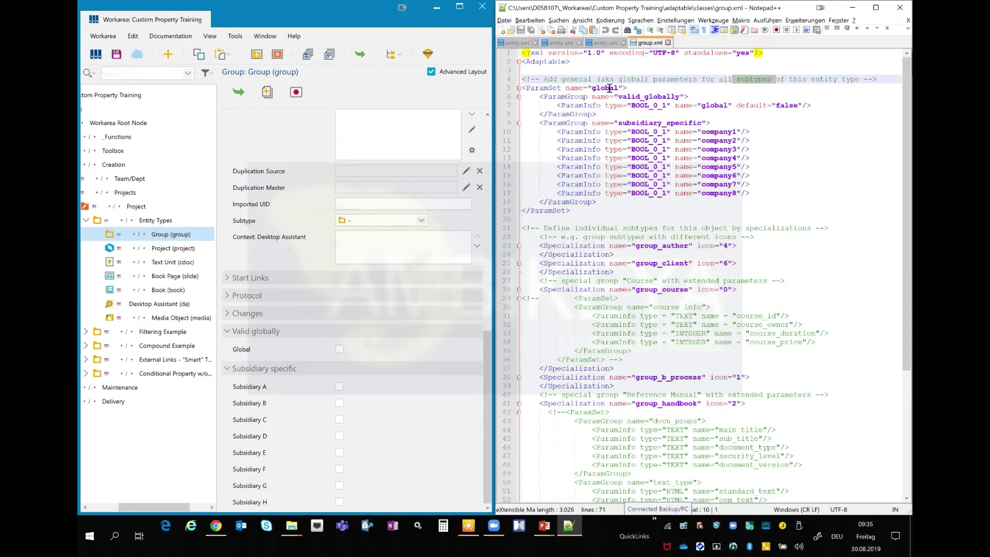
- Highlight the valid_globally ParamGroup block and its name value in group.xml
left_click(541, 97)
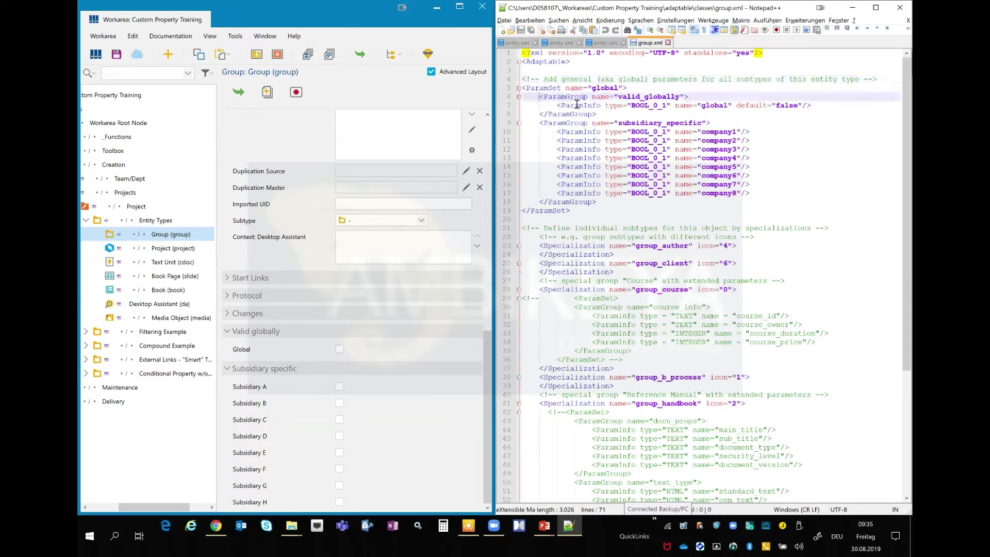
left_click(603, 114, "shift")
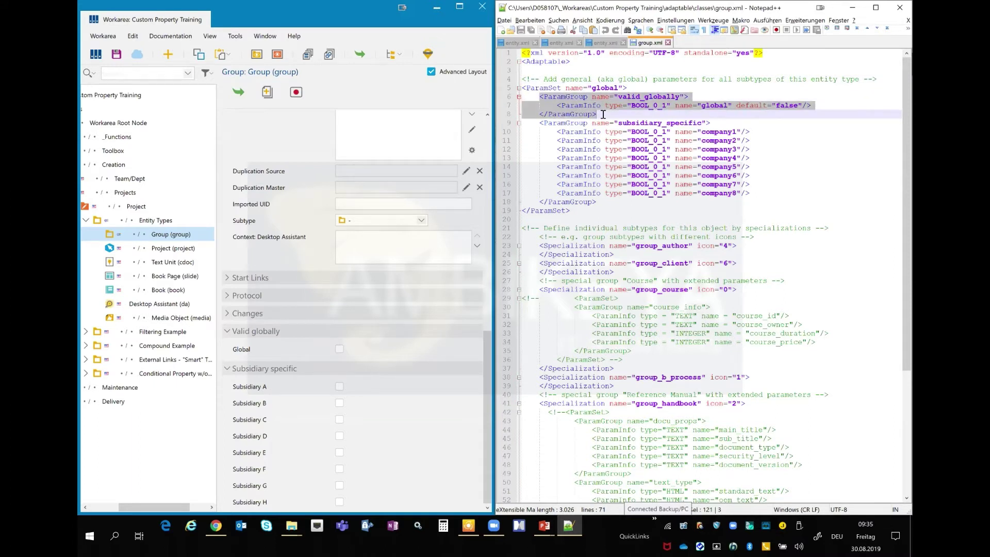
left_click(679, 97)
double_click(679, 96)
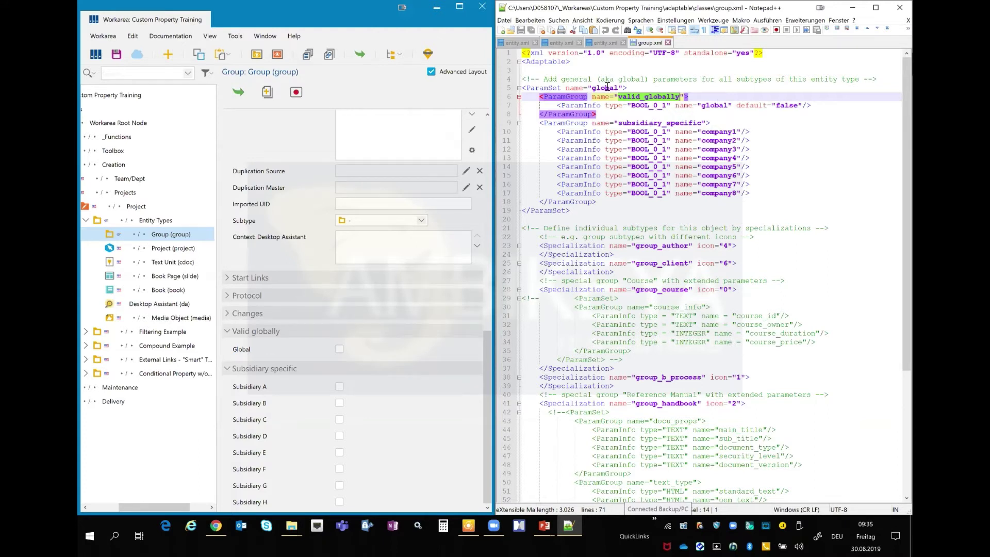
left_click(618, 98)
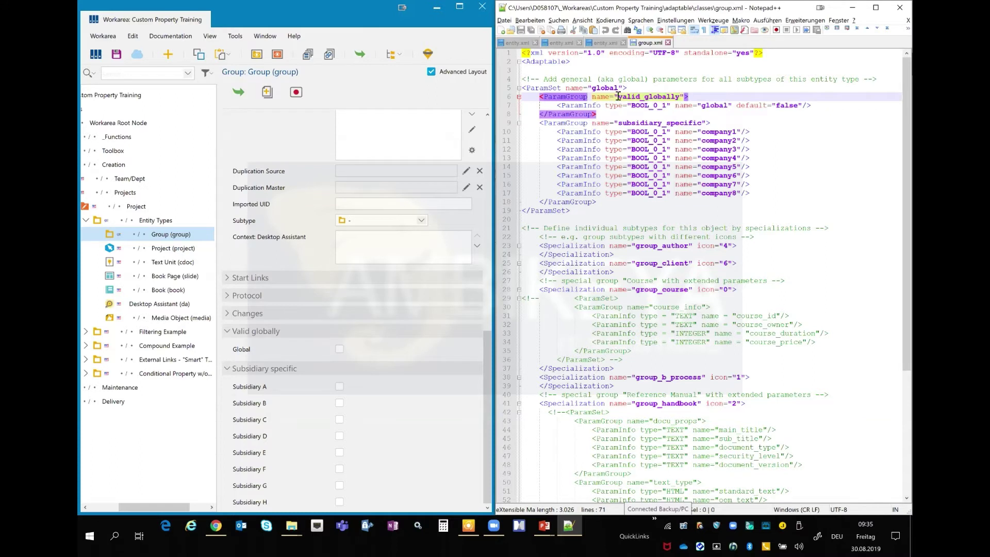
left_click(681, 98, "shift")
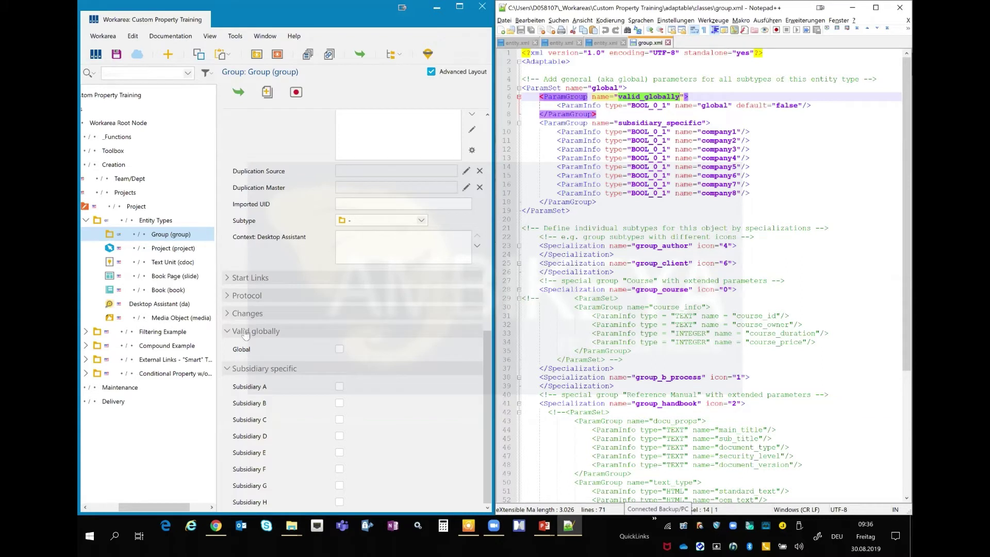
- Collapse and re-expand the Valid globally section of the Group object's properties, leaving the Changes section collapsed
left_click(227, 331)
left_click(227, 332)
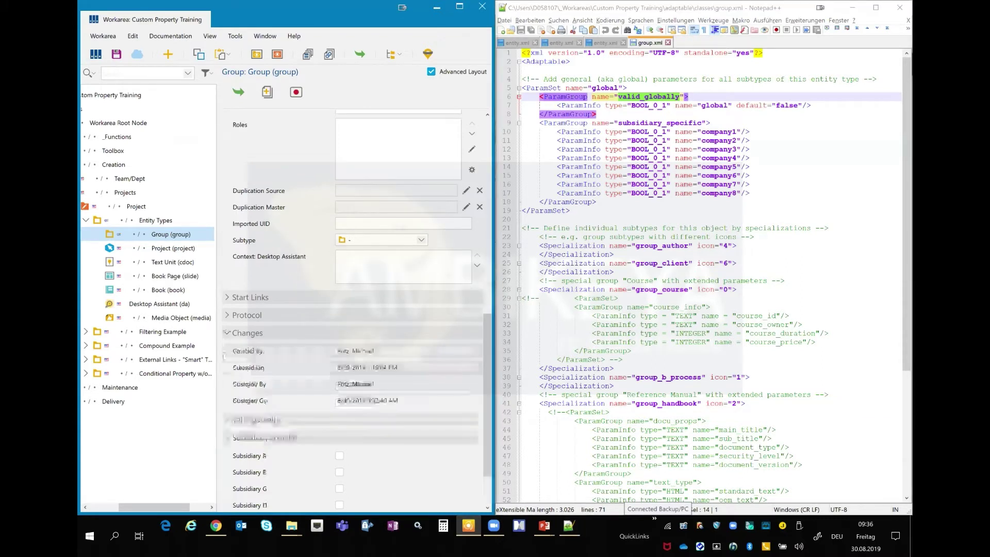
left_click(227, 334)
left_click(227, 350)
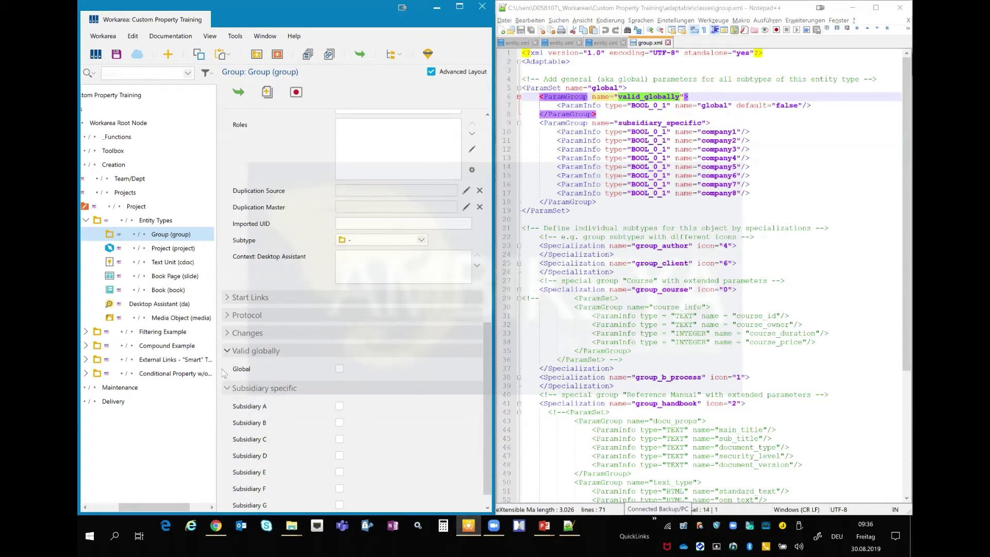
- Compare the type and default attributes of the "global" ParamInfo in group.xml with the Global checkbox of the Group object
left_click(564, 106)
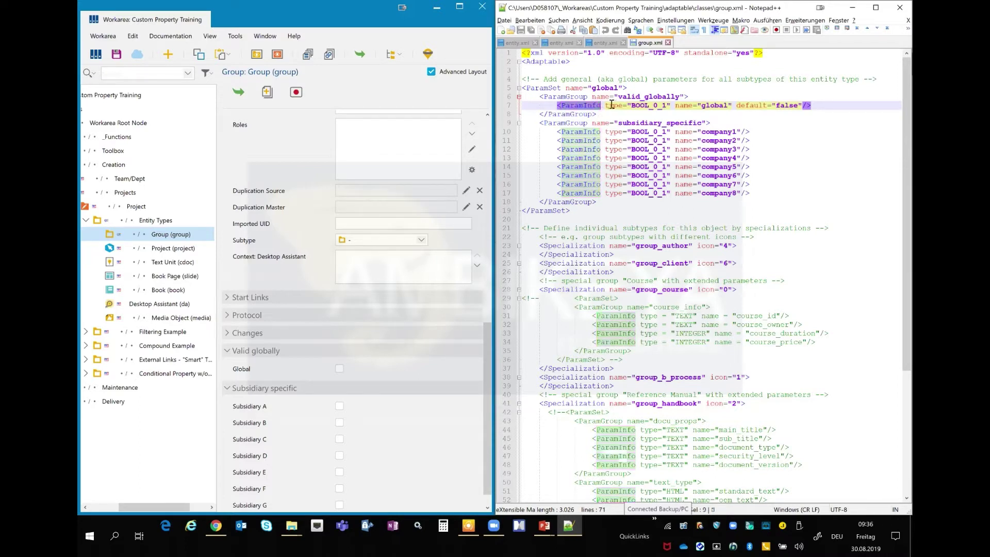
left_click_drag(605, 105, 672, 105)
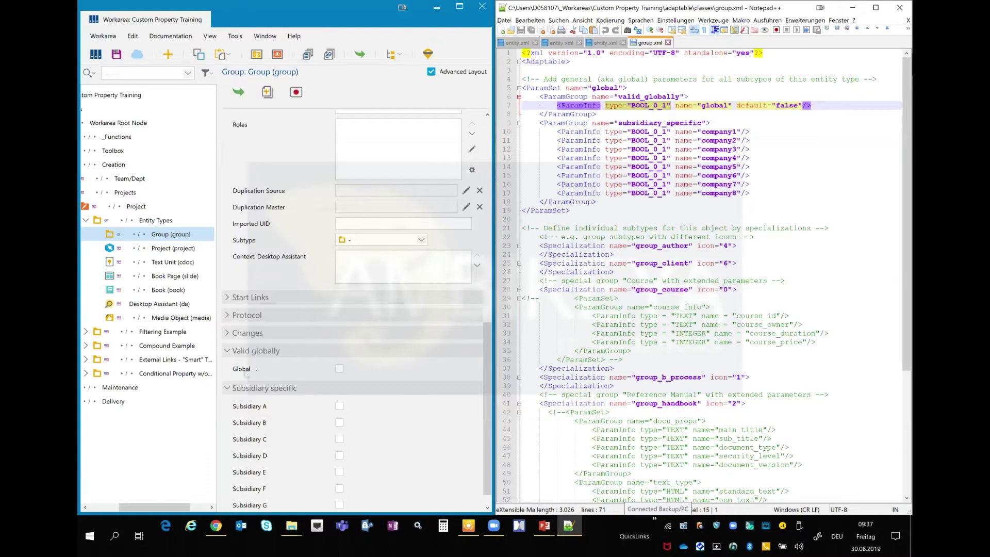
left_click(340, 369)
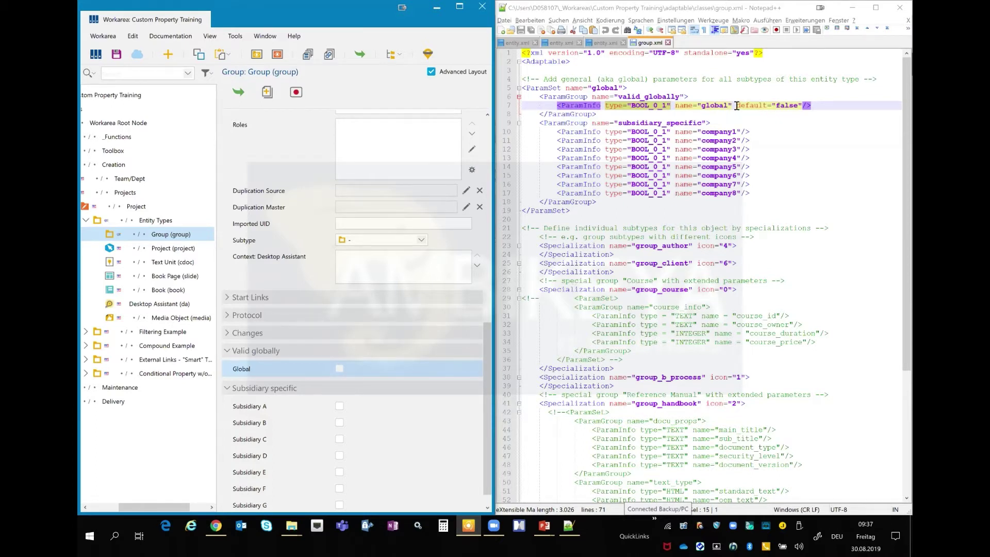
double_click(781, 106)
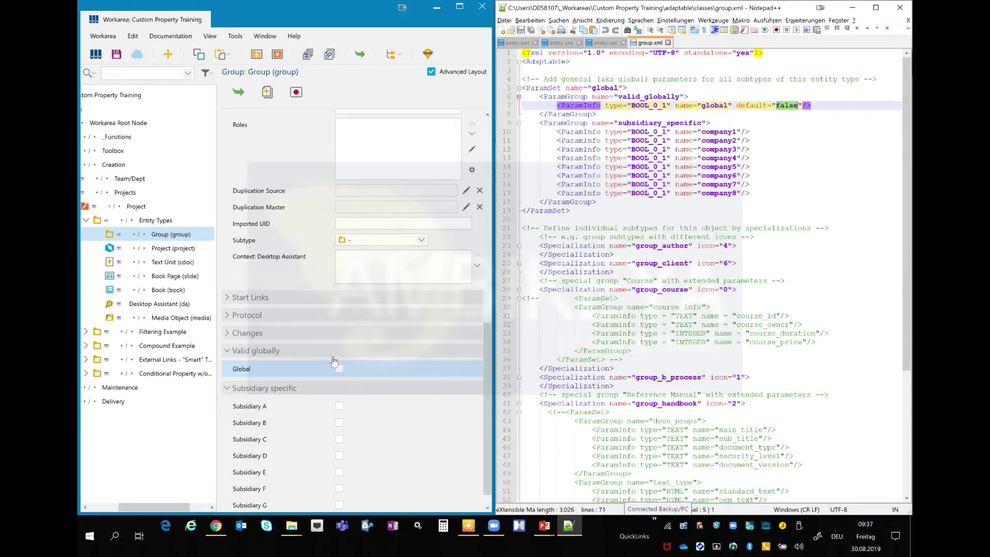
- Compare the subsidiary_specific ParamGroup in group.xml with the Subsidiary specific section, collapsing Valid globally meanwhile and expanding it again
left_click(540, 123)
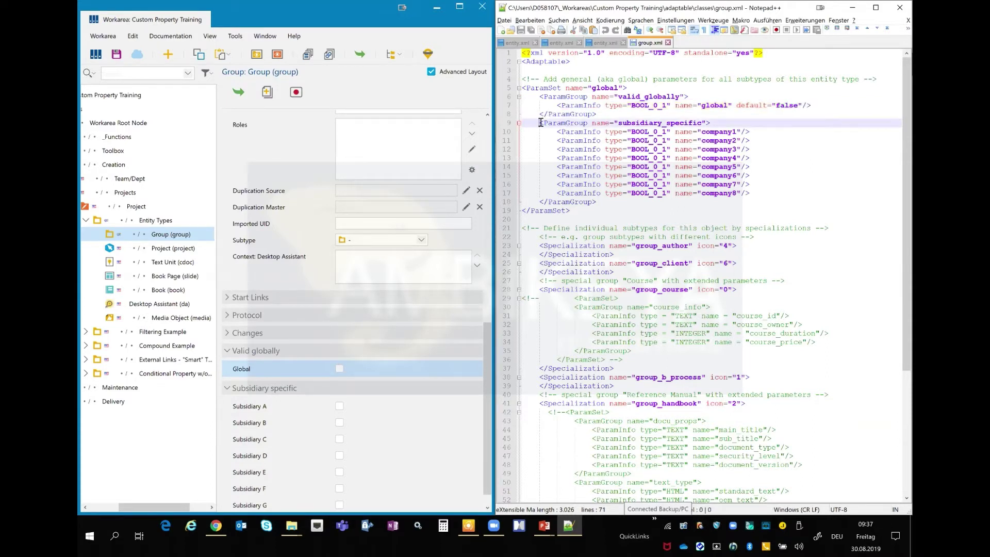
left_click(227, 352)
left_click_drag(703, 124, 623, 124)
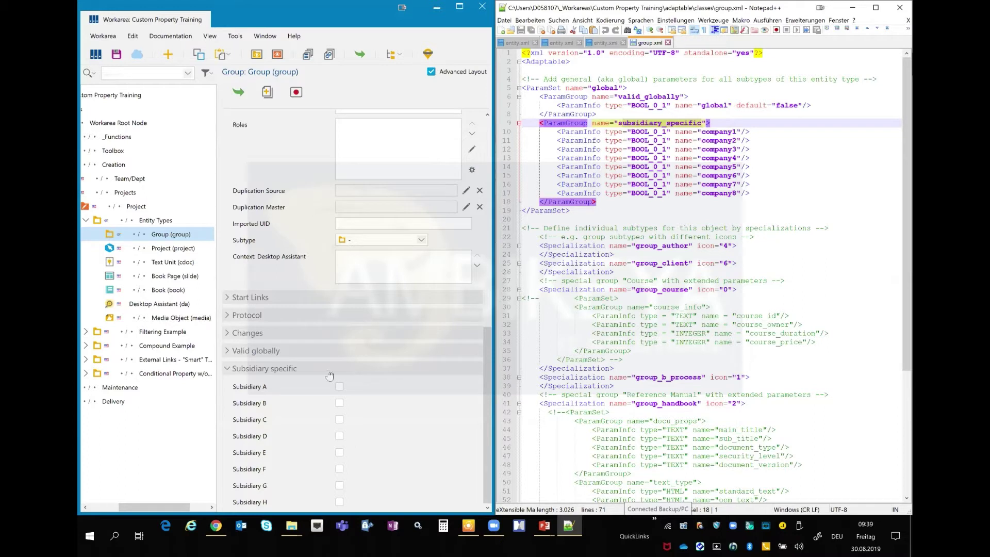
left_click(229, 351)
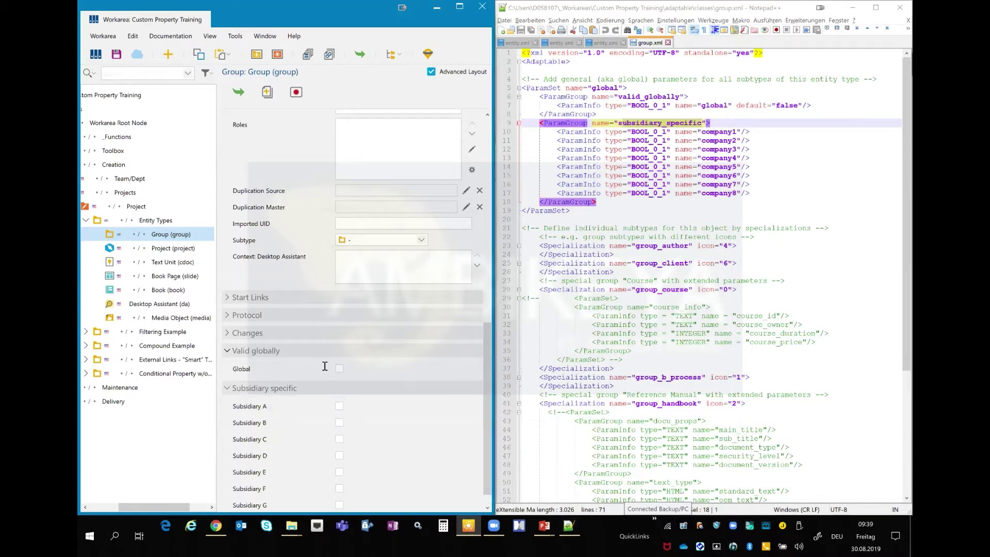
- Copy the course_id ParamInfo element from the course_info group onto a new line below the "global" parameter in valid_globally
left_click(793, 315)
left_click(592, 315, "shift")
key("ctrl+c")
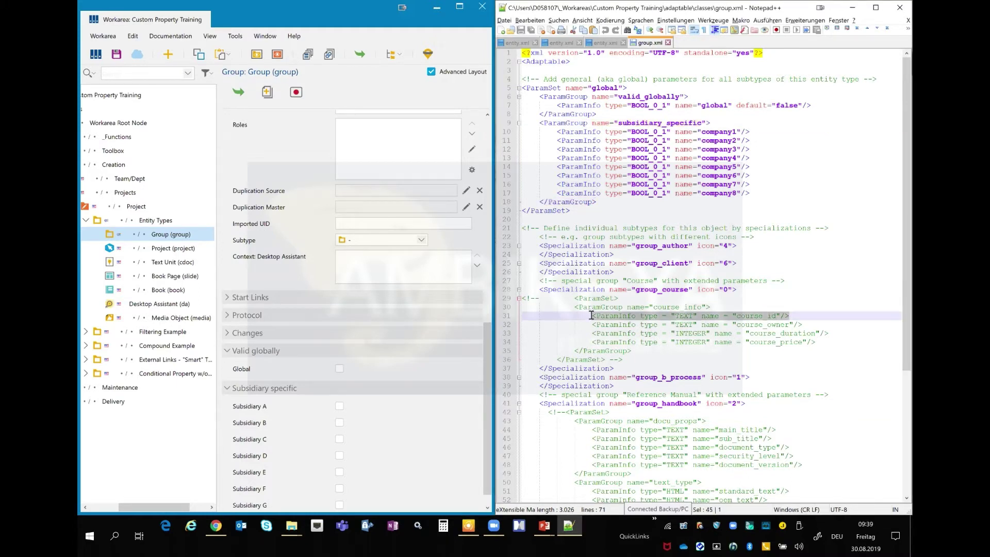
left_click(824, 106)
key("Return")
key("ctrl+v")
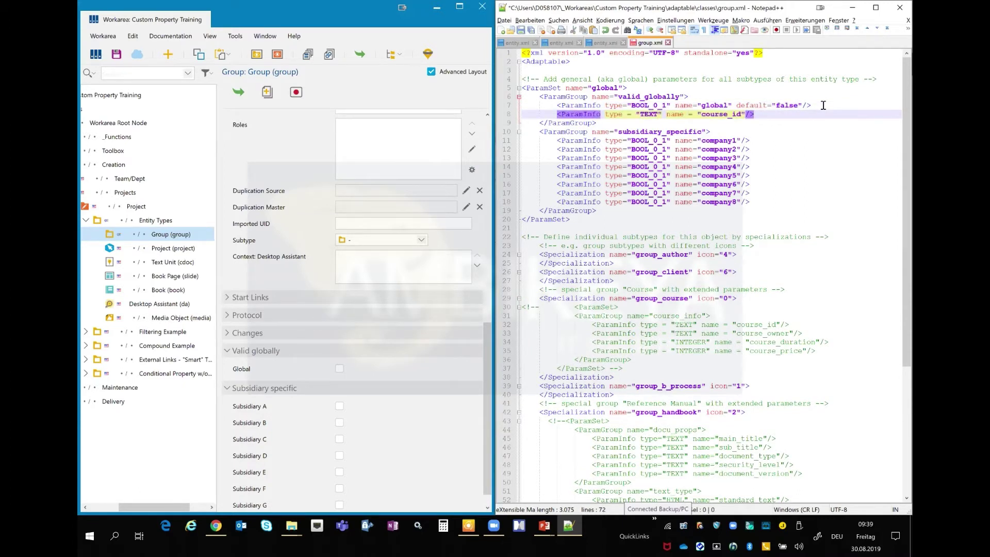
- Remove the spaces around the equals signs of the type and name attributes in the pasted ParamInfo line
key("ctrl+shift+Left")
key("ctrl+Left")
key("BackSpace")
key("Left")
key("BackSpace")
key("ctrl+Right")
key("ctrl+shift+Right")
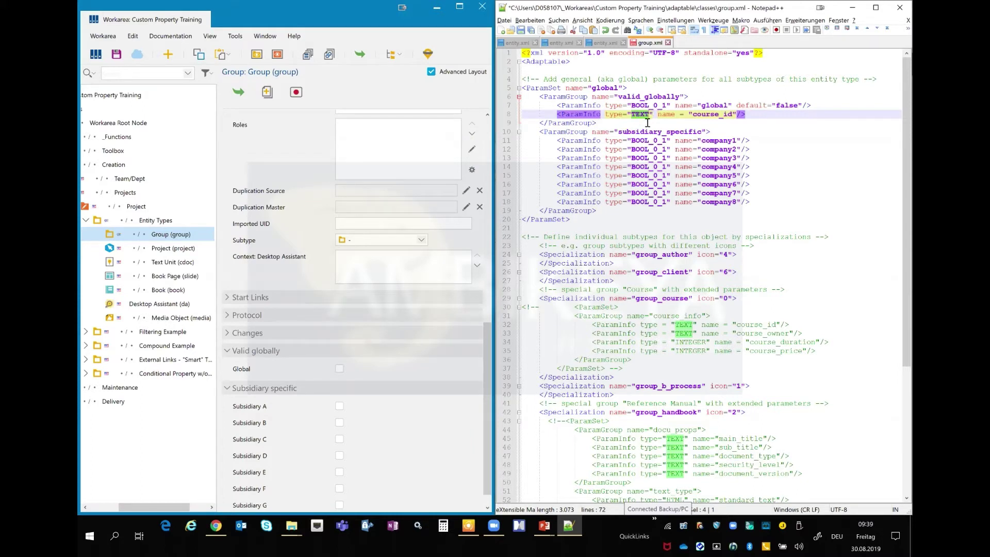
left_click(680, 116)
key("Delete")
key("Delete")
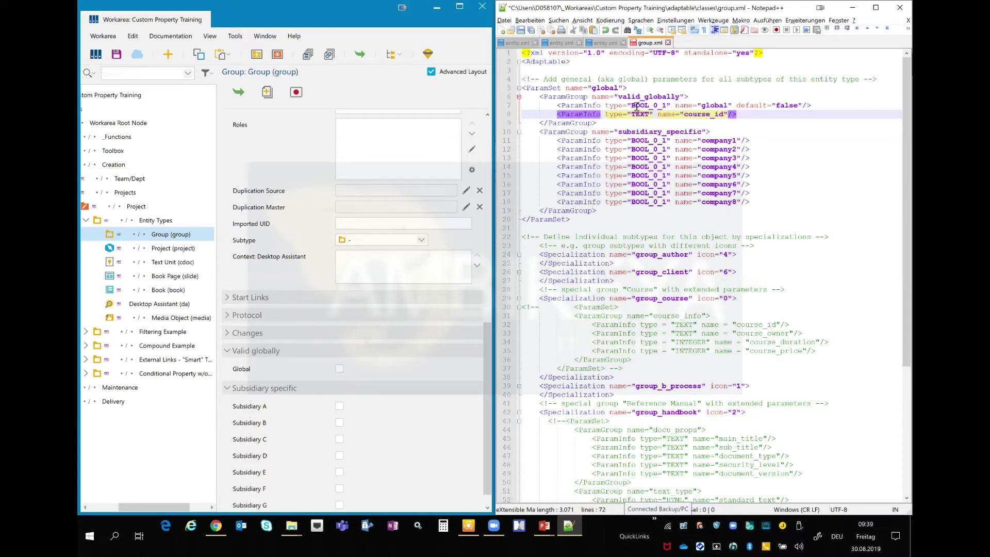
- Rename the pasted TEXT parameter to test_textProperty1 and save group.xml
key("ctrl+shift+Right")
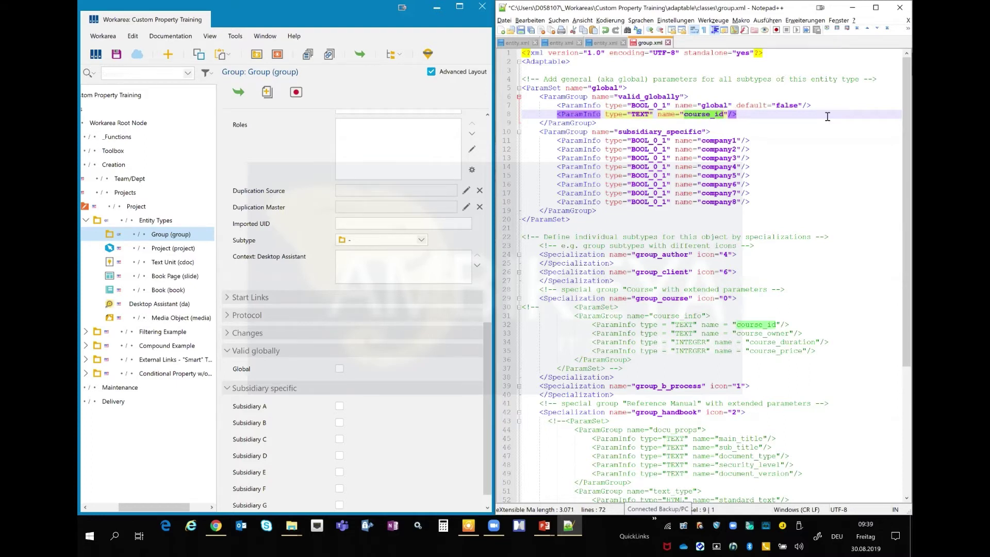
type("test")
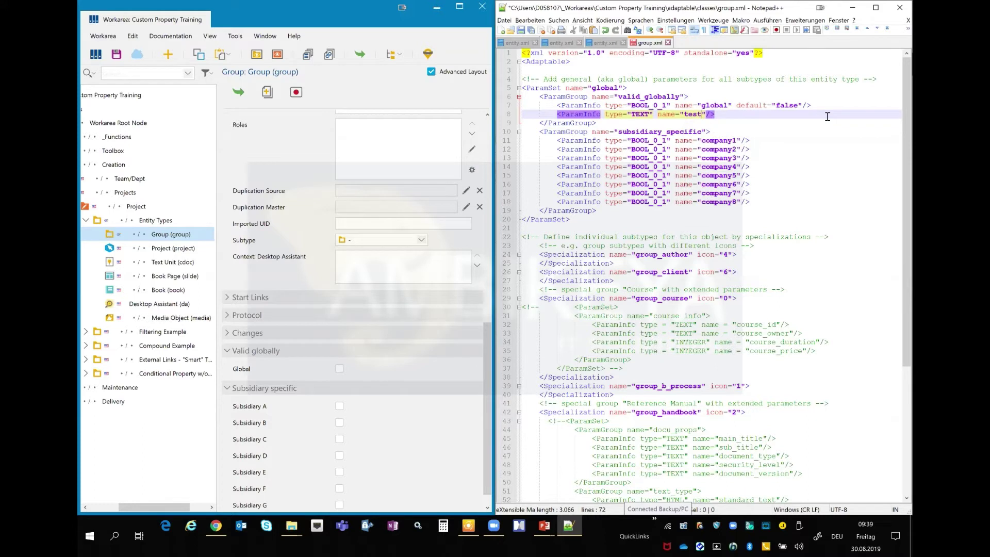
type("_textProperty1")
left_click(736, 129)
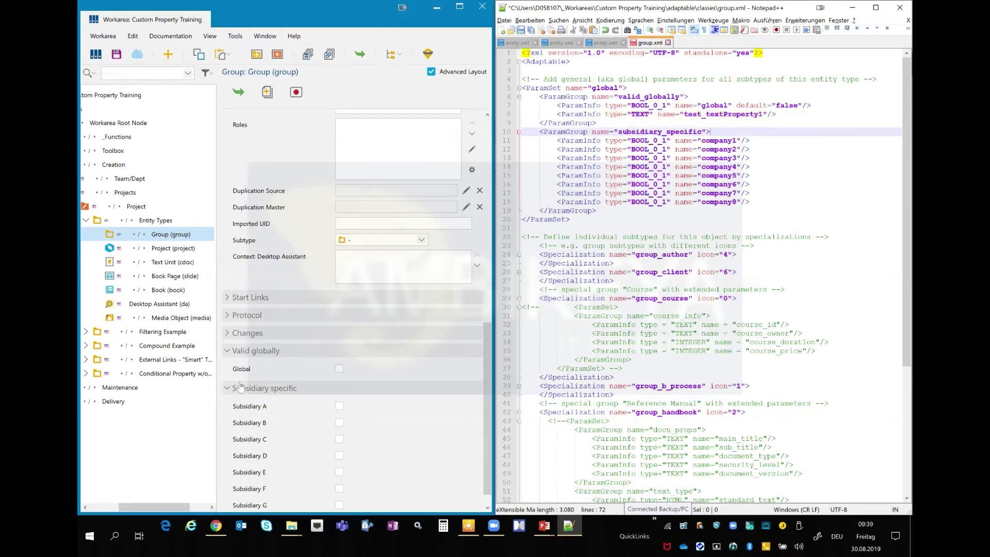
left_click(521, 30)
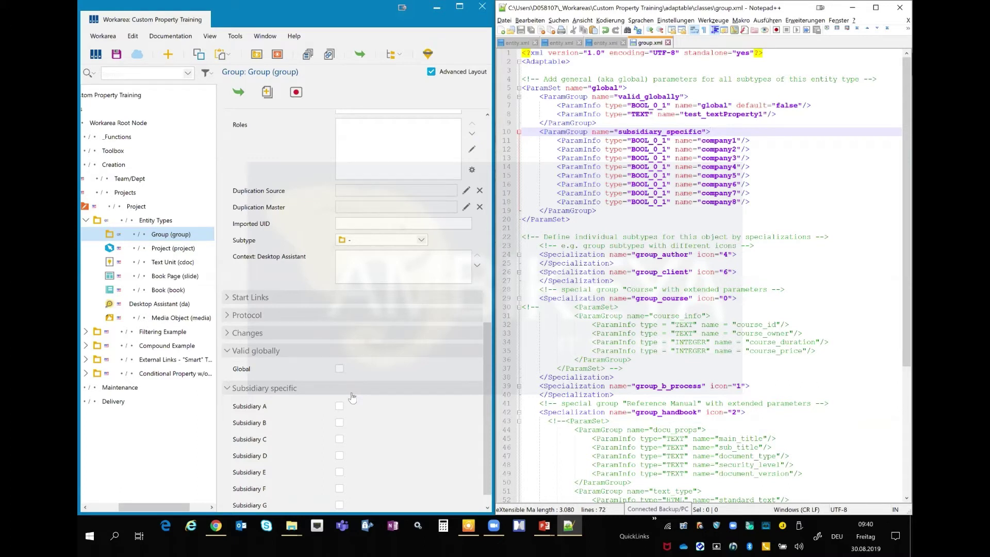
- Refresh the workarea in SAP Enable Now and check the Group object's Valid globally section for test_textProperty1
left_click(113, 37)
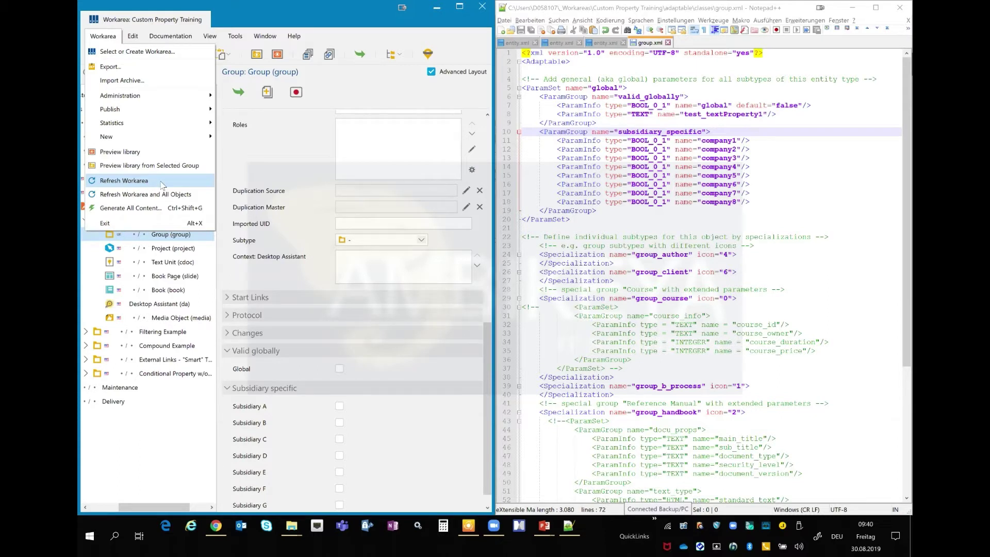
left_click(158, 182)
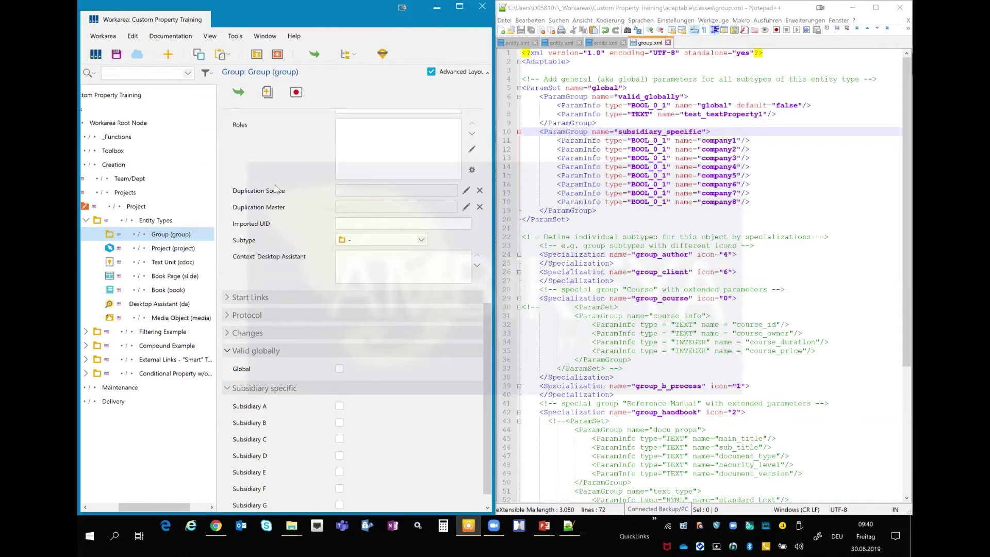
left_click_drag(489, 274, 493, 490)
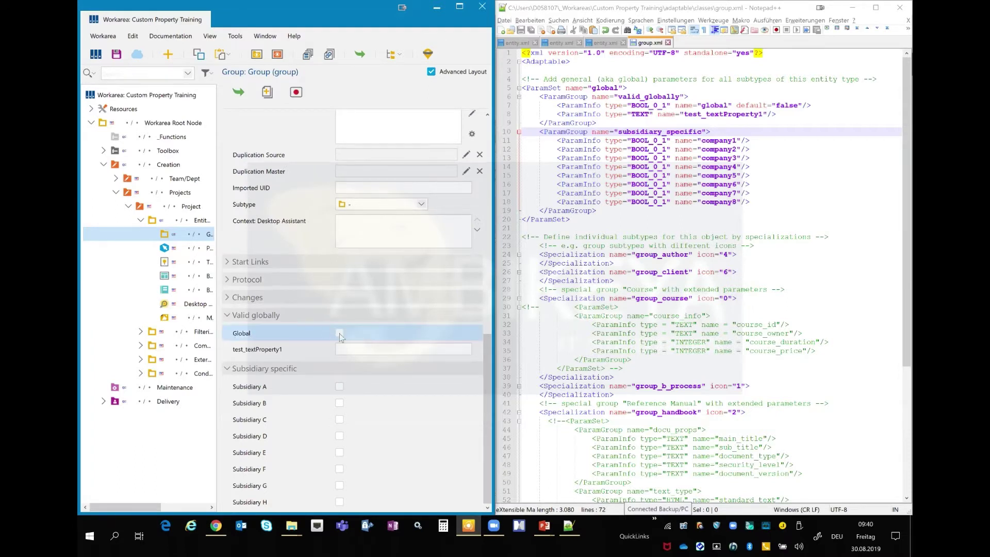
left_click(640, 113)
left_click(234, 351)
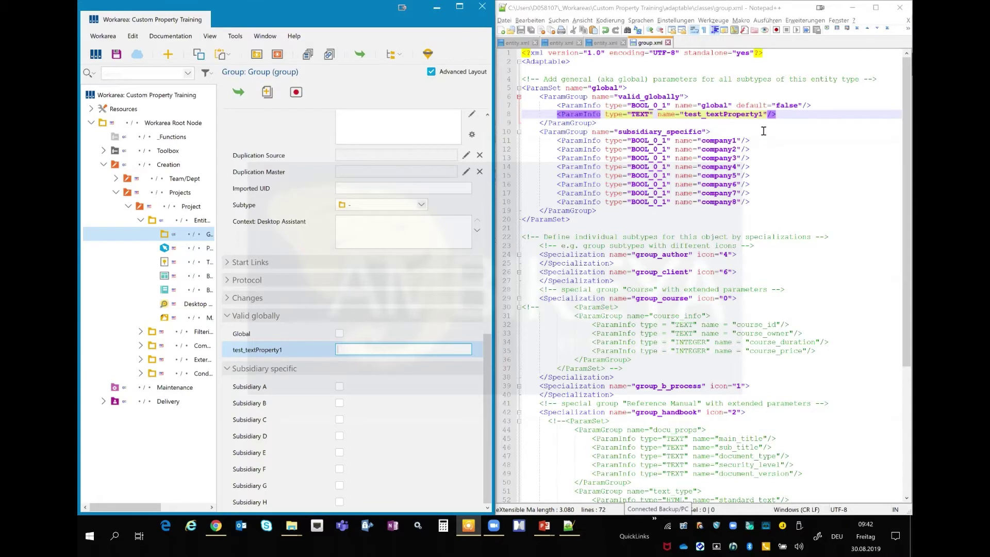
- Comment out the test_textProperty1 ParamInfo line with <!-- --> and save group.xml
type("<!-- ")
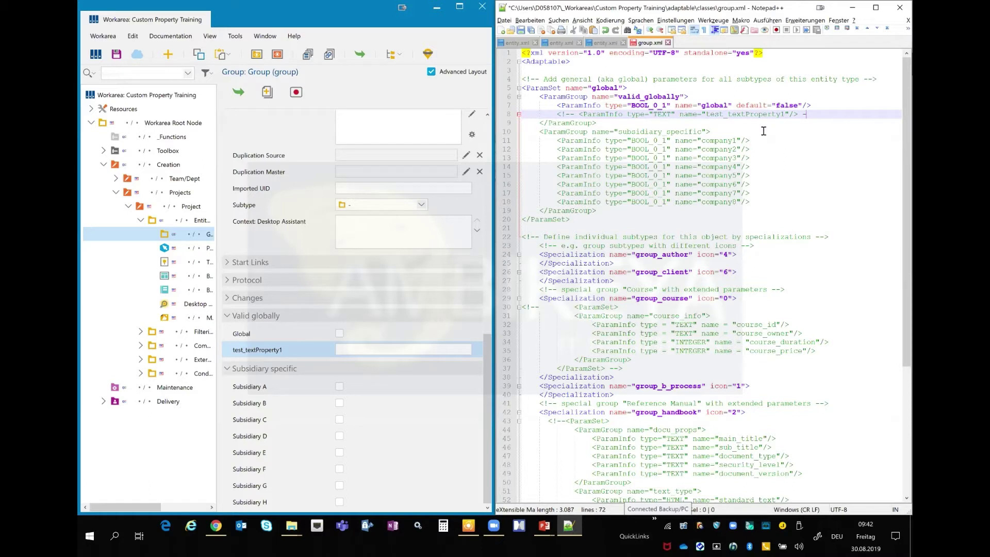
type("->")
key("ctrl+s")
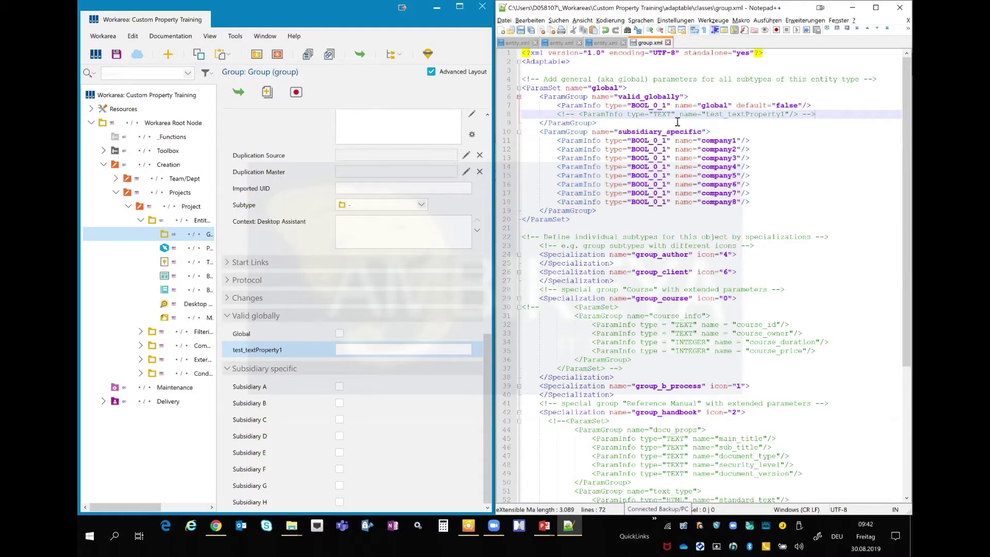
- Refresh the workarea and all objects in SAP Enable Now to apply the edited group.xml
left_click(102, 39)
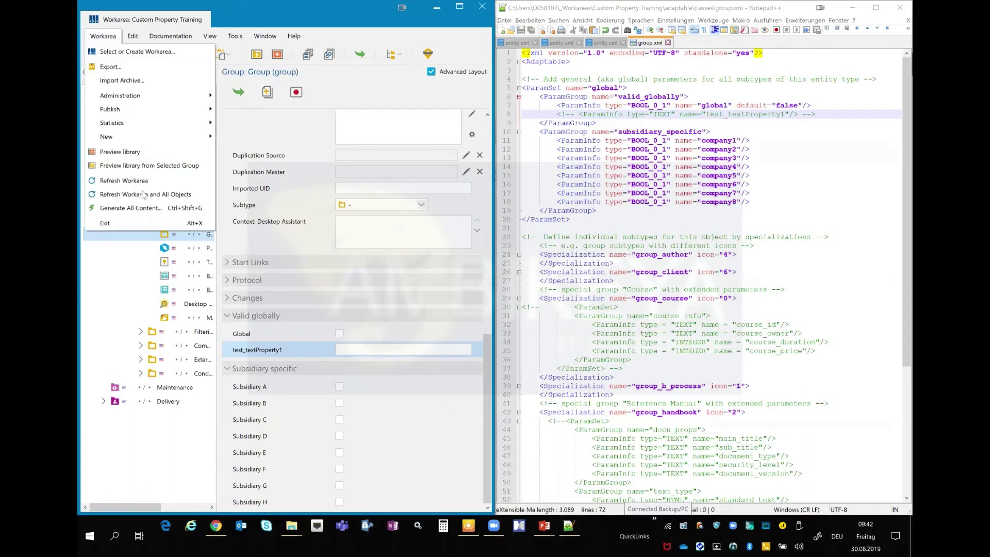
left_click(137, 194)
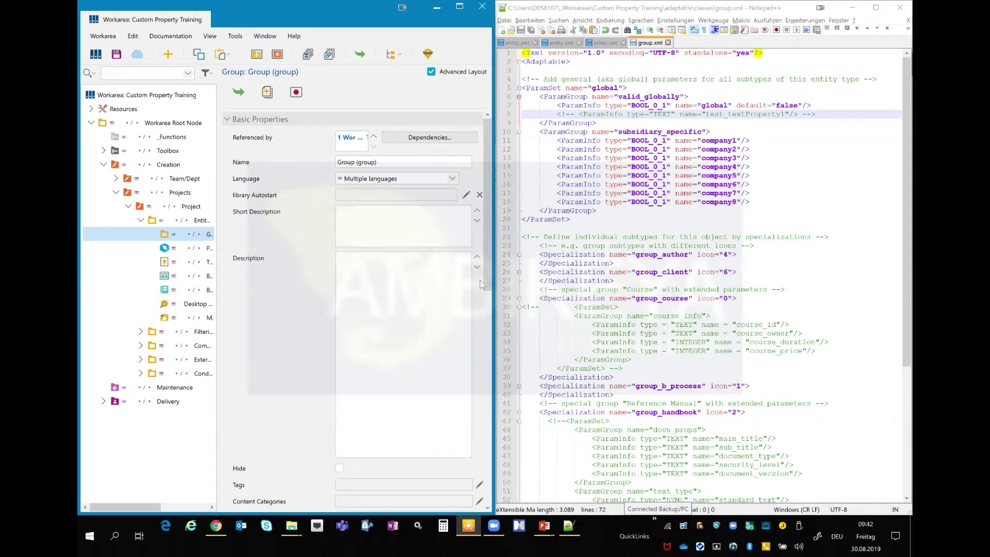
- Remove the comment markers around the test_textProperty1 ParamInfo line in group.xml and save the file
scroll(487, 341, "down", 10)
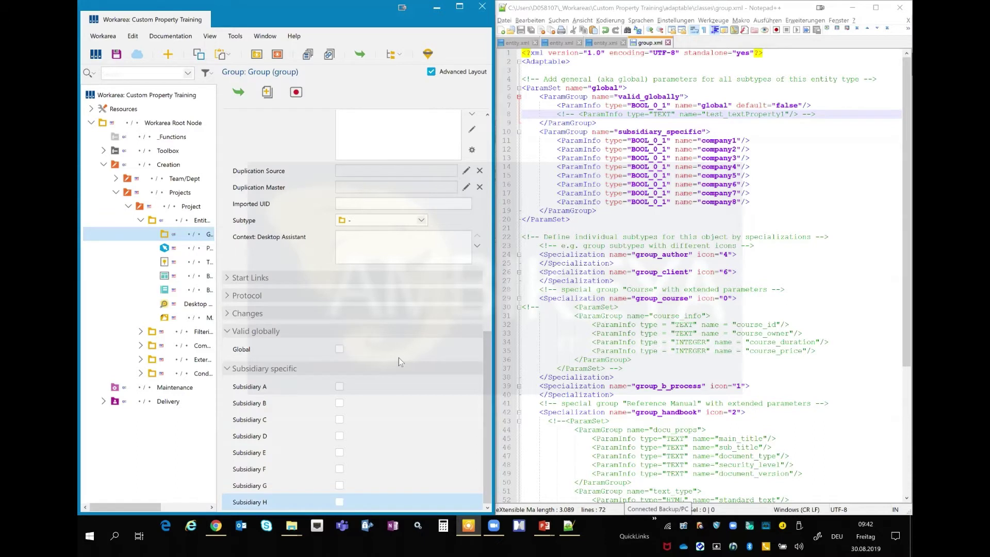
left_click(580, 112)
key("BackSpace")
key("BackSpace")
key("BackSpace")
key("BackSpace")
key("BackSpace")
left_click(806, 117)
key("BackSpace")
key("BackSpace")
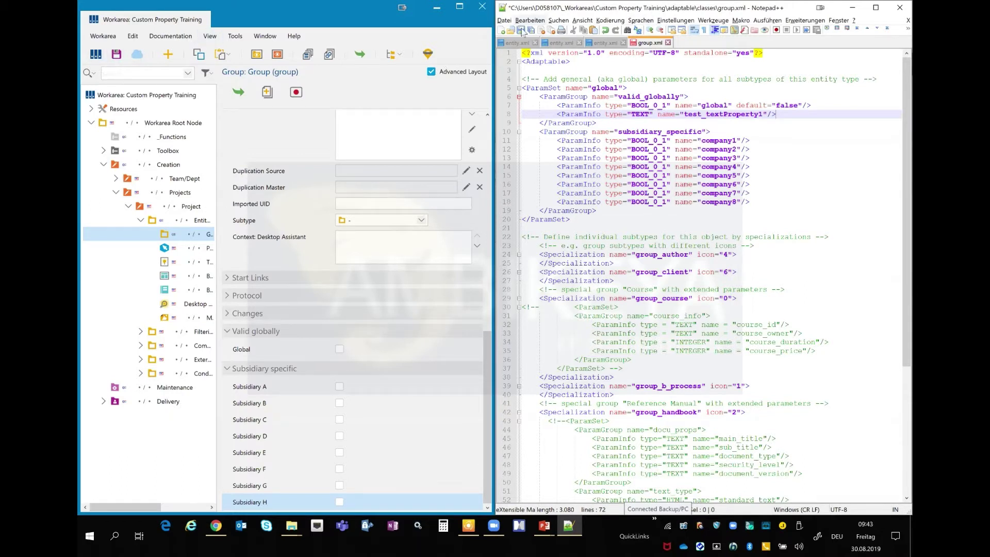
key("ctrl+s")
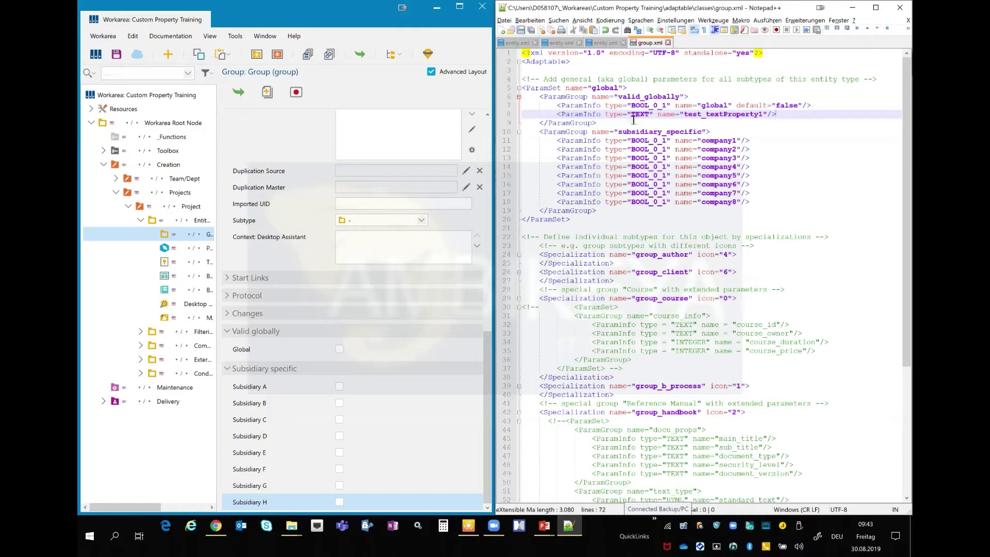
- Refresh the SAP Enable Now workarea and check the Group object's Valid globally section for the re-enabled test_textProperty1
left_click(106, 36)
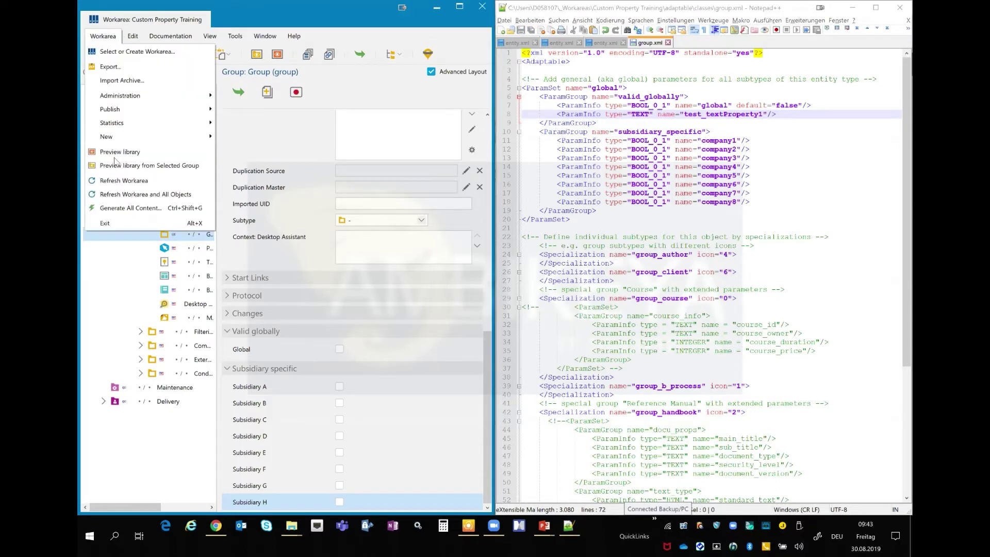
left_click(113, 181)
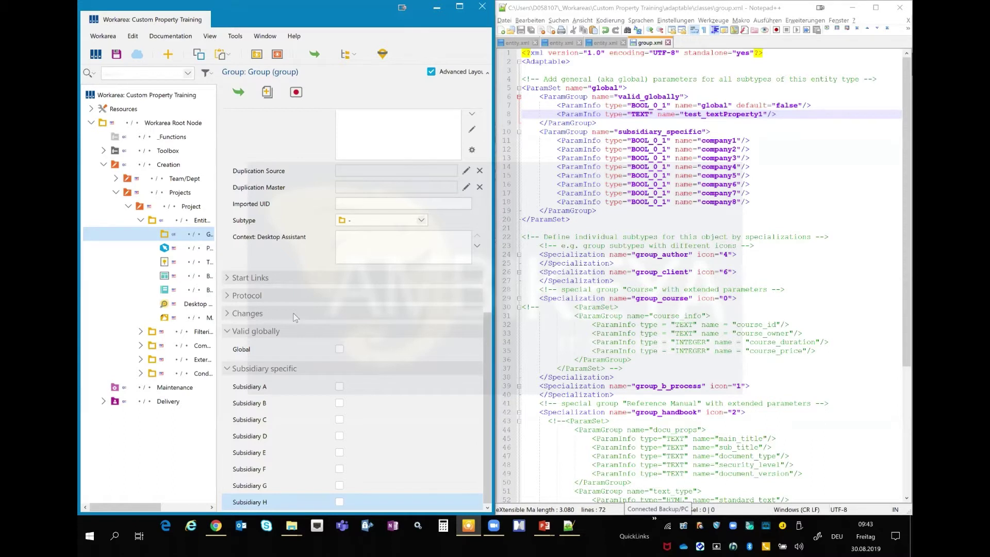
left_click_drag(487, 235, 484, 431)
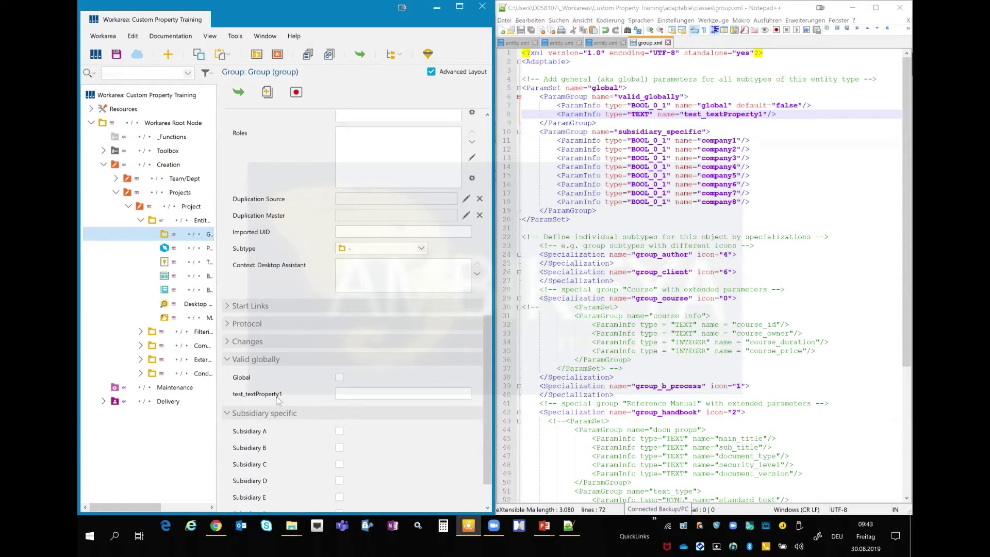
- Open the Group object's folder in File Explorer and arrange its window so the XML editor stays accessible
right_click(187, 235)
mouse_move(202, 238)
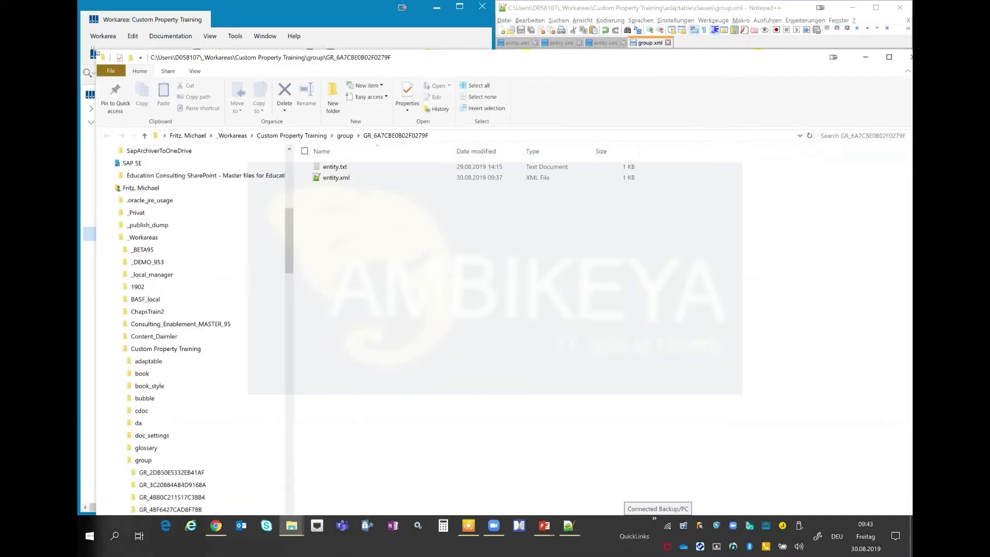
left_click_drag(440, 210, 501, 232)
left_click_drag(595, 240, 517, 99)
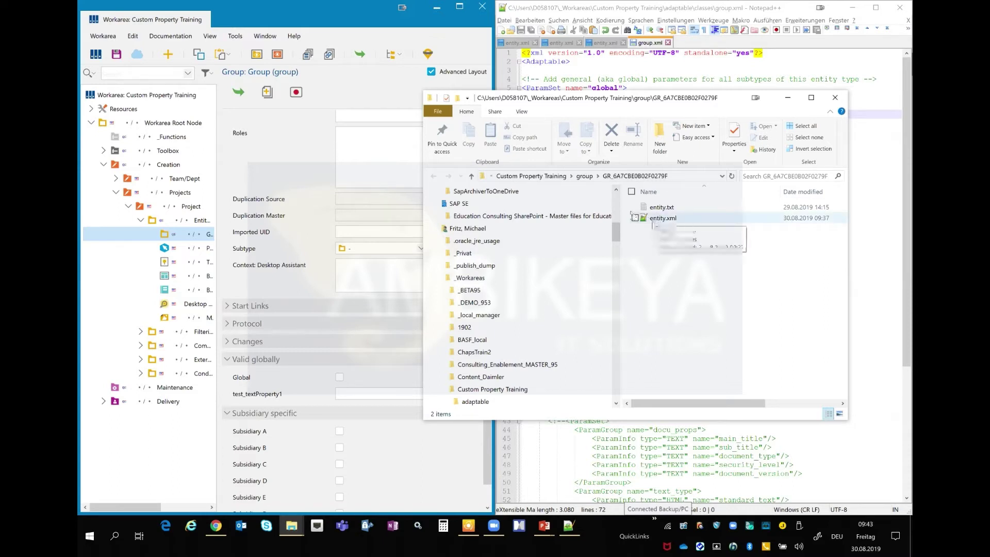
- Open entity.xml from the Group's folder in Notepad++, reloading the externally changed version
left_click(684, 211)
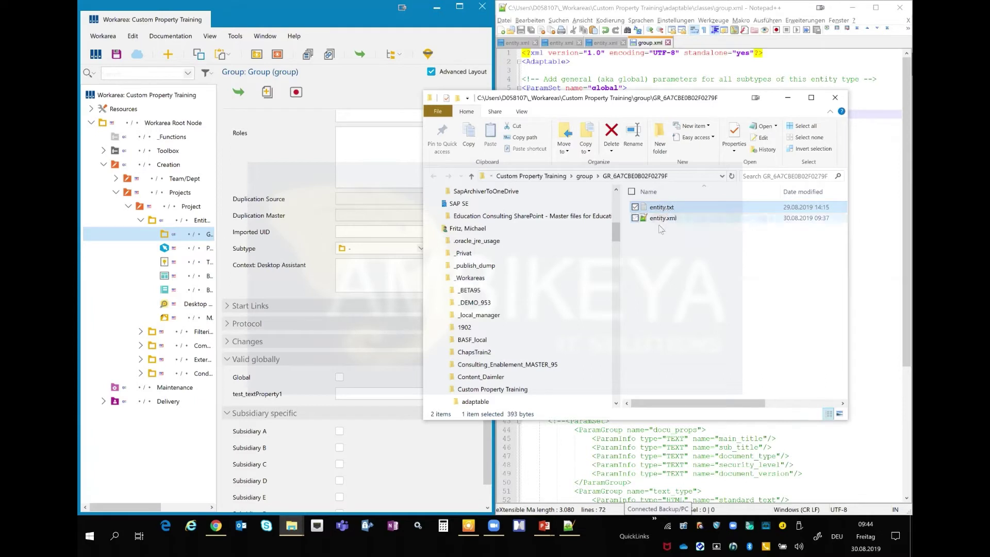
left_click(662, 221)
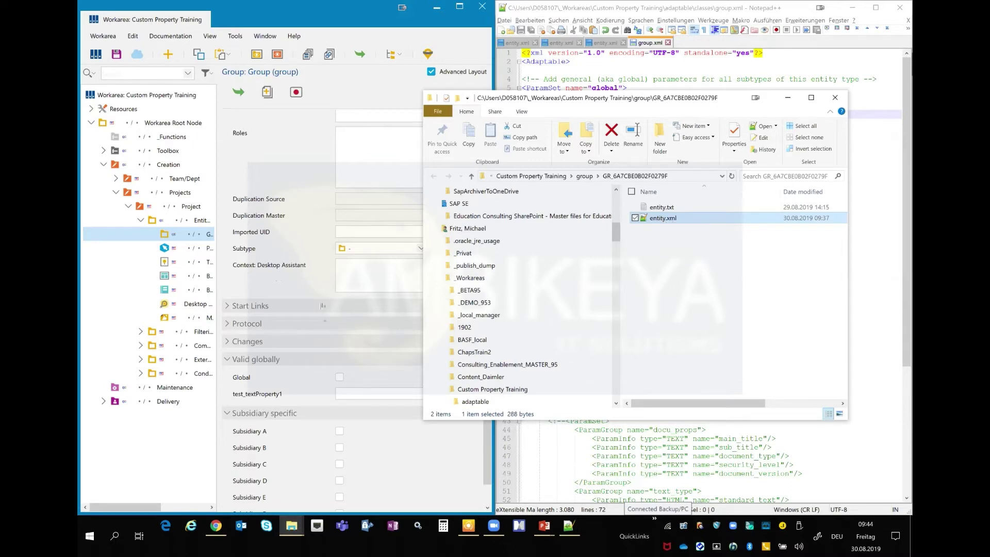
left_click(670, 209)
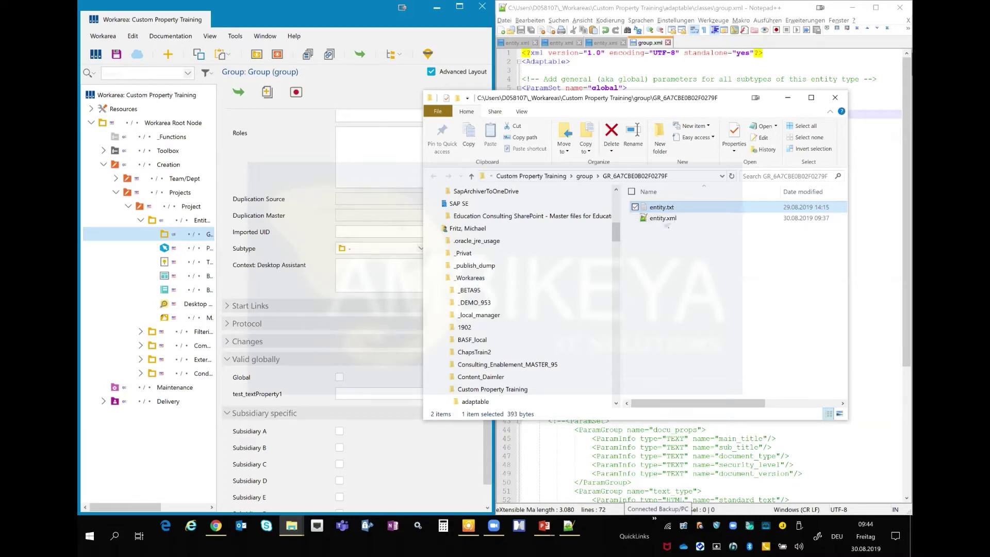
left_click(667, 221)
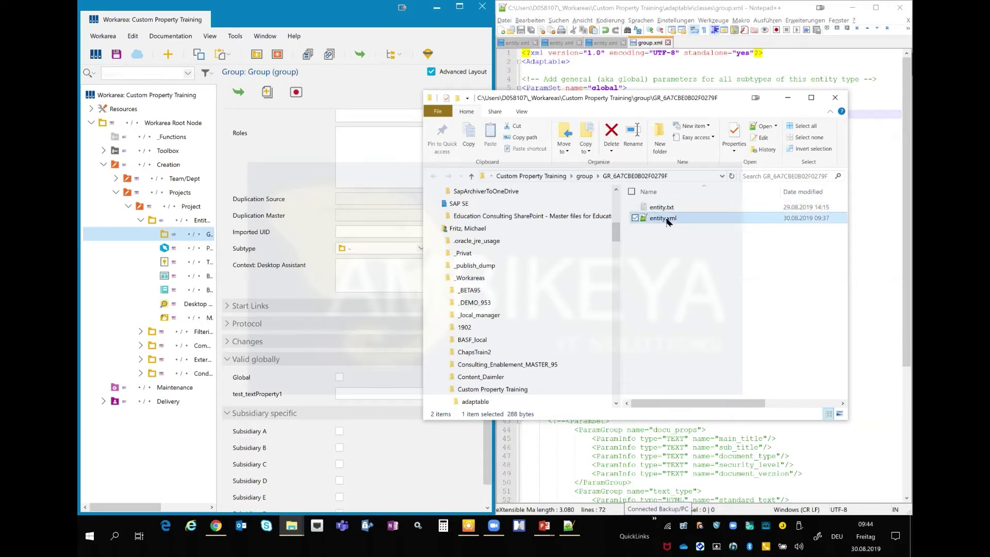
left_click_drag(661, 219, 854, 205)
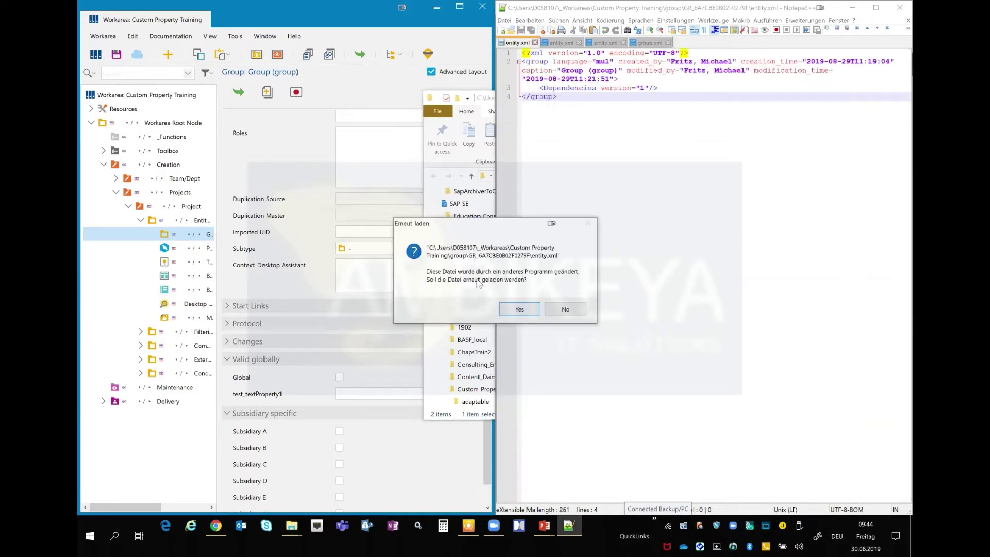
left_click(519, 309)
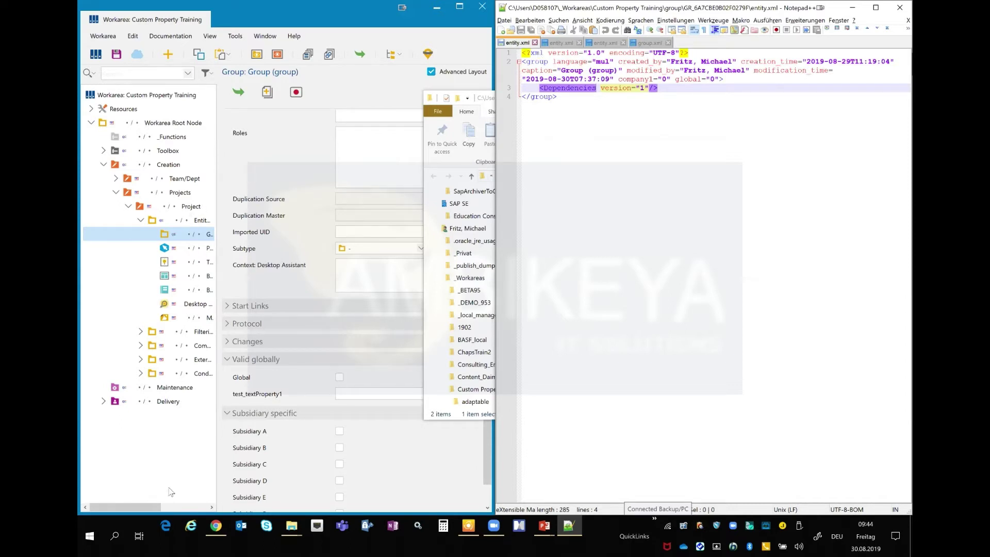
- Enter a first name as the test_textProperty1 value of the Group object in SAP Enable Now
left_click_drag(155, 506, 189, 507)
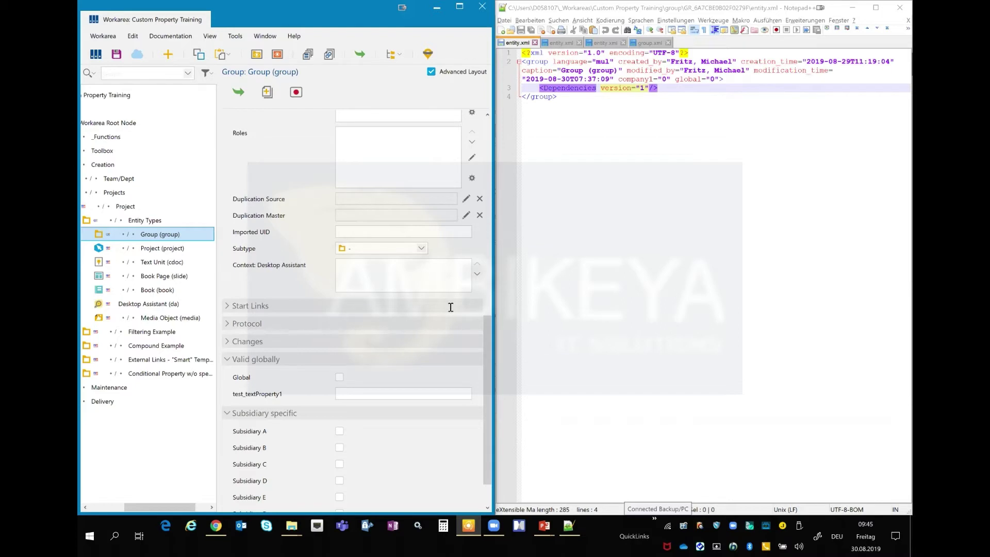
left_click(371, 394)
type("Mike")
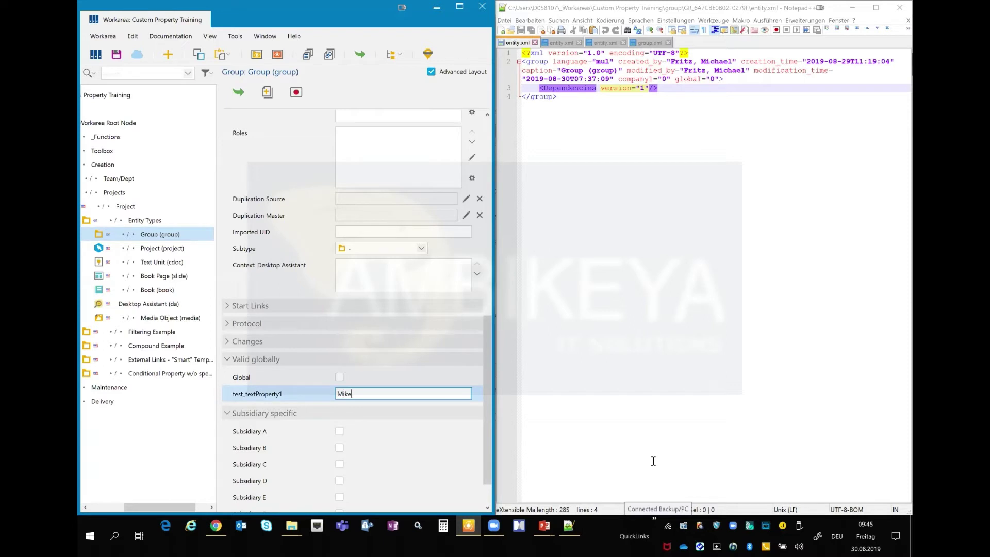
- Reload entity.xml in Notepad++ and highlight the stored test_textProperty1 attribute
left_click(643, 372)
left_click_drag(512, 223, 715, 132)
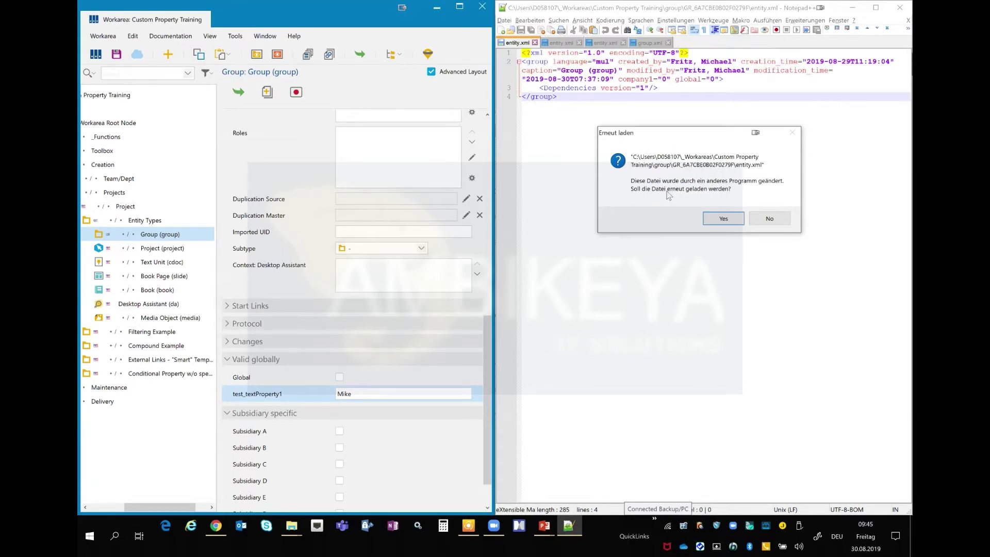
left_click(721, 218)
left_click_drag(724, 80, 836, 79)
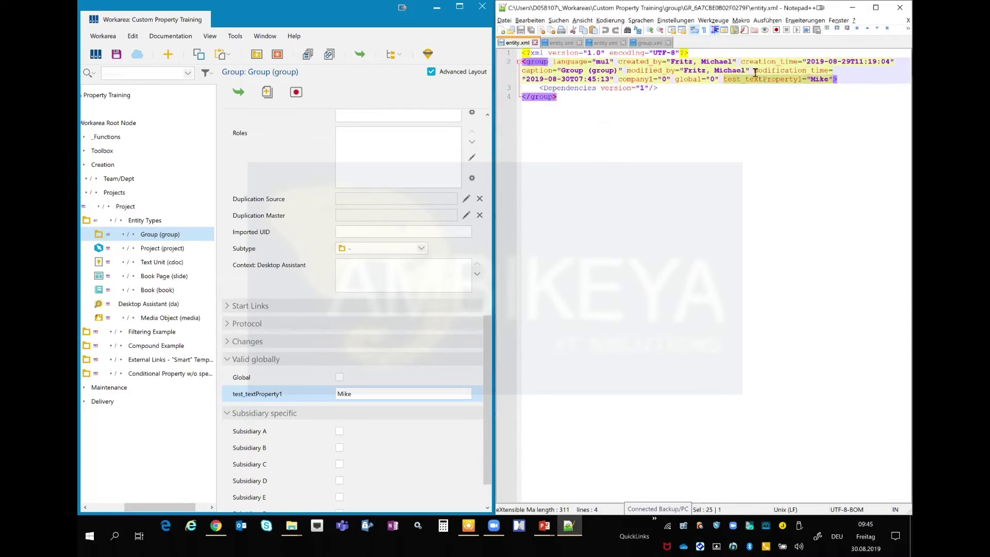
left_click(776, 94)
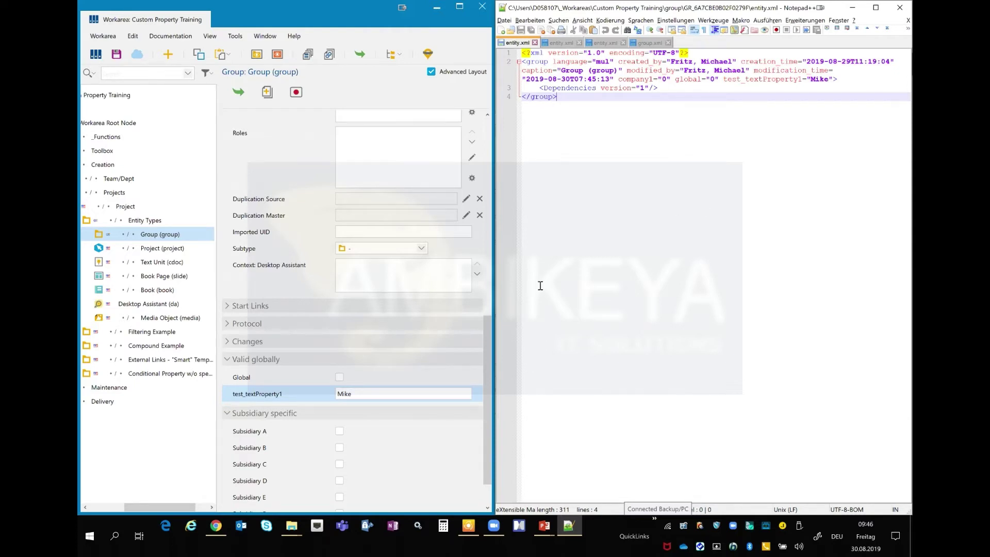
- Comment out the test_textProperty1 ParamInfo line in group.xml again with <!-- --> and save the file
left_click(651, 44)
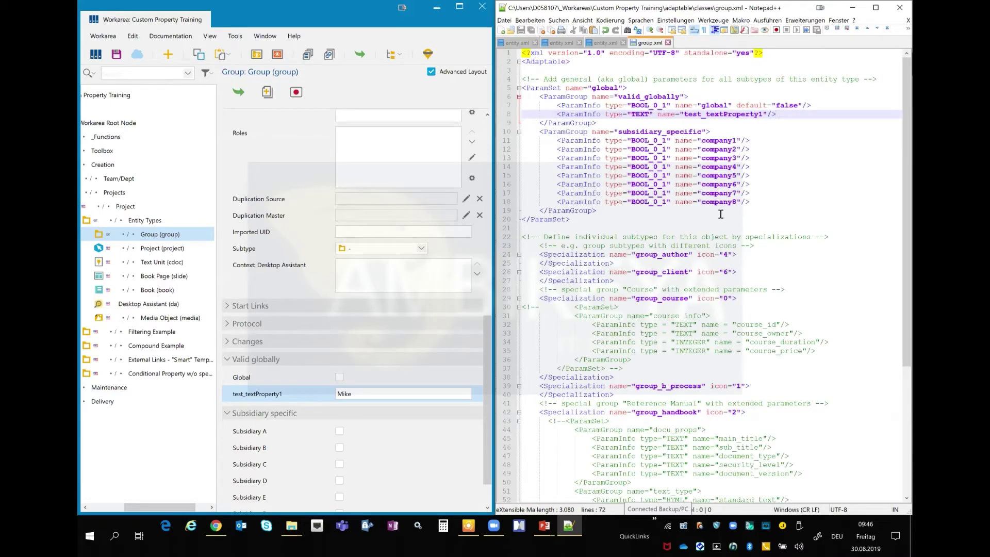
type("<!")
type("!-")
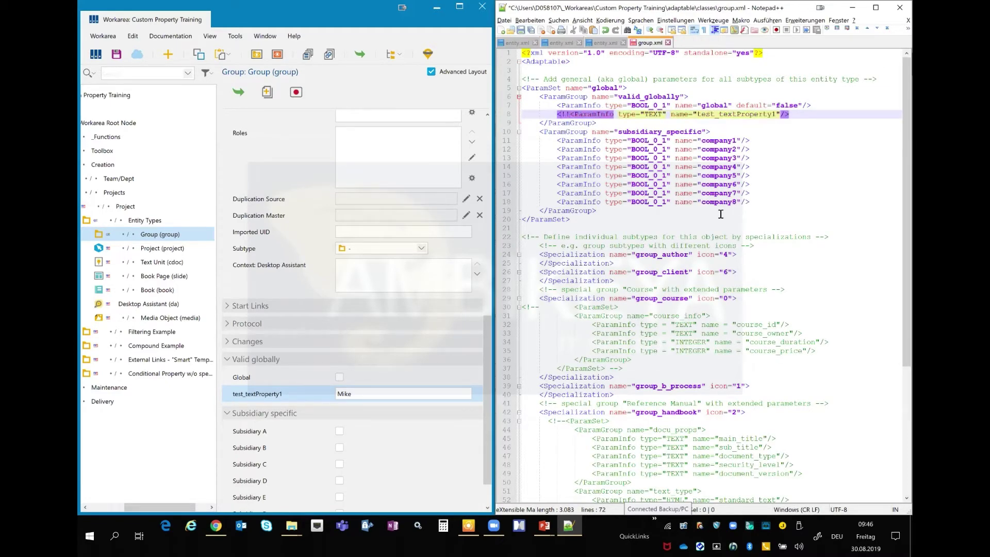
type("- ")
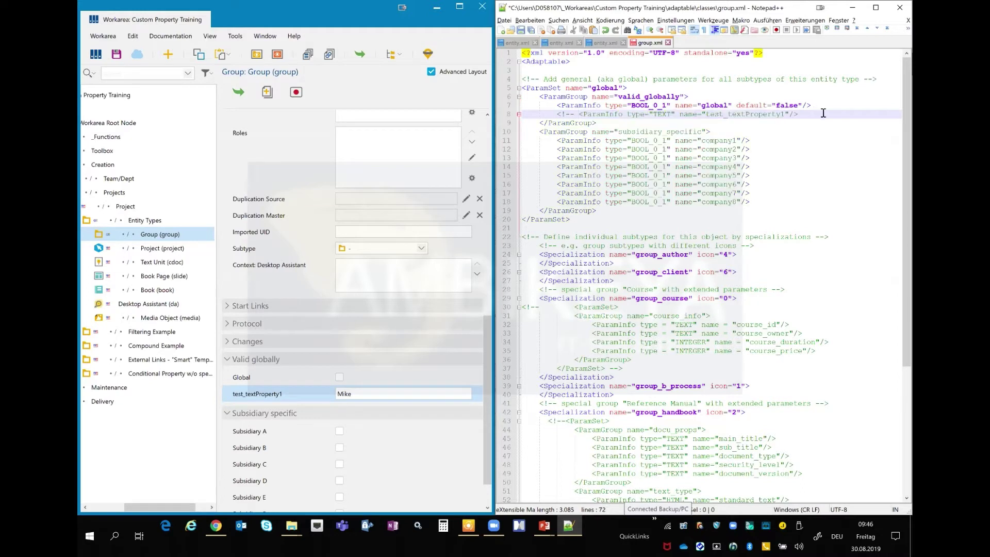
type("-->")
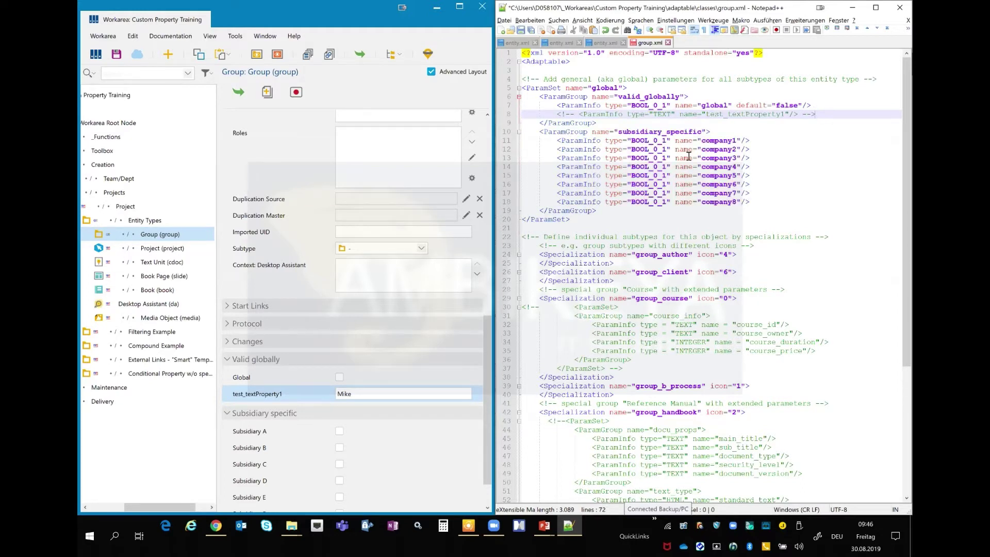
left_click(521, 29)
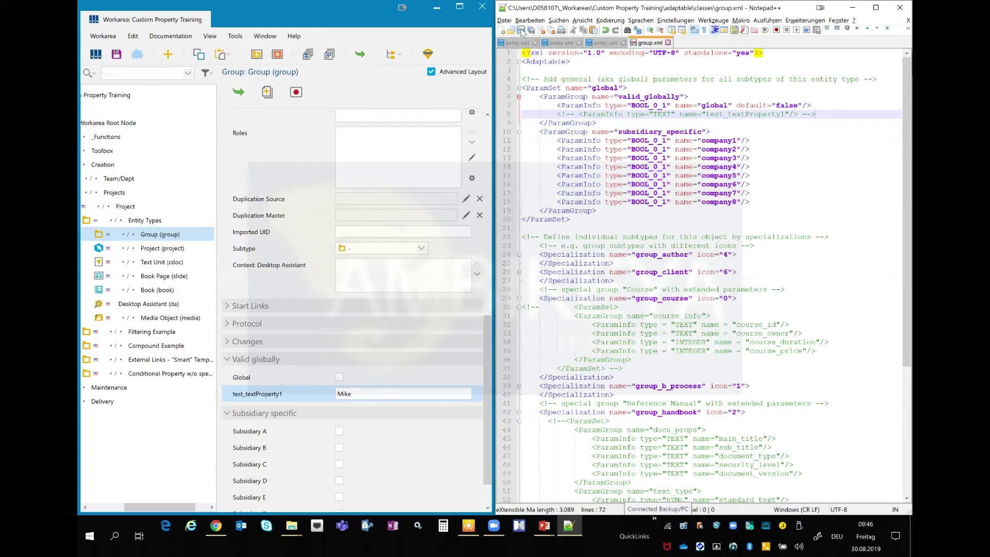
- Refresh the workarea in SAP Enable Now and inspect the Group's Valid globally section after disabling the property
left_click(91, 37)
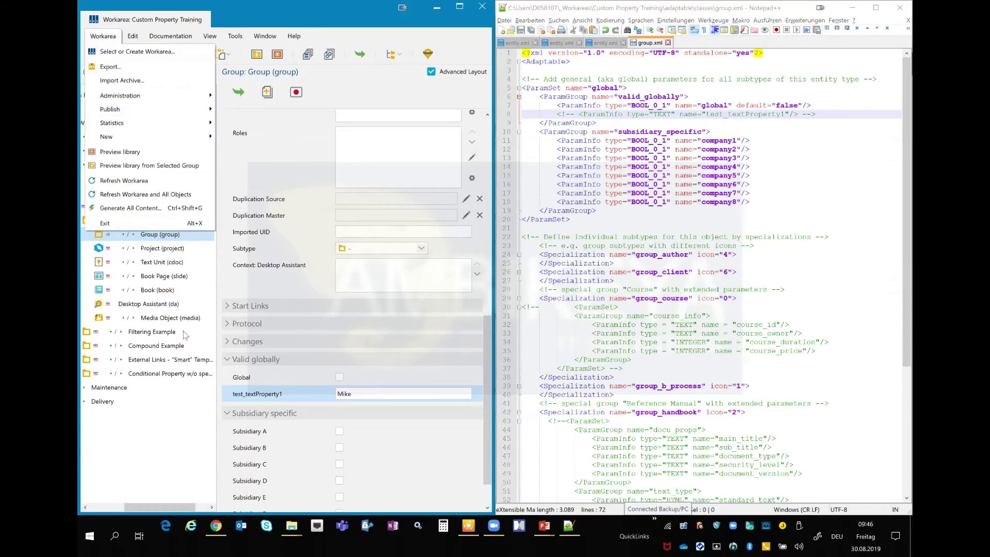
left_click(176, 237)
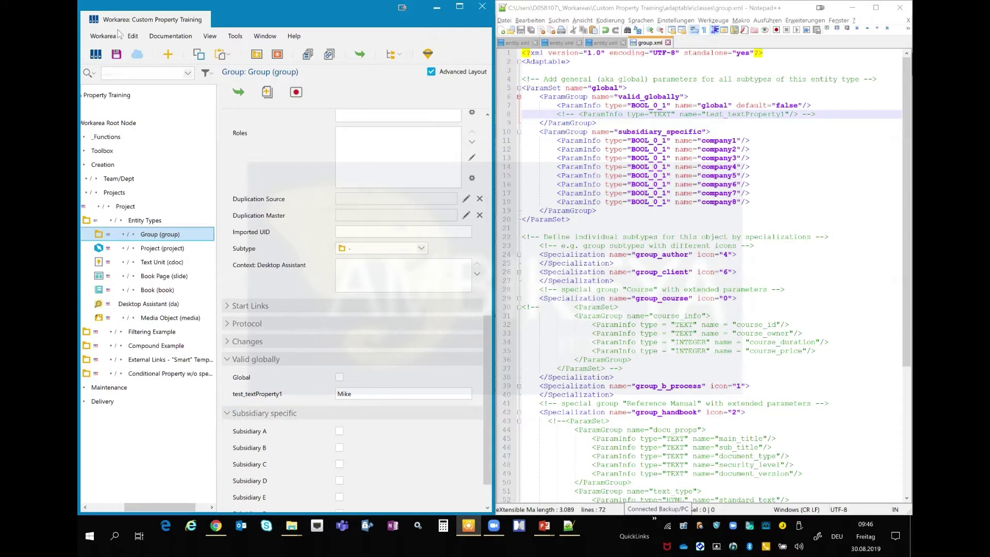
left_click(109, 39)
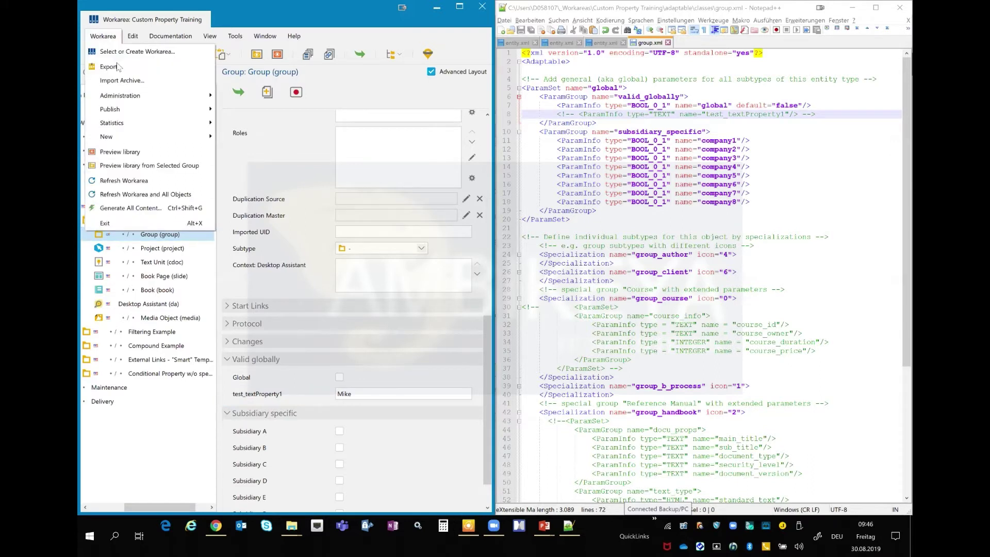
left_click(144, 181)
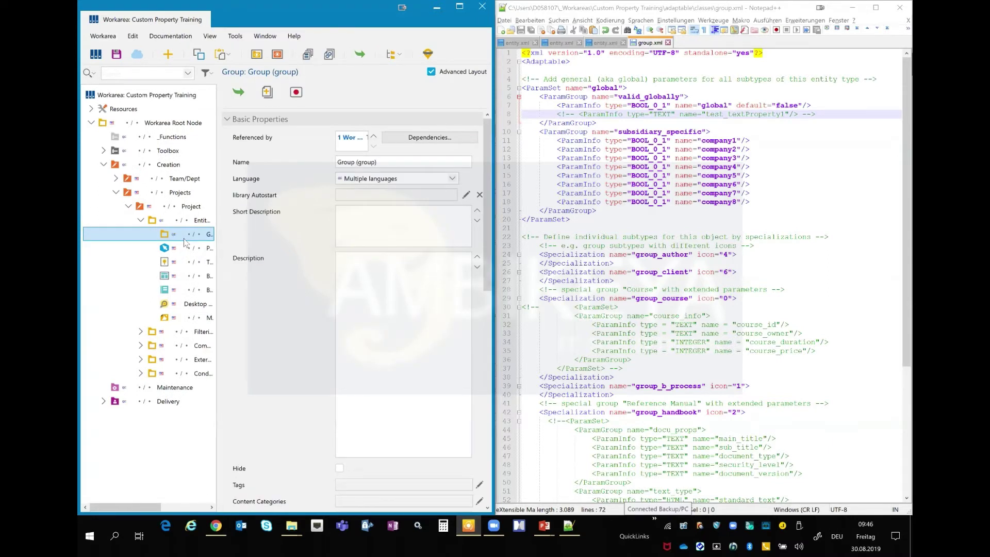
left_click_drag(489, 273, 492, 482)
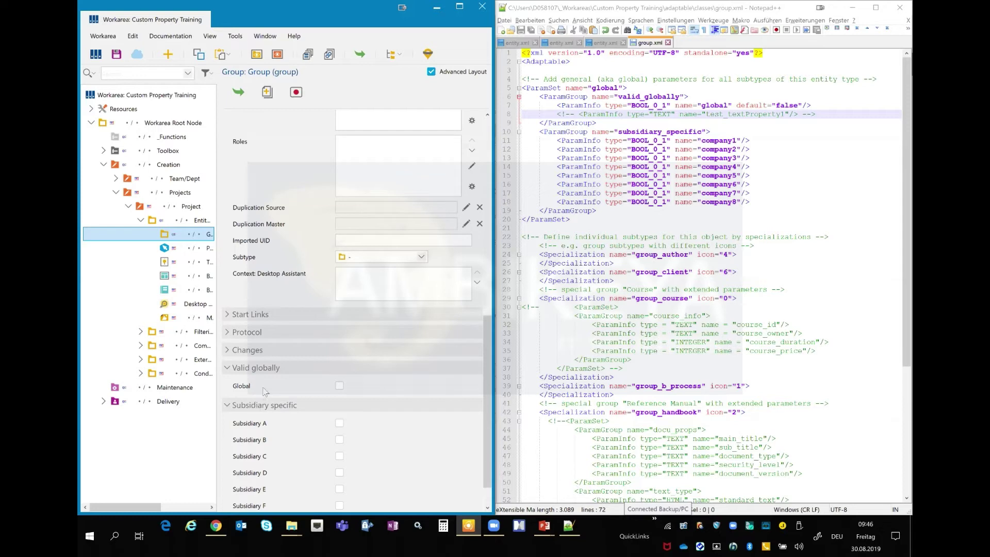
- Highlight the test_textProperty1 attribute in the Group's entity.xml, and return to group.xml
left_click(518, 44)
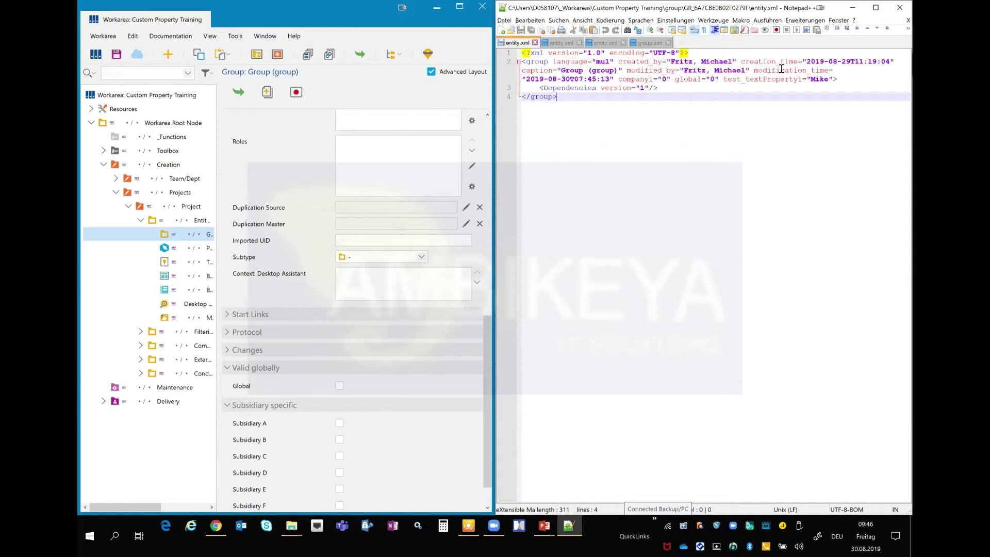
left_click(724, 78)
left_click(834, 79, "shift")
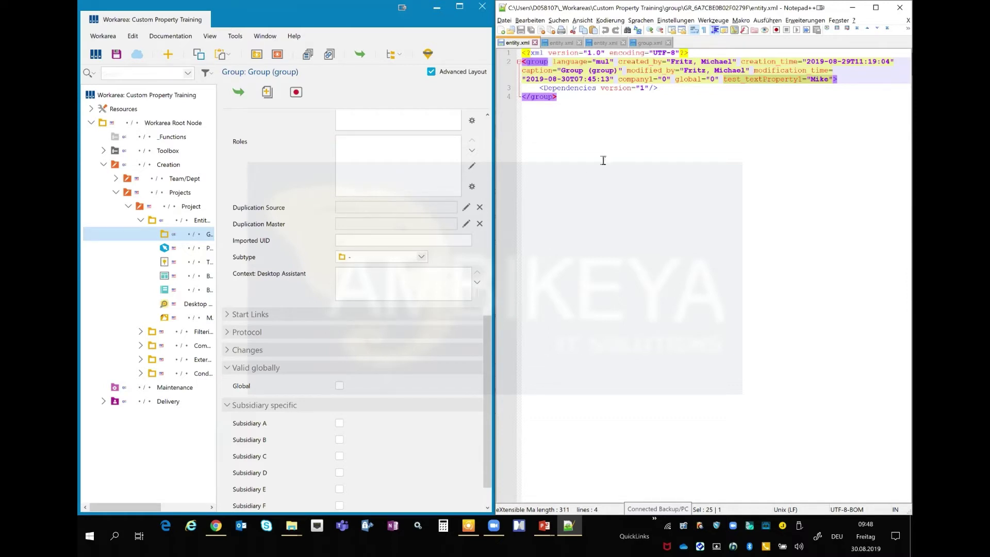
left_click(650, 43)
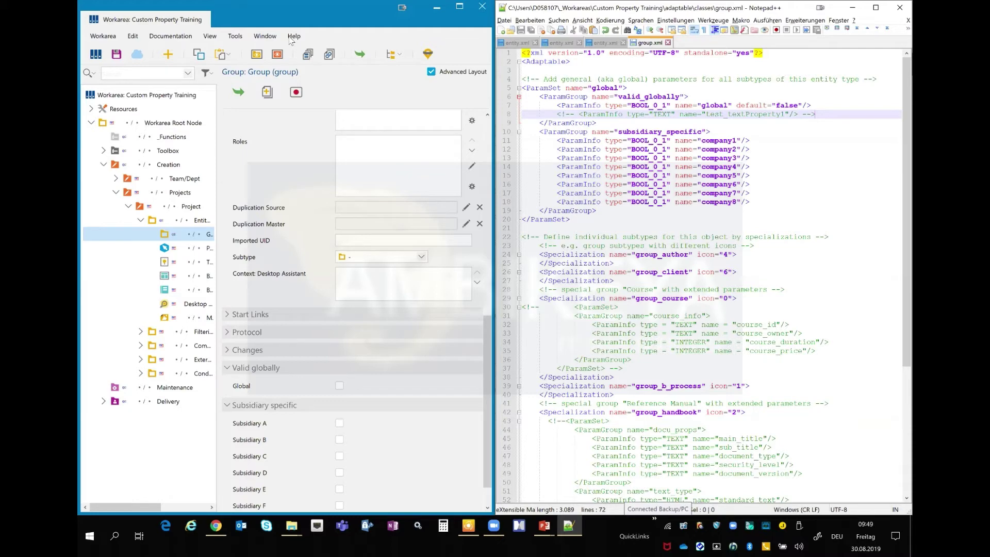
- Maximize the SAP Enable Now workarea, collapse the Entity Types group and expand Filtering Example
double_click(253, 5)
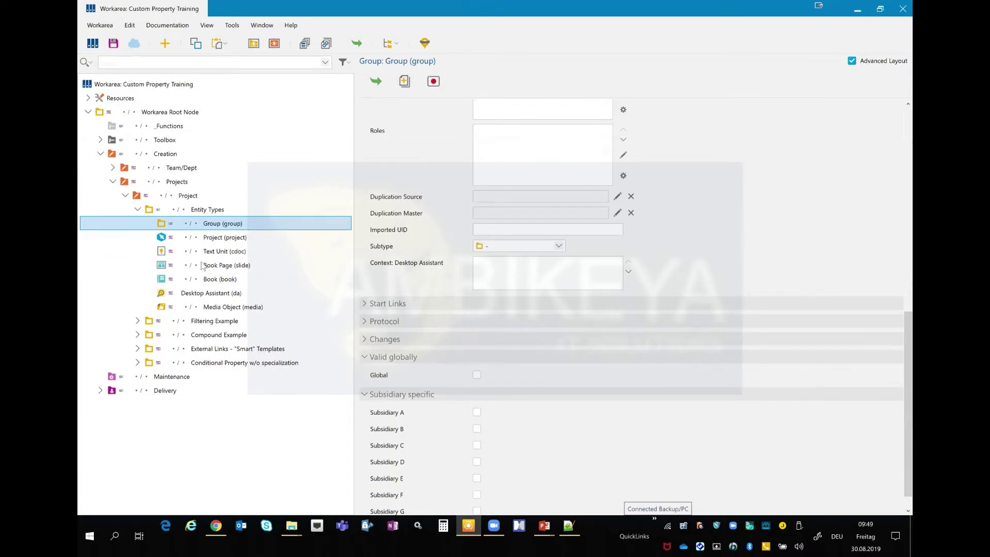
left_click(137, 210)
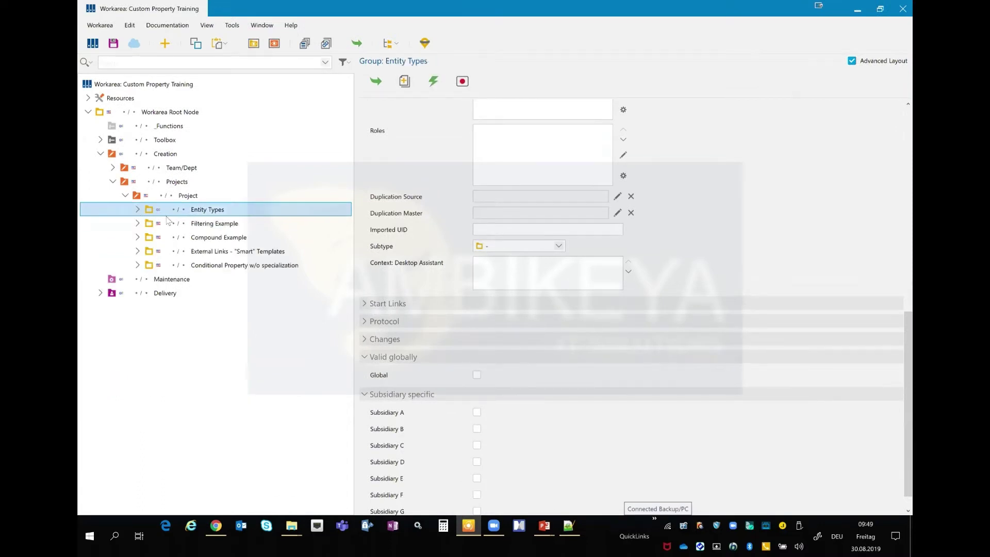
left_click(149, 226)
left_click(137, 223)
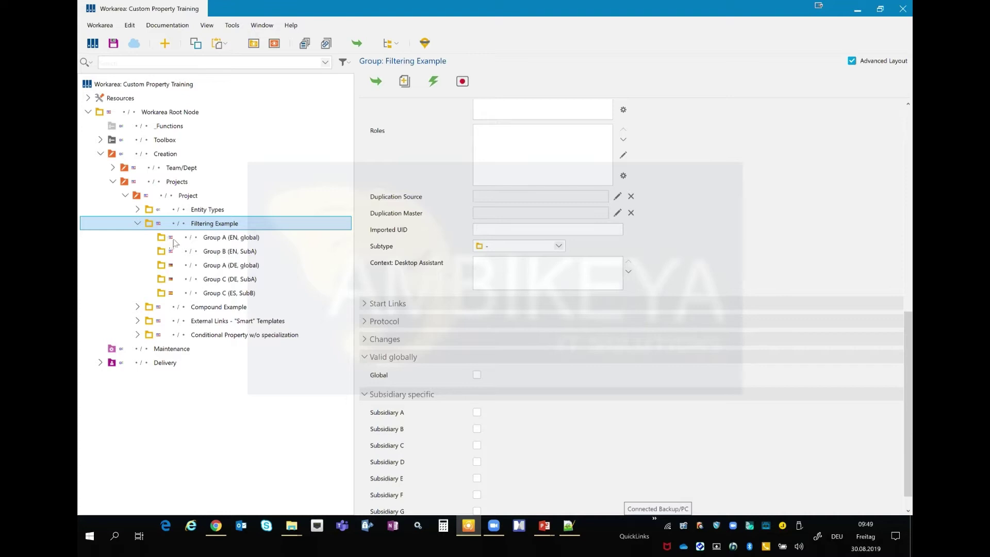
- Move Group A (DE, global) directly below Group A (EN, global) in the Filtering Example group
left_click(246, 240)
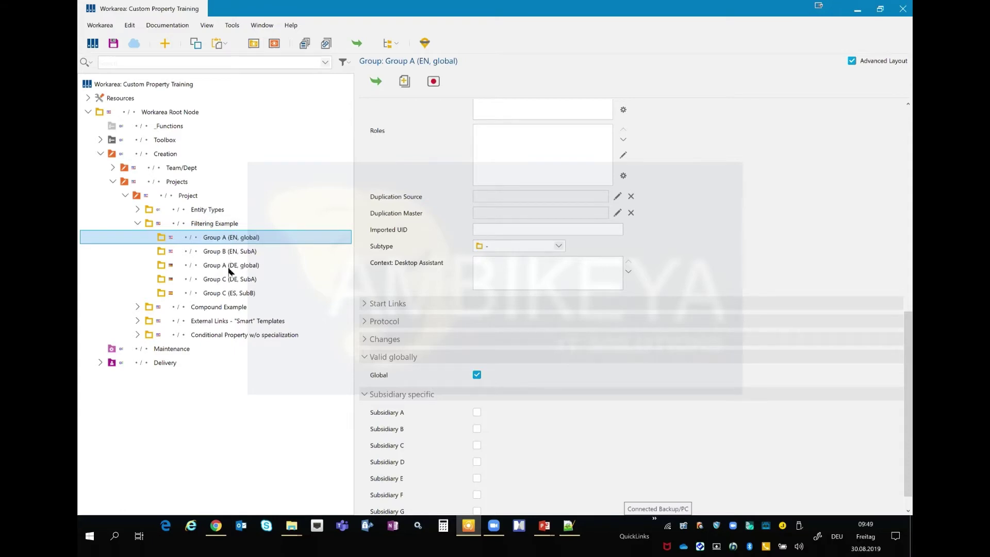
left_click_drag(228, 270, 230, 252)
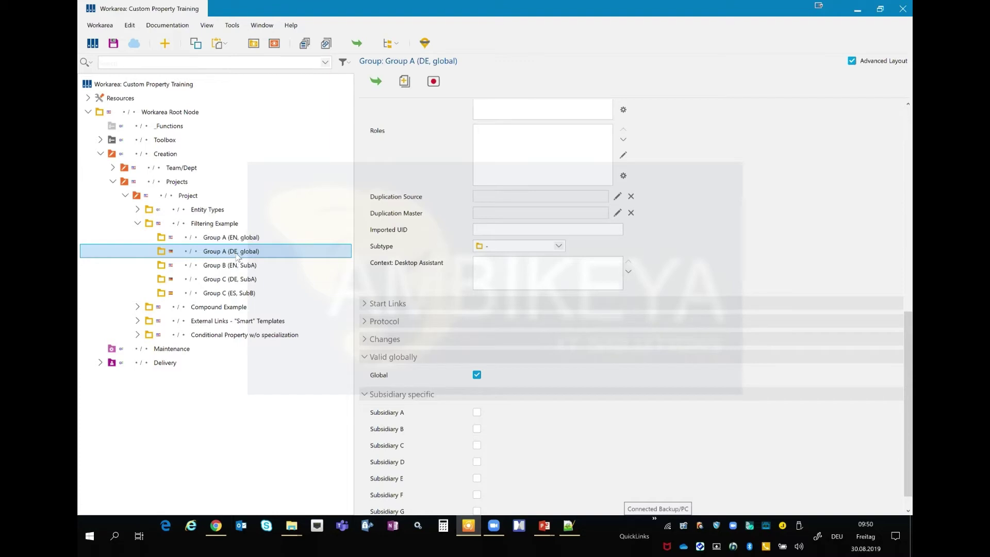
- Examine the Valid globally and Subsidiary specific settings of Group B (EN, SubA) and both Group C entries
left_click(225, 267)
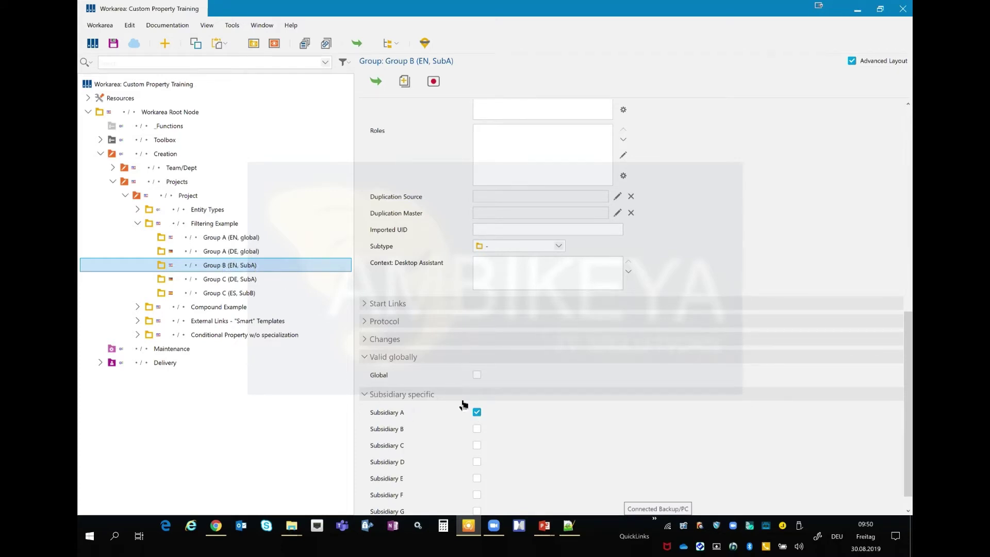
left_click(251, 283)
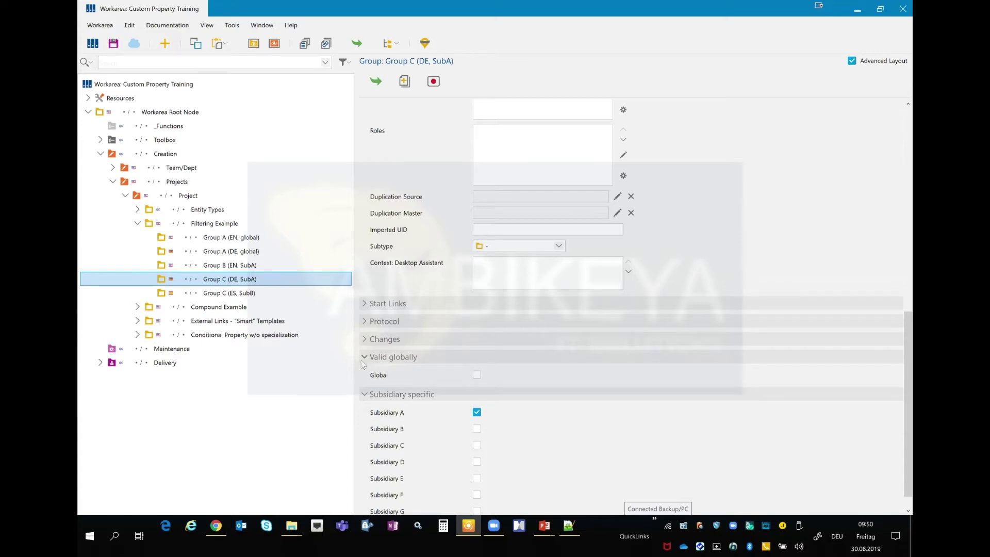
left_click(252, 293)
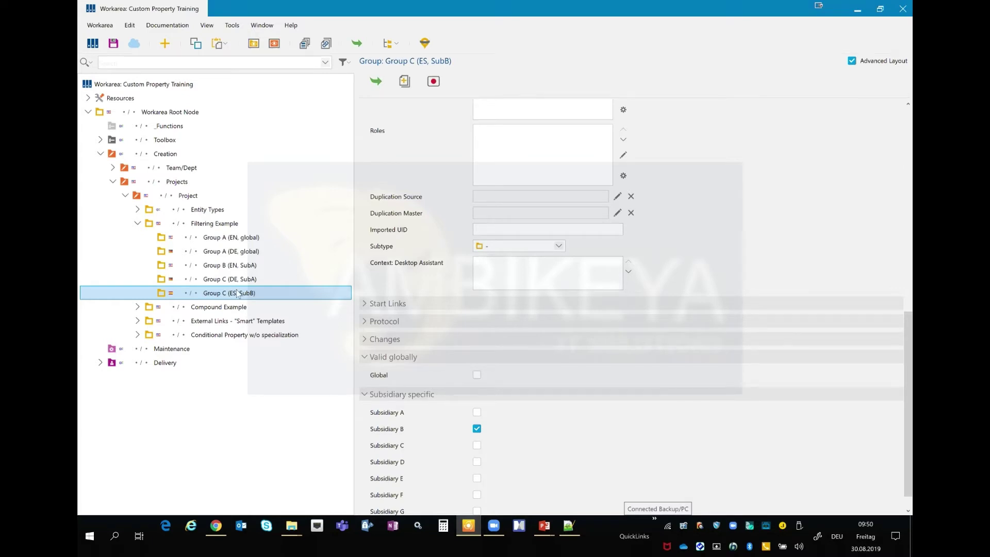
- Filter the workarea tree with View Global Only - DE, and switch the filter to View SubA - EN
left_click(233, 225)
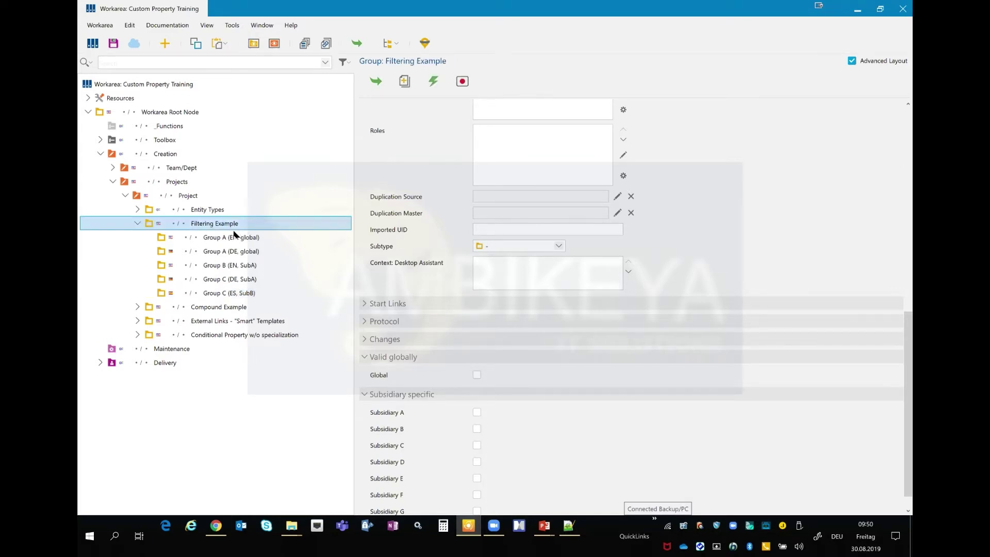
left_click(349, 66)
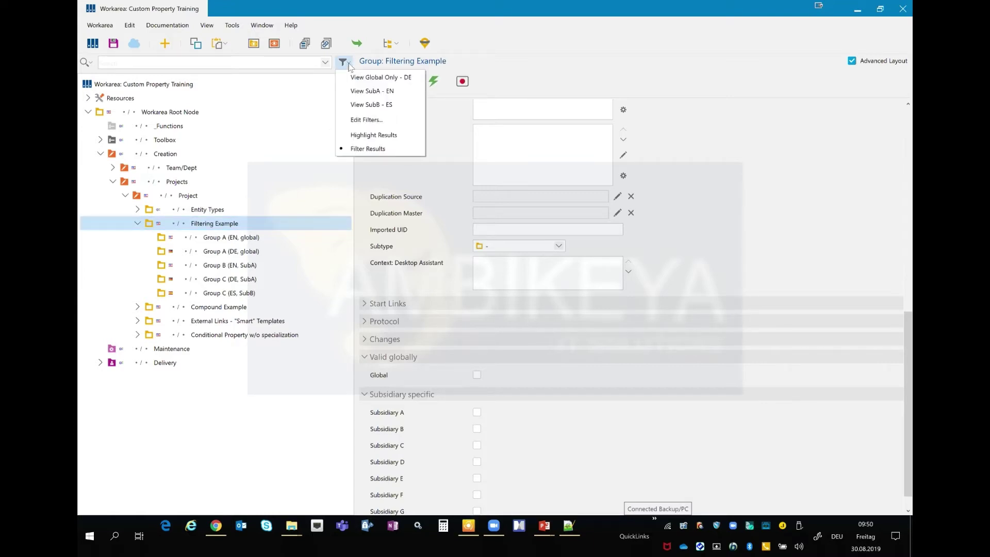
left_click(394, 82)
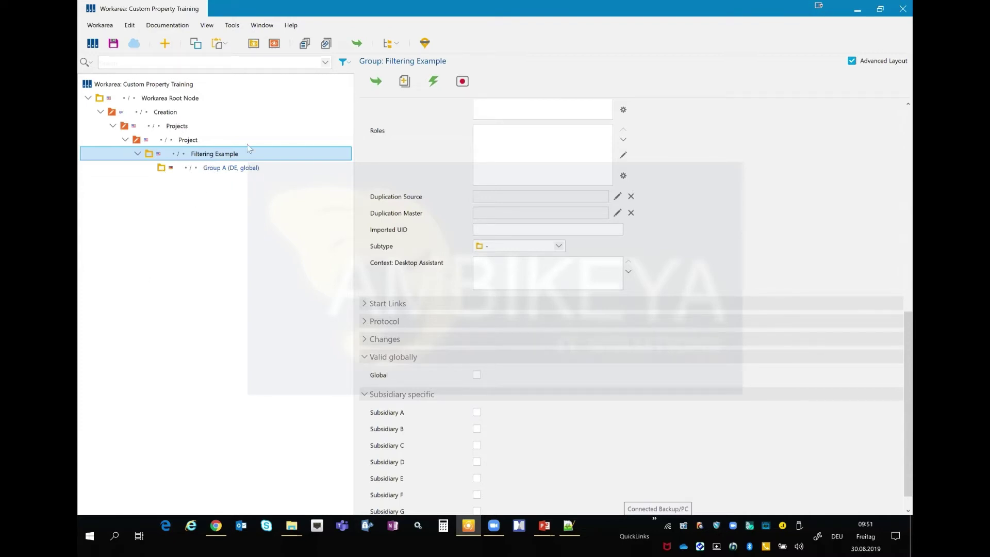
left_click(348, 66)
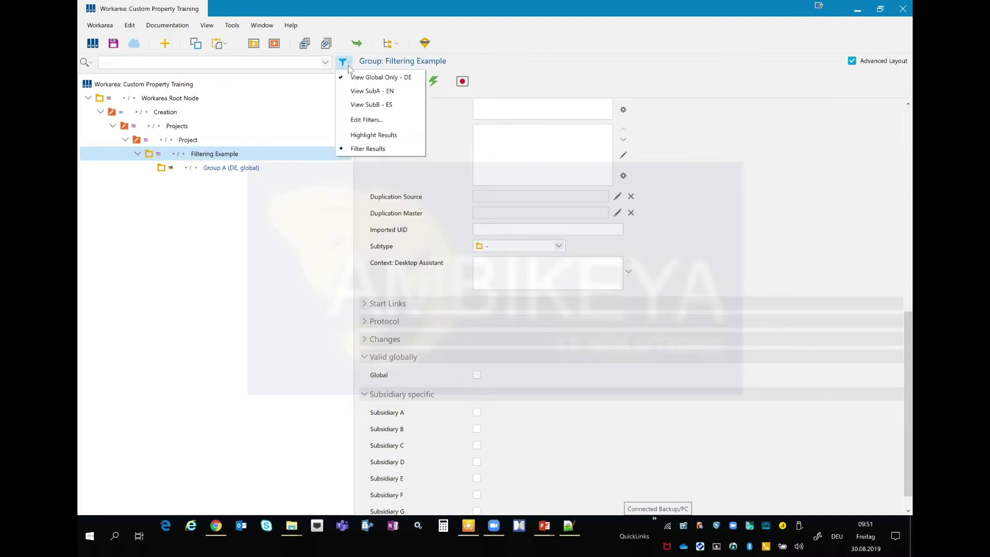
left_click(386, 93)
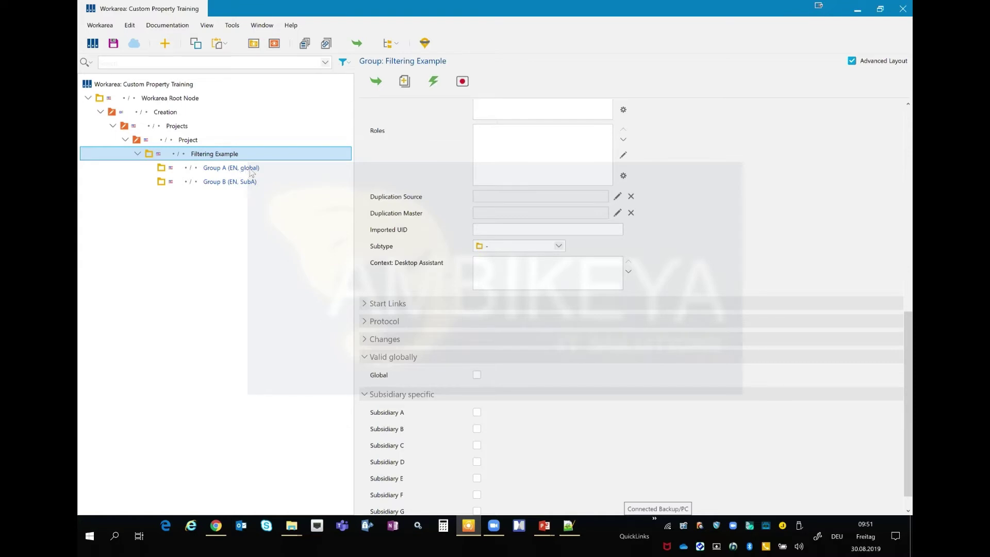
- Filter the workarea tree with View SubB - ES, and clear that filter to show the full tree
left_click(343, 62)
left_click(360, 106)
left_click(343, 62)
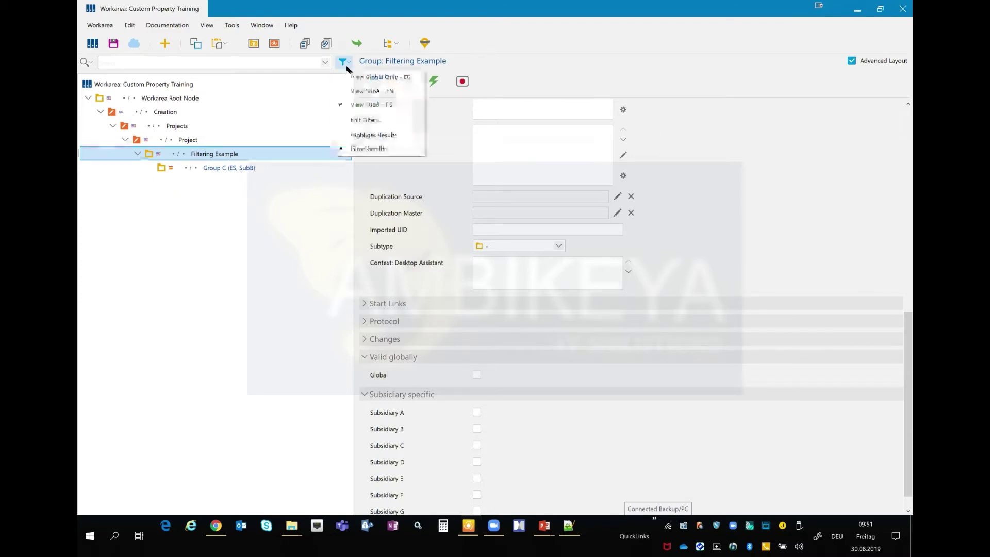
left_click(378, 106)
- Examine the criteria of the View Global Only - DE filter in the filter editor, including its list of available properties
left_click(348, 62)
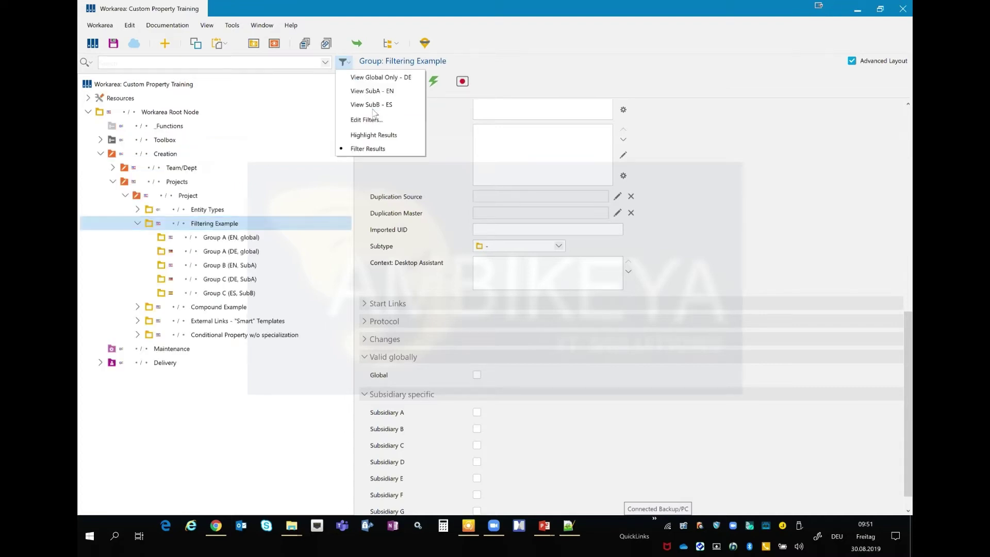
left_click(413, 120)
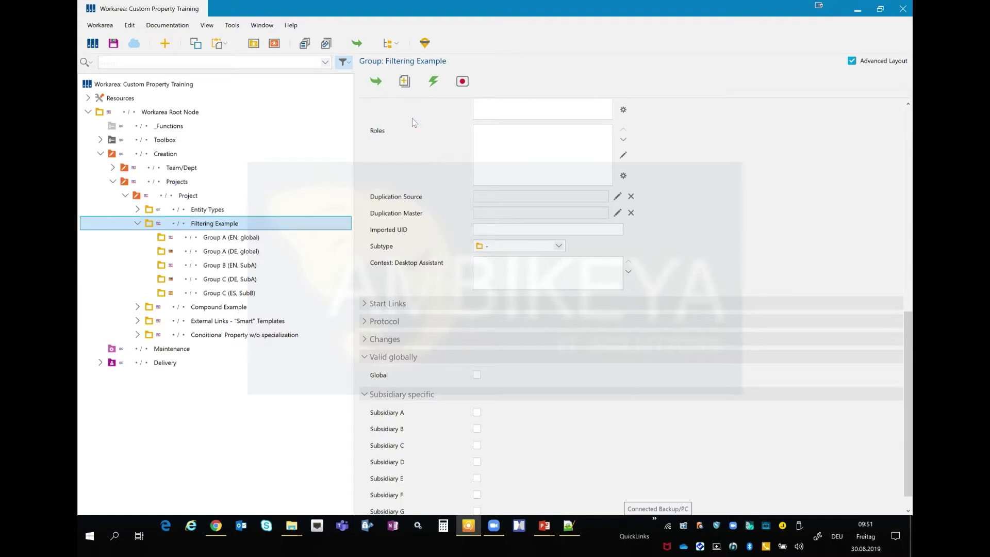
left_click_drag(451, 160, 325, 92)
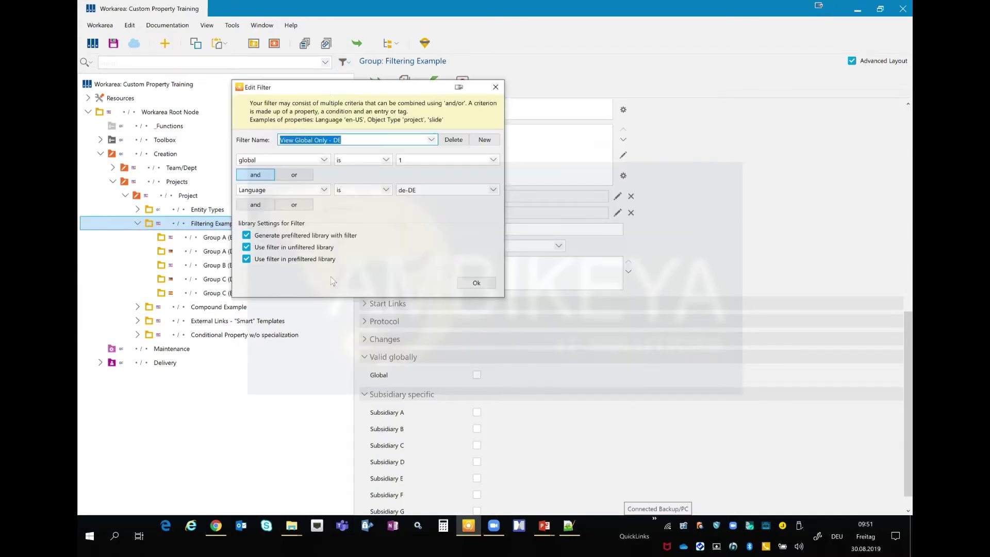
left_click(325, 162)
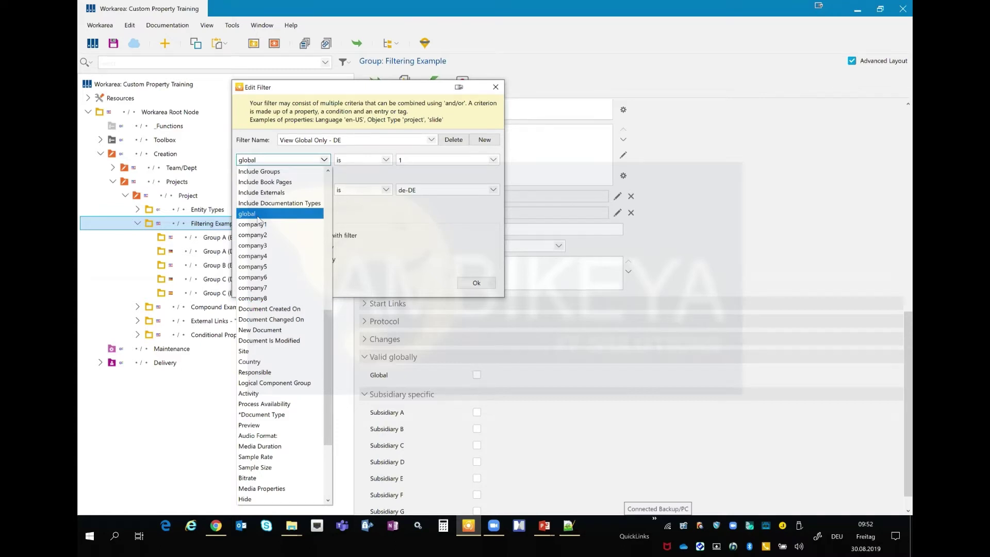
left_click(443, 247)
left_click(494, 161)
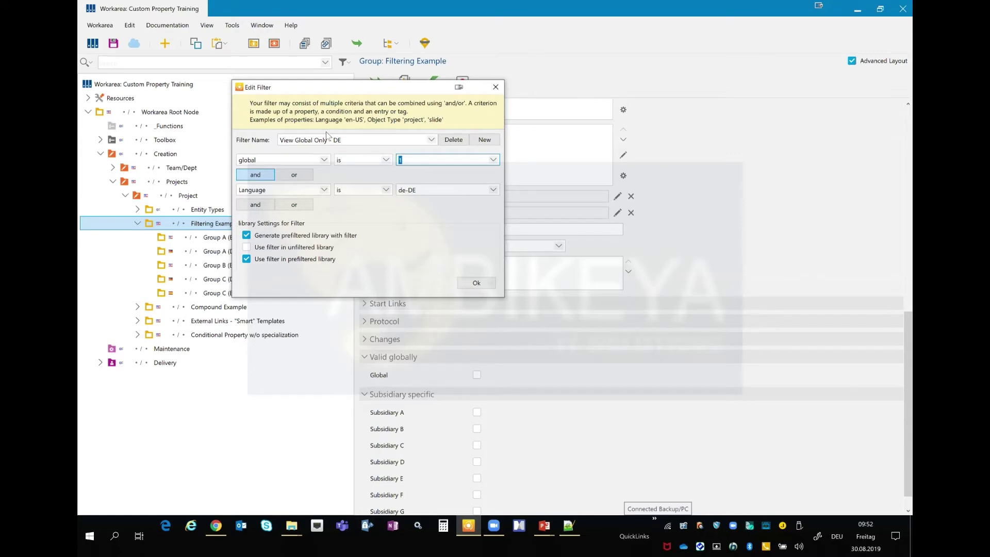
left_click(324, 161)
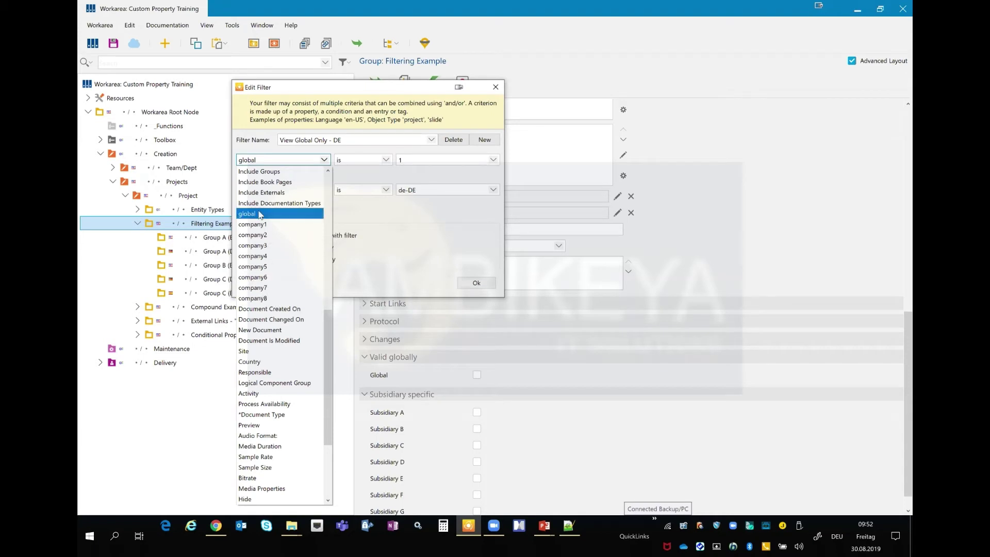
left_click(377, 207)
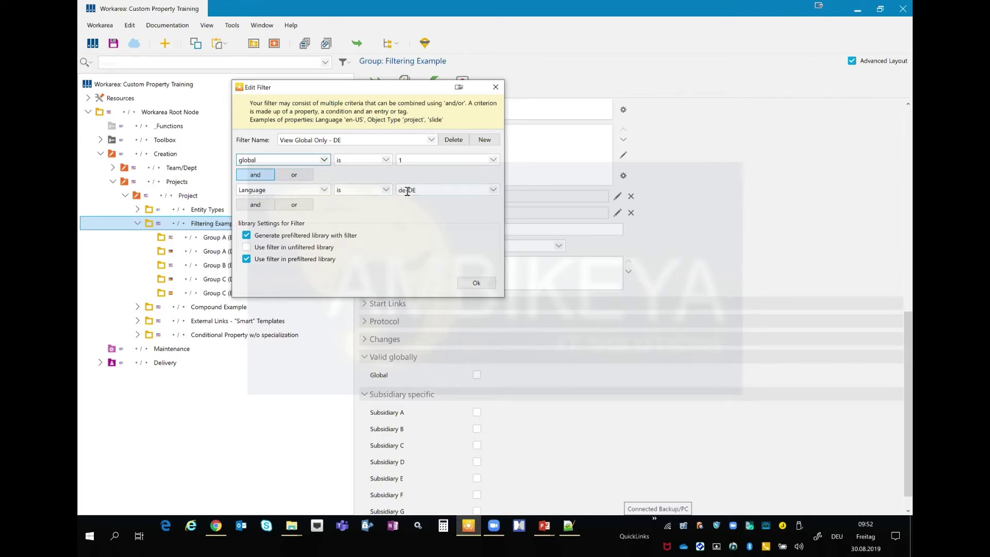
- Toggle the library settings of the View Global Only - DE filter and leave all three enabled
left_click(247, 248)
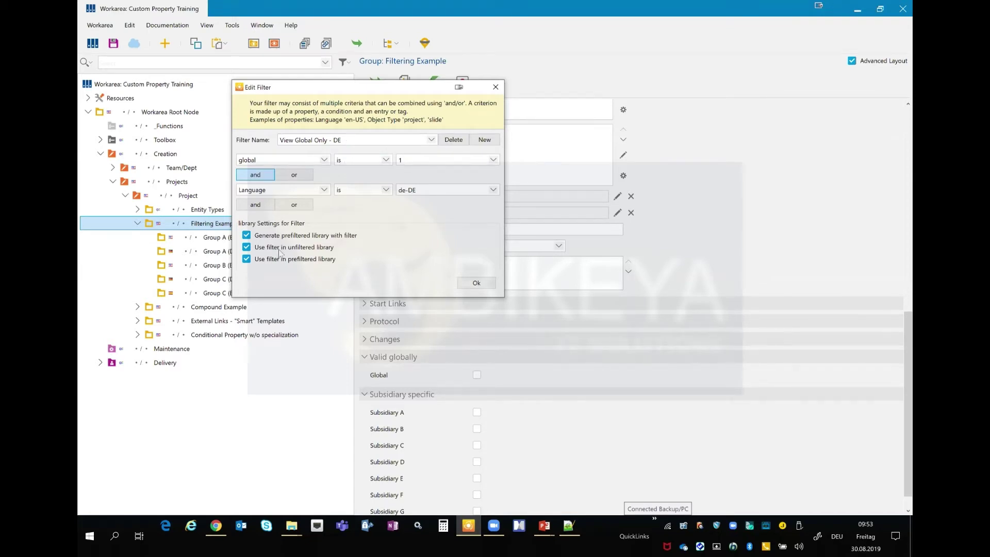
left_click(246, 259)
left_click(247, 247)
left_click(246, 235)
left_click(246, 235)
left_click(246, 247)
left_click(247, 259)
- Examine the View SubA - EN filter's criteria, available properties and condition operators, and close the filter editor
left_click(432, 141)
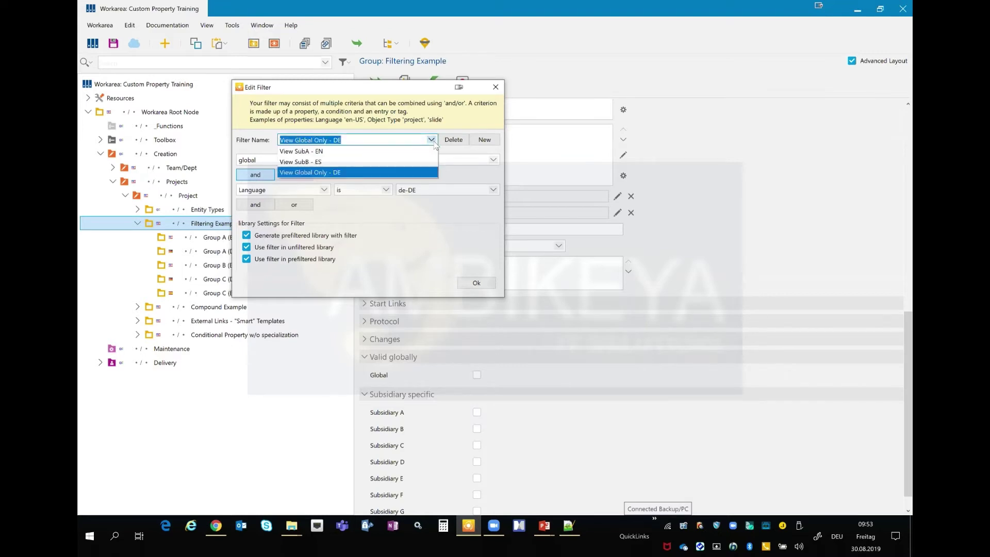
left_click(304, 153)
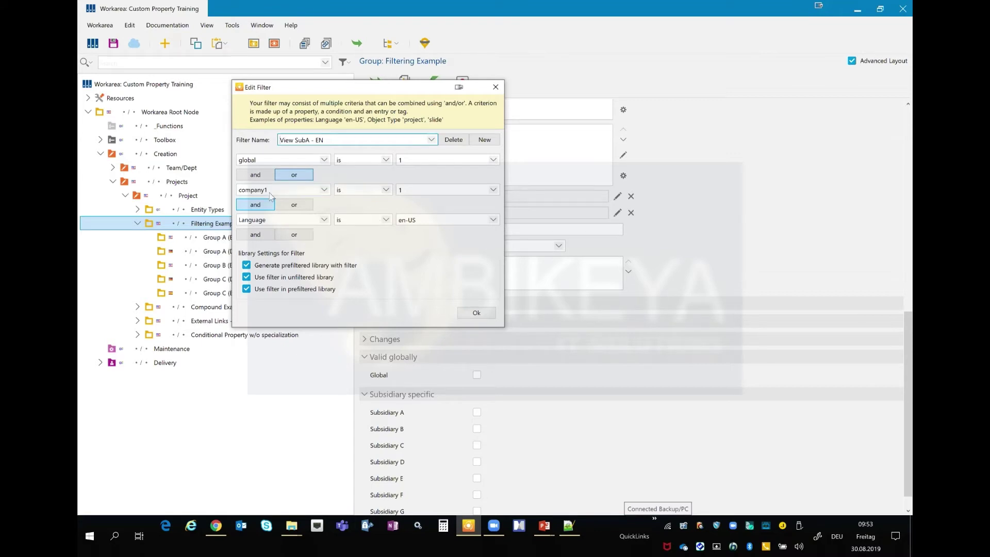
left_click(294, 234)
left_click(324, 160)
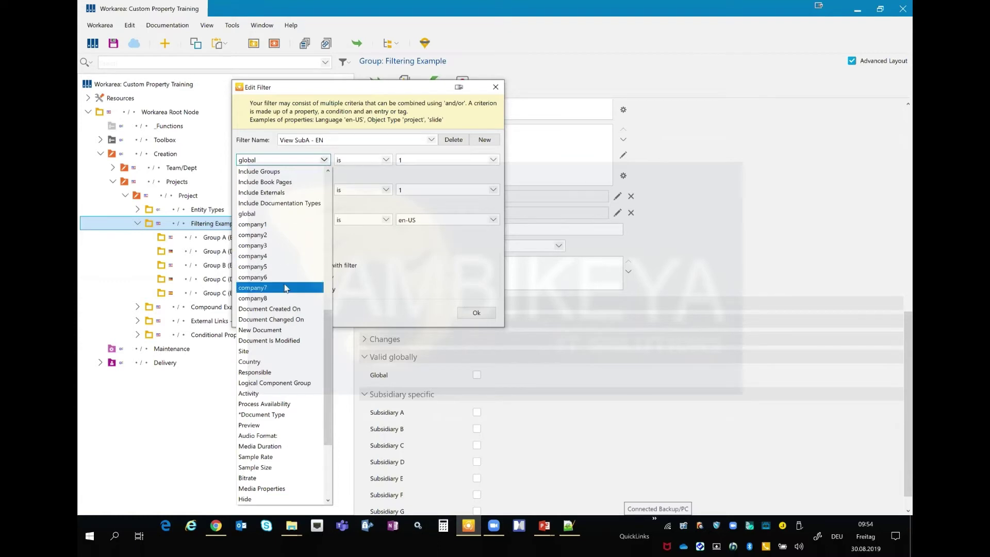
left_click(379, 245)
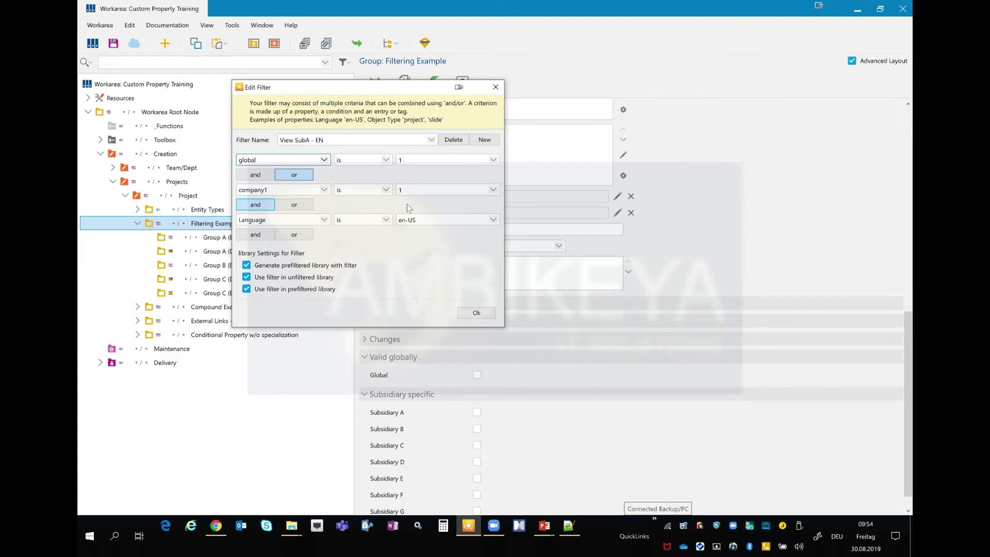
left_click(386, 191)
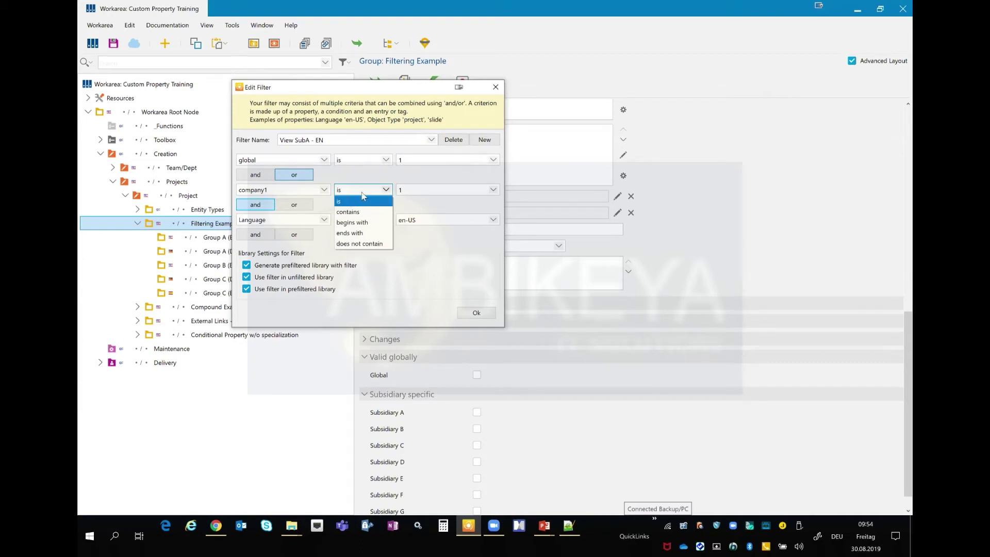
left_click(432, 246)
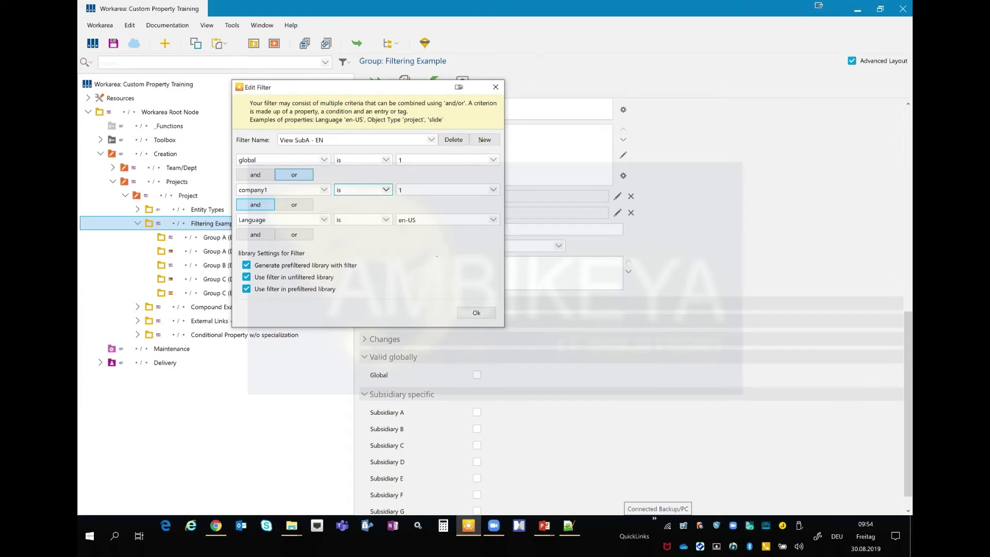
left_click(495, 88)
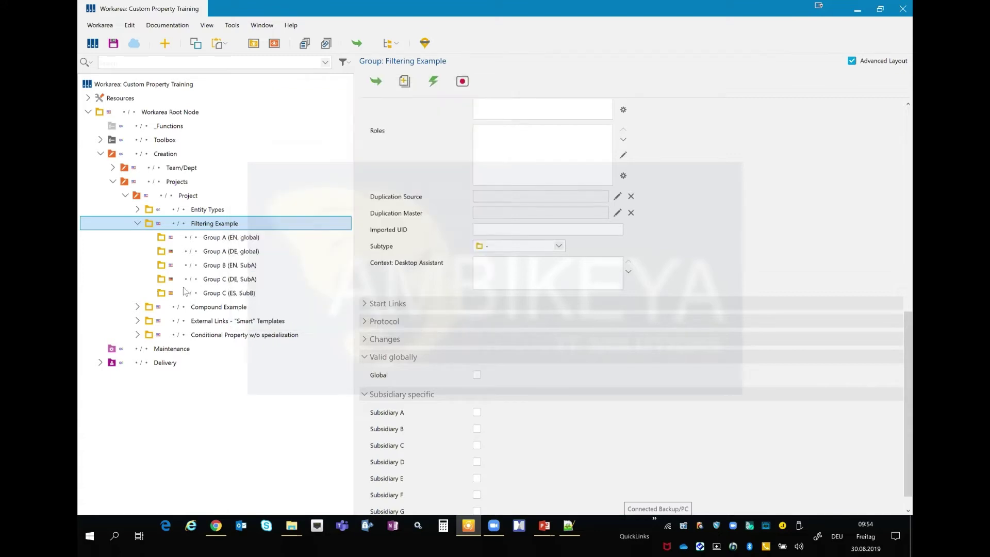
left_click(348, 64)
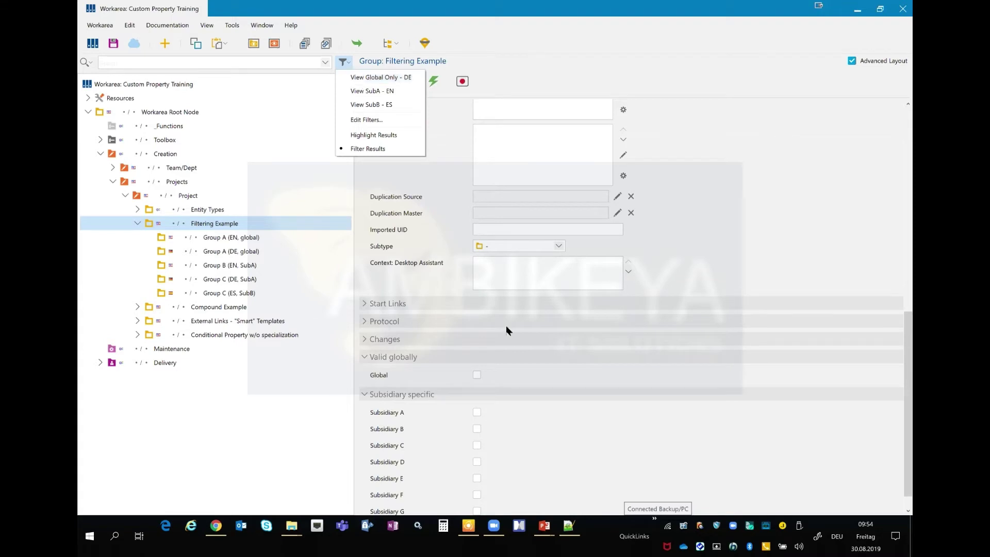
left_click(488, 392)
left_click(242, 230)
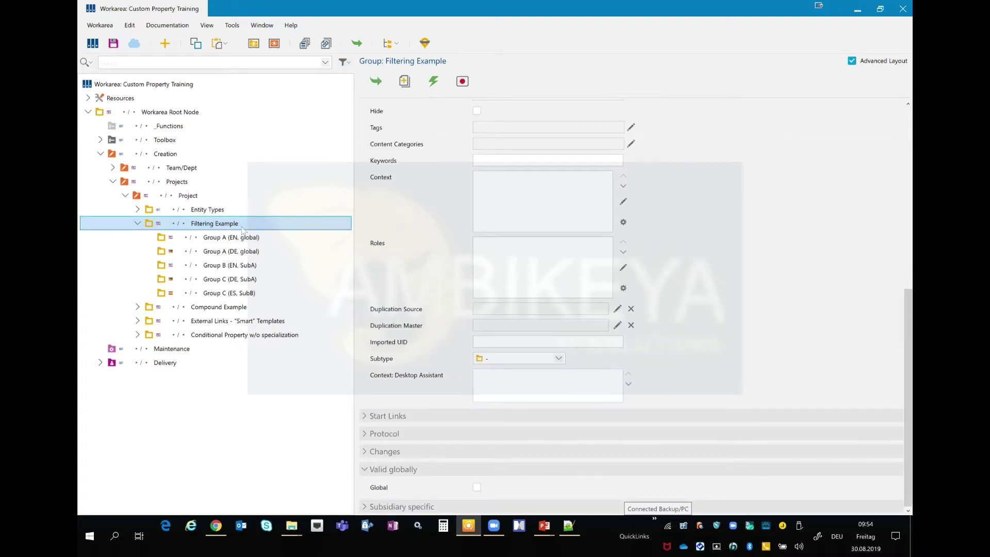
left_click(363, 506)
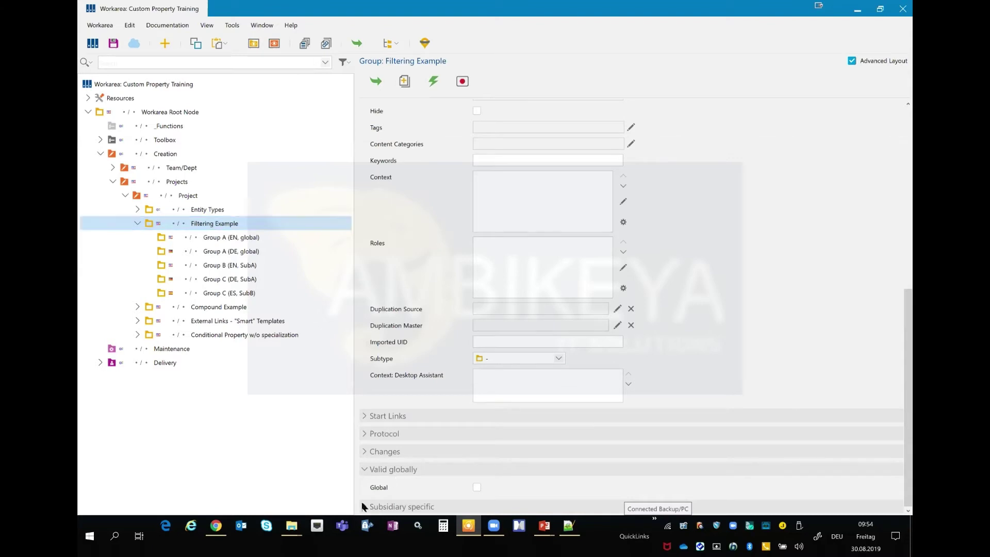
left_click(363, 506)
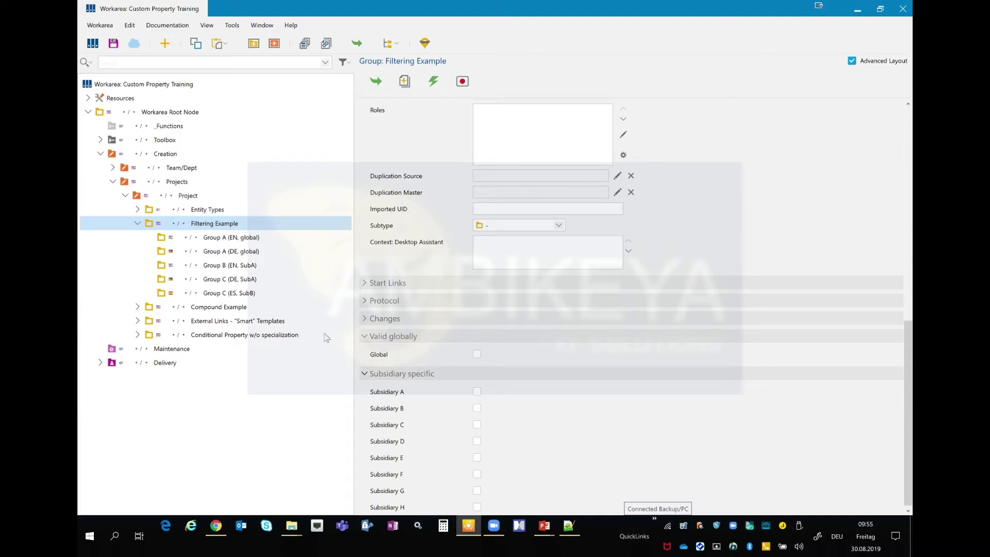
- Open the Filtering Example group in a maximised browser view and filter its content with View Global Only - DE
left_click(253, 49)
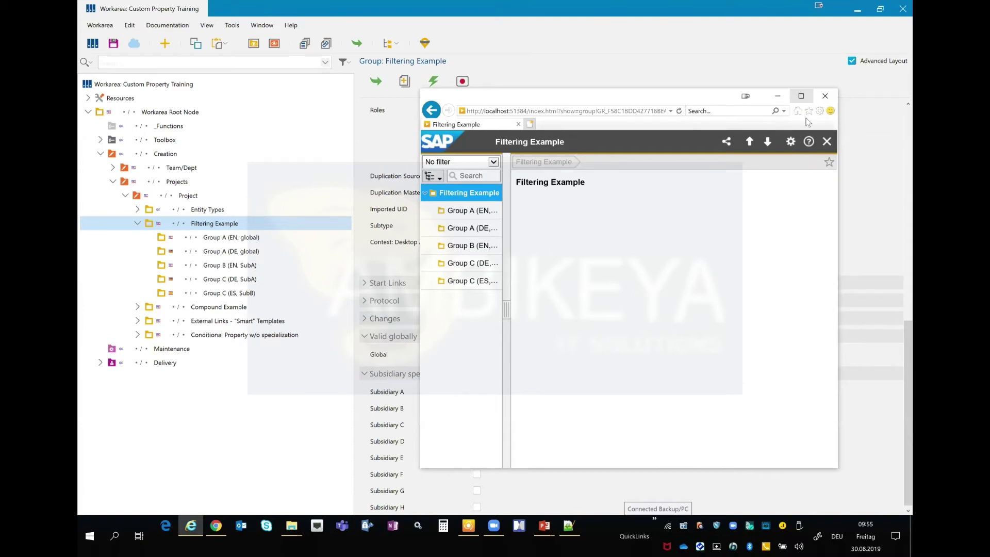
left_click(800, 97)
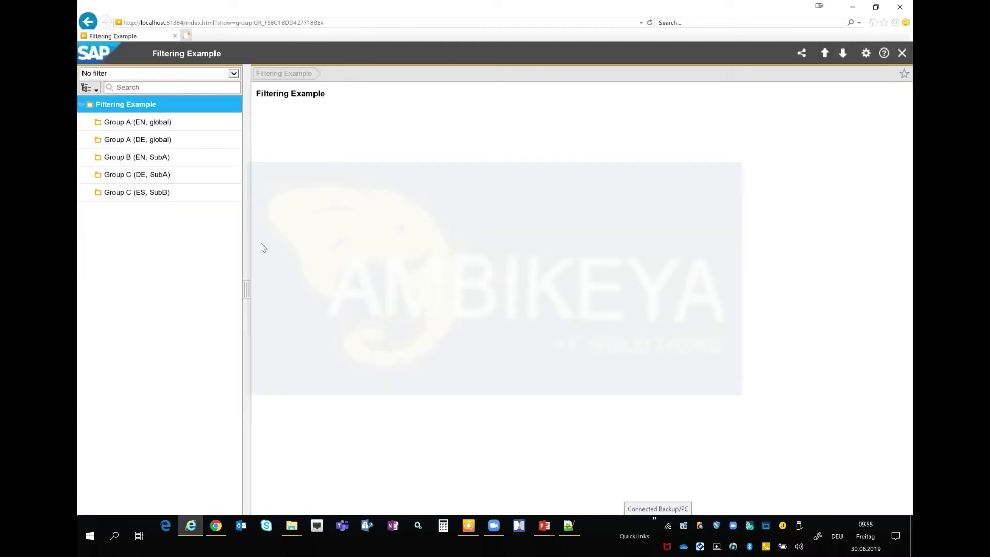
left_click(233, 74)
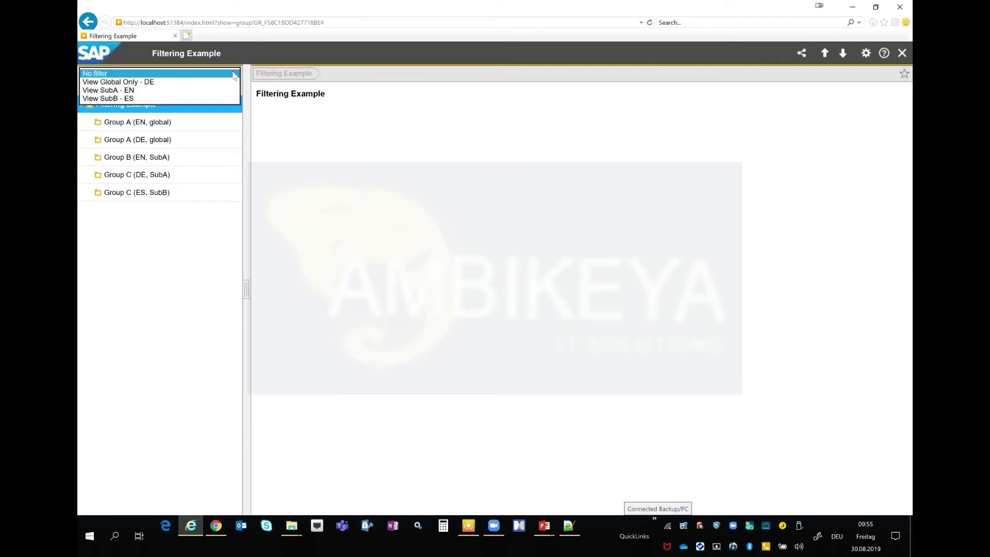
left_click(215, 82)
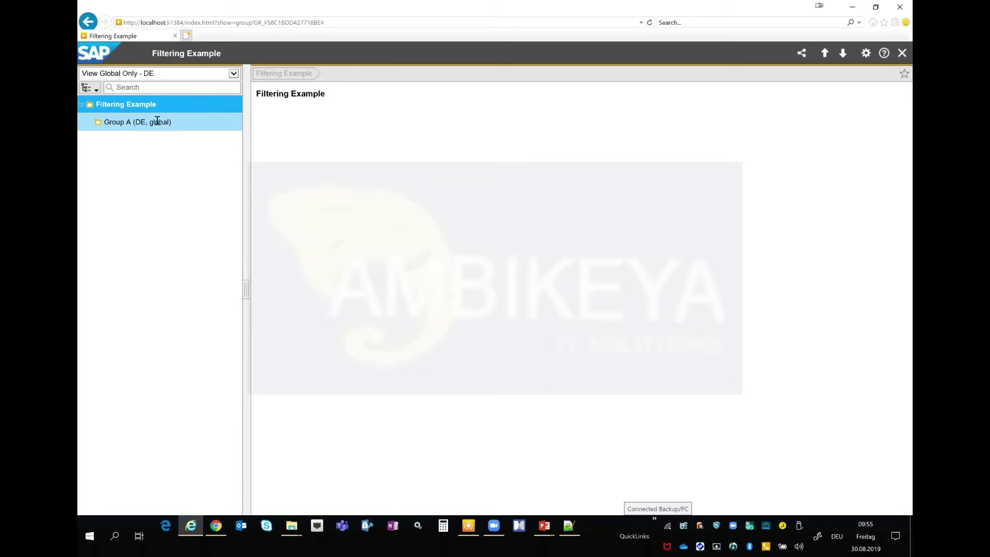
- Filter the browser view of Filtering Example with View SubA - EN and with View SubB - ES
left_click(232, 77)
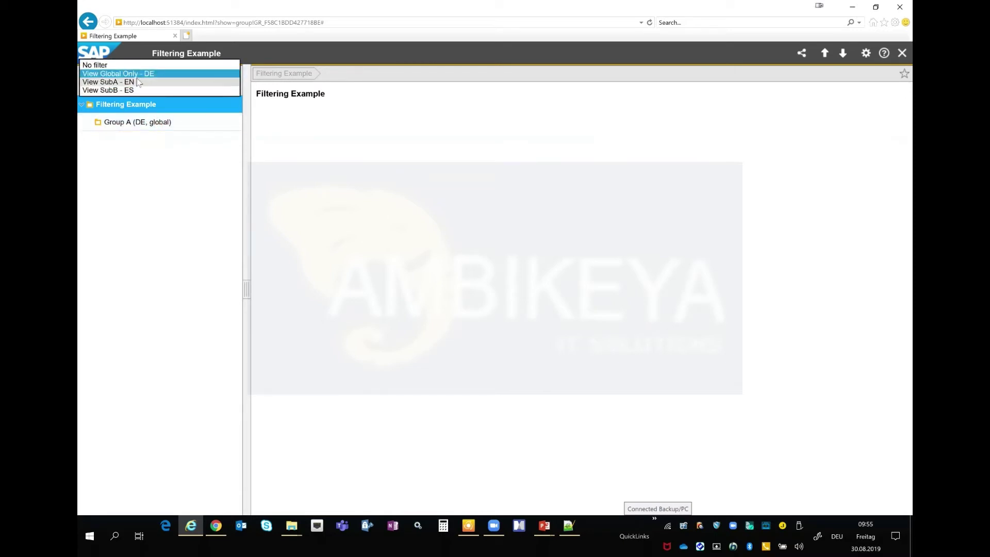
left_click(117, 82)
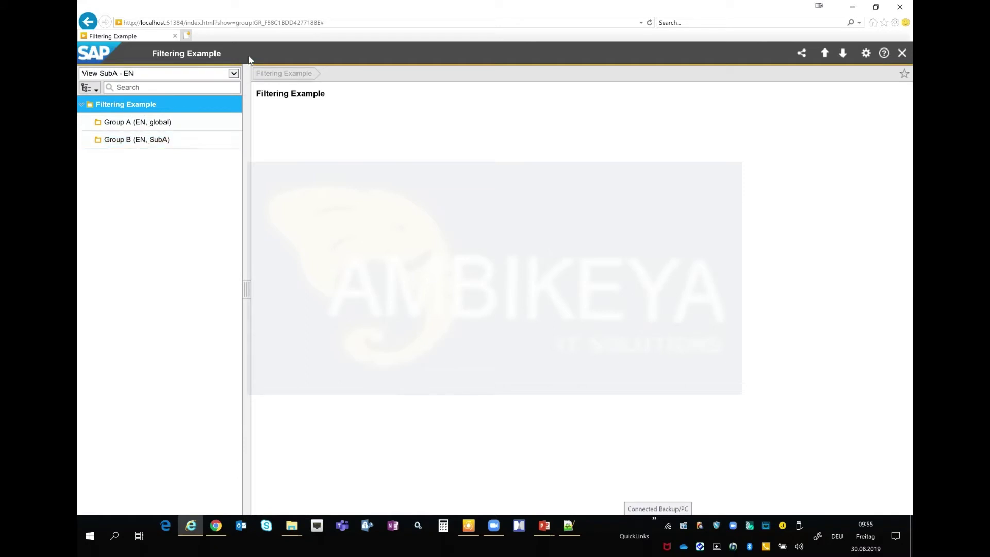
left_click(234, 74)
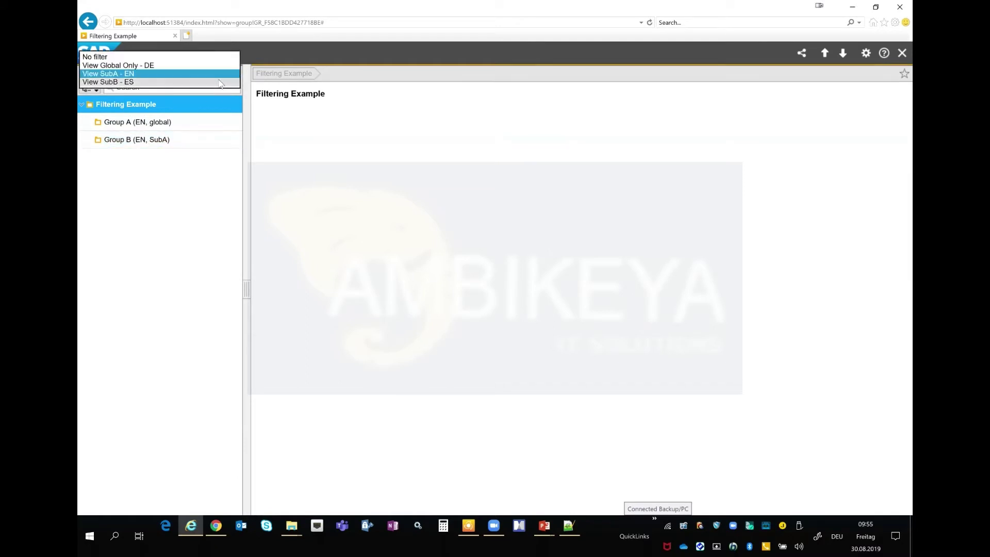
left_click(124, 83)
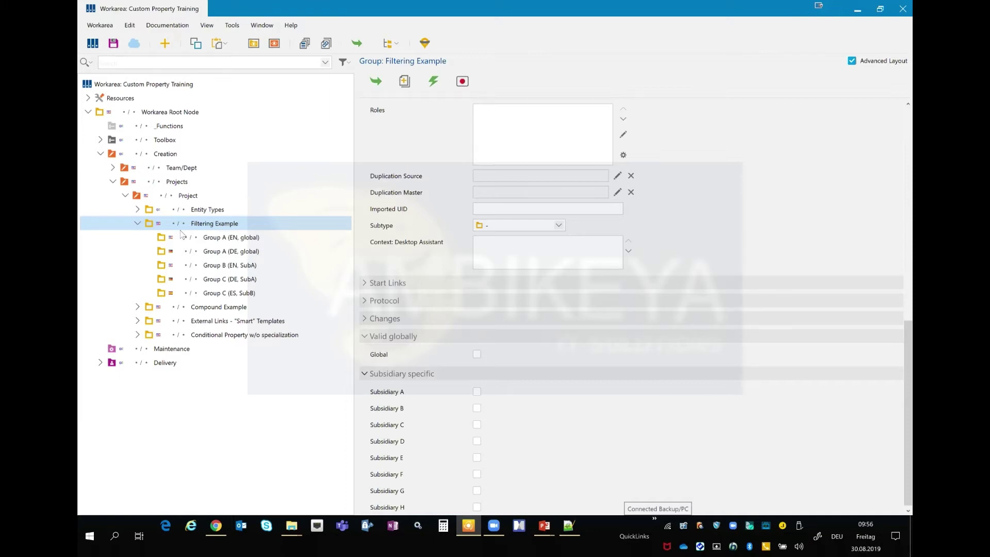
- Start publishing the Filtering Example group and set the publication type to Standard
right_click(217, 228)
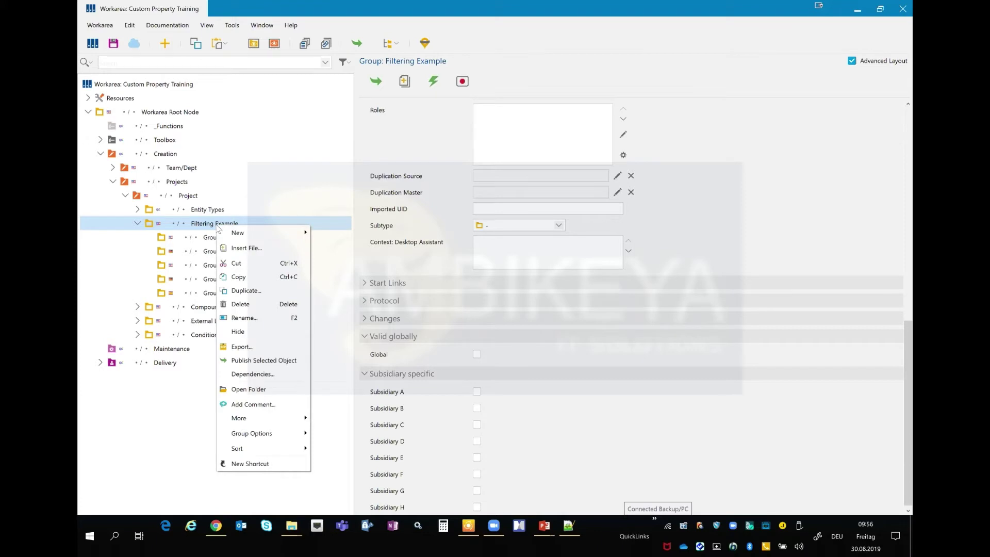
left_click(260, 360)
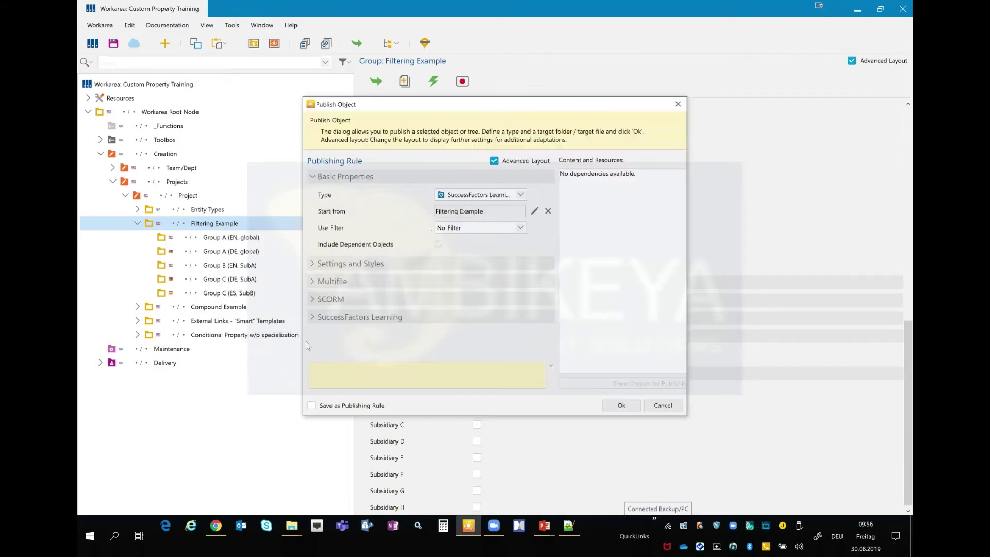
left_click(520, 194)
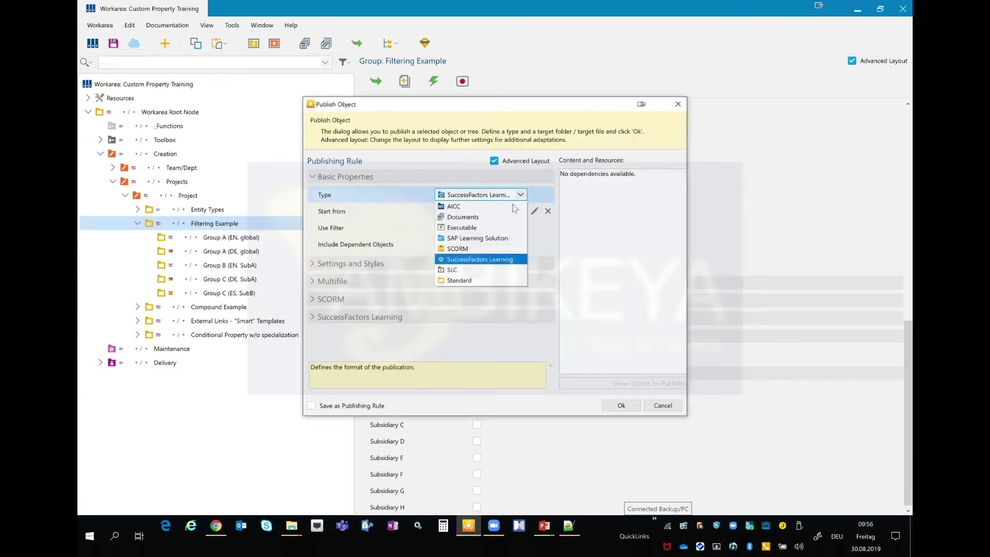
left_click(487, 280)
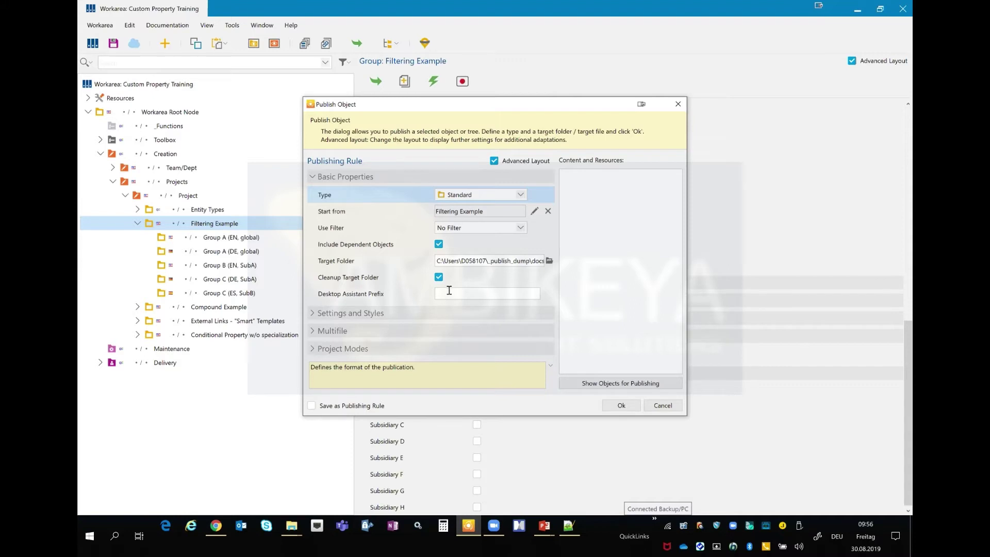
- Try the View Global Only - DE and View SubA - EN filters for the publication, and cancel publishing
left_click(519, 228)
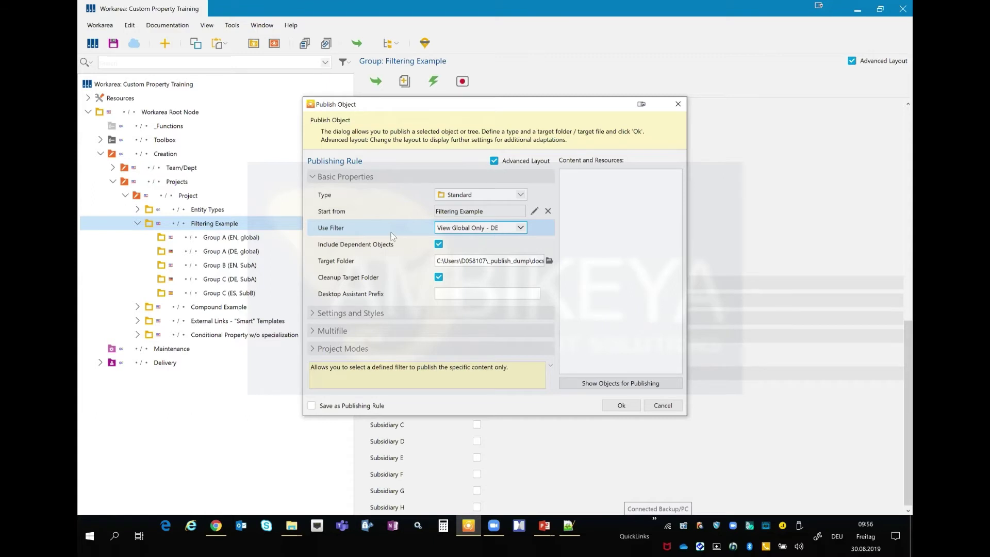
left_click(499, 227)
left_click(489, 262)
left_click(484, 229)
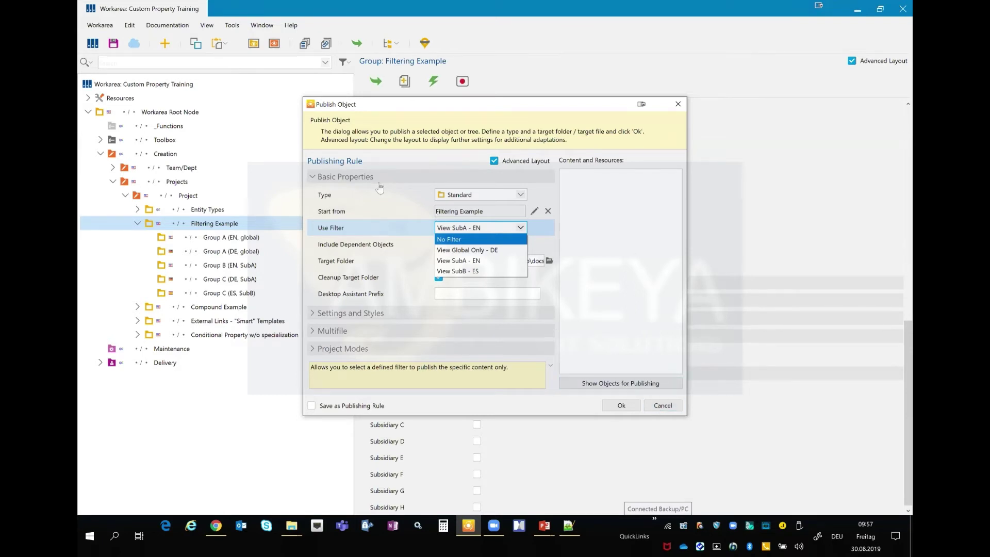
left_click(663, 407)
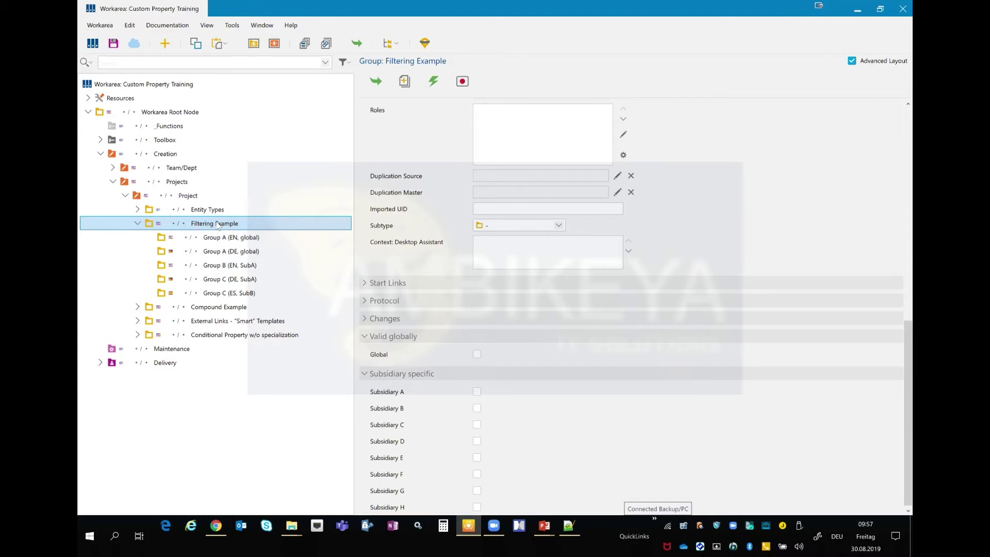
- Create a Desktop Assistant object named "DA Example with Filters" in the Project group
left_click(186, 198)
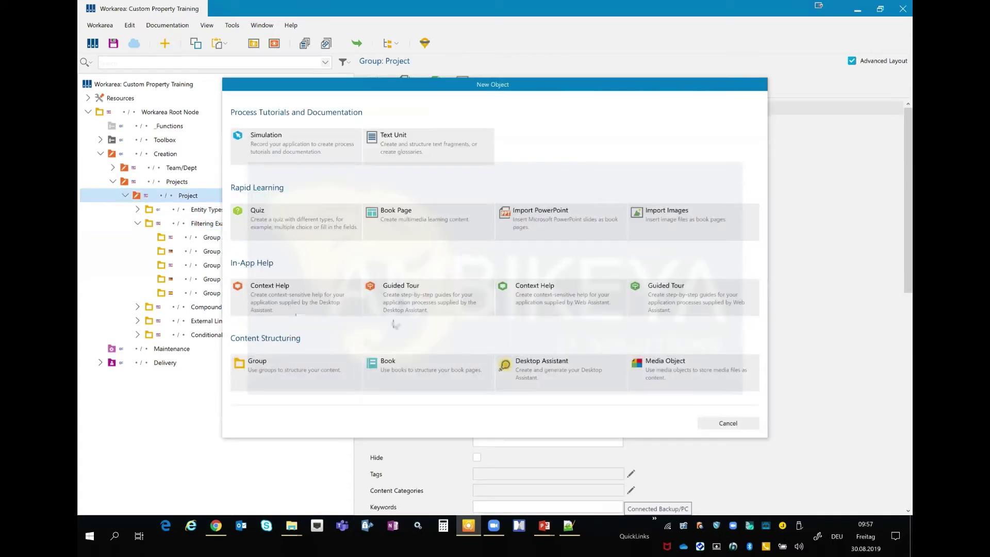
left_click(561, 380)
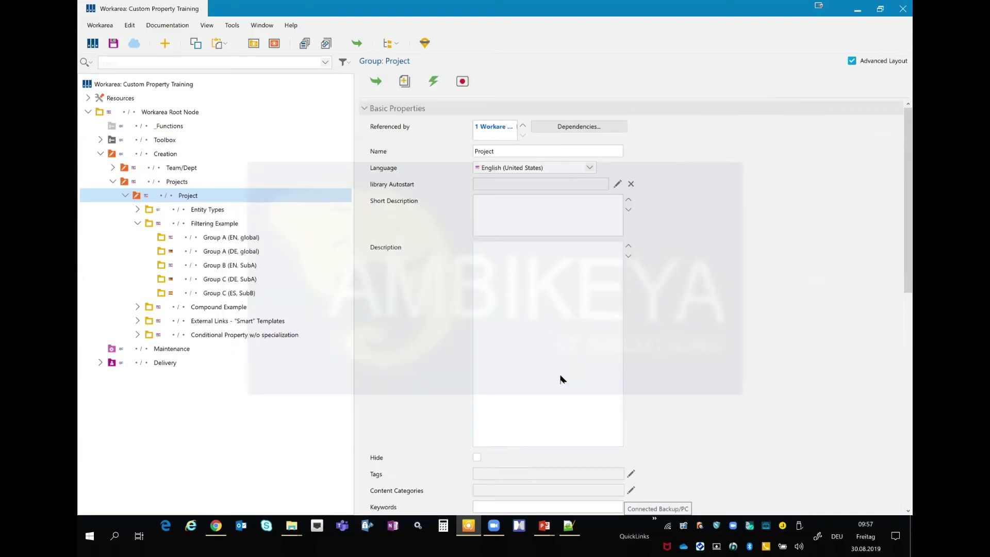
type("DA Ex")
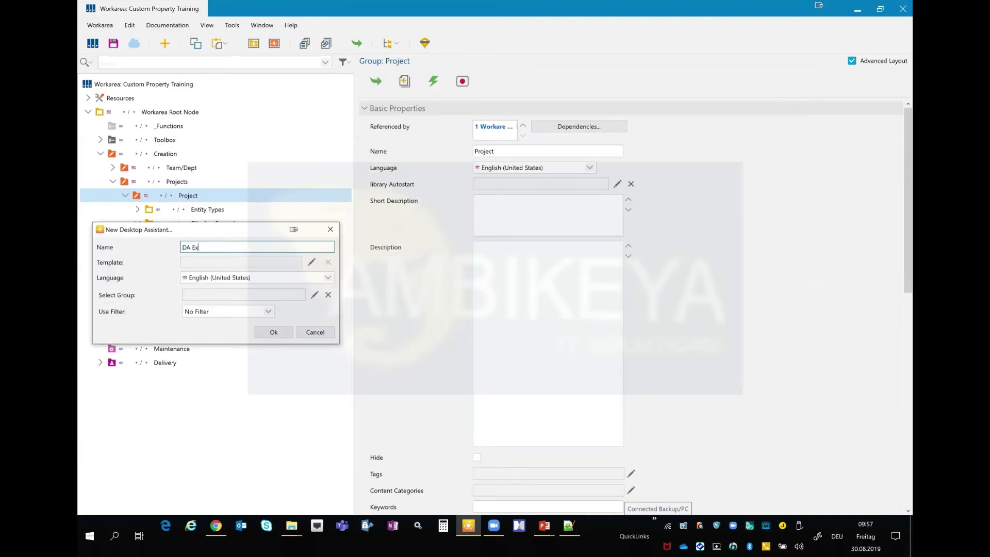
type("ample with Filter")
key("Return")
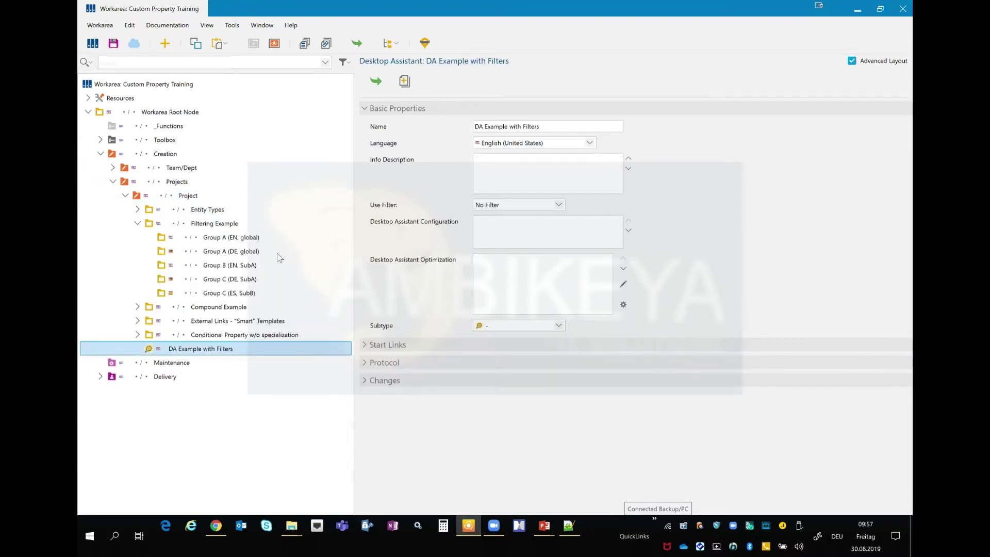
- Insert the Filtering Example group into DA Example with Filters as a reference
left_click(218, 225)
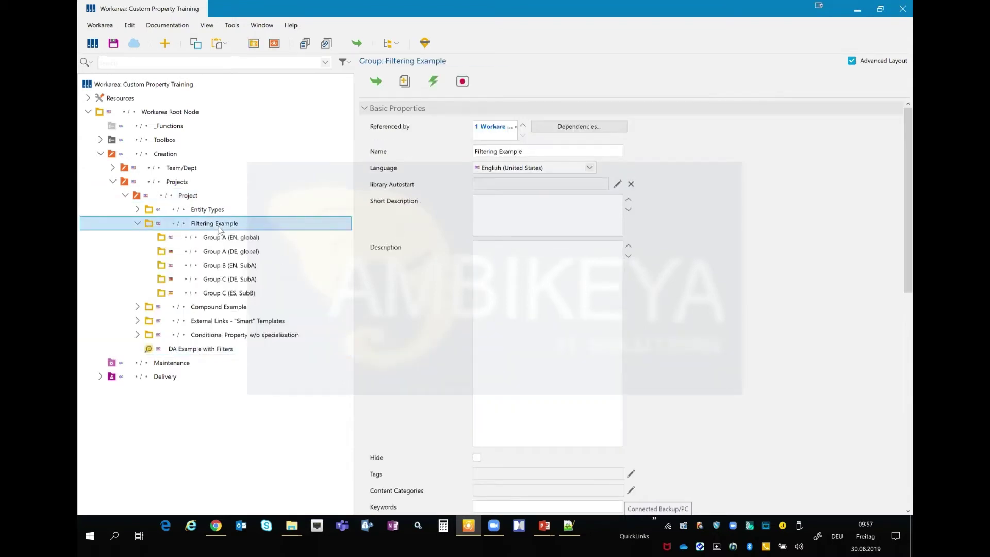
left_click(200, 350)
left_click_drag(200, 351, 231, 334)
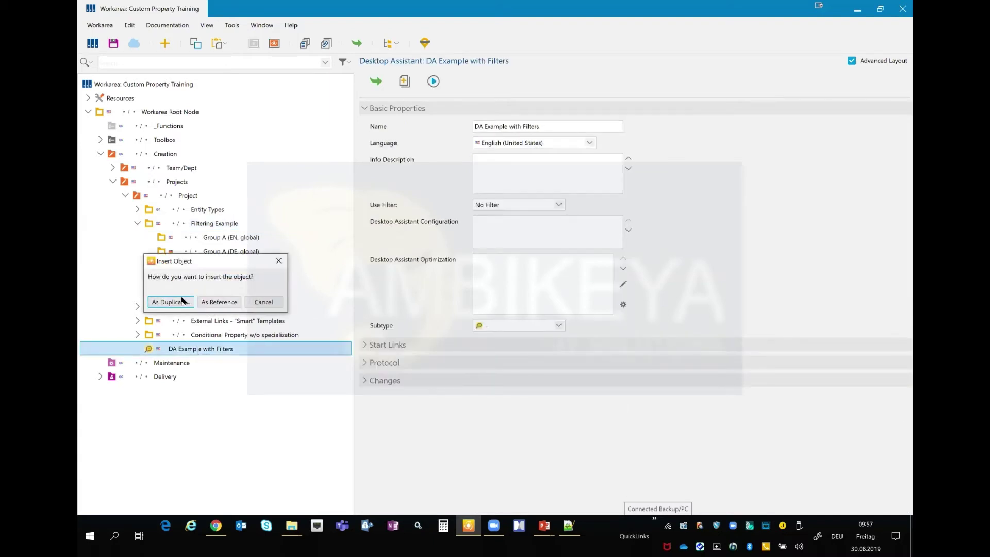
left_click(214, 305)
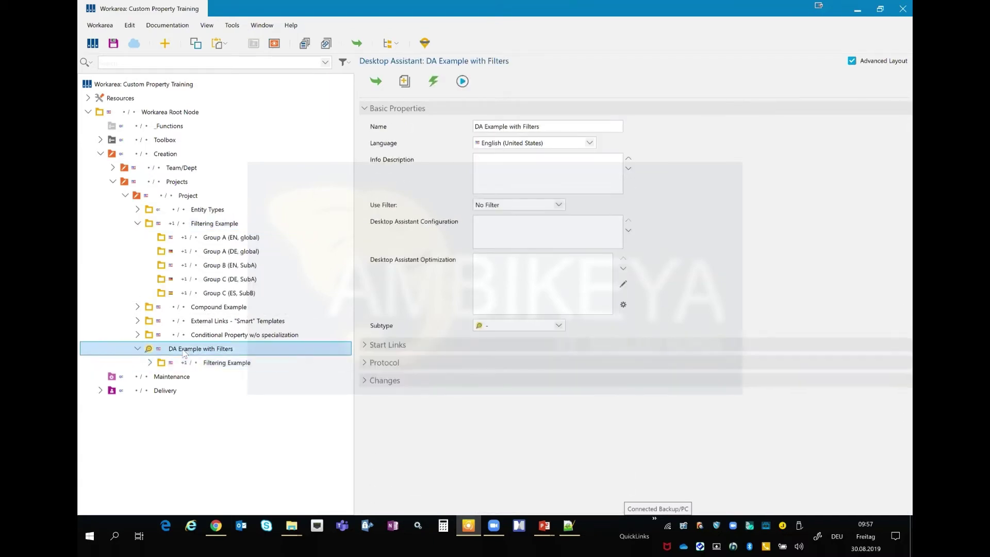
- Examine the filters available for DA Example with Filters, leaving it set to No Filter
left_click(555, 205)
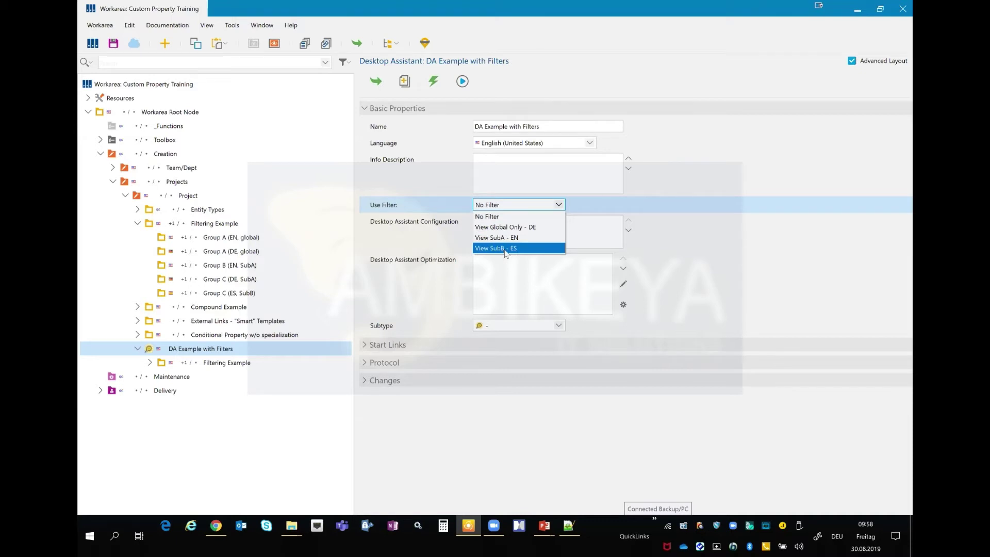
left_click(387, 205)
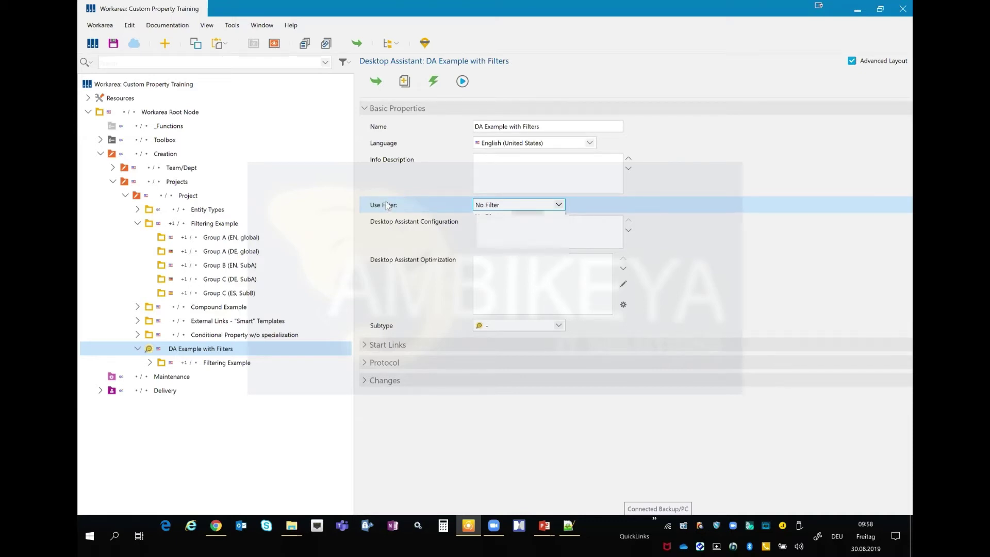
left_click(217, 355)
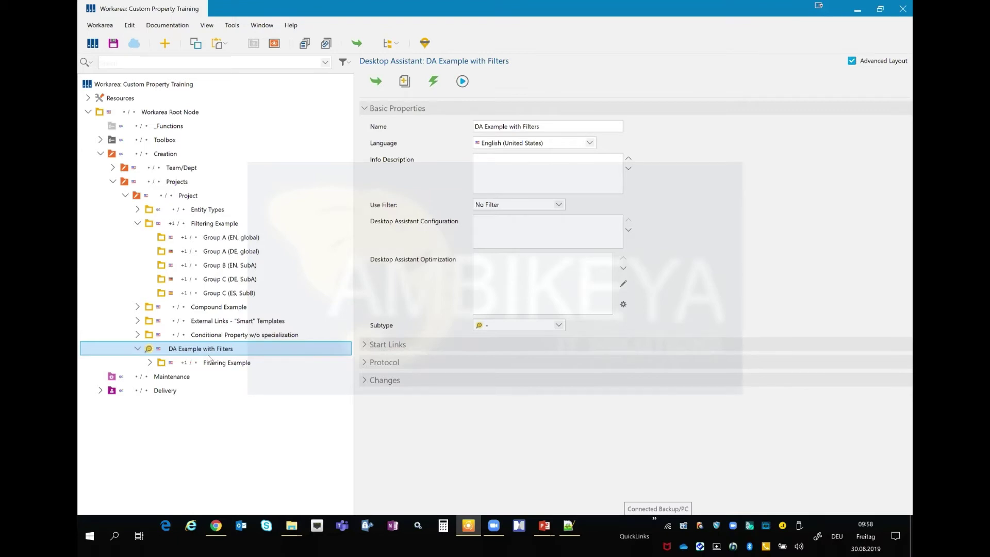
- Examine the Valid globally and Subsidiary specific properties of the original Filtering Example group
left_click(223, 226)
scroll(407, 416, "down", 3)
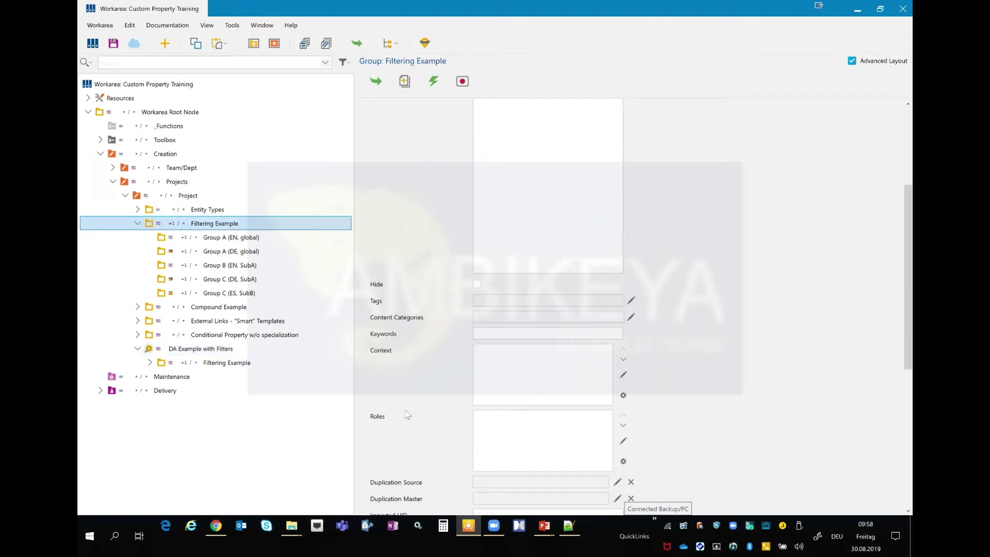
scroll(408, 415, "down", 5)
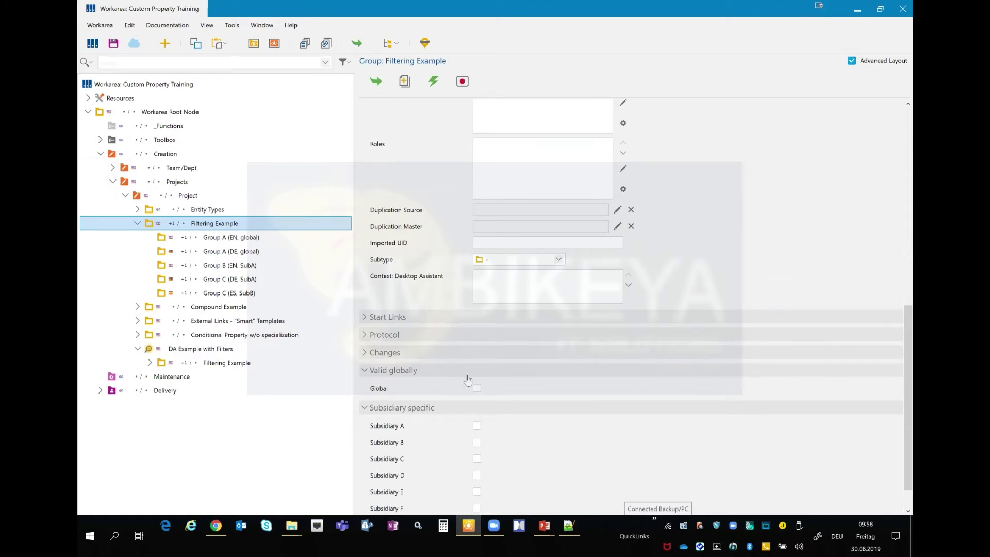
scroll(463, 384, "down", 1)
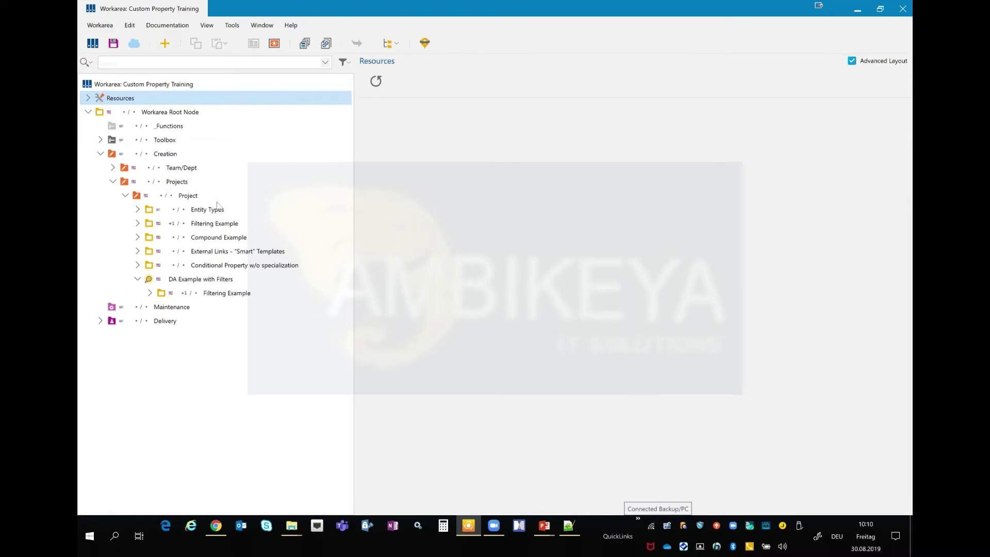
- Switch to group.xml in Notepad++ and examine the BOOL_0_1 type of its subsidiary parameters and the specializations below
key("alt+Tab")
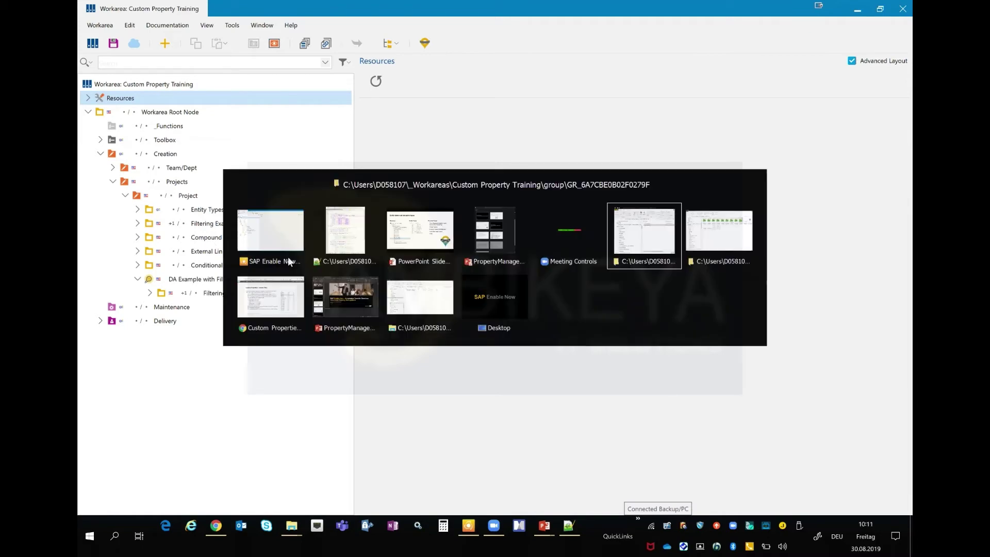
key("alt+Tab")
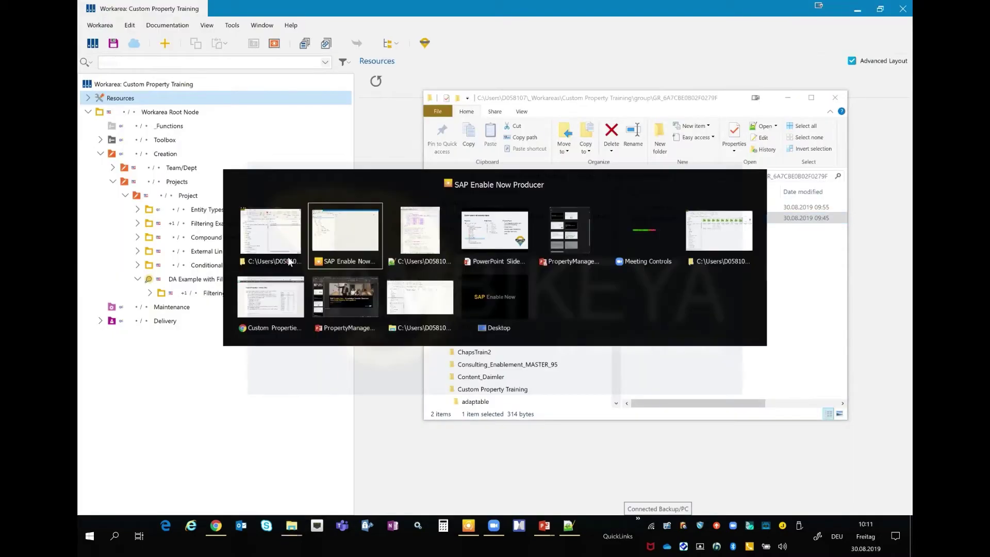
key("alt+Tab")
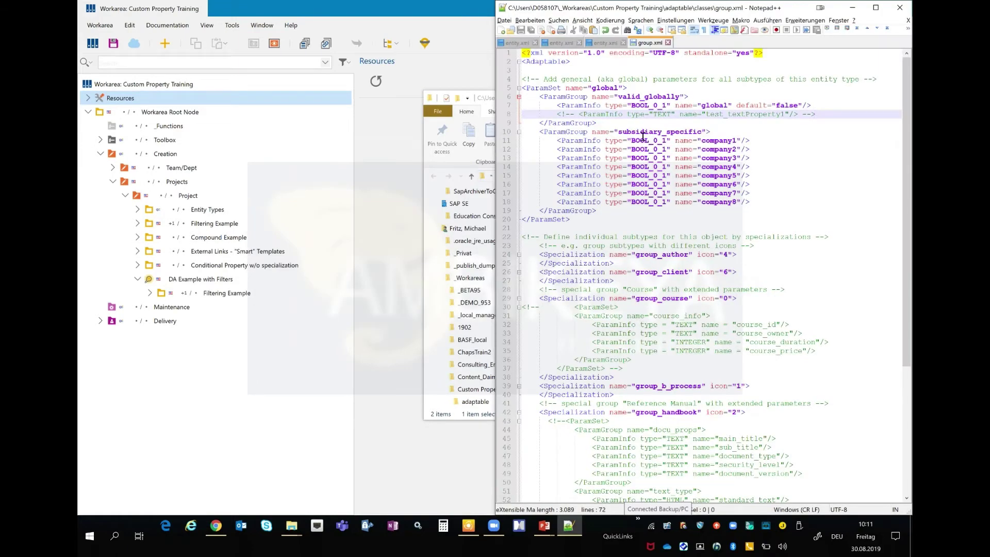
left_click(633, 202)
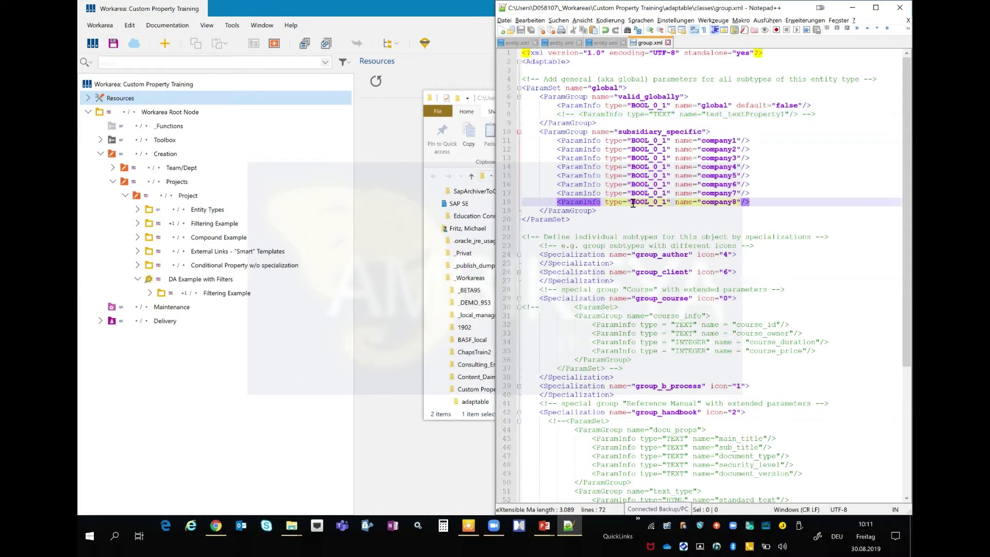
double_click(663, 201)
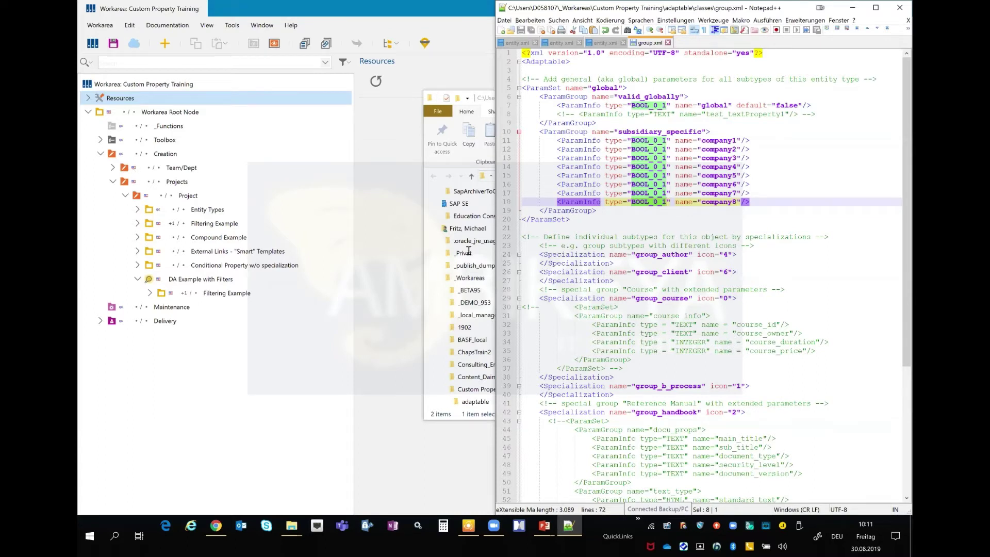
left_click(637, 220)
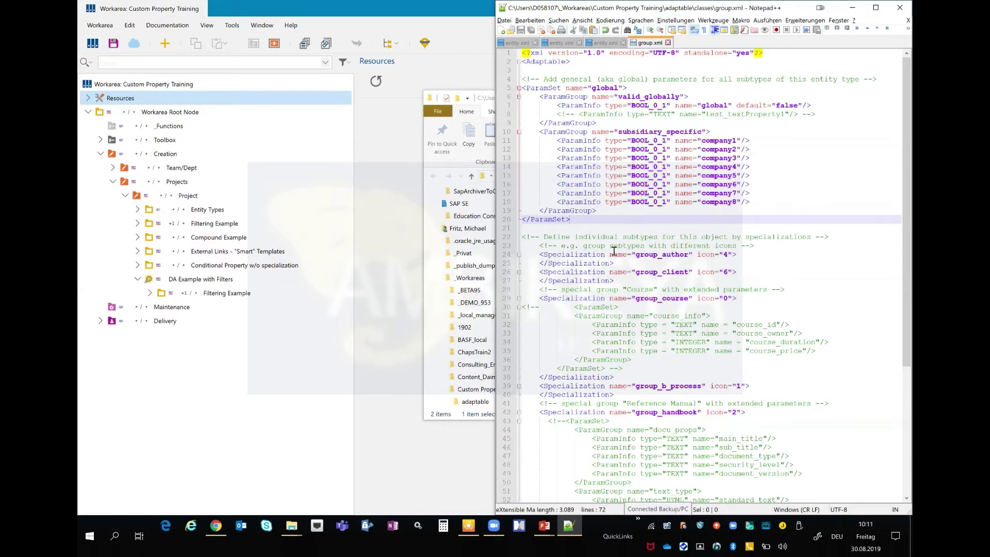
scroll(614, 252, "down", 1)
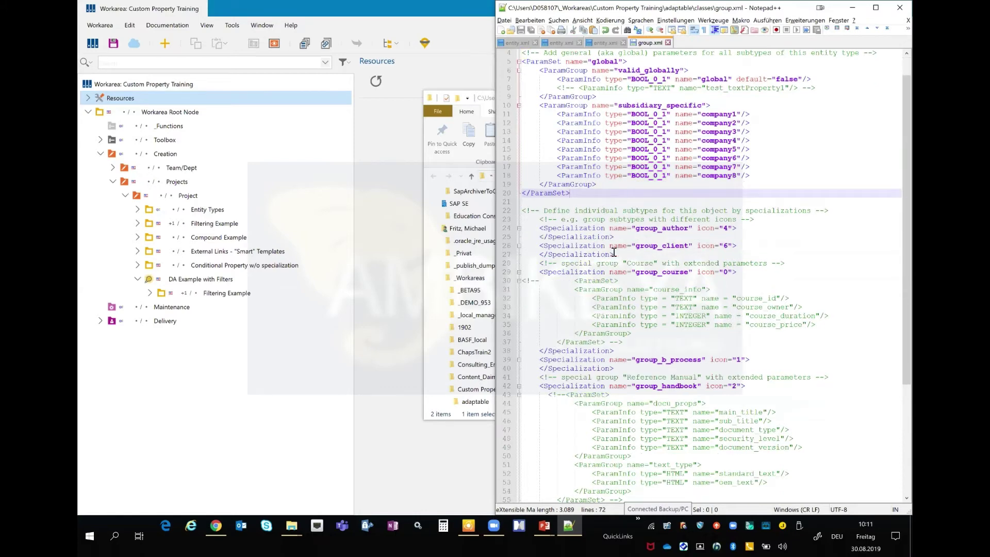
- Examine the group_author, group_client and group_course specializations and their icon attributes in group.xml
left_click(540, 228)
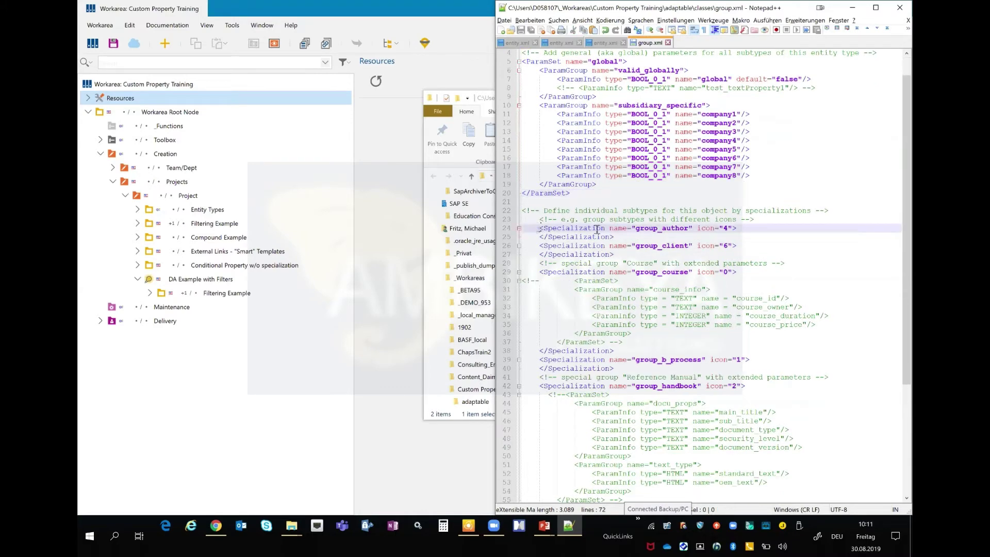
left_click(621, 237, "shift")
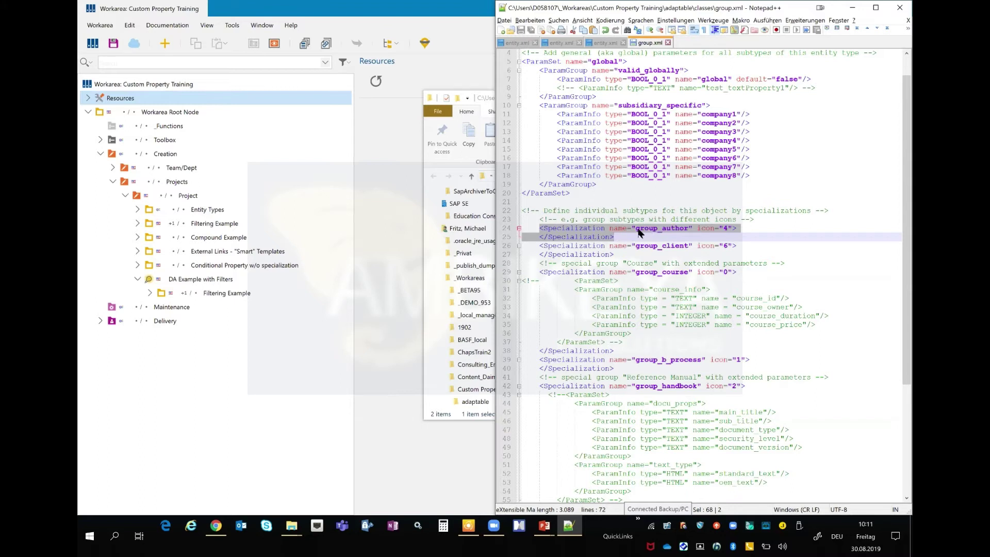
left_click(699, 228)
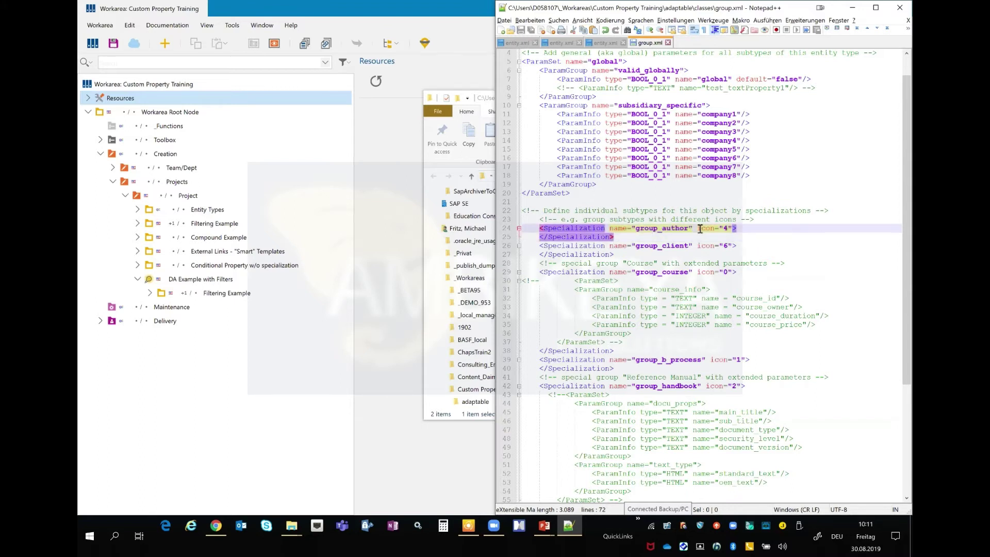
left_click_drag(700, 228, 733, 228)
left_click(635, 246)
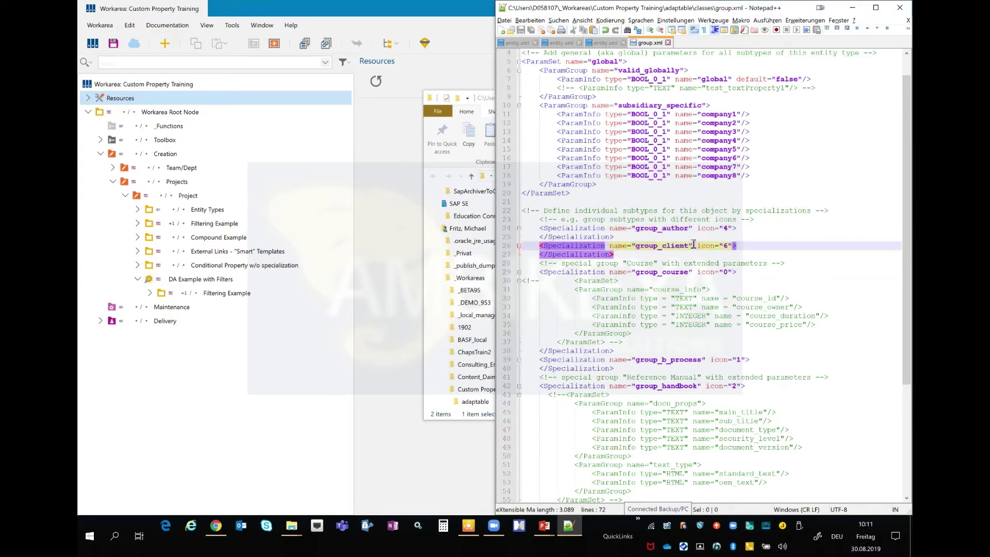
left_click(694, 246, "shift")
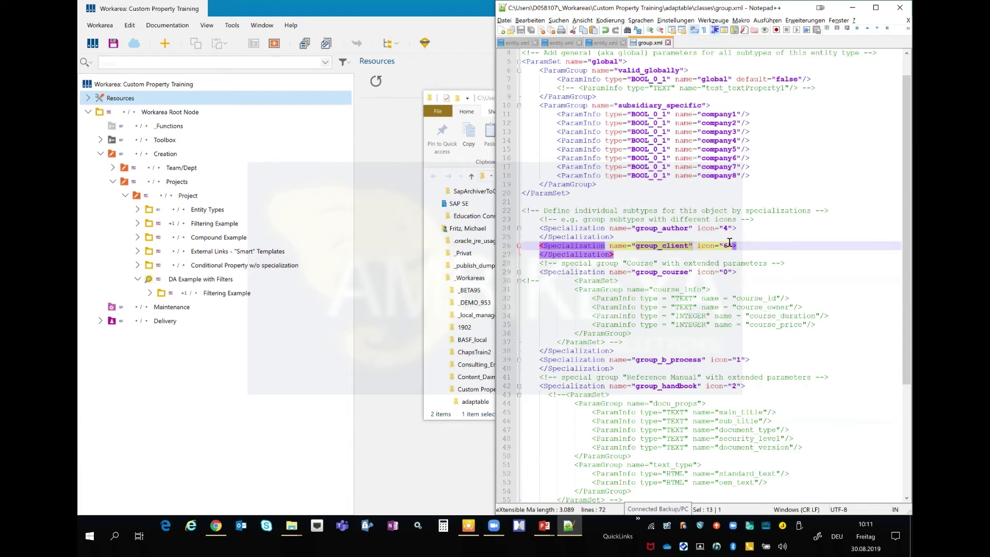
left_click(539, 272)
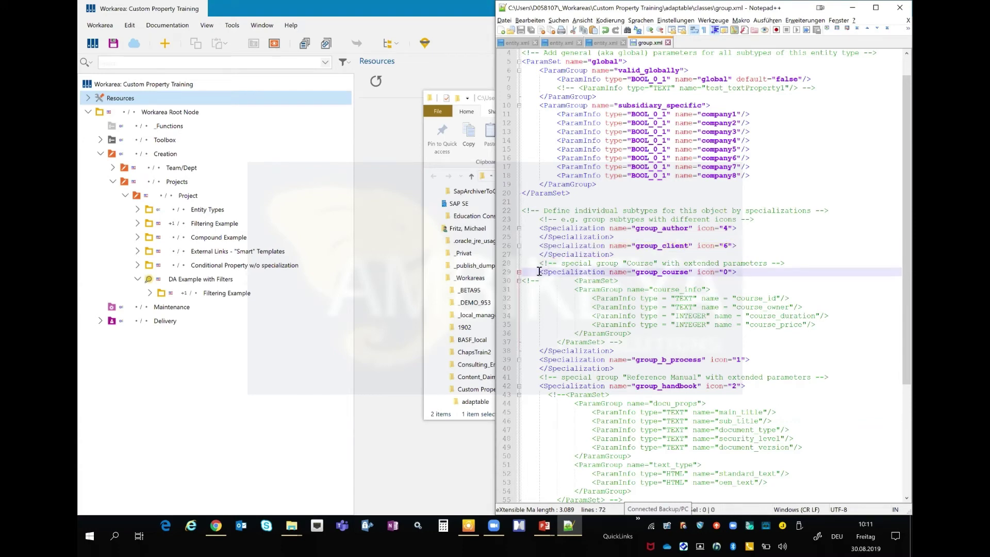
left_click(748, 270, "shift")
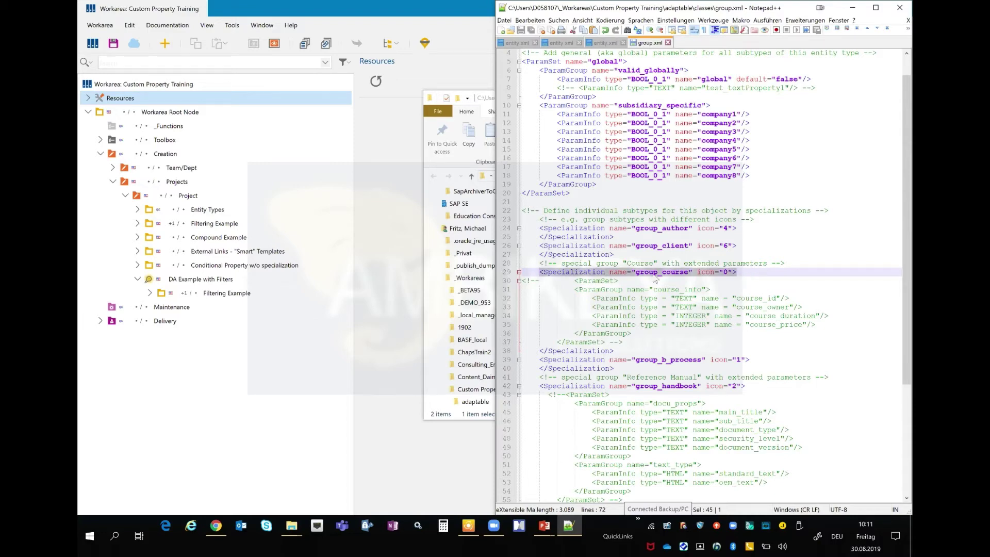
- Examine the group_handbook specialization in group.xml from its opening tag to its closing tag
scroll(684, 311, "down", 3)
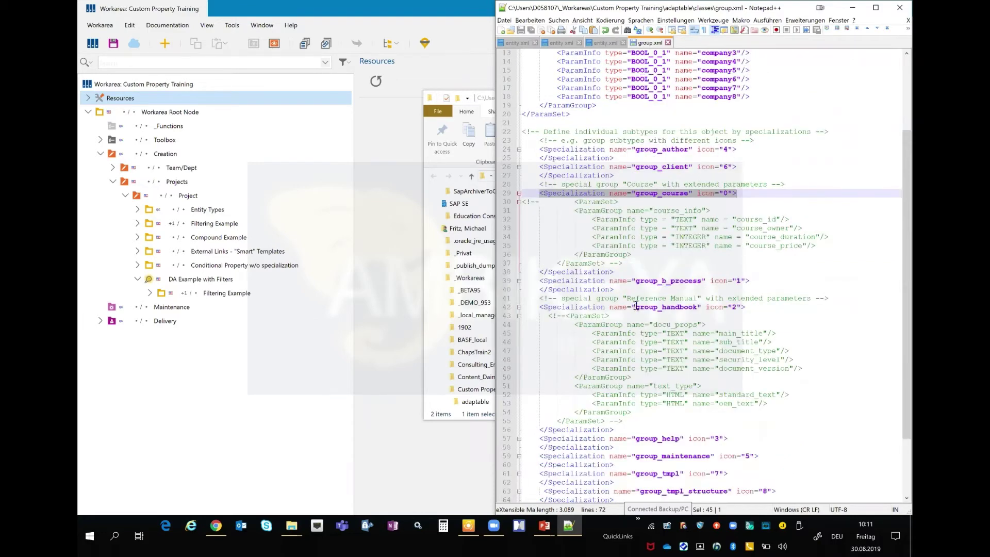
left_click(748, 308)
left_click(535, 308, "shift")
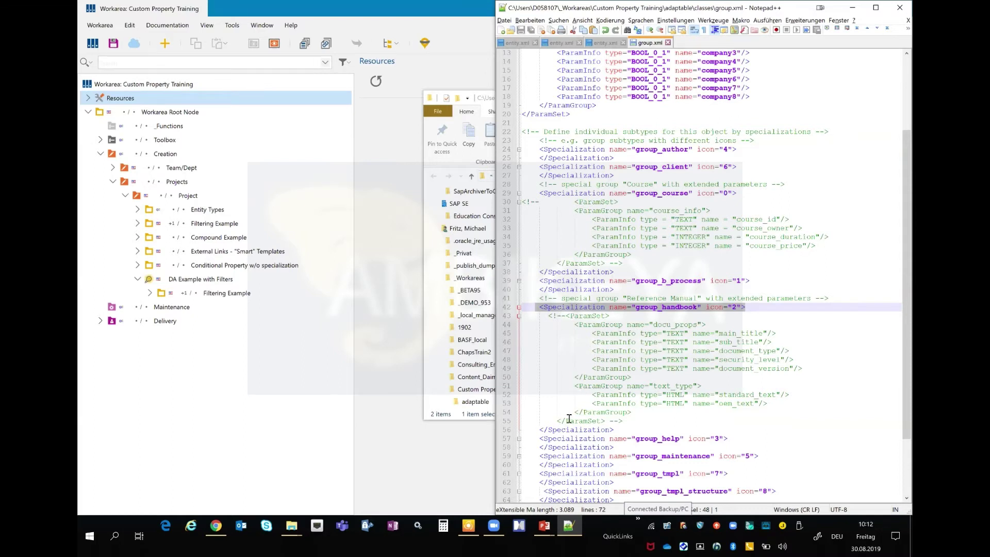
left_click(615, 430)
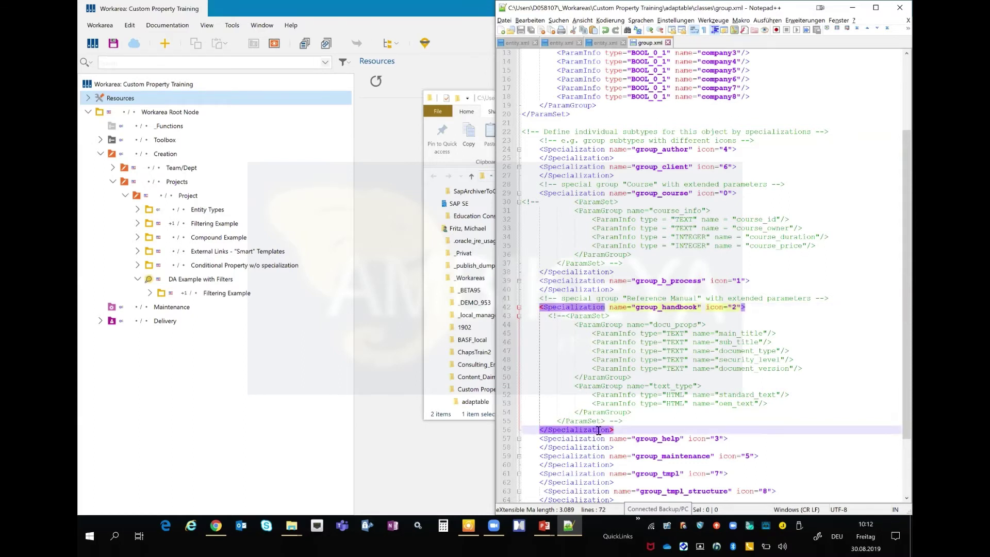
double_click(598, 430)
left_click(599, 430)
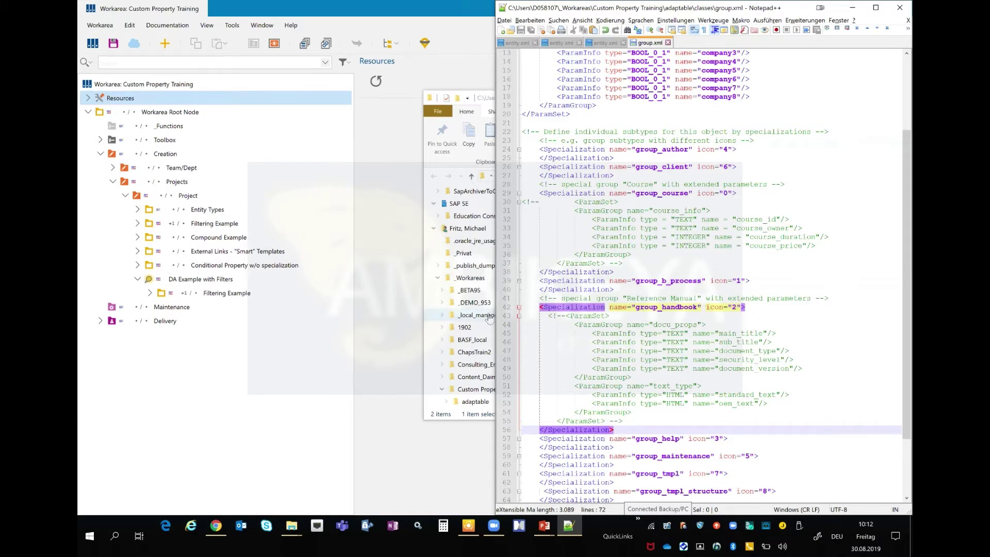
- Switch to the SAP Enable Now workarea and set the subtype of Group (group) under Entity Types to Reference Manual
left_click(270, 311)
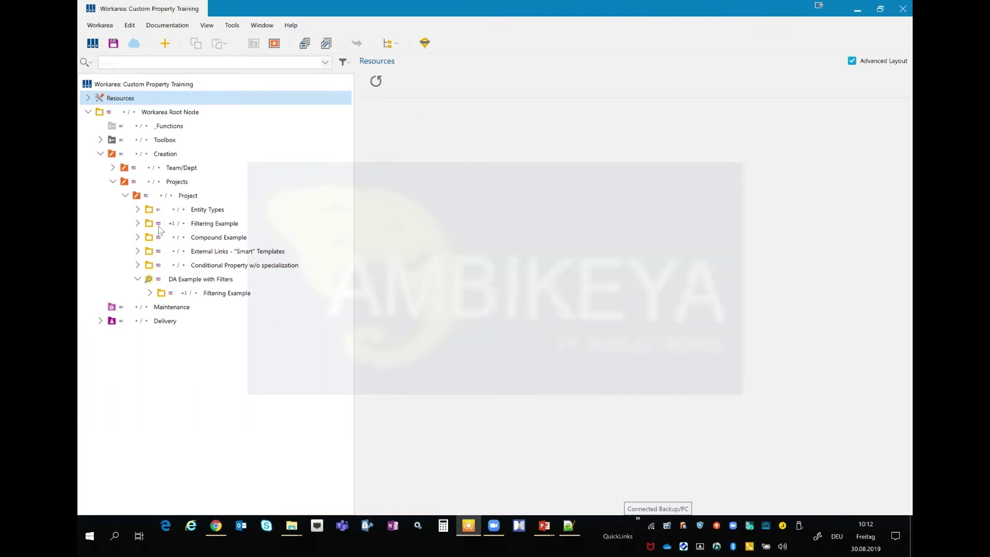
left_click(137, 210)
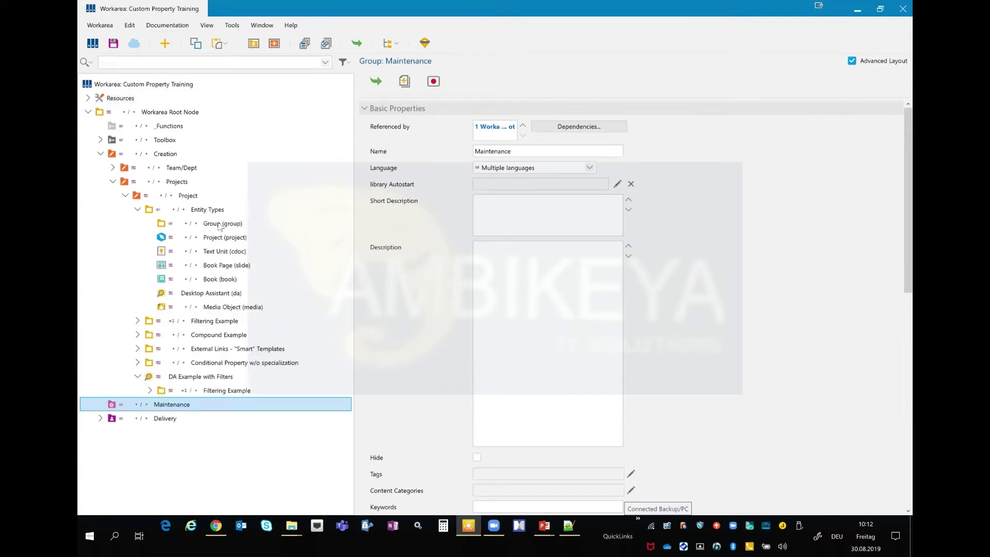
left_click(221, 225)
scroll(423, 376, "down", 5)
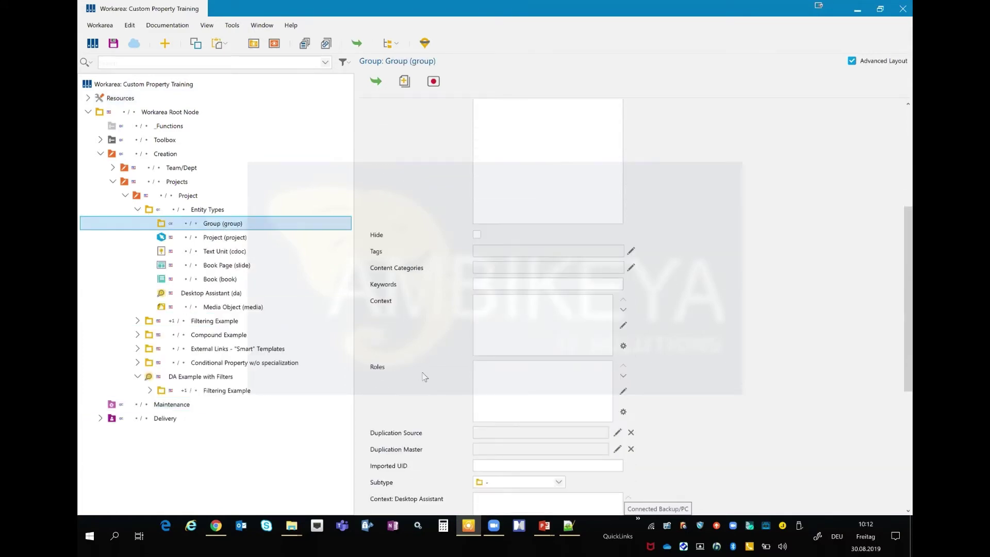
left_click(558, 483)
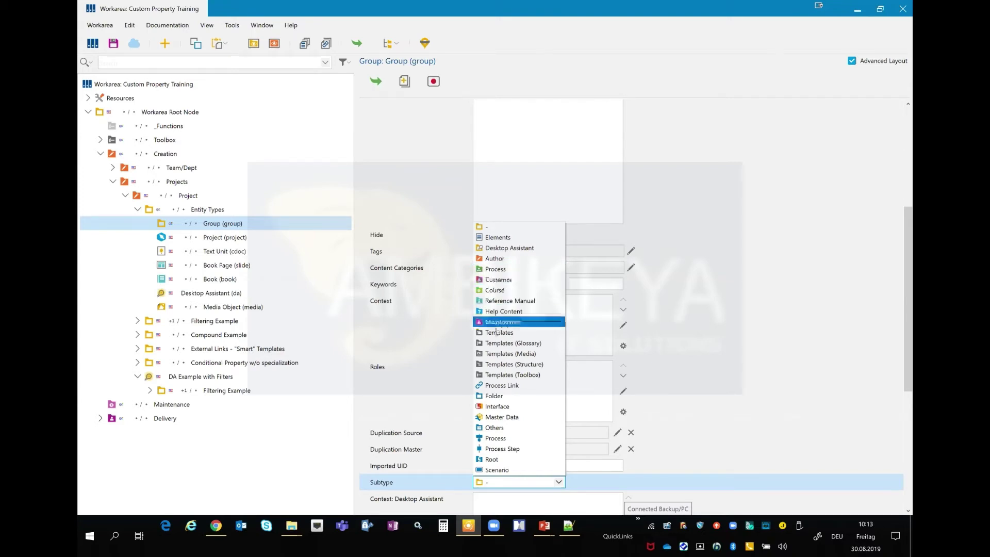
left_click(508, 304)
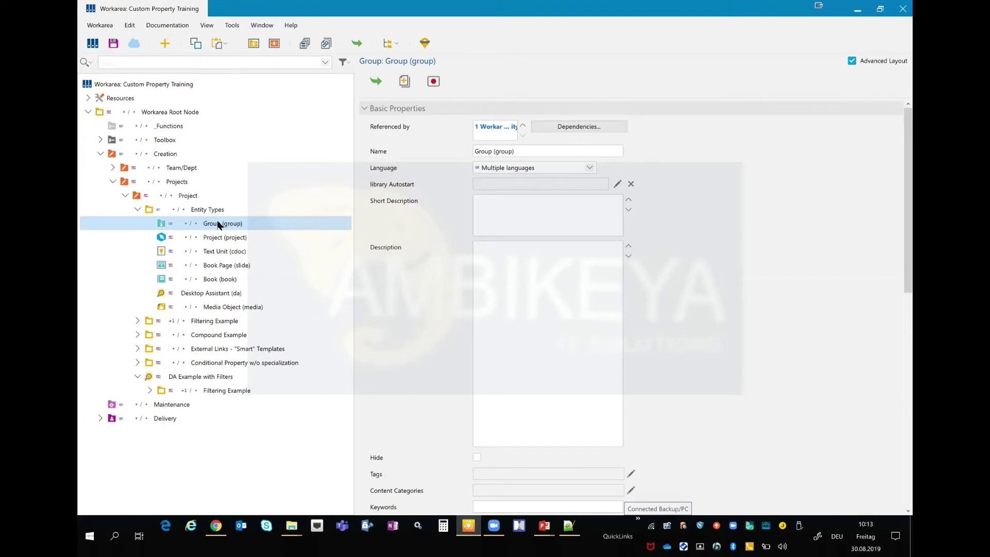
- Close the File Explorer window showing the group's entity files and switch to the one showing the adaptable\classes folder
key("alt+Tab")
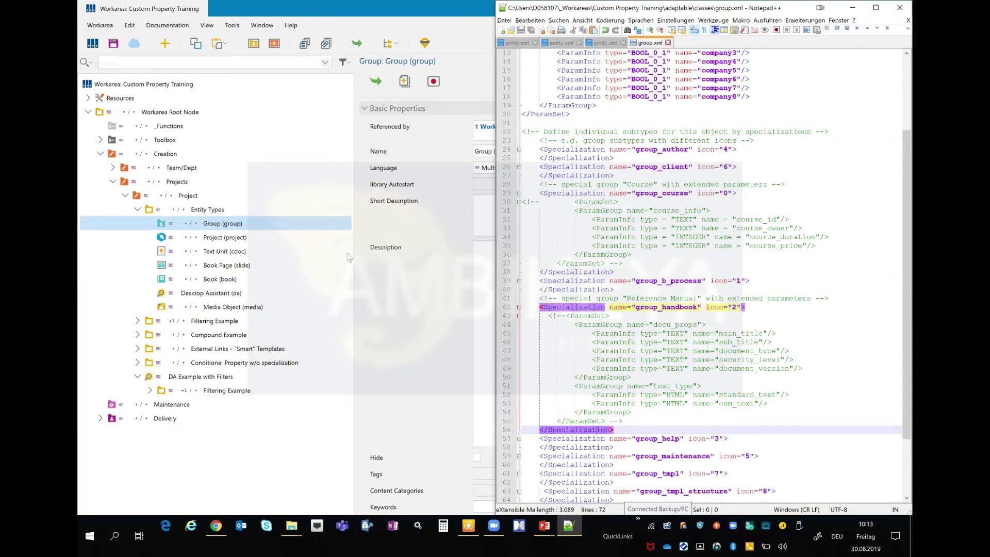
key("alt+Tab")
key("alt+Tab")
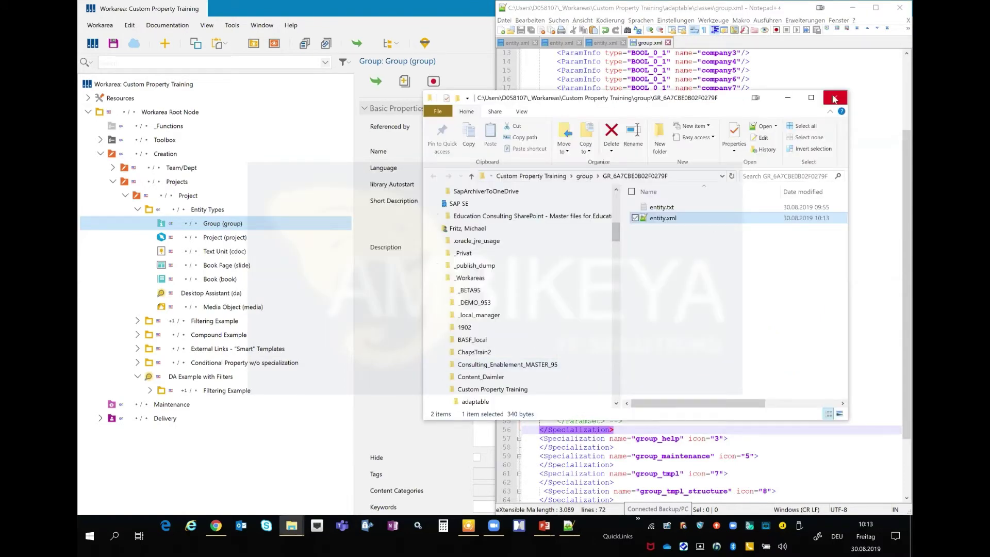
left_click(834, 96)
key("alt+Tab")
key("alt+Tab")
key("alt+Tab")
key("alt+Tab")
key("alt+Tab")
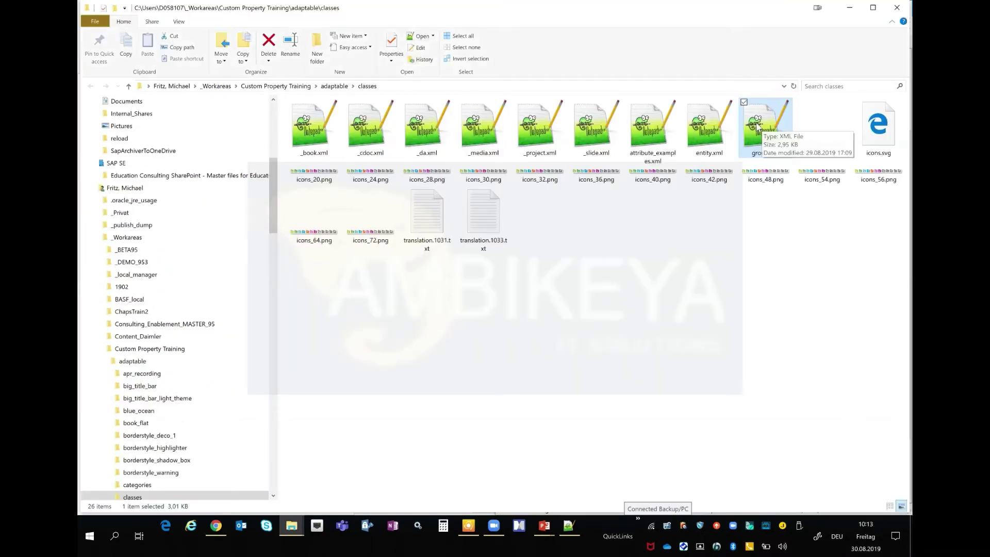
- Switch back to group.xml in Notepad++ and examine the name and icon attributes of the group_handbook specialization
key("alt+Tab")
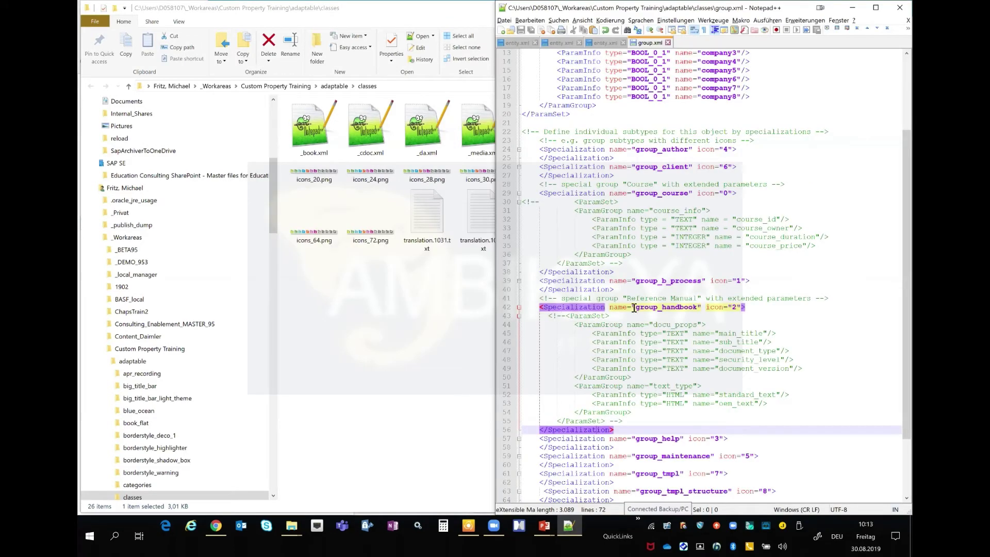
left_click_drag(633, 308, 707, 309)
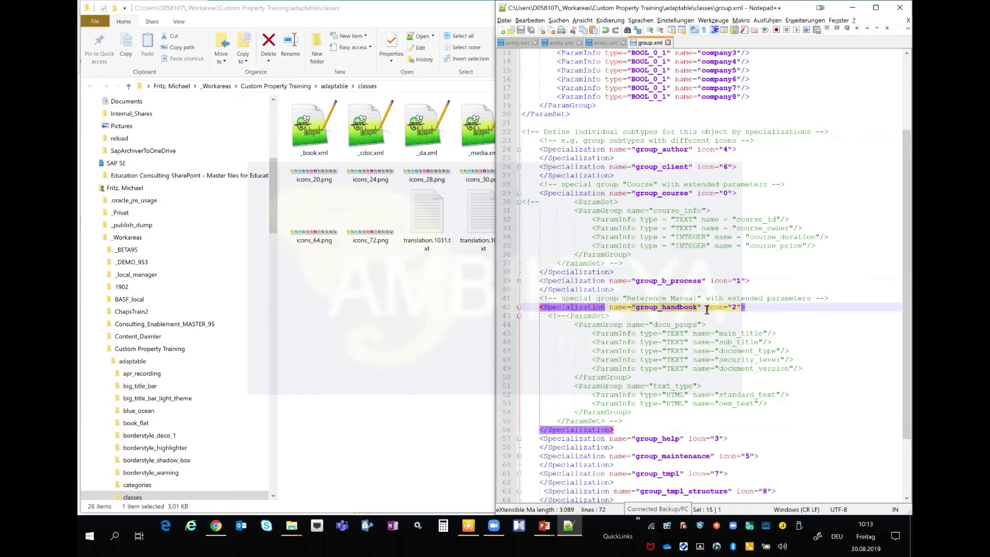
left_click_drag(744, 306, 741, 306)
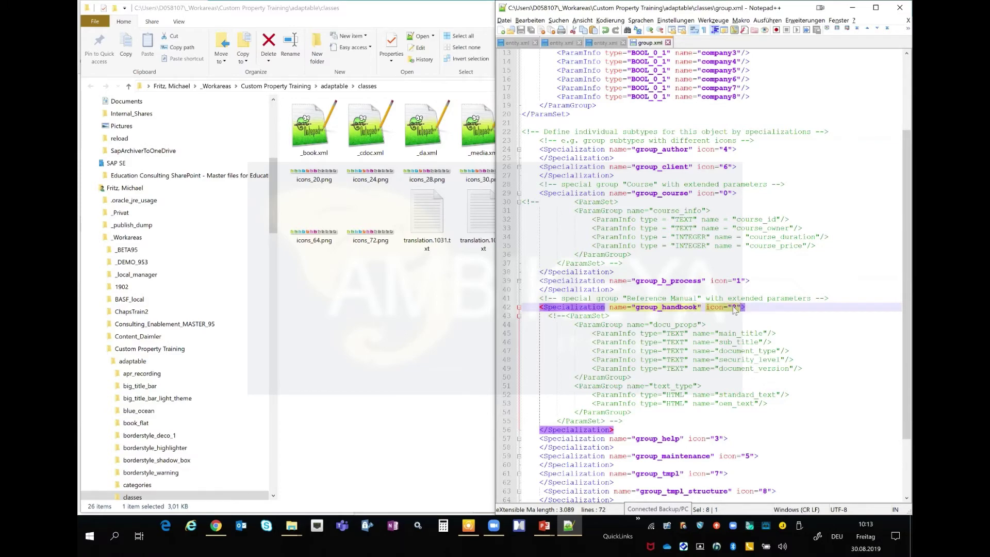
- Examine the icon strip in icons.png from the classes folder and compare it with the group's icon in the workarea
key("alt+Tab")
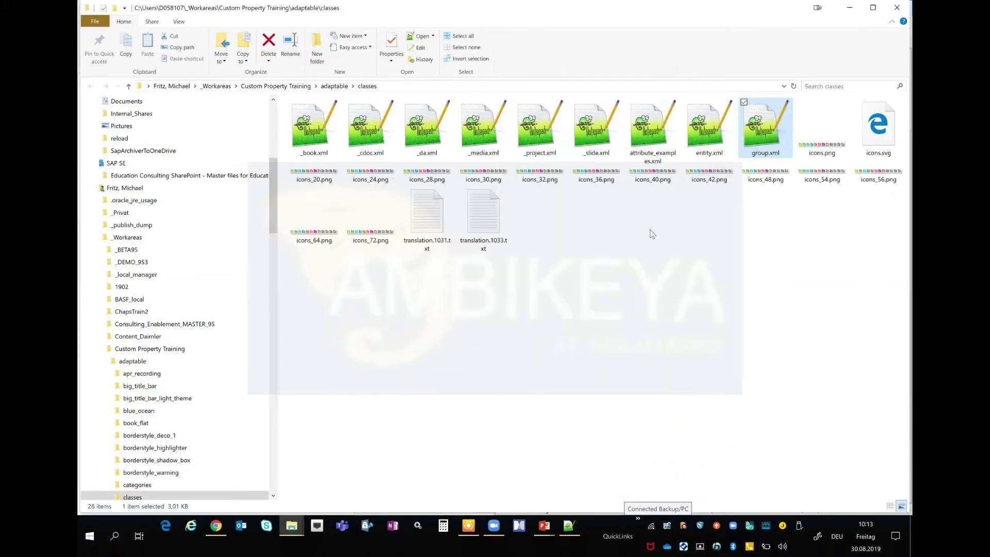
left_click(815, 147)
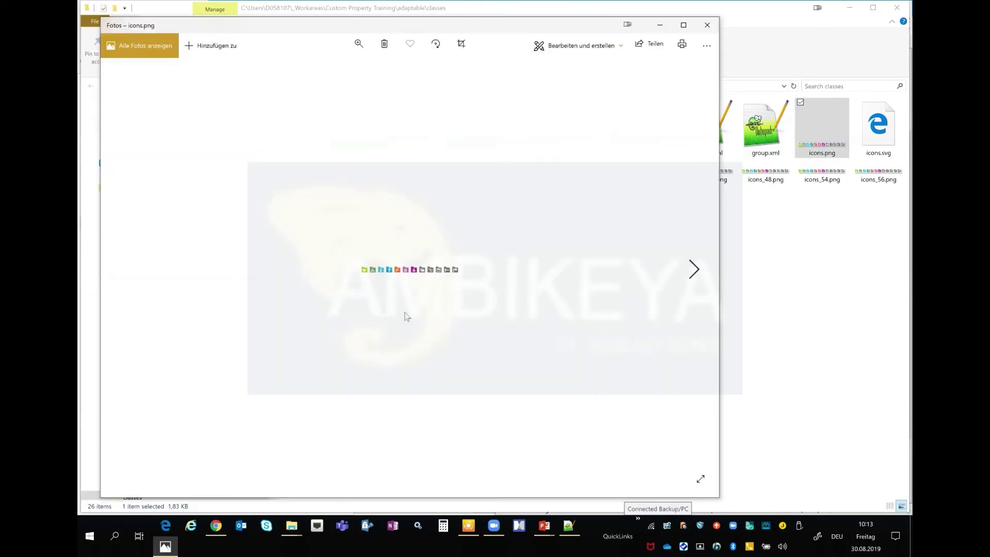
scroll(390, 272, "up", 4)
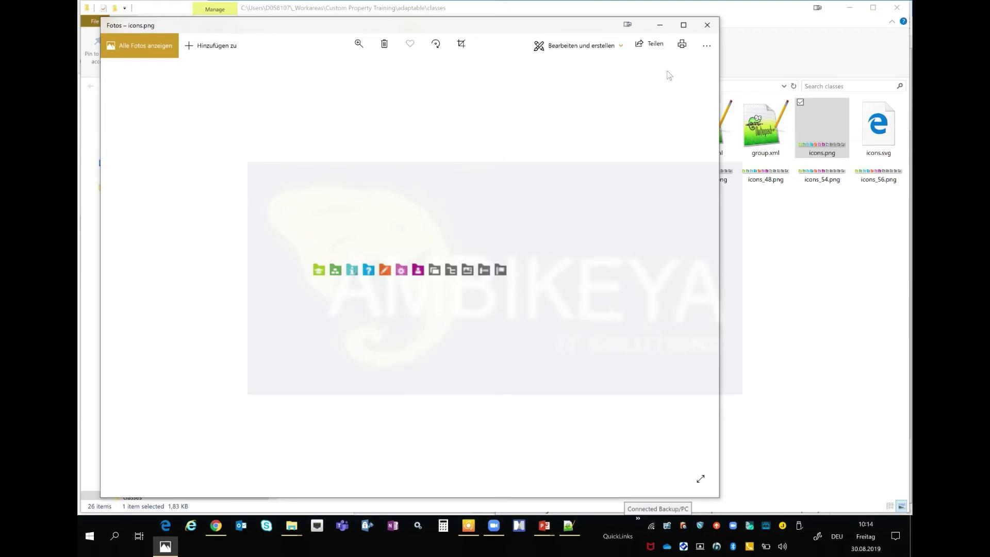
left_click(708, 26)
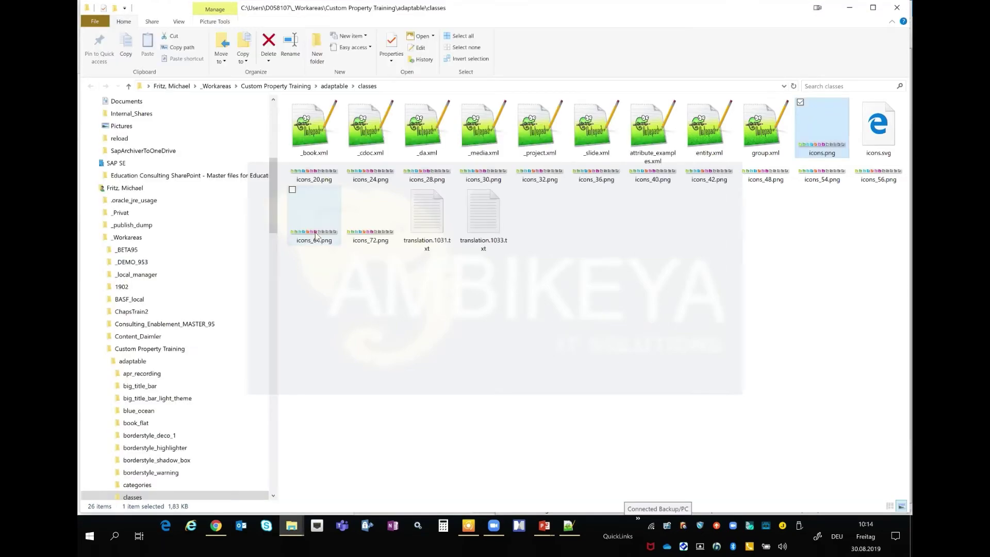
key("alt+Tab")
key("alt+Tab")
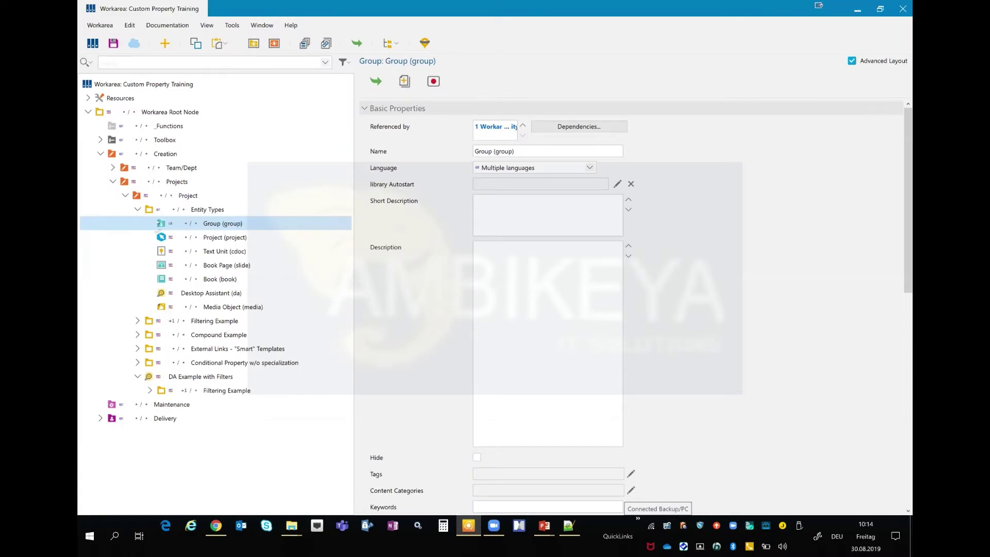
key("alt+Tab")
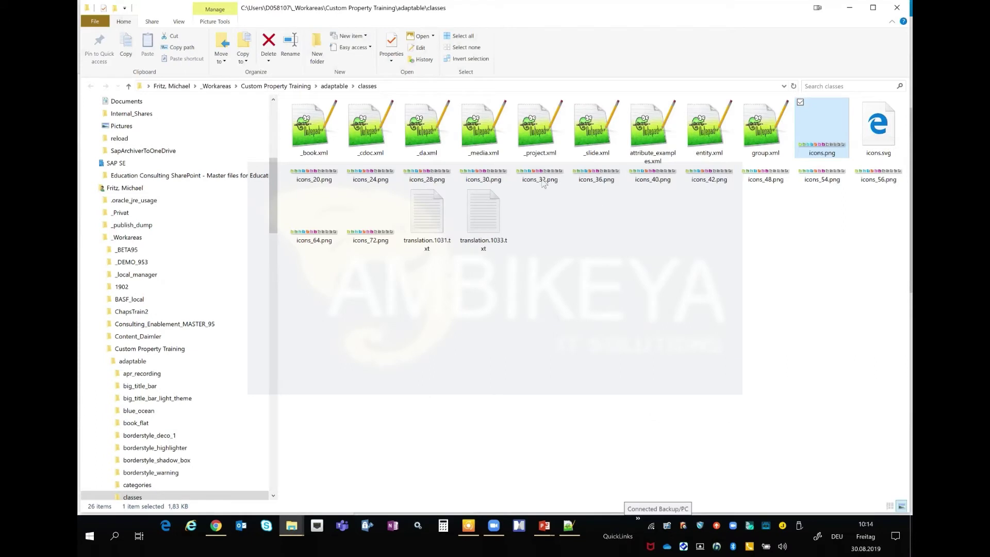
- Examine which programs are offered for opening icons.svg in the classes folder, without opening it
left_click(875, 140)
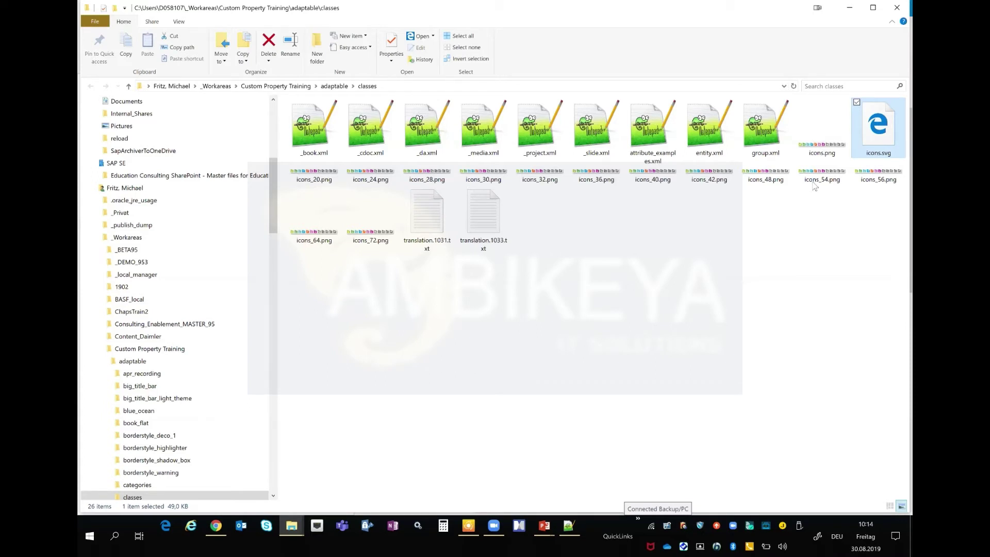
right_click(885, 139)
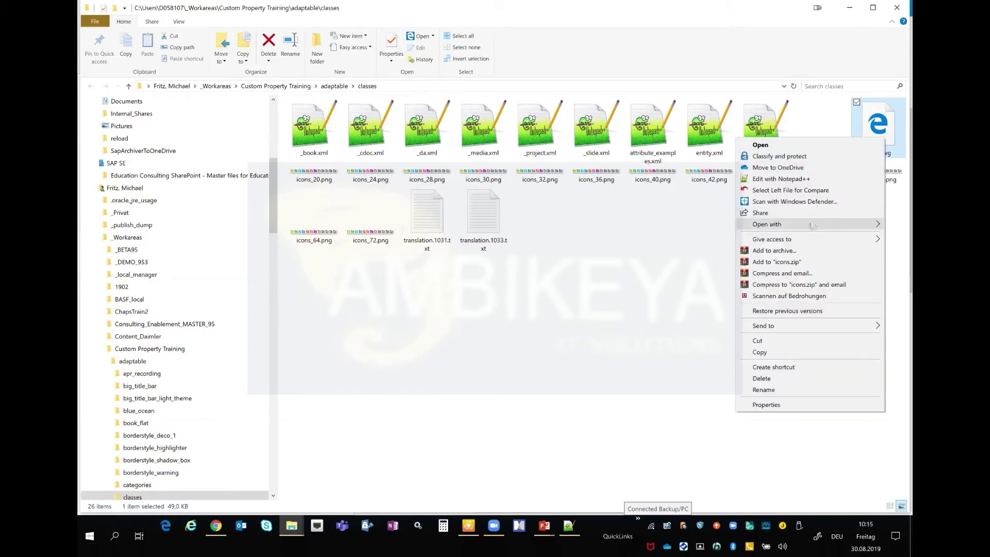
mouse_move(812, 226)
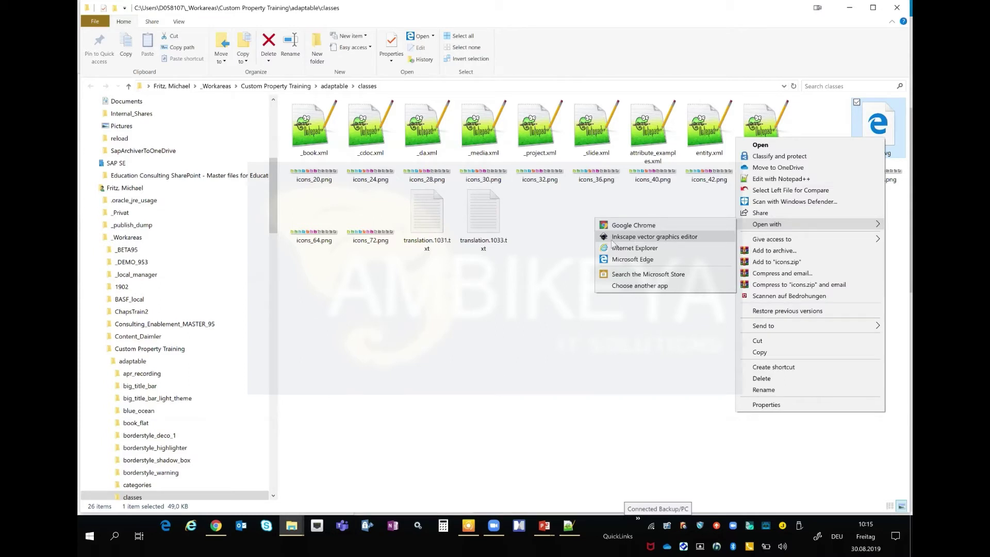
left_click(560, 288)
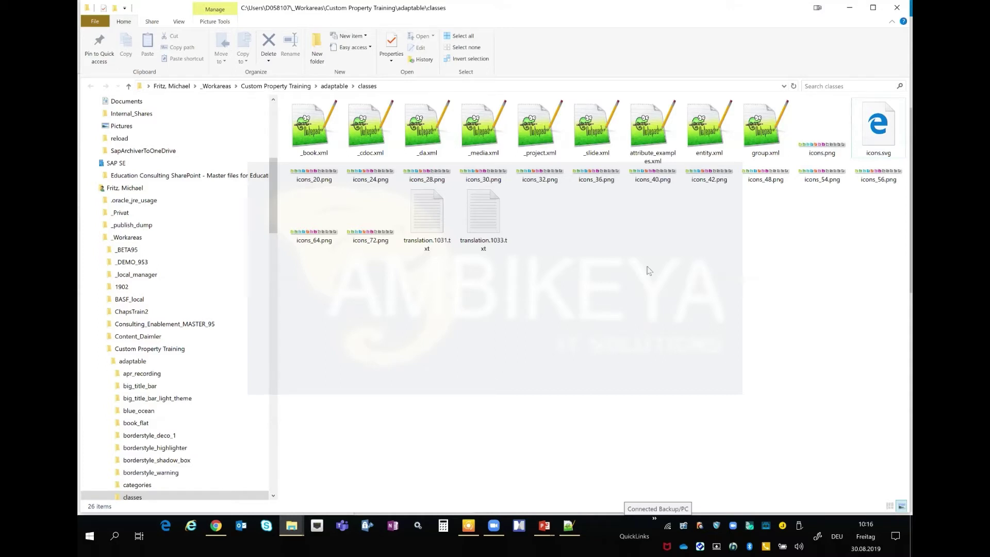
- Switch to the workarea and examine the group subtypes used in the Delivery structure, leaving Delivery collapsed
key("alt+Tab")
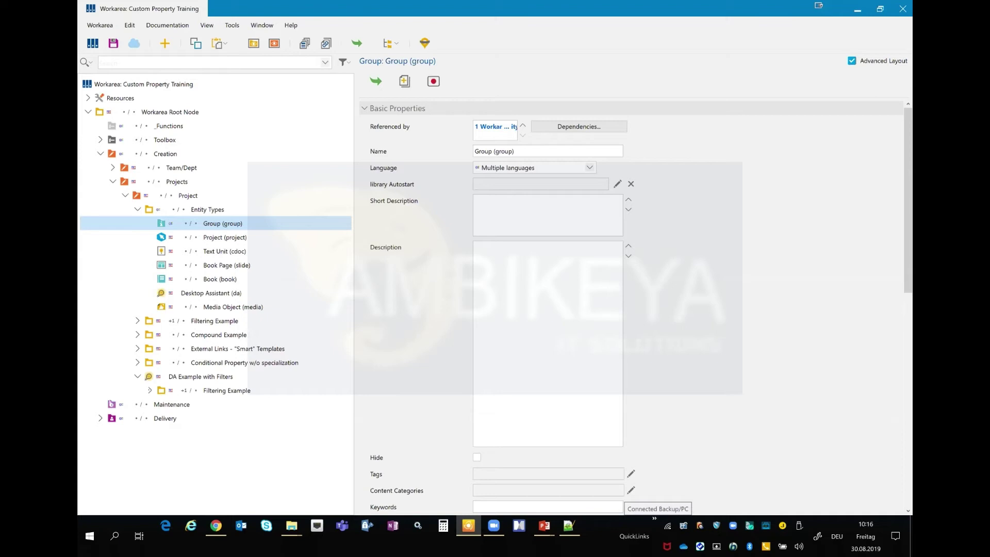
left_click(101, 419)
scroll(190, 417, "down", 1)
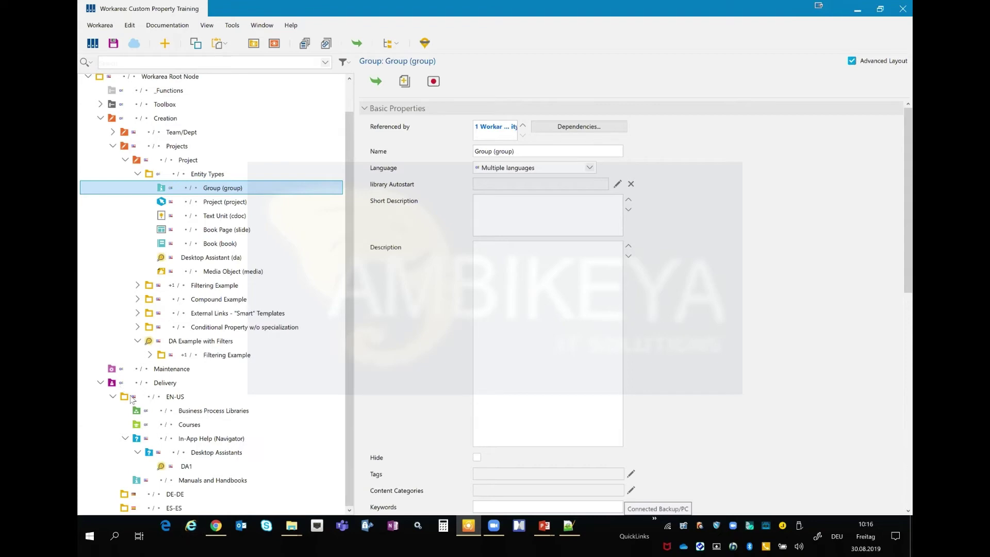
left_click(99, 384)
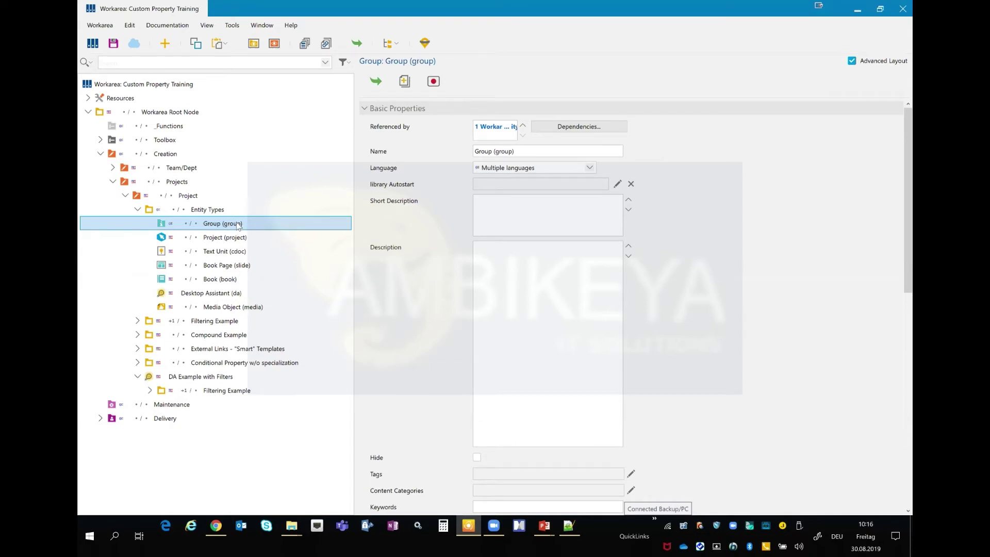
- Switch to group.xml in Notepad++ and uncomment the ParamSet block inside the group_handbook specialization
key("alt+Tab")
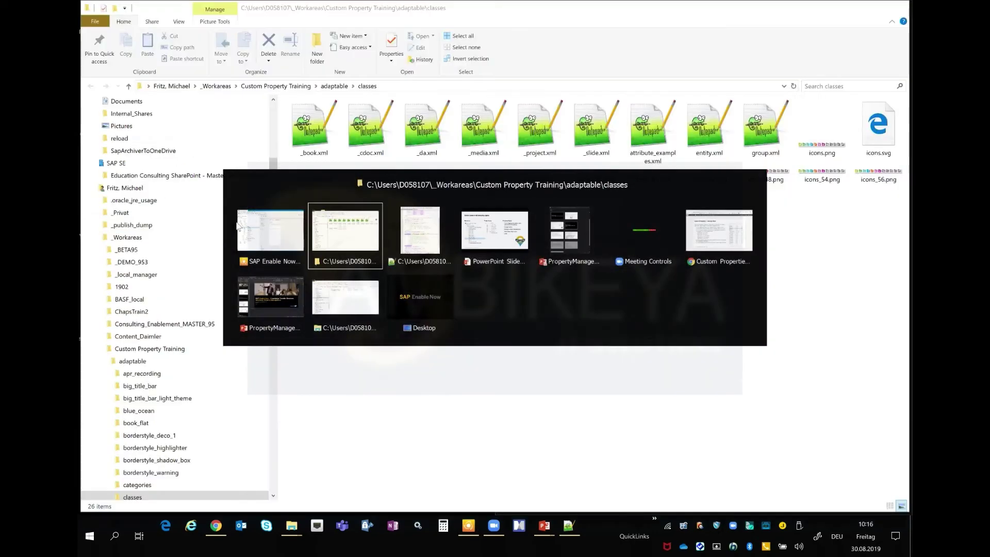
key("alt+Tab")
key("alt+Tab")
key("alt+Tab")
key("alt+Tab")
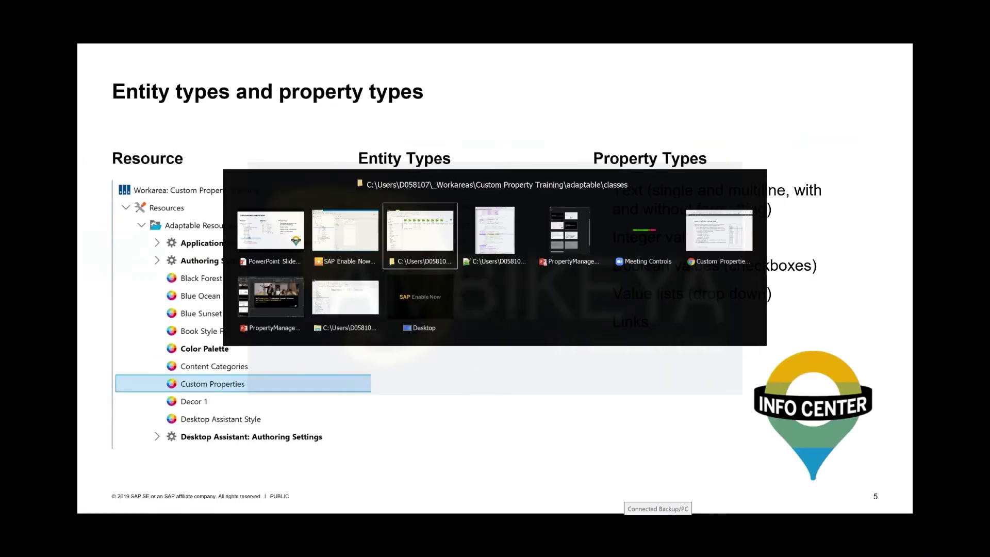
left_click(480, 249)
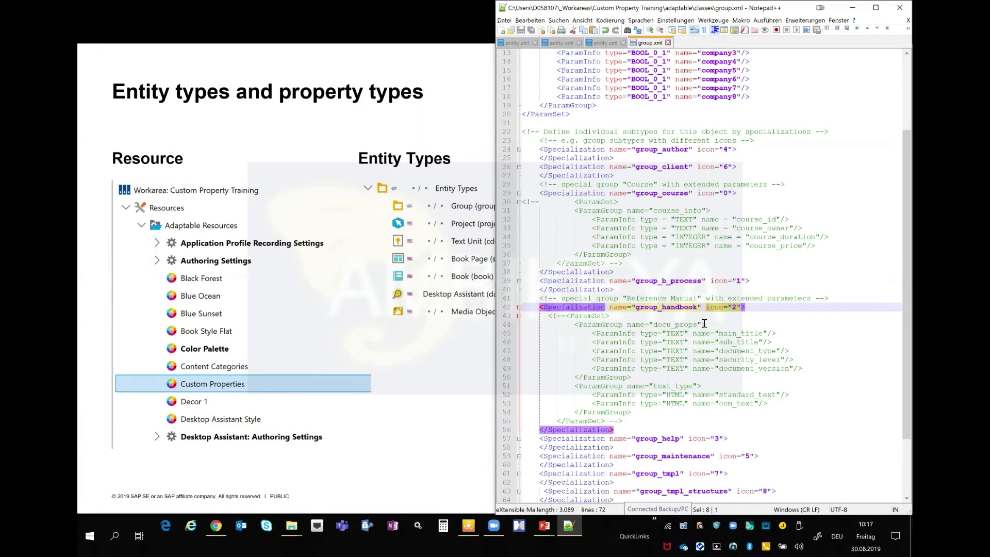
left_click(565, 316)
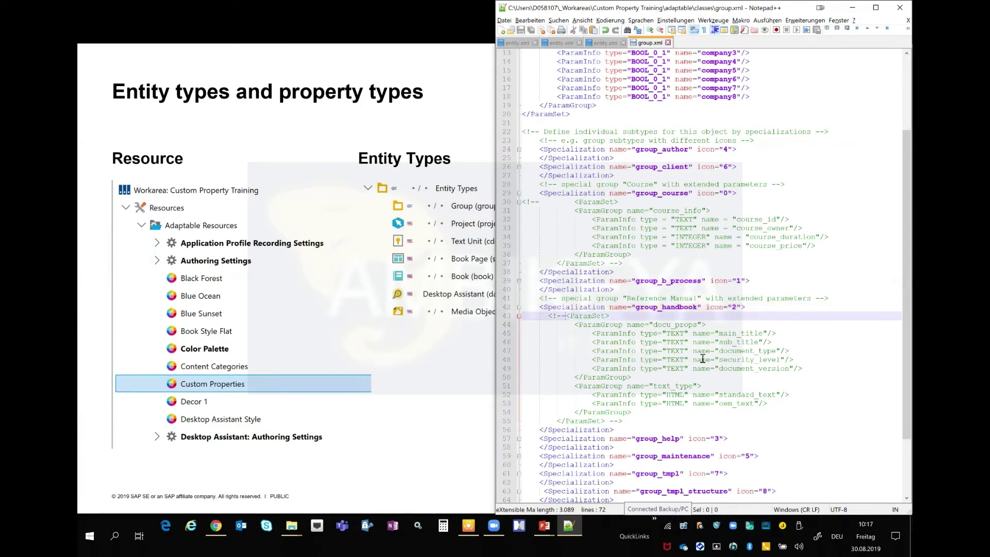
key("BackSpace")
key("BackSpace")
key("BackSpace")
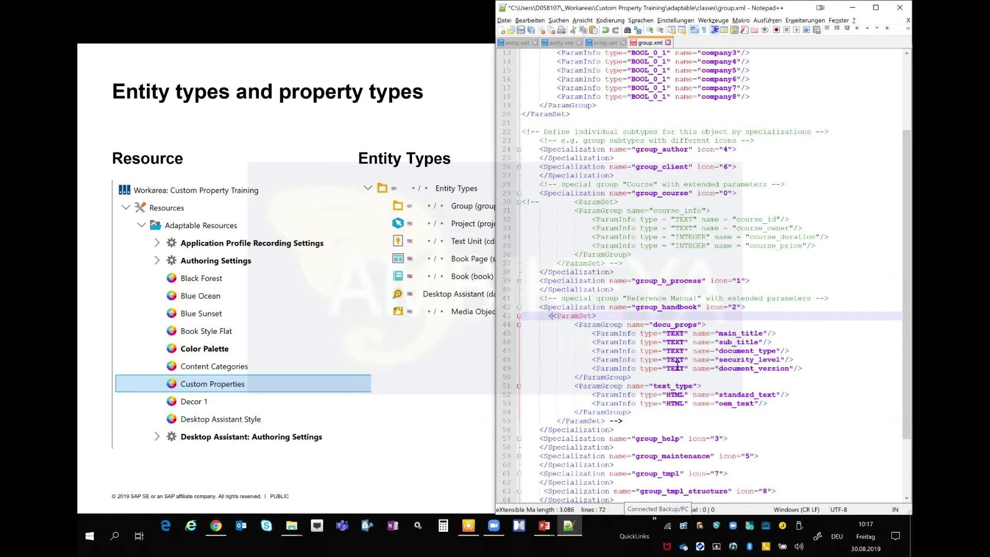
key("BackSpace")
left_click(631, 421)
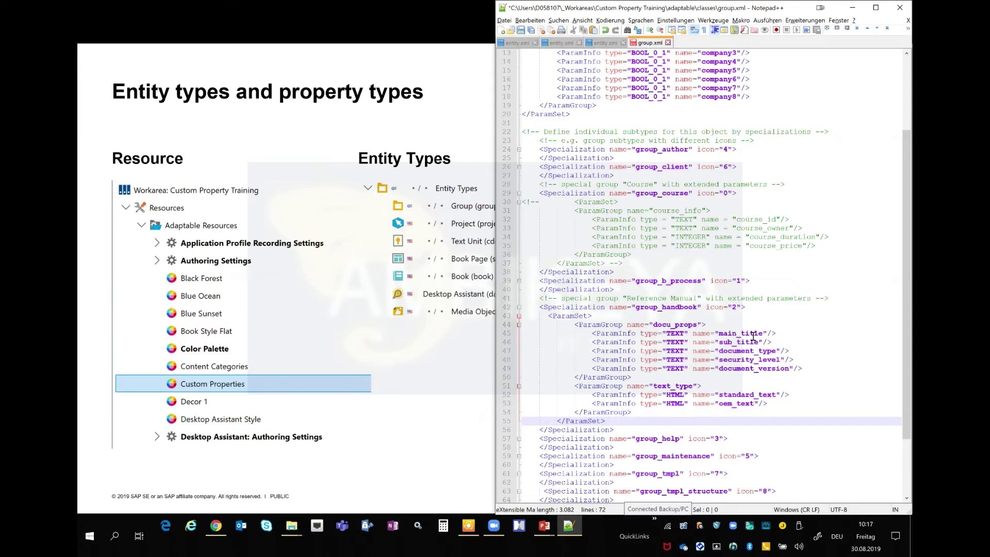
- Examine the sub_title, document_type and security_level parameters in the docu_props group of group_handbook
double_click(720, 340)
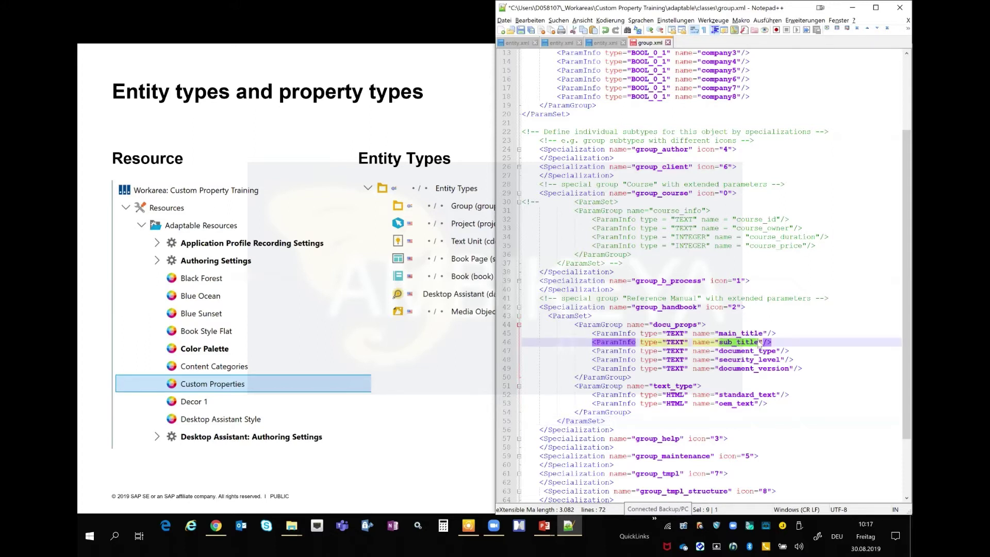
left_click(721, 350)
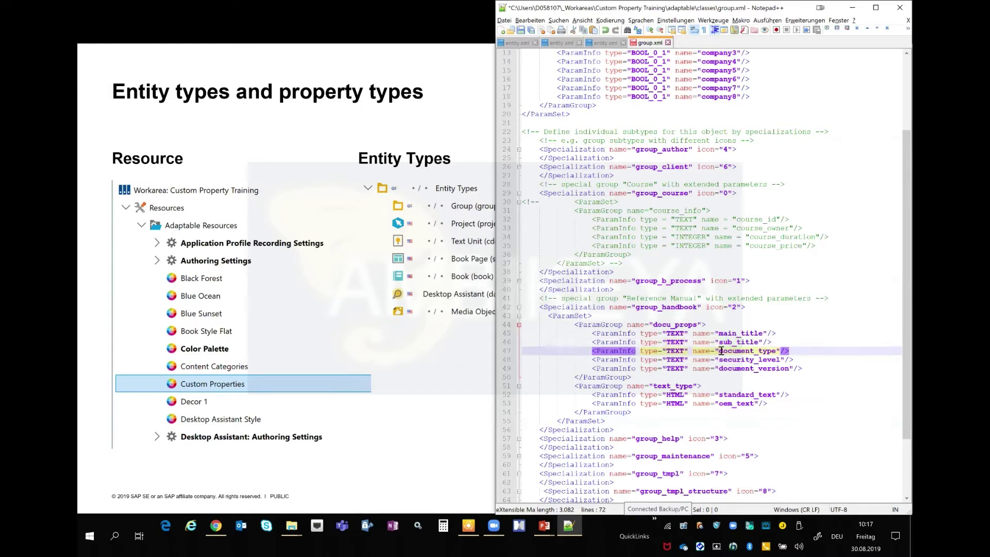
double_click(775, 351)
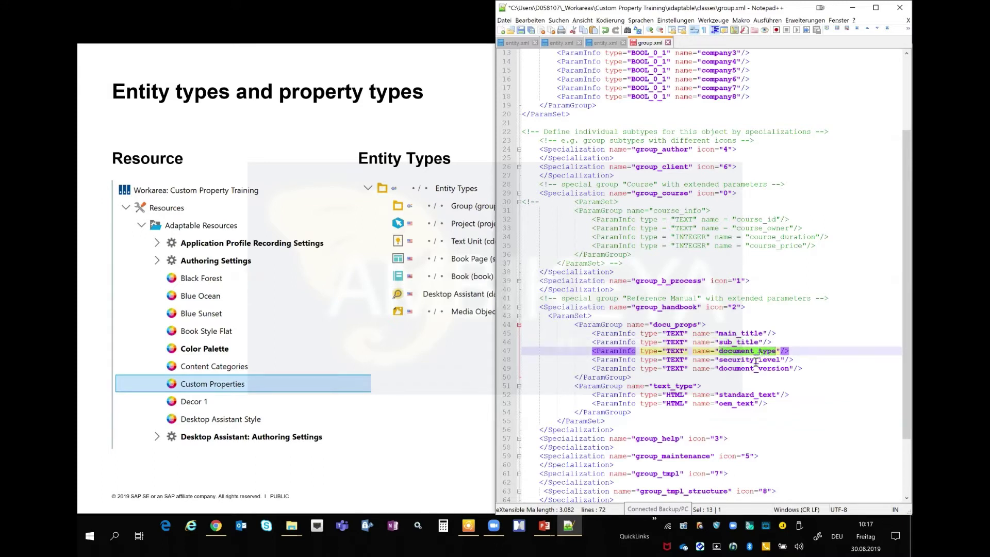
left_click(718, 361)
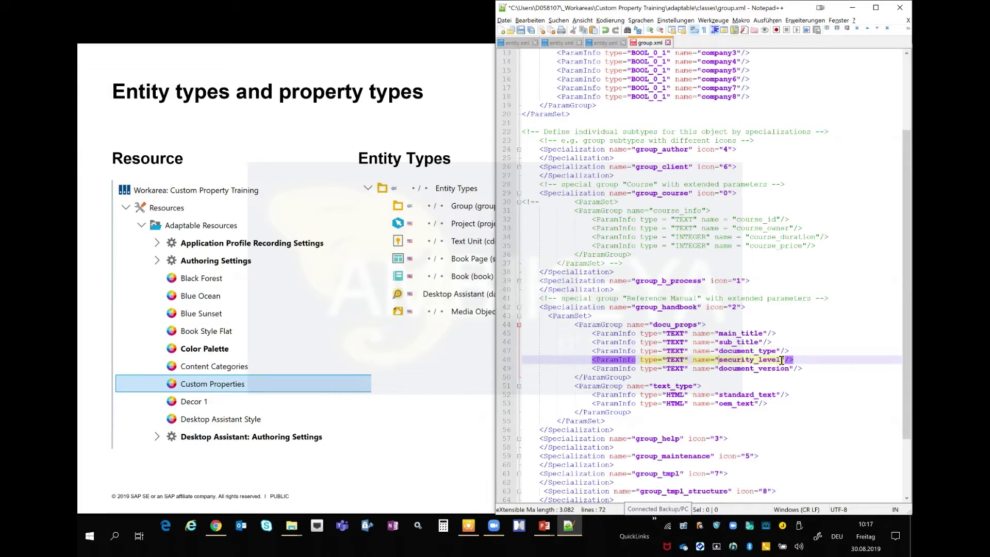
double_click(752, 360)
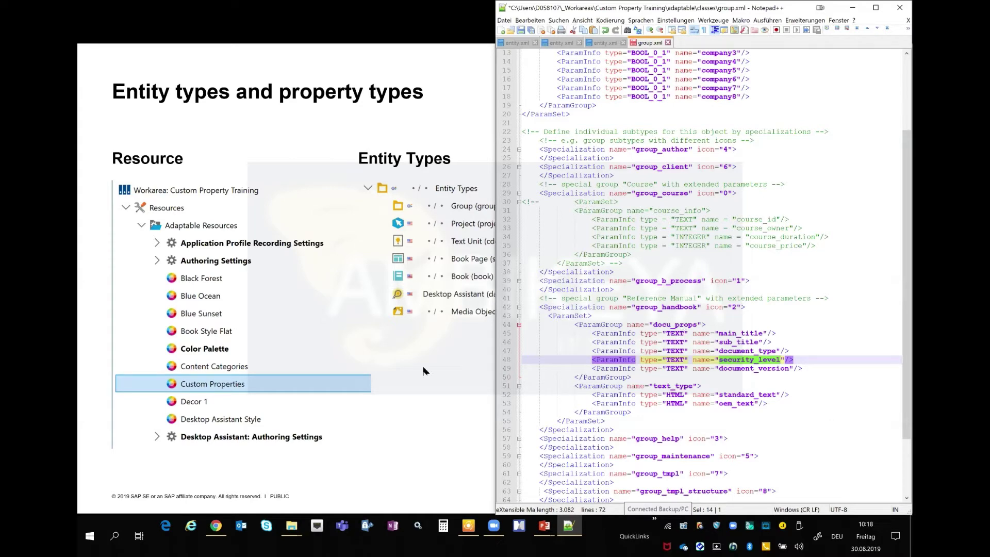
key("alt+Tab")
key("alt+Tab")
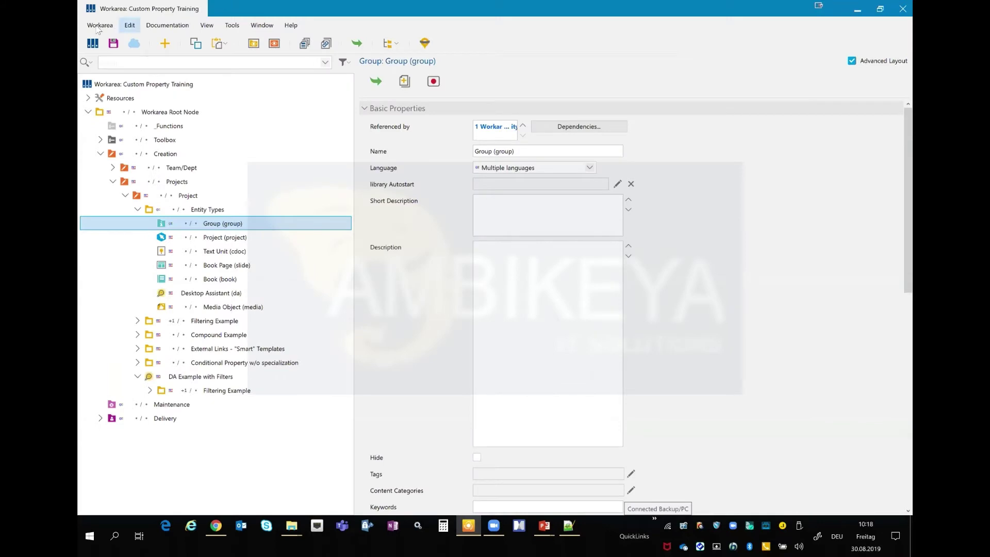
left_click(99, 25)
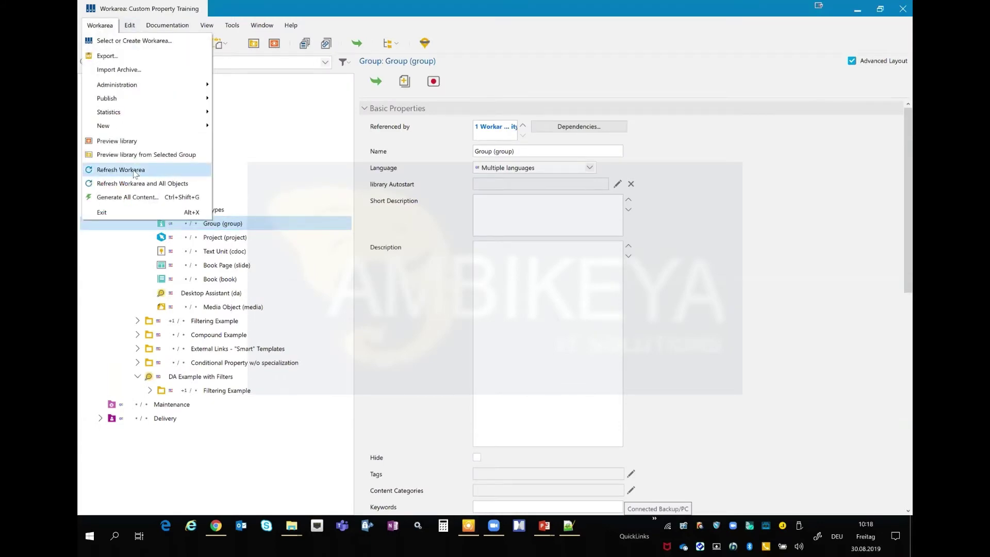
- Return to Notepad++ to save the edited group.xml, then switch to the SAP Enable Now workarea
key("alt+Tab")
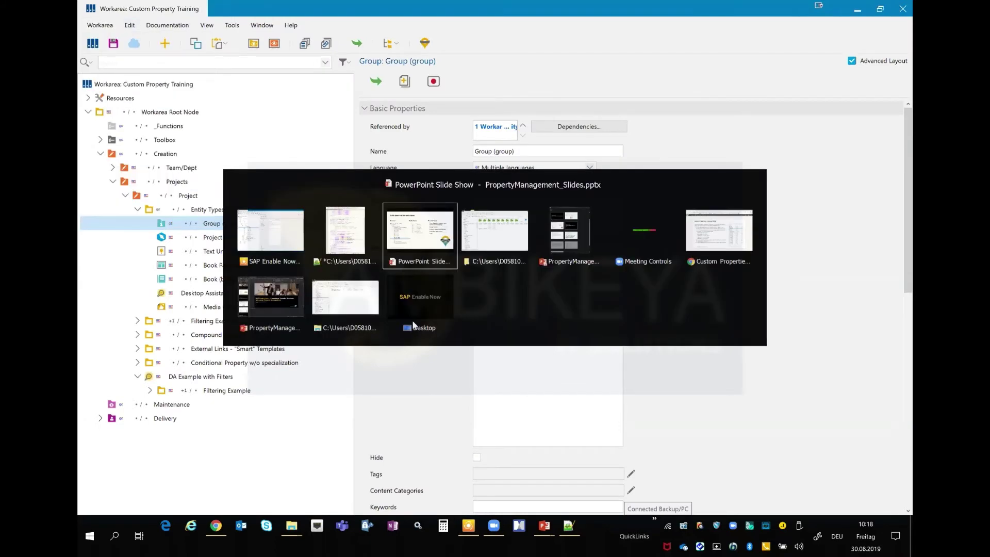
key("alt+Tab")
key("Tab")
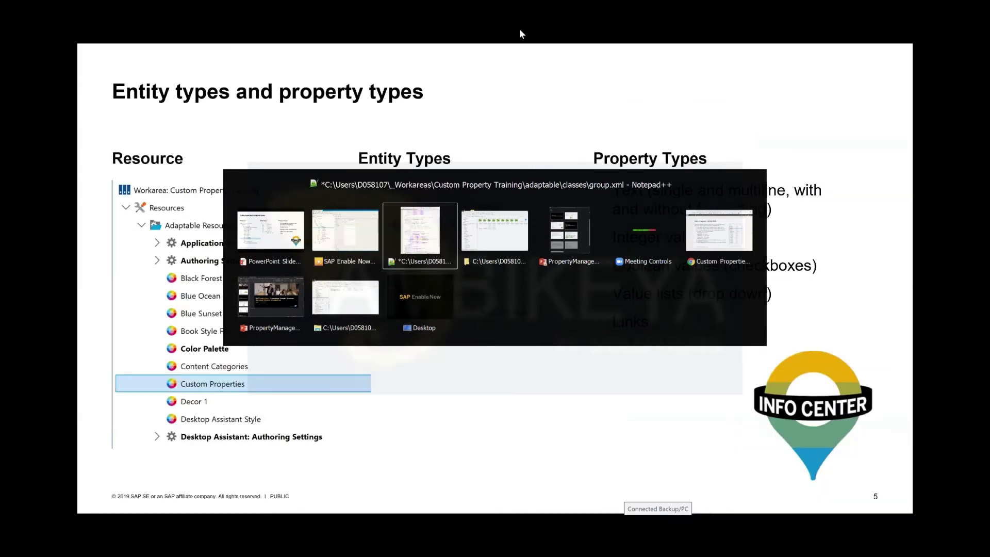
key("alt+Tab")
key("Tab")
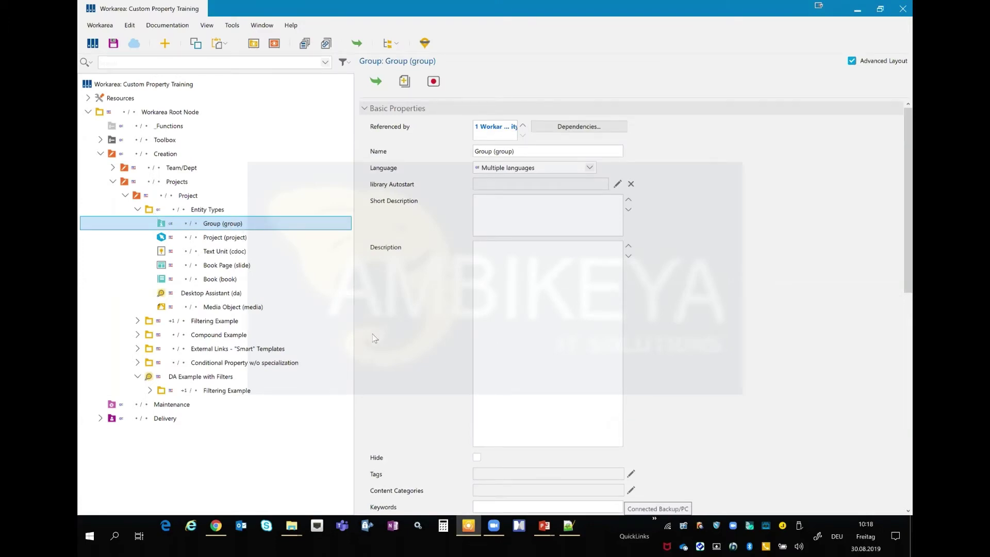
- Check the property sections of Group (group), then refresh the workarea to load the edited group.xml
scroll(374, 338, "down", 5)
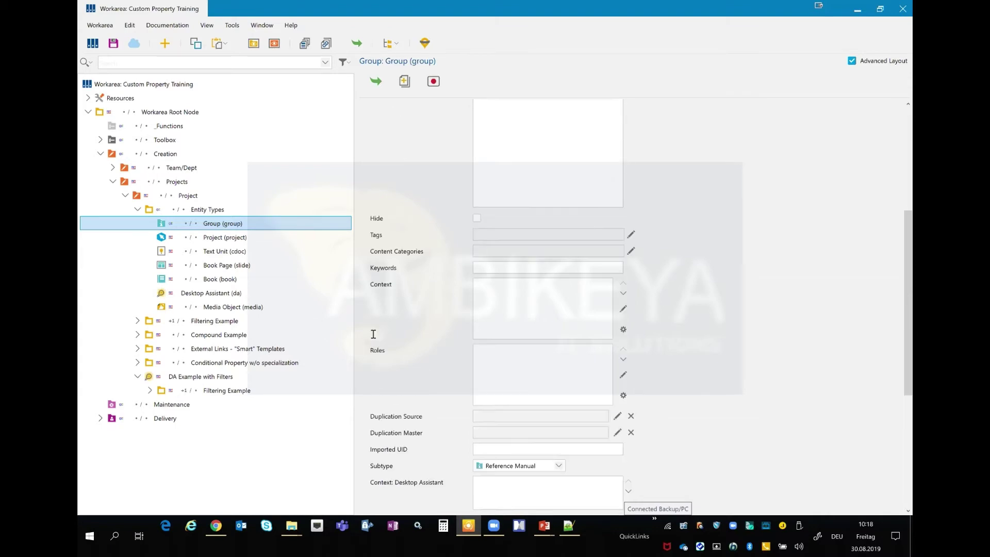
scroll(433, 445, "down", 3)
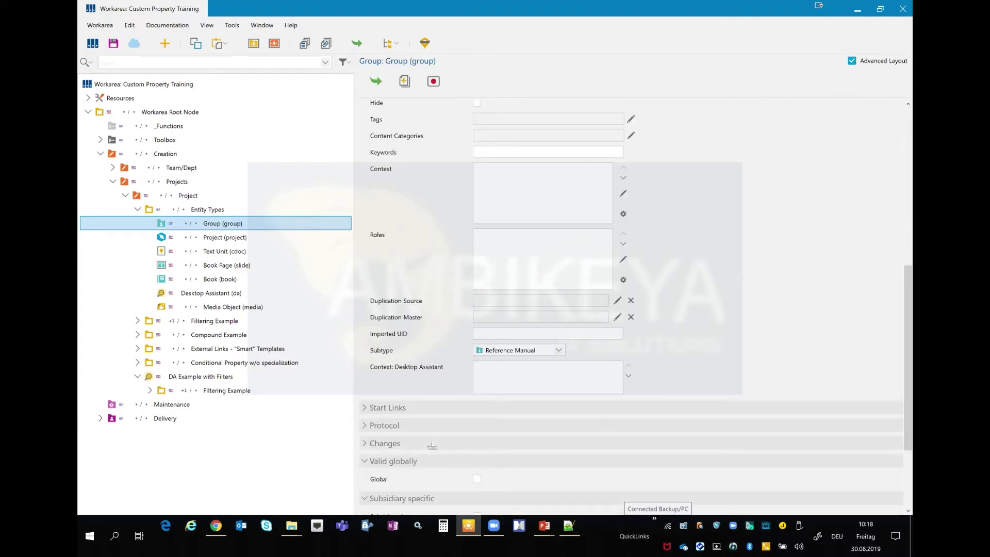
scroll(436, 446, "down", 1)
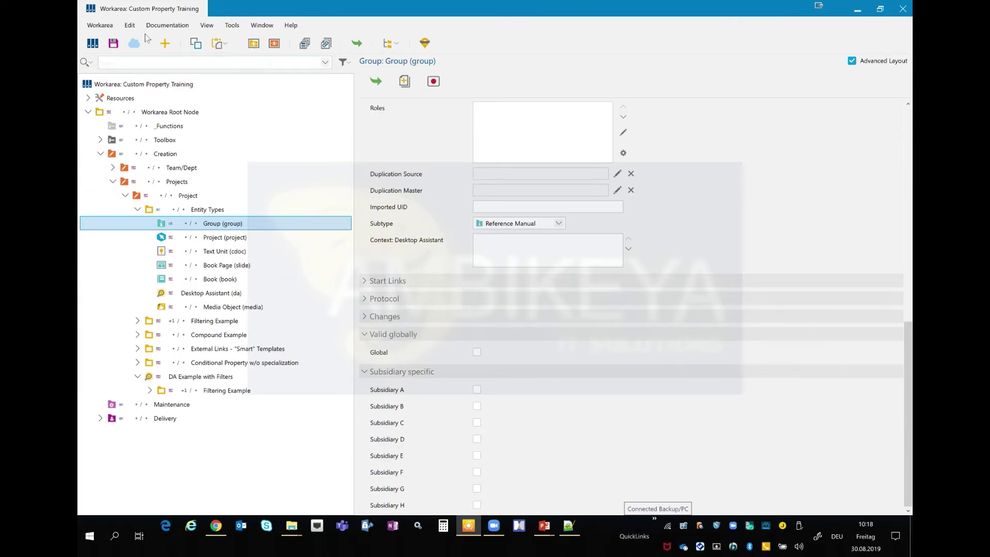
left_click(110, 31)
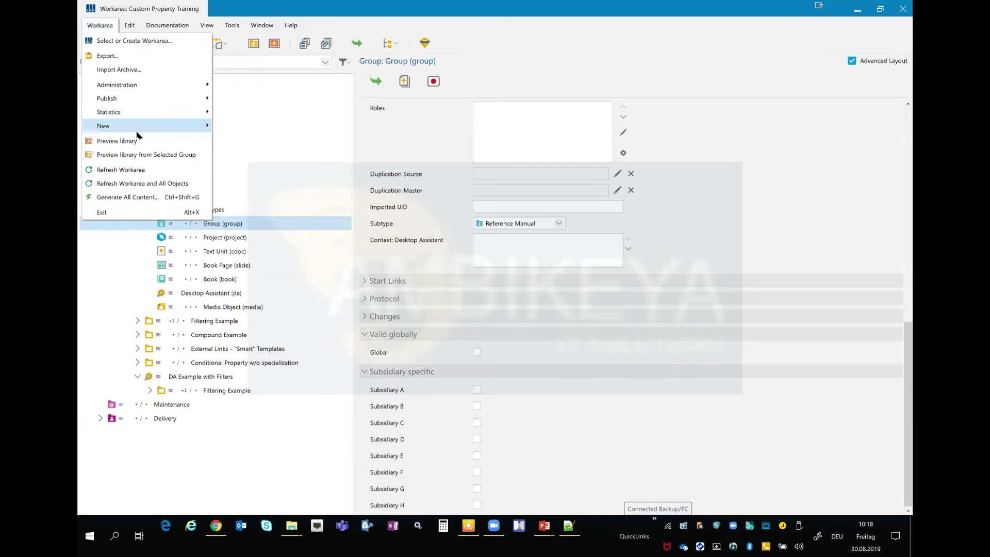
left_click(141, 171)
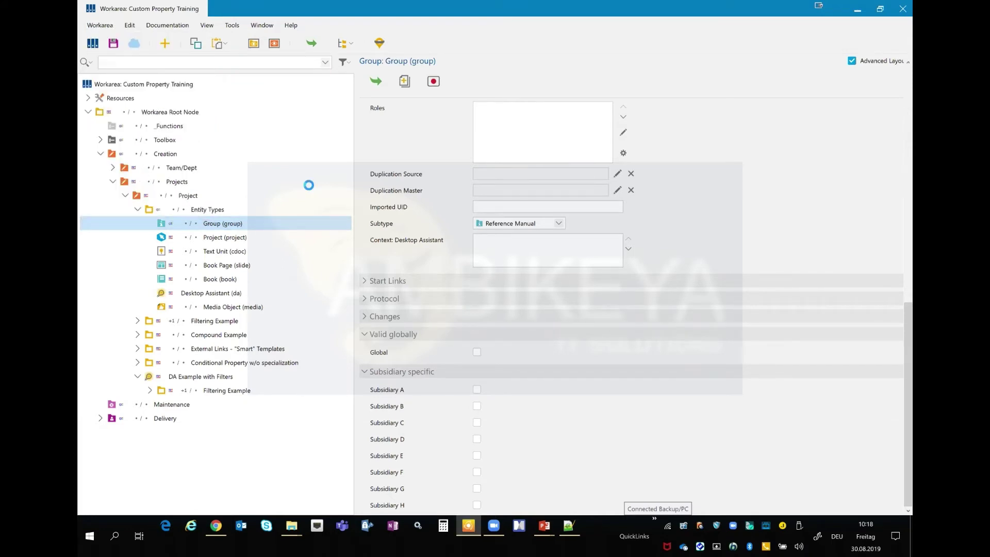
- Select Group (group) again and collapse its Subsidiary specific and Valid globally property sections
left_click(276, 222)
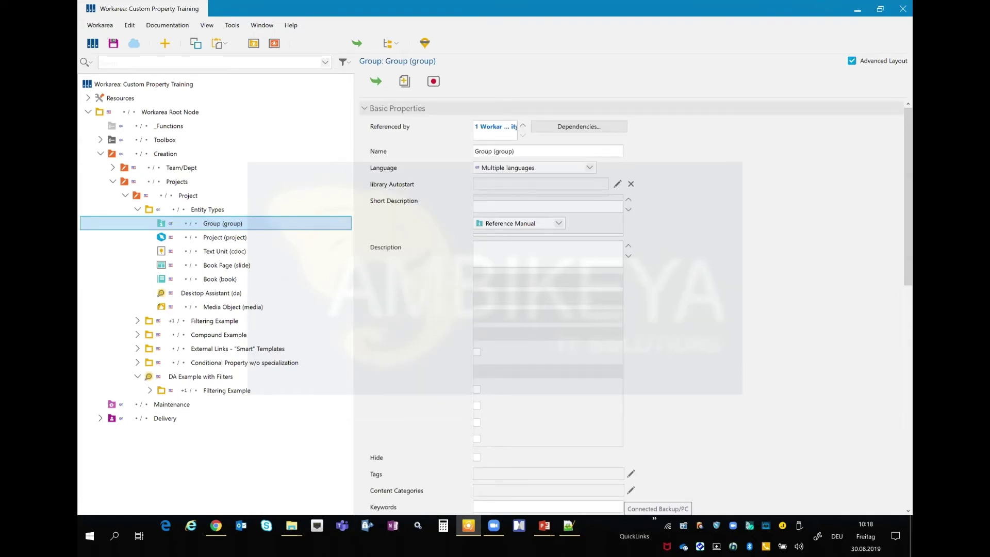
scroll(634, 308, "down", 8)
scroll(560, 466, "down", 3)
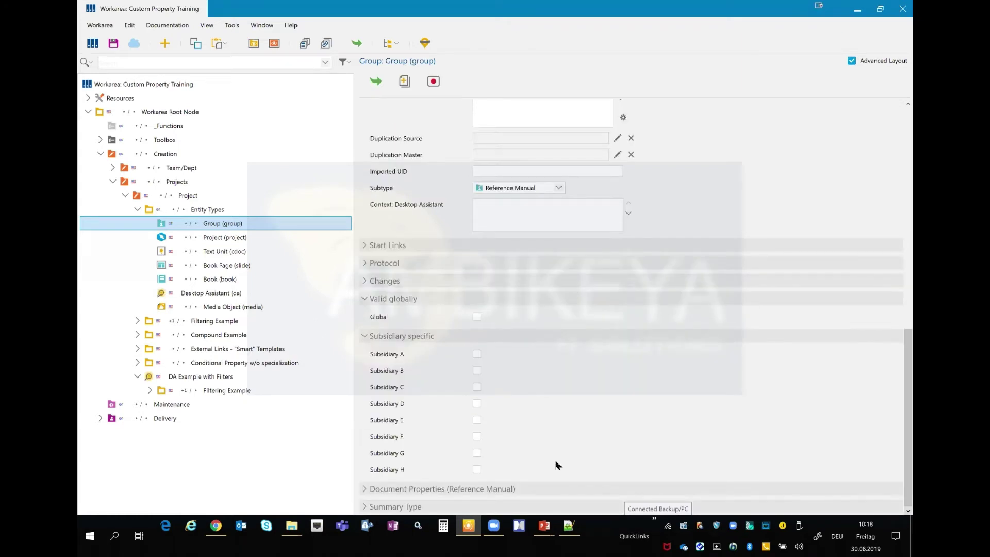
left_click(364, 338)
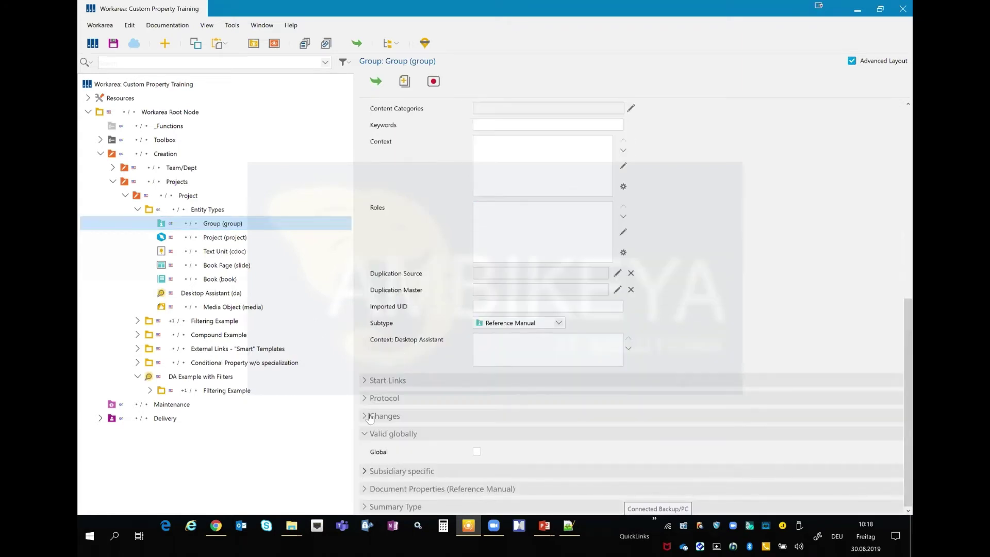
left_click(365, 434)
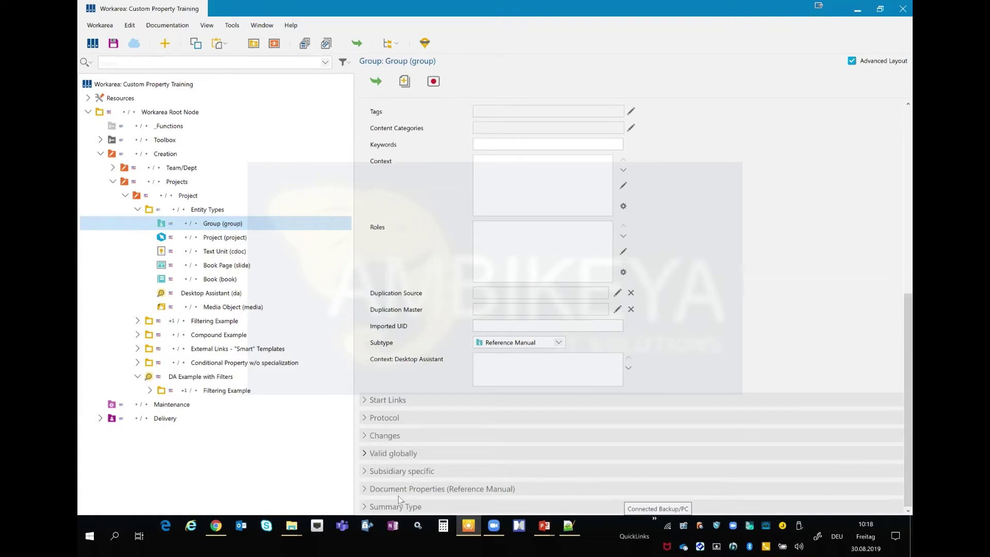
- Expand the Document Properties (Reference Manual) and Summary Type sections of the group
left_click(402, 490)
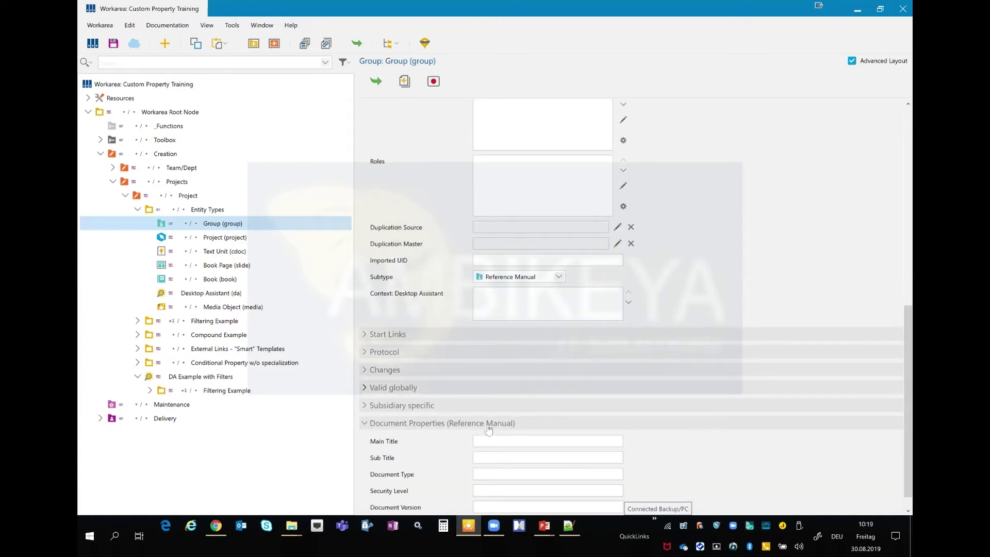
scroll(445, 457, "down", 1)
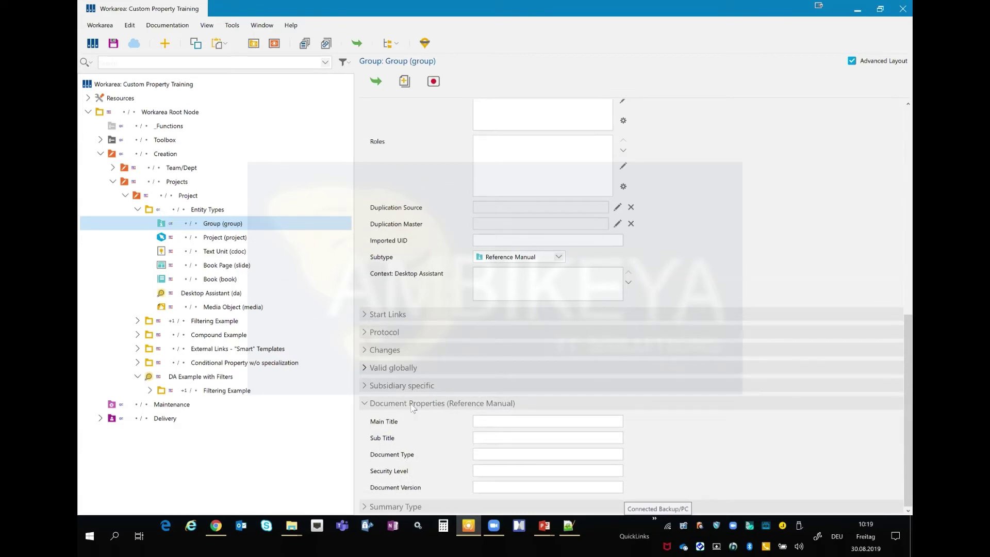
left_click(400, 507)
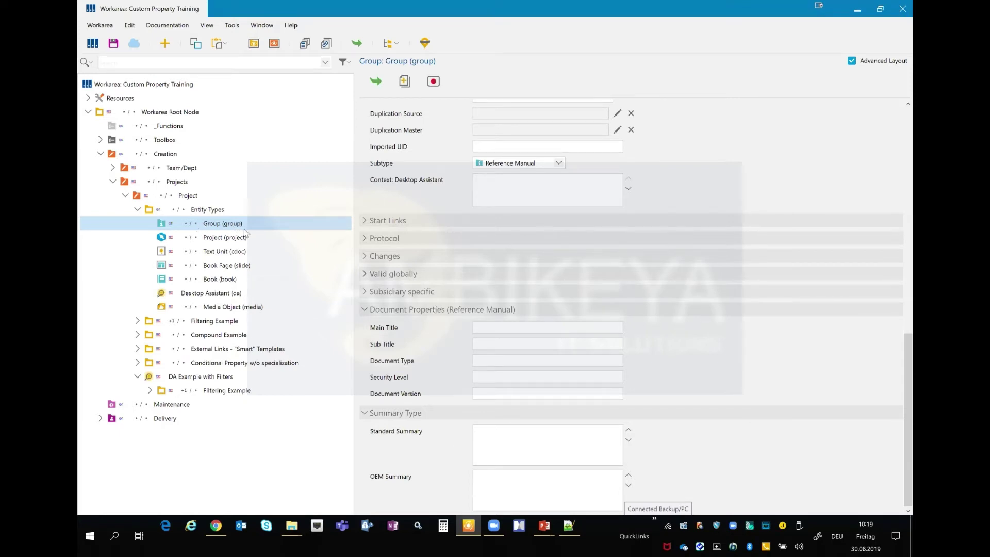
- Set the subtype of Group (group) to "-" and check which property sections it offers
left_click(558, 164)
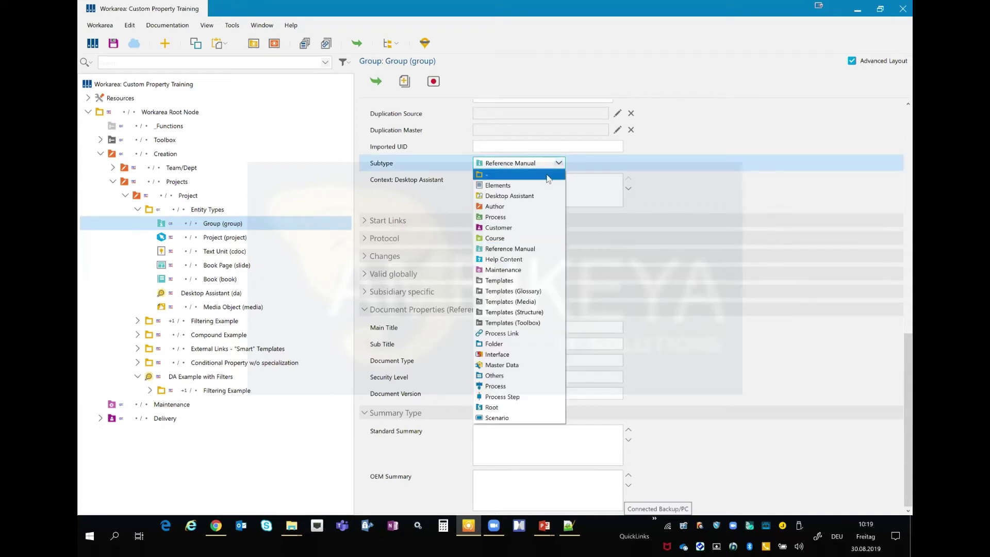
left_click(547, 176)
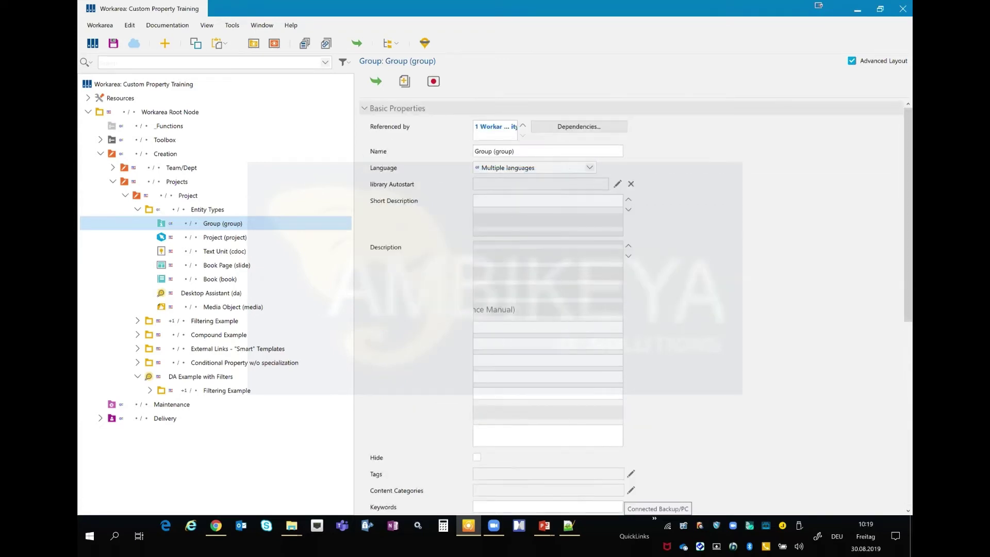
scroll(896, 479, "down", 5)
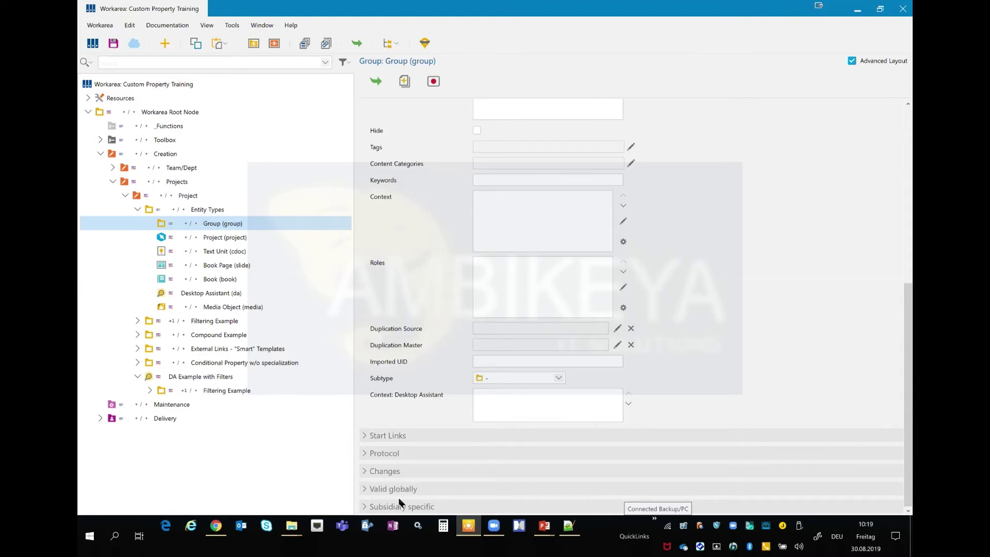
- Set the group's subtype back to Reference Manual and check its specialization-specific property sections
left_click(564, 380)
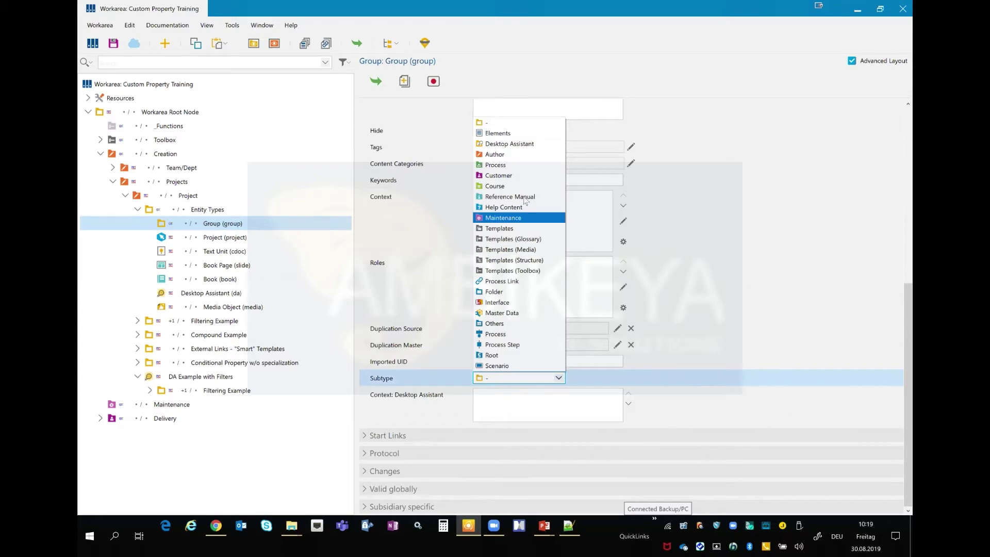
left_click(525, 197)
left_click_drag(908, 207, 890, 506)
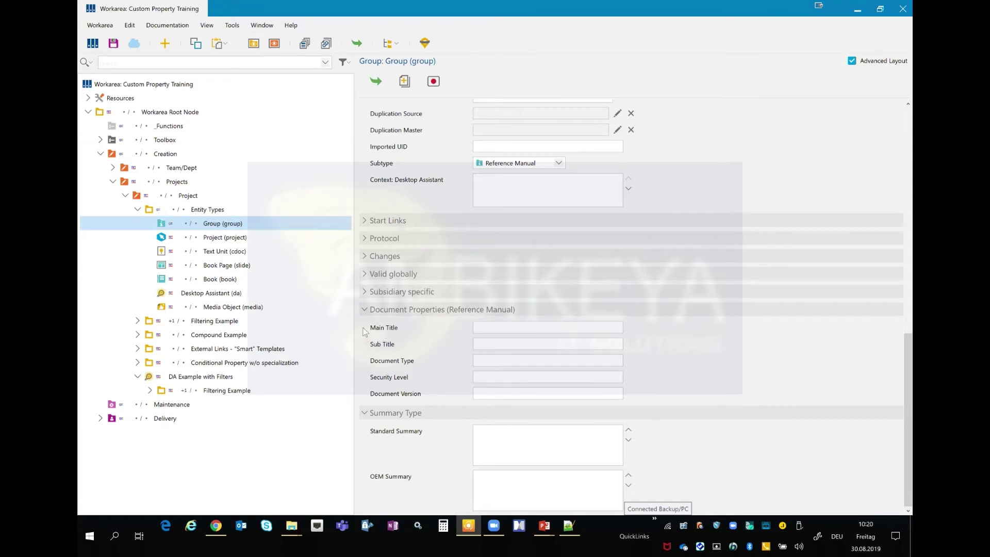
- Switch back to group.xml in Notepad++ and examine the main_title parameter of the docu_props group
key("alt+Tab")
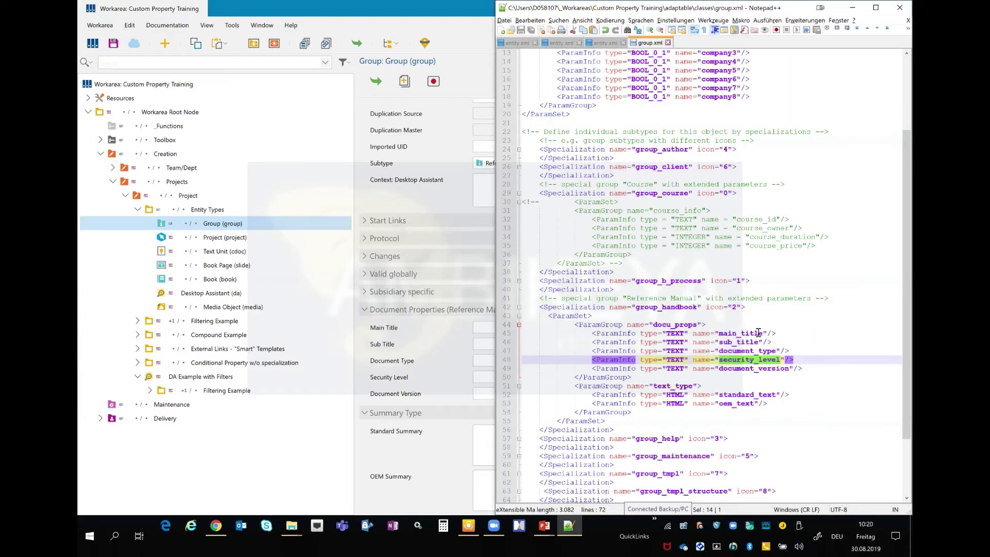
double_click(746, 334)
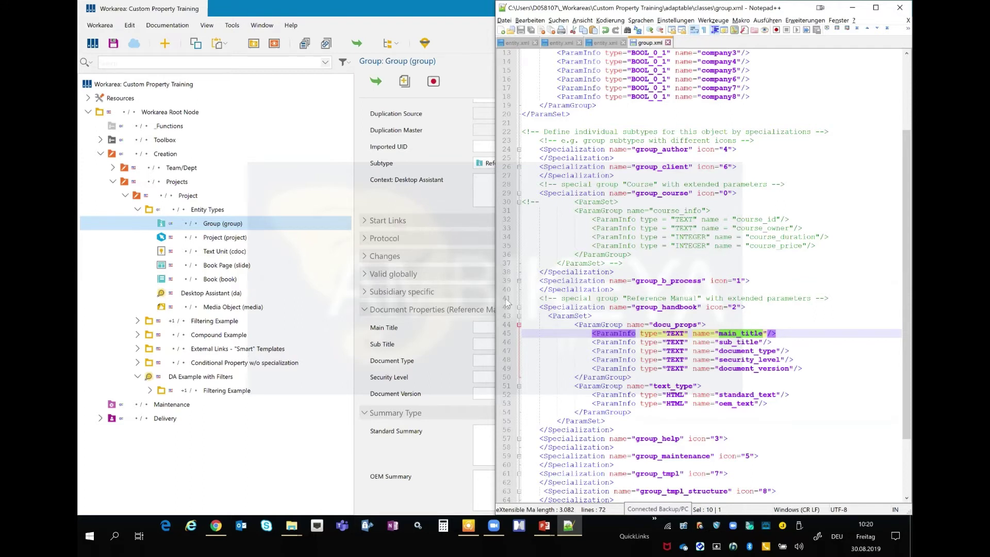
- Switch to the workarea's classes folder in File Explorer and open translation.1033.txt
key("alt+Tab")
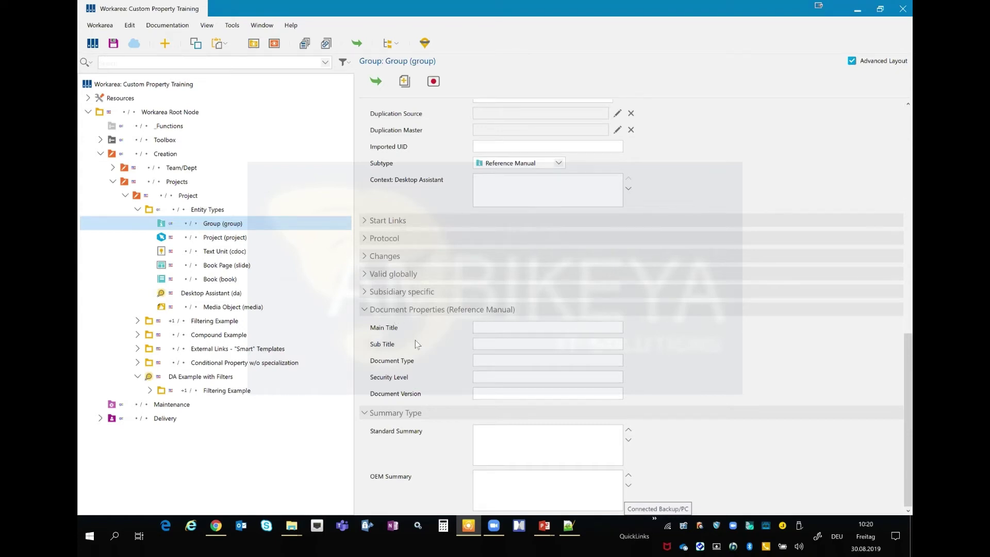
key("alt+Tab")
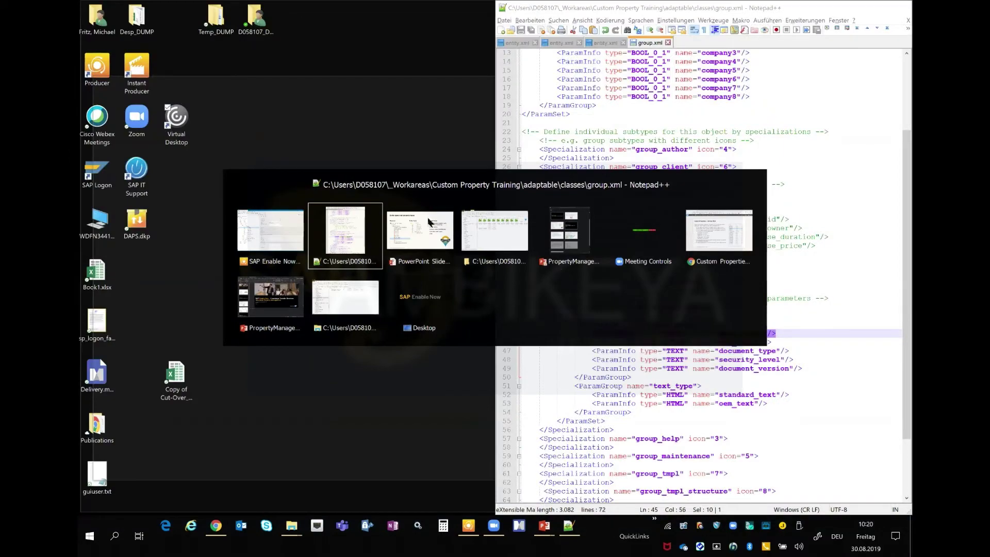
key("Tab")
key("Tab")
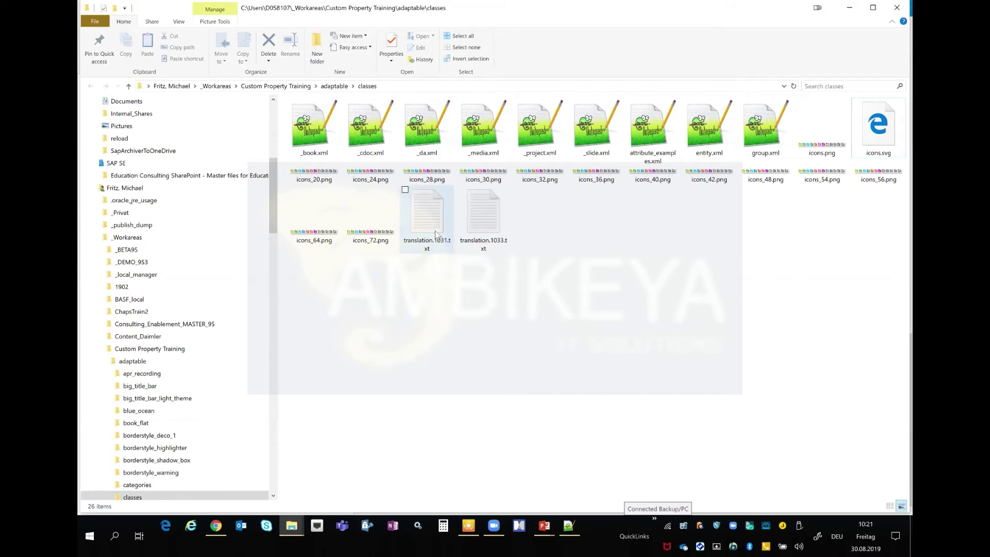
left_click(436, 235)
left_click(473, 227)
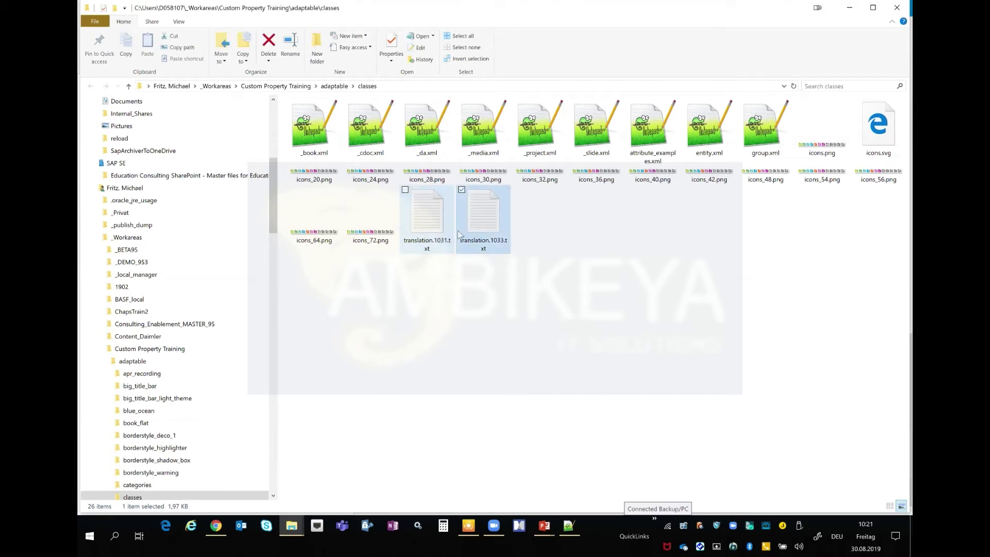
double_click(483, 201)
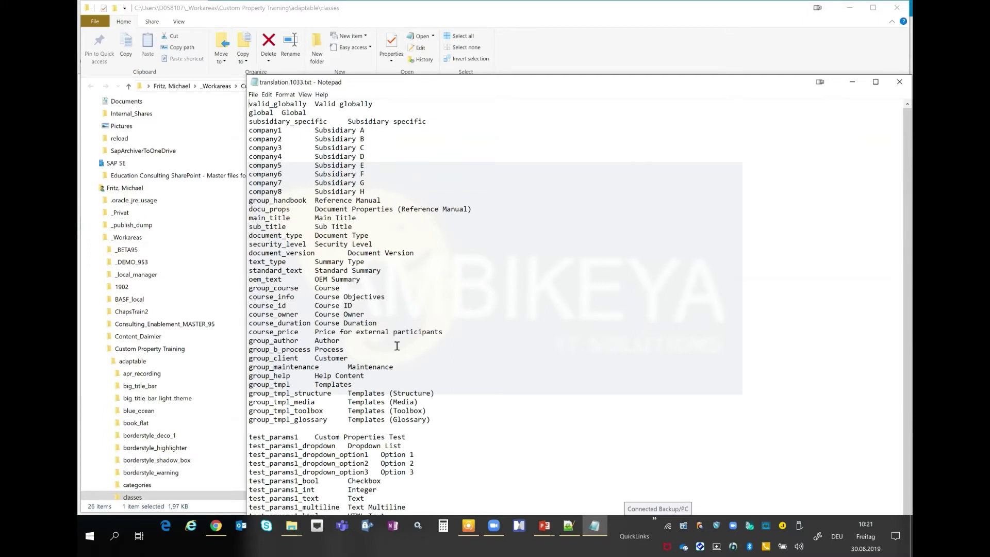
- Examine the English translation entry that maps the company1 parameter to its display label
scroll(397, 346, "down", 1)
scroll(400, 181, "up", 1)
double_click(246, 130)
left_click(295, 133)
left_click(315, 130)
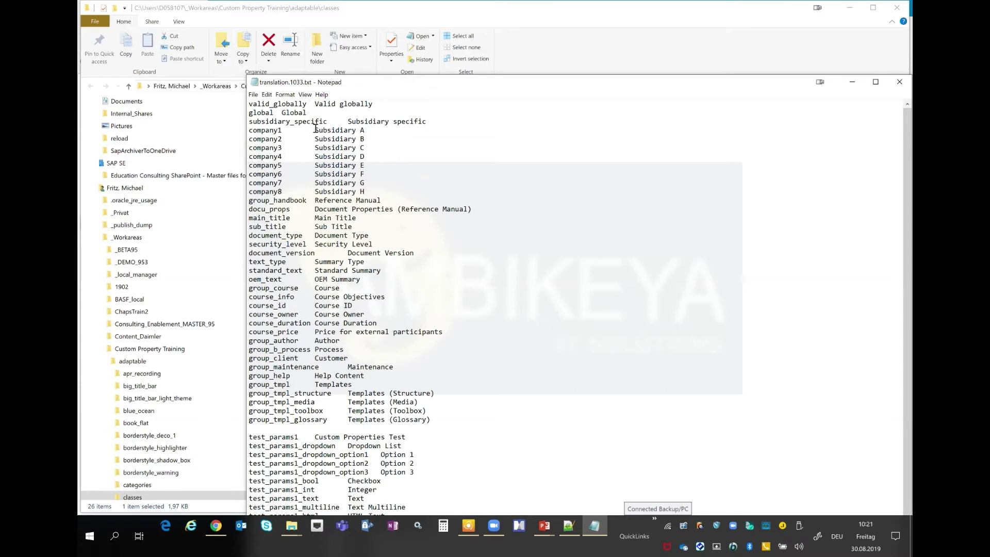
left_click(366, 131, "shift")
- Check the English display labels assigned to the main_title and document_type parameters
left_click_drag(291, 217, 247, 218)
left_click(315, 216)
left_click(365, 216, "shift")
left_click(312, 236)
left_click(371, 236, "shift")
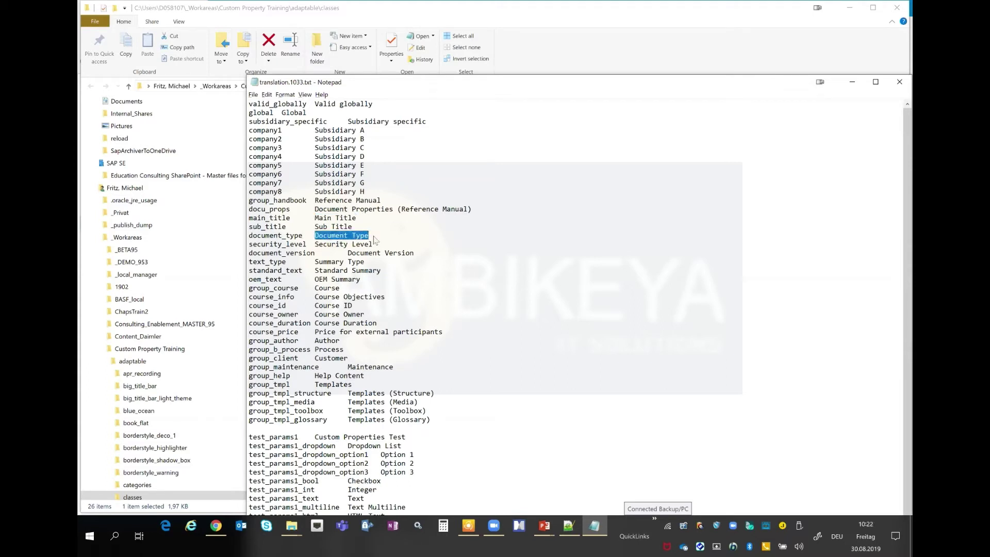
- Open translation.1031.txt from the classes folder, check the German labels of document_type and security_level, and close the file
key("alt+Tab")
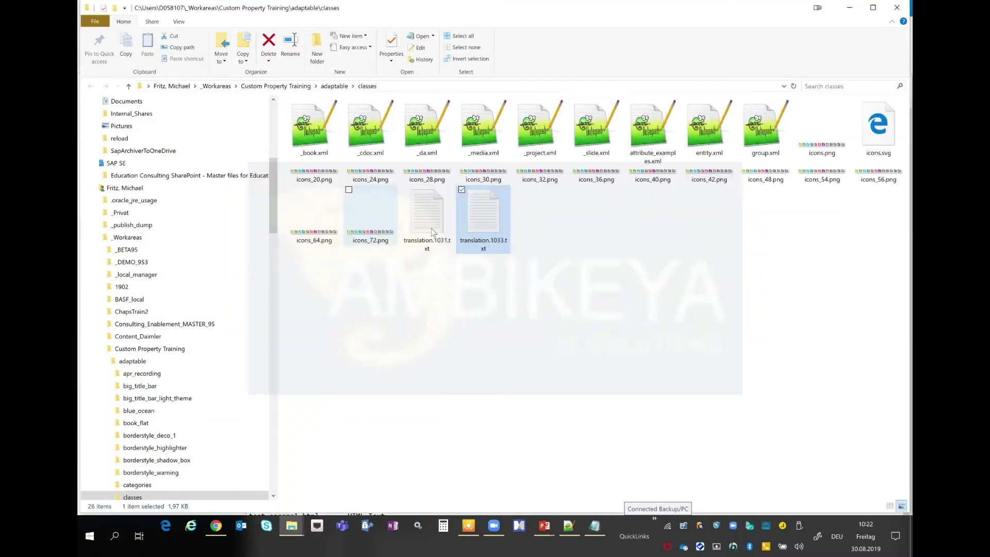
left_click(432, 229)
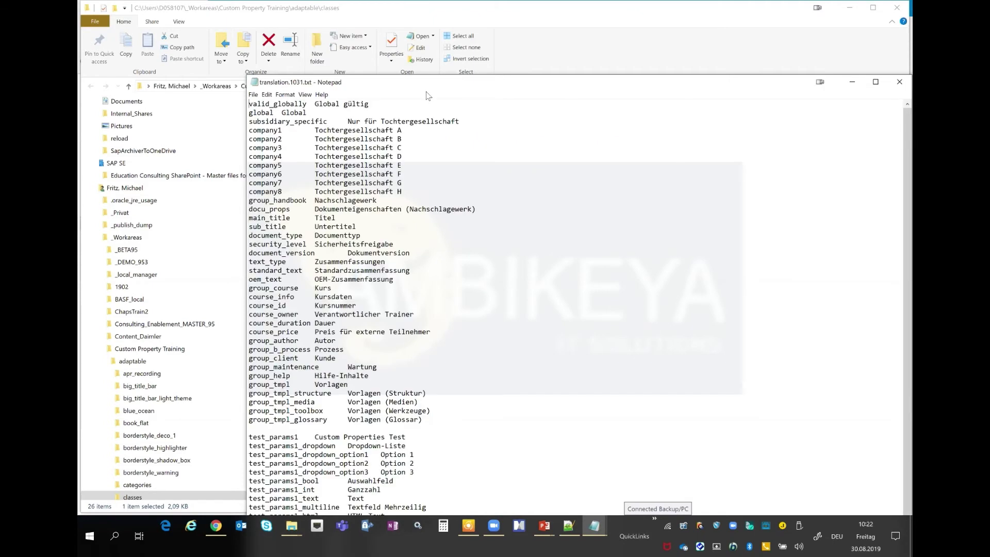
left_click(304, 235)
double_click(257, 237)
left_click(337, 236)
double_click(337, 236)
left_click(315, 244)
left_click(399, 246, "shift")
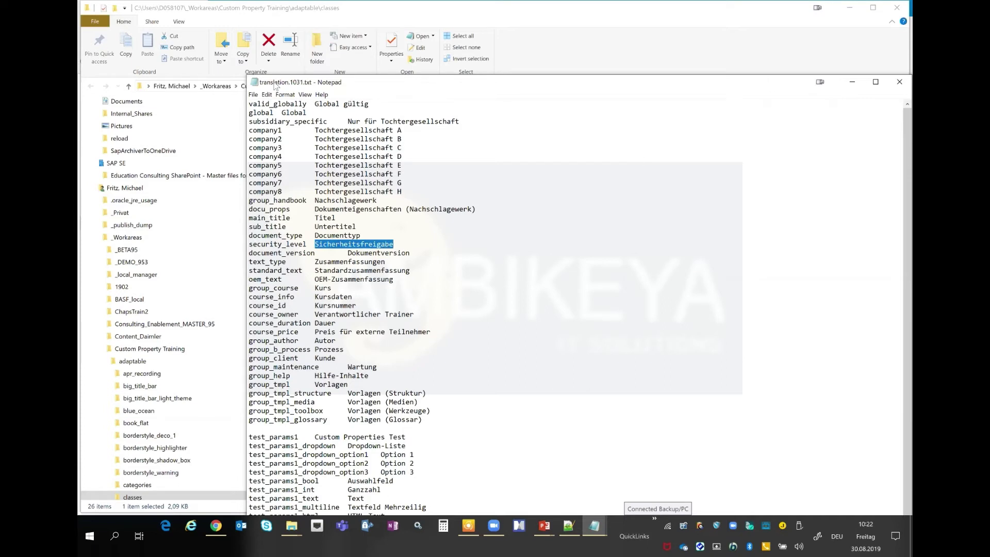
left_click(900, 82)
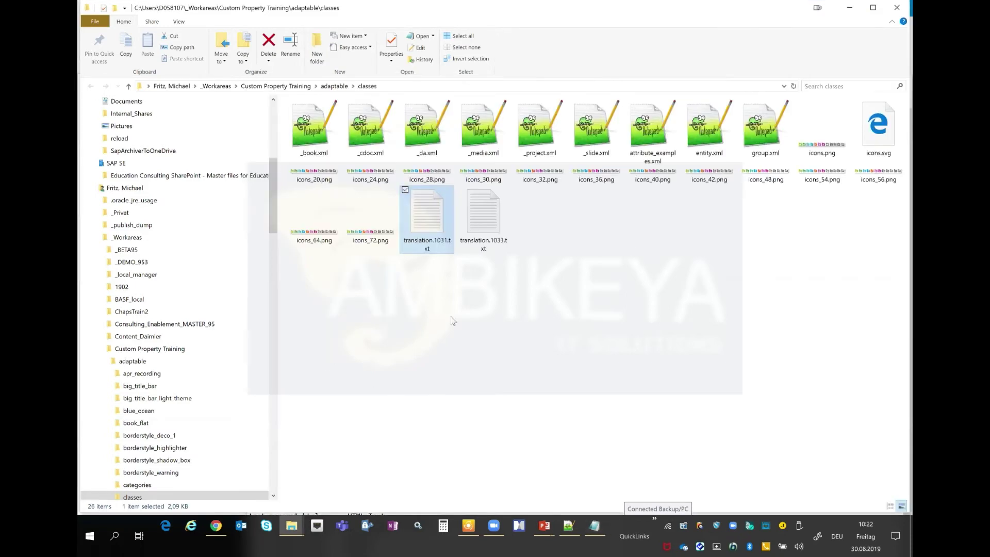
- Switch back to the SAP Enable Now workarea and check the secondary language in the Producer's general settings
key("alt+Tab")
key("alt+Tab")
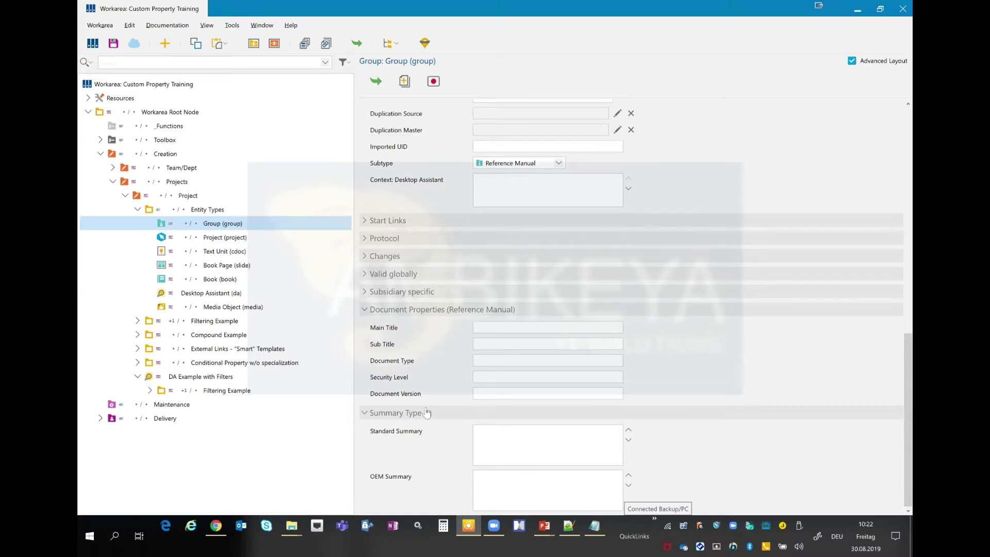
left_click(232, 26)
left_click(254, 40)
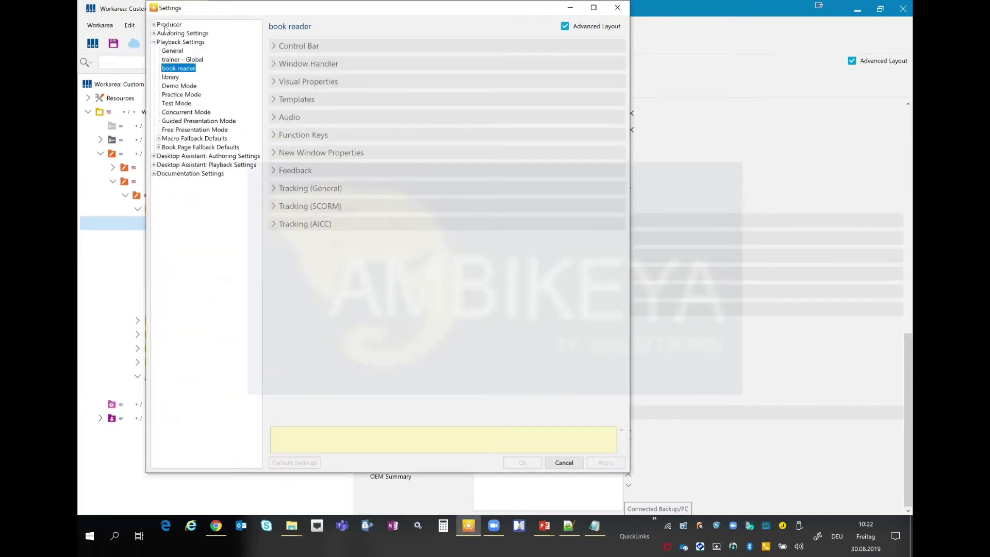
left_click(153, 25)
left_click(172, 33)
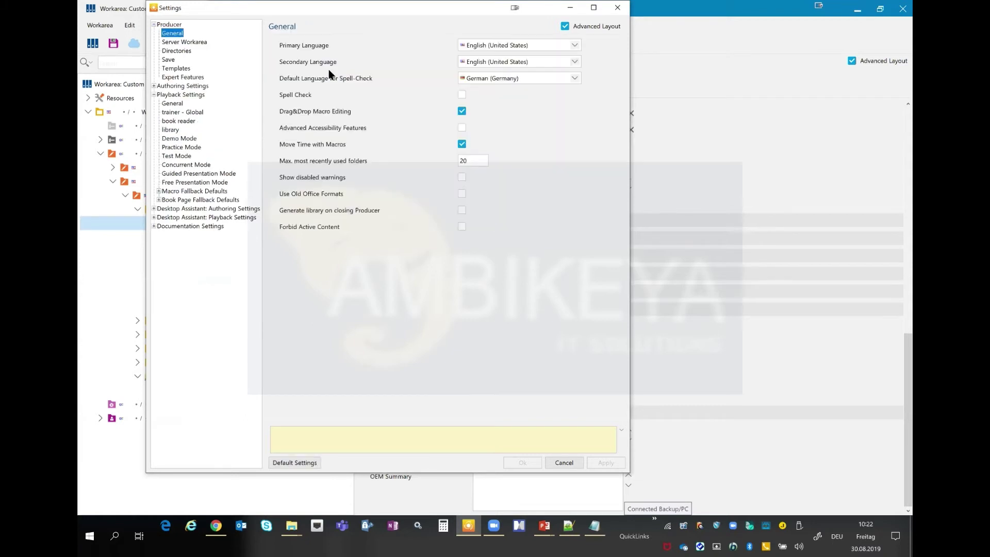
left_click(324, 78)
left_click(315, 63)
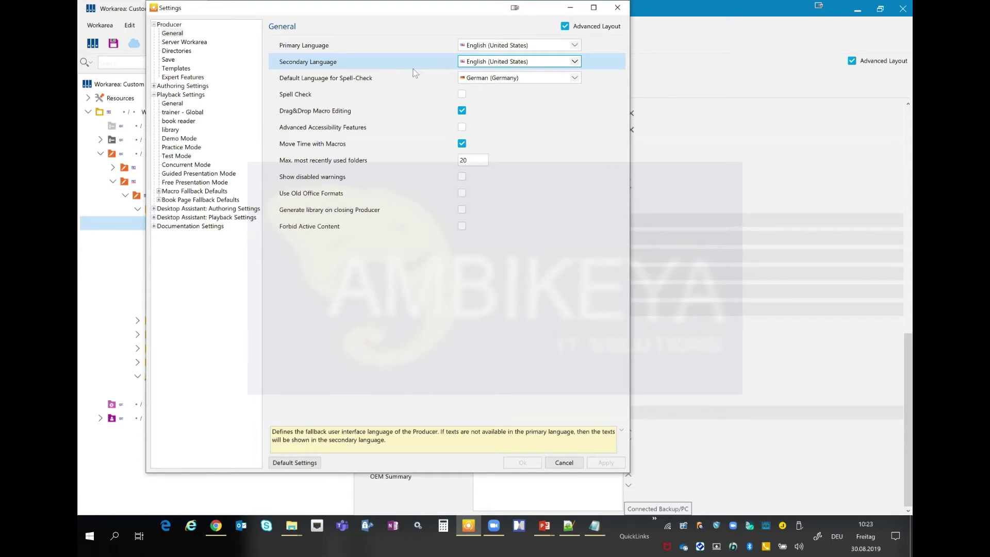
- Review the available primary languages and the secondary language setting, and close the settings without changes
left_click(488, 45)
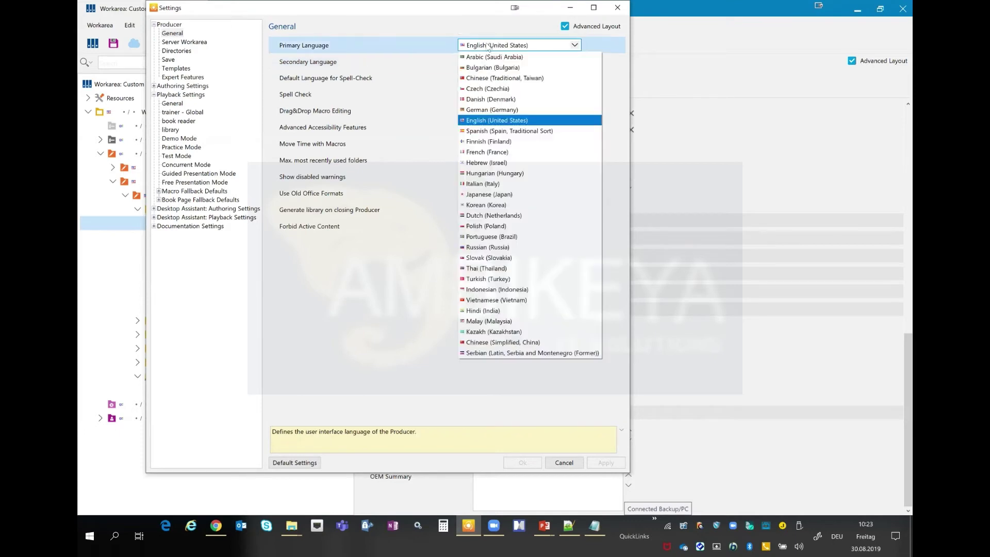
left_click(409, 51)
left_click(387, 60)
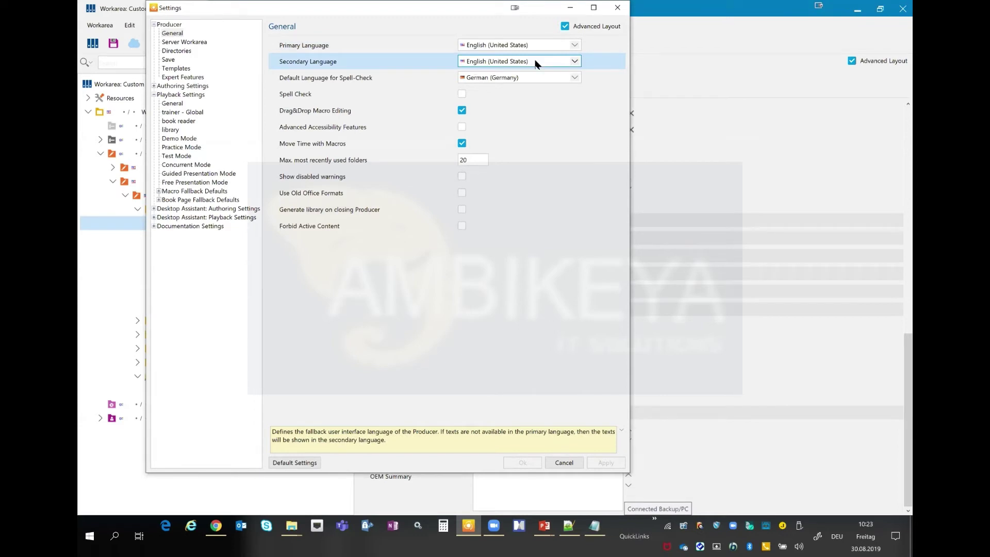
left_click(529, 46)
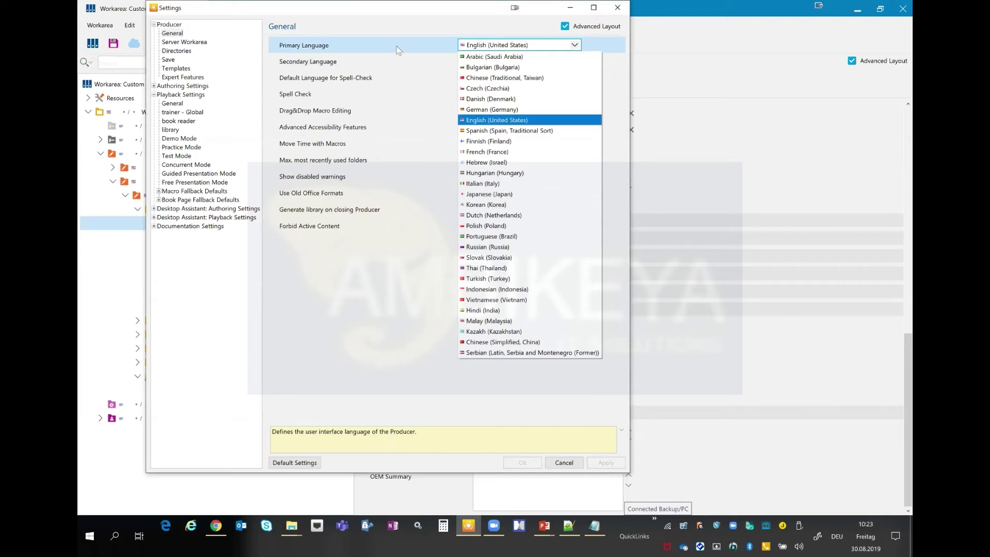
left_click(399, 63)
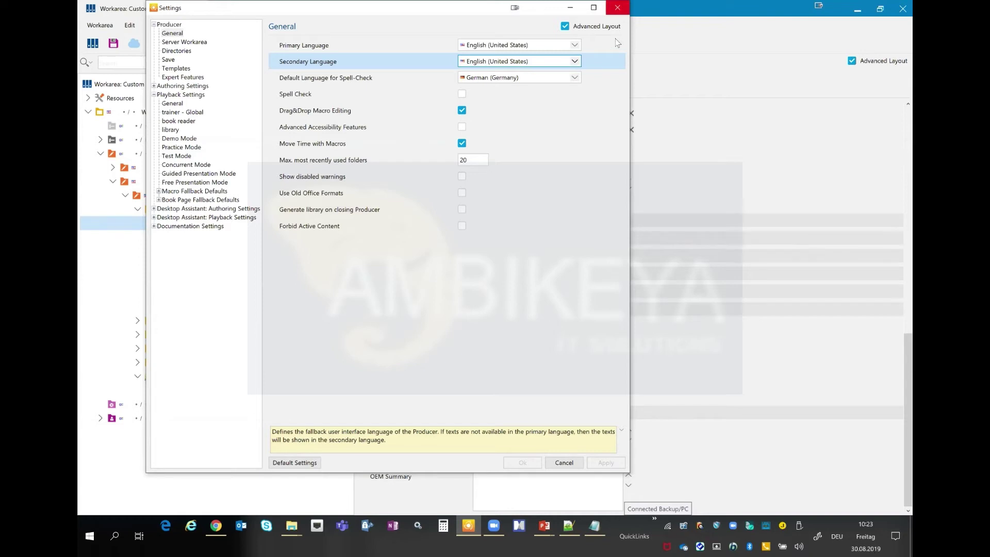
left_click(617, 8)
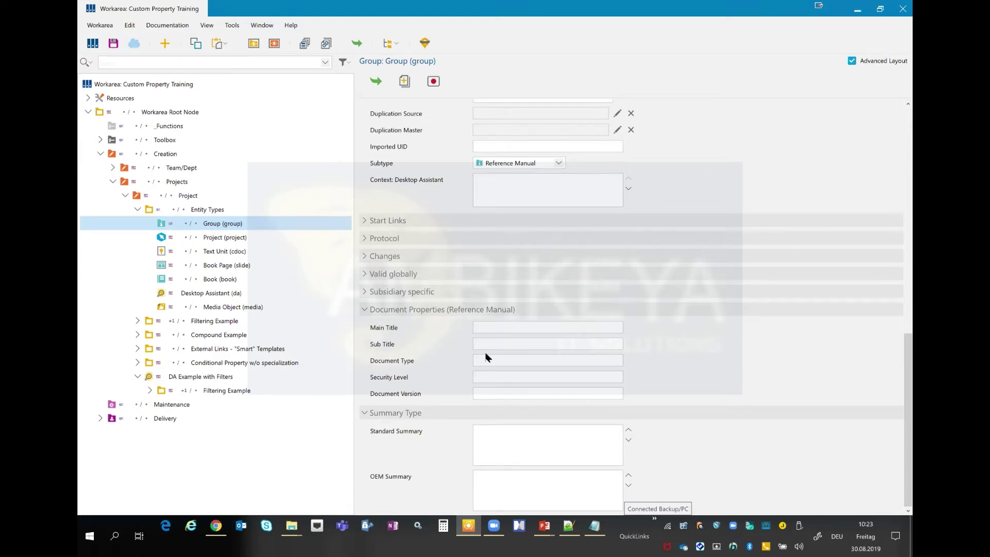
- Set the subtype of Group (group) to "-" and collapse the Entity Types group
left_click(559, 164)
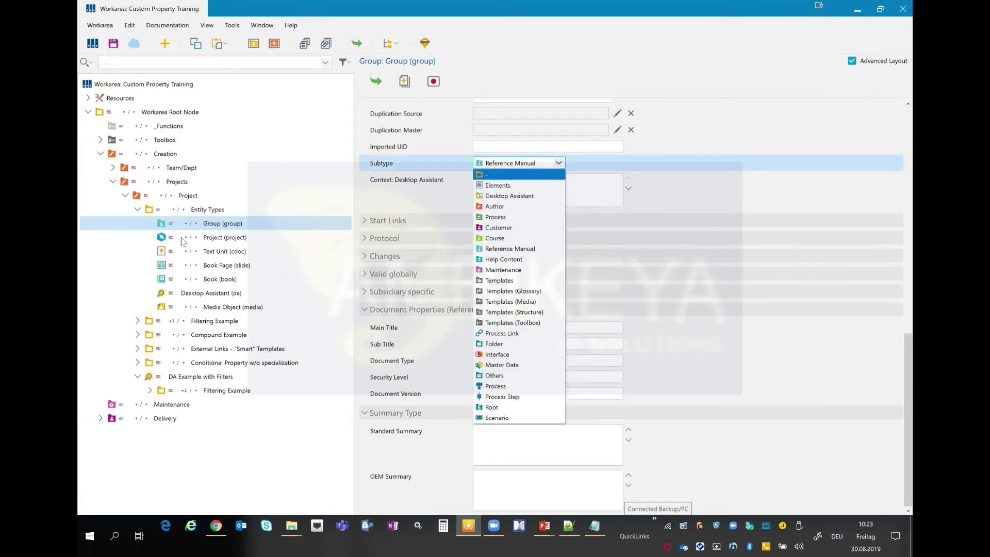
left_click(137, 209)
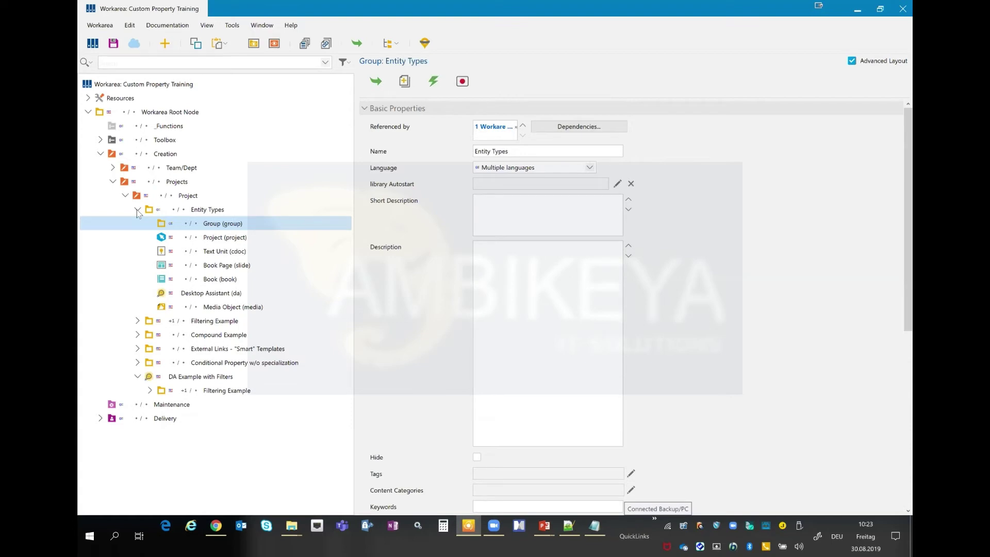
- Expand the Compound Example group and select its Handbook group
left_click(139, 238)
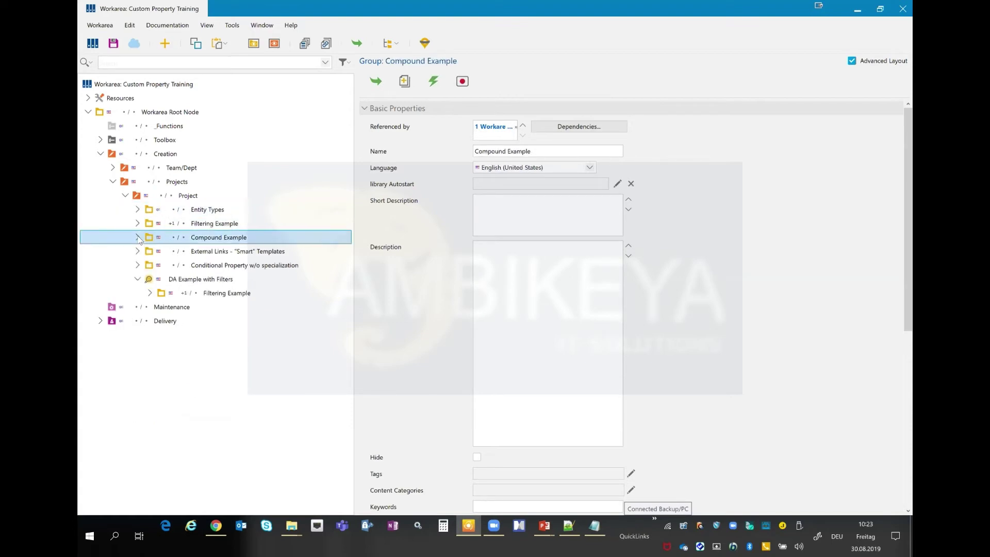
left_click(137, 238)
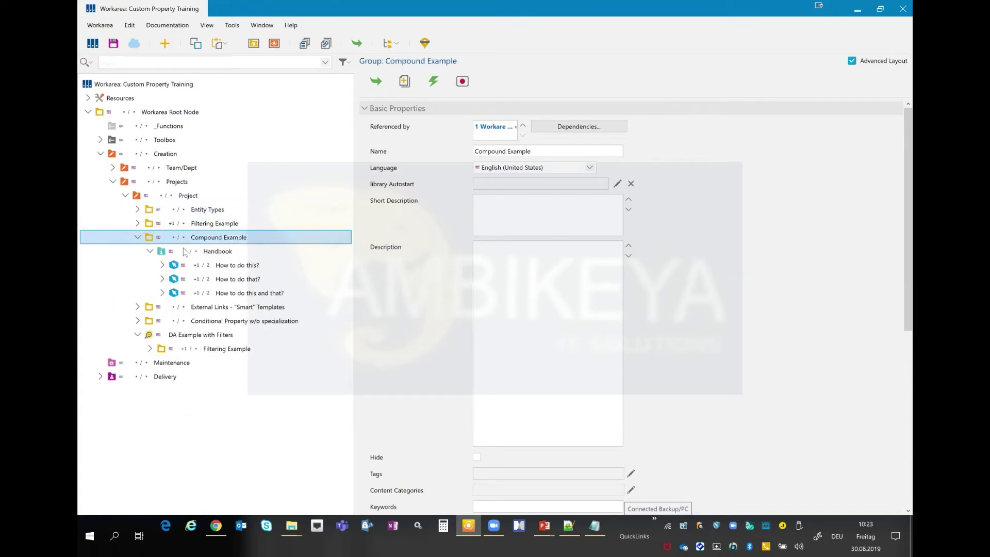
left_click(208, 252)
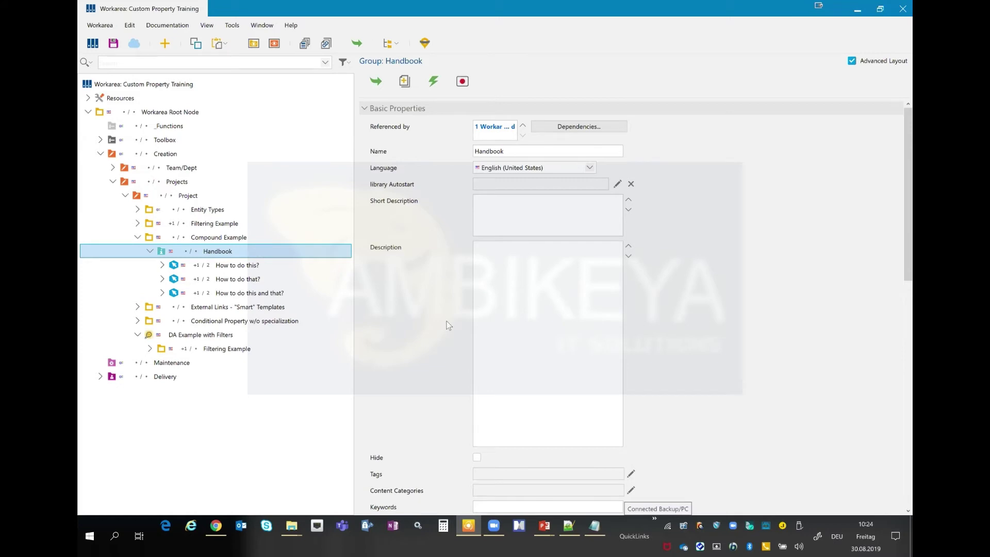
- Review Handbook's Main Title under Document Properties (Reference Manual) and edit the end of its Sub Title
scroll(448, 325, "down", 8)
scroll(448, 324, "down", 12)
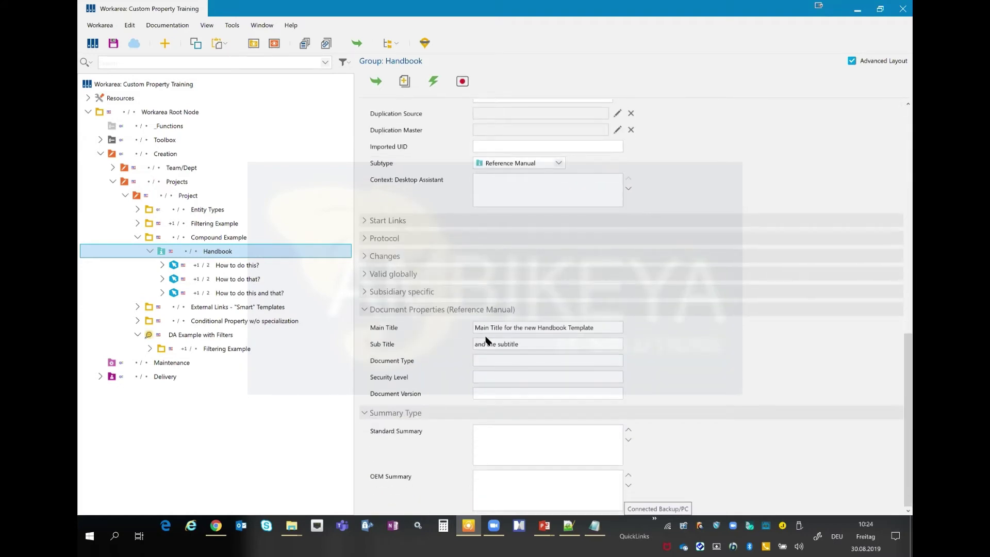
left_click(594, 328)
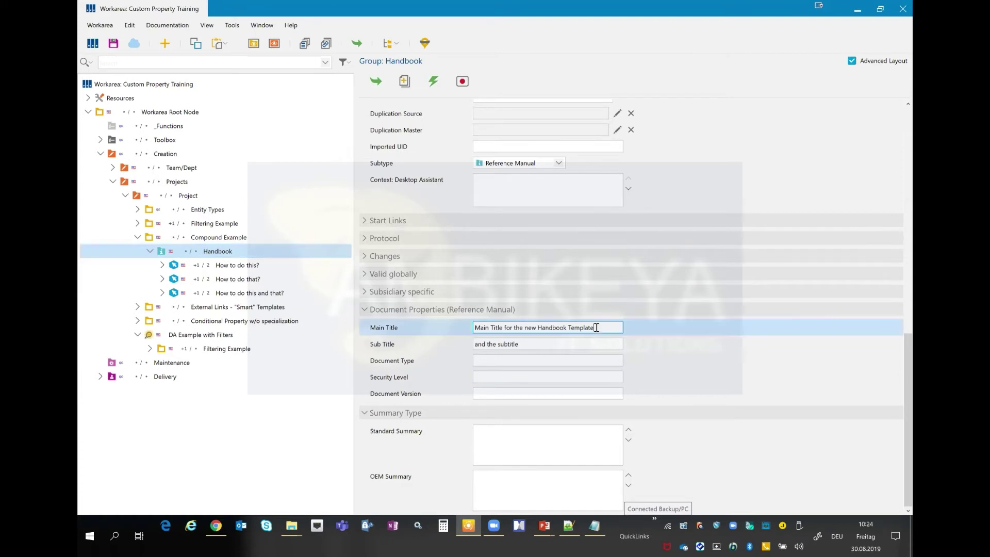
left_click(529, 342)
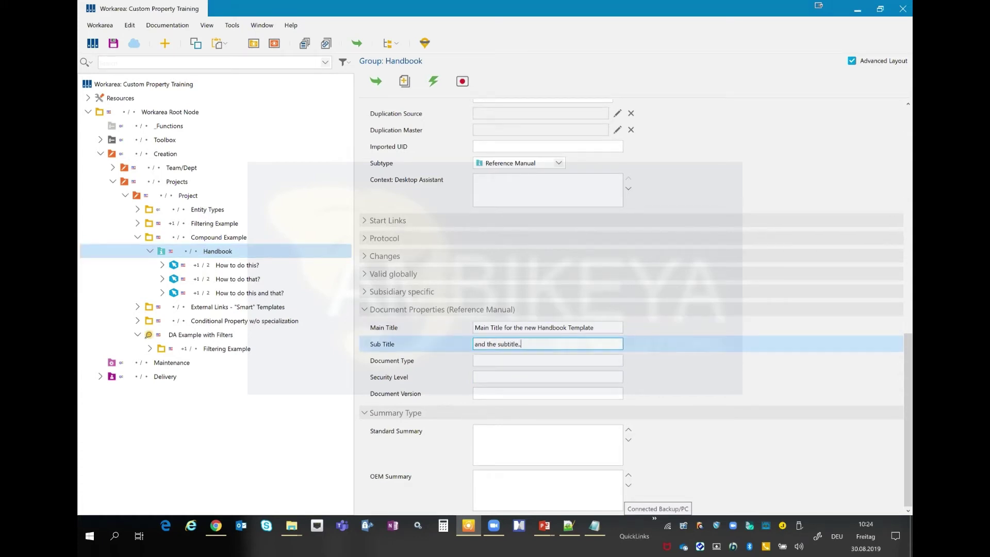
- Set the Handbook's document type to "Training Manual", security level to "Strictly Confidential" and document version to 1
left_click(498, 359)
type("Training")
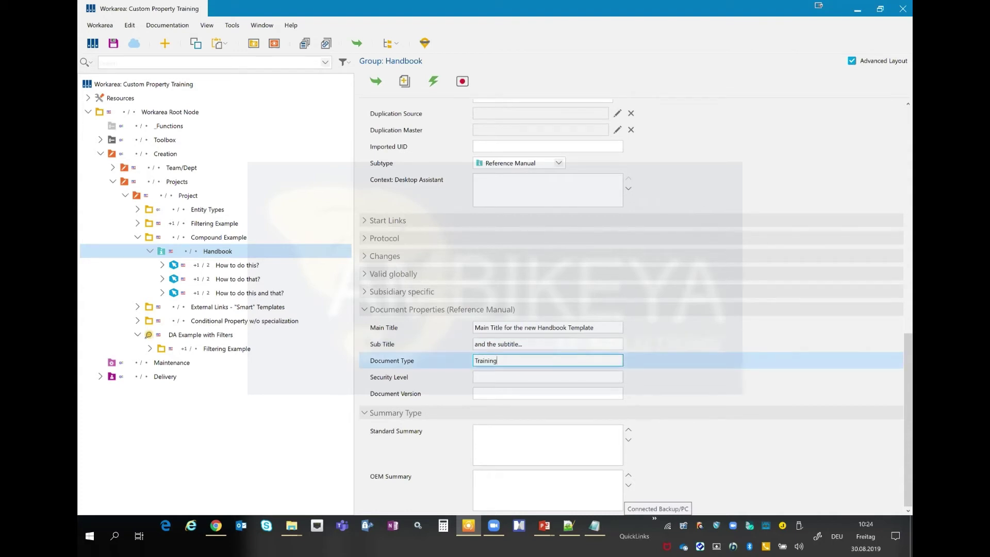
type(" Mnaanual")
left_click(490, 377)
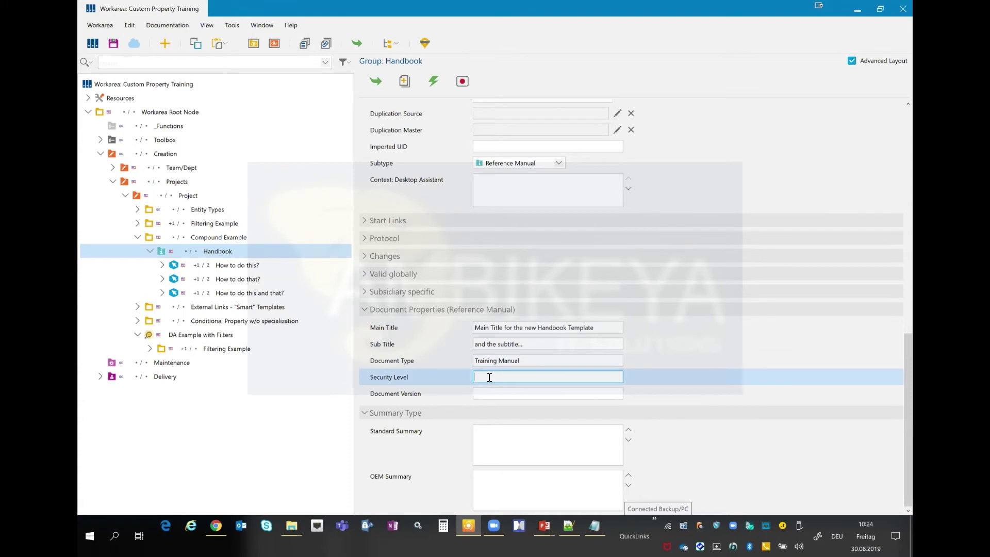
type("Strictly Confidential")
left_click(492, 391)
type("1")
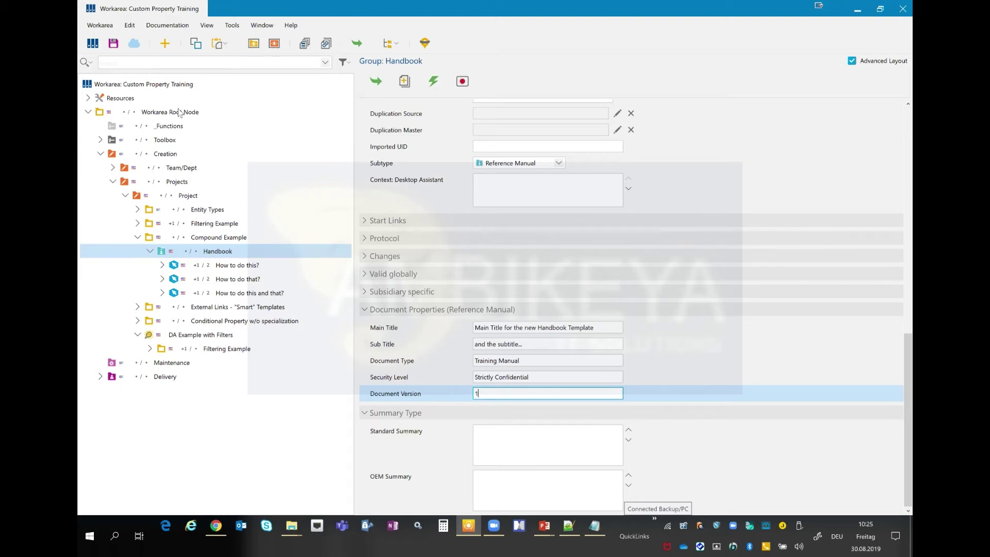
- Find the SAP - Single Document with Title template under the Documentation Style resource and check its file name
left_click(88, 98)
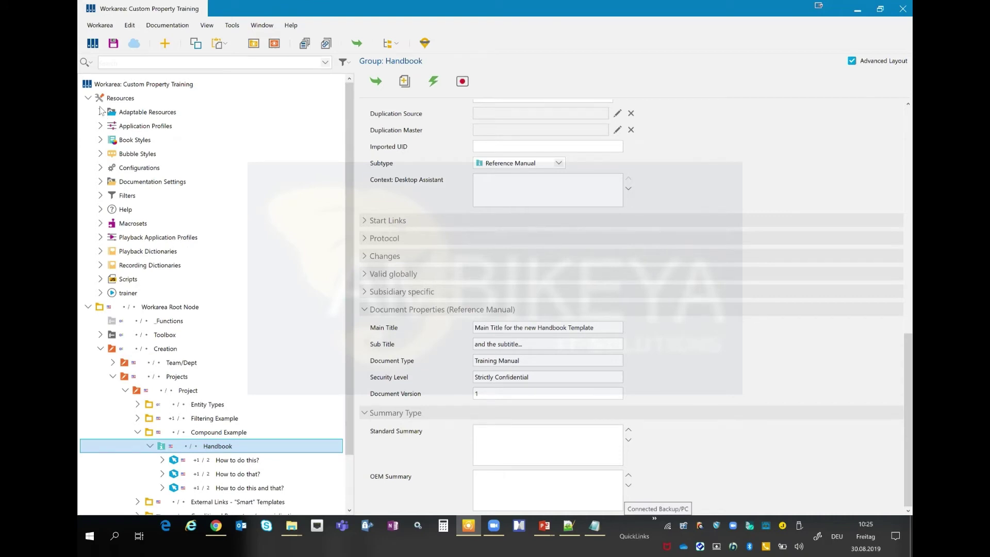
left_click(100, 112)
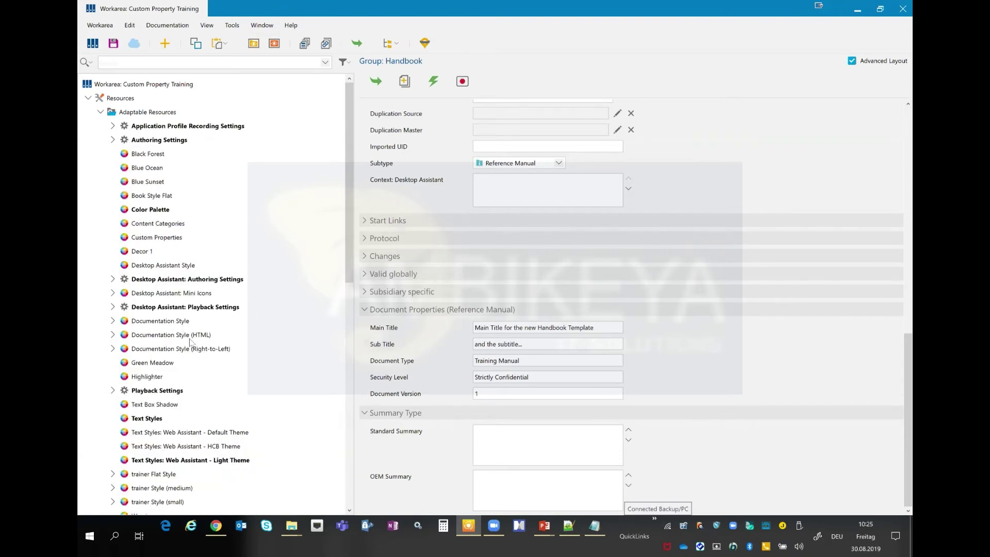
scroll(187, 245, "down", 3)
left_click(174, 211)
left_click(112, 209)
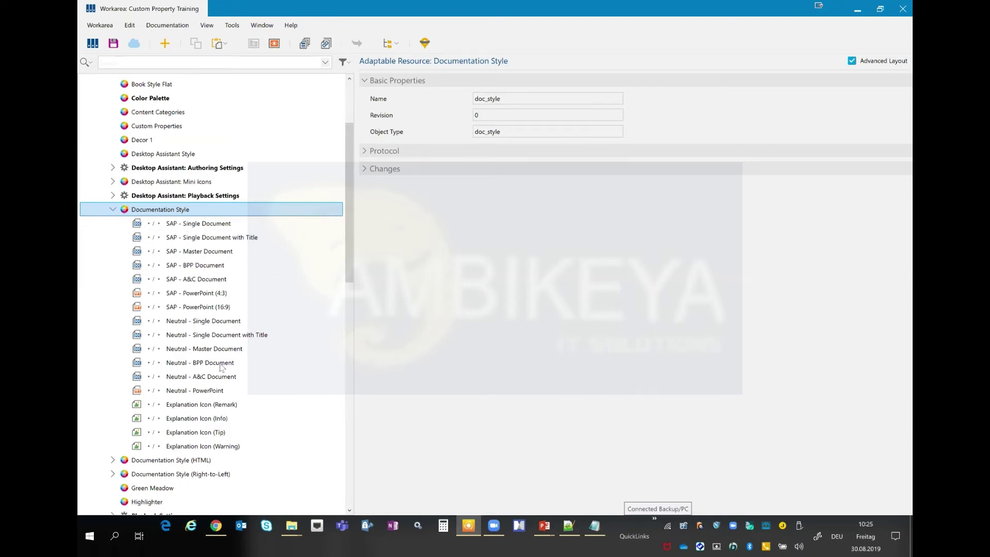
left_click(235, 239)
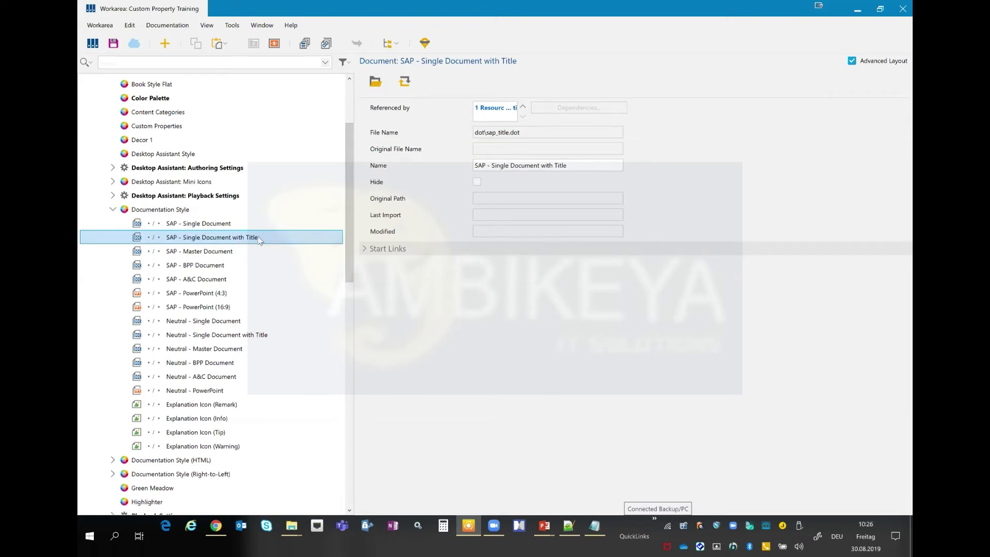
left_click(486, 132)
left_click(529, 132, "shift")
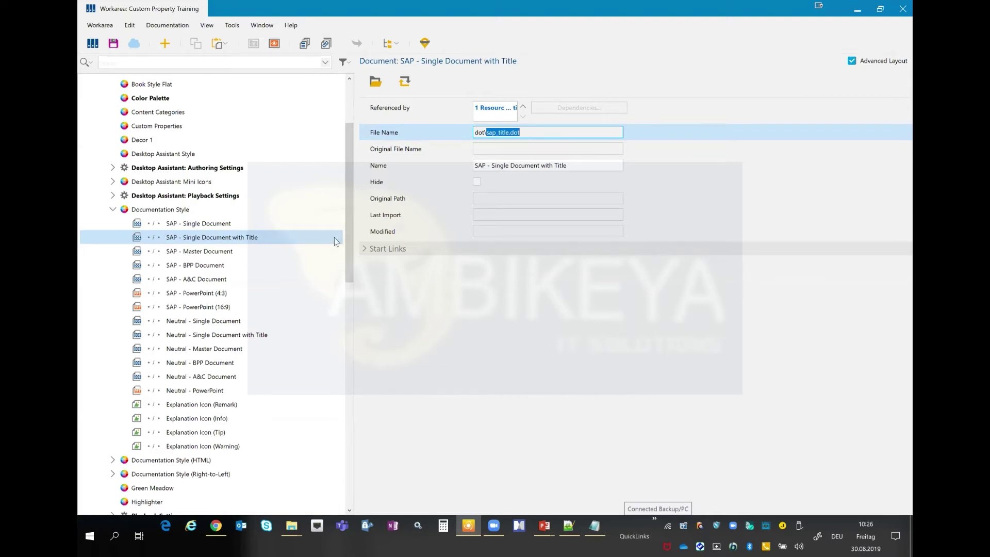
- Collapse Documentation Style and view the Compound Document documentation settings to check which template they use
left_click(112, 210)
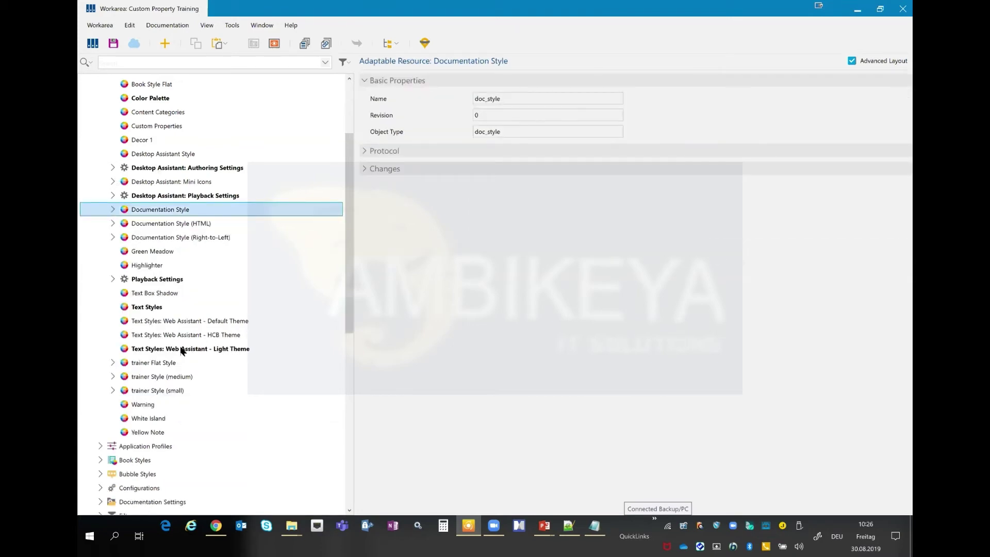
scroll(181, 351, "down", 9)
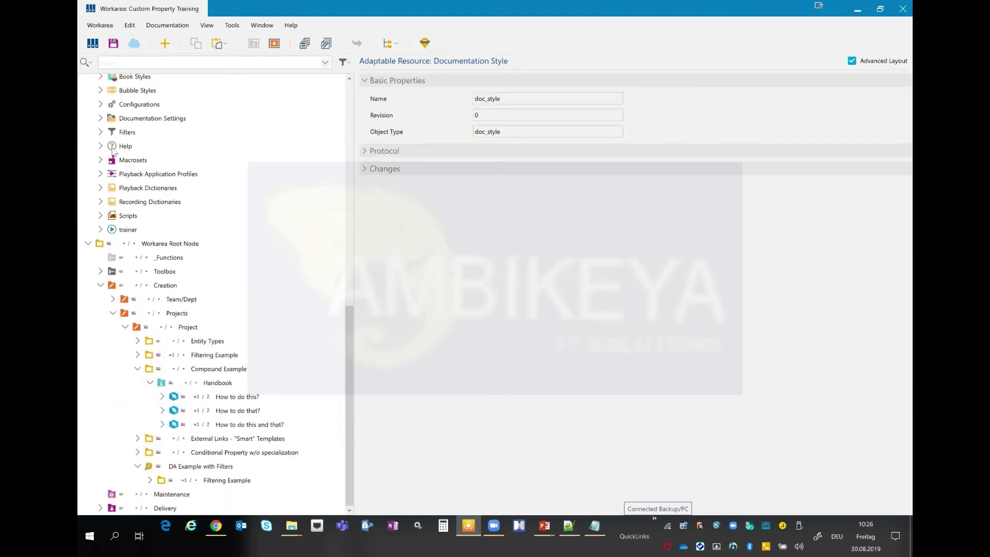
left_click(100, 118)
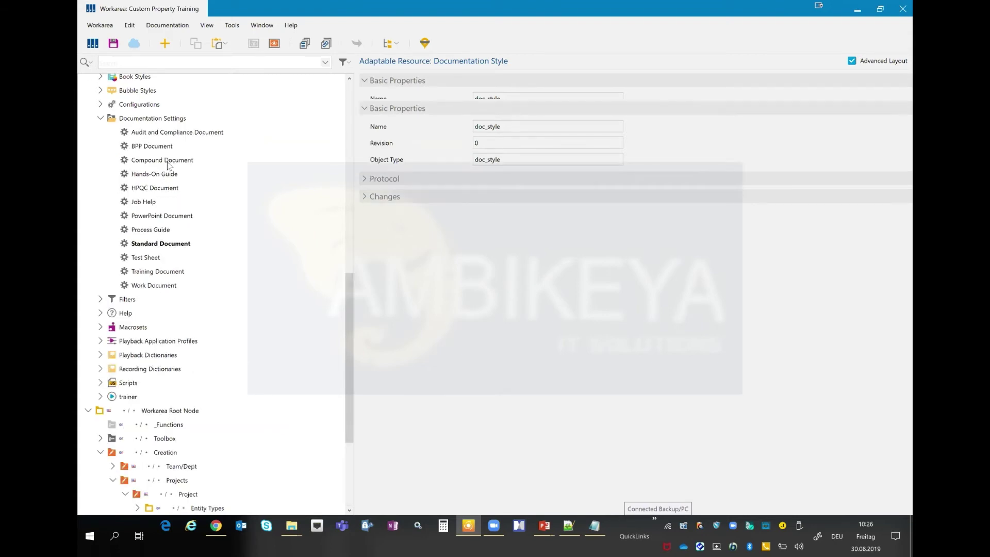
left_click(168, 163)
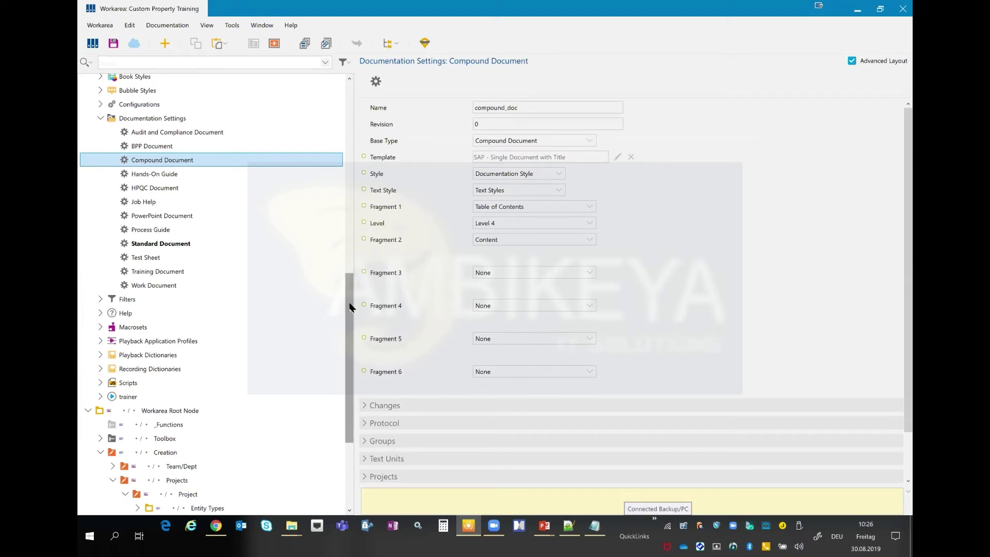
- Open the Documentation Style resource's folder in File Explorer and go into its dot subfolder
left_click_drag(350, 307, 348, 106)
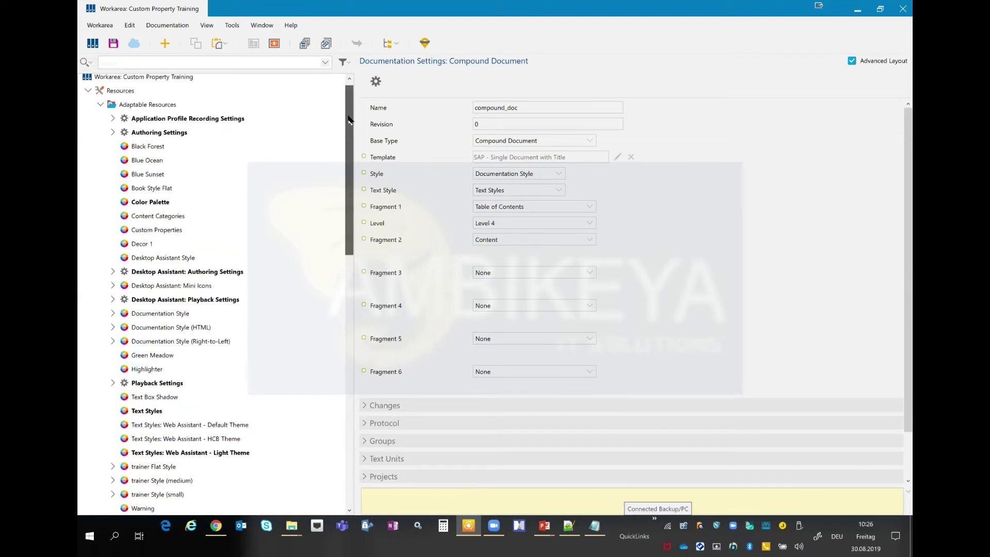
left_click(113, 314)
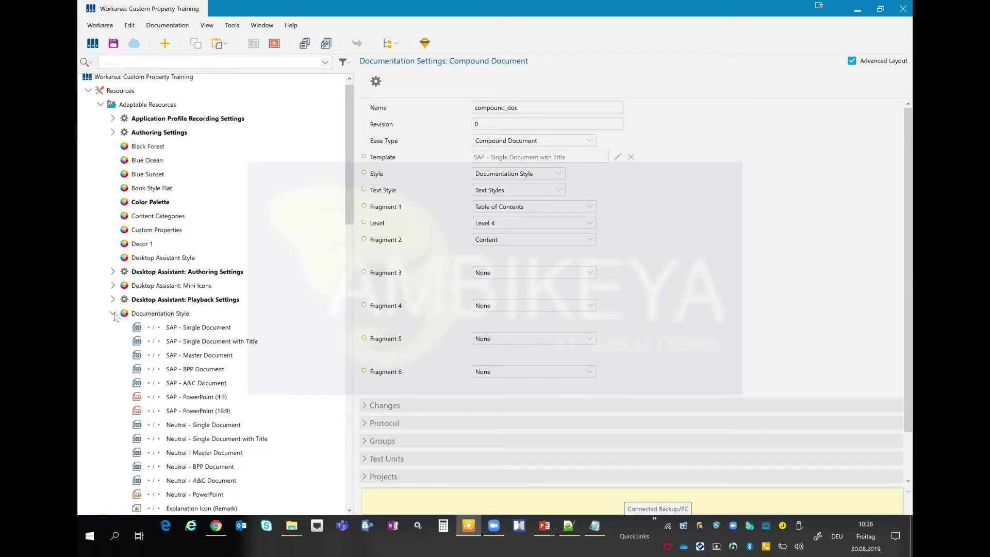
scroll(154, 317, "down", 4)
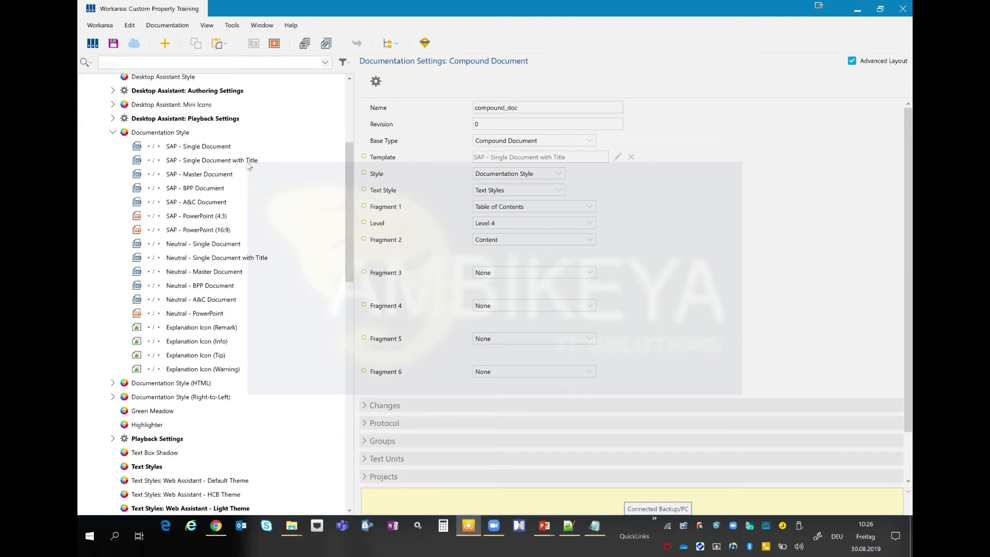
left_click(175, 134)
right_click(176, 135)
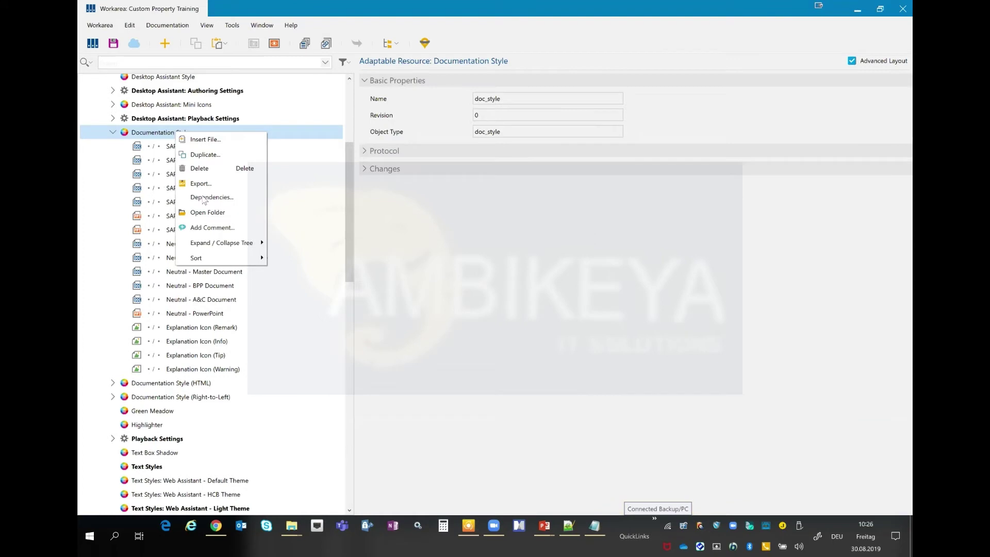
left_click(208, 213)
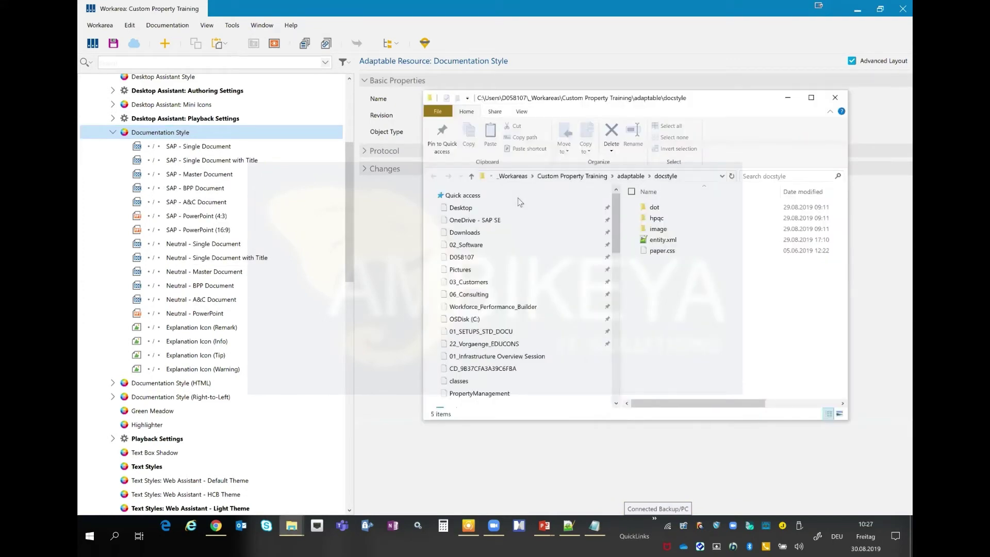
double_click(662, 207)
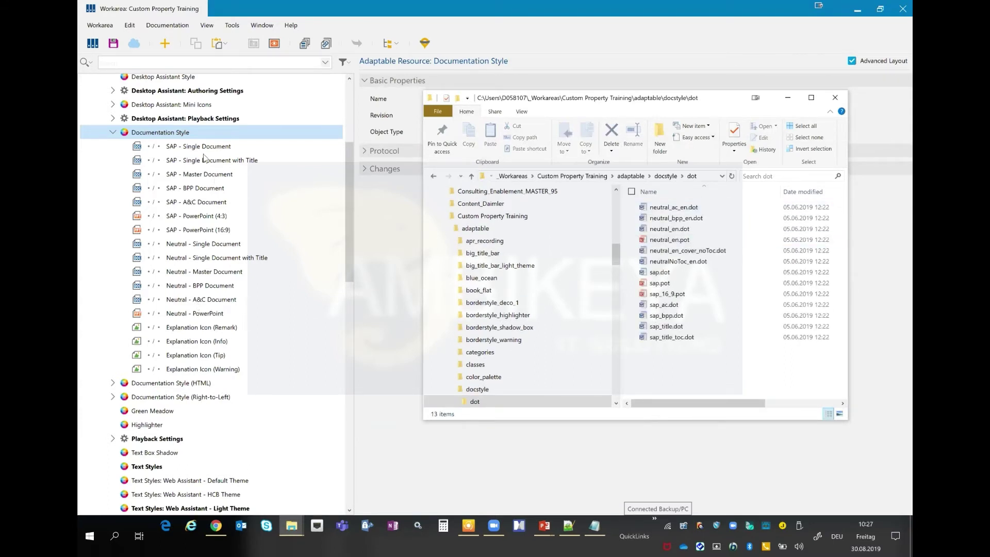
- Copy the sap_title.dot template file from the dot folder to the Desktop
left_click(746, 218)
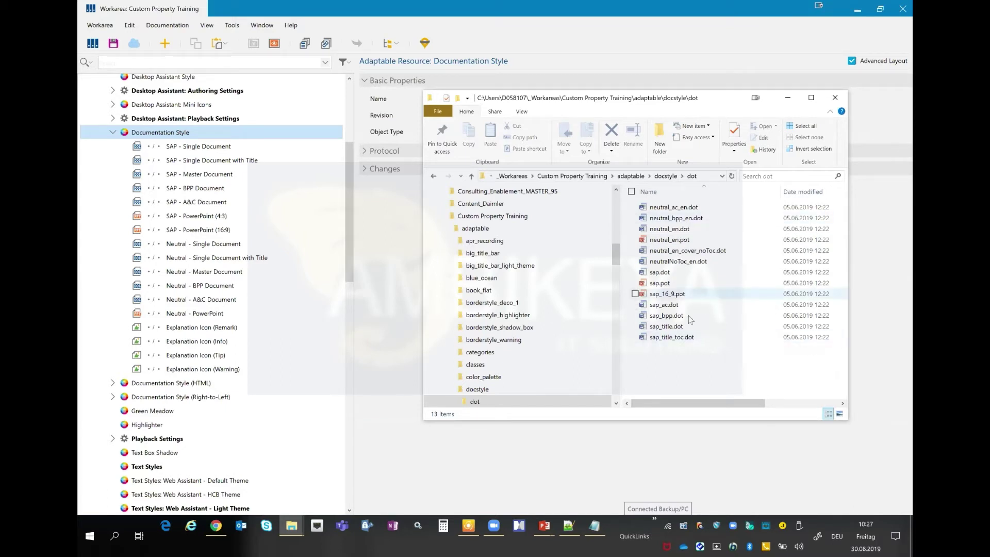
left_click(669, 327)
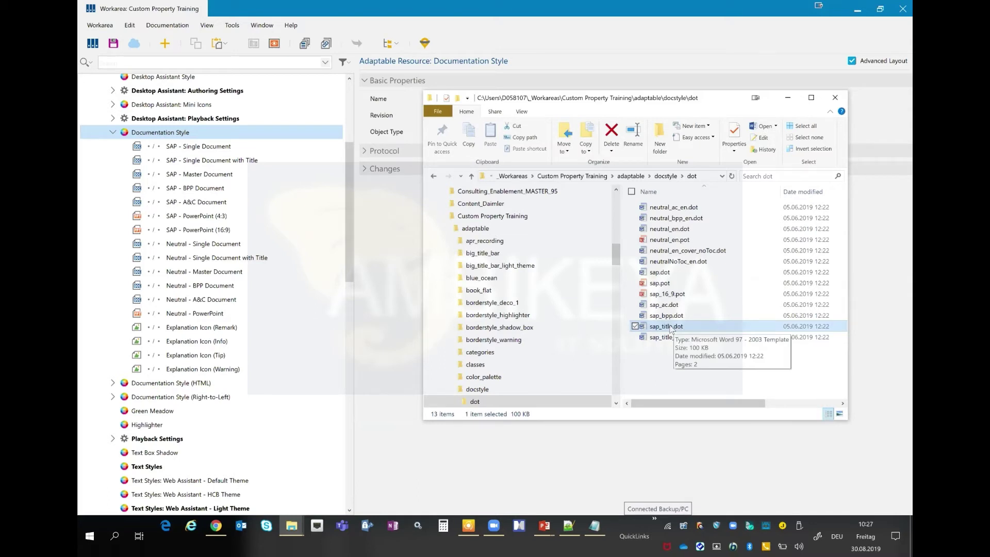
left_click_drag(615, 254, 608, 197)
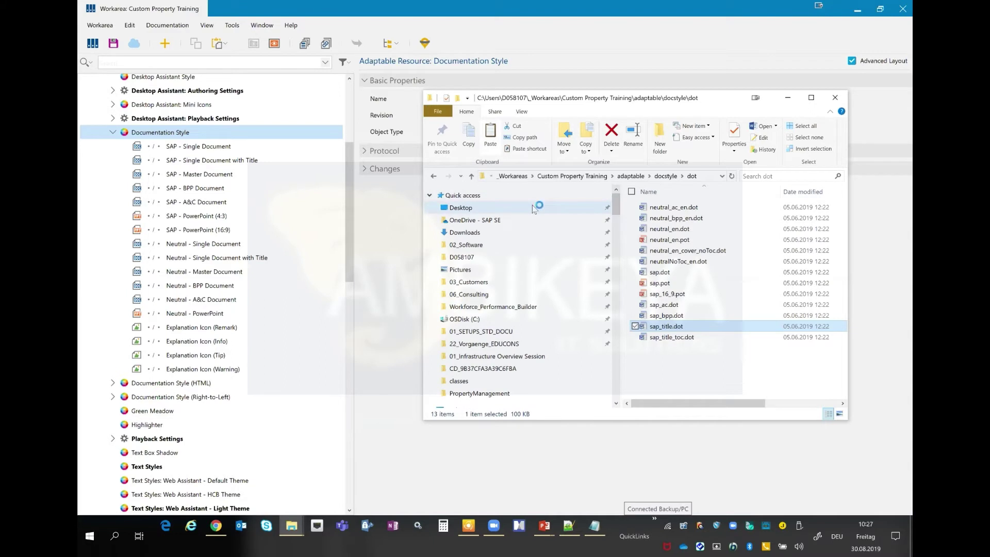
left_click(534, 208)
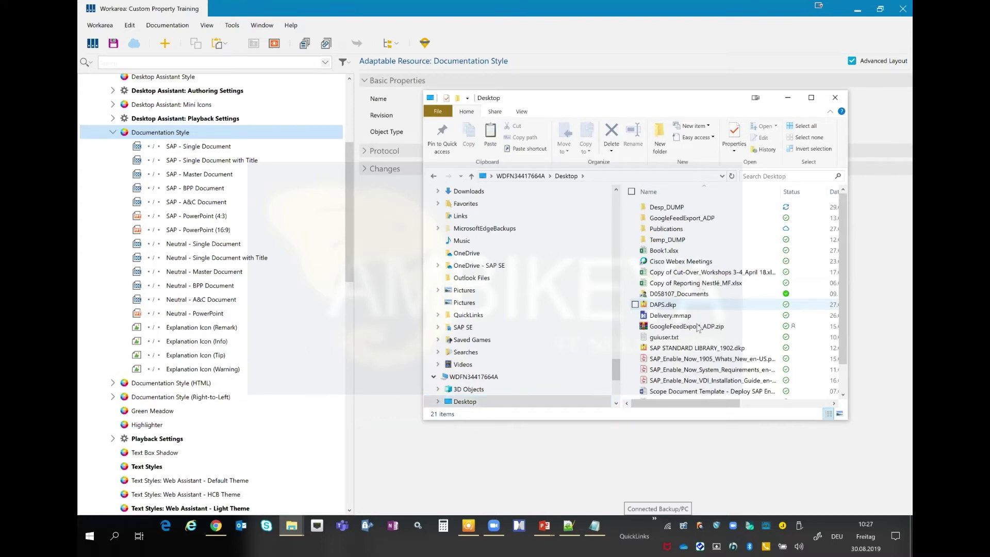
key("ctrl+v")
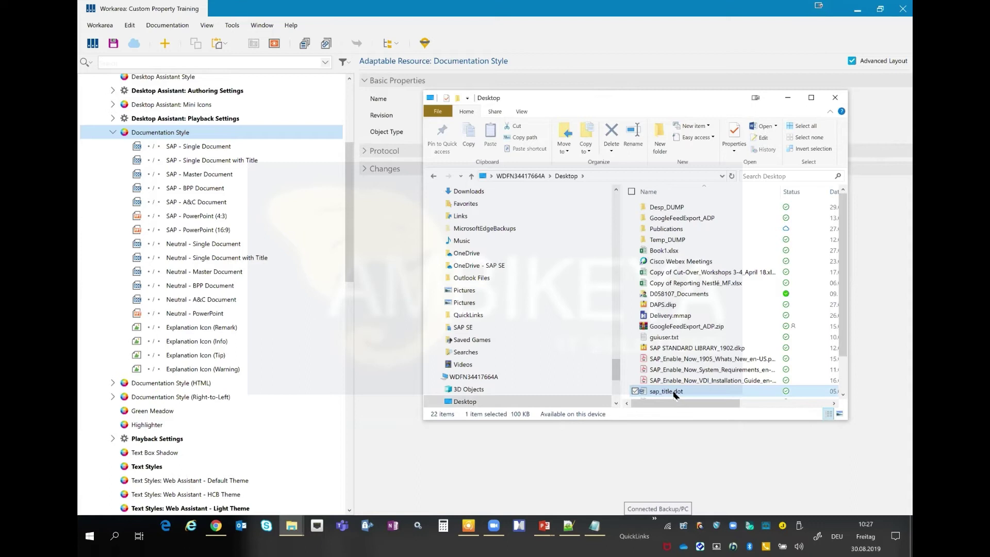
- Open the Desktop copy of sap_title.dot for editing in Word and examine the Title text on its cover page
right_click(674, 394)
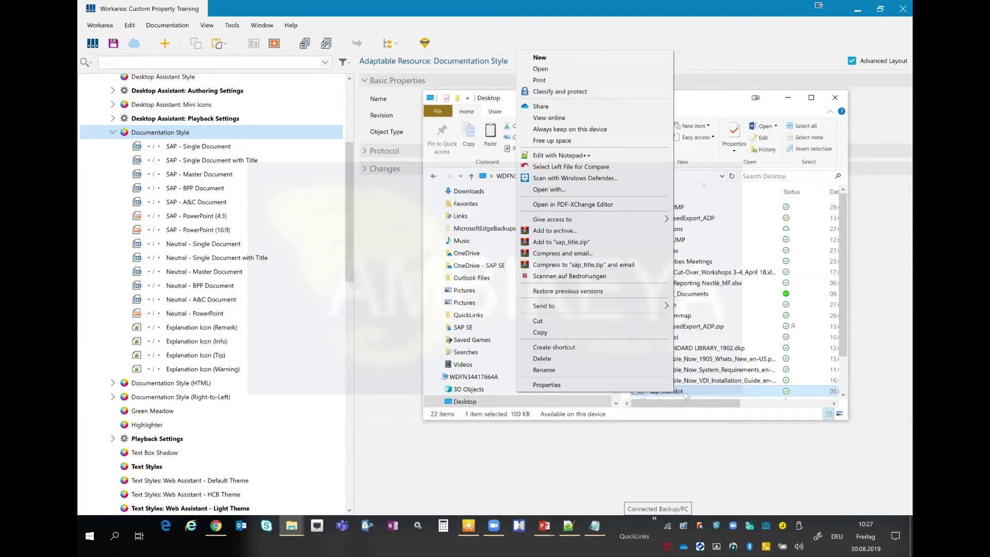
left_click(542, 69)
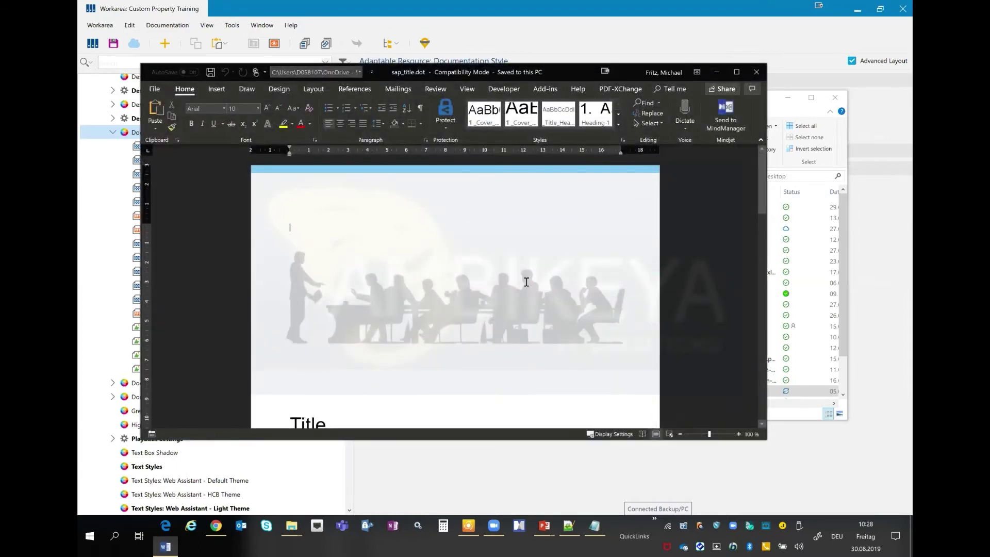
scroll(476, 297, "down", 3)
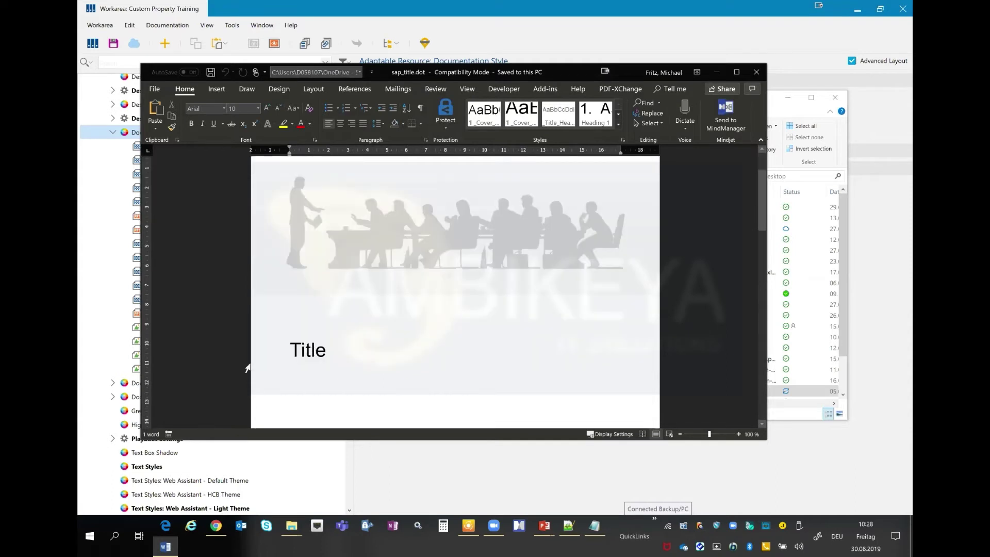
double_click(303, 351)
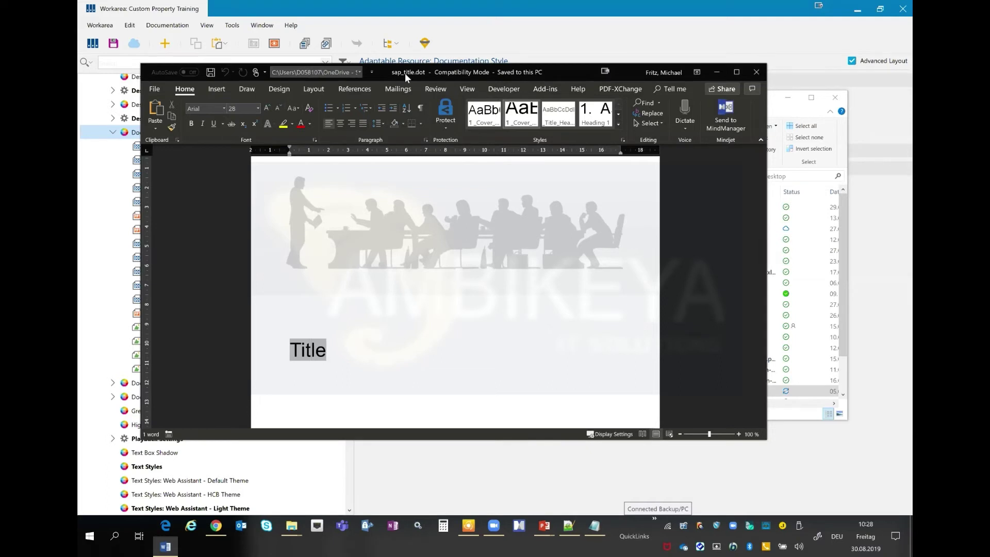
left_click_drag(536, 75, 669, 77)
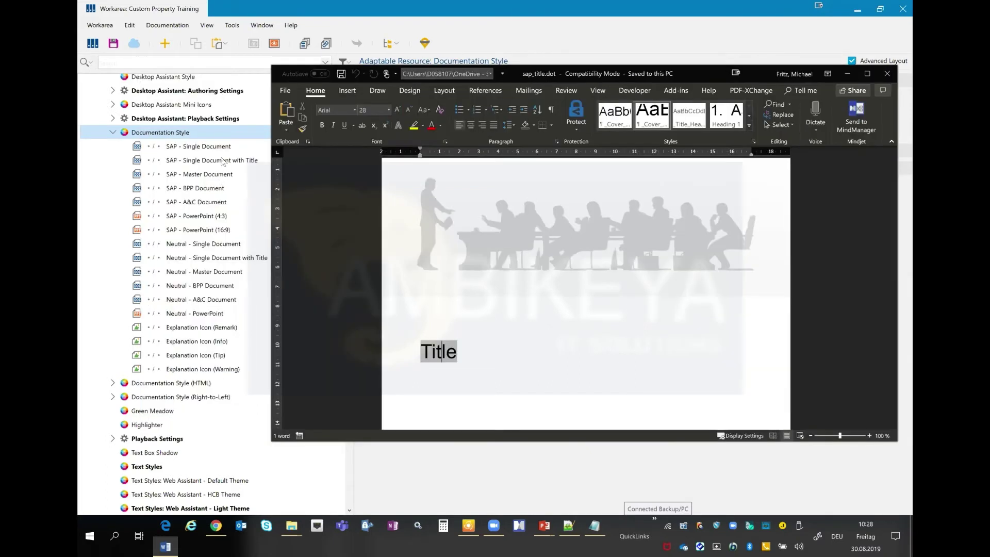
- Return to the workarea and display the Handbook group's Document Properties (Reference Manual) for comparison with the Word template
left_click(218, 132)
left_click_drag(348, 185, 350, 410)
left_click(218, 391)
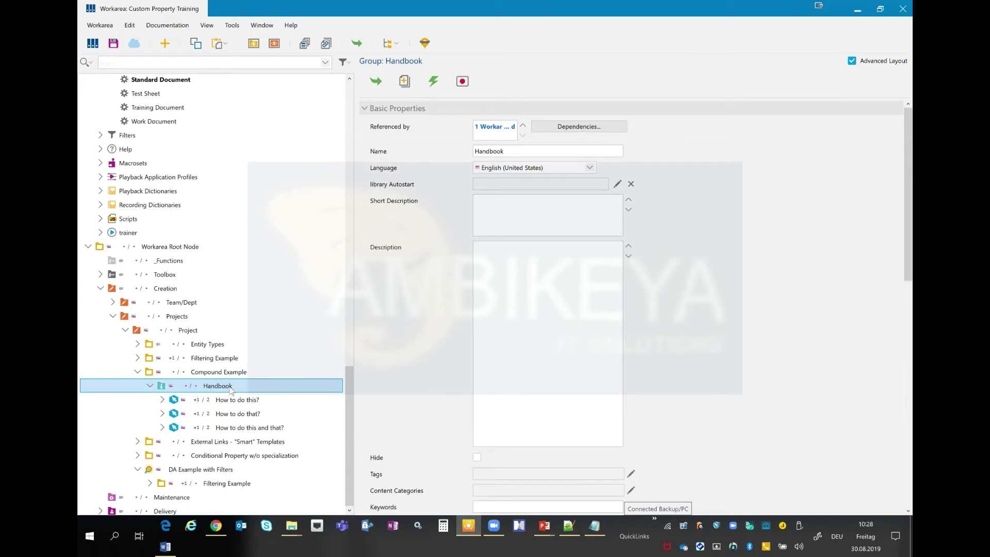
key("alt+Tab")
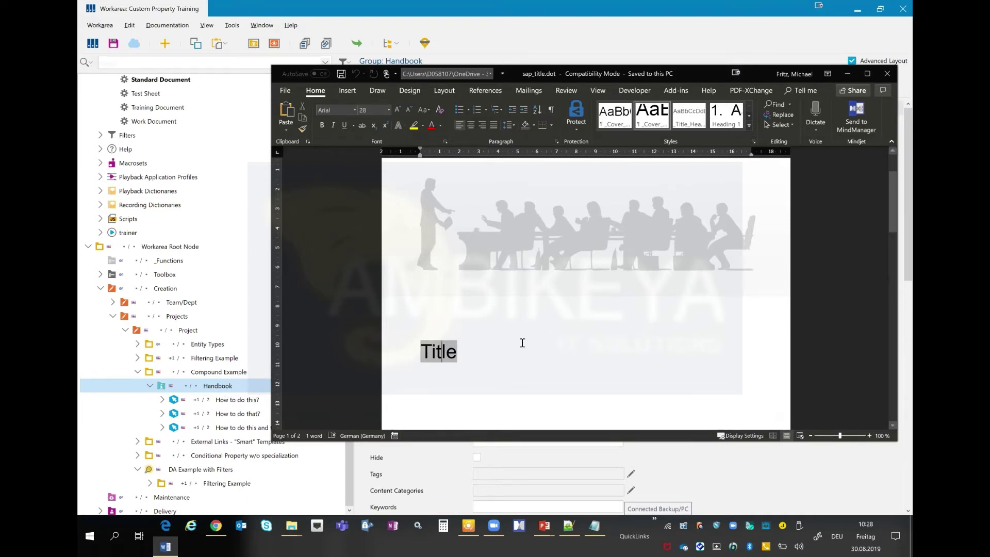
scroll(484, 285, "down", 3)
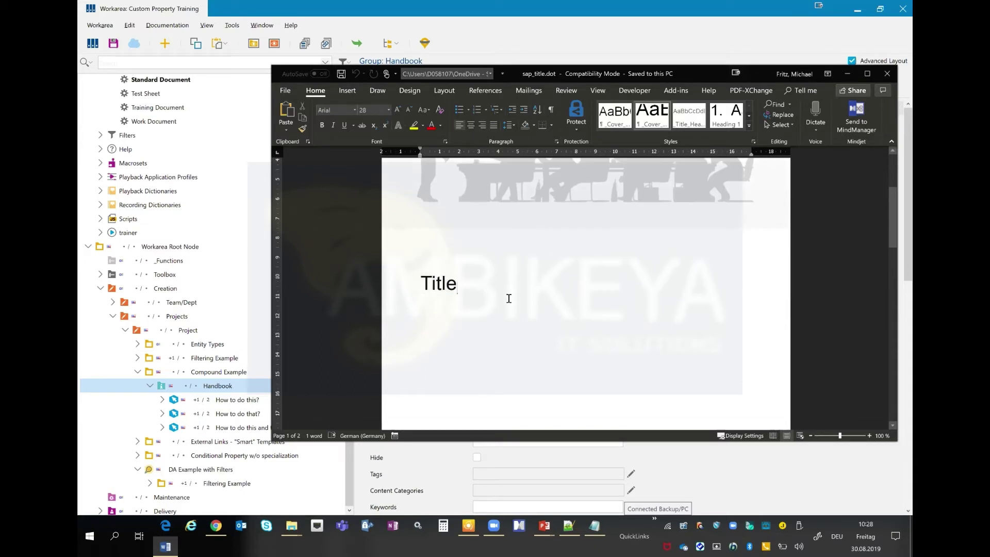
key("alt+Tab")
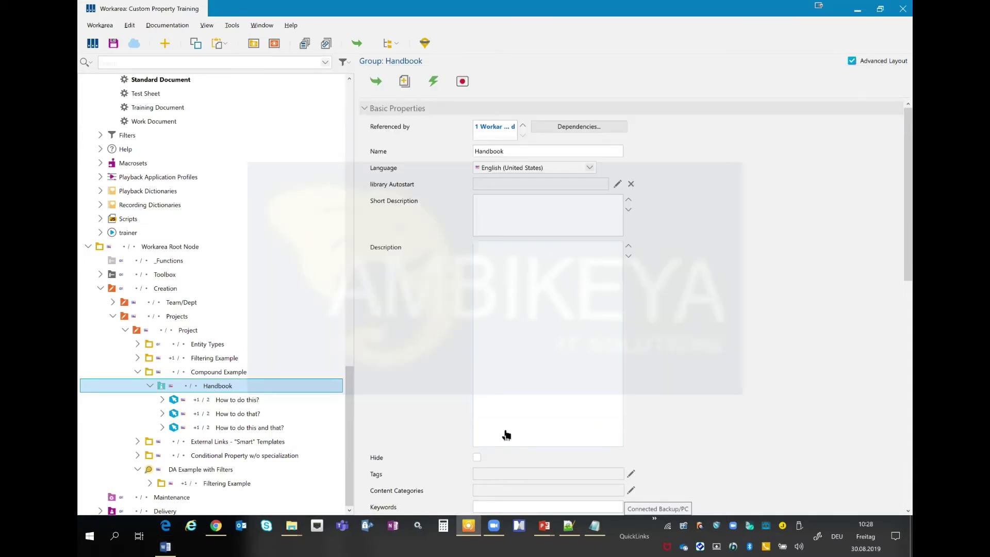
scroll(506, 436, "down", 10)
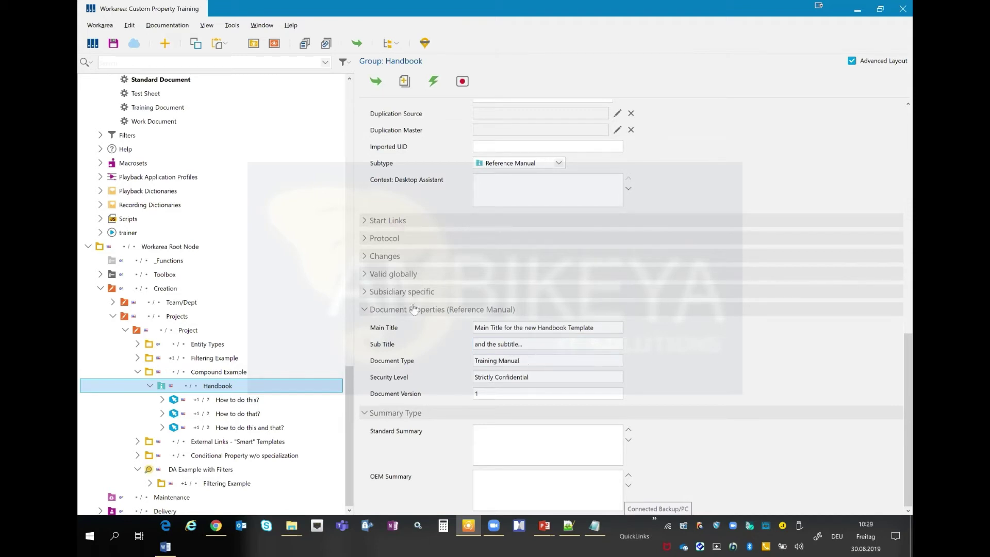
- Switch to Word and place the sap_title.dot window beside the Handbook's document property names
key("alt+Tab")
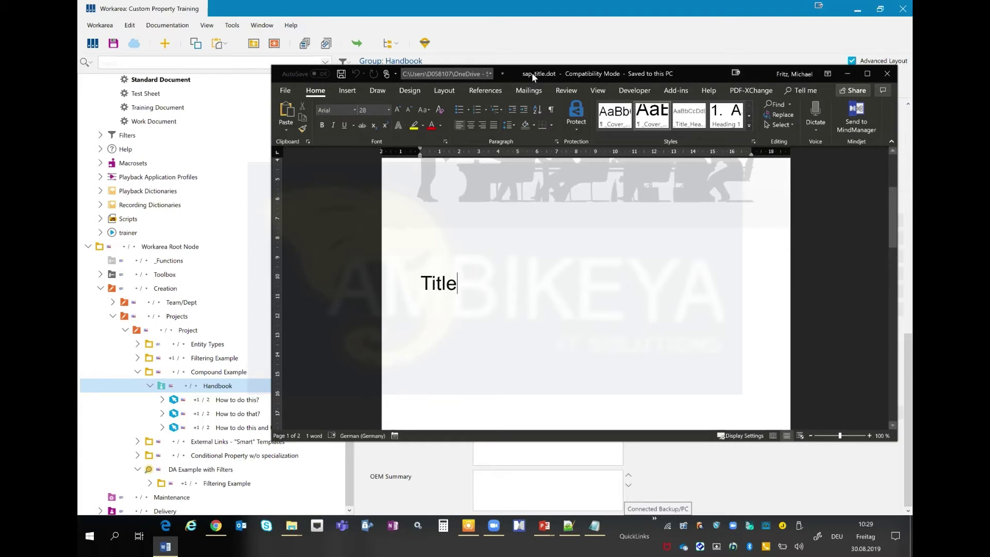
left_click_drag(626, 74, 841, 86)
left_click_drag(759, 85, 769, 8)
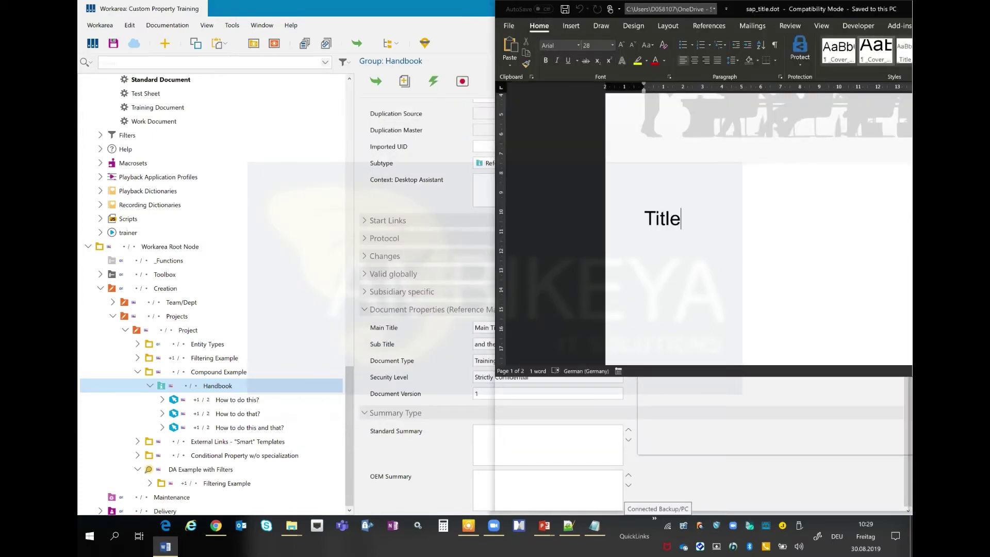
- Place the sap_title.dot window beside group.xml in Notepad++ and go through the docu_props parameter names of group_handbook
key("super+Right")
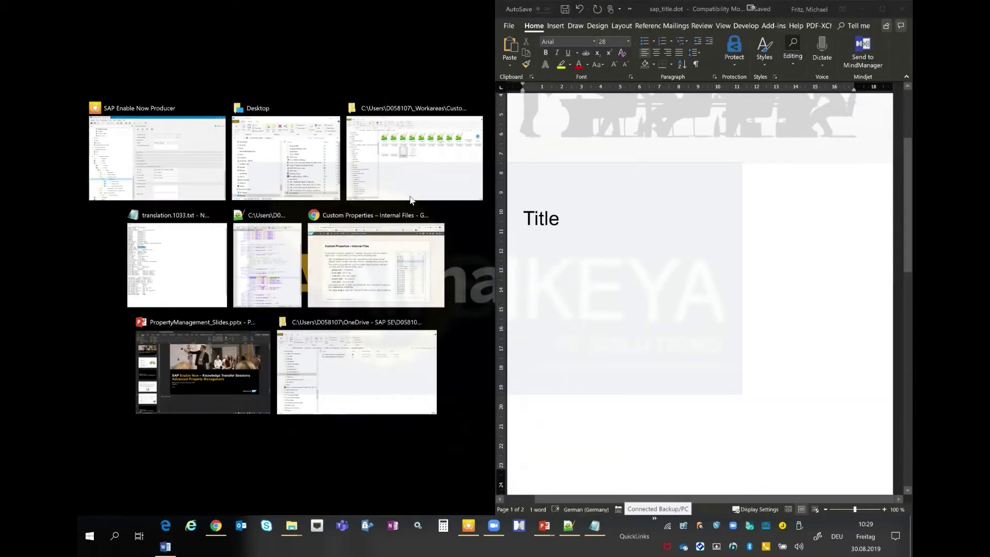
left_click(254, 264)
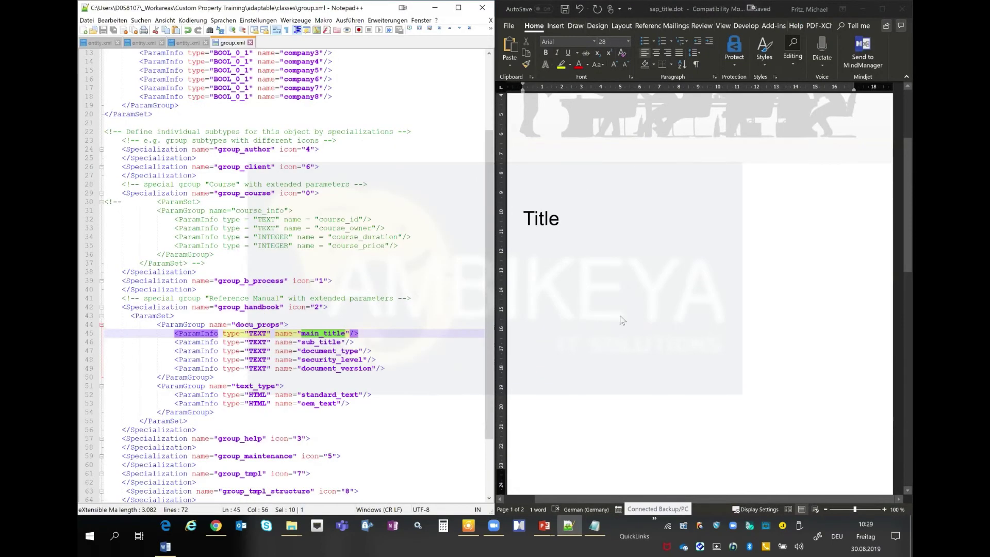
scroll(688, 251, "up", 5)
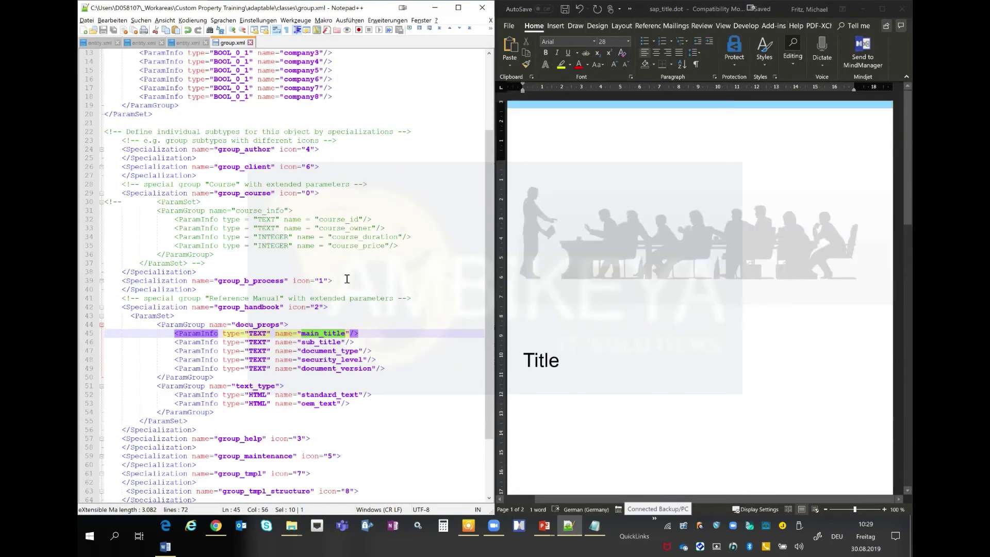
left_click(308, 341)
left_click(312, 351)
left_click(312, 360)
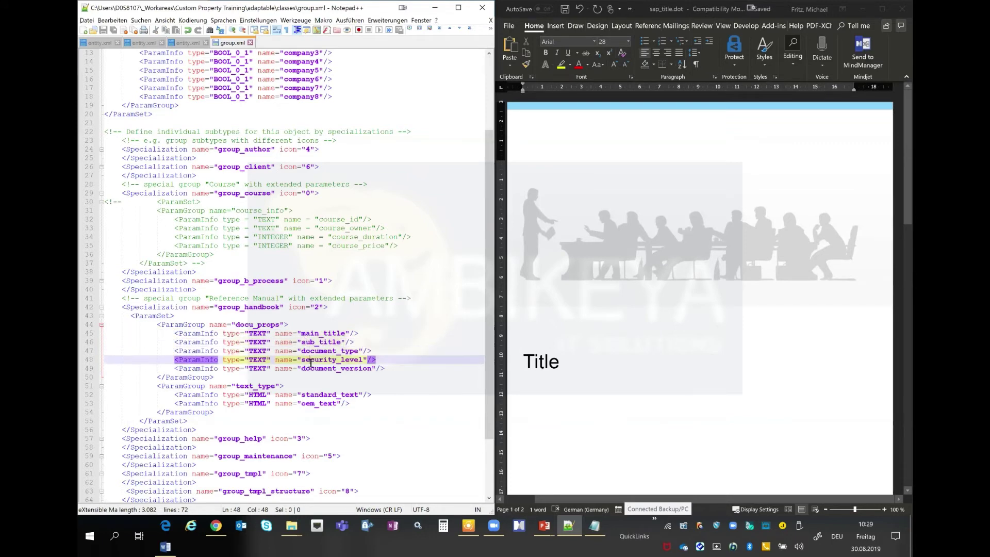
left_click(310, 368)
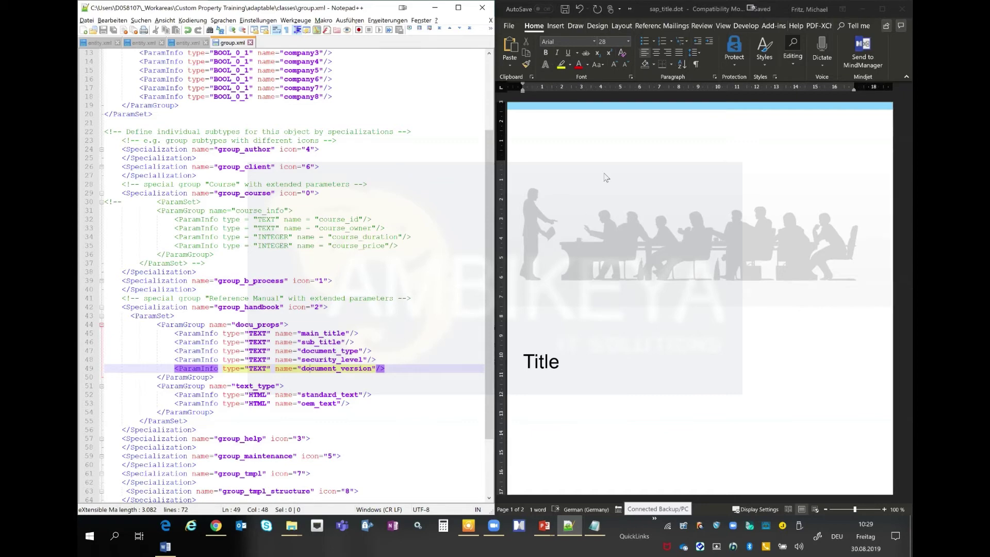
- Open the custom settings in the advanced document properties of sap_title.dot
left_click(509, 29)
left_click(509, 29)
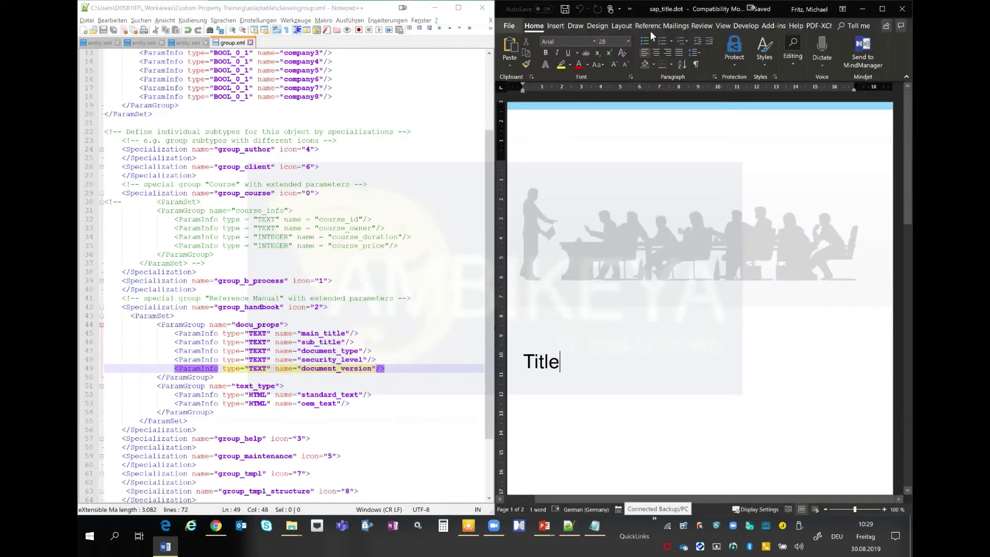
left_click(509, 26)
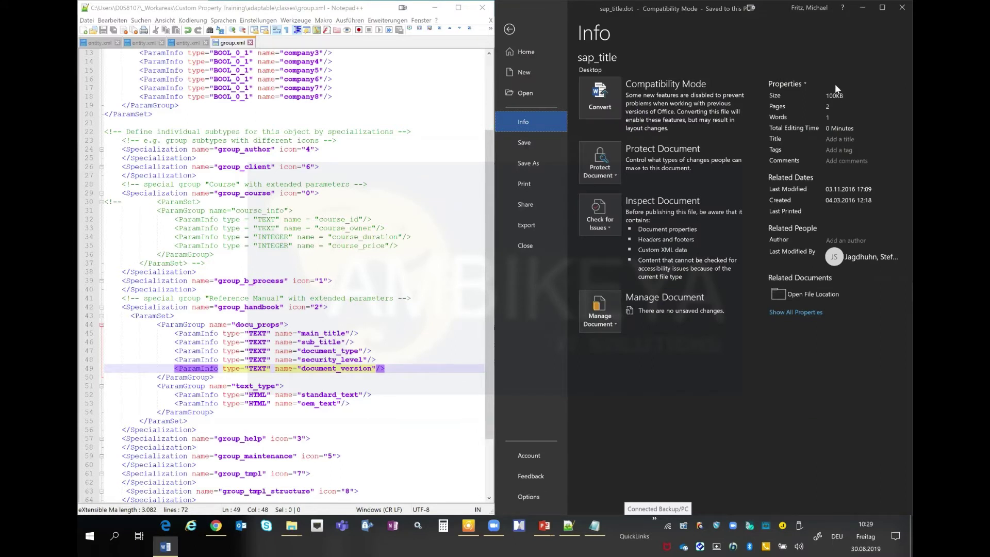
left_click(806, 85)
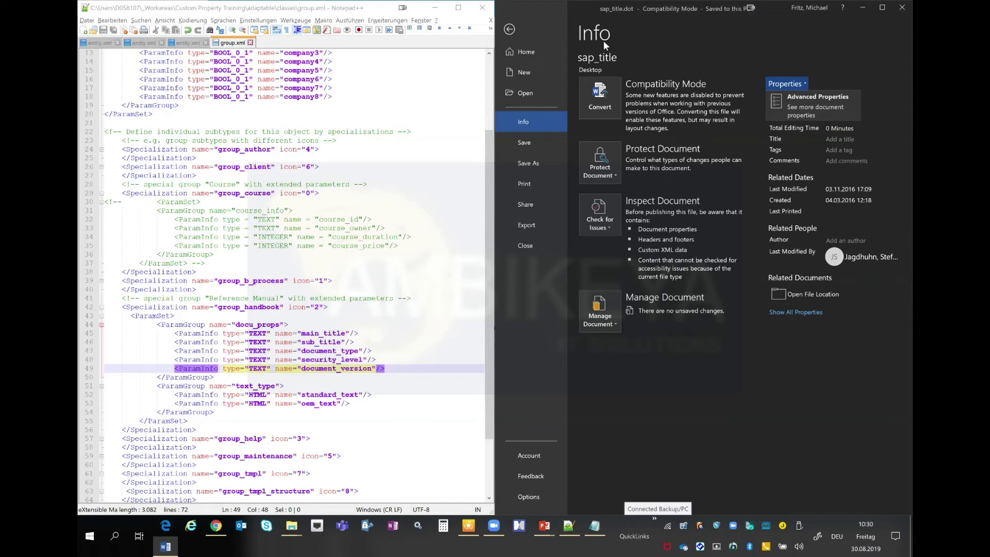
left_click(803, 109)
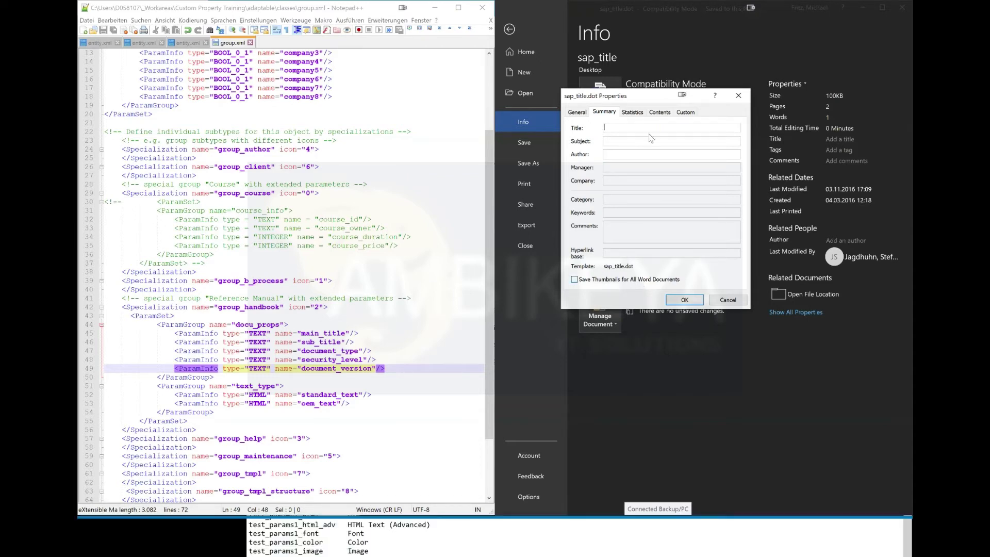
left_click(690, 115)
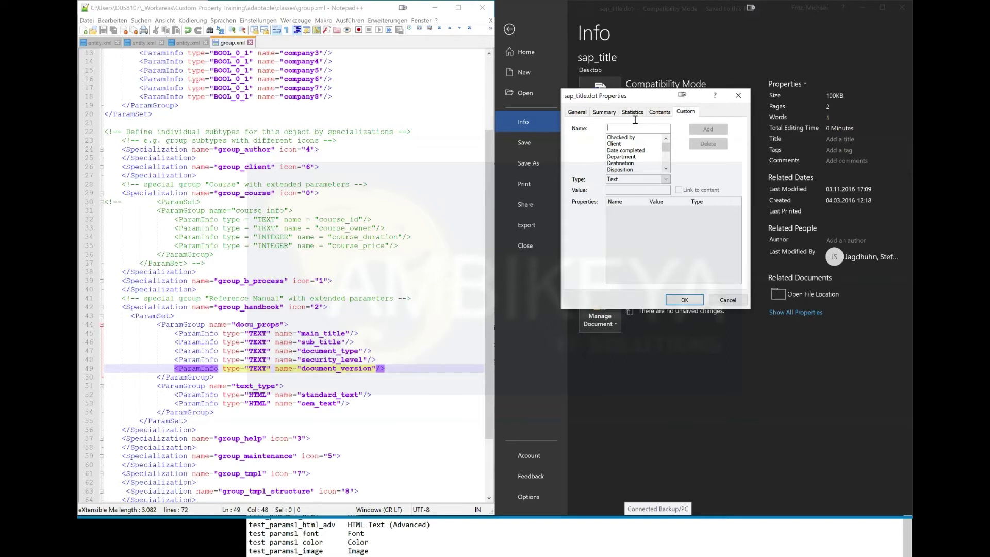
- Add a custom text property named main_title, copied from group.xml, with the value MyDummyTitle
left_click(304, 334)
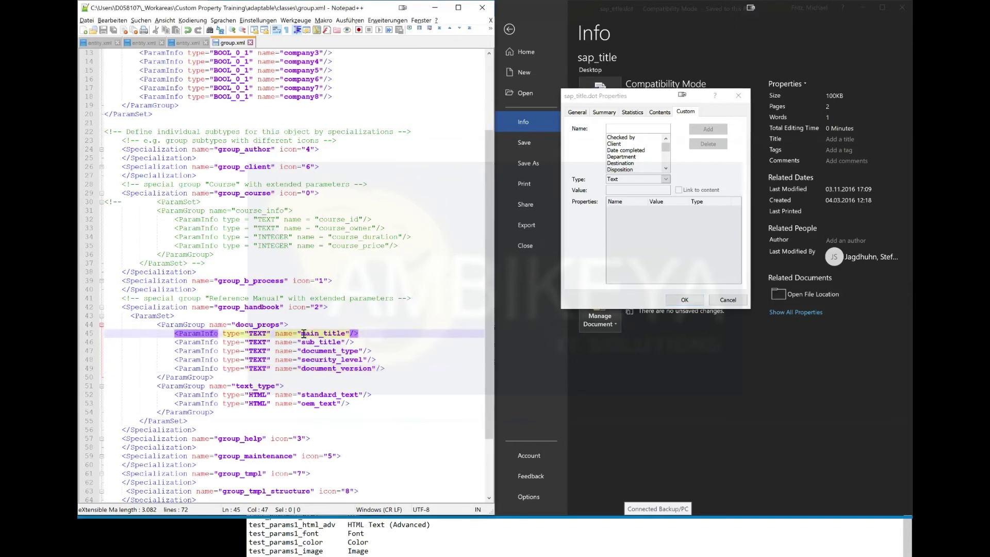
double_click(304, 334)
key("ctrl+c")
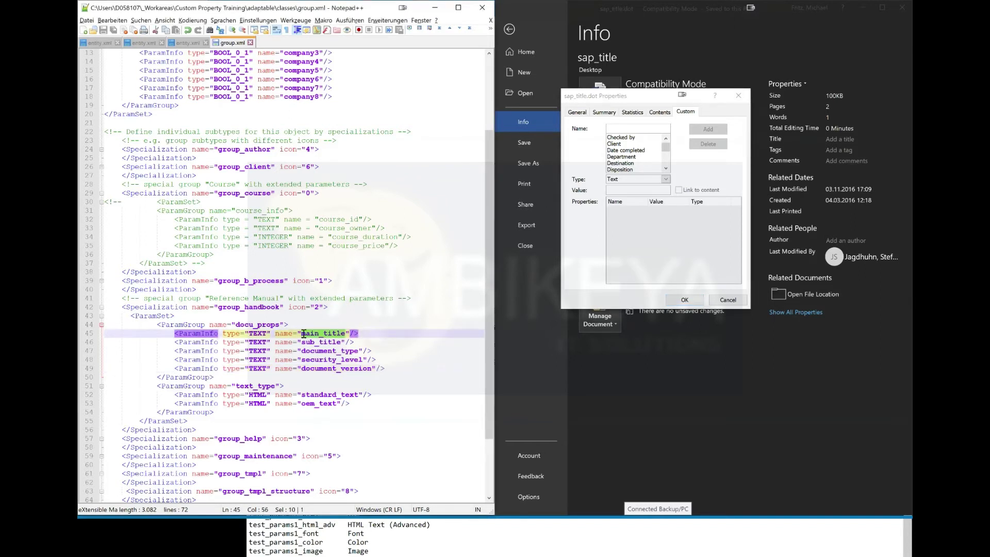
left_click(632, 128)
key("ctrl+v")
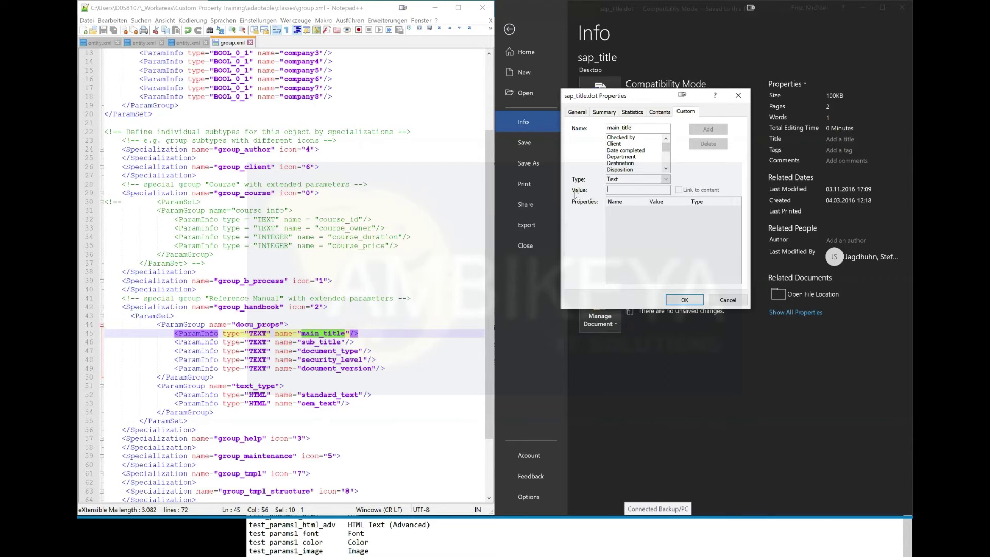
left_click(638, 190)
type("MyDummyTitle")
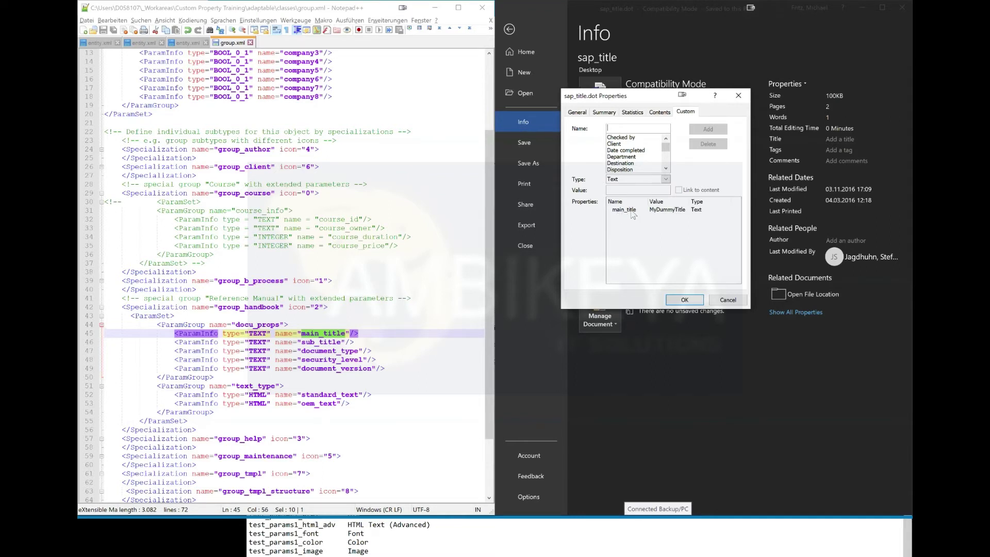
- Add a custom text property named sub_title, copied from group.xml, with the value MyDummySubTitle
left_click(342, 344)
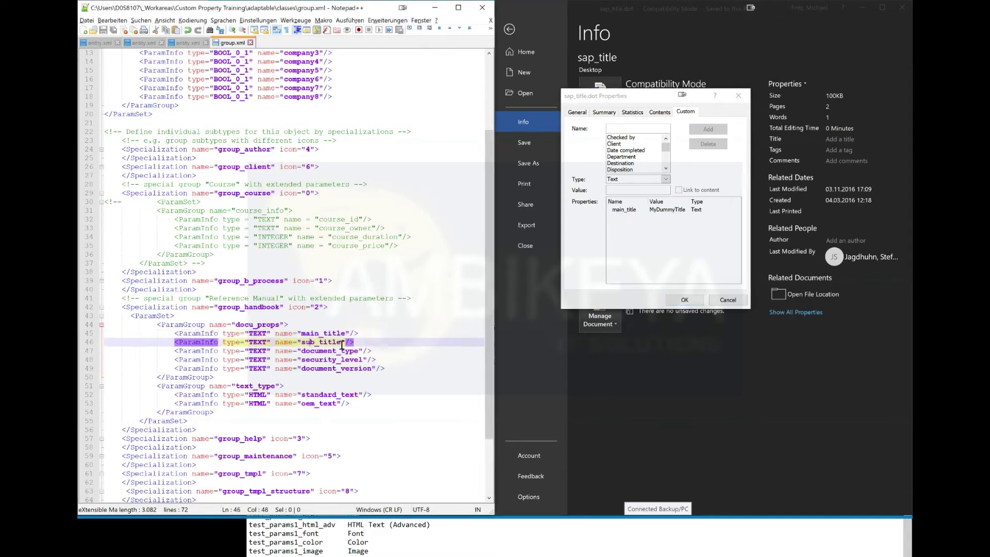
double_click(342, 343)
key("ctrl+c")
left_click(635, 125)
key("ctrl+v")
left_click(622, 190)
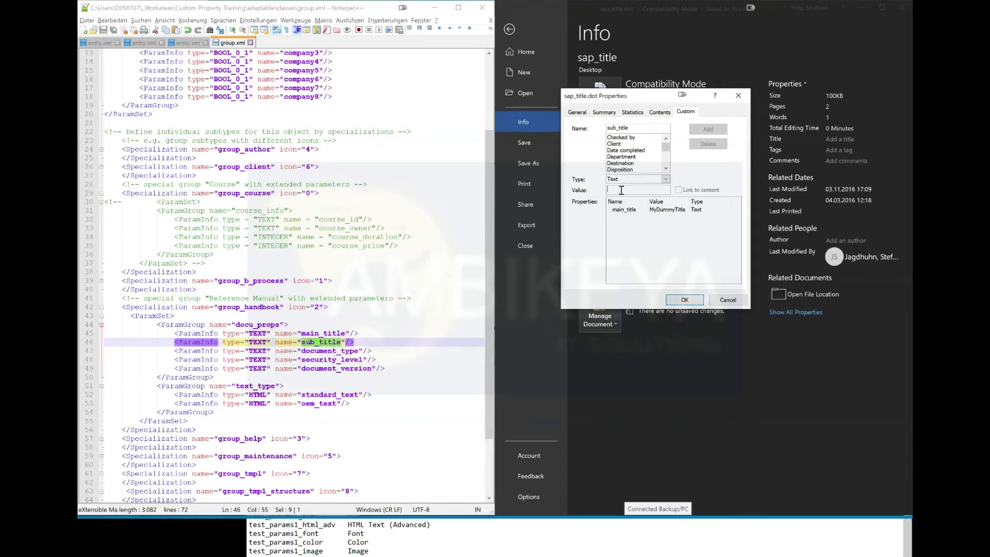
type("My")
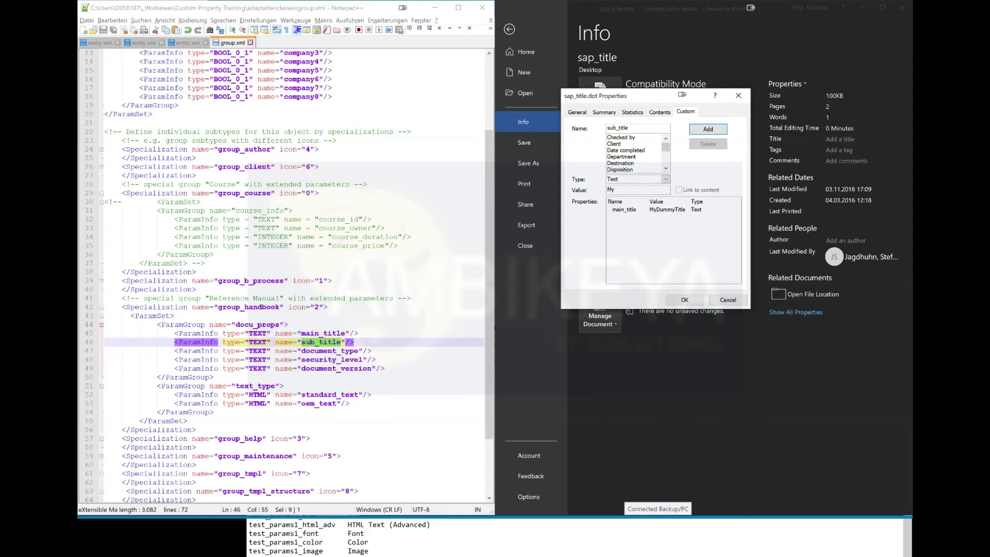
type("DummySubTitle")
left_click(707, 130)
- Add a custom text property named document_type, copied from group.xml, with the value MyDummyDocType
double_click(302, 351)
key("ctrl+c")
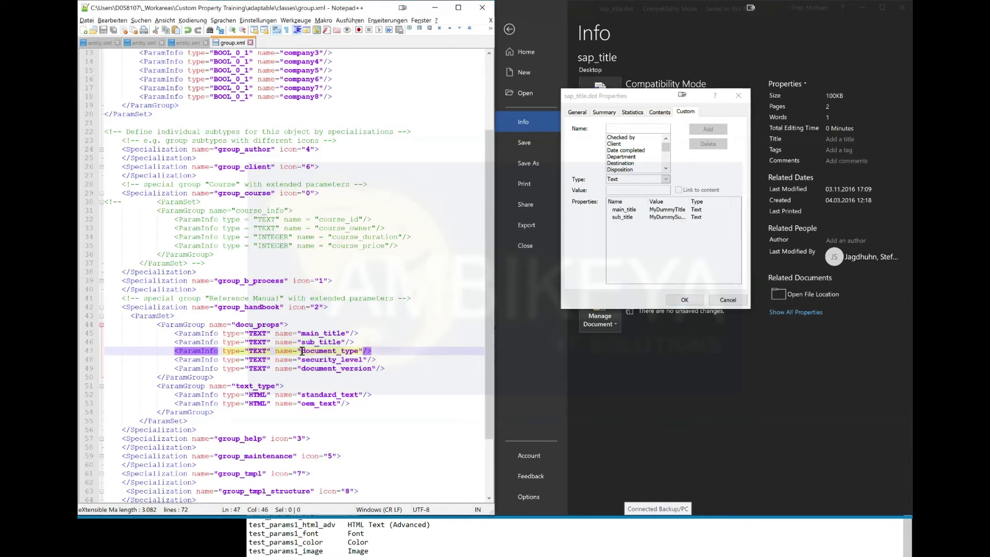
left_click(628, 129)
key("ctrl+v")
left_click(629, 189)
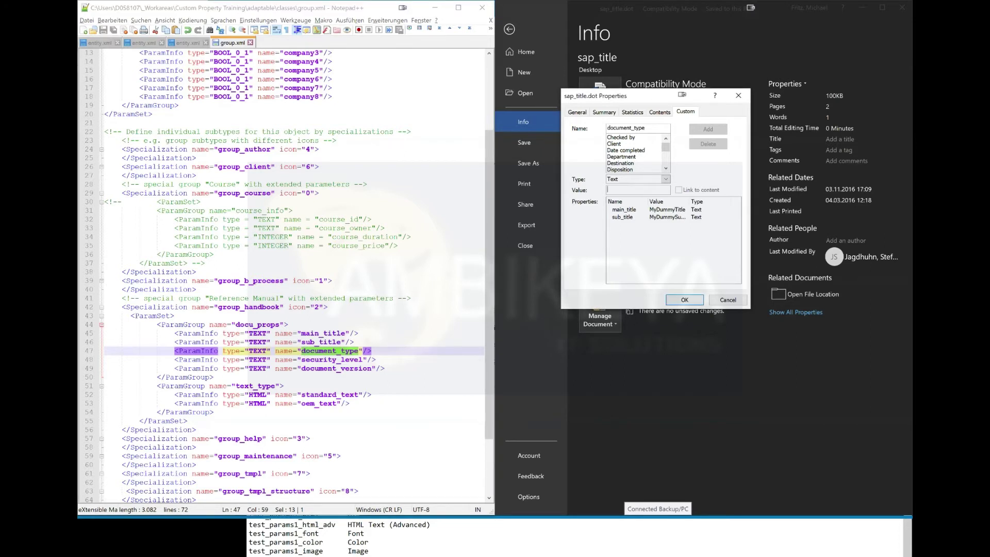
type("MyDummyDoc")
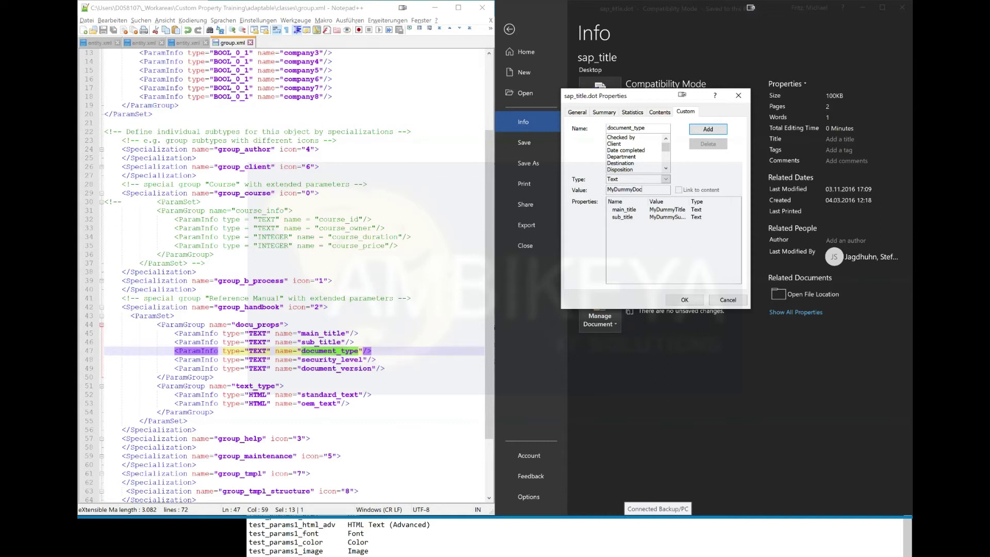
left_click(709, 130)
- Add a custom text property named security_level, copied from group.xml, with the value MyDummySecLevel
left_click(330, 359)
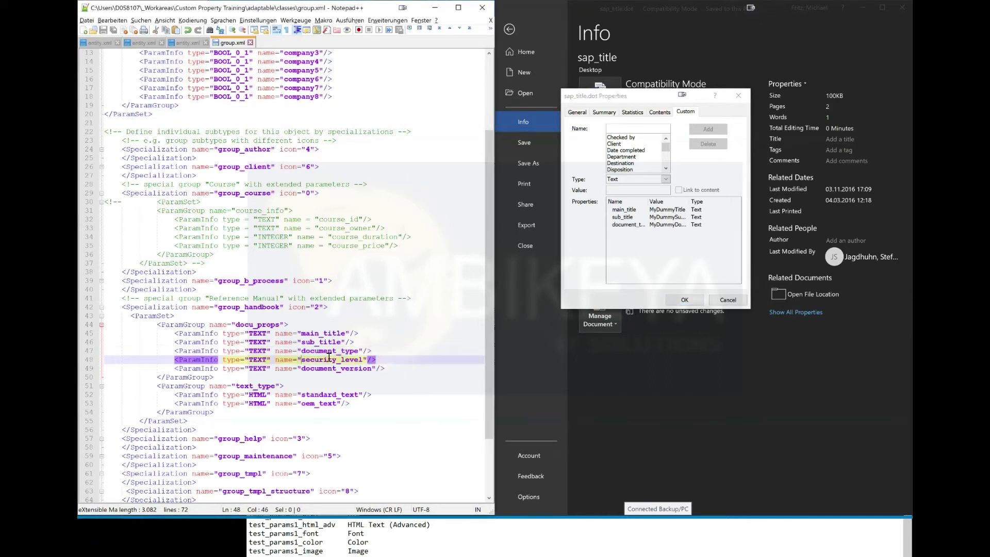
double_click(330, 359)
key("ctrl+c")
left_click(639, 128)
key("ctrl+v")
type("MyDummySecLevel")
left_click(708, 129)
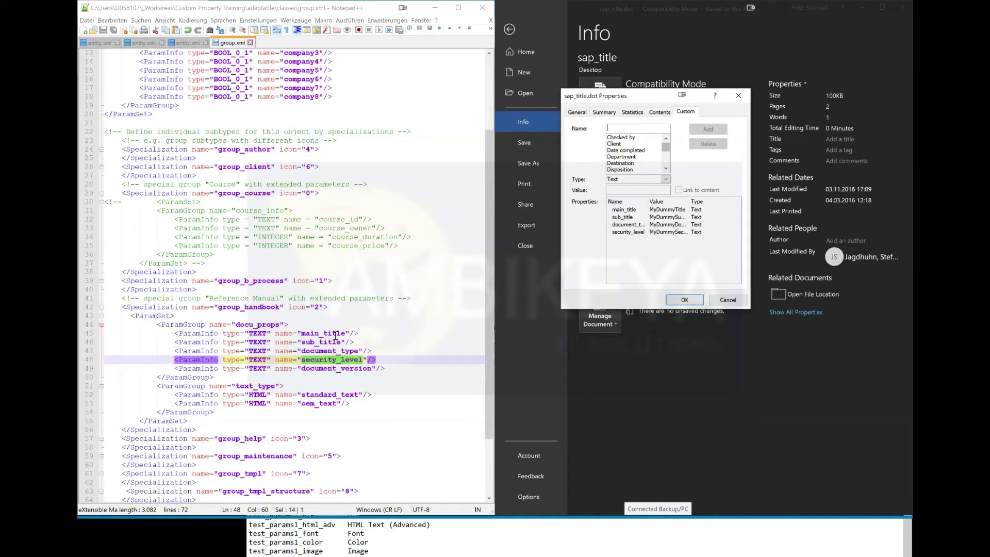
- Add a custom text property named document_version, copied from group.xml, with the value MyDummyDocVersion, and apply the custom properties
double_click(304, 368)
key("ctrl+c")
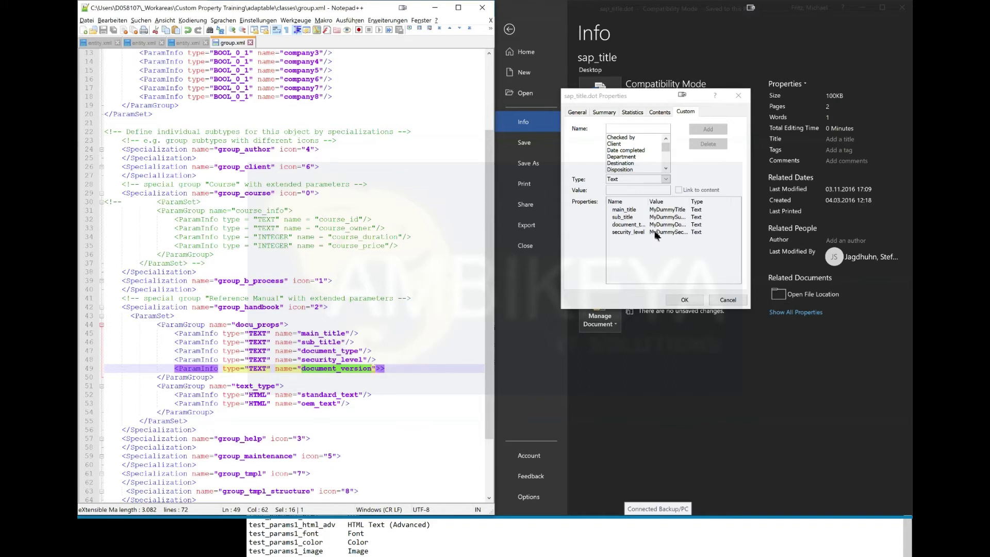
left_click(634, 128)
key("ctrl+v")
left_click(632, 190)
type("MyDummyDo")
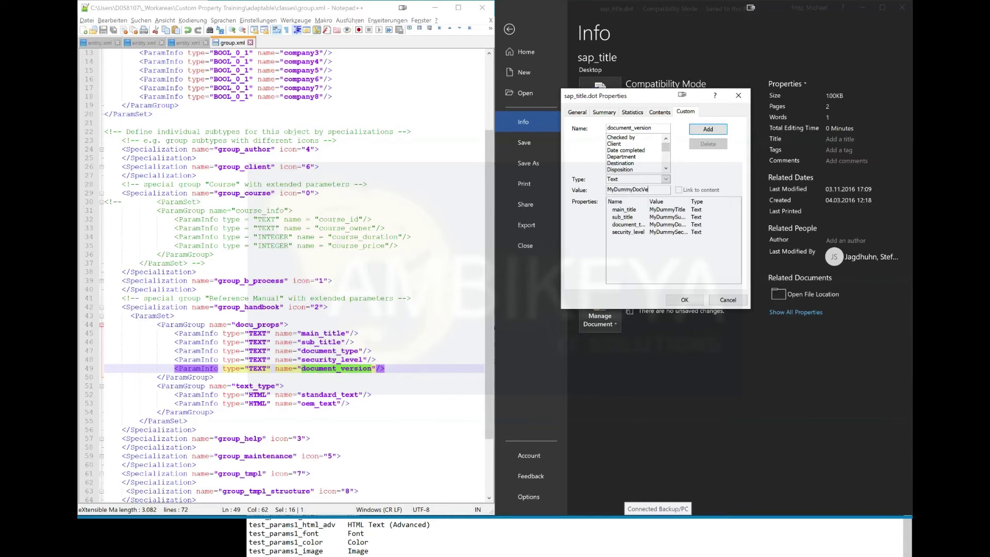
left_click(708, 129)
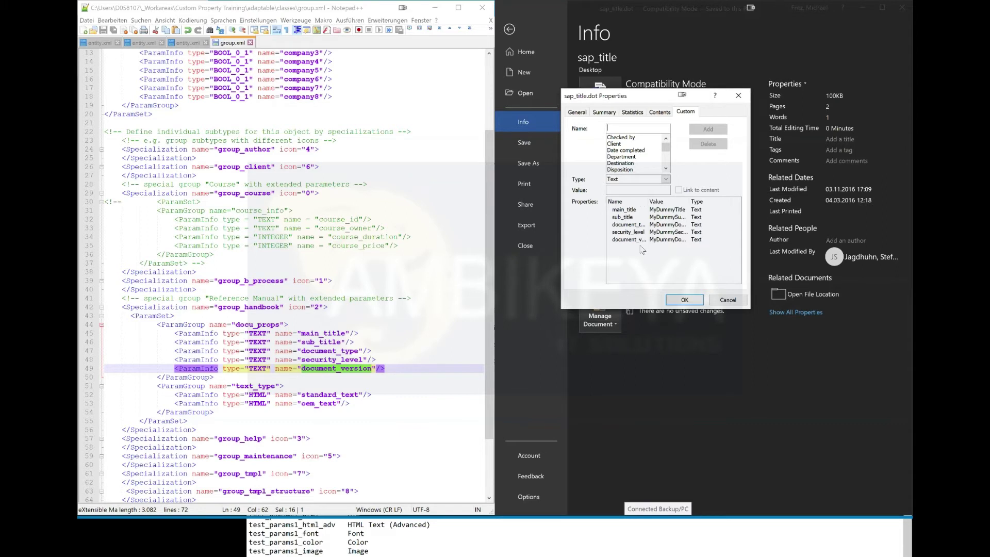
double_click(648, 202)
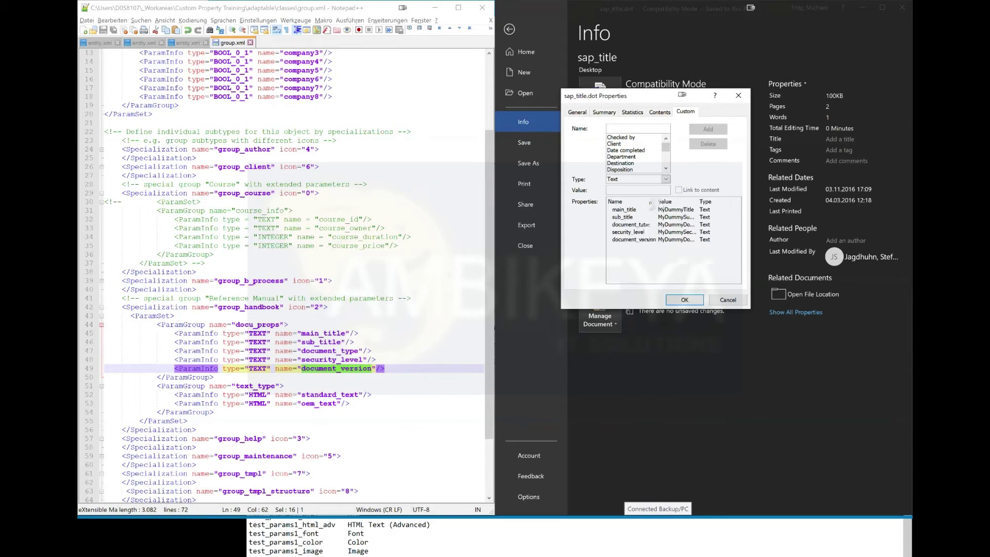
left_click(685, 300)
- Reopen the template's custom properties to check their full values, and return to the document
left_click(802, 84)
left_click(801, 93)
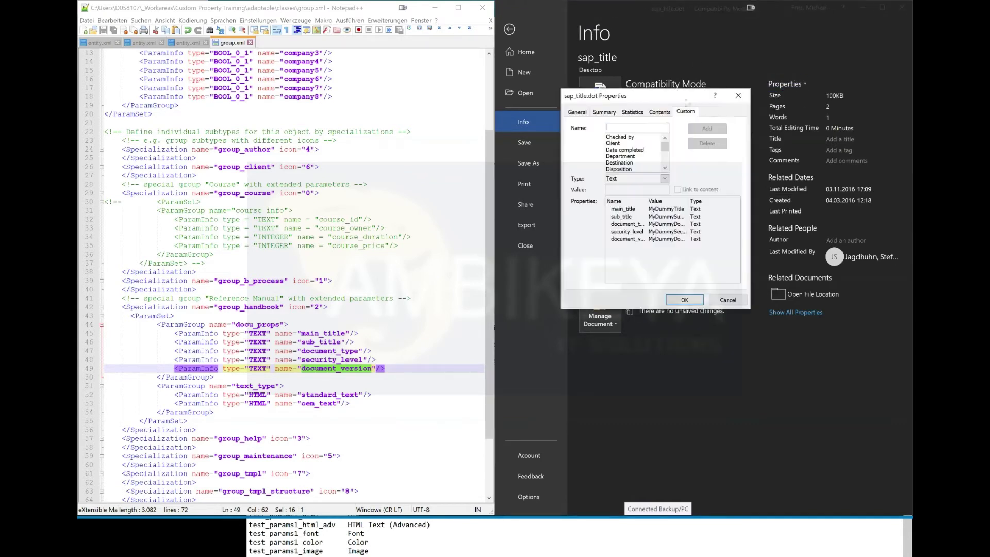
double_click(689, 201)
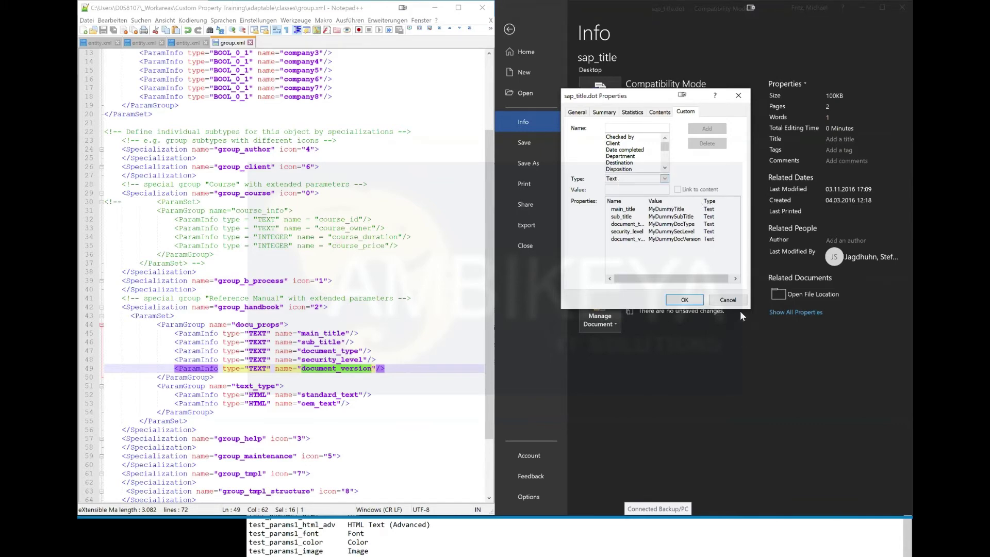
left_click(728, 300)
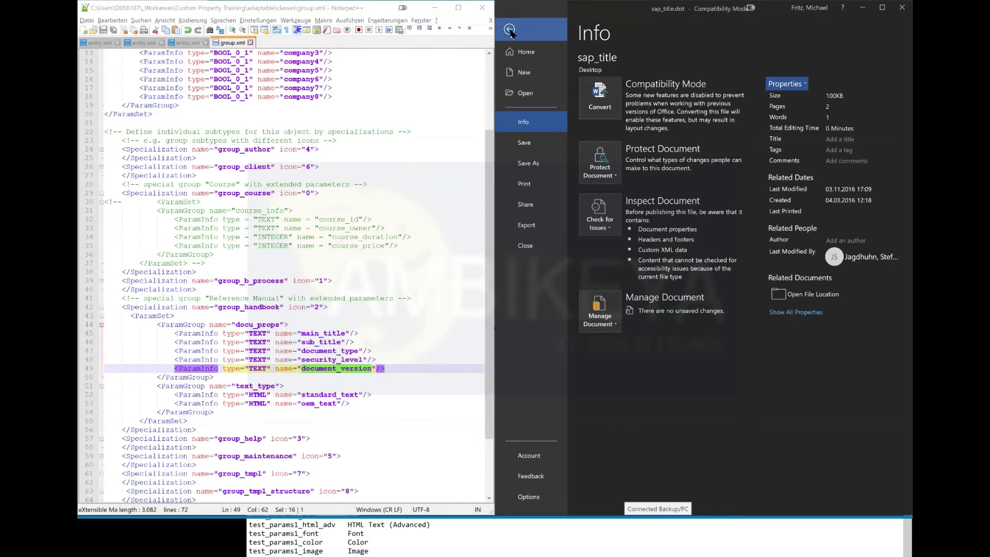
left_click(510, 30)
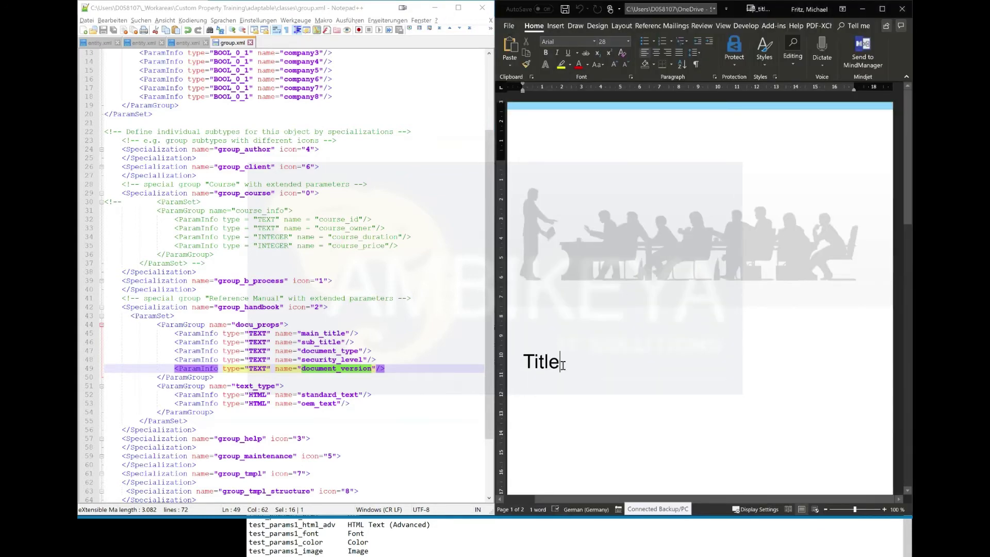
- Delete the placeholder text Title from the cover page and maximize the template's window
key("shift+Home")
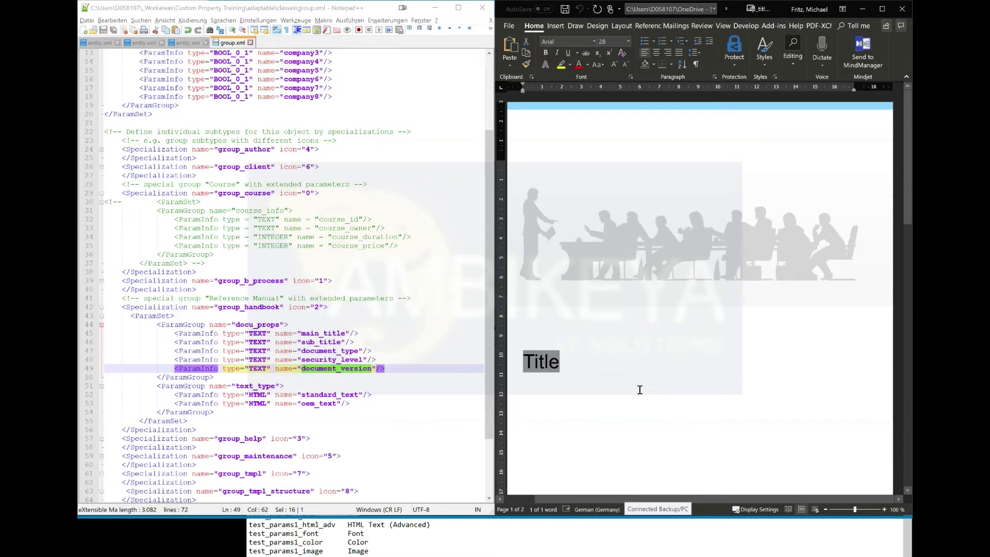
key("Delete")
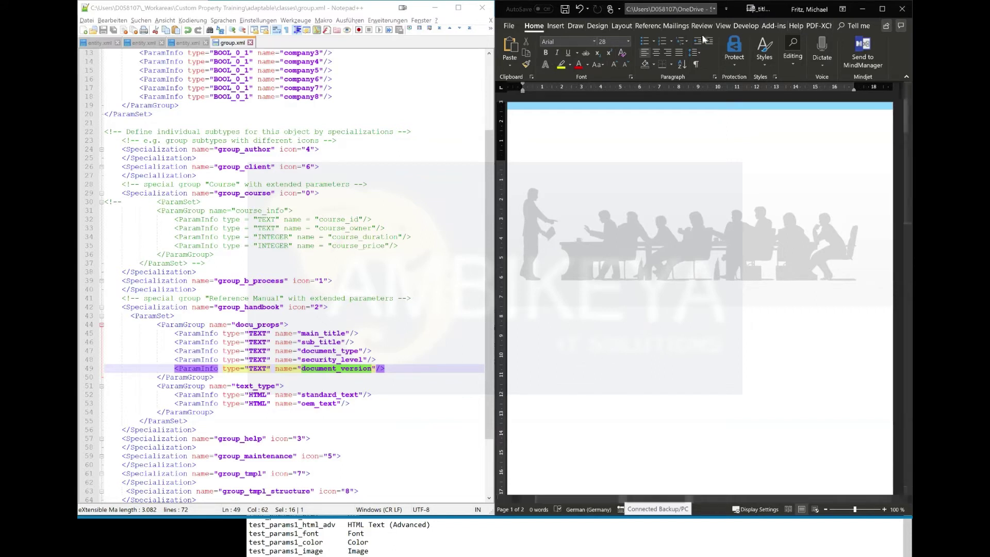
left_click(884, 10)
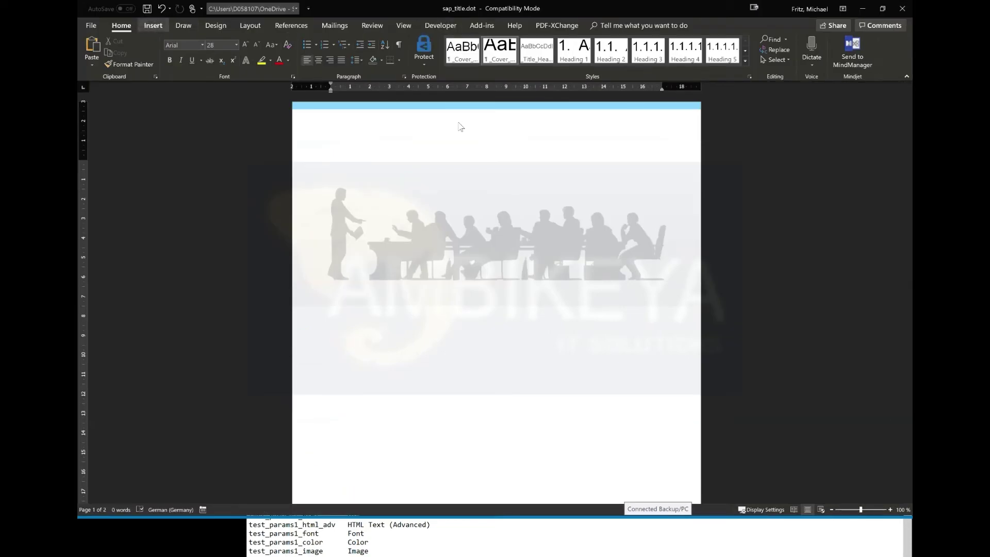
- Start a new field in place of the deleted title, choosing DocProperty from the Document Information category
left_click(153, 25)
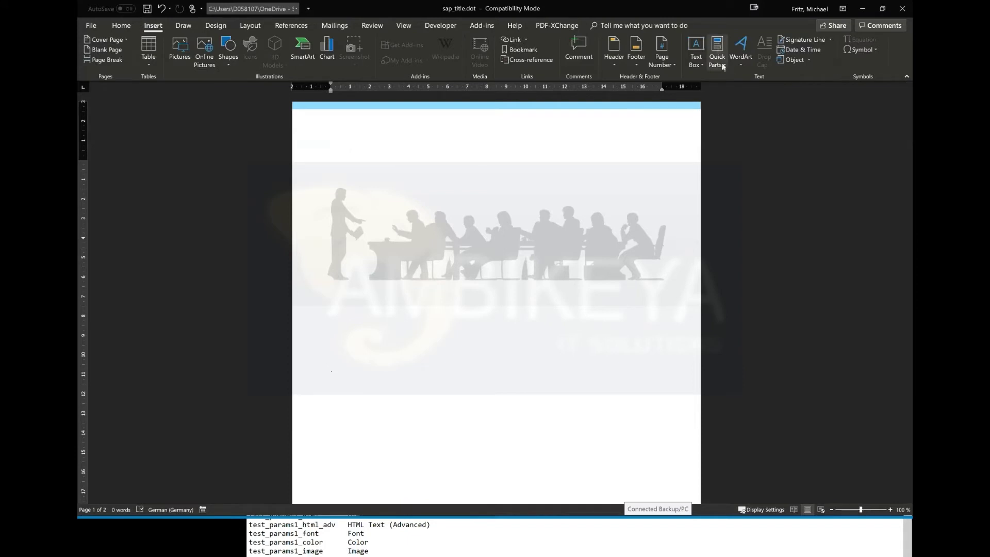
left_click(722, 65)
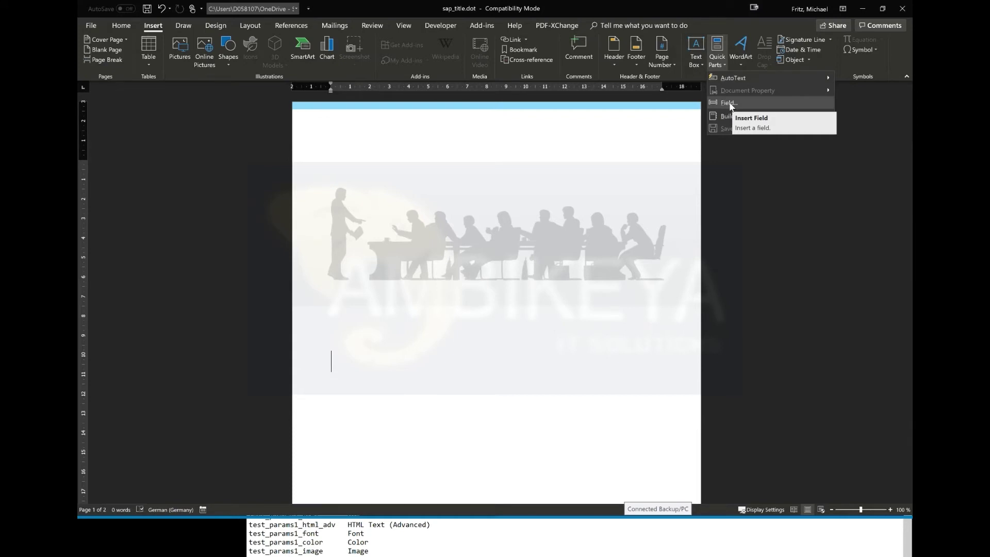
left_click(730, 103)
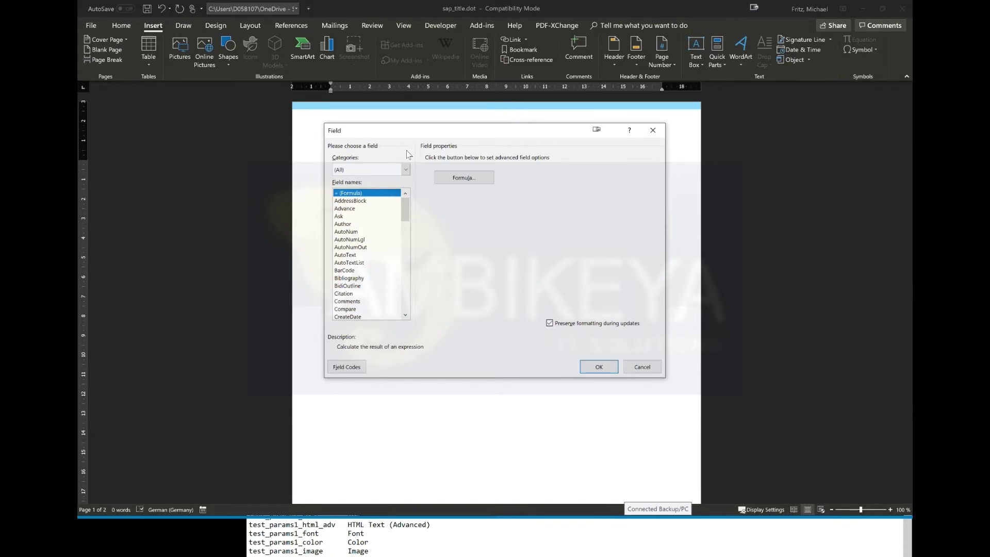
left_click(405, 173)
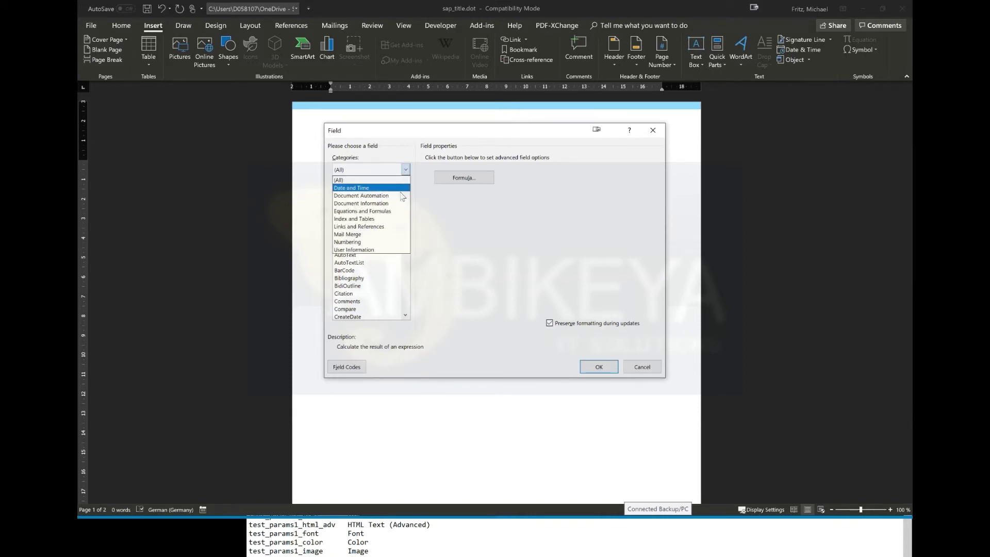
left_click(386, 204)
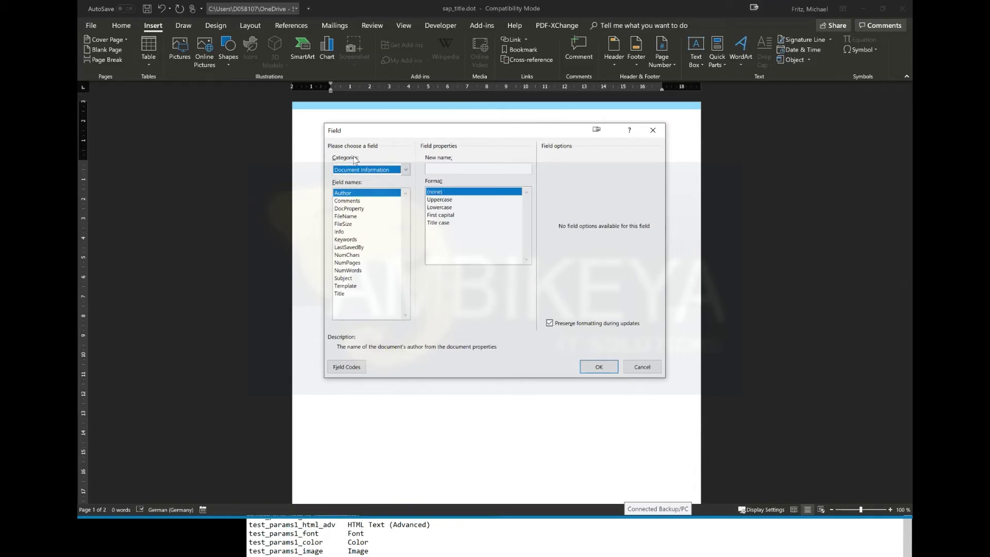
left_click(344, 209)
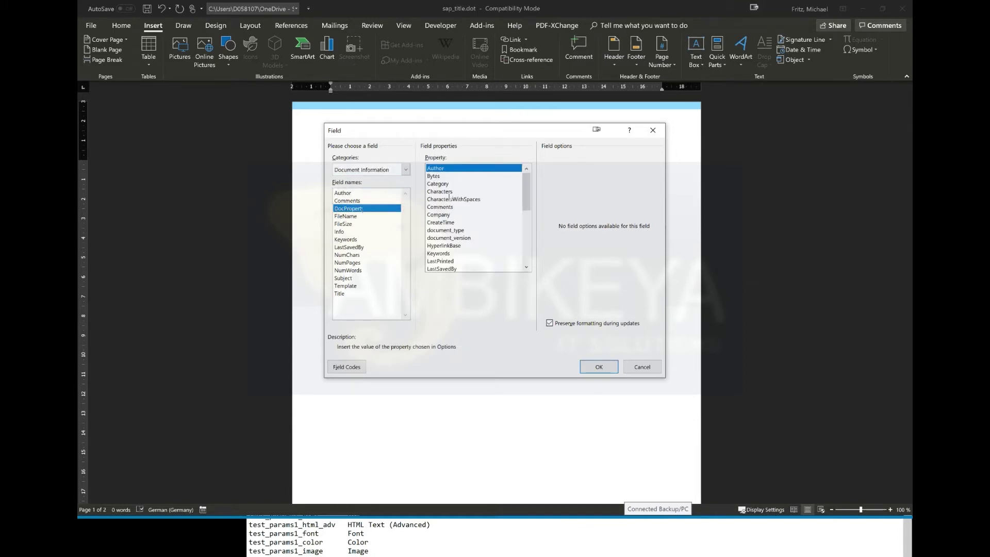
- Look through the available document properties and insert main_title as the cover page's title field
mouse_move(526, 184)
left_mouse_down()
mouse_move(537, 244)
mouse_move(527, 192)
mouse_move(453, 210)
mouse_move(518, 173)
left_mouse_up()
left_click(465, 230)
left_click(464, 239)
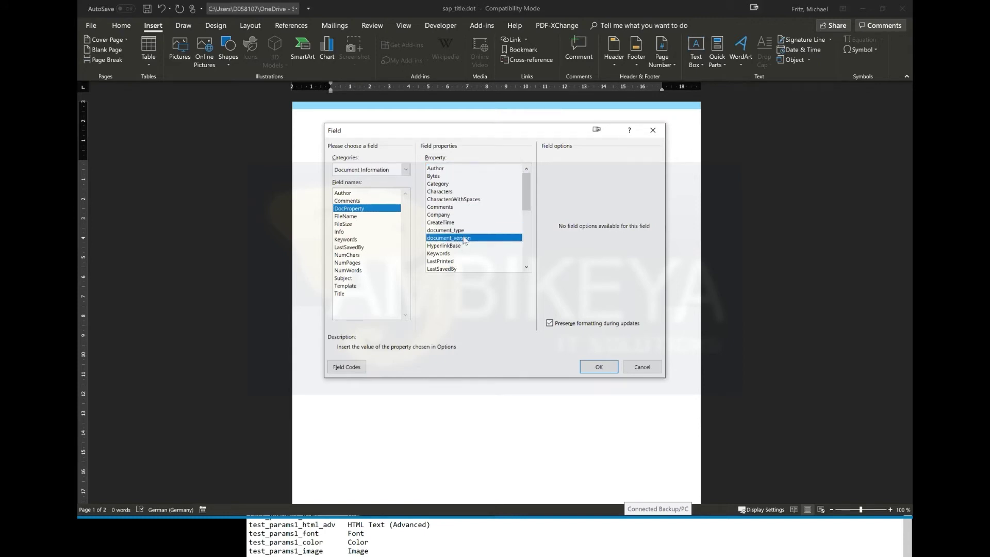
scroll(470, 238, "down", 1)
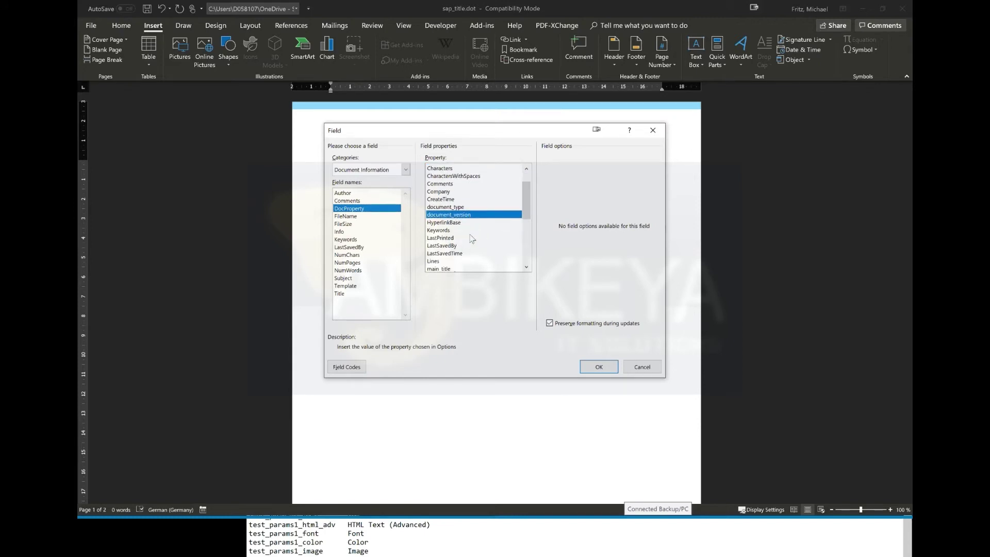
scroll(471, 238, "up", 1)
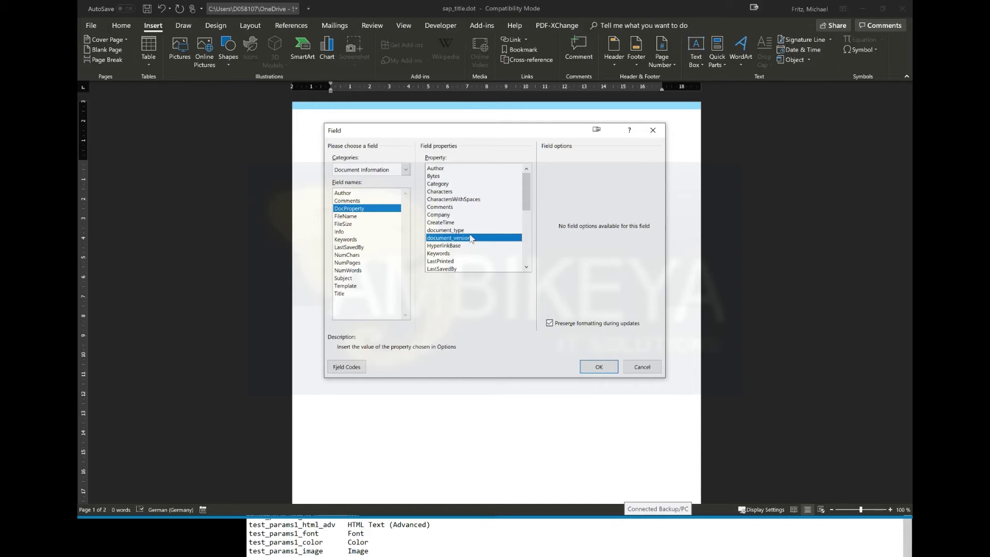
left_click_drag(526, 197, 526, 248)
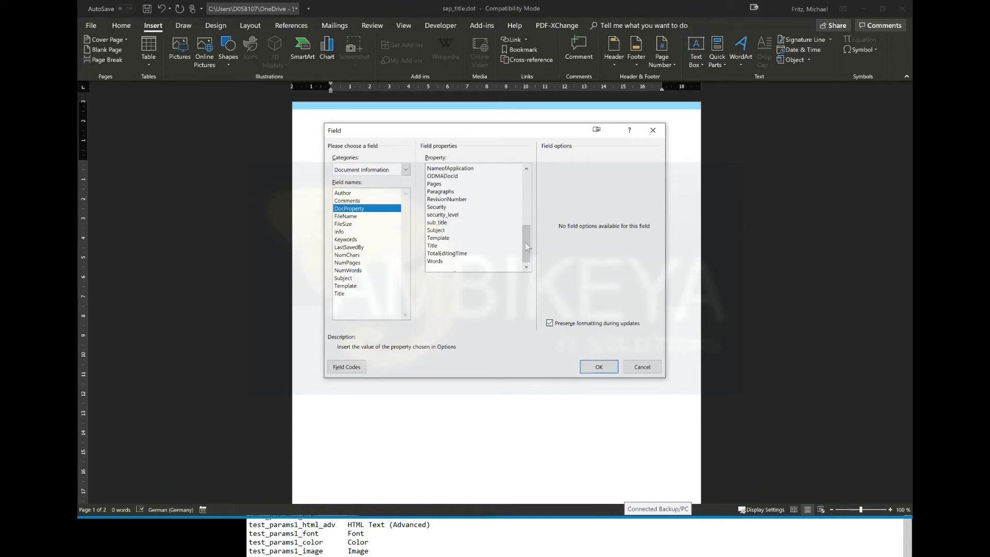
left_click_drag(526, 246, 526, 193)
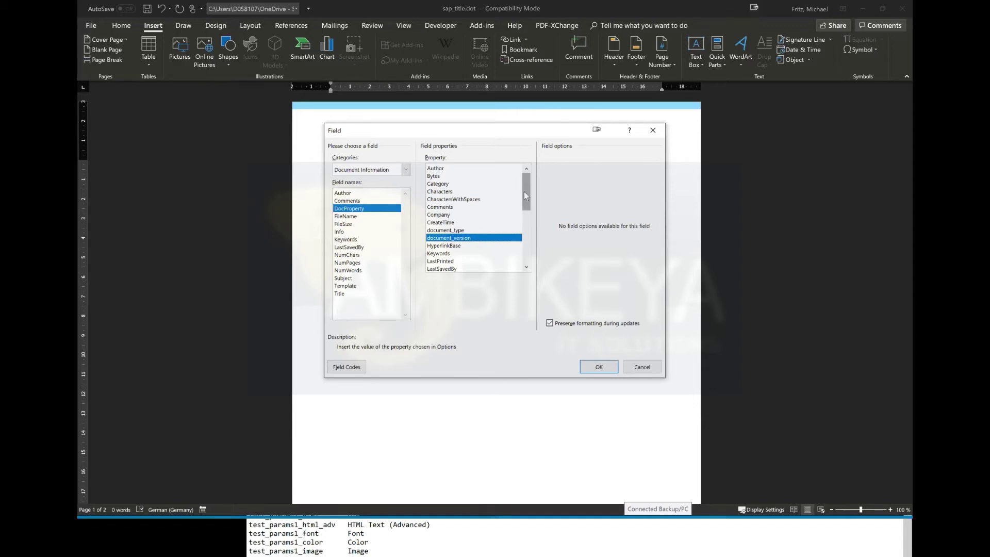
key("m")
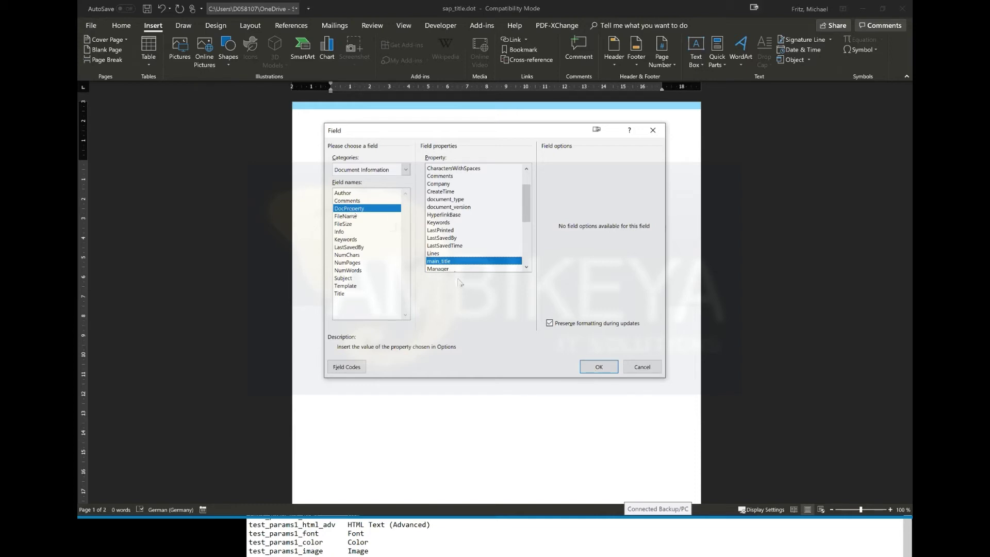
left_click(594, 366)
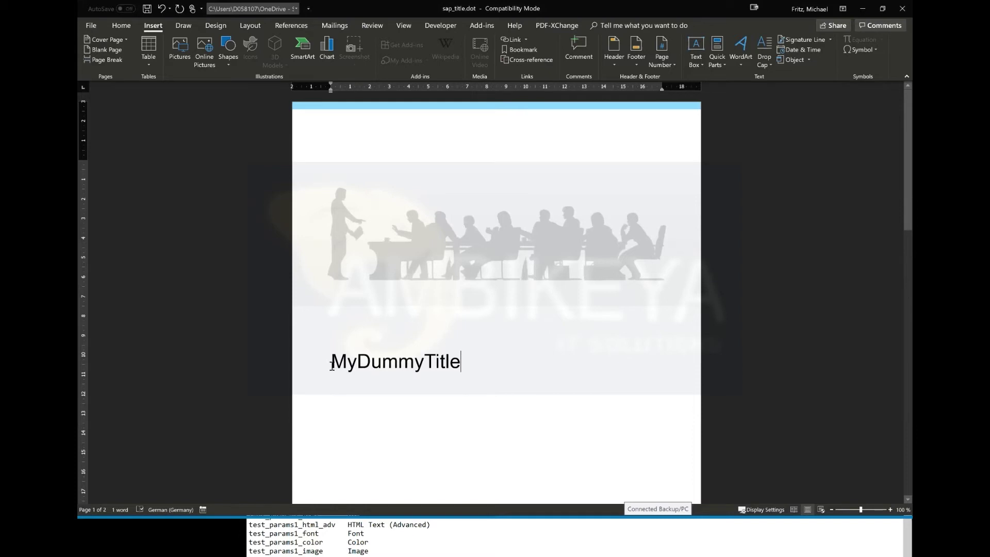
- Color the main title field red and add an empty line beneath it
left_click(311, 371)
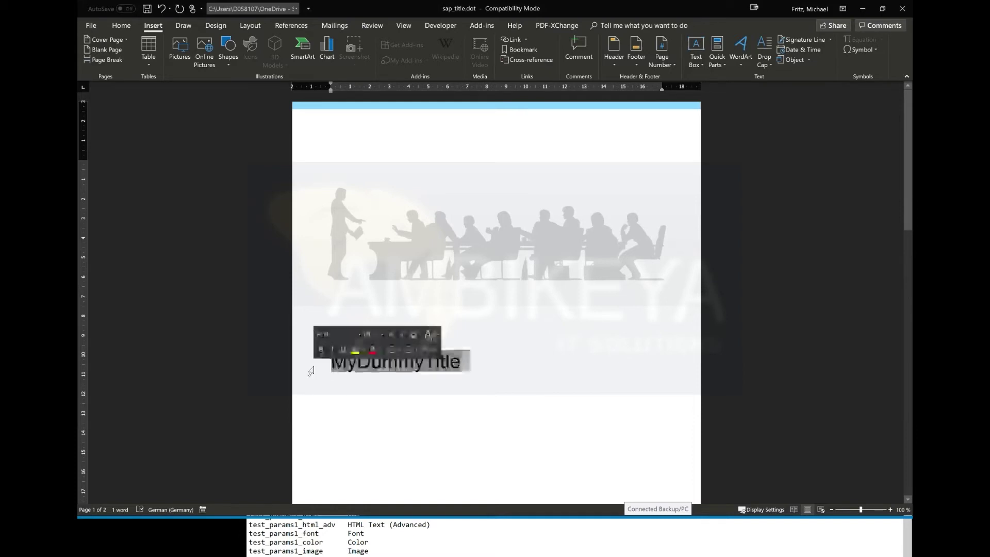
left_click(372, 351)
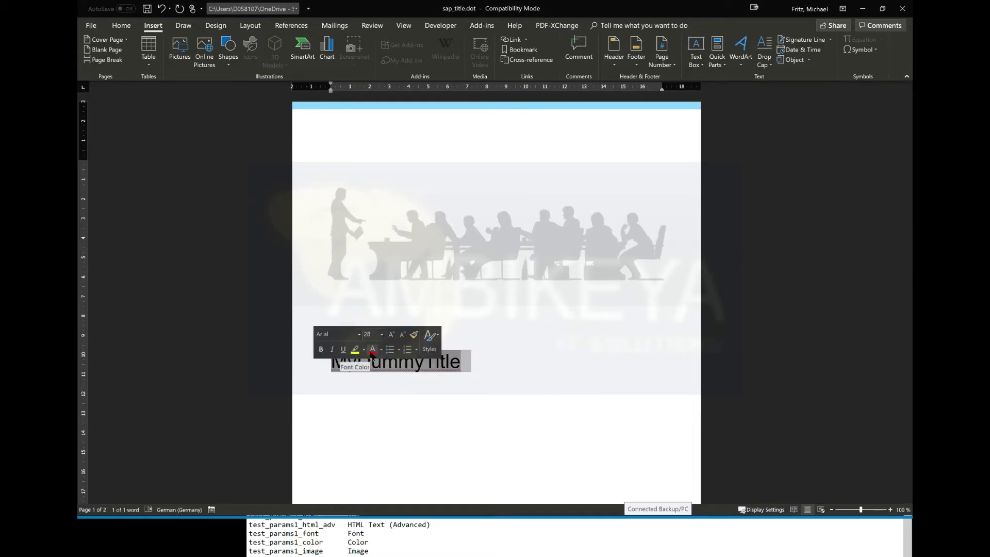
left_click(514, 373)
key("Return")
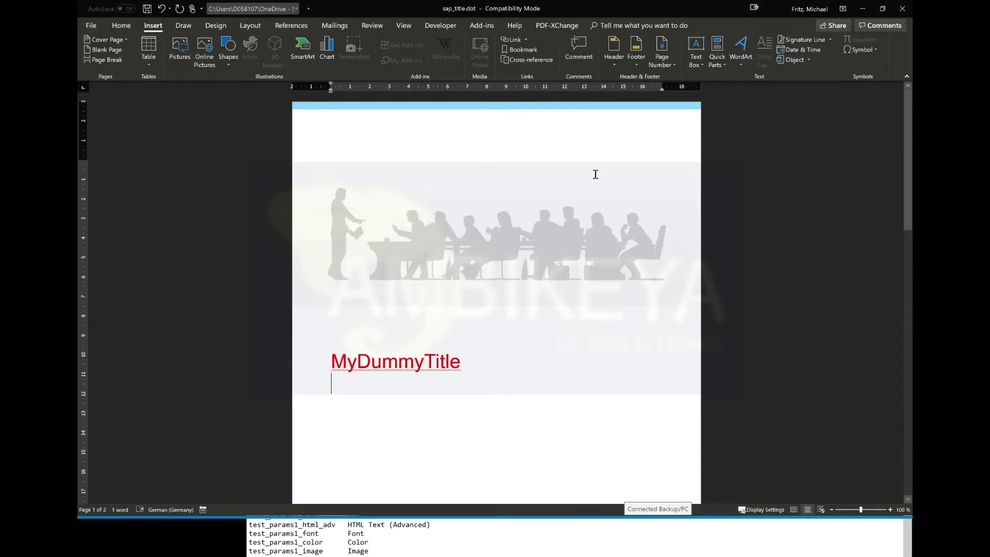
- Insert a DocProperty field for the sub_title property on the line below the main title
left_click(720, 64)
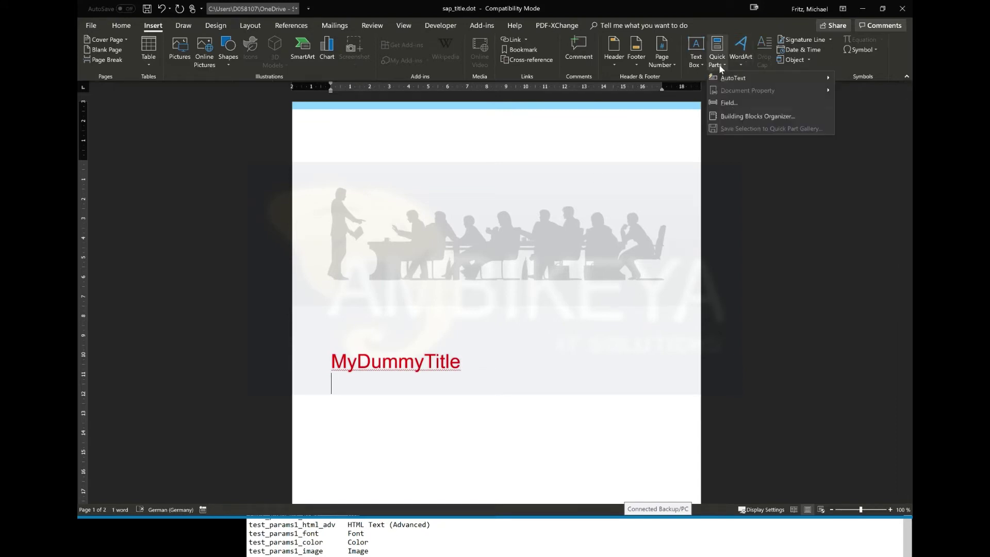
left_click(732, 98)
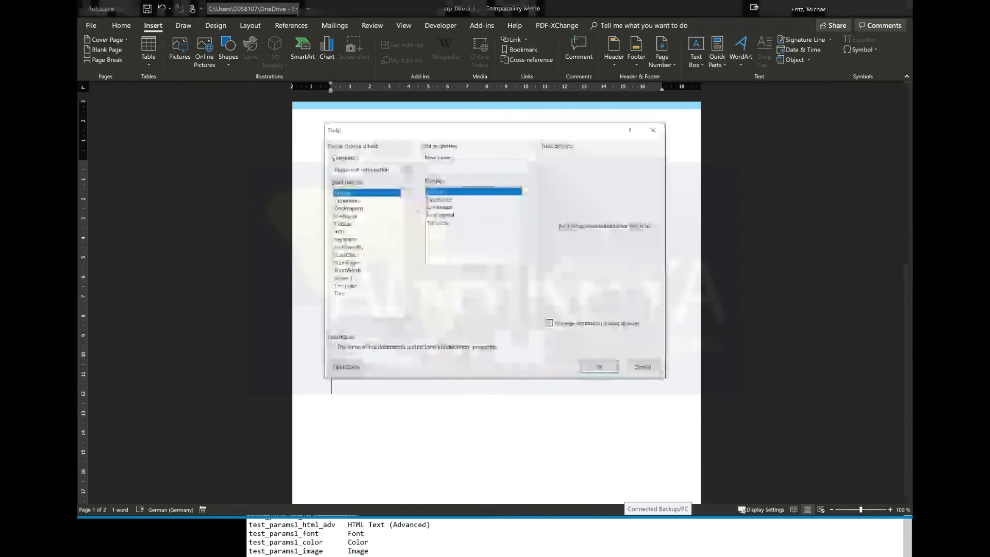
left_click(359, 209)
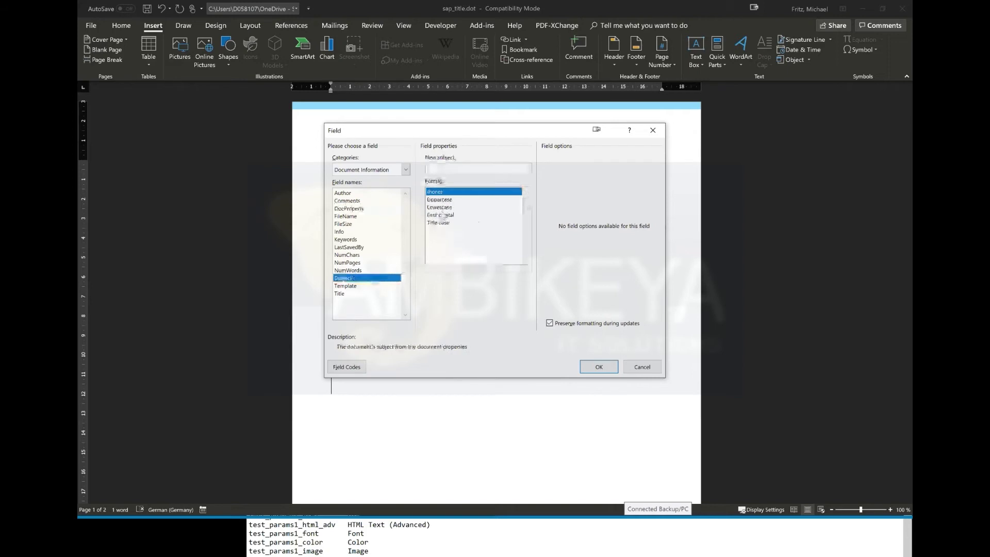
left_click(460, 215)
key("s")
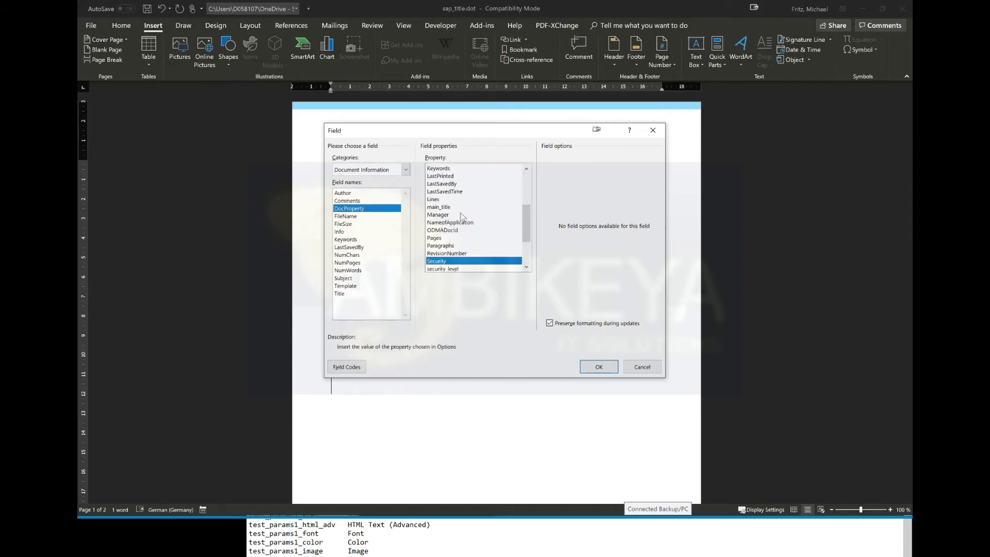
left_click(526, 267)
left_click(526, 267)
left_click(448, 261)
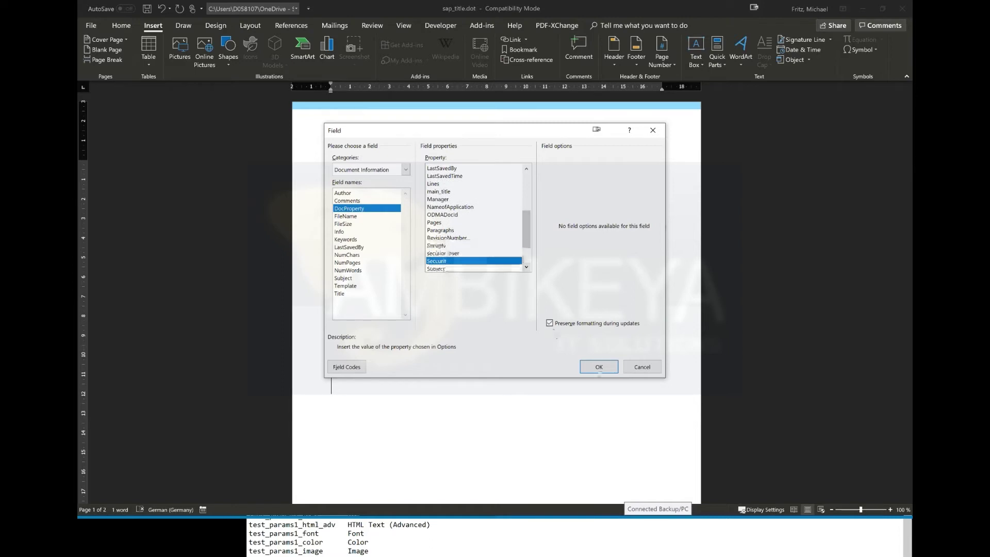
left_click(598, 366)
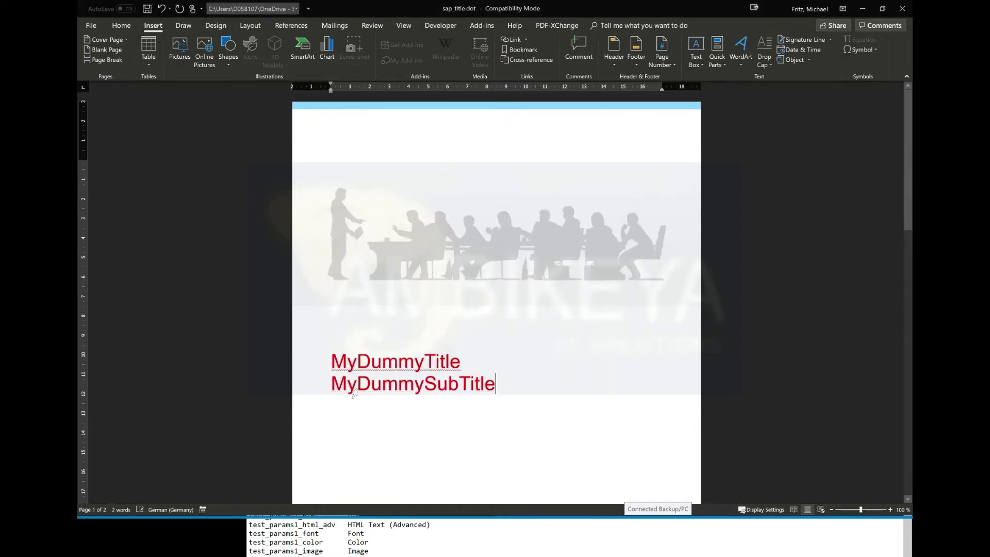
- Format the subtitle field with the orange theme color and a font size of 14
left_click(316, 382)
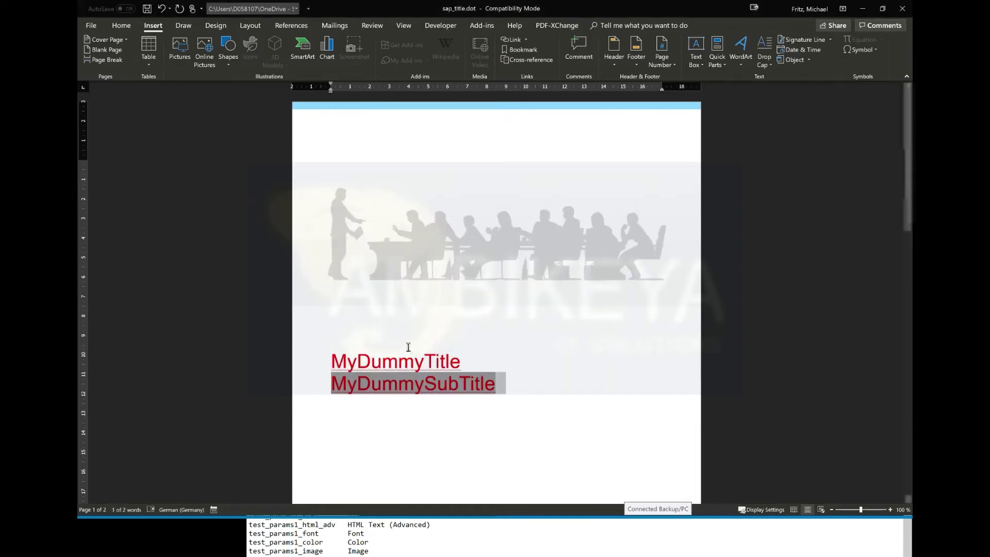
right_click(402, 388)
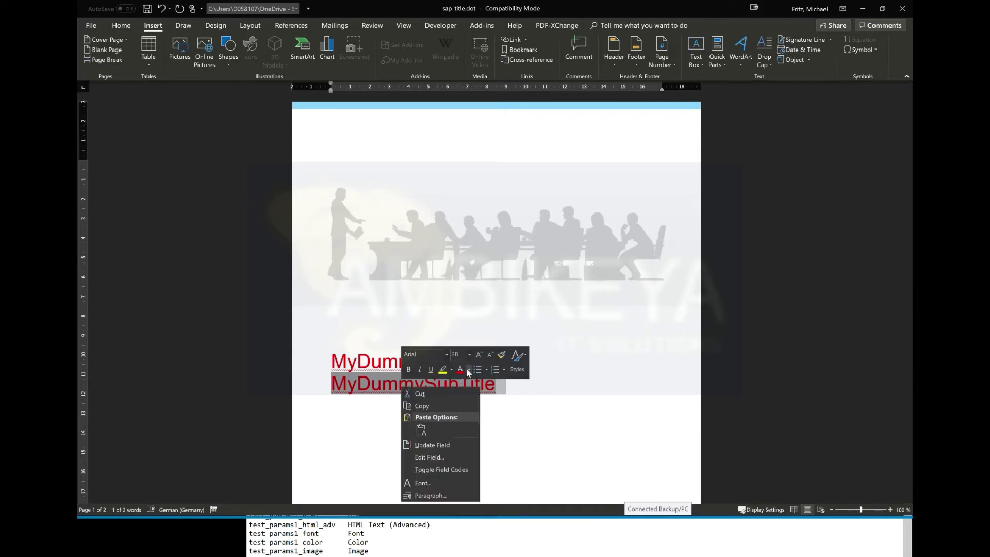
left_click(467, 369)
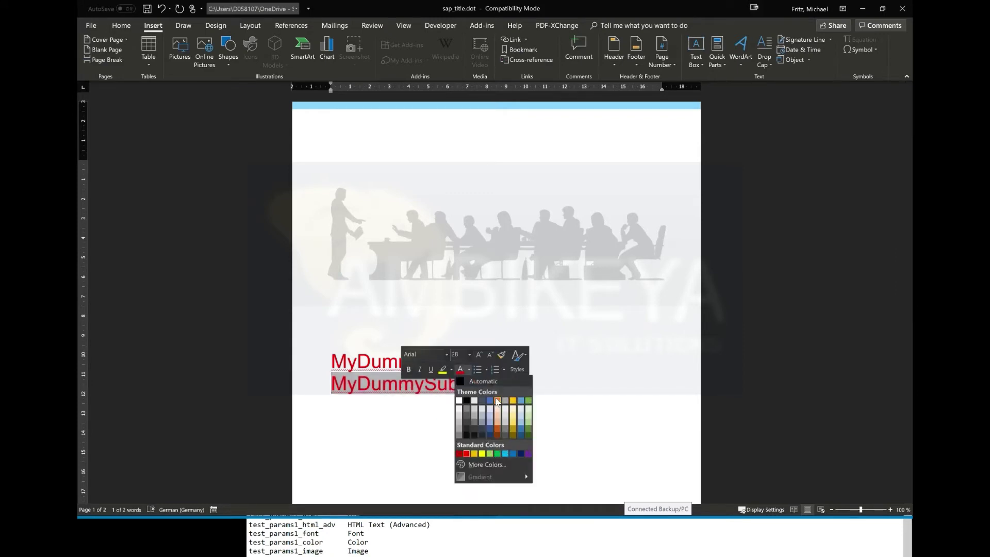
left_click(498, 401)
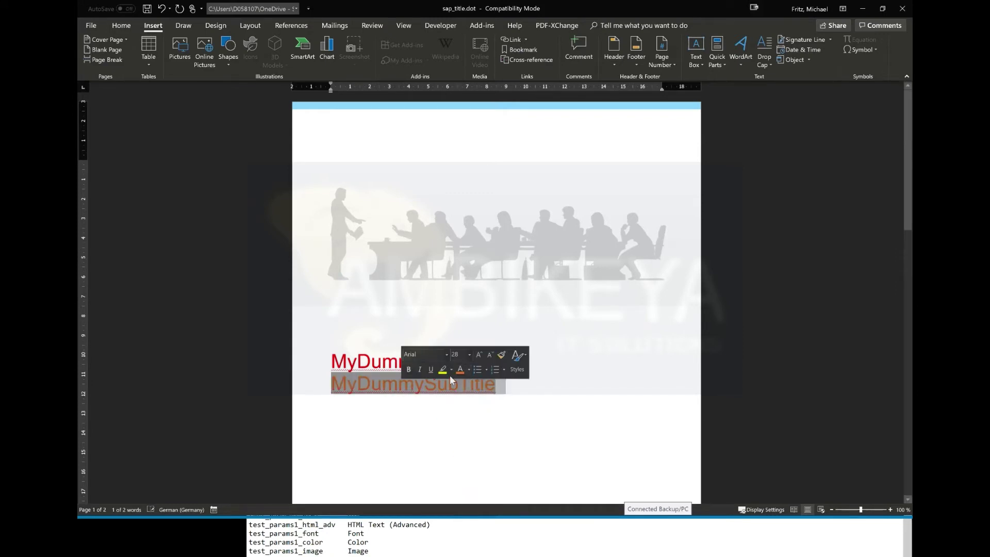
left_click(470, 354)
left_click(460, 412)
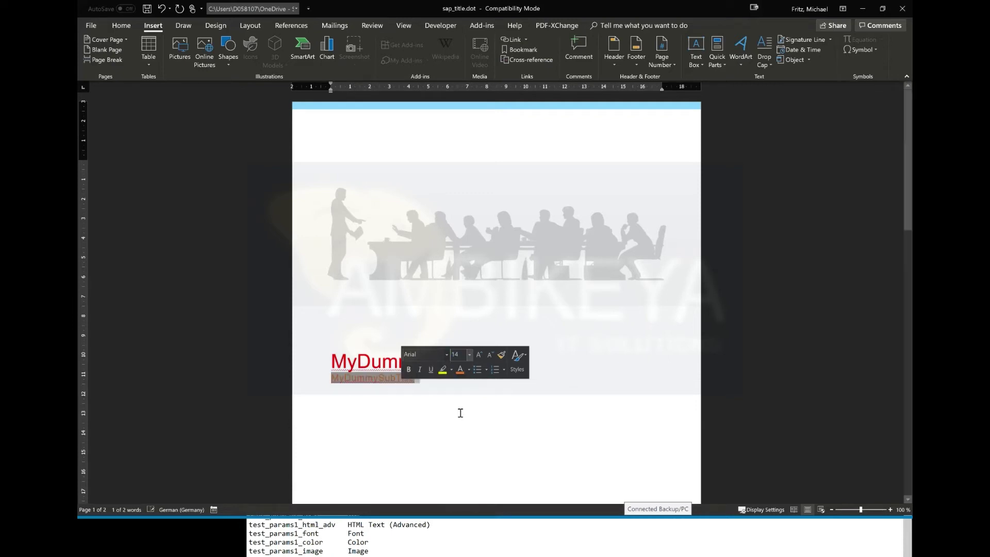
- Insert a DocProperty field for the security level property on the empty line below the subtitle on the cover page
left_click(490, 378)
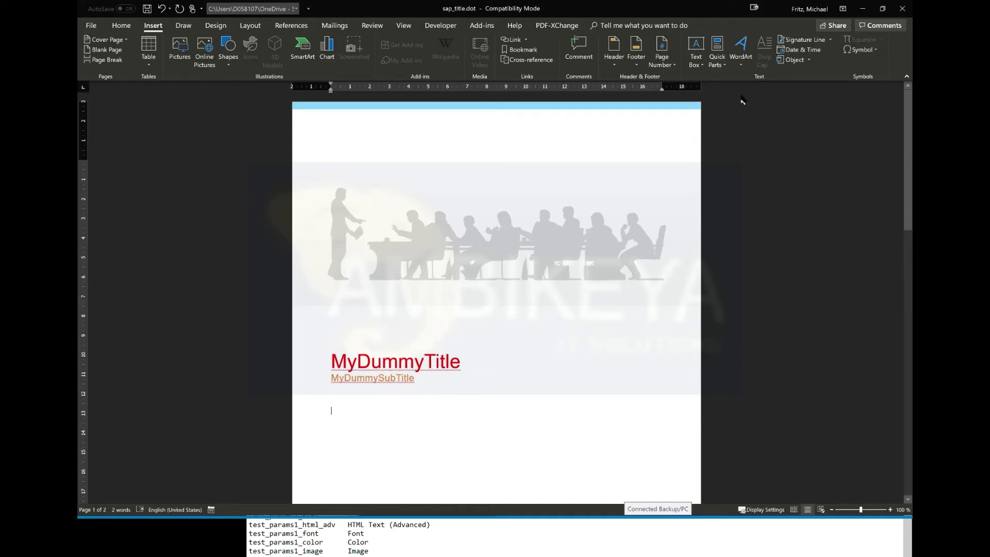
left_click(717, 63)
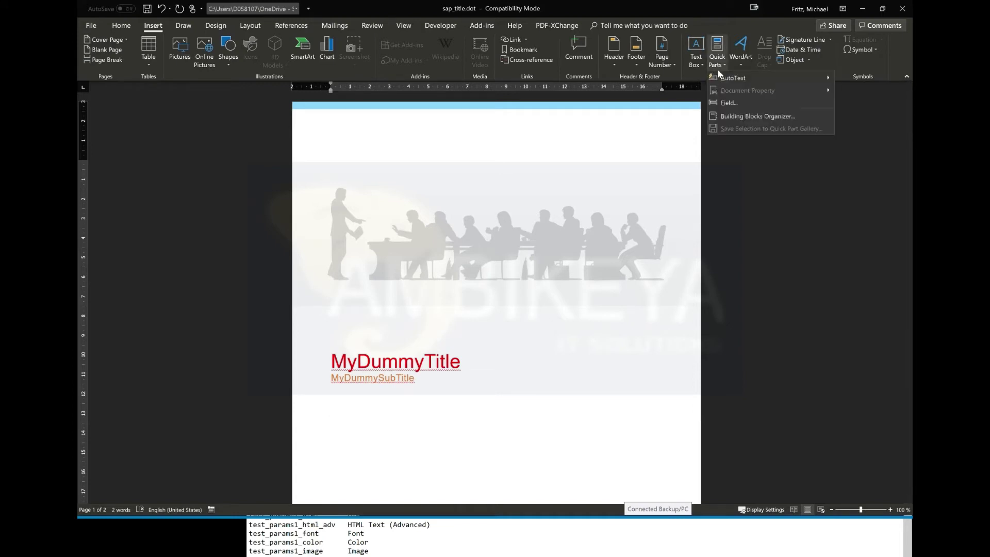
left_click(722, 103)
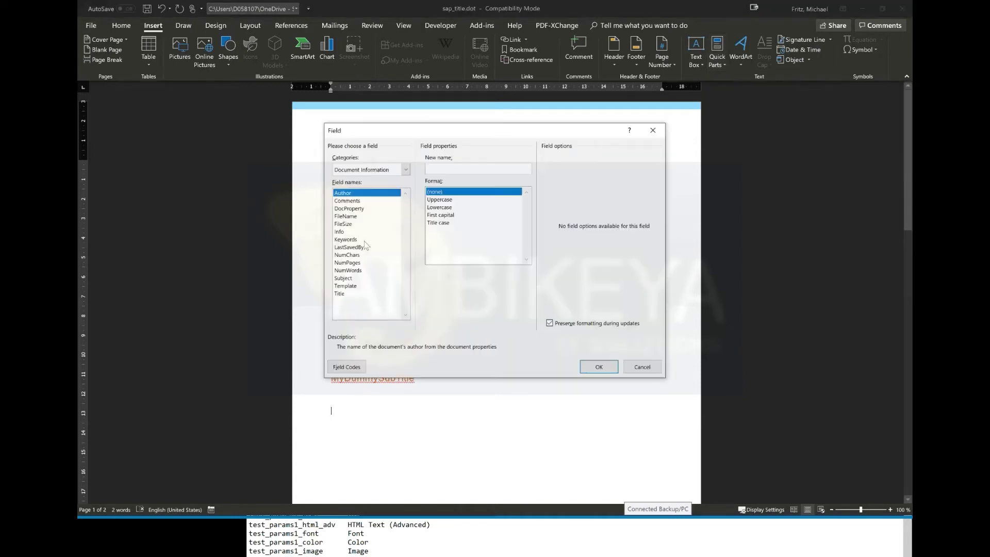
left_click(388, 170)
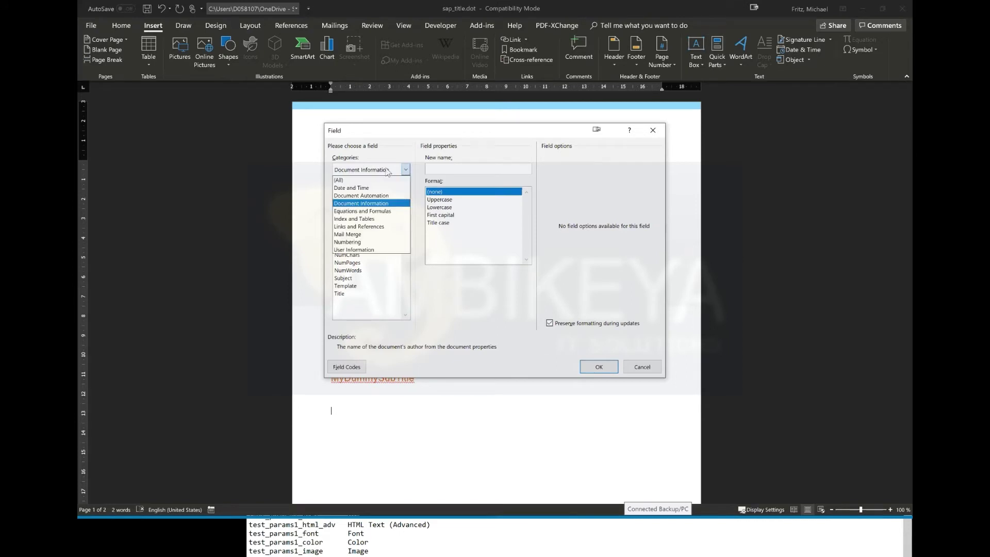
left_click(367, 204)
left_click(368, 208)
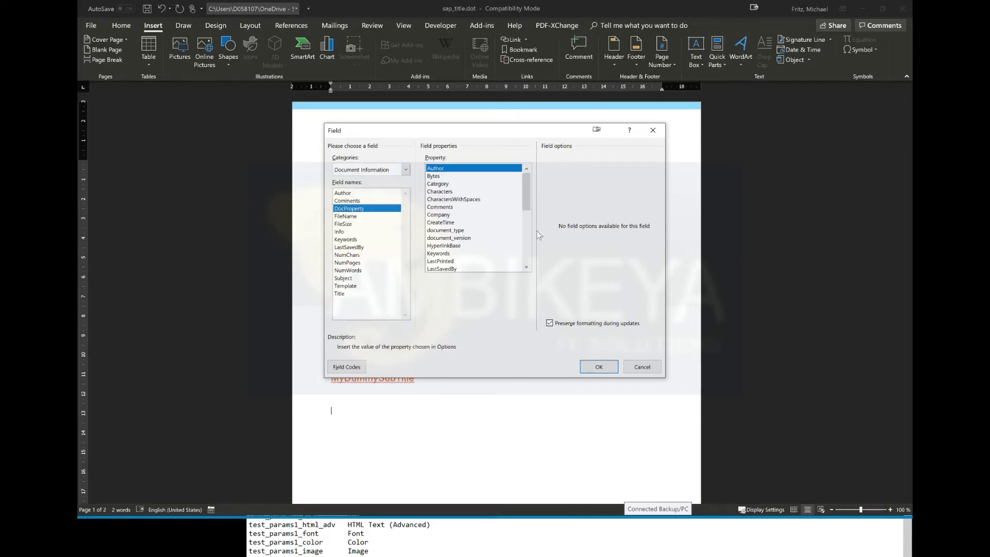
left_click_drag(526, 203, 466, 243)
left_click(458, 238)
double_click(458, 238)
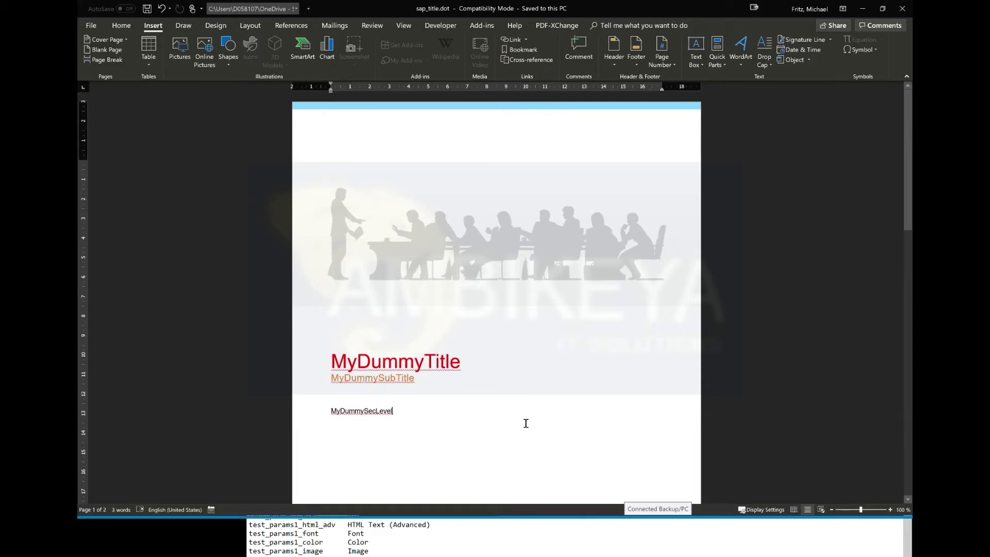
key("Return")
- Close the sap_title.dot template, exit Word and return to the Custom Property Training workarea in SAP Enable Now
key("alt+Tab")
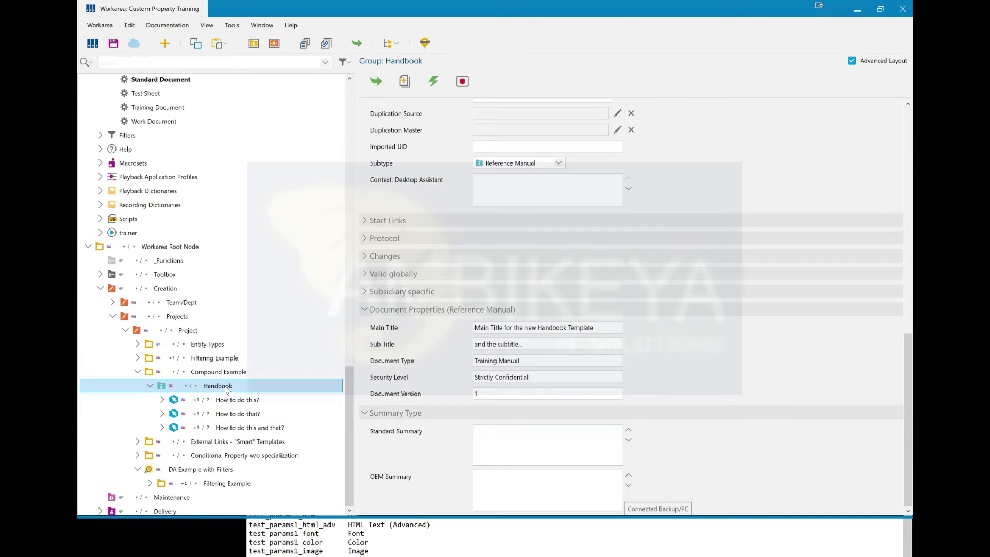
key("alt+Tab")
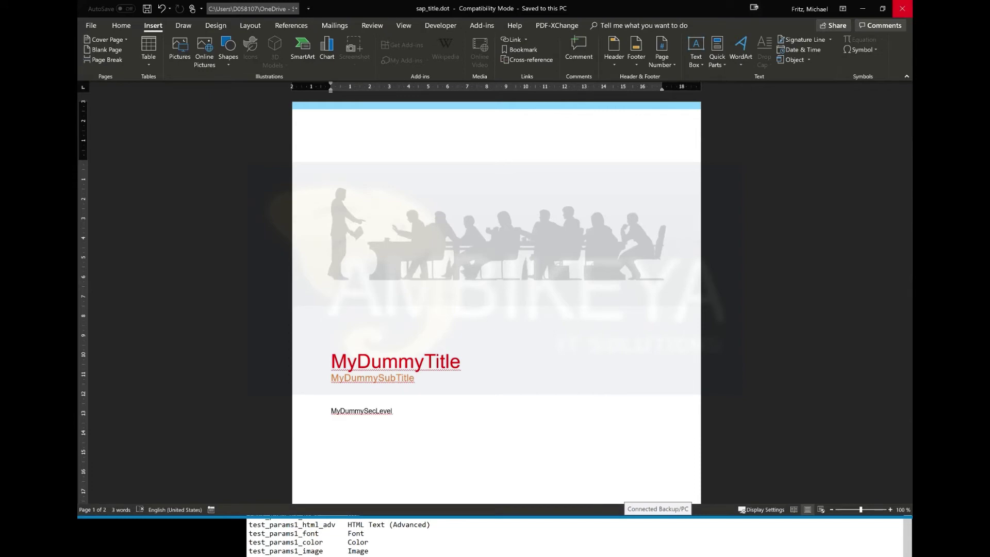
left_click(902, 9)
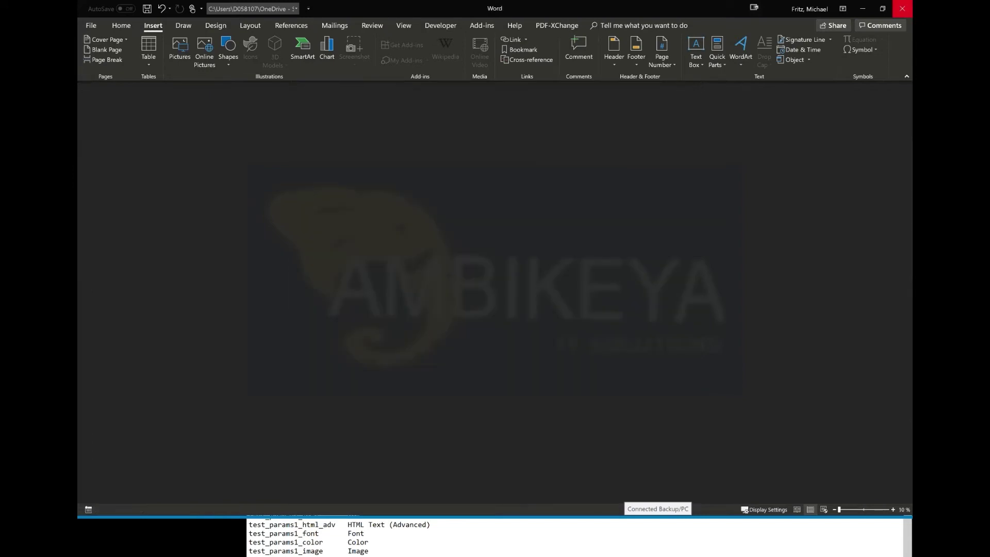
left_click(900, 10)
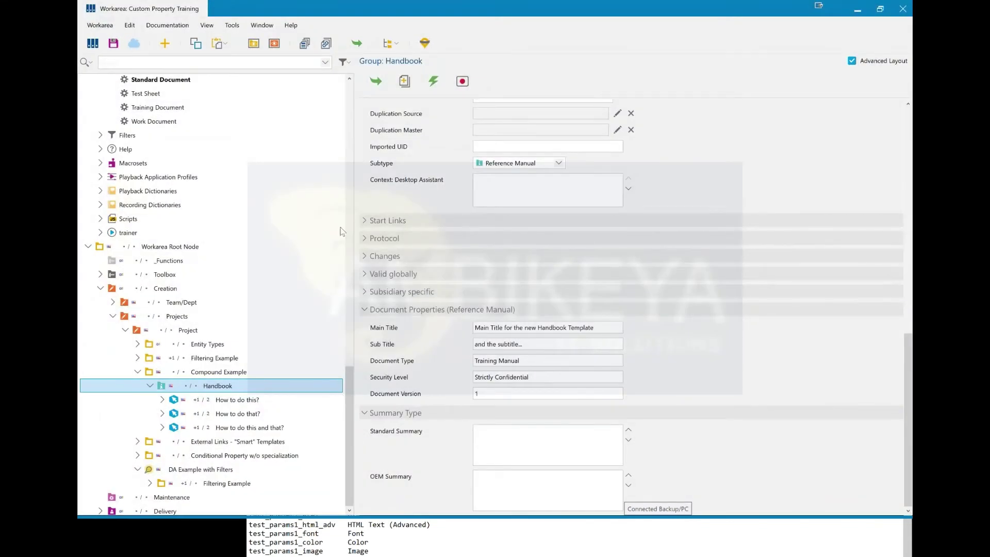
- Start inserting an external file into the Documentation Style resource
left_click(346, 173)
left_click_drag(346, 174, 345, 157)
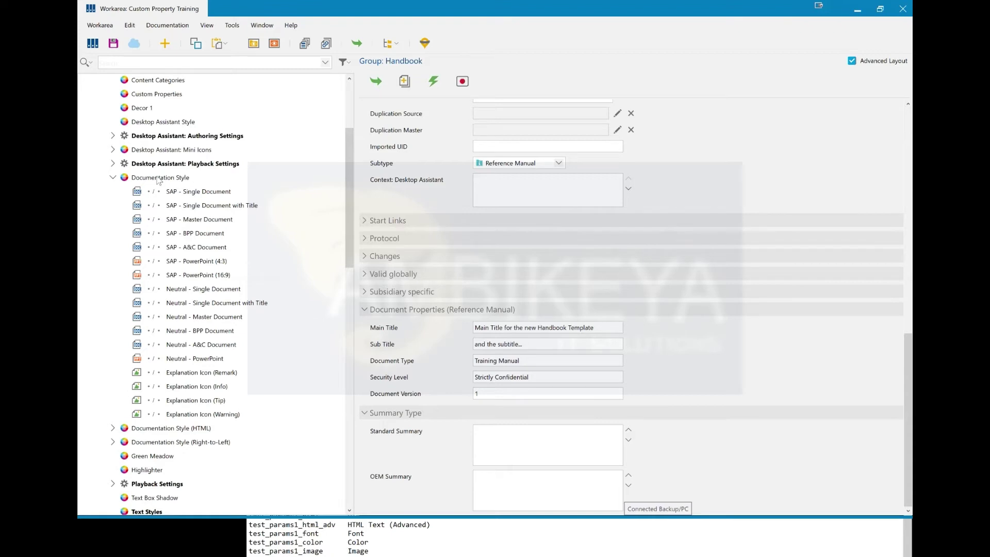
left_click(160, 179)
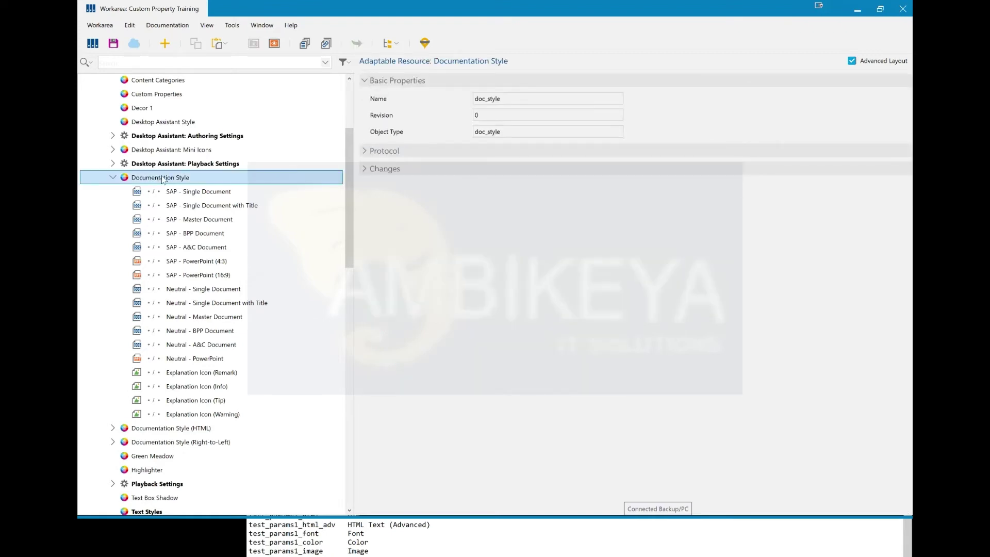
left_click(181, 359)
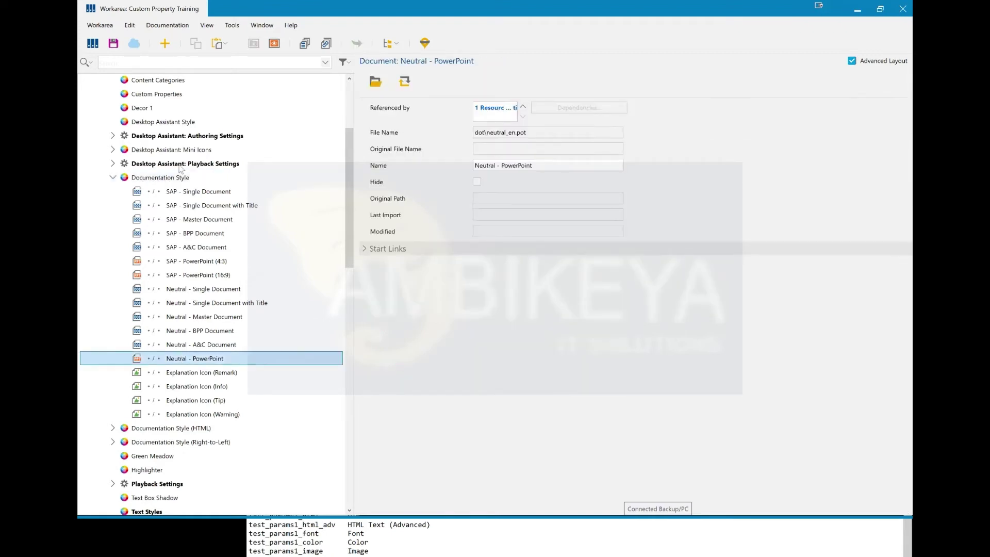
left_click(181, 178)
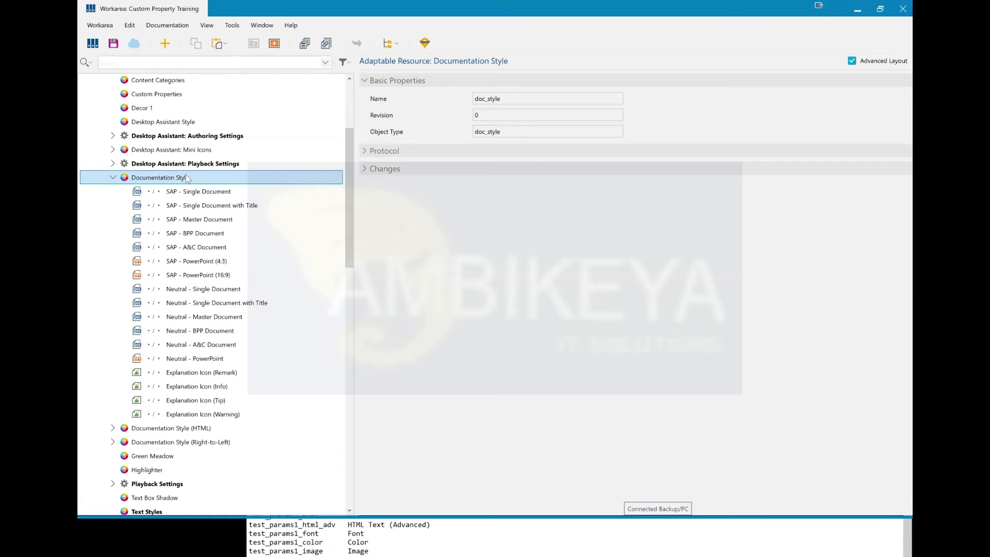
right_click(192, 178)
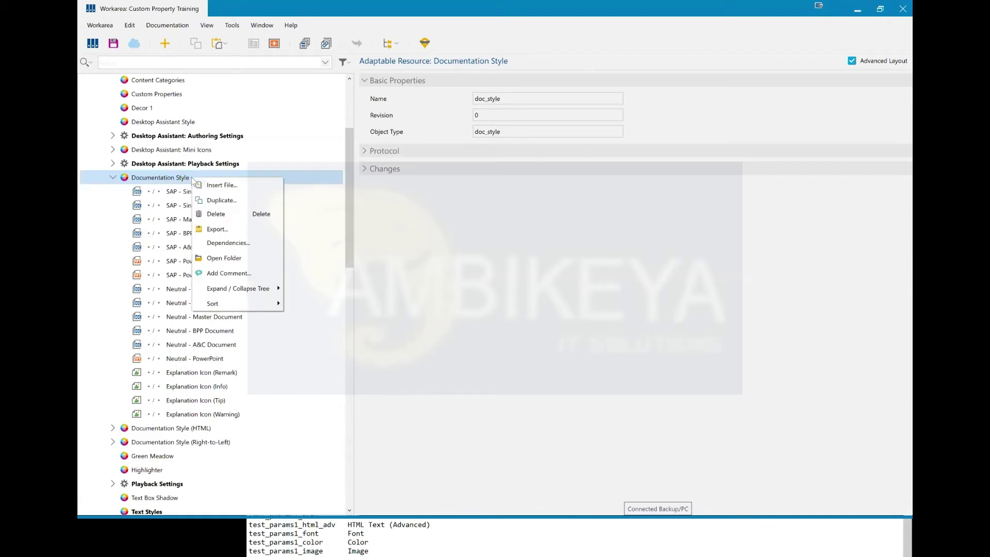
left_click(232, 189)
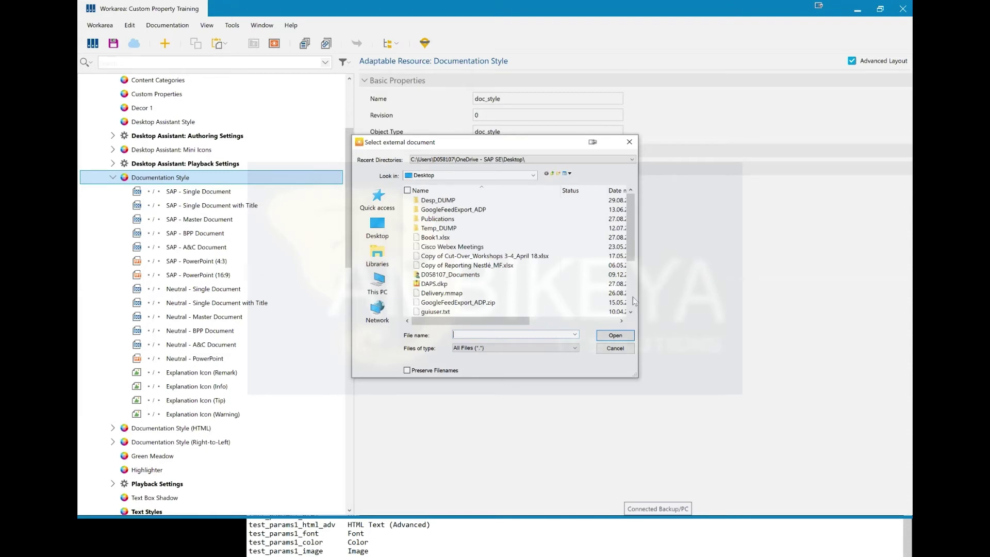
- Rename the sap_title.dot file on the Desktop as sap_title_with_custom_properties.dot
scroll(634, 301, "down", 3)
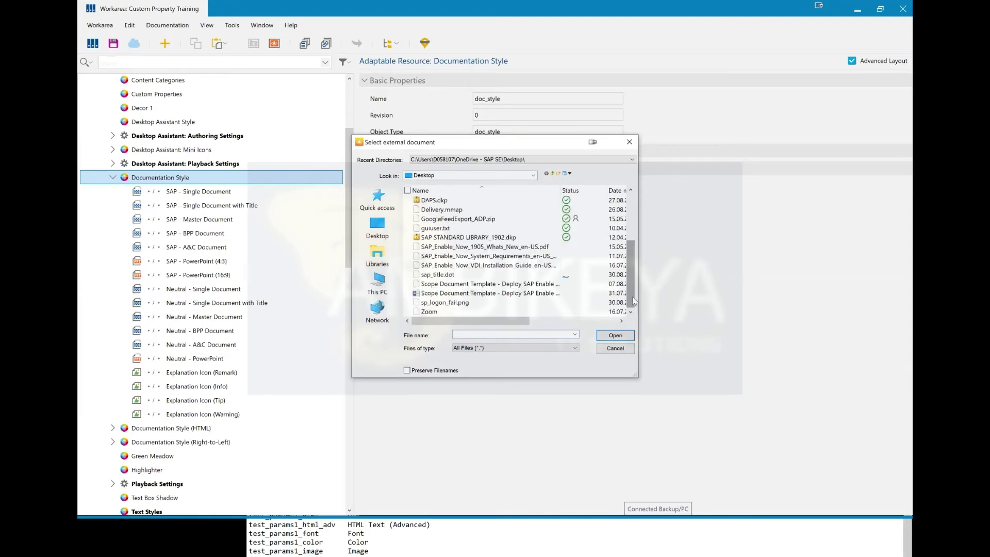
left_click(444, 275)
key("Right")
type("_with_")
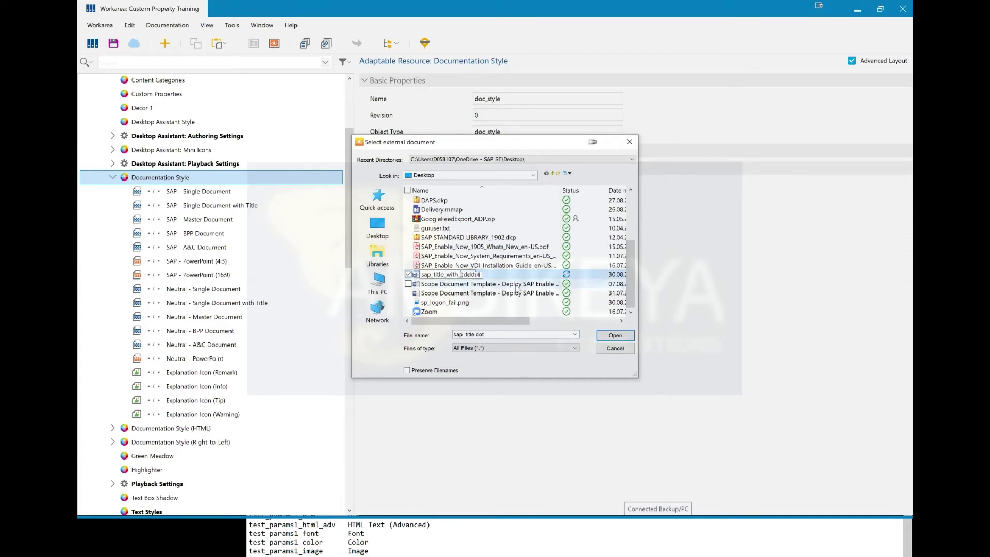
type("custom_properties.dot")
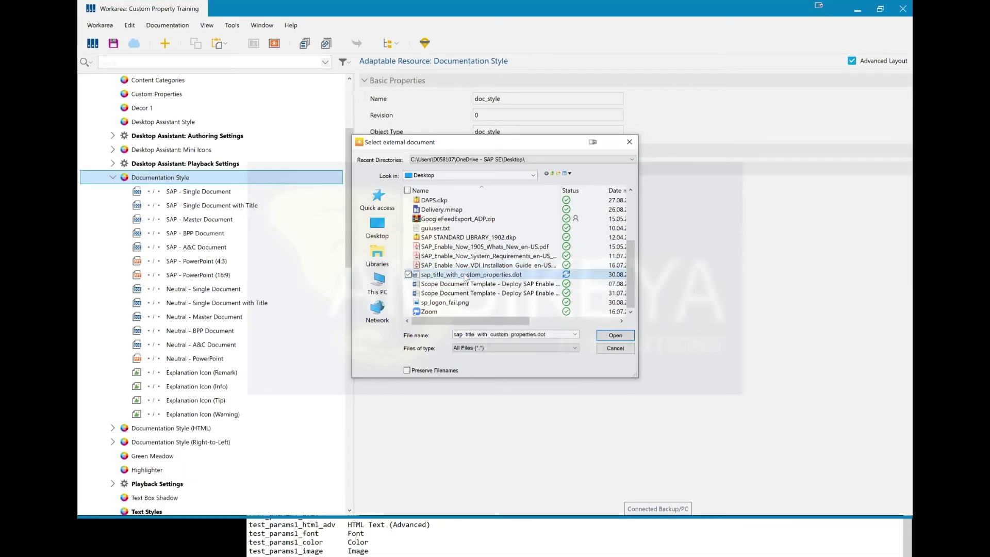
- Insert the renamed template under Documentation Style and view its document properties
left_click(616, 336)
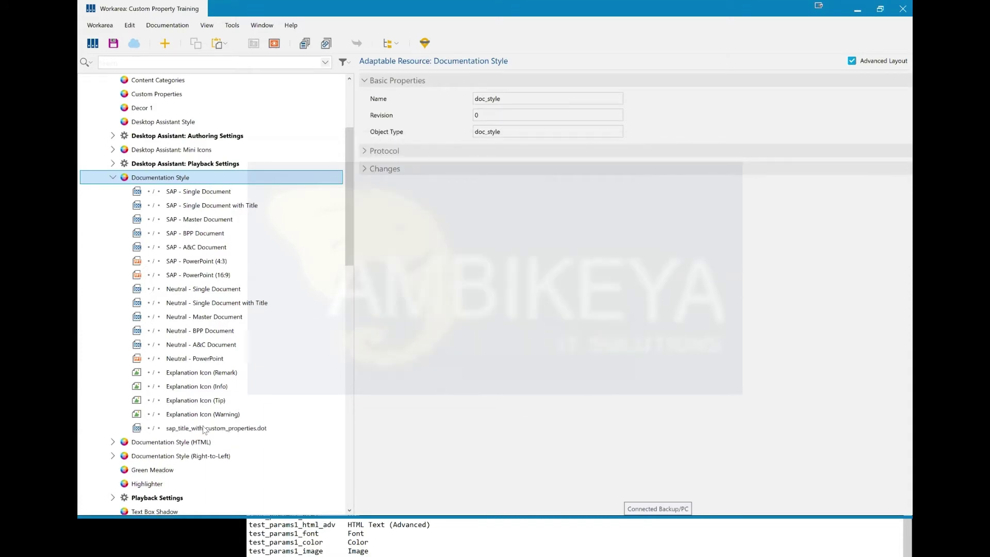
left_click(203, 427)
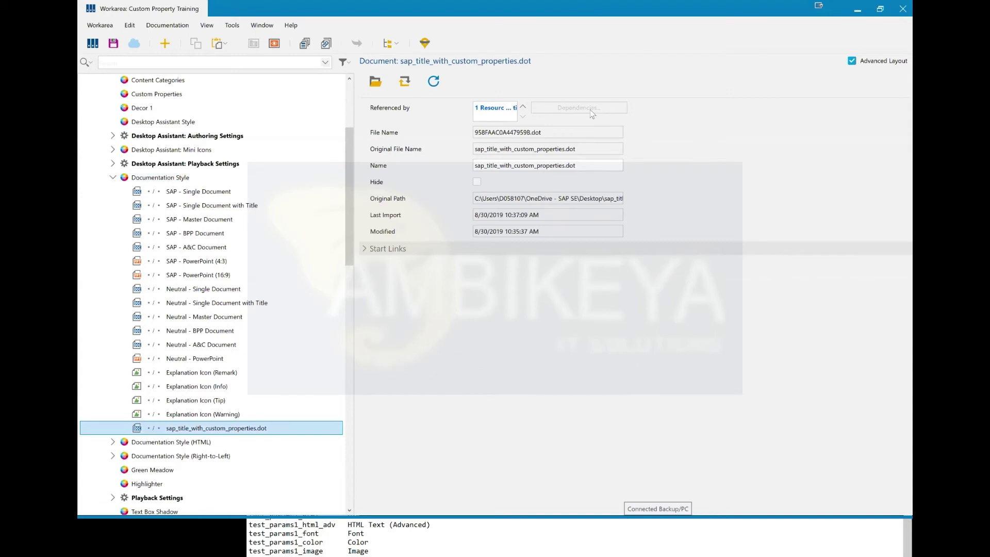
left_click(591, 163)
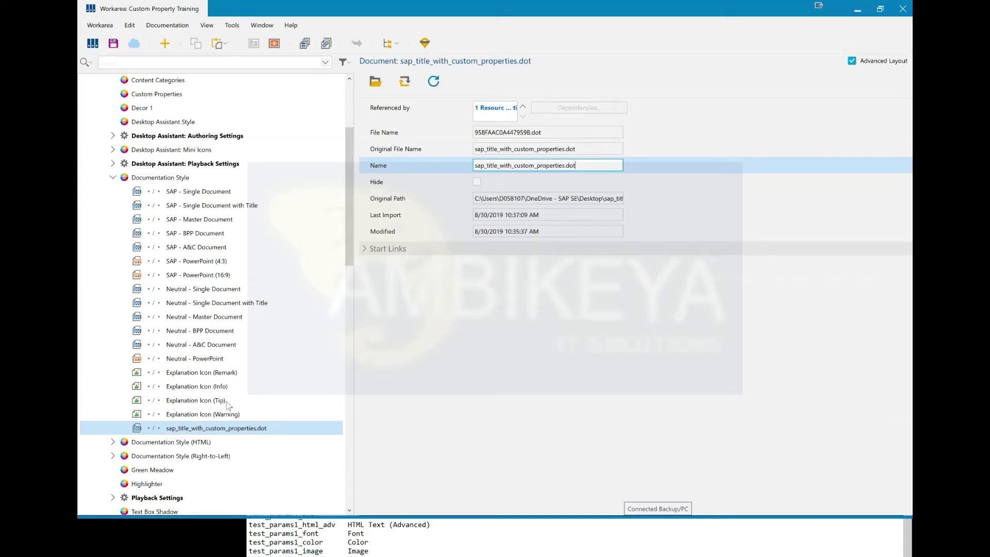
- Duplicate the Compound Document documentation setting under the name "Compound Document (with custom variables)"
double_click(145, 182)
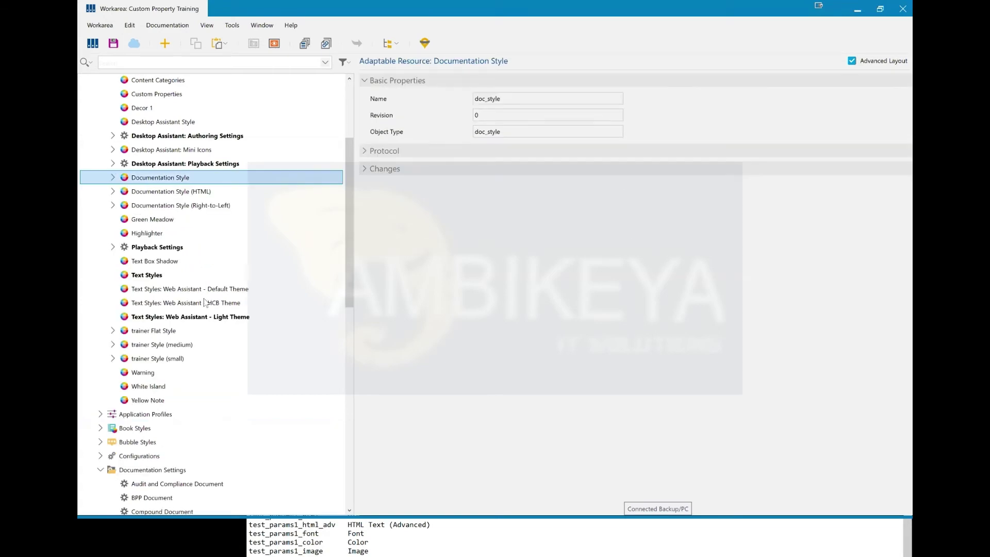
scroll(205, 303, "down", 3)
scroll(170, 223, "down", 3)
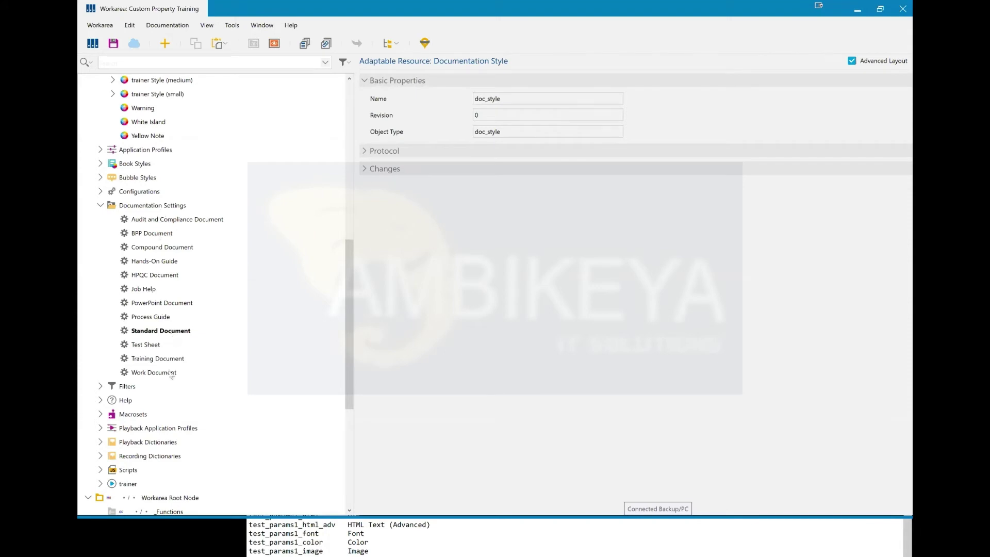
left_click(159, 250)
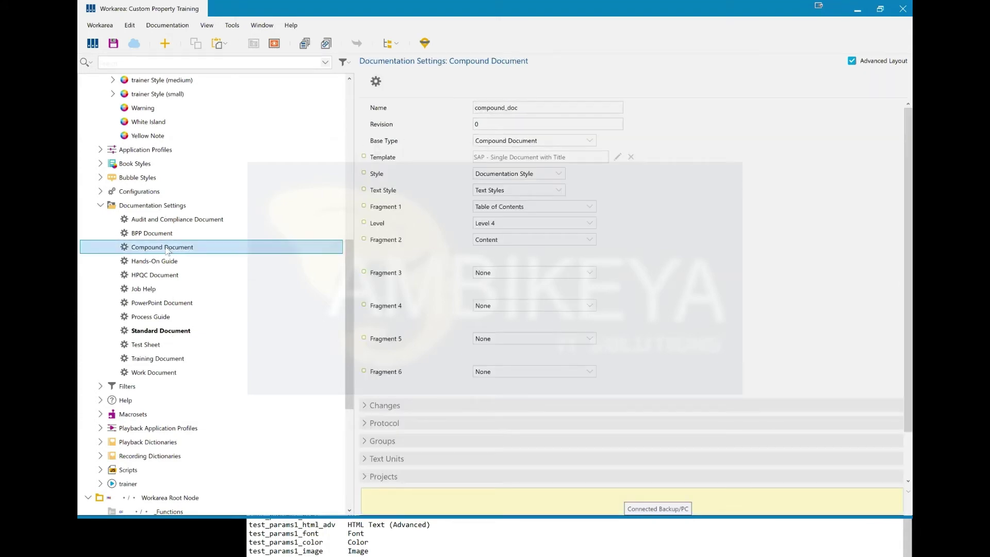
right_click(166, 249)
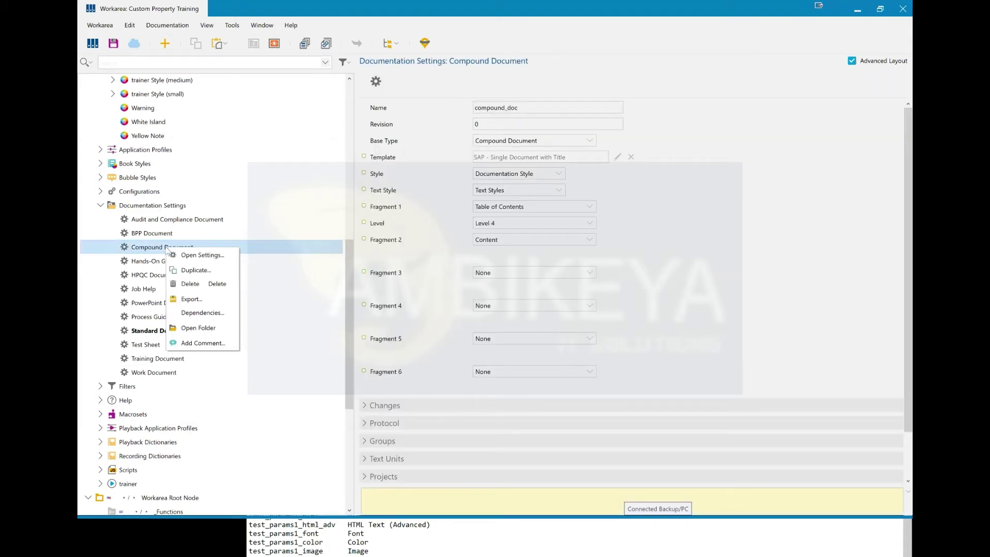
left_click(193, 270)
left_click(422, 243)
double_click(423, 243)
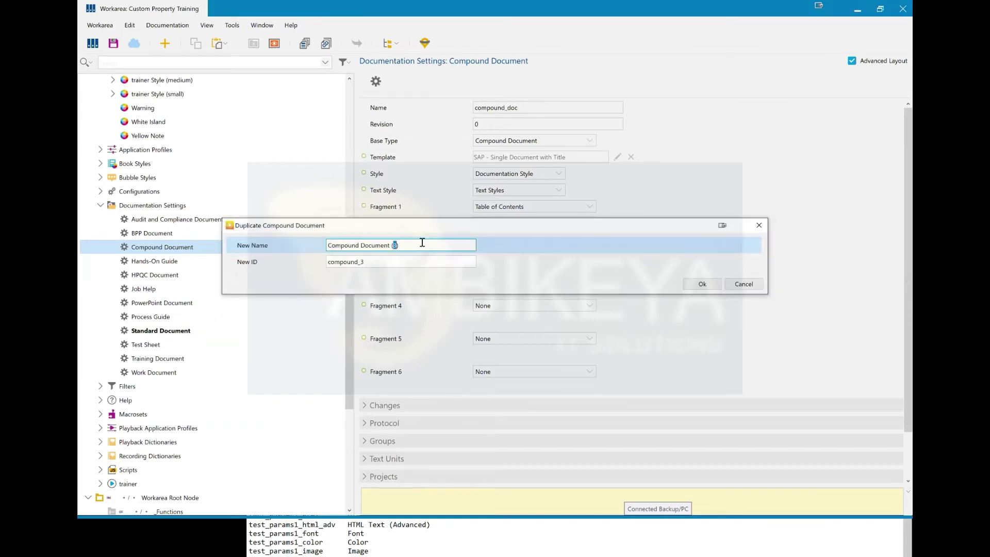
type("with custom variables")
left_click(707, 285)
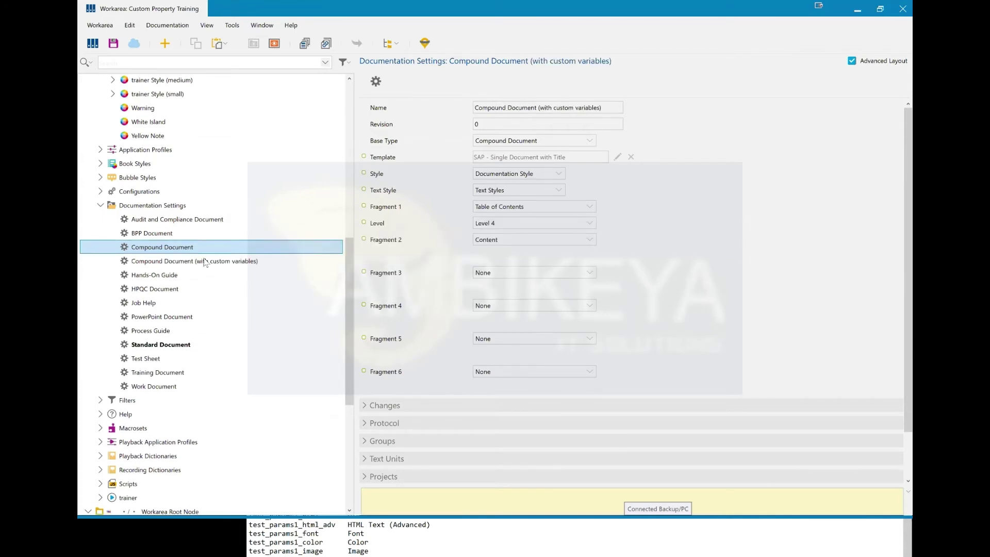
- Override the template of Compound Document (with custom variables) with sap_title_with_custom_properties.dot and collapse the documentation settings
left_click(240, 261)
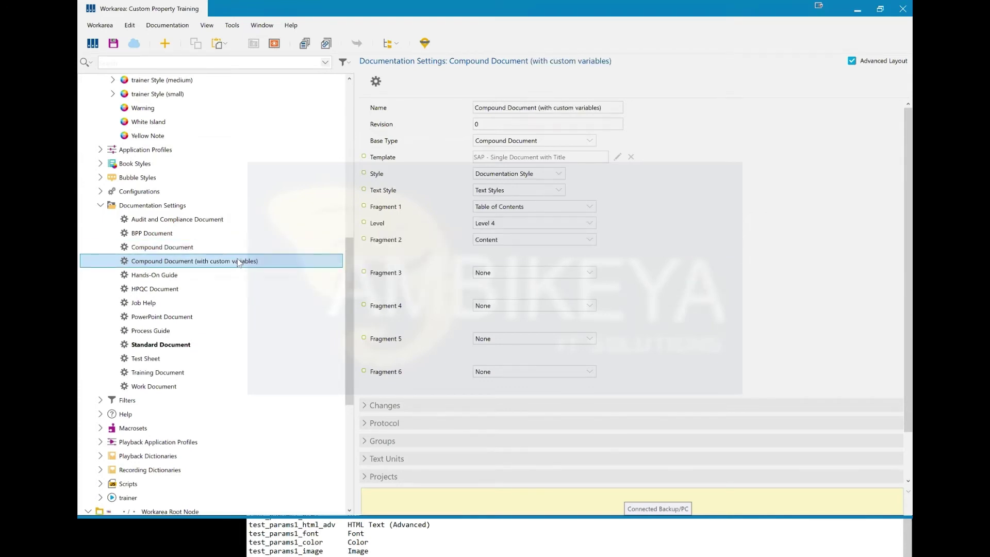
left_click(364, 158)
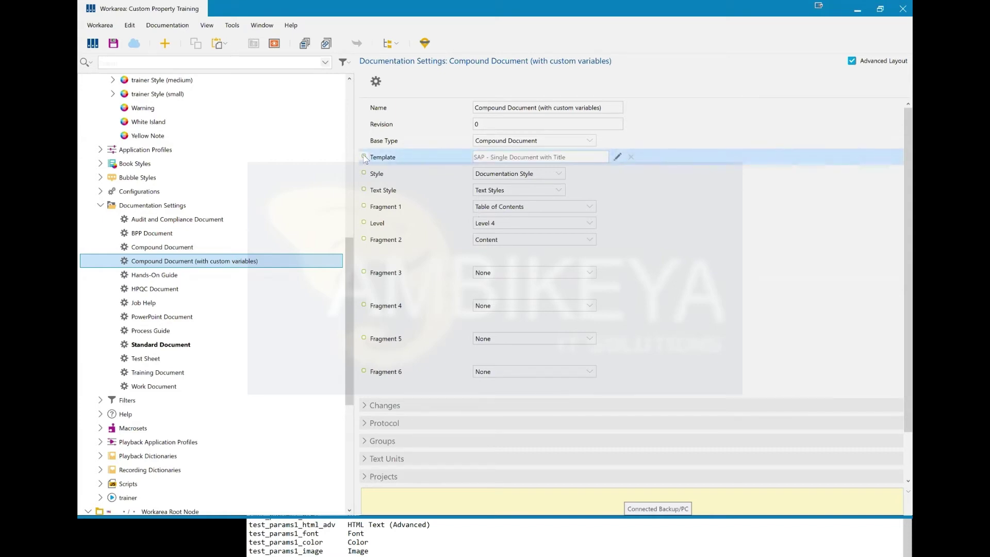
left_click(627, 159)
left_click(618, 157)
scroll(566, 211, "up", 3)
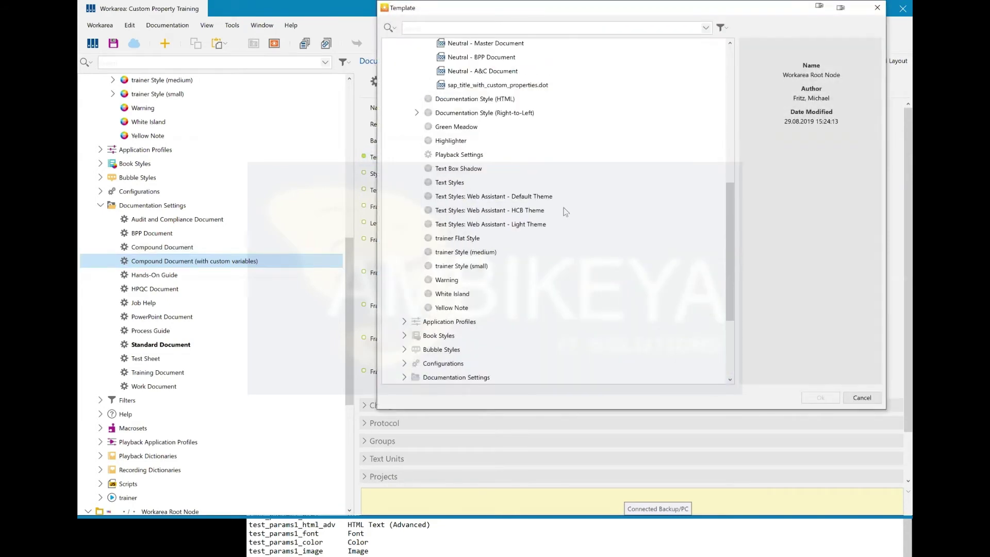
scroll(566, 212, "up", 4)
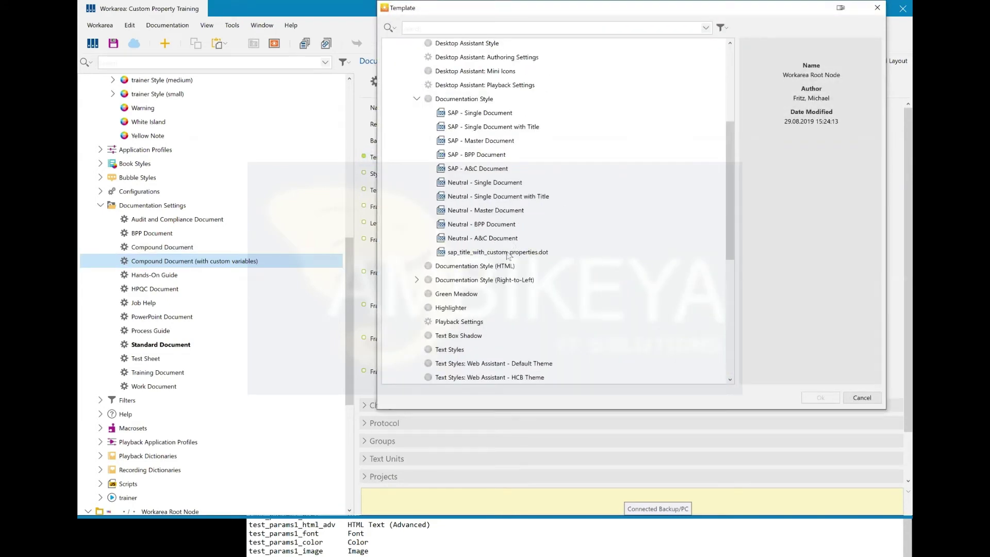
left_click(508, 252)
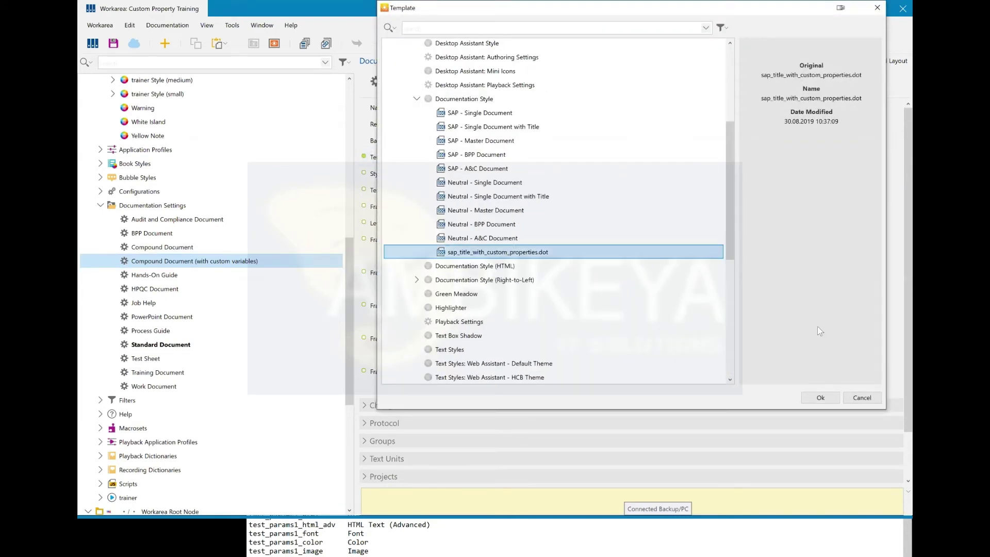
left_click(820, 397)
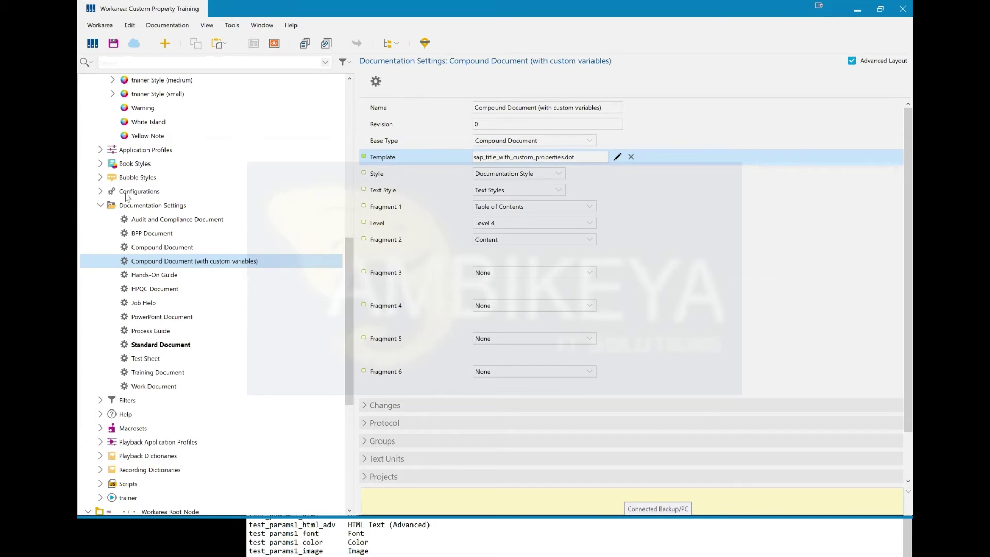
left_click(101, 206)
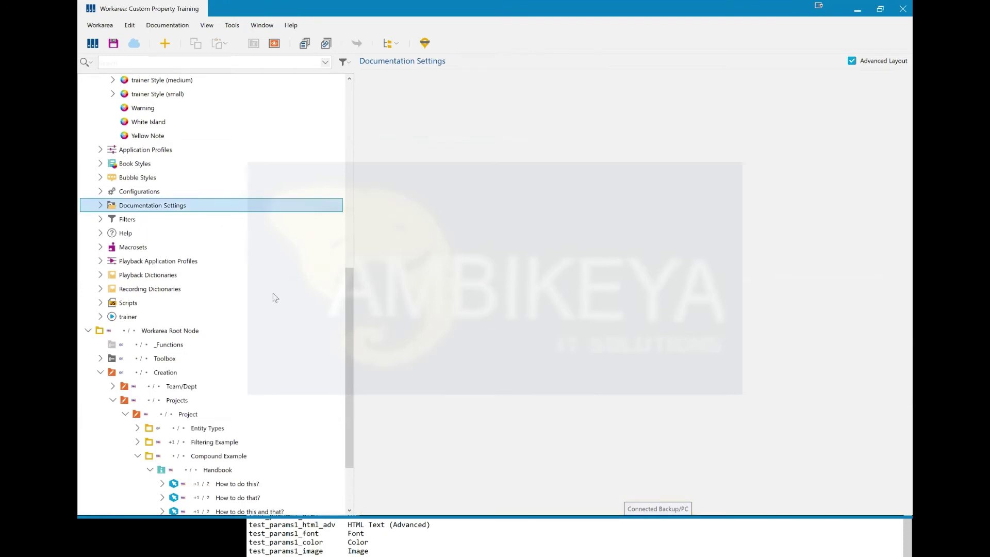
- Generate a PDF compound document from the Handbook group using the Compound Document (with custom variables) settings, and open it
scroll(273, 298, "down", 2)
left_click(222, 385)
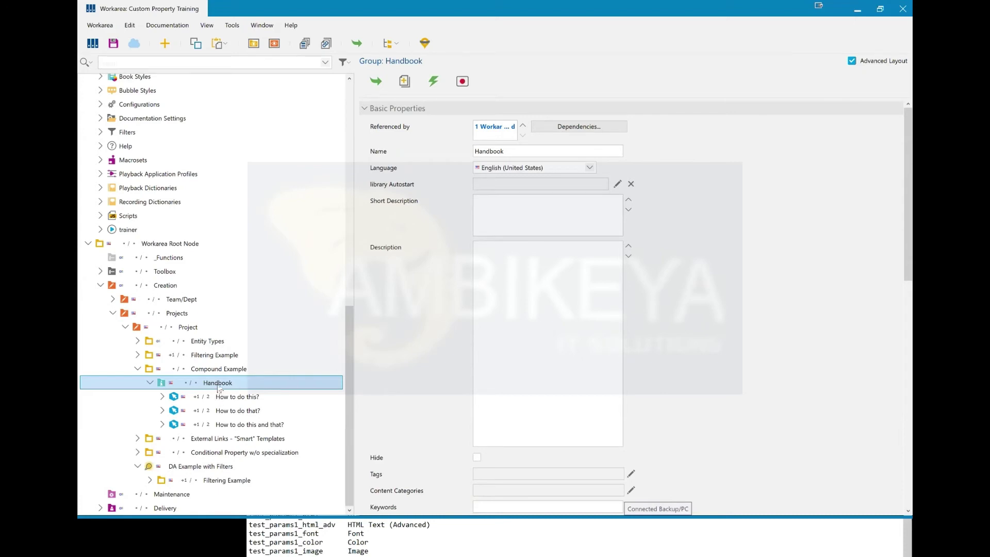
left_click(167, 26)
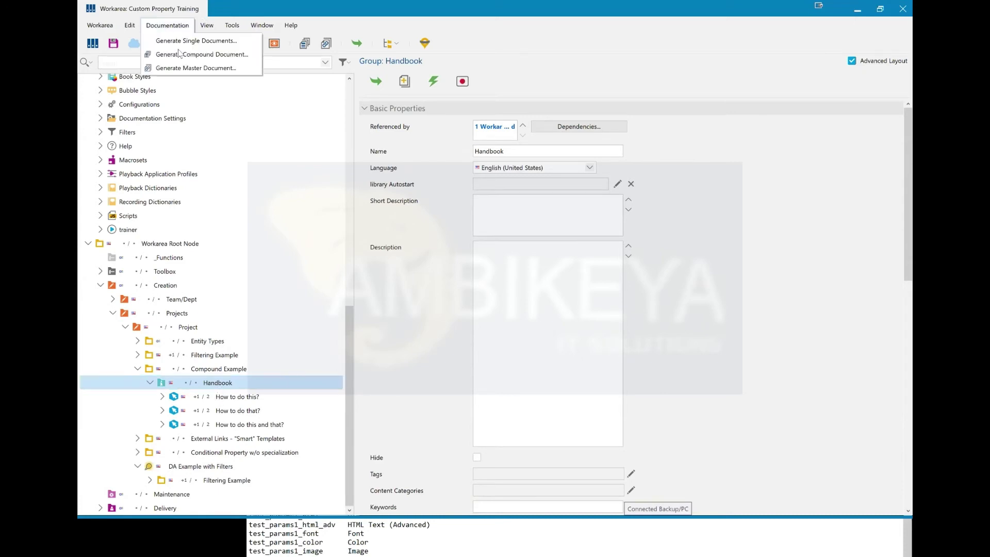
left_click(182, 57)
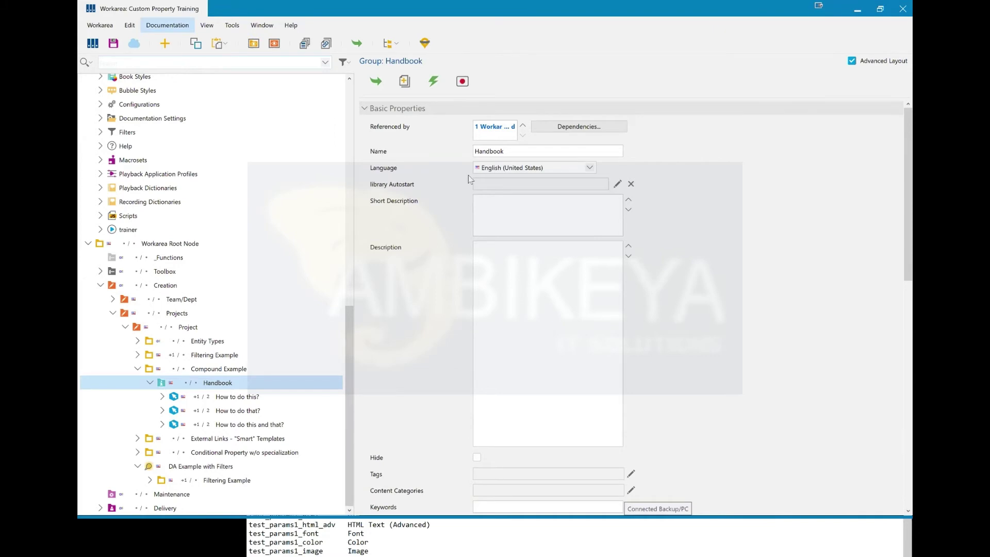
left_click(367, 254)
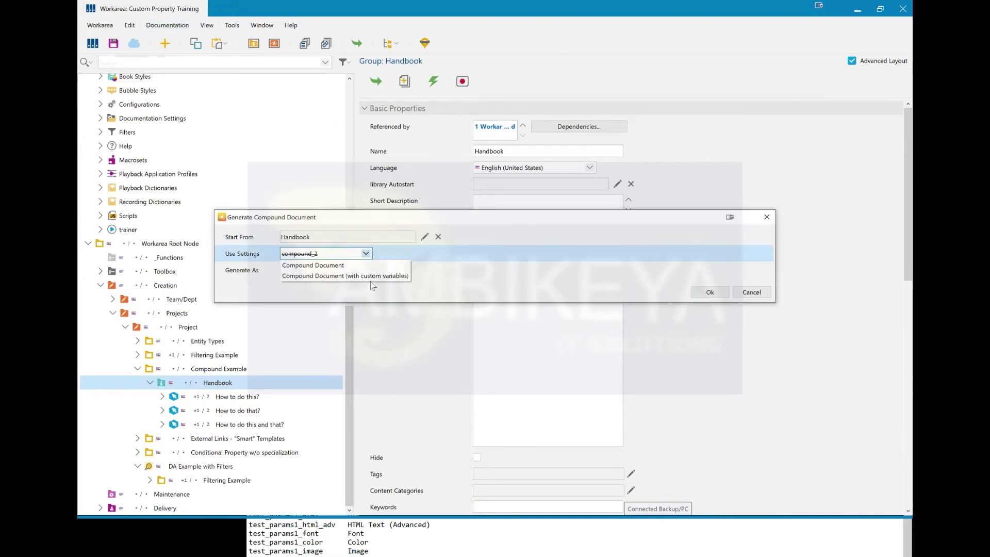
left_click(314, 277)
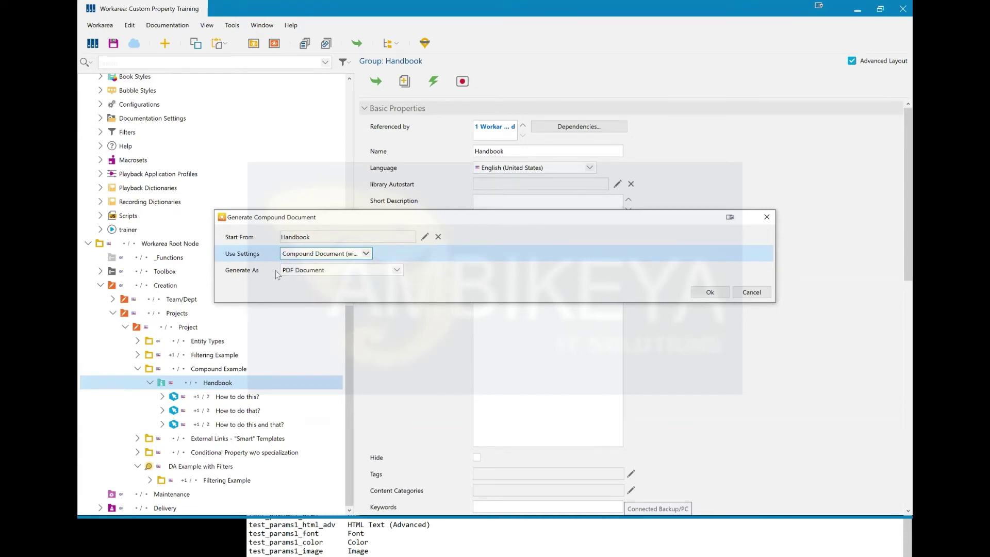
left_click(715, 296)
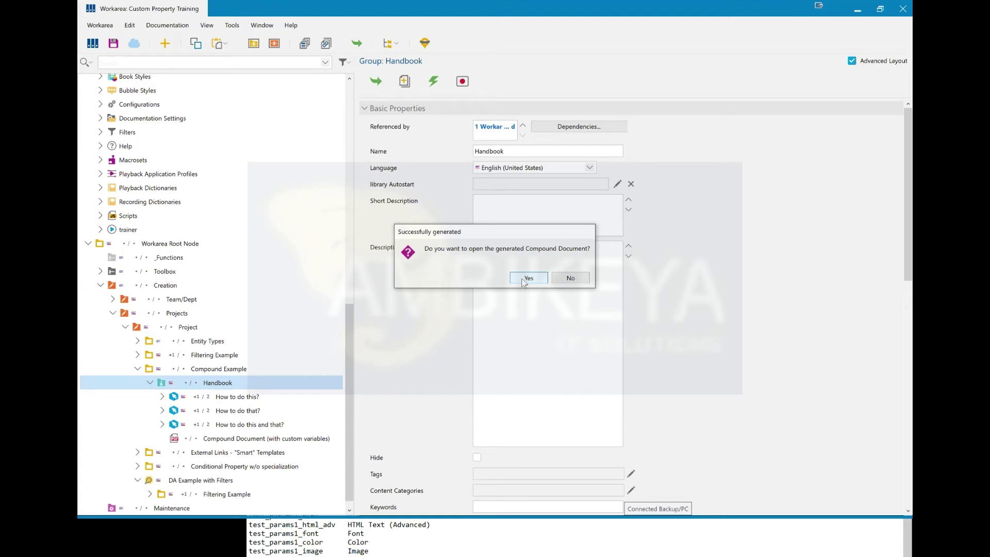
left_click(524, 281)
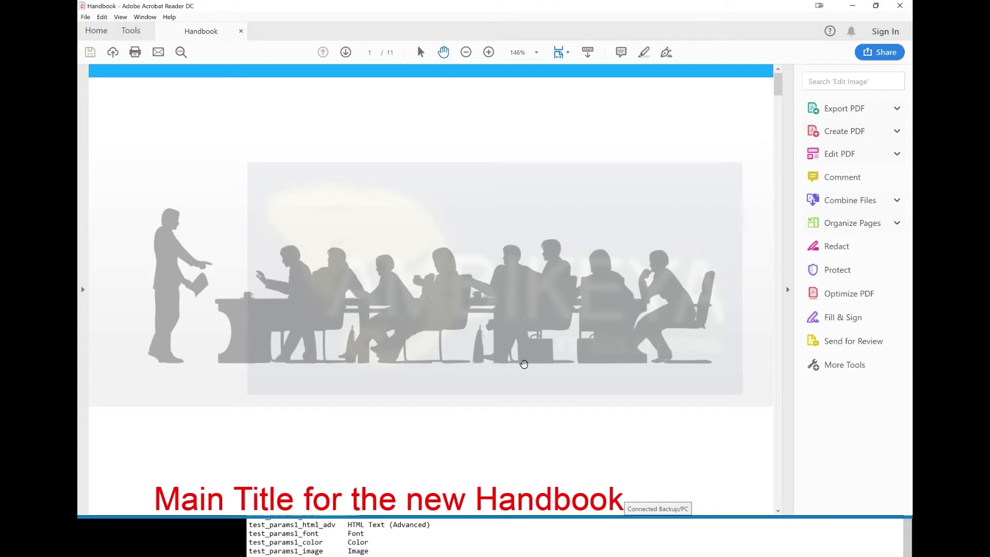
- Review the generated Handbook PDF's title page, table of contents, headers and footers, and close the document
scroll(524, 364, "down", 3)
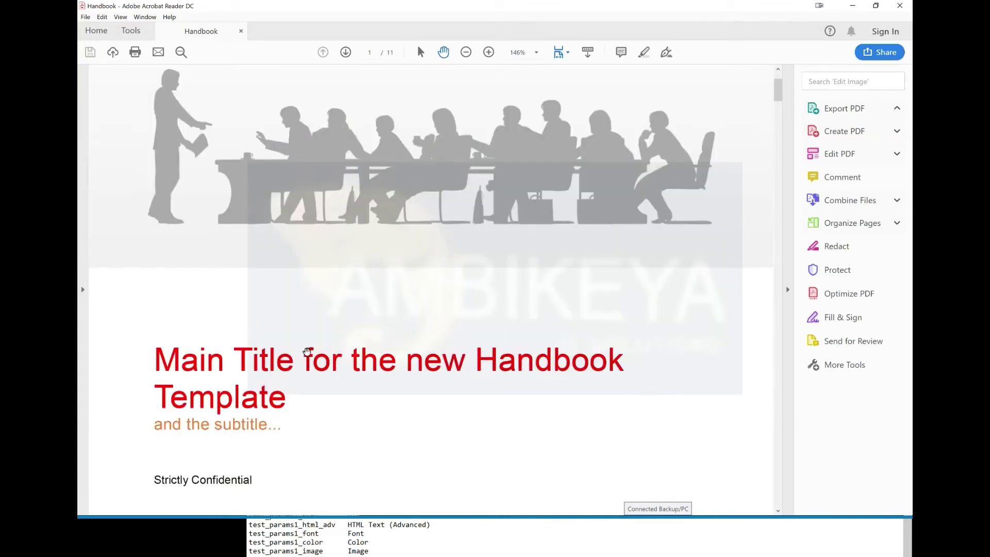
scroll(256, 441, "down", 1)
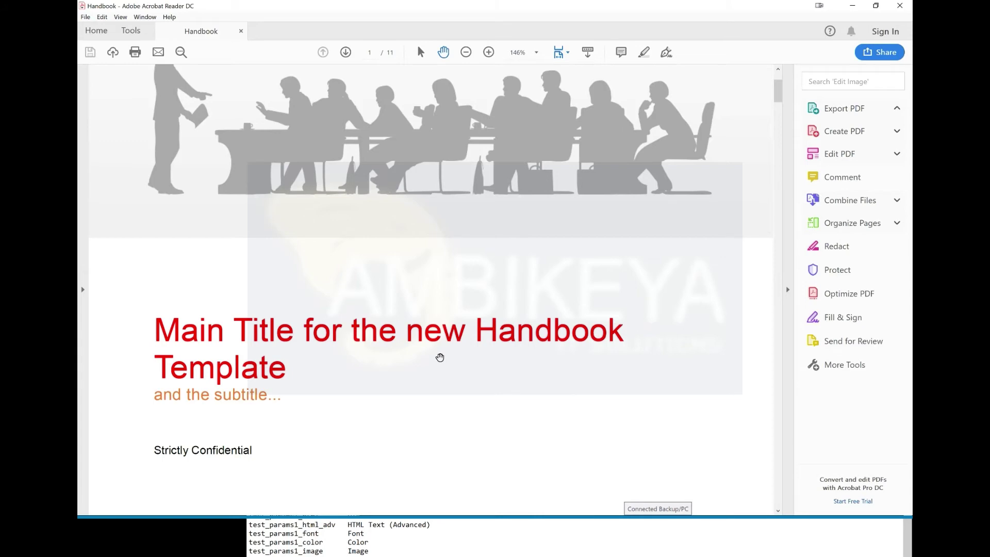
scroll(373, 339, "down", 2)
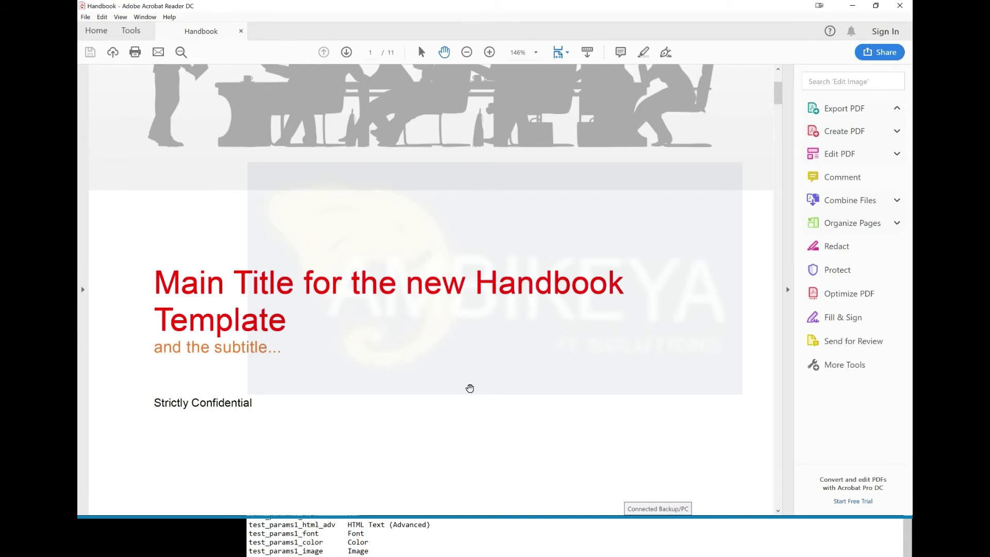
scroll(470, 388, "down", 5)
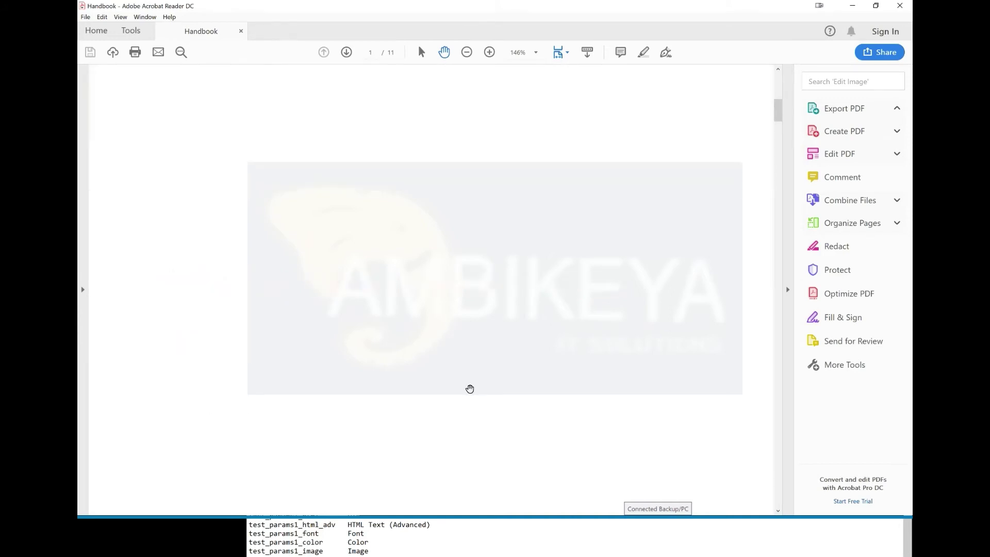
scroll(458, 390, "down", 3)
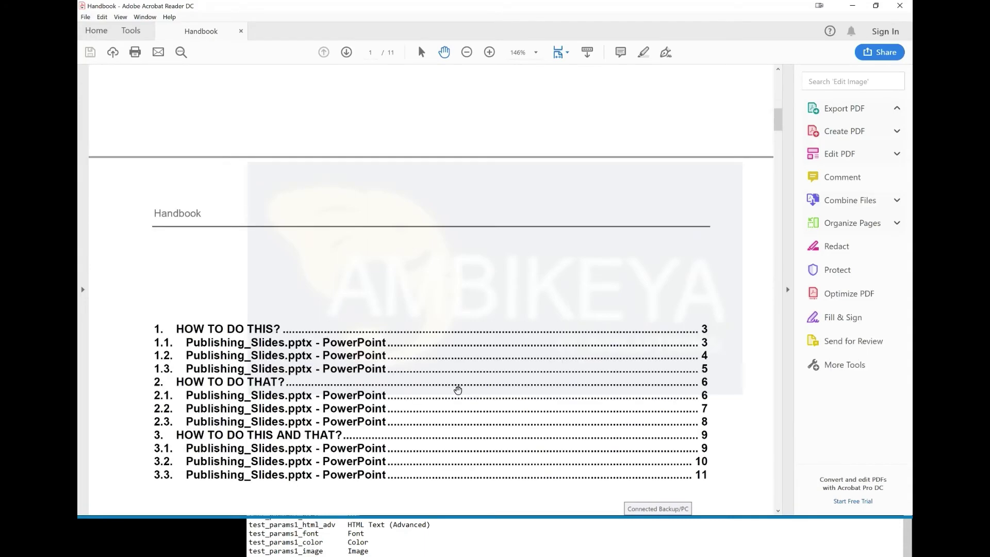
scroll(458, 390, "down", 3)
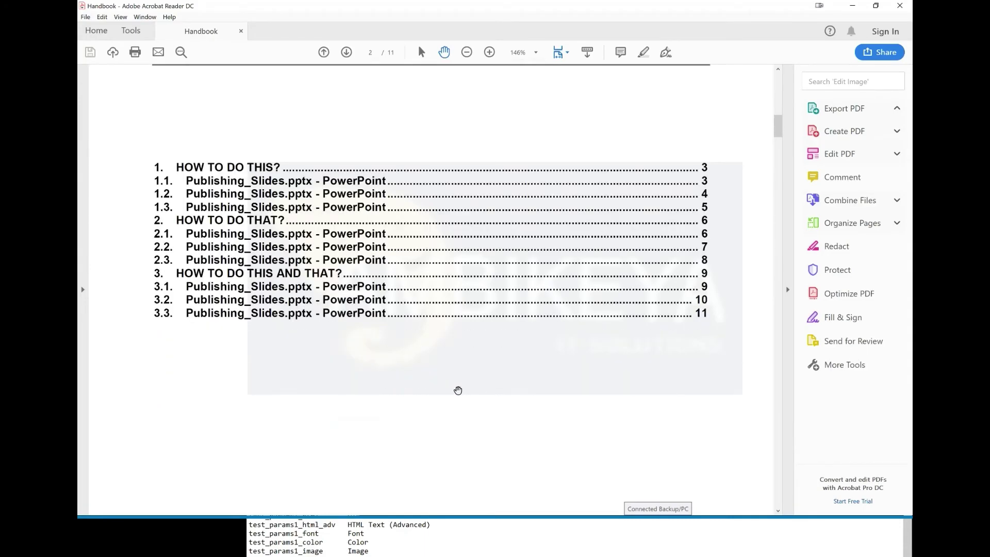
scroll(458, 390, "down", 7)
scroll(458, 390, "down", 4)
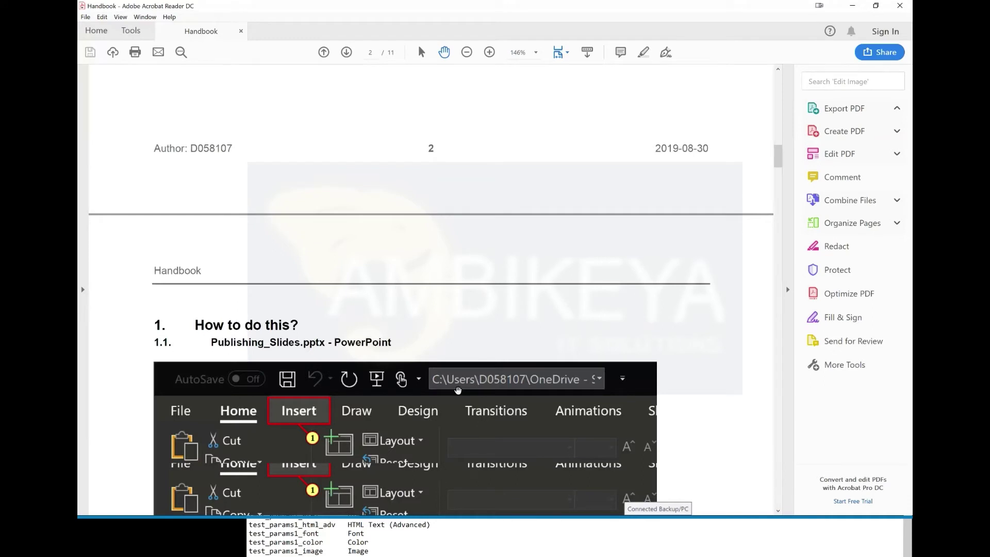
scroll(458, 389, "down", 1)
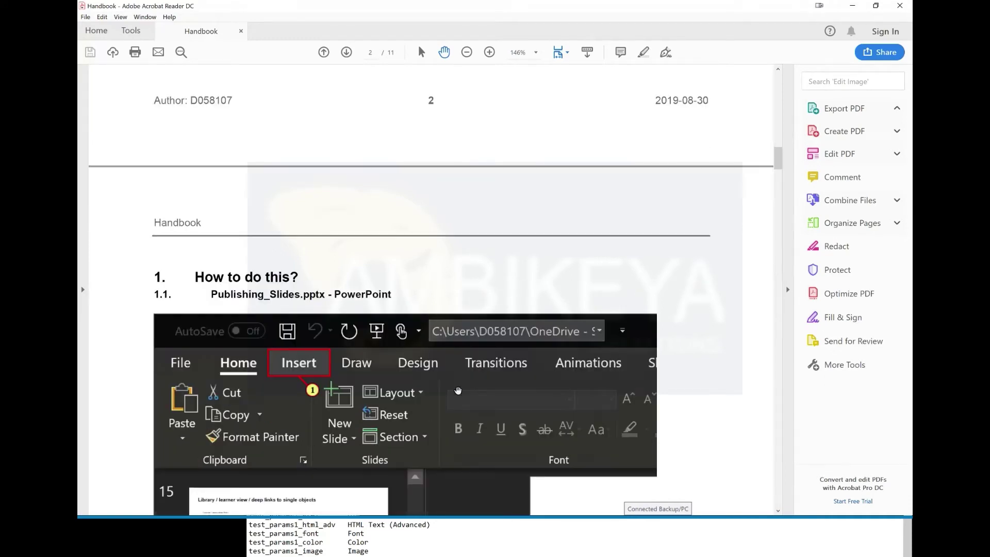
left_click_drag(733, 136, 734, 137)
left_click(777, 165)
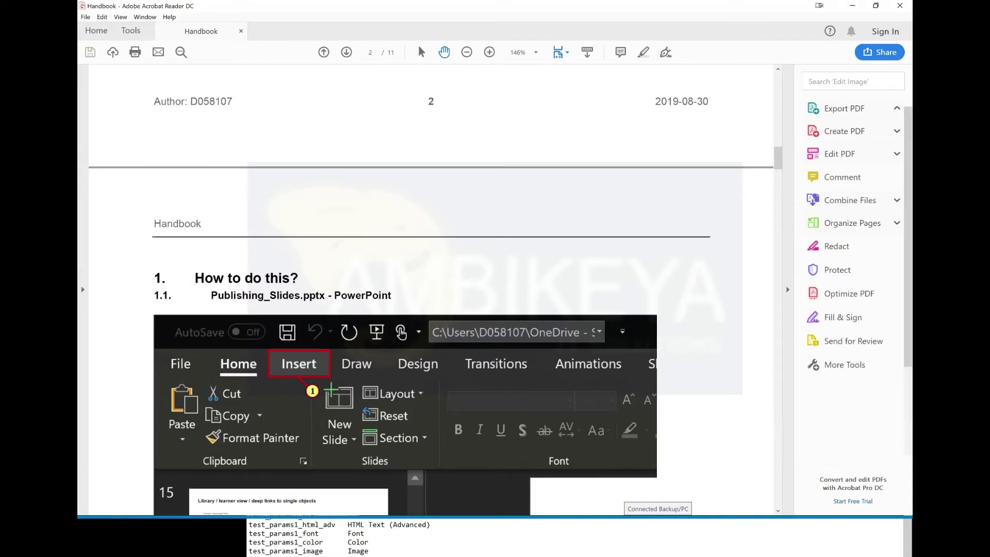
left_click(900, 5)
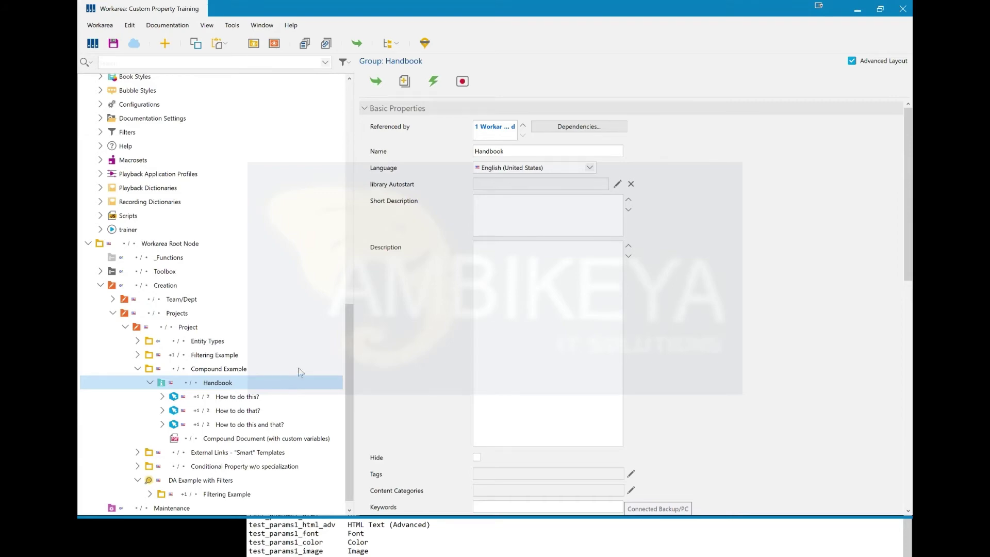
- Switch to group.xml in Notepad++ and examine the group_handbook specialization together with its ParamSet block
key("alt+Tab")
key("alt+Tab")
key("alt+Tab")
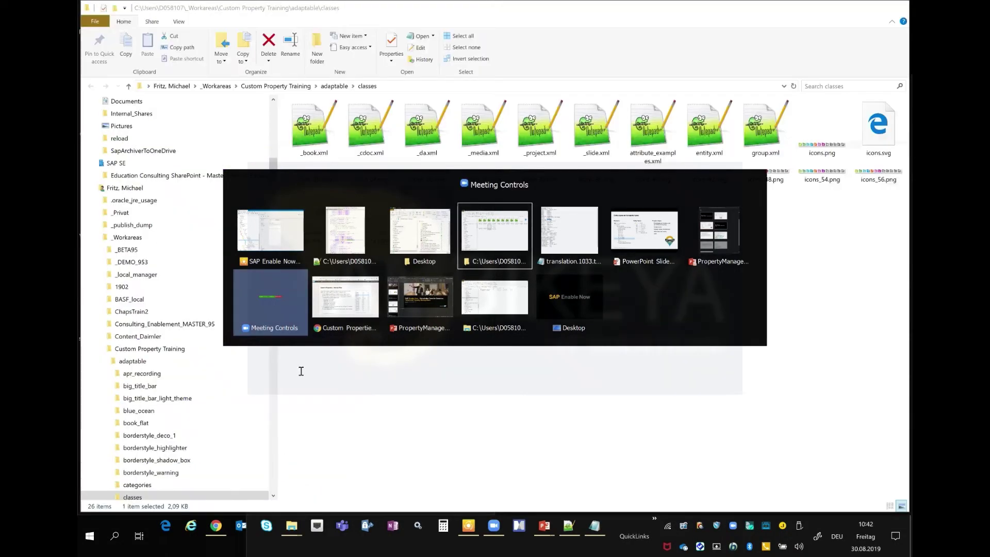
key("alt+shift+Tab")
key("alt+shift+Tab")
left_click(167, 308)
double_click(155, 308)
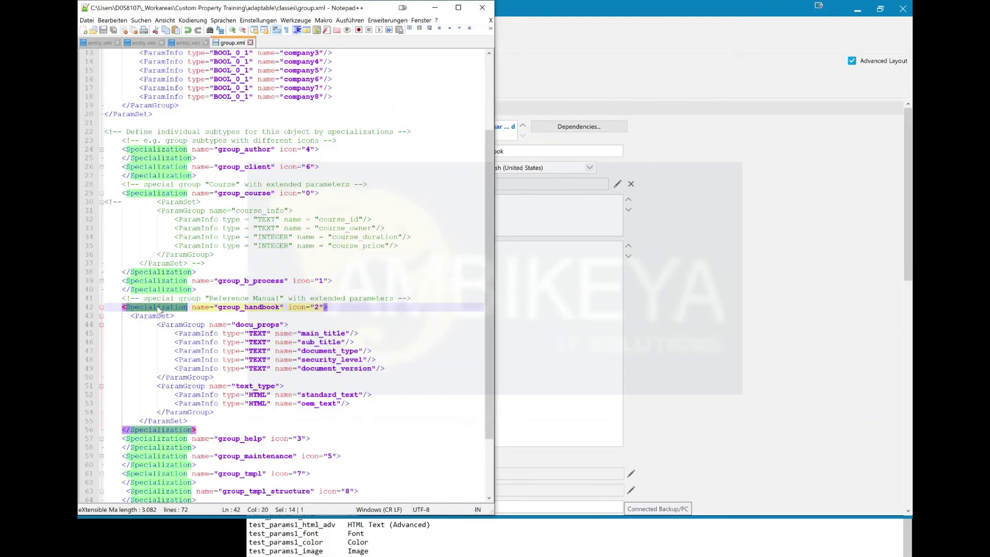
left_click(217, 308)
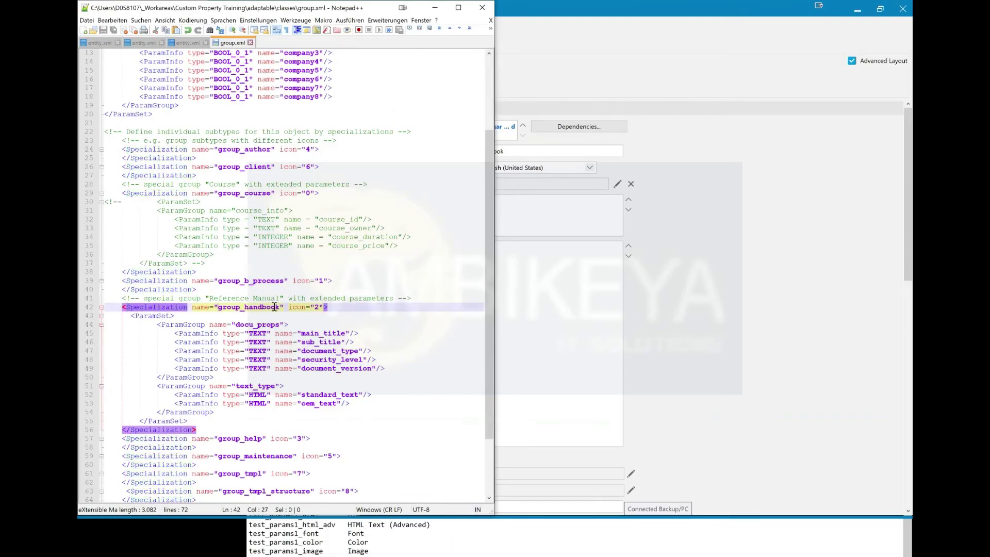
left_click(281, 310, "shift")
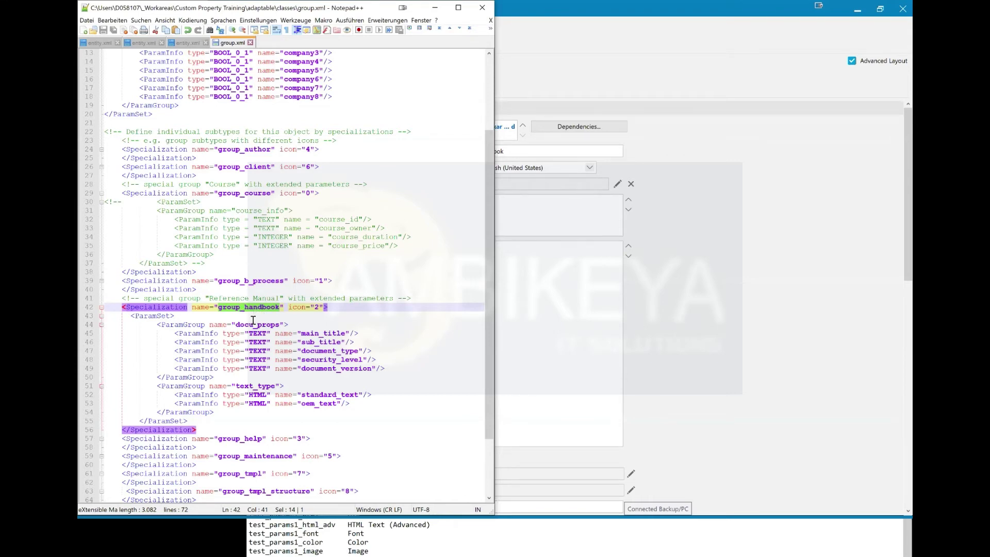
left_click(129, 316)
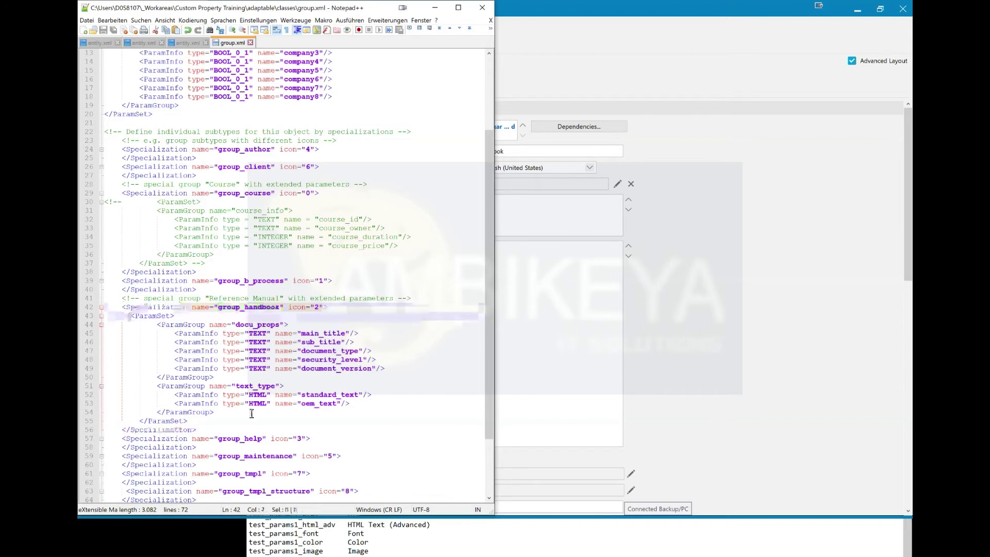
left_click(208, 419, "shift")
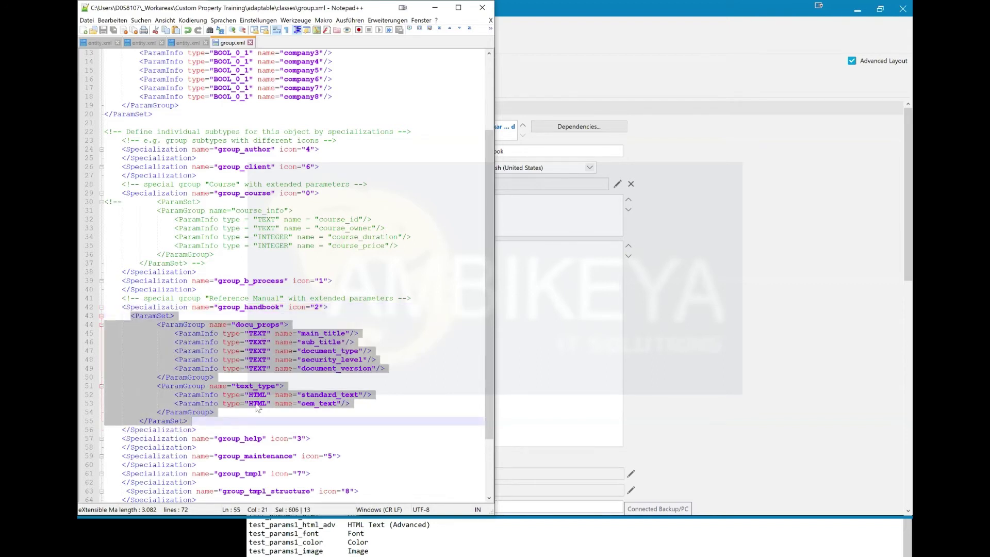
double_click(219, 307)
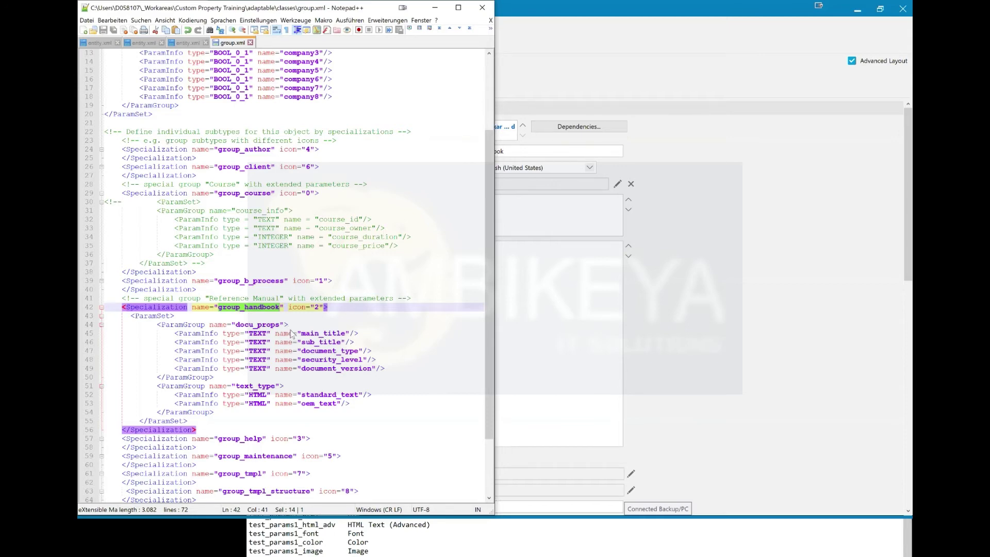
- Switch back to the workarea and view the Handbook group's subtype and its Document Properties (Reference Manual) section
key("alt+Tab")
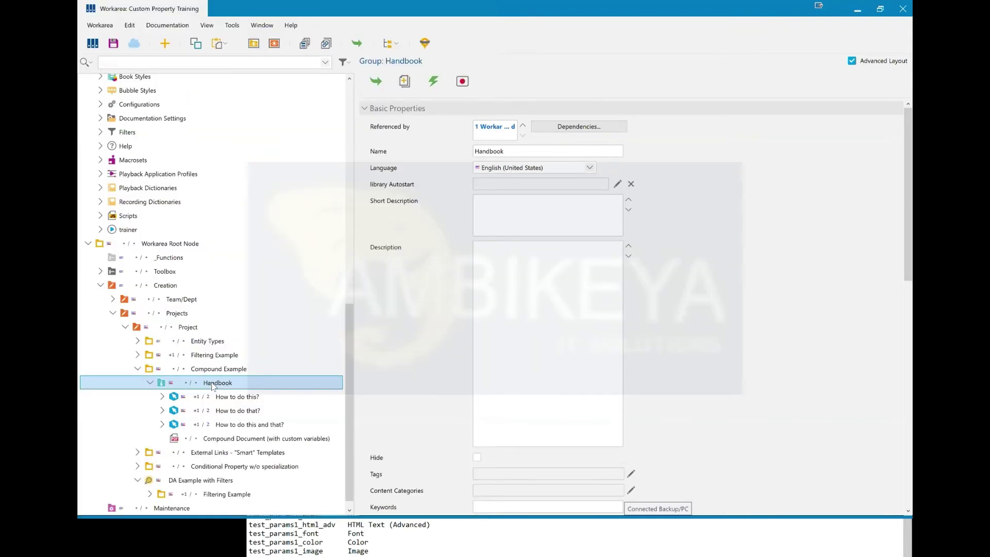
scroll(419, 379, "down", 5)
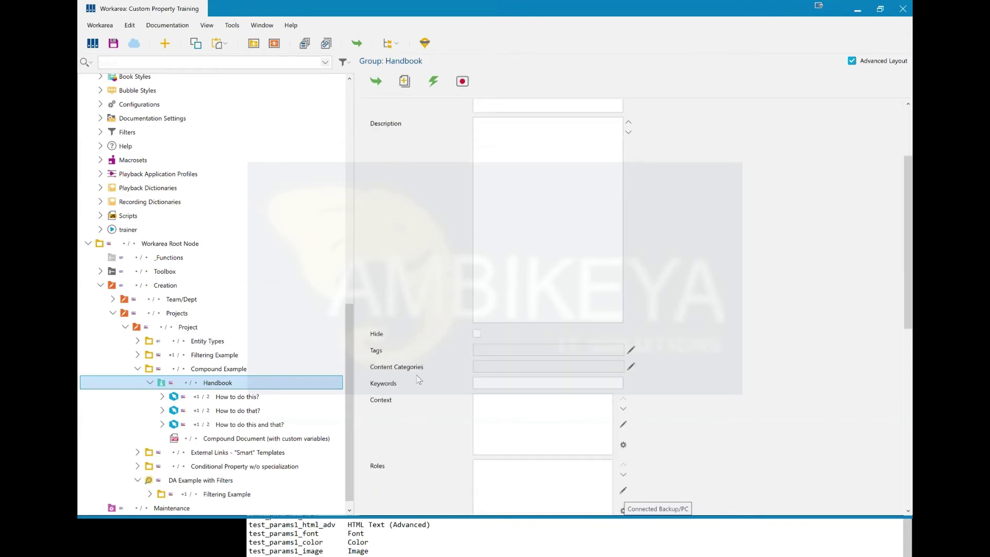
scroll(419, 379, "down", 4)
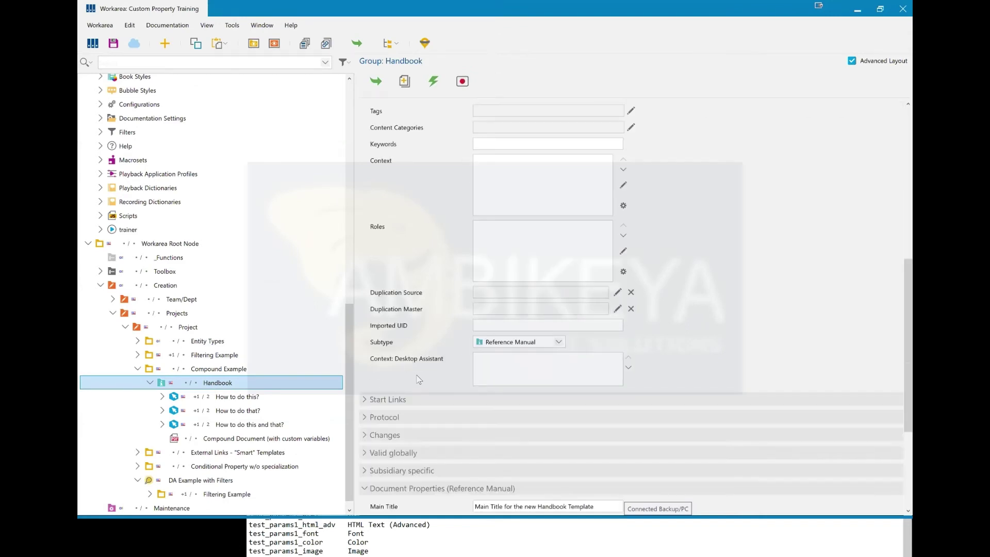
scroll(531, 345, "down", 2)
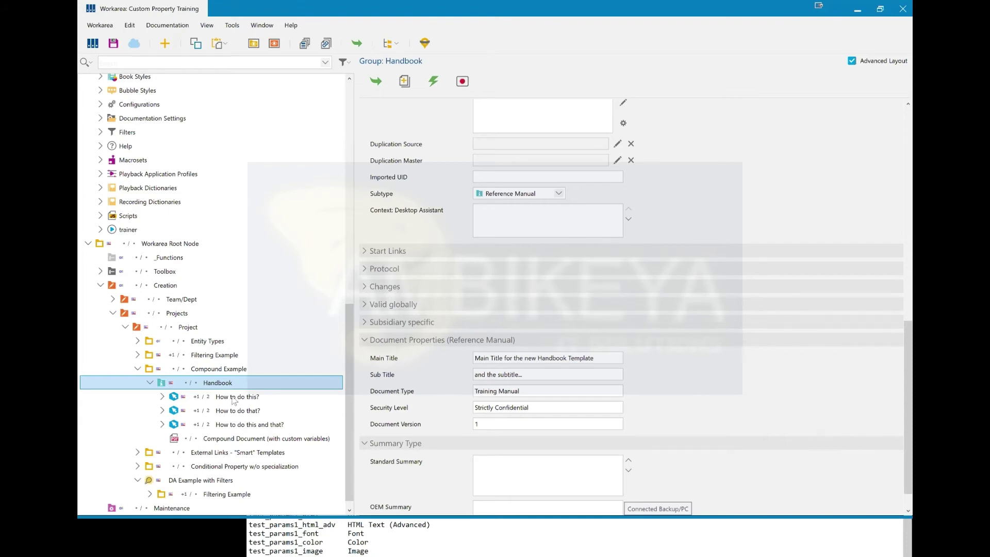
- Look through the properties of the "How to do this?" project and set its Keywords to "asasas"
left_click(239, 398)
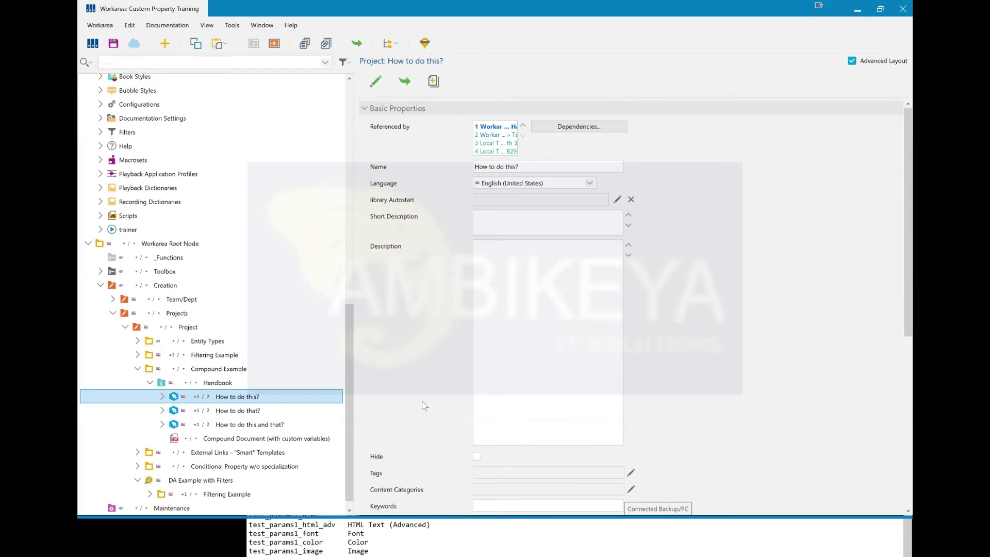
scroll(422, 406, "down", 2)
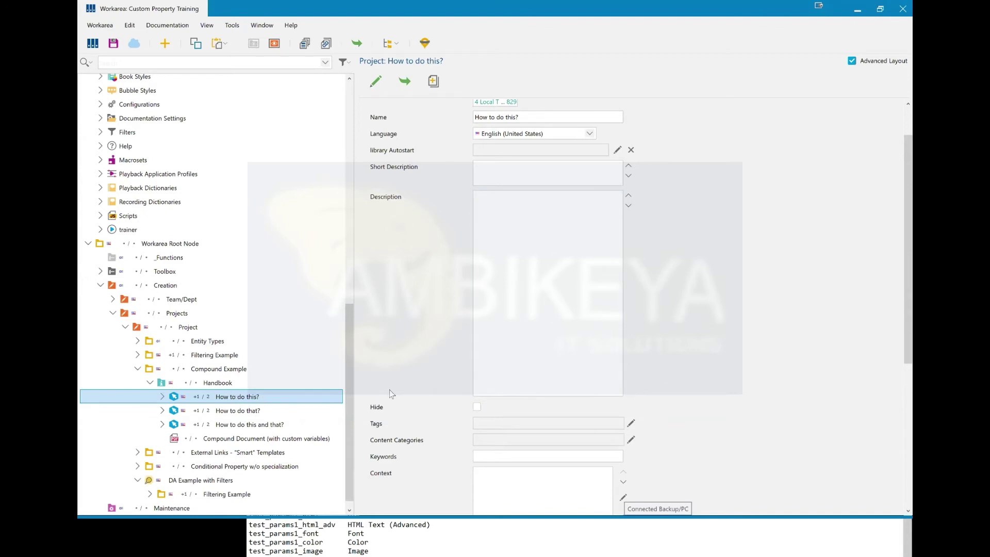
scroll(390, 394, "down", 3)
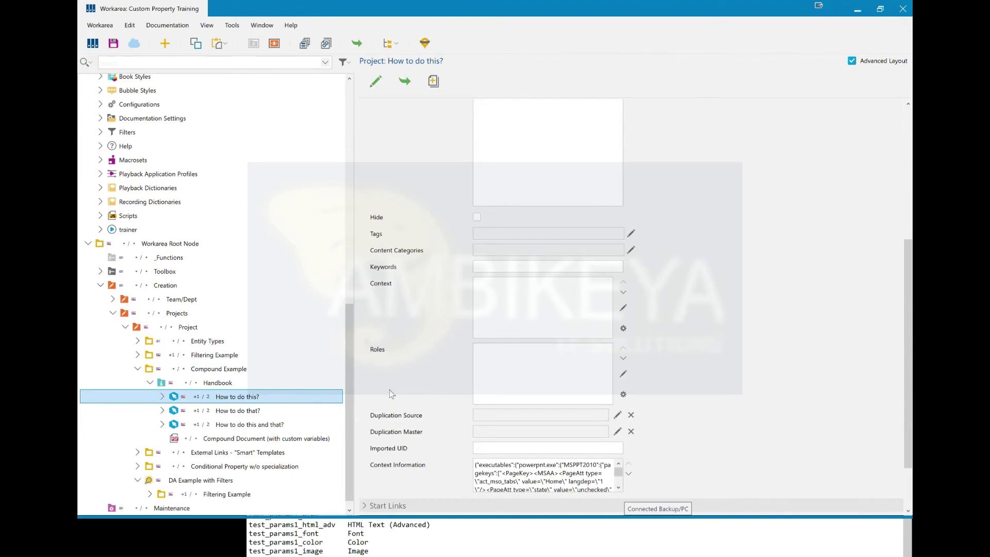
scroll(464, 454, "down", 1)
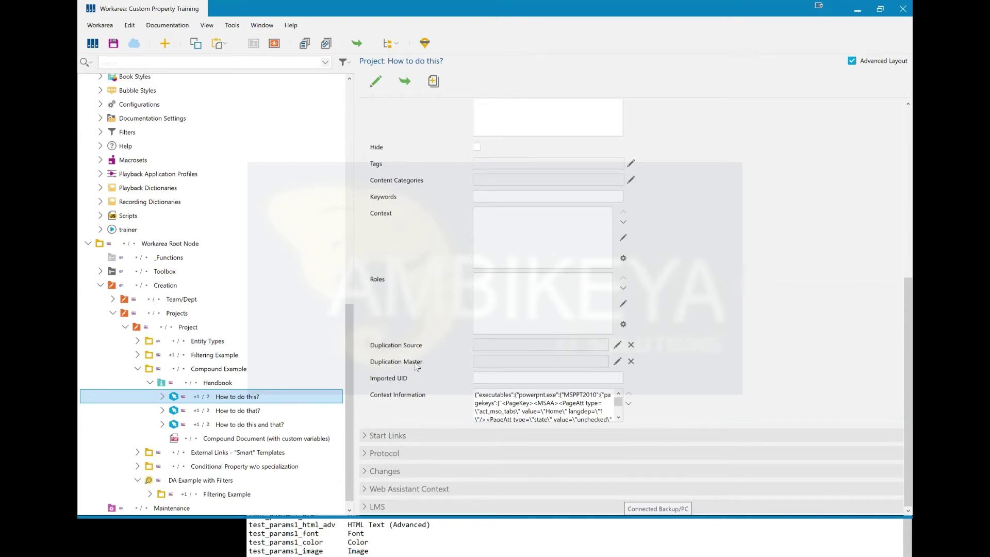
scroll(410, 279, "up", 2)
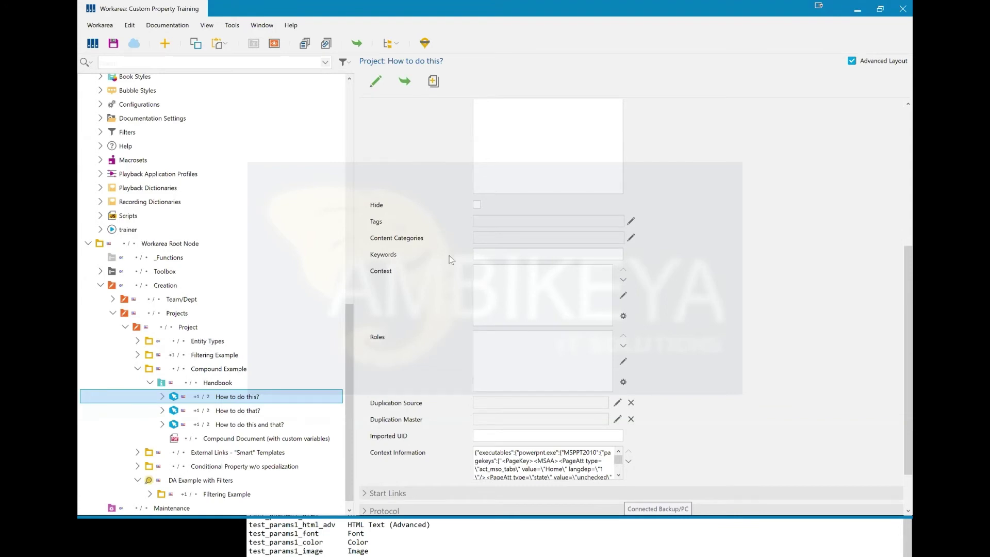
left_click(521, 254)
type("asasas")
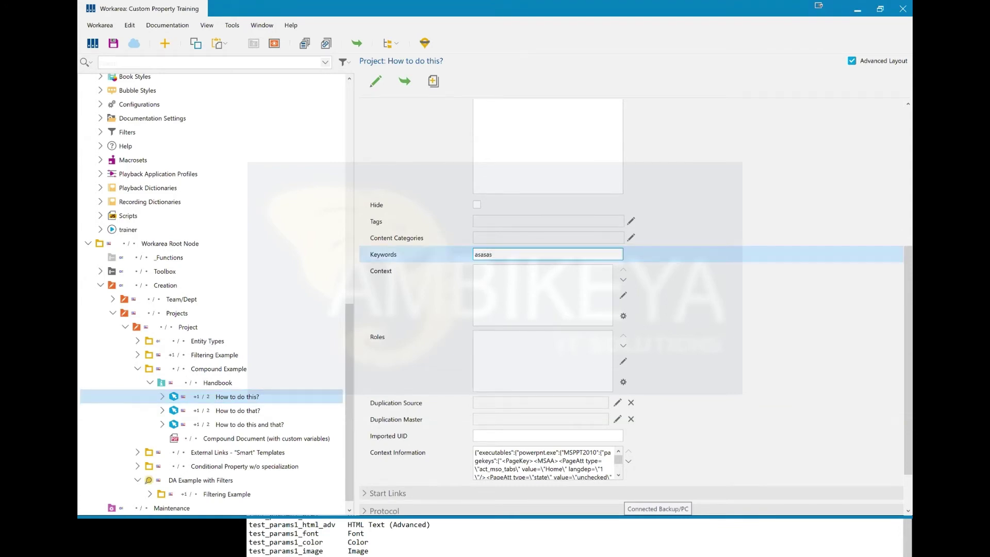
key("Tab")
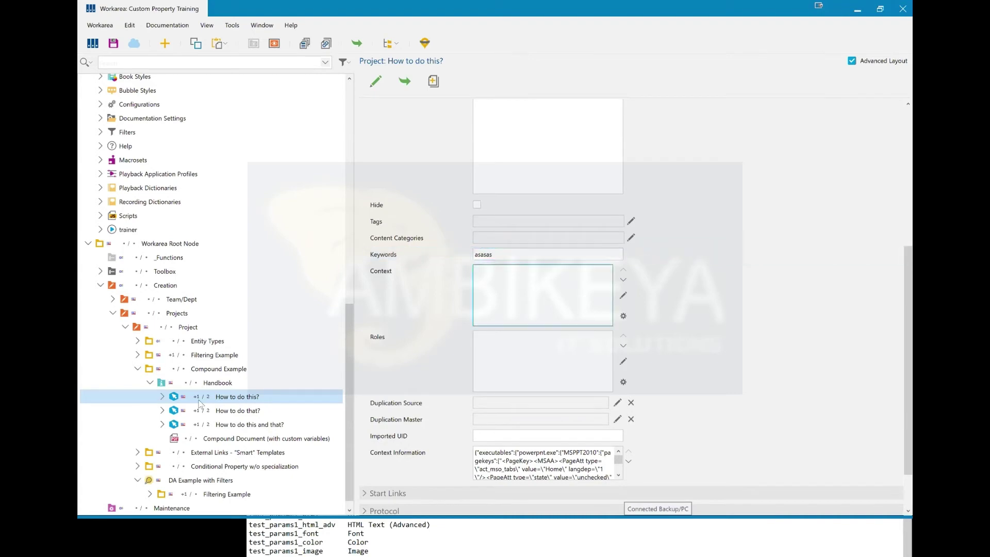
- Open the folder of the "How to do this?" project, edit its entity.xml in Notepad++ and highlight the keywords attribute
right_click(215, 401)
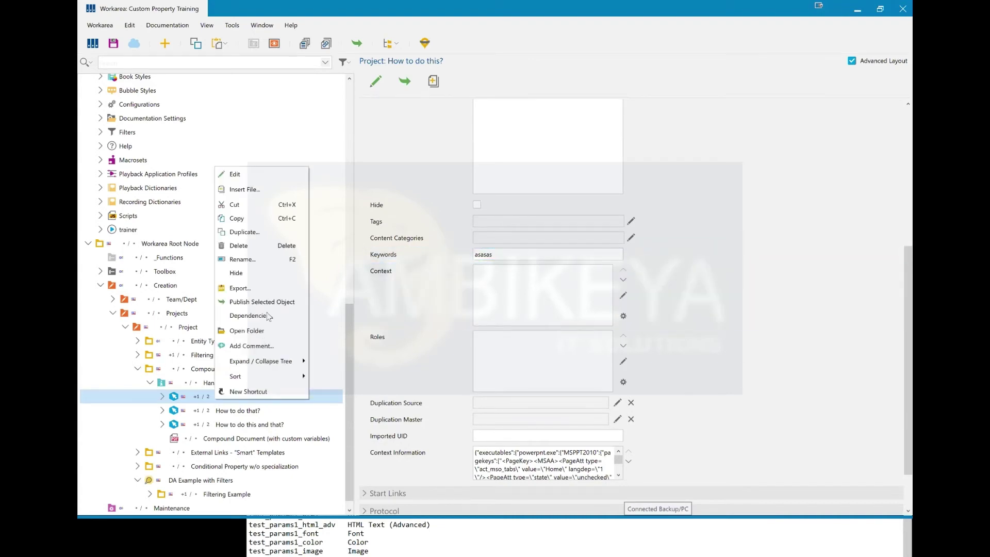
left_click(247, 331)
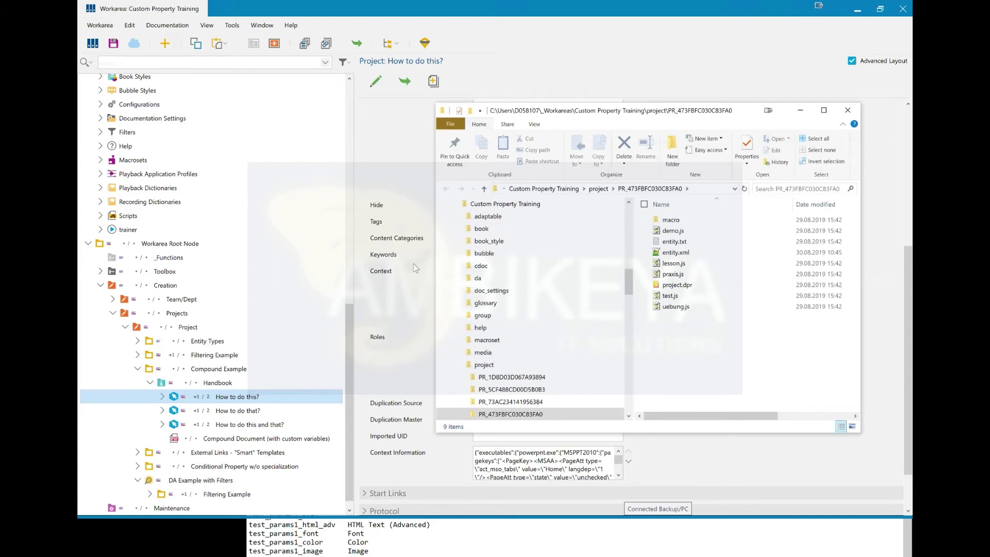
left_click(675, 255)
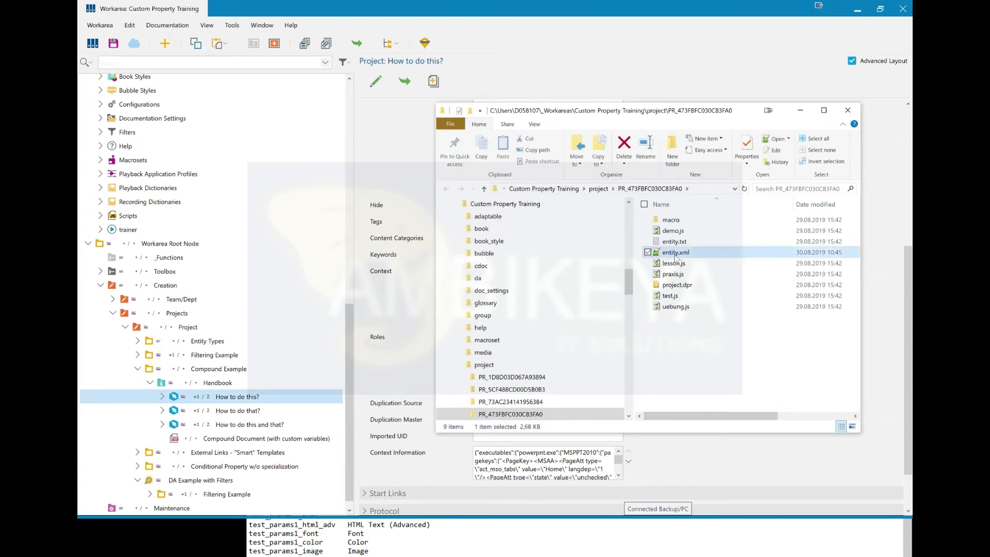
right_click(676, 254)
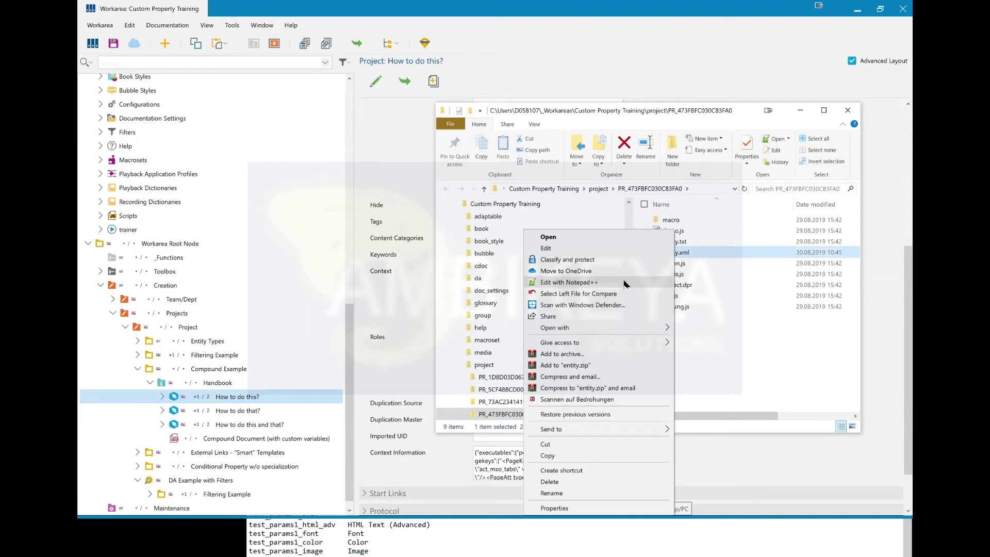
left_click(625, 283)
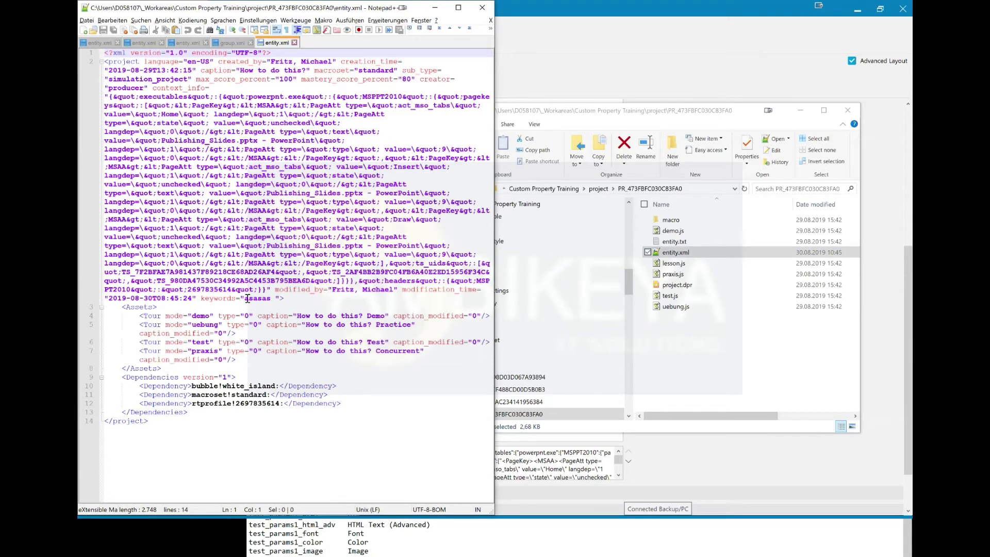
left_click_drag(201, 299, 279, 298)
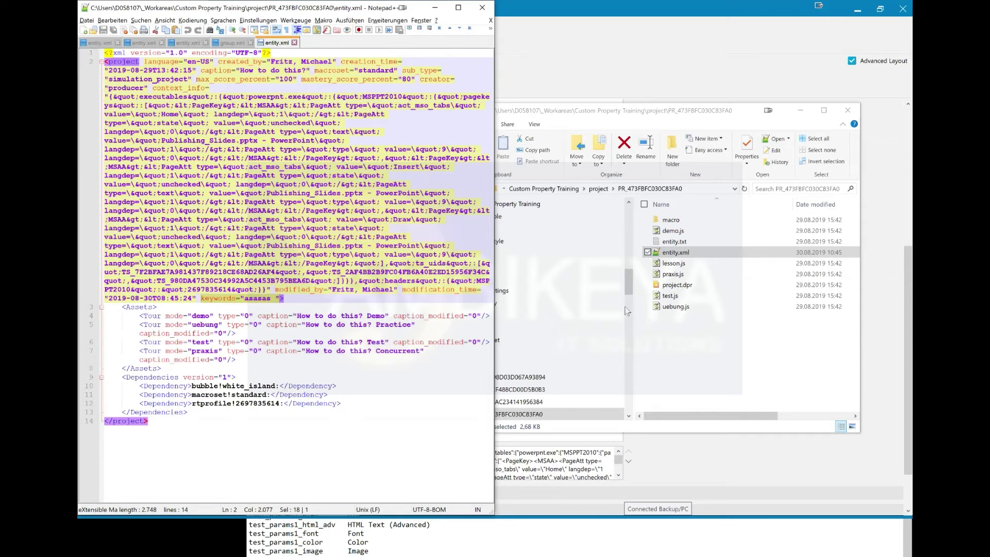
- Switch back to the workarea and fill the Handbook group's Standard Summary with repeated lines of "Hello World"
left_click(665, 471)
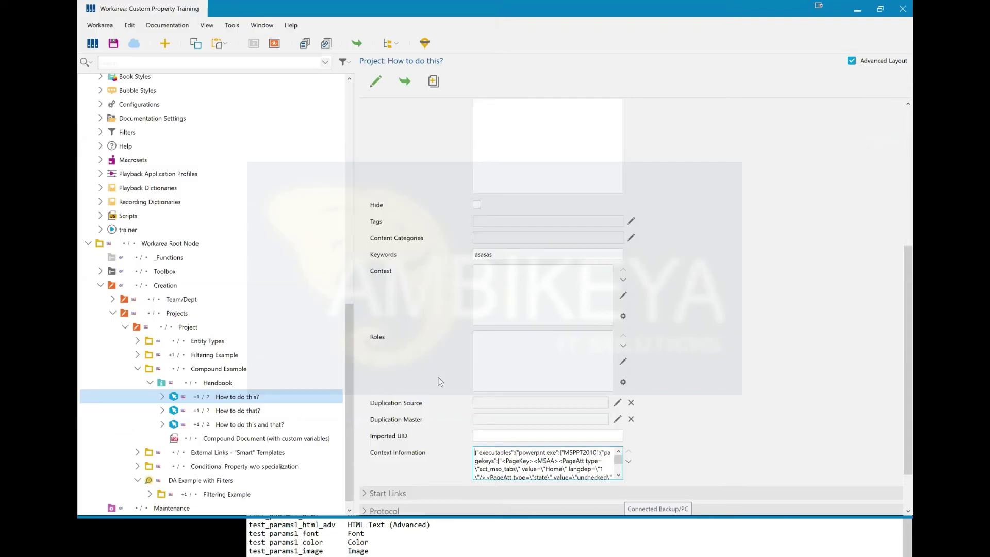
left_click(229, 386)
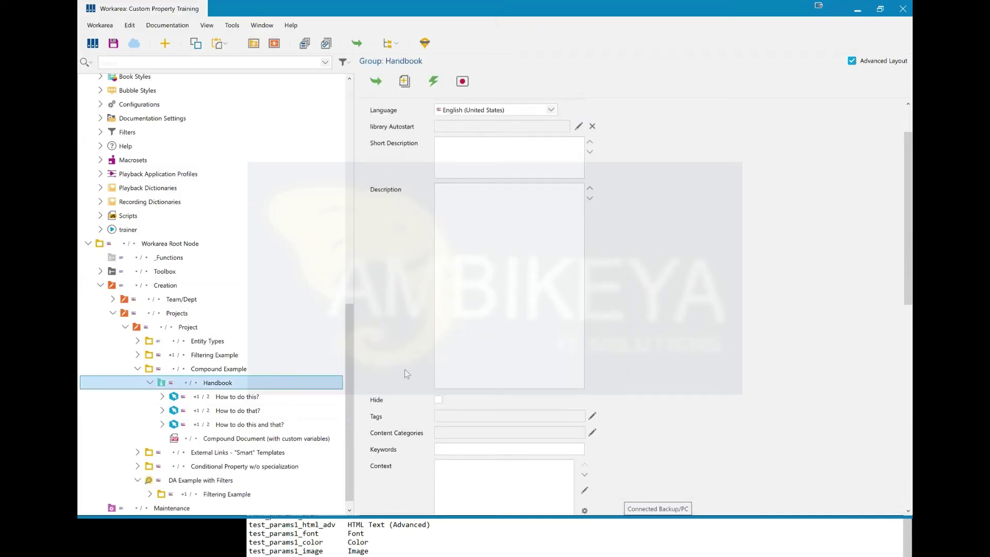
scroll(407, 373, "down", 3)
scroll(407, 373, "down", 3)
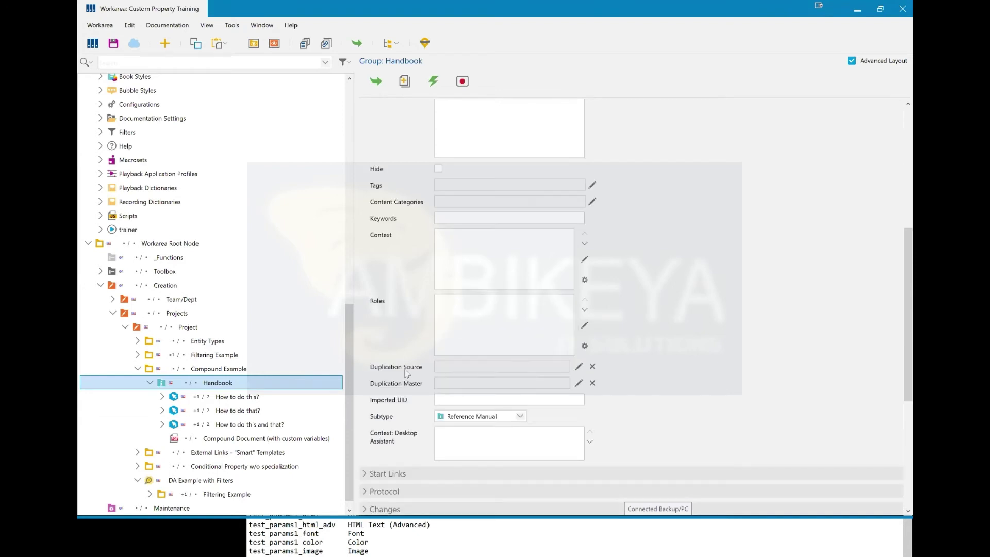
scroll(407, 374, "down", 5)
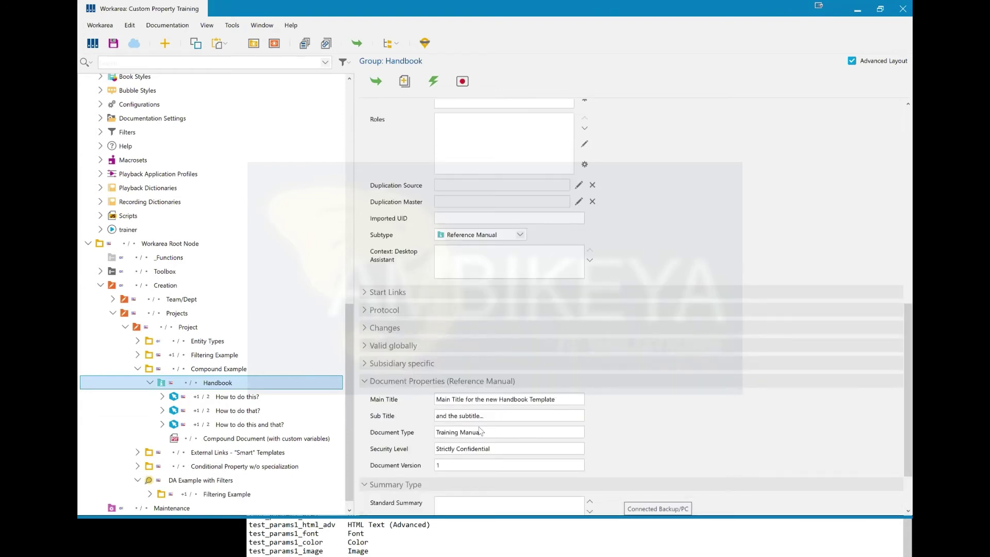
scroll(487, 441, "down", 2)
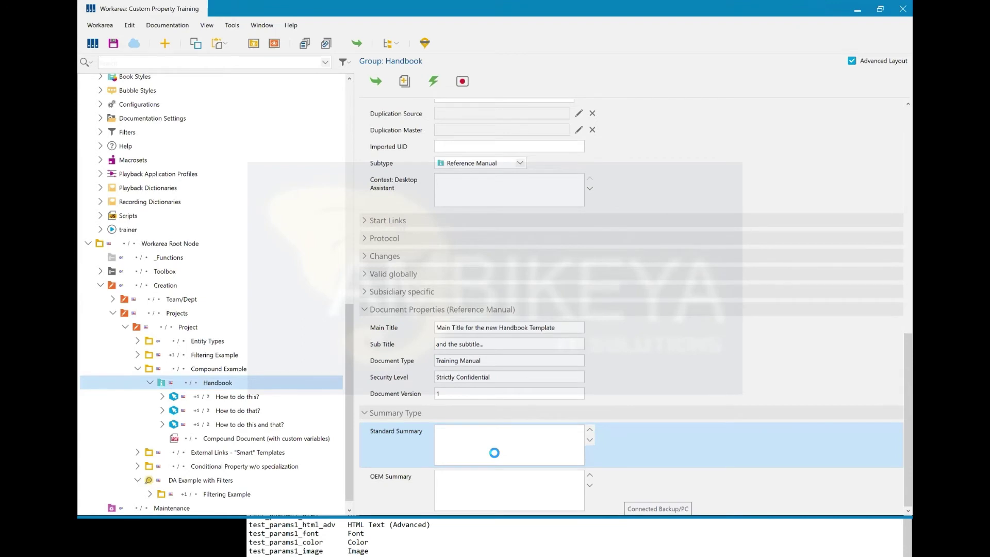
type("Hello World")
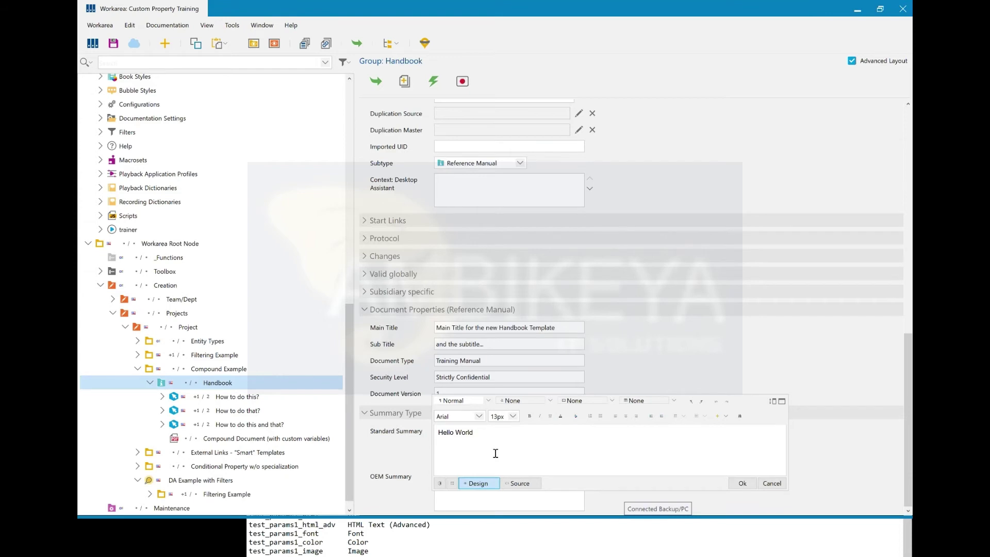
key("ctrl+a")
key("ctrl+v")
key("ctrl+v")
key("ctrl+v")
key("Return")
type("Hello World")
key("Return")
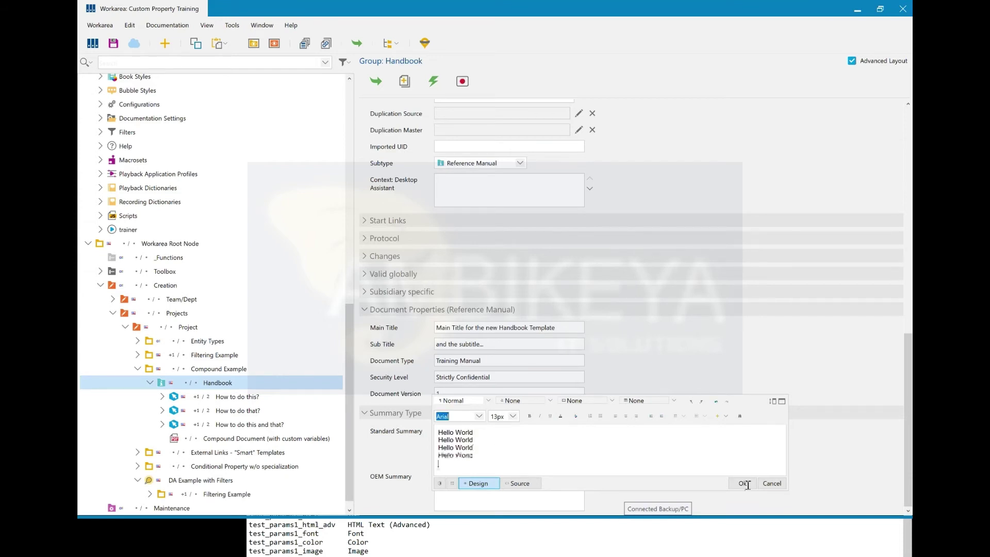
left_click(744, 484)
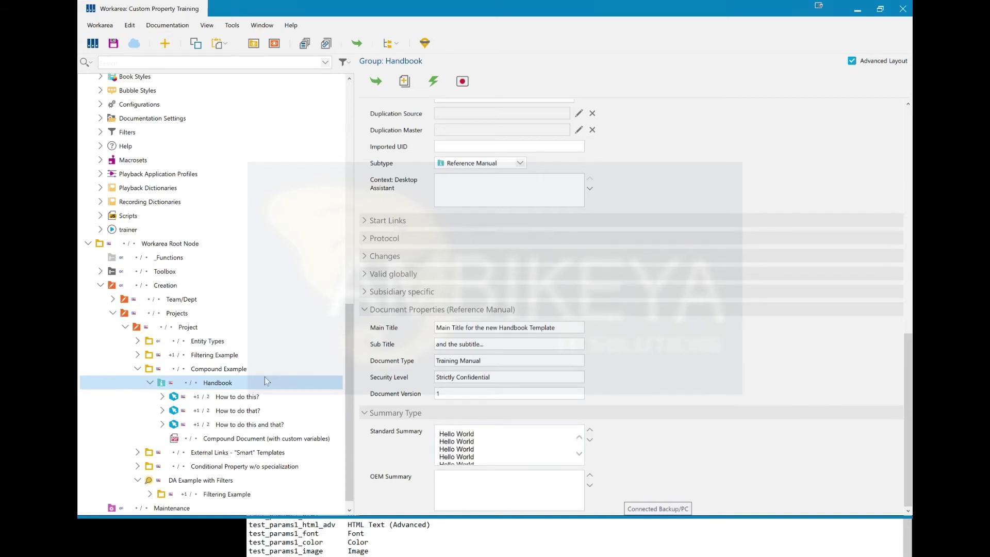
- Open the Handbook group's entity.xml from its folder in Notepad++ and highlight the standard_text attribute's value
right_click(217, 386)
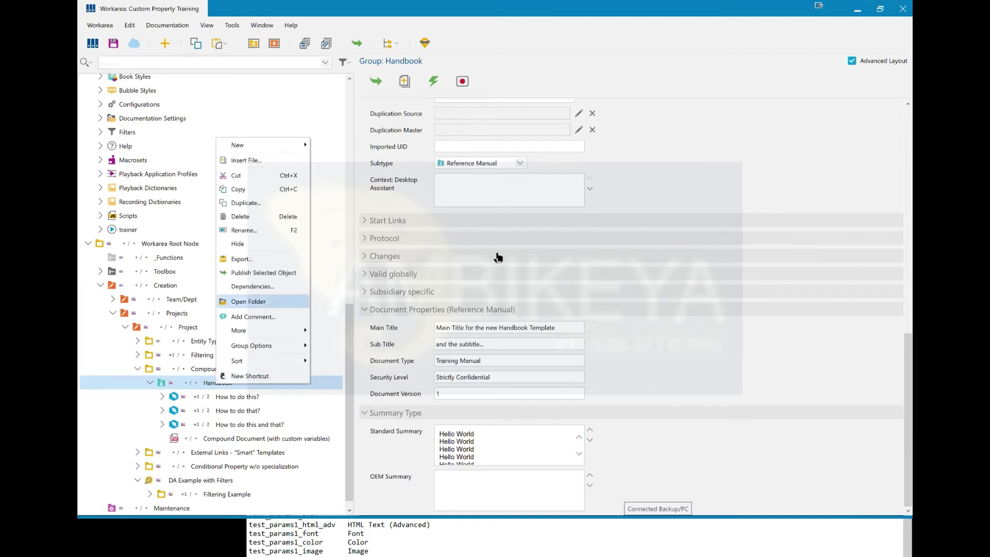
key("Escape")
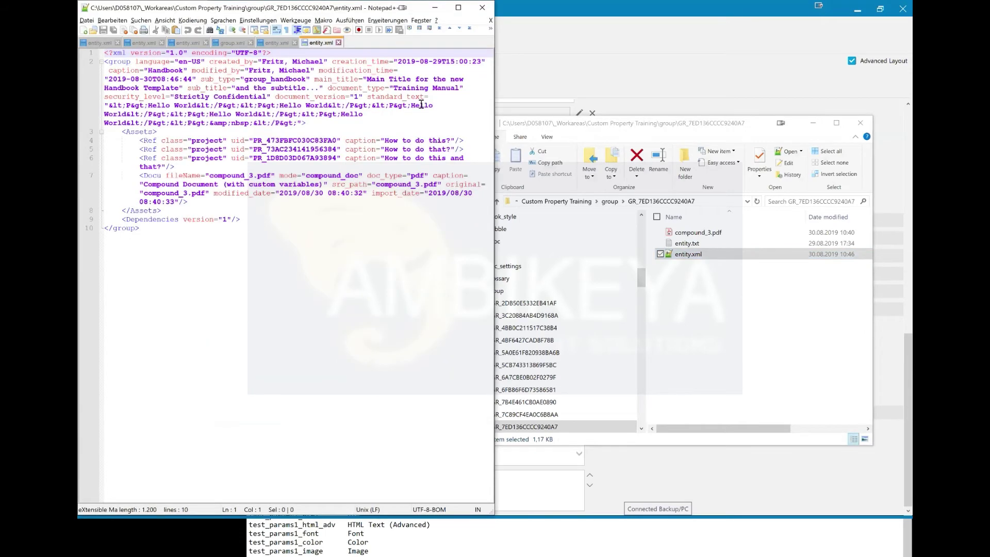
left_click(296, 123)
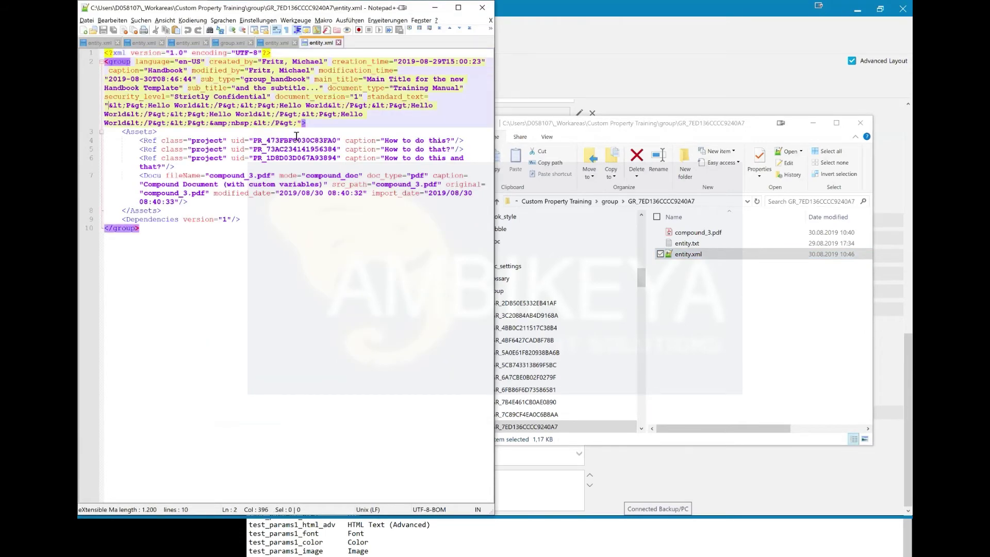
left_click_drag(109, 105, 295, 123)
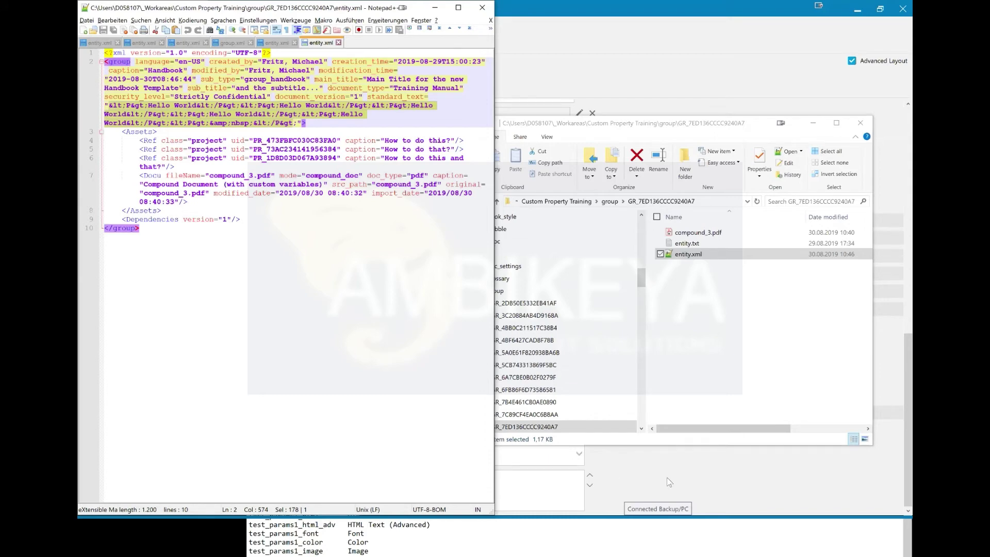
- Return to the workarea, view the Handbook group's Subsidiary specific properties and collapse the Handbook and Compound Example groups in the tree
left_click(651, 475)
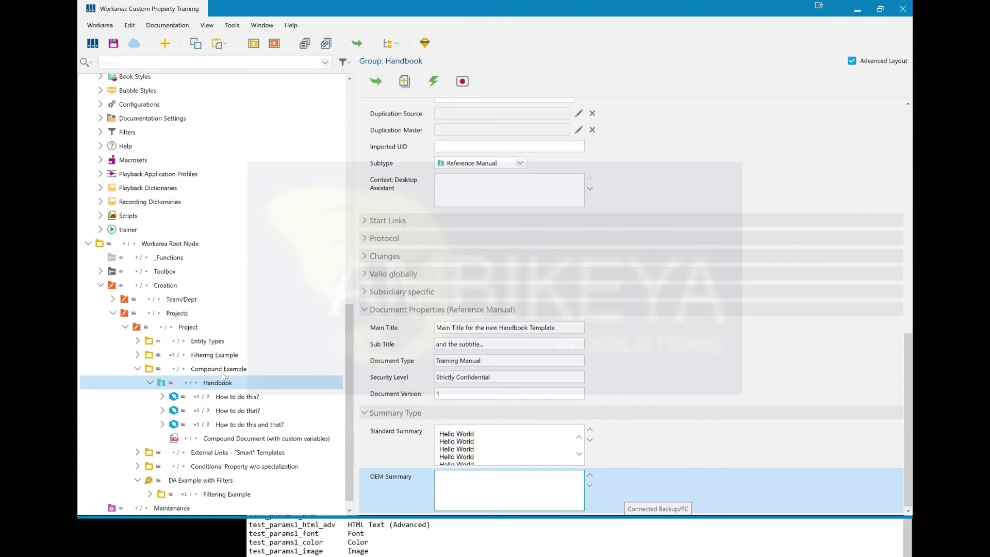
left_click(151, 382)
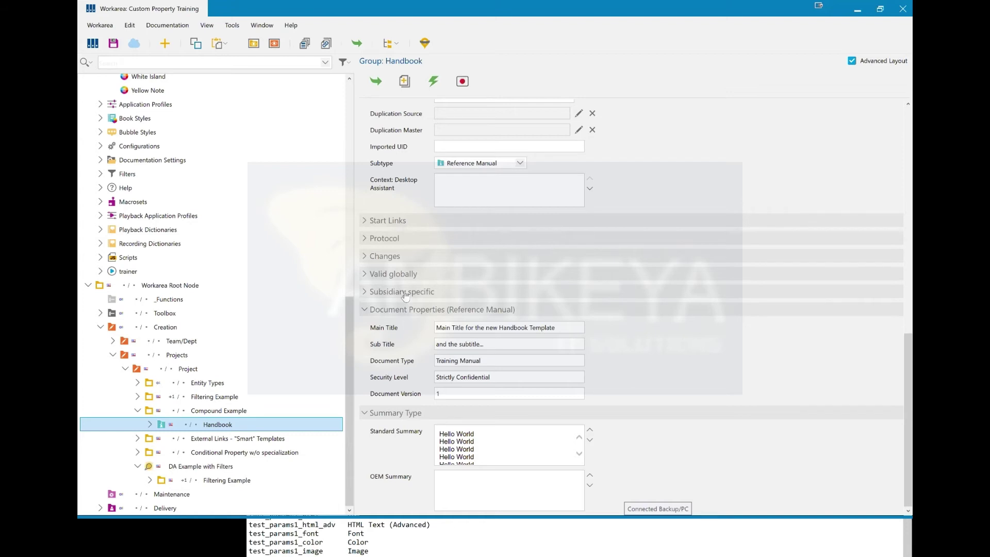
left_click(380, 292)
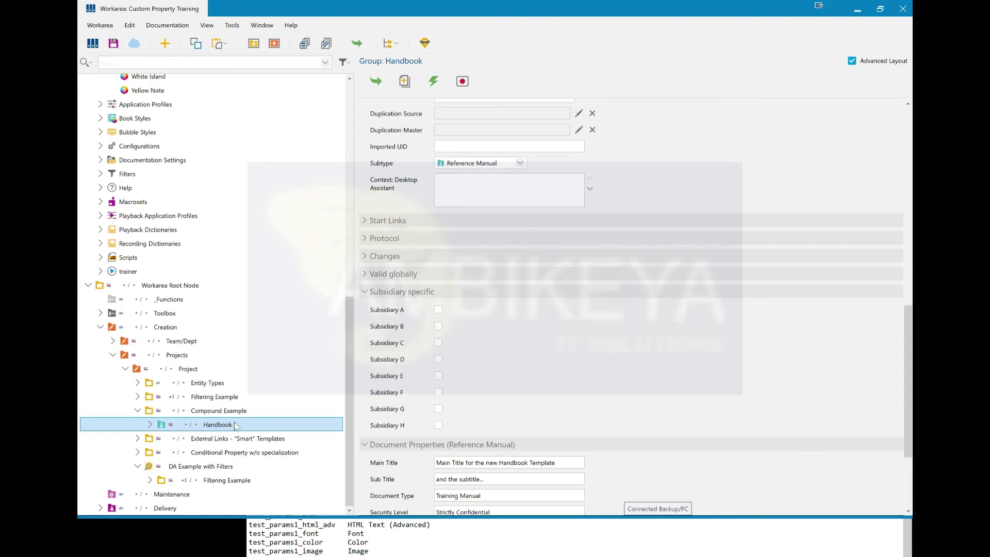
left_click(137, 411)
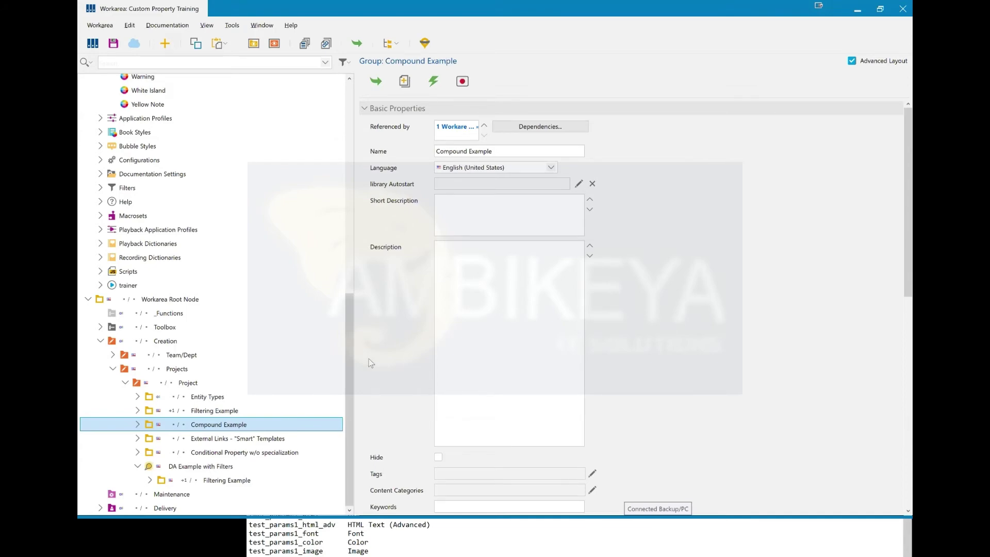
- Switch to Notepad++ and close the entity.xml files of the Handbook group and the "How to do this?" project
key("alt+Tab")
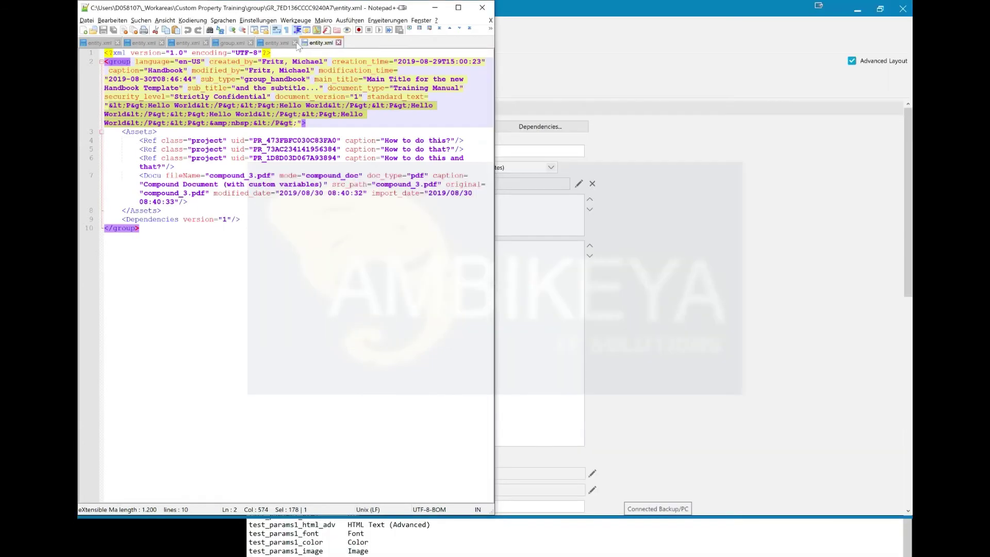
left_click(339, 43)
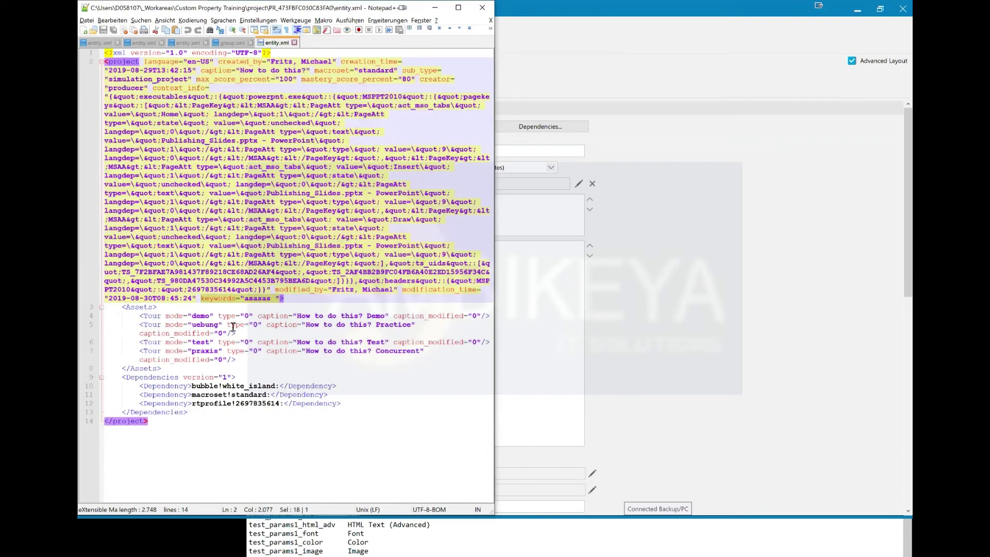
key("ctrl+w")
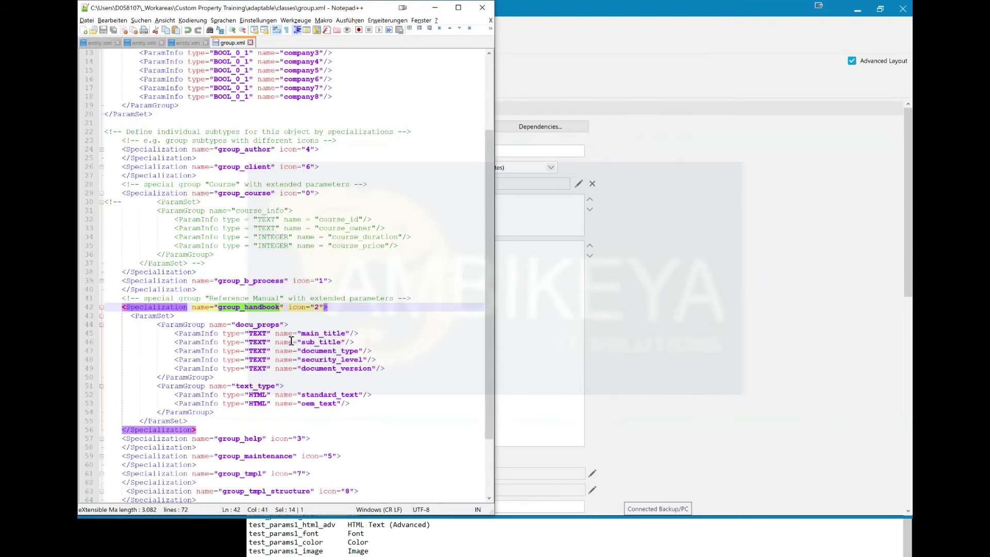
- Comment out the group_handbook specialization in group.xml from its opening ParamSet tag through the last closing ParamGroup tag, and save the file
key("Down")
key("Home")
type("<!--")
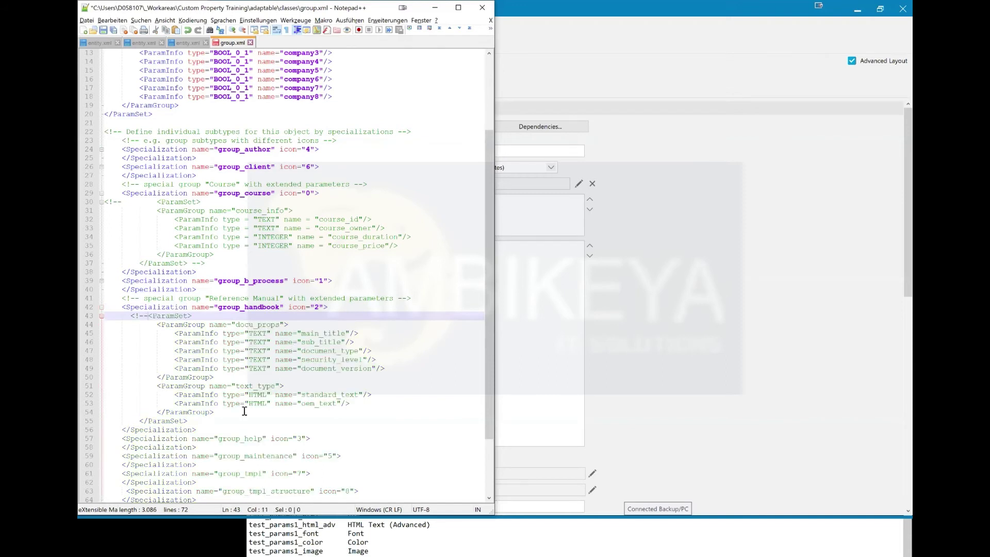
left_click(244, 412)
type("-->")
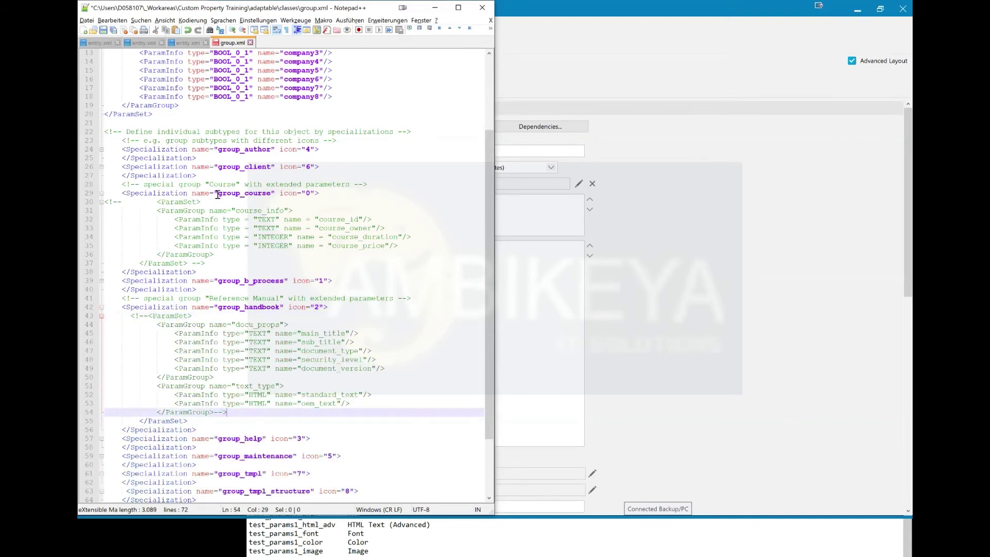
left_click(104, 30)
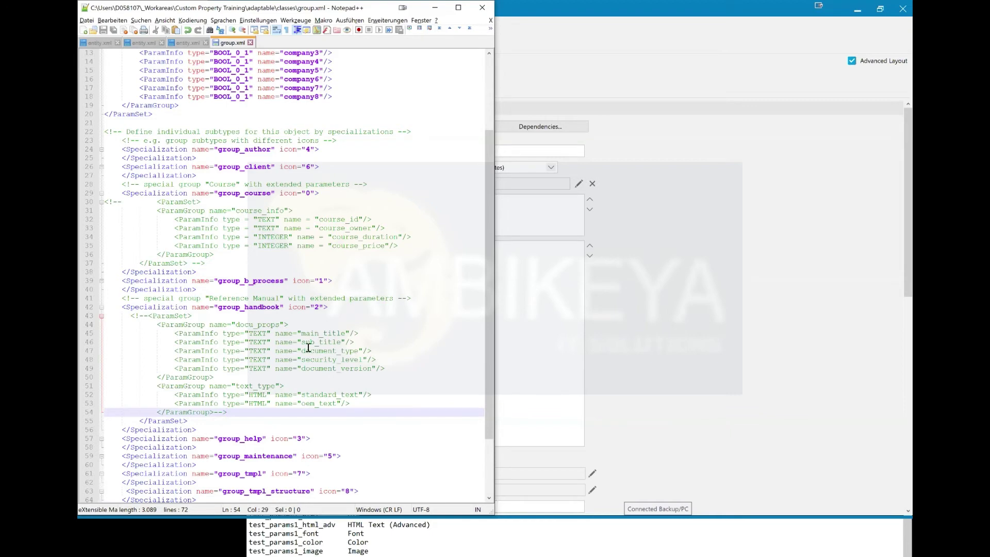
- Examine the commented-out block of the group_handbook specialization, highlighting its opening and closing comment markers and the descriptive comment above it
scroll(308, 348, "down", 1)
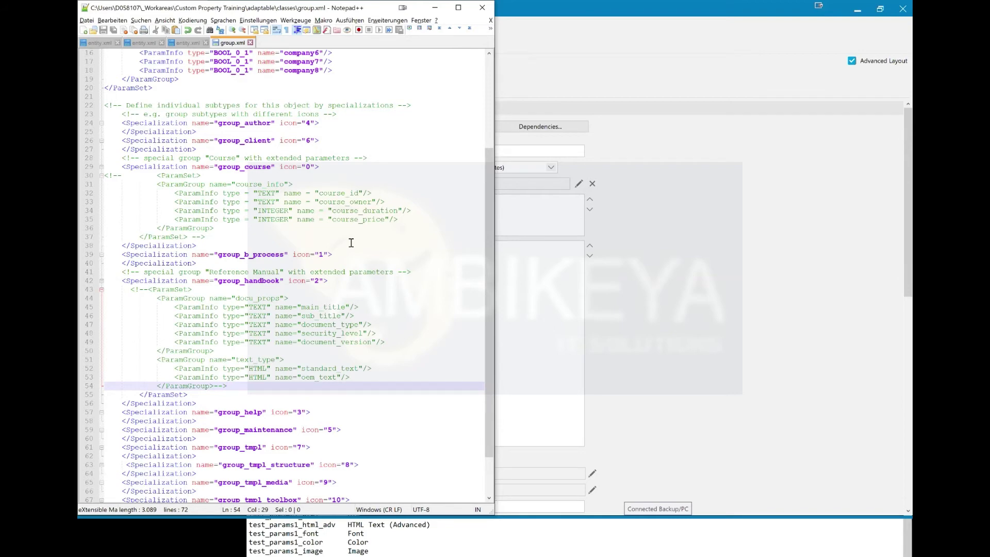
left_click(653, 283)
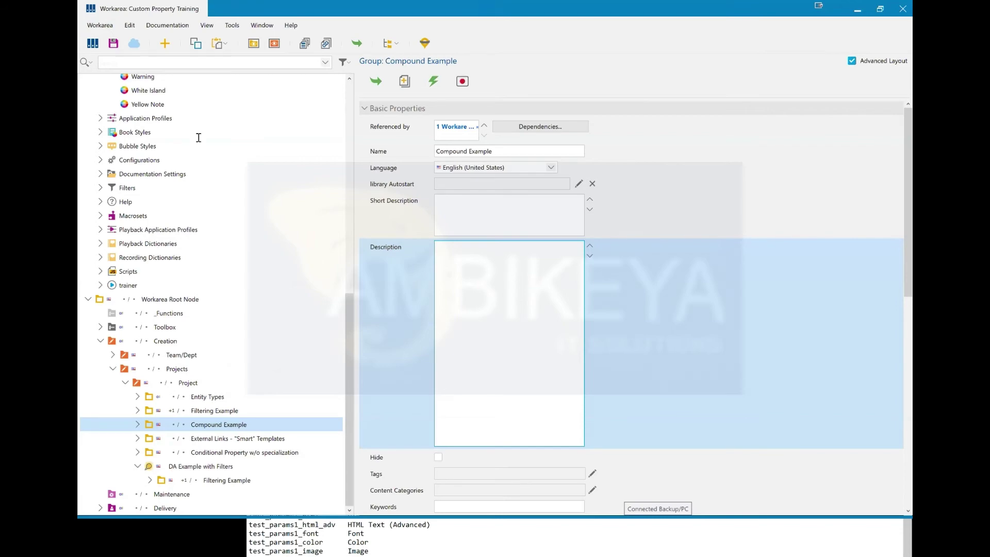
key("alt+Tab")
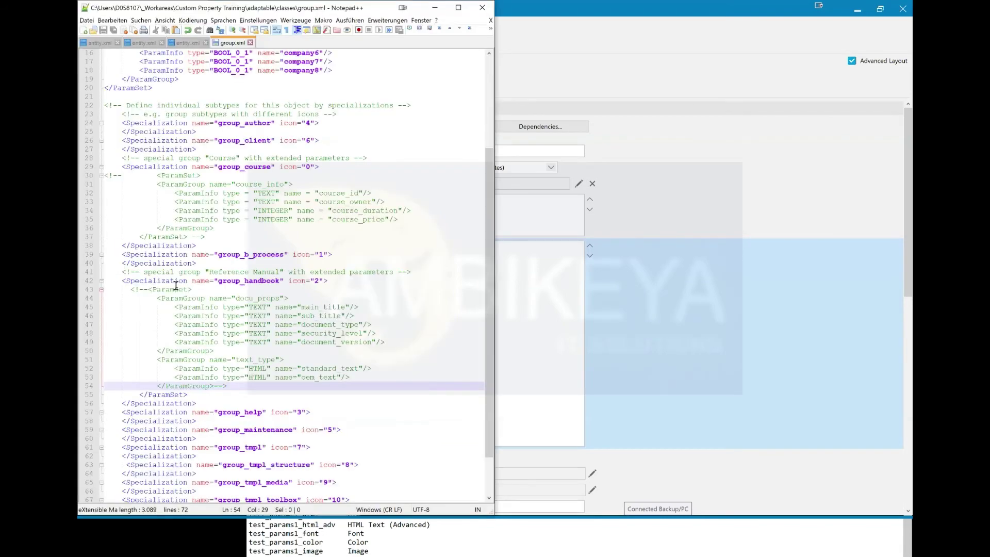
left_click(131, 290)
left_click(240, 385, "shift")
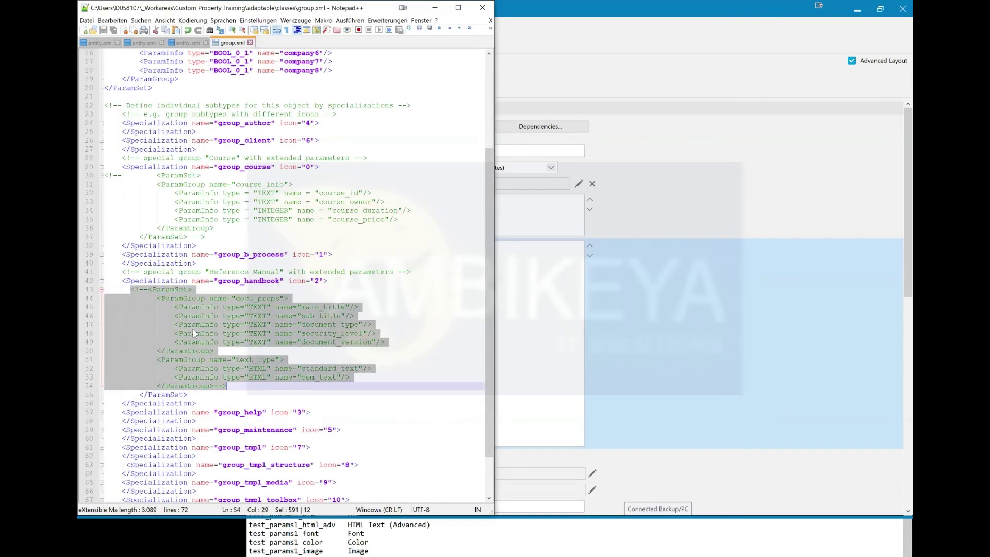
left_click(172, 307)
left_click_drag(131, 290, 137, 290)
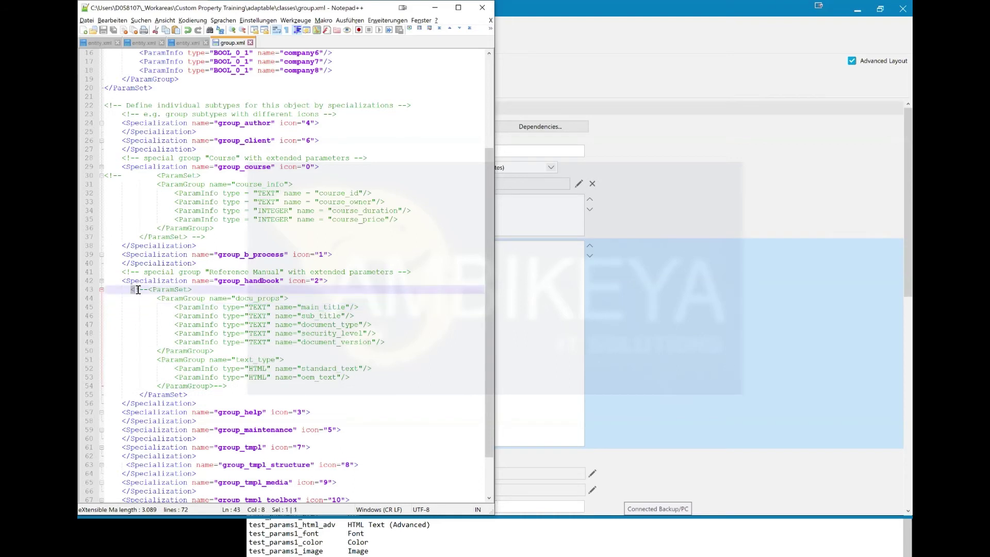
left_click(137, 289)
left_click_drag(147, 288, 131, 289)
left_click(215, 386)
left_click(231, 386, "shift")
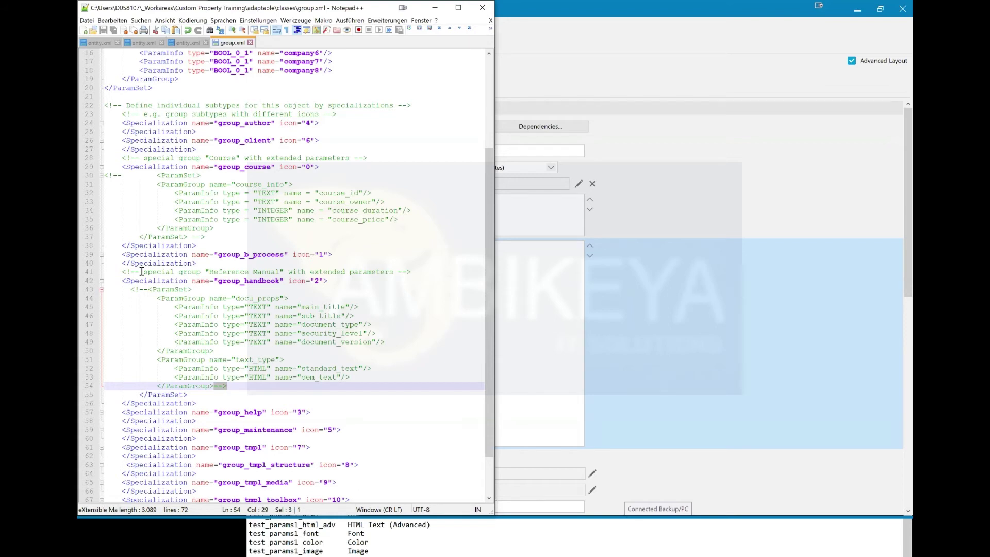
left_click(122, 271)
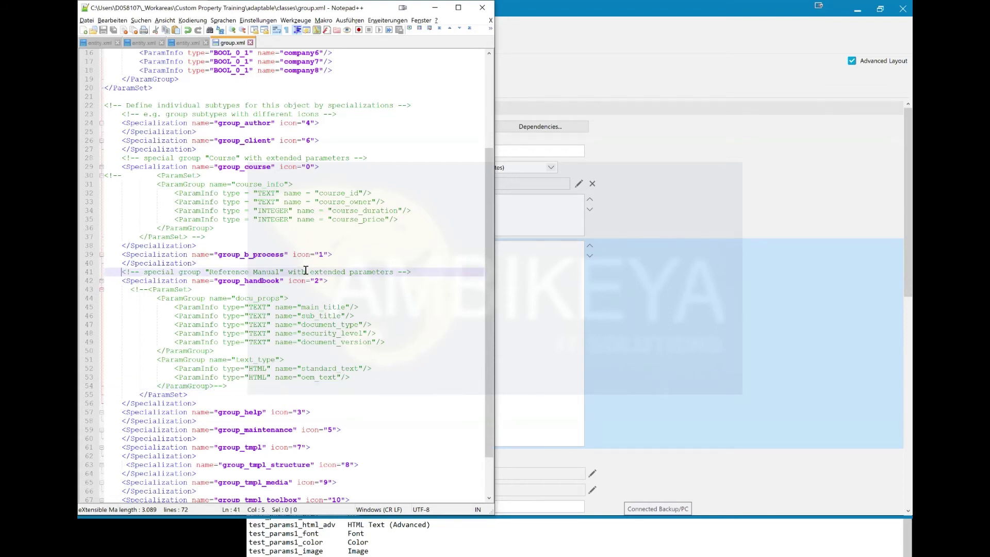
- Highlight the "Reference Manual" comment line in group.xml, switch to the SAP Enable Now workarea and try to refresh it
left_click(422, 272, "shift")
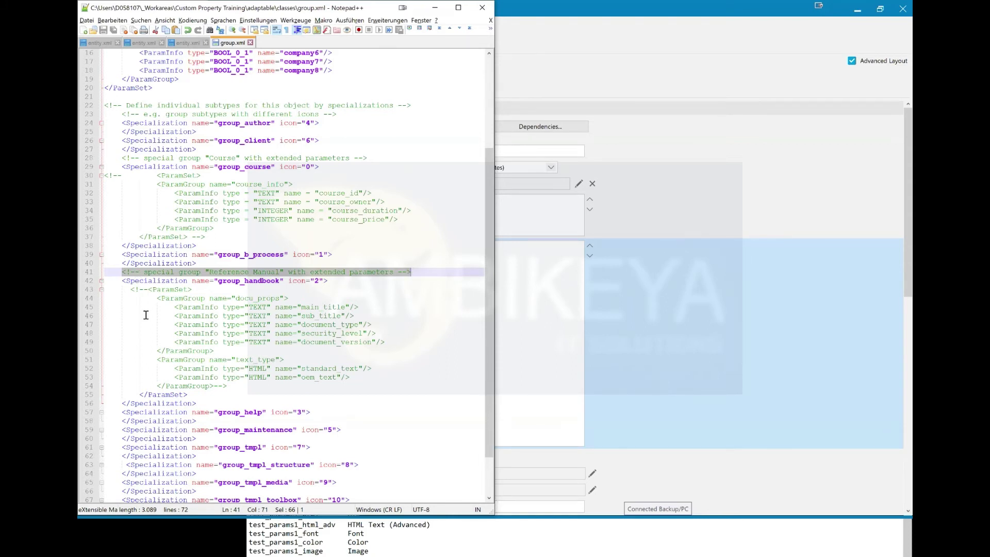
left_click(131, 289)
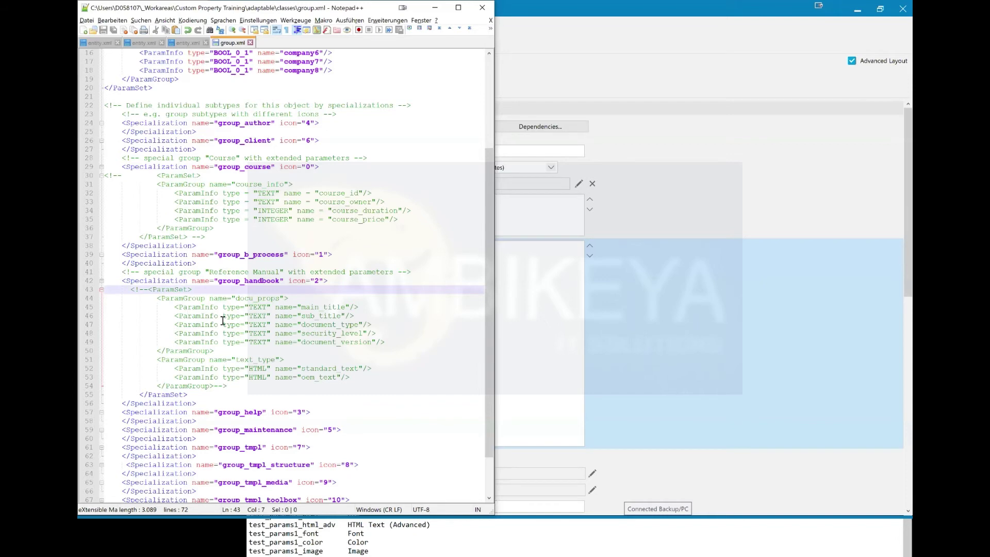
key("alt+Tab")
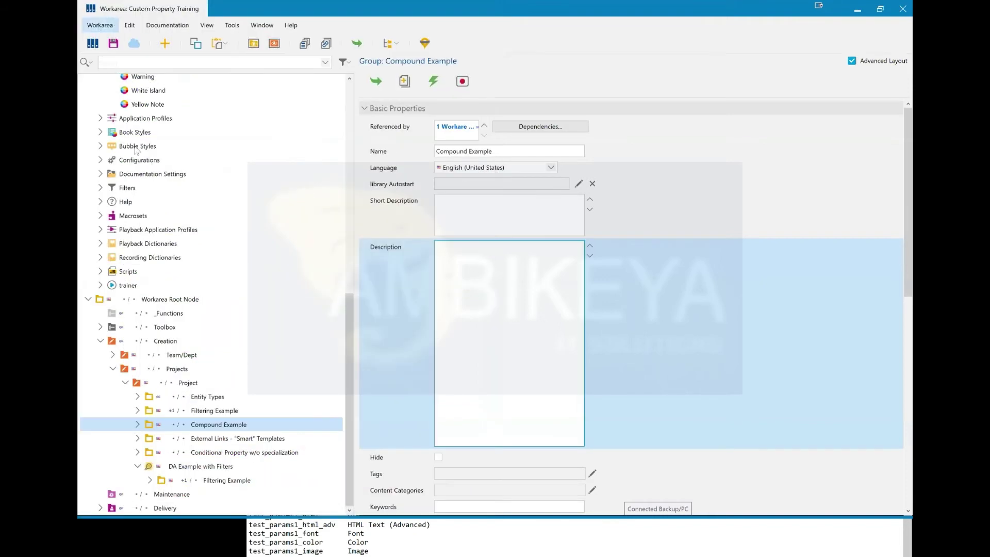
left_click(103, 25)
left_click(325, 239)
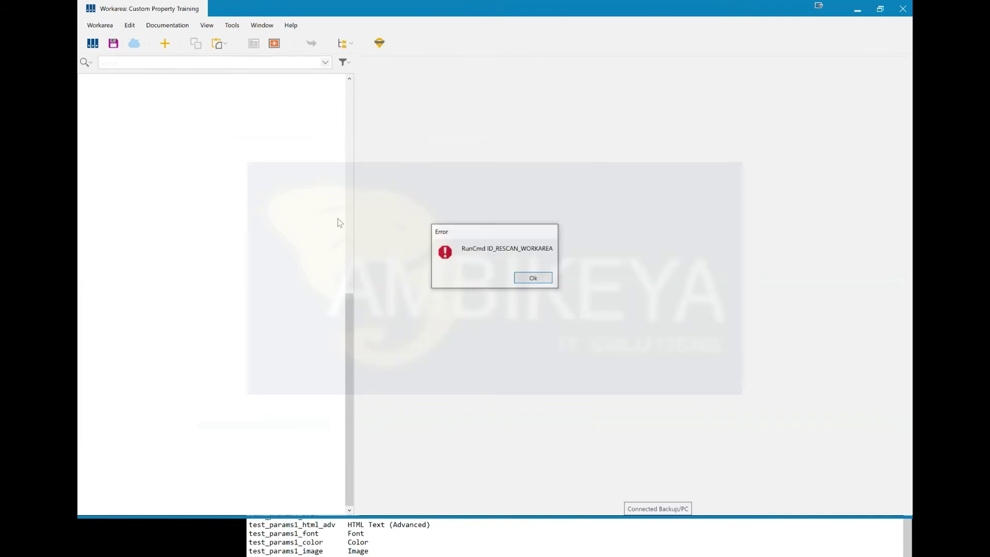
left_click(533, 277)
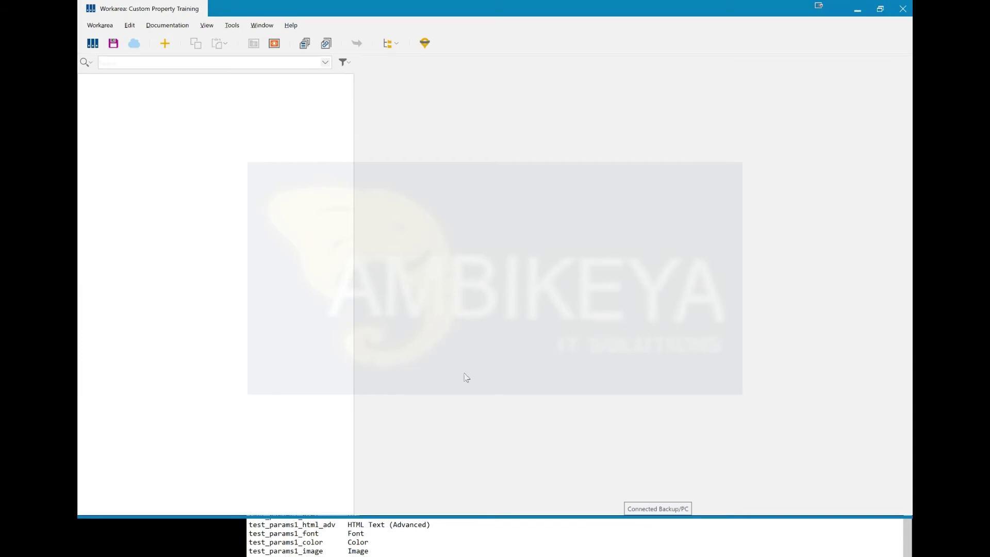
- Check the running processes and the app history in Task Manager, and close it
key("alt+Tab")
key("alt+Tab")
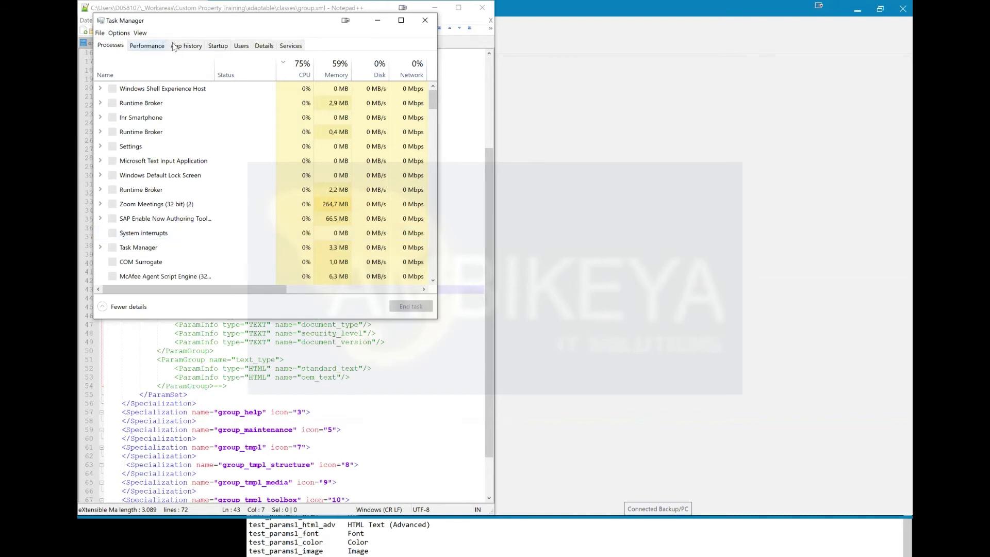
left_click(189, 48)
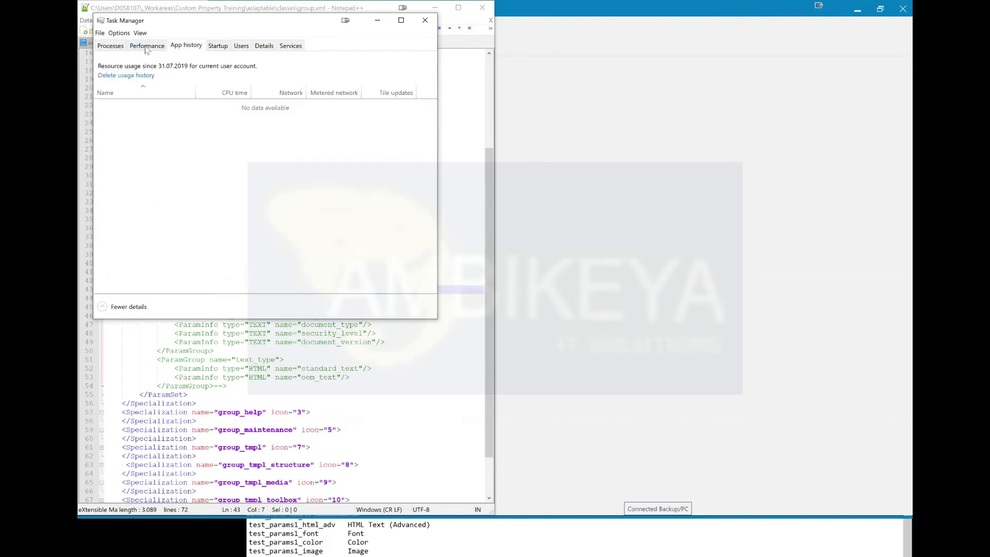
left_click(111, 46)
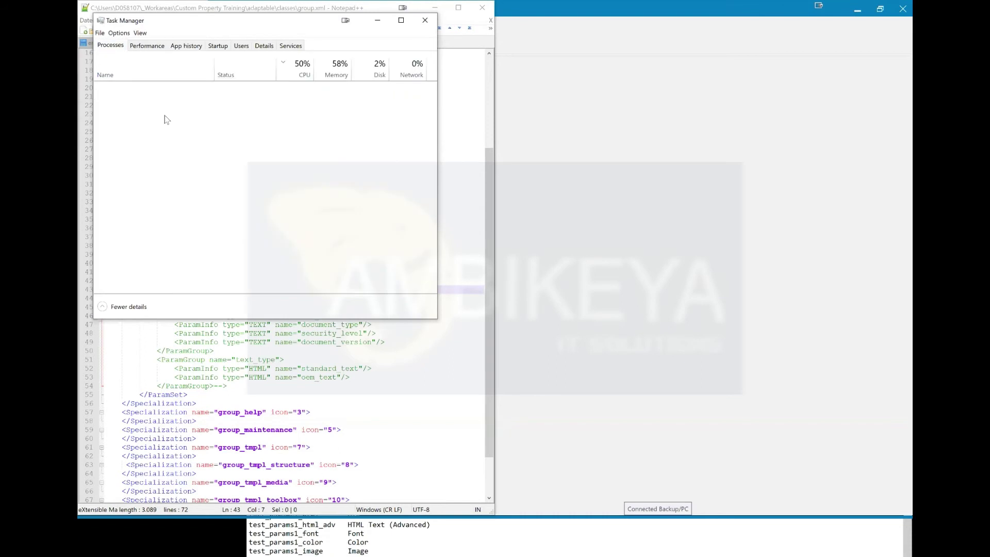
left_click(426, 23)
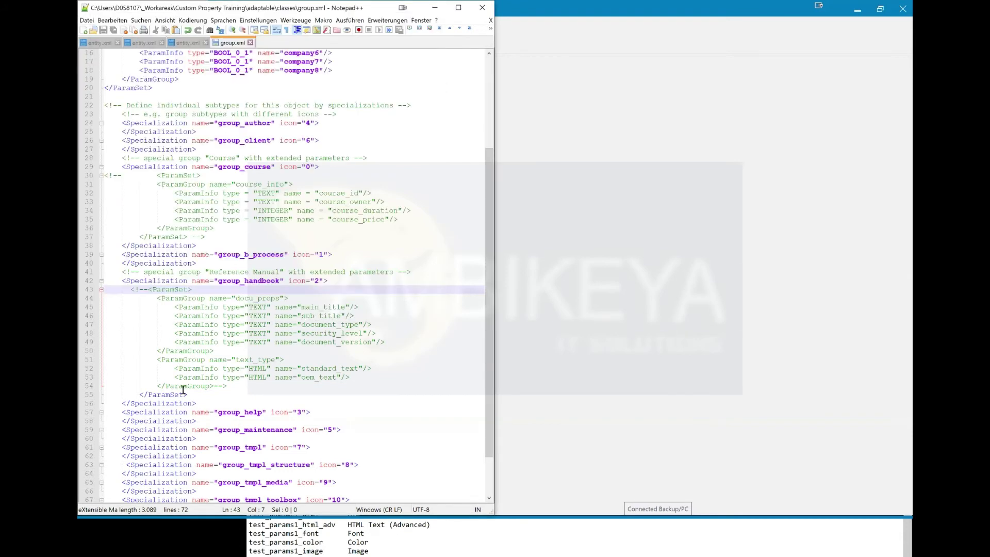
- Move the closing comment marker of the group_handbook block in group.xml from the last ParamGroup tag to behind the closing ParamSet tag
left_click(200, 394)
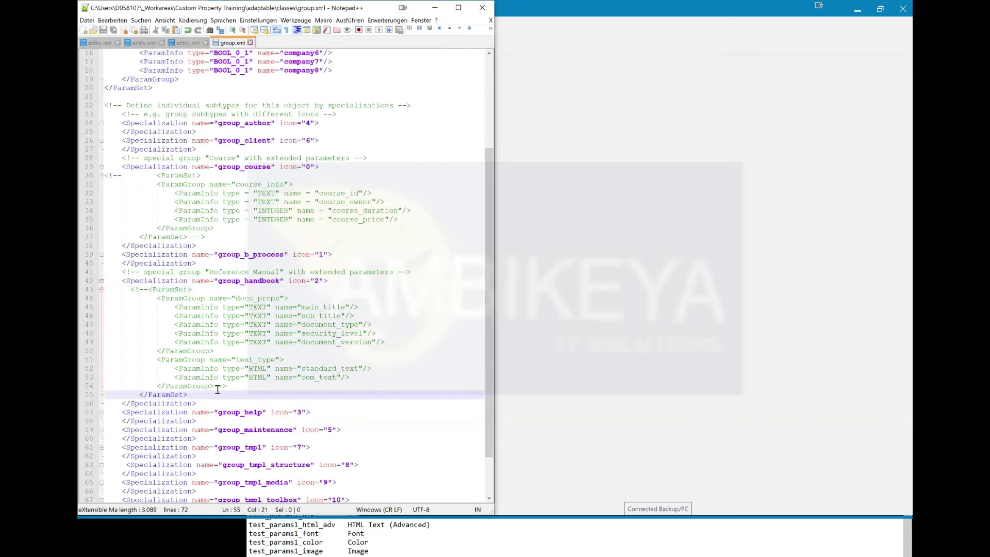
left_click_drag(217, 386, 235, 385)
key("ctrl+x")
left_click(210, 395)
key("ctrl+v")
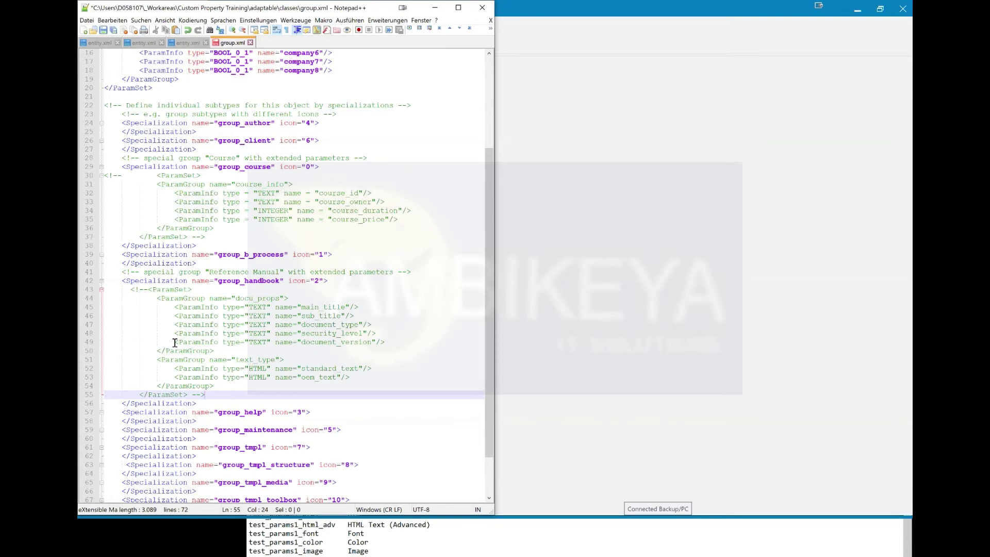
- Try to restart SAP Enable Now and open the workarea without saving group.xml, dismissing the error dialogs
left_click(580, 370)
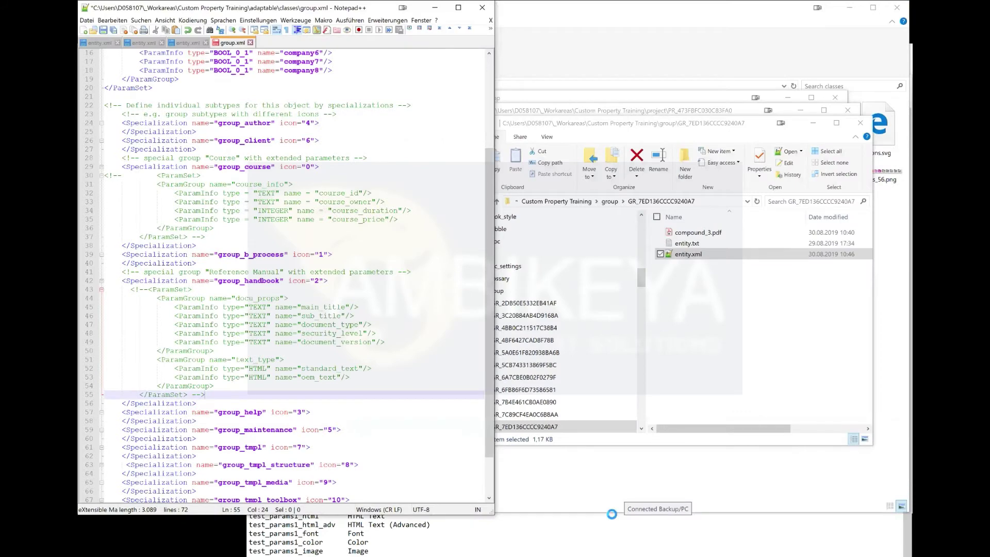
key("super")
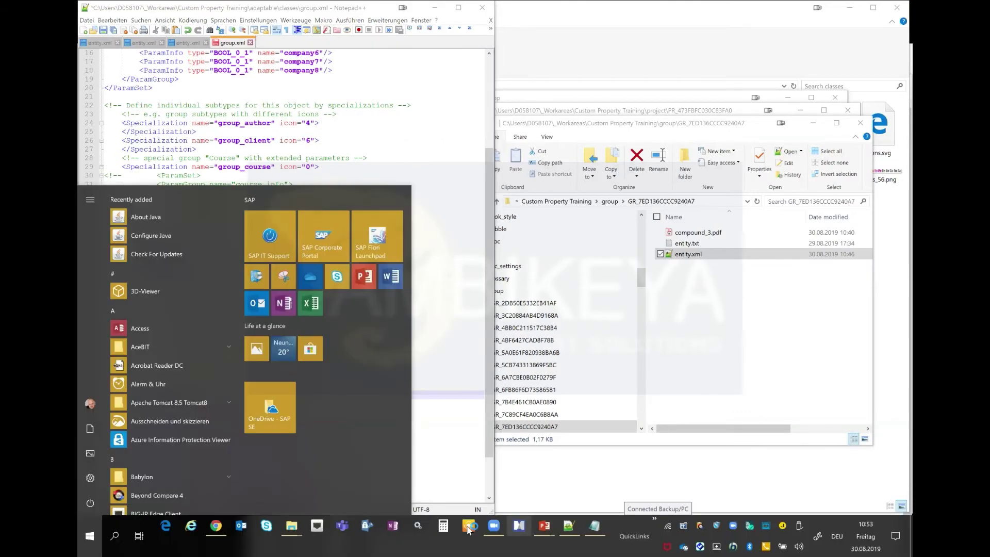
left_click(468, 529)
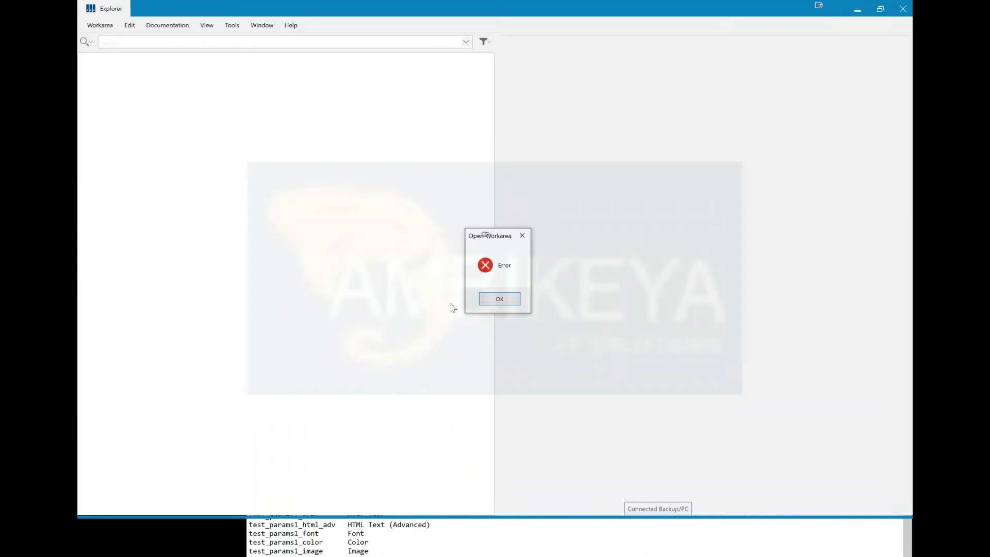
left_click(498, 299)
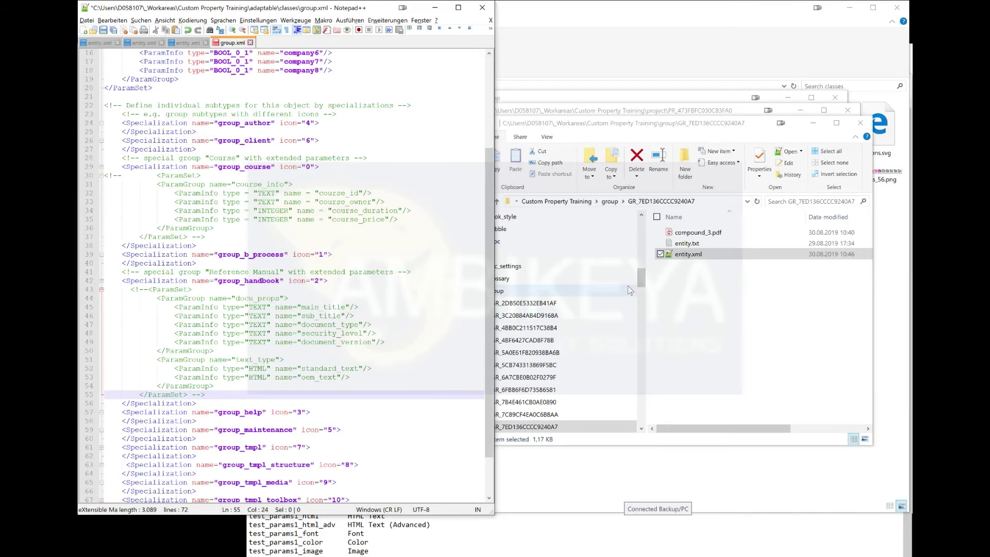
key("alt+Tab")
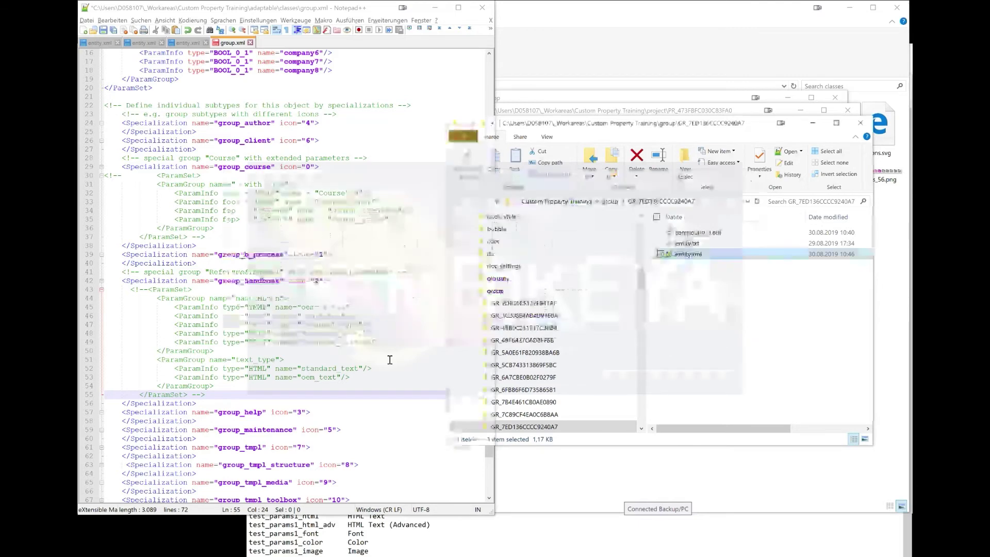
key("super")
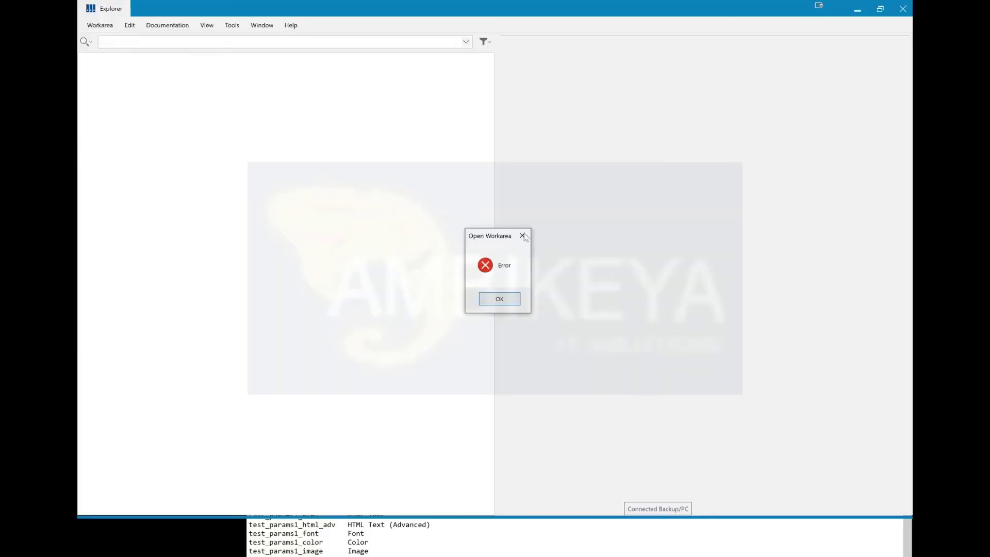
left_click(522, 230)
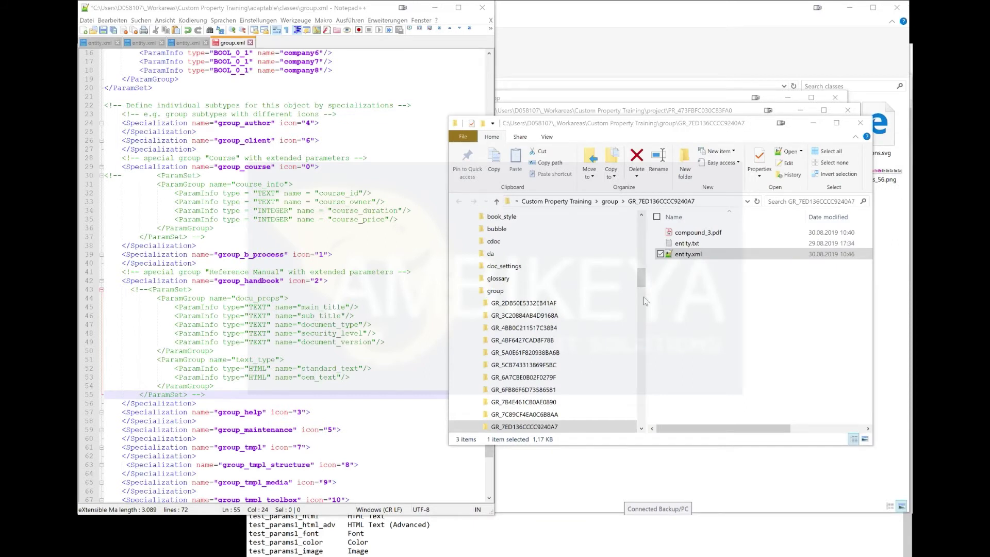
- Save the corrected group.xml and relaunch SAP Enable Now with the Custom Property Training workarea
scroll(640, 266, "up", 4)
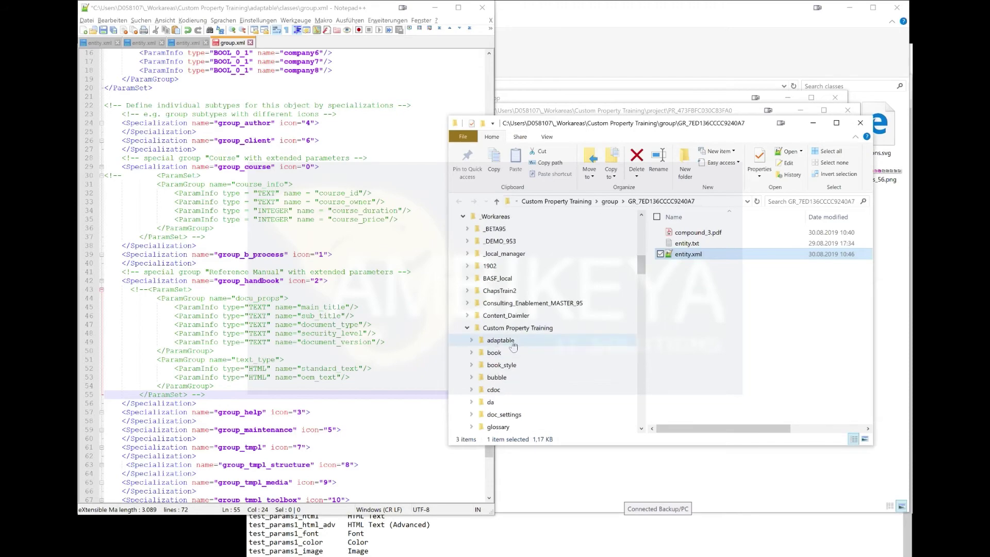
left_click(514, 341)
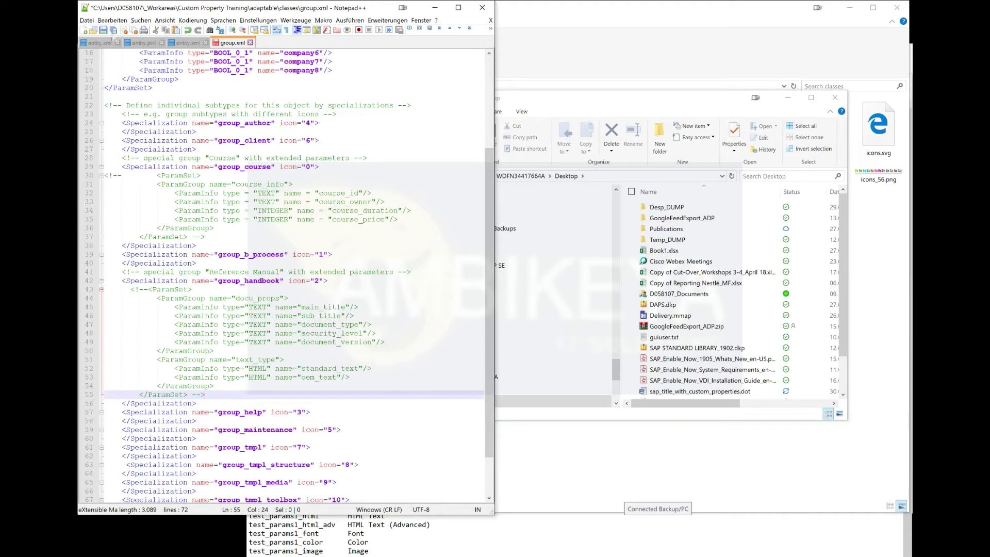
left_click(103, 31)
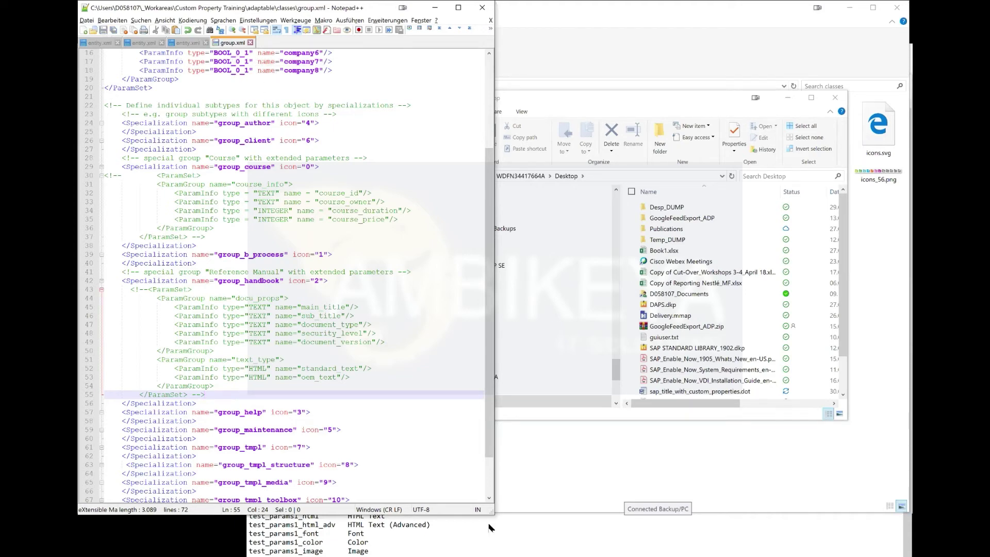
key("super")
left_click(473, 526)
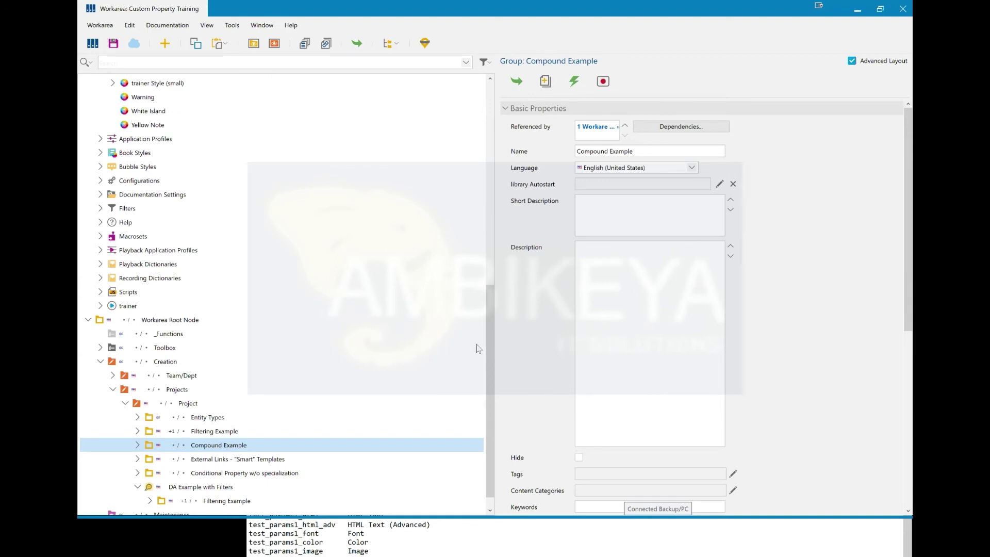
scroll(306, 407, "down", 1)
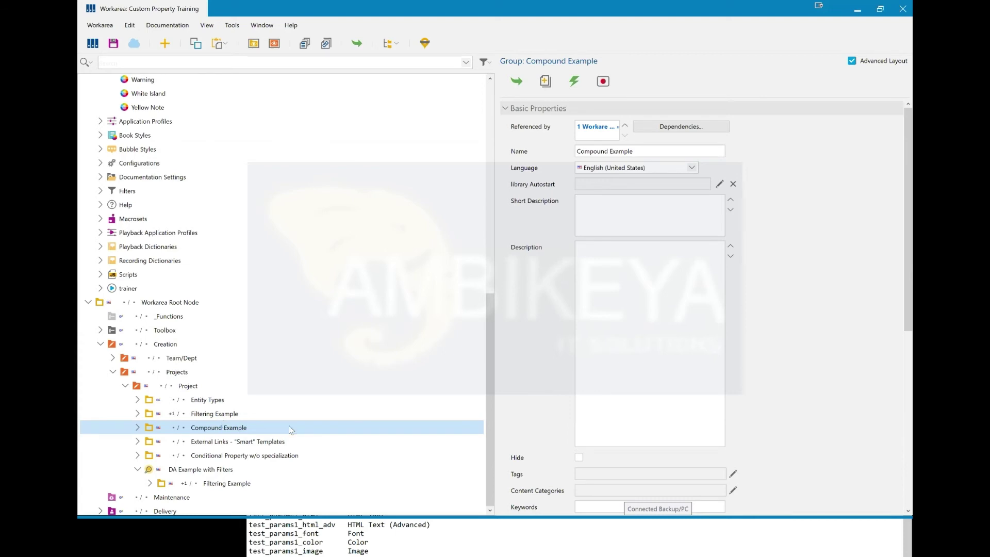
- Switch to the adaptable\classes folder in File Explorer and rename _cdoc.xml to cdoc.xml
key("alt+Tab")
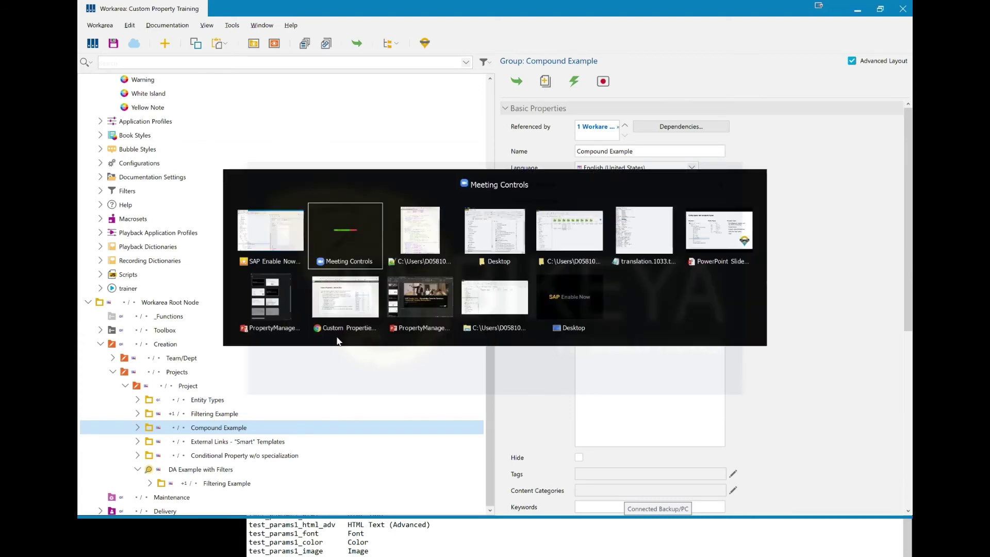
key("alt+Tab")
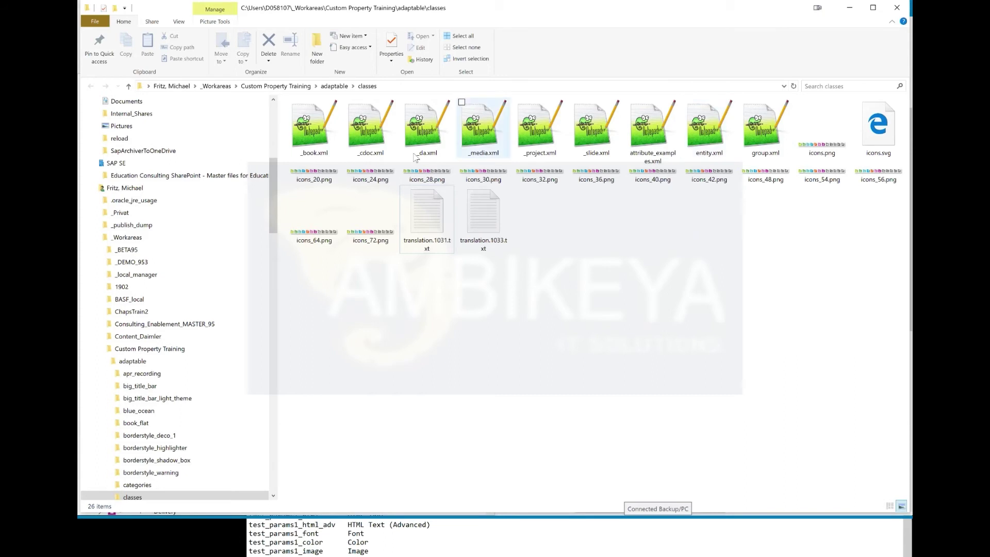
left_click(373, 158)
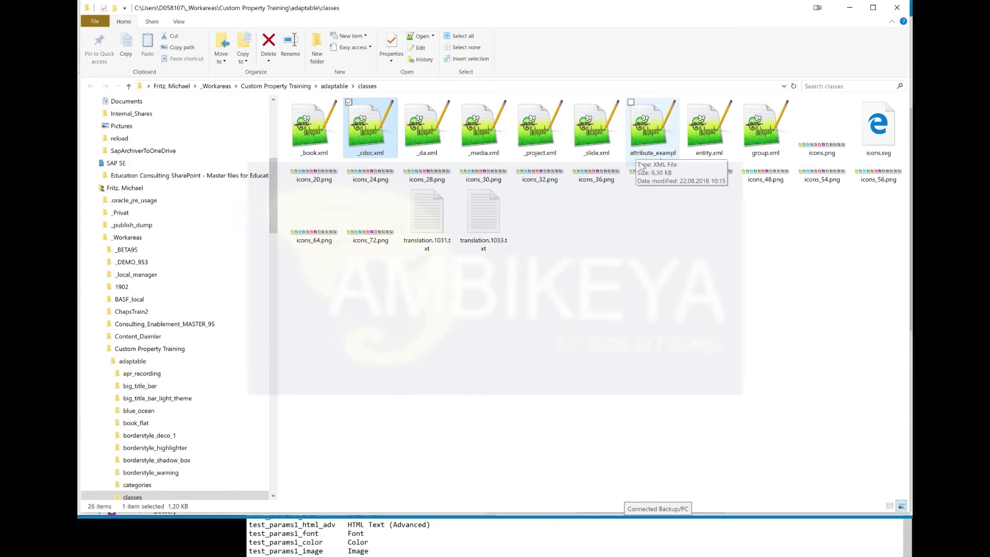
left_click(372, 154)
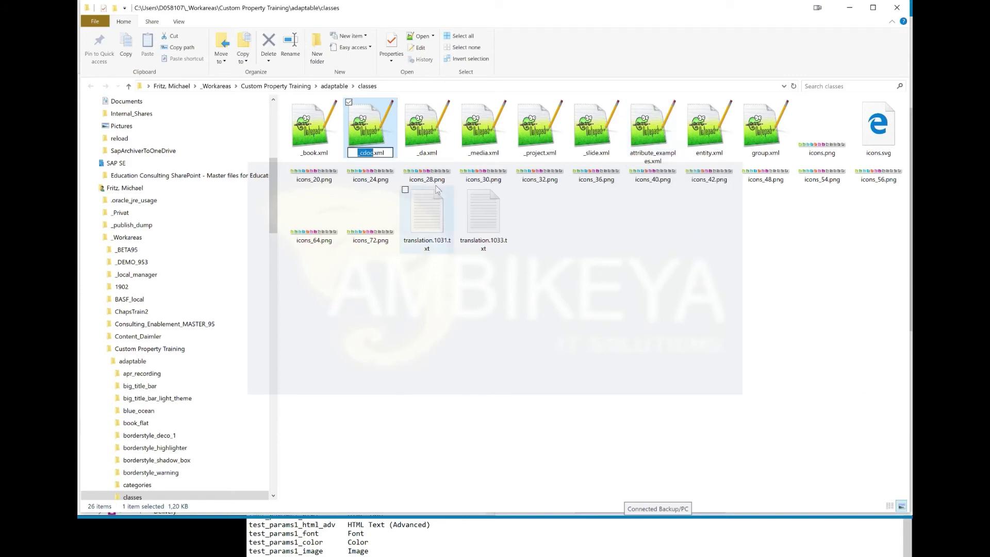
key("Home")
key("Delete")
left_click(369, 137)
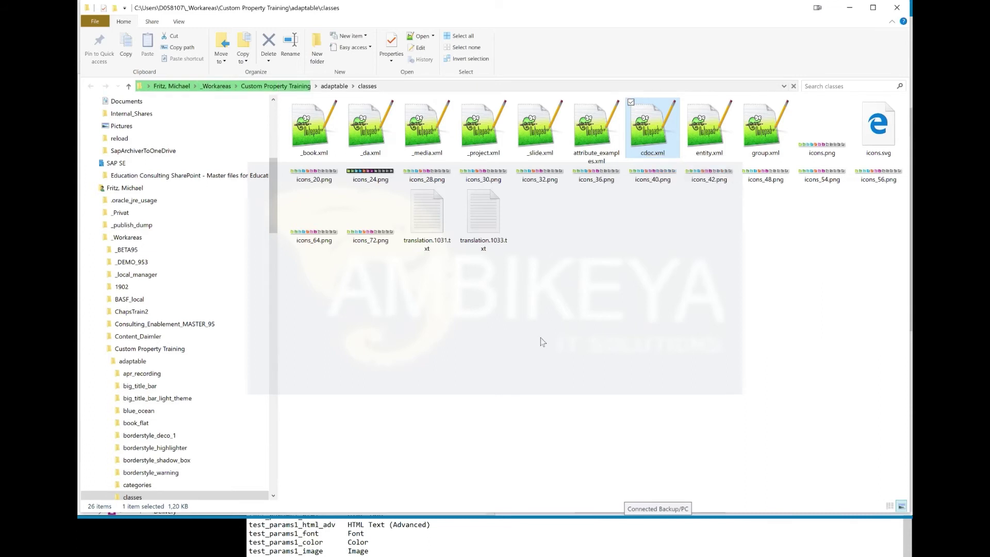
- Return to the SAP Enable Now workarea, collapse "DA Example with Filters" and select the Project group
key("alt+Tab")
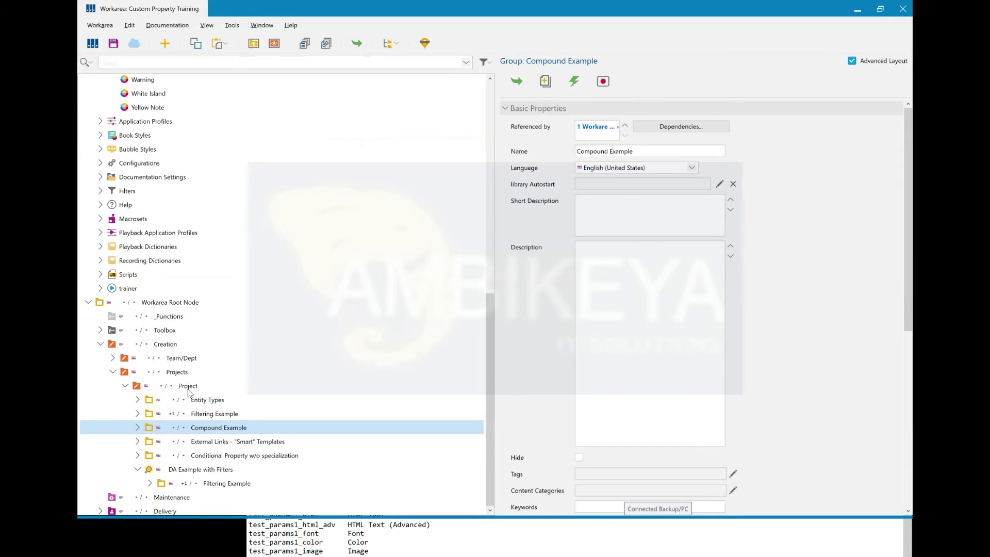
left_click(137, 470)
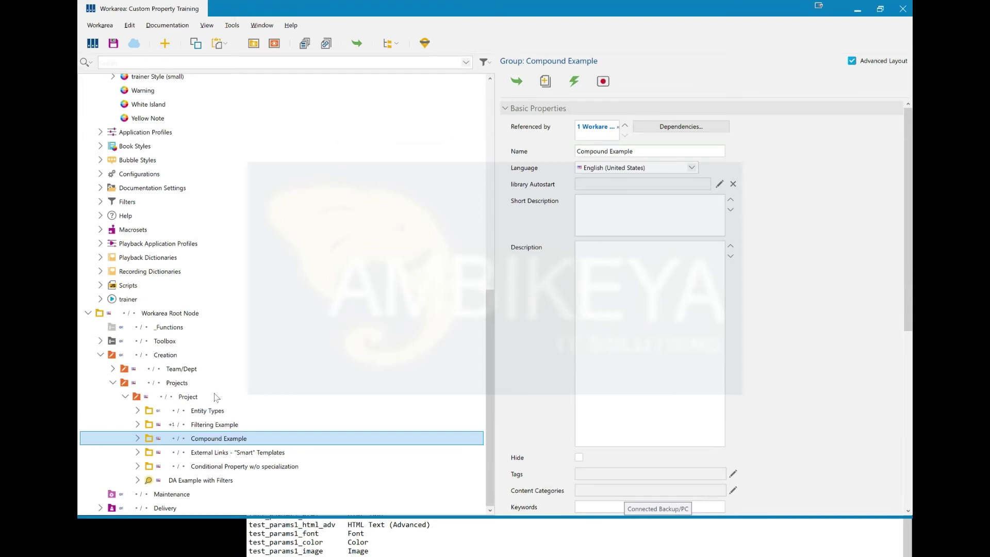
left_click(215, 398)
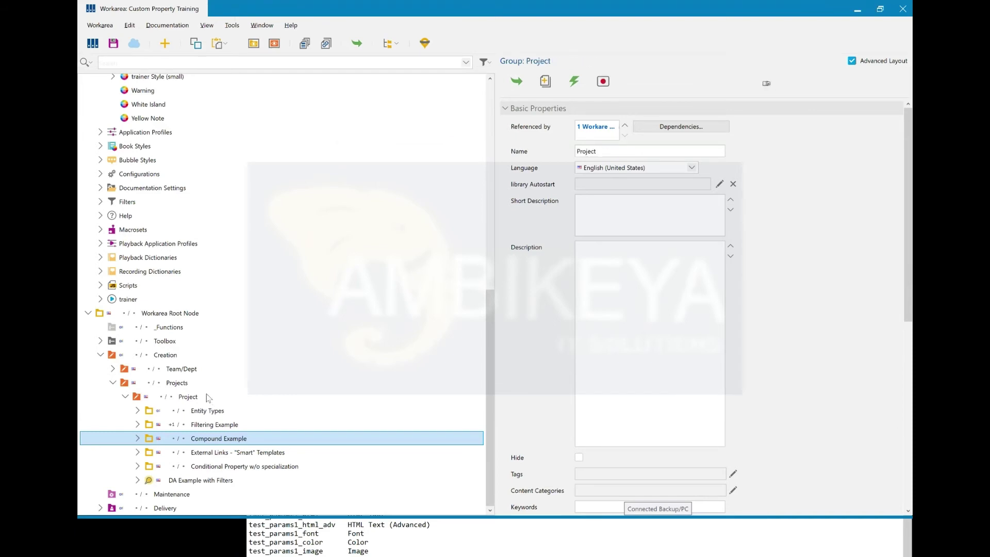
left_click(207, 394)
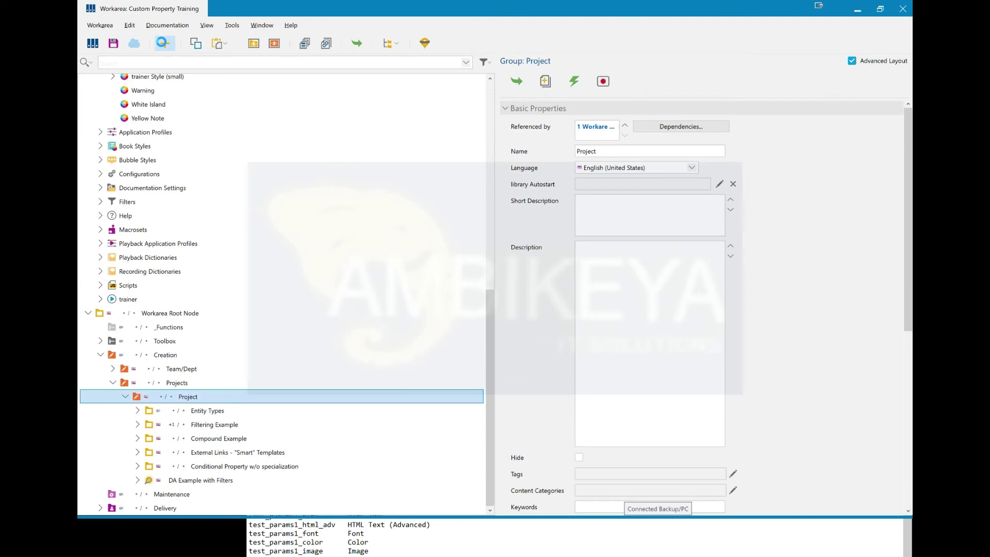
- View the available new object types without creating one, and refresh the workarea and all objects
left_click(163, 43)
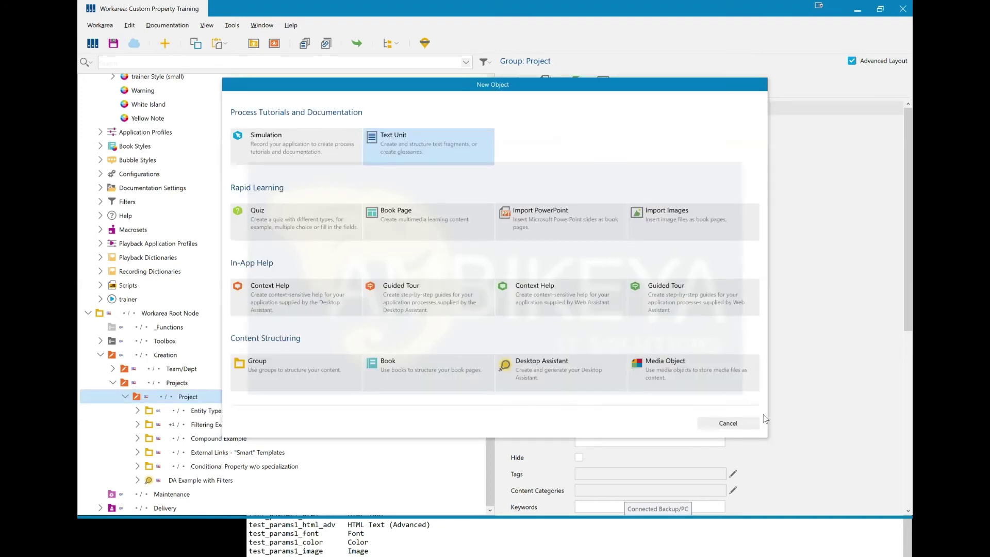
left_click(738, 423)
left_click(103, 28)
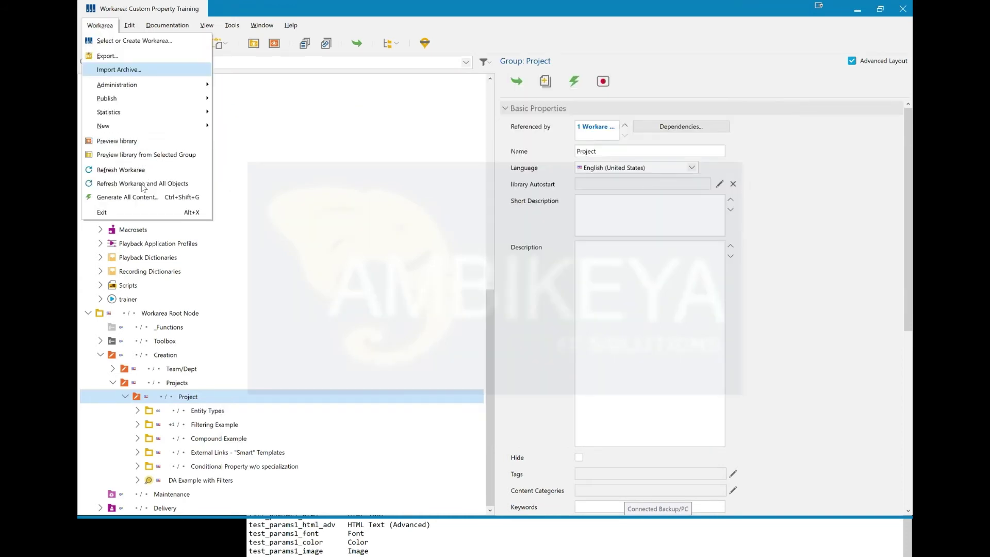
left_click(142, 183)
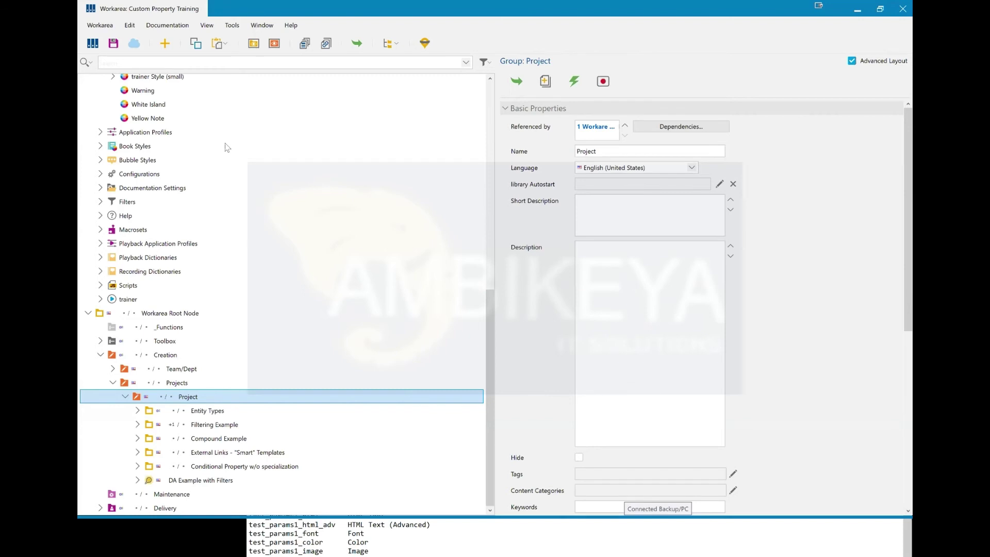
- Switch to the adaptable\classes folder in File Explorer and open cdoc.xml in Notepad++
left_click(169, 48)
key("alt+Tab")
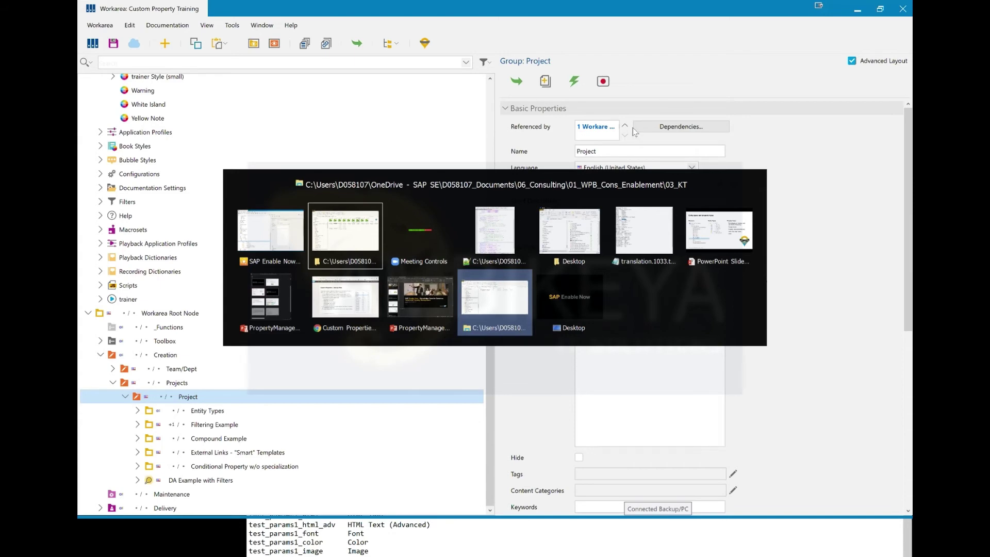
key("Return")
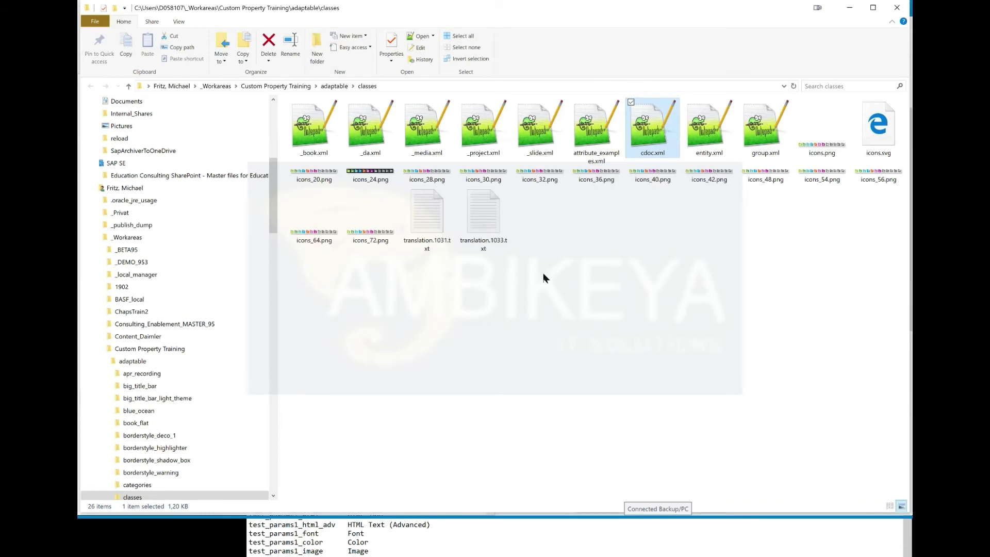
key("Return")
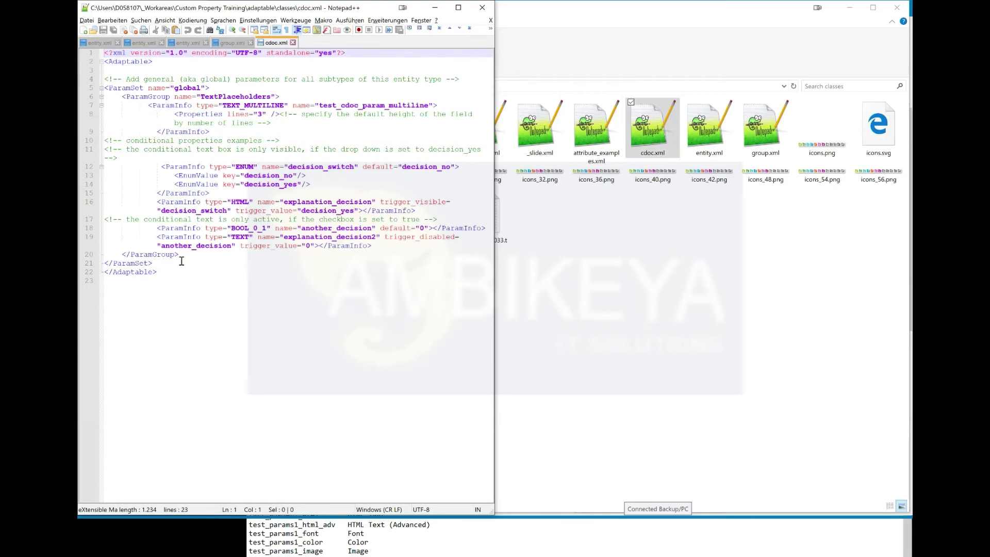
- Examine the conditional property definitions in cdoc.xml and the type and name of the test_cdoc_param_multiline parameter
left_click_drag(120, 158, 181, 262)
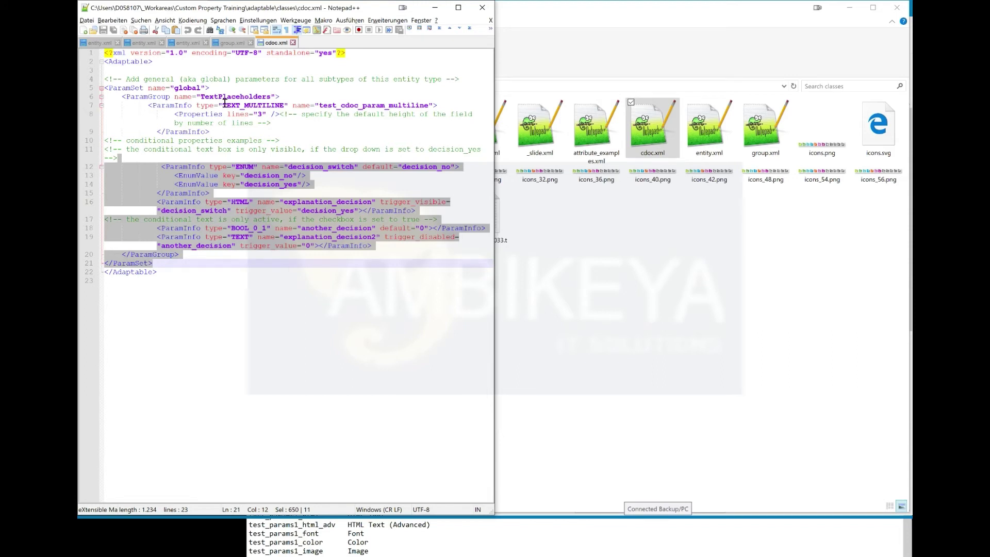
double_click(283, 104)
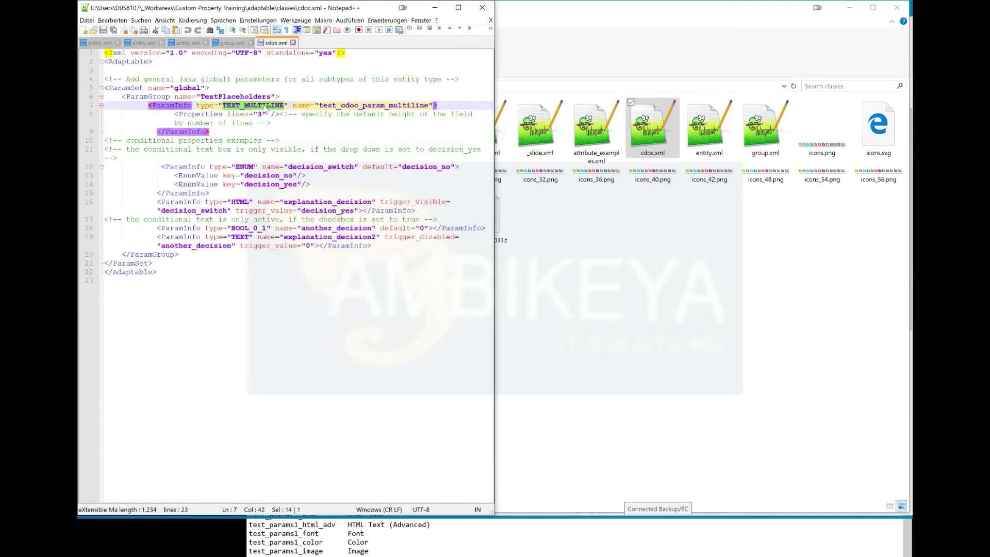
left_click(318, 105)
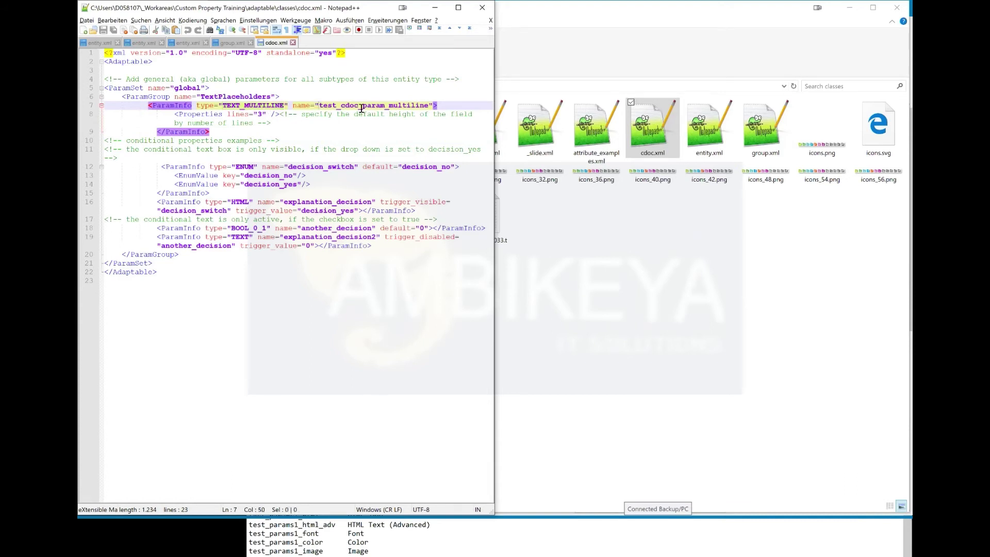
left_click(429, 108, "shift")
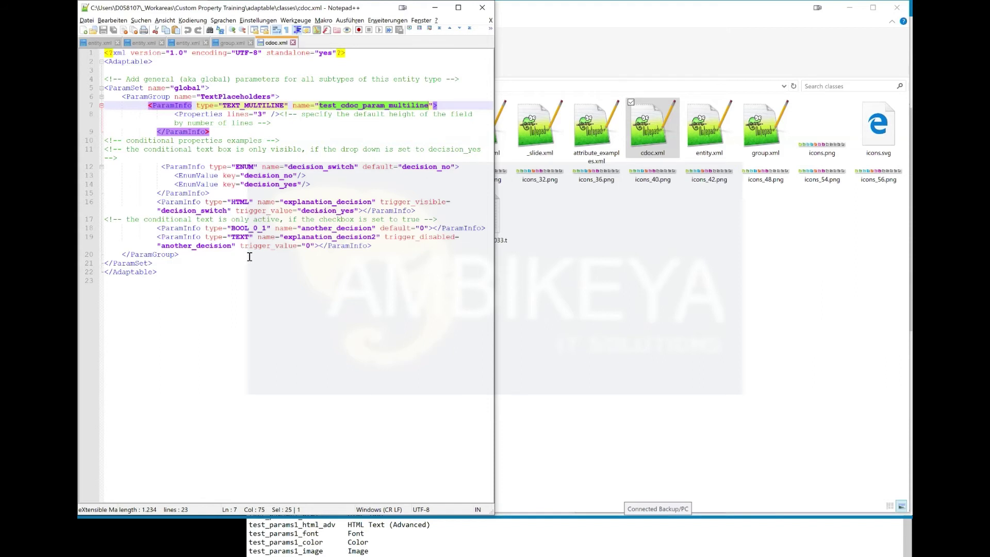
left_click(322, 106)
left_click(318, 106)
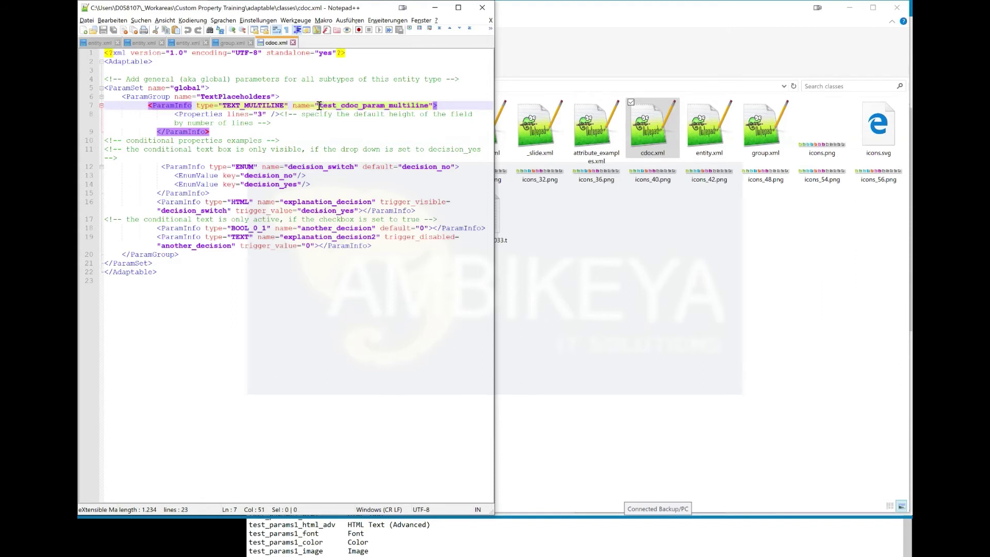
left_click(429, 106, "shift")
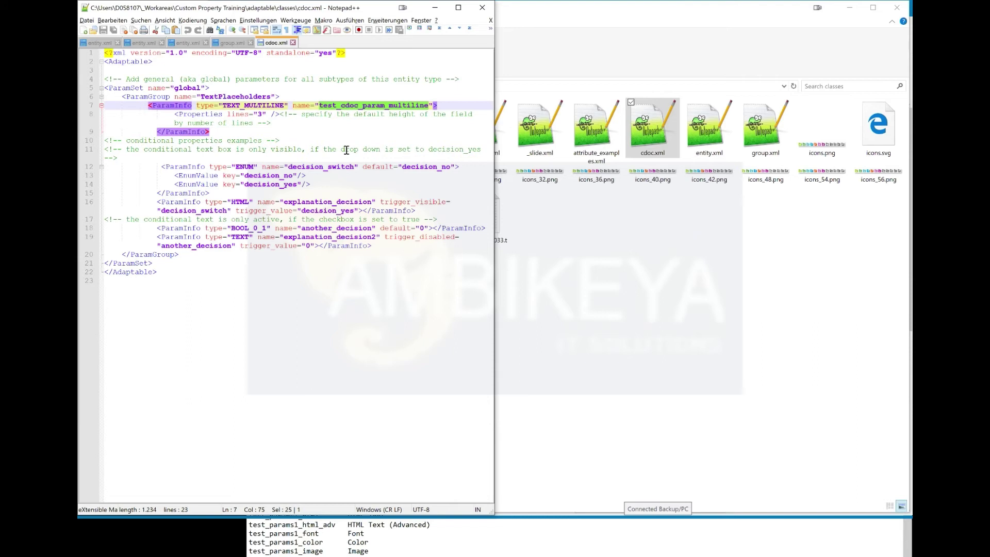
left_click(321, 105)
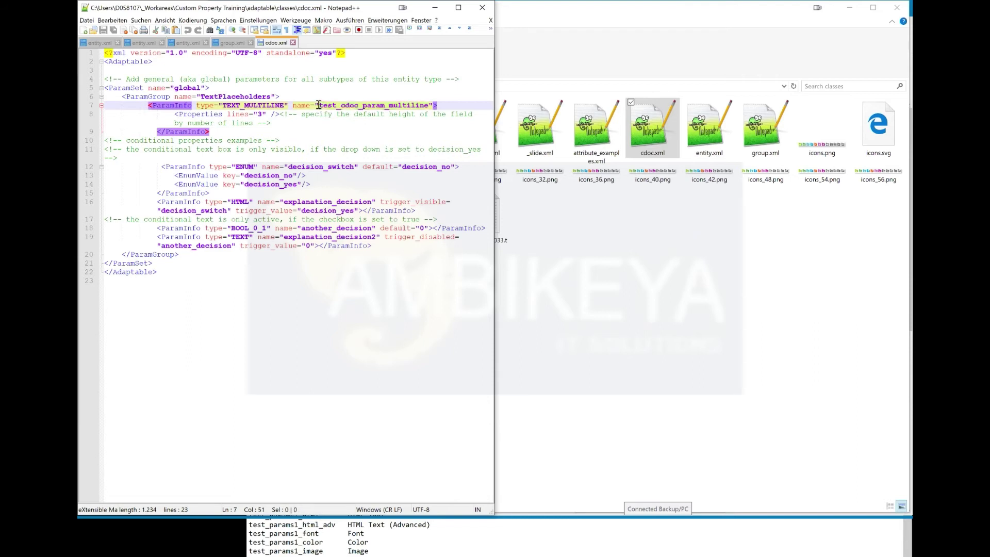
double_click(429, 106)
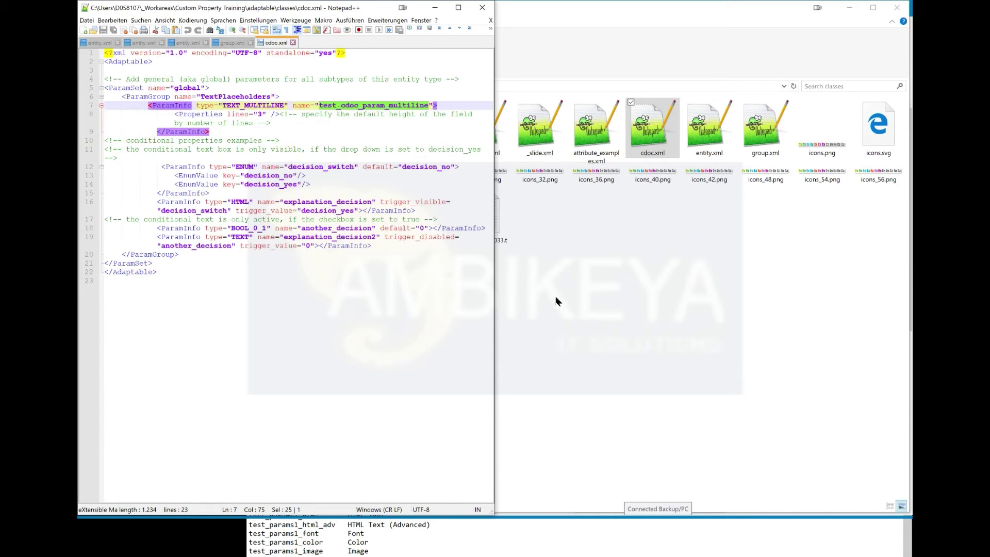
- Return to SAP Enable Now, create a text unit named "My TExt Unit 1" in the Project group and set its document type to General
key("alt+Tab")
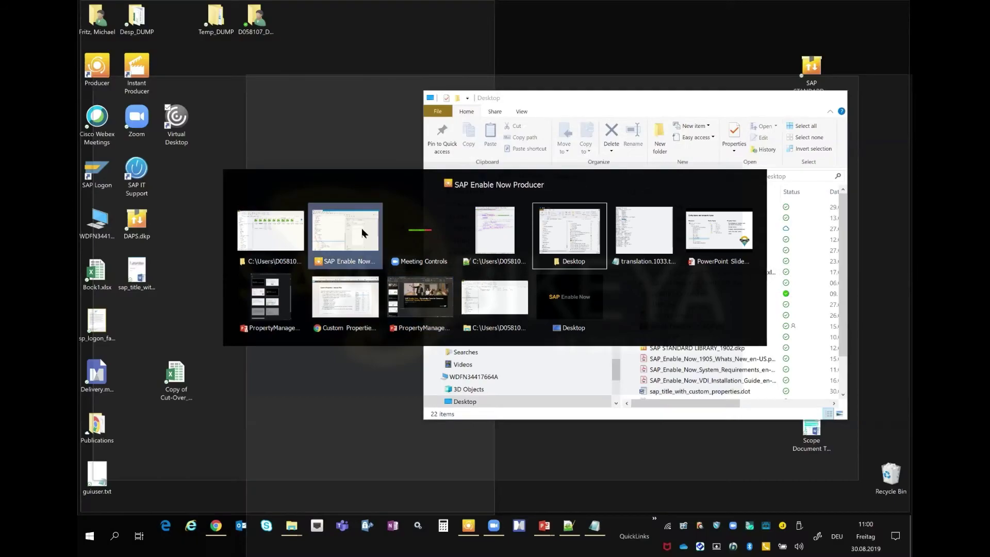
left_click(361, 229)
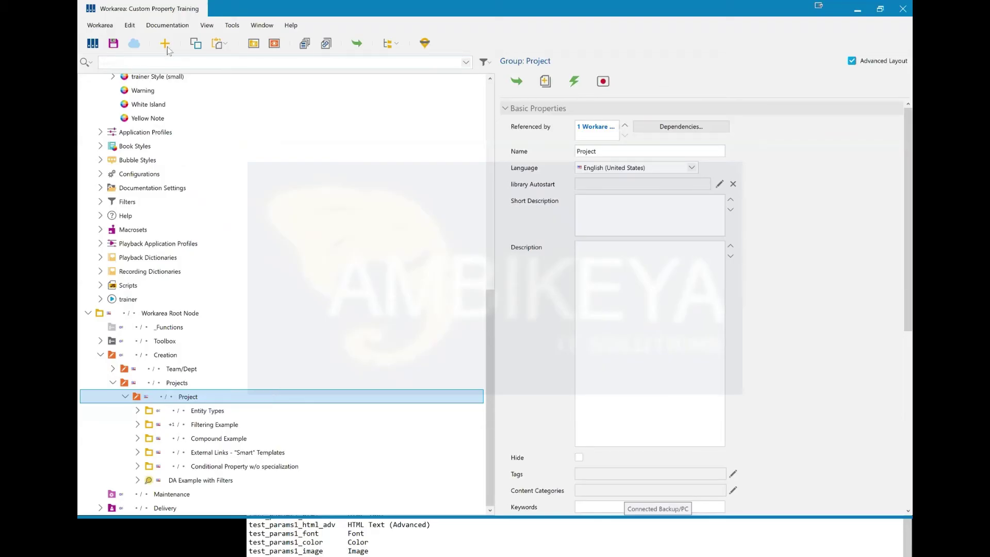
left_click(165, 43)
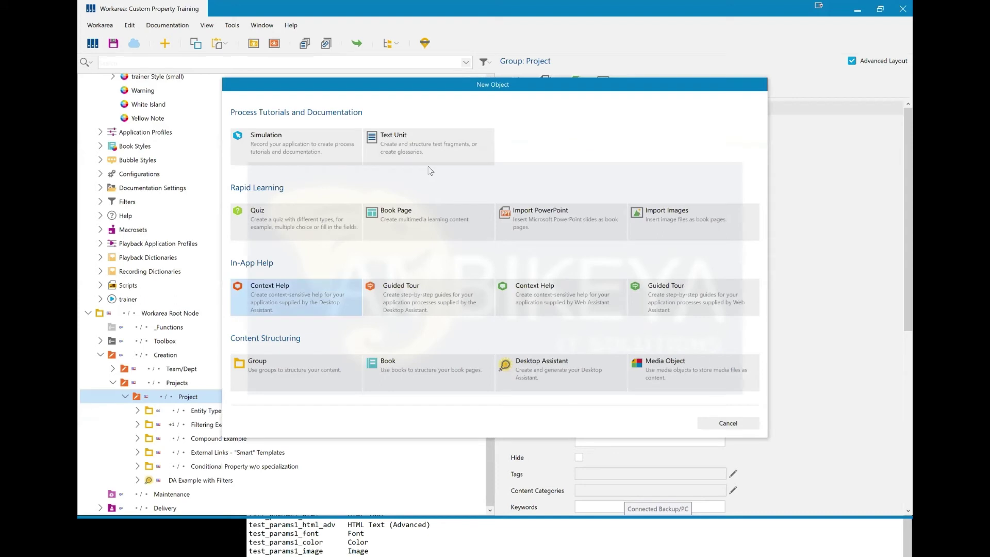
left_click(407, 151)
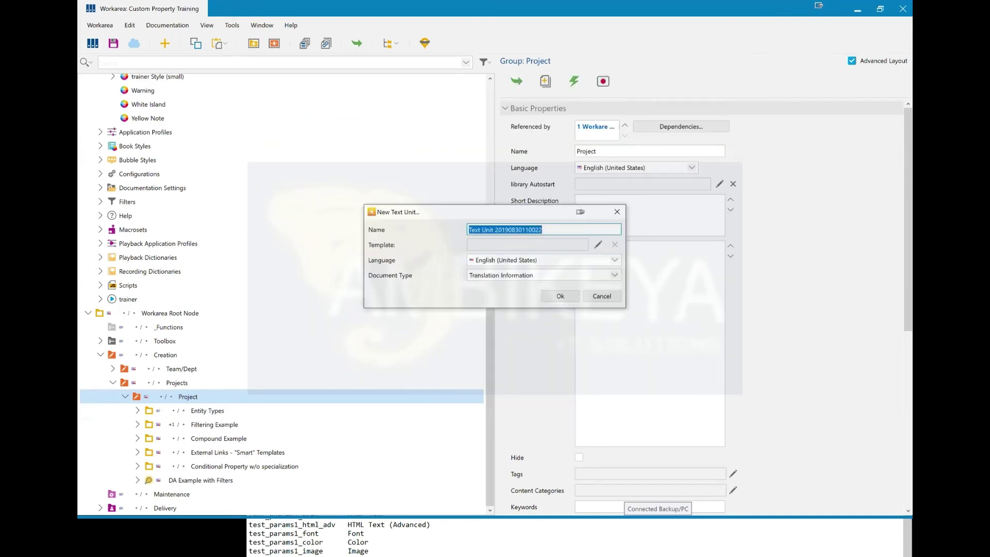
type("My TExt Unit 1")
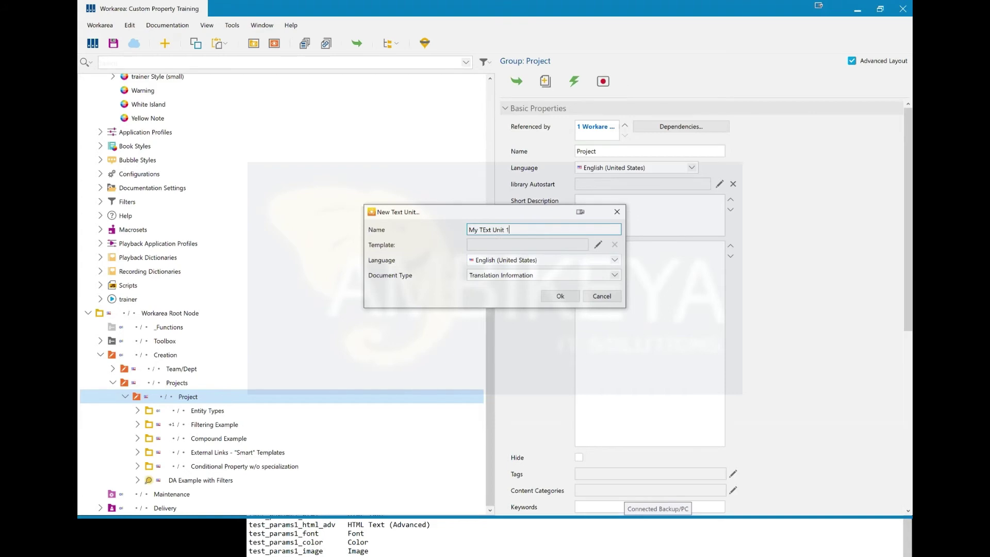
key("Return")
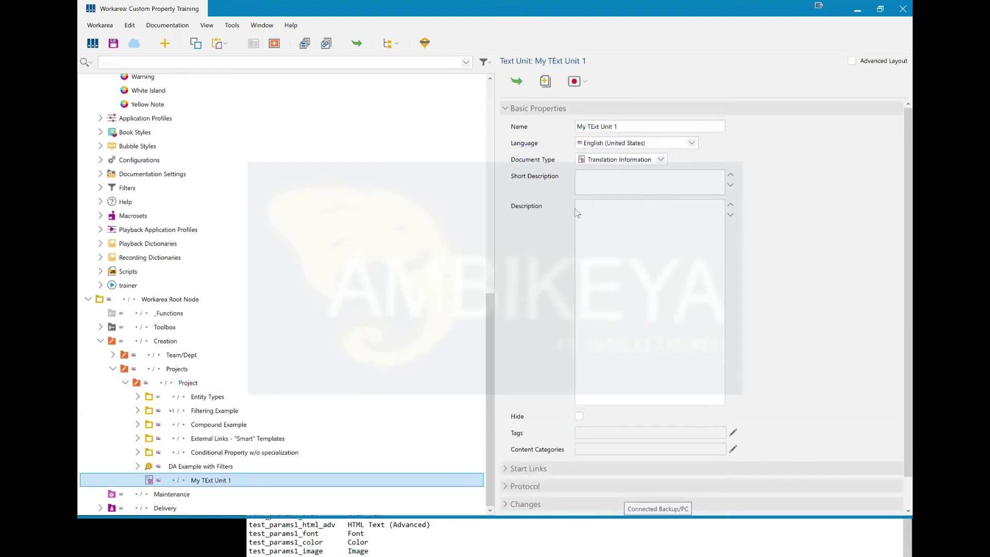
left_click(630, 160)
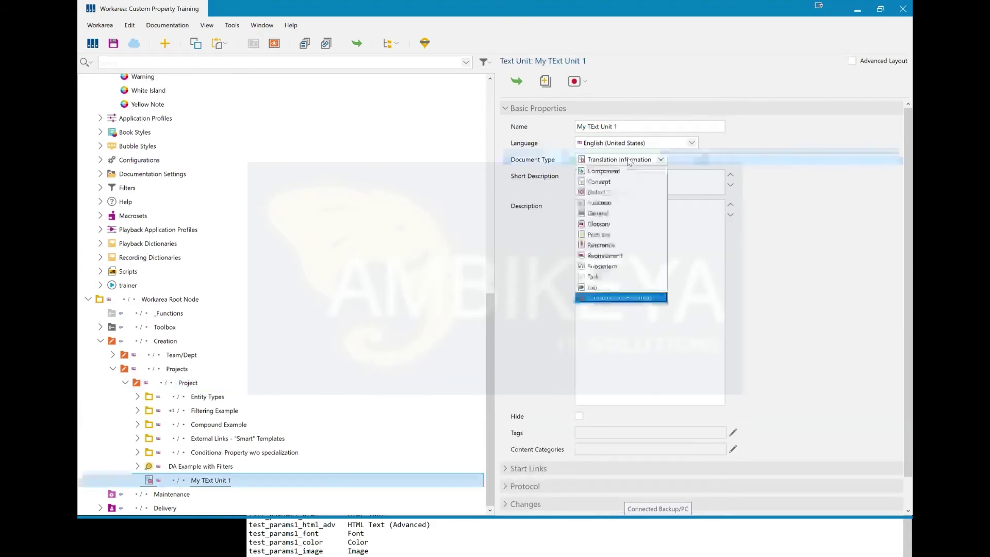
left_click(620, 214)
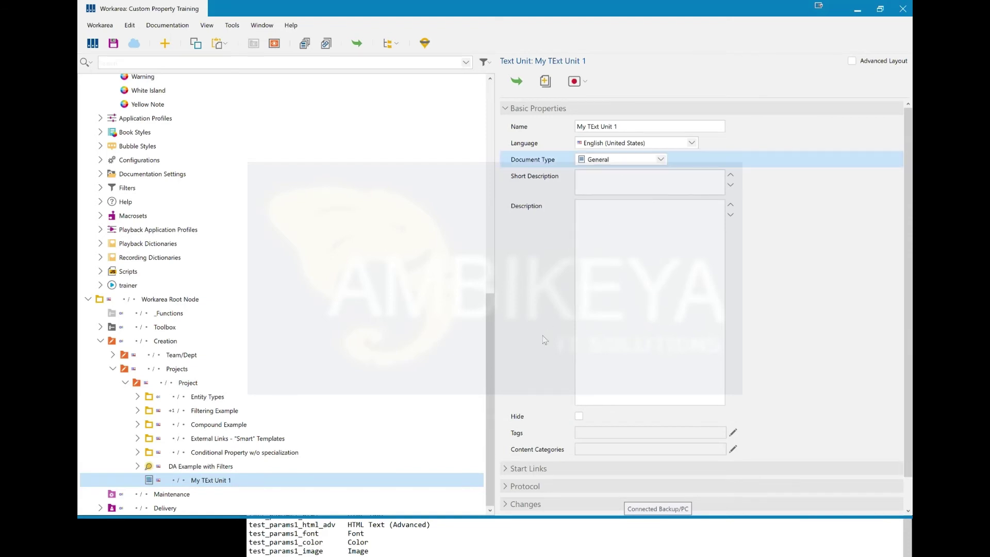
- Expand TextPlaceholders, widen the property label column and enter "Text Text Text Text Text Text" in test_cdoc_param_multiline
scroll(543, 339, "down", 1)
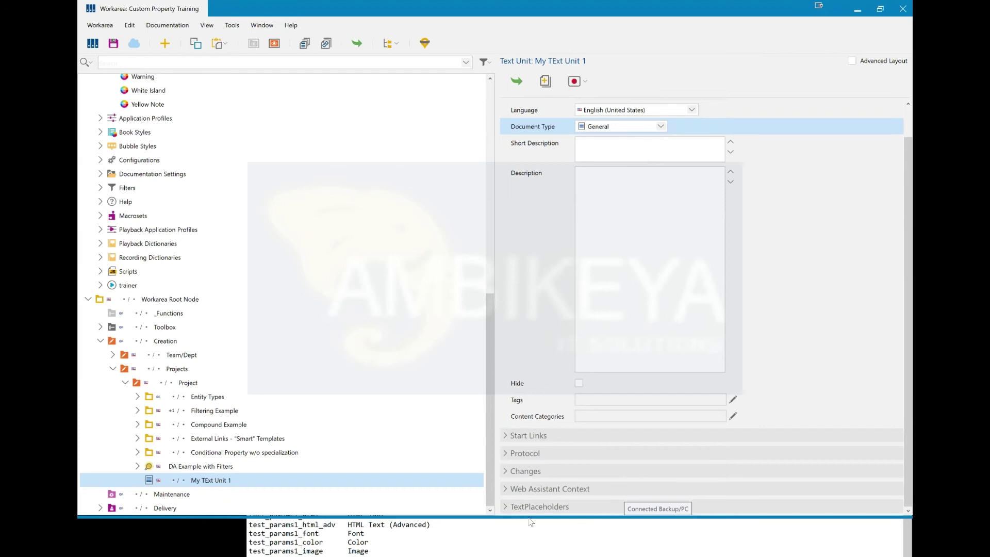
left_click(505, 508)
left_click(548, 443)
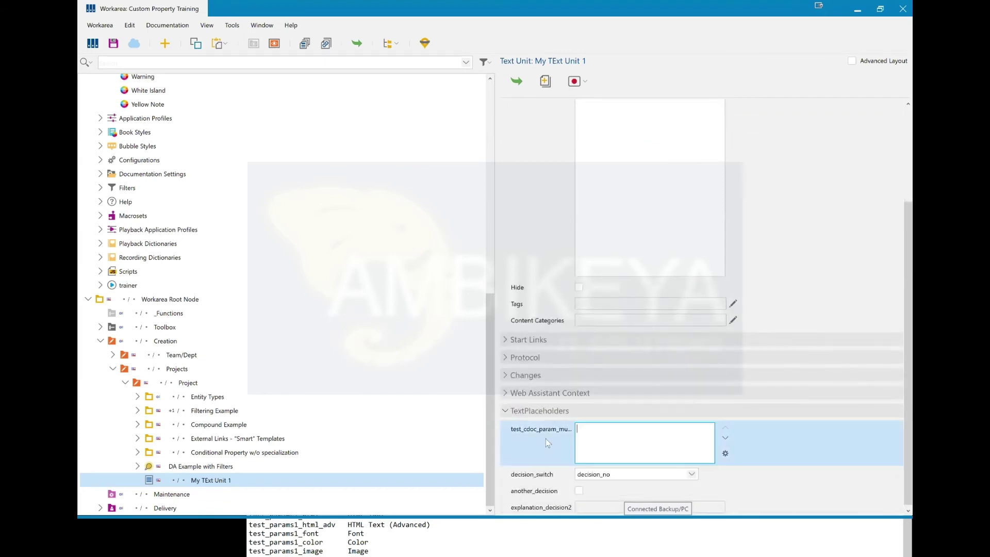
left_click_drag(571, 437, 630, 437)
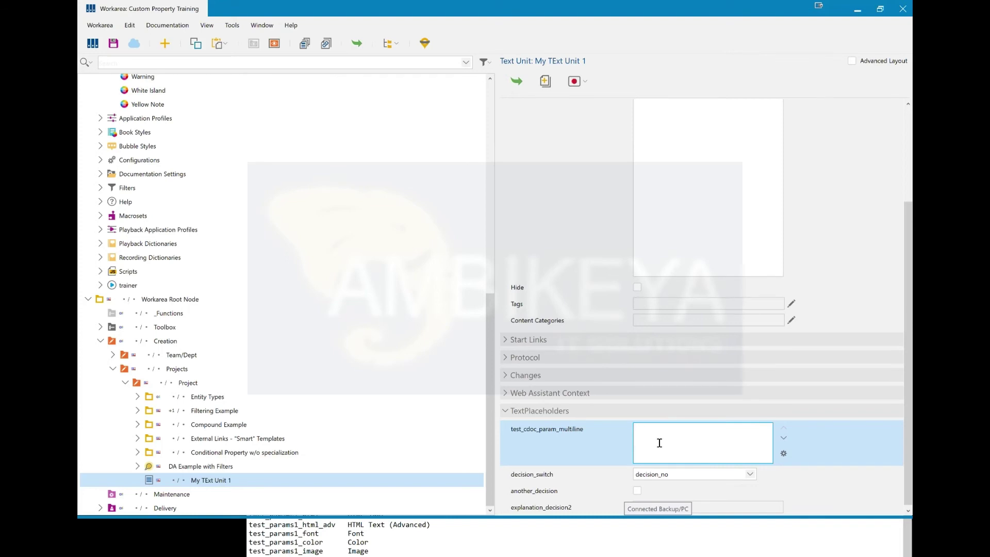
type("Text Text Text Text Text Text")
scroll(667, 215, "up", 2)
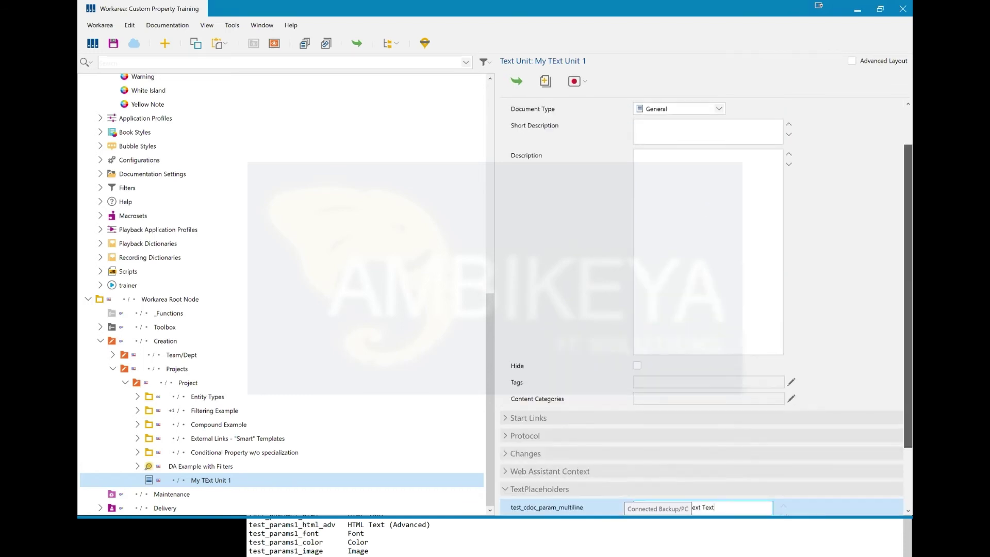
left_click(668, 214)
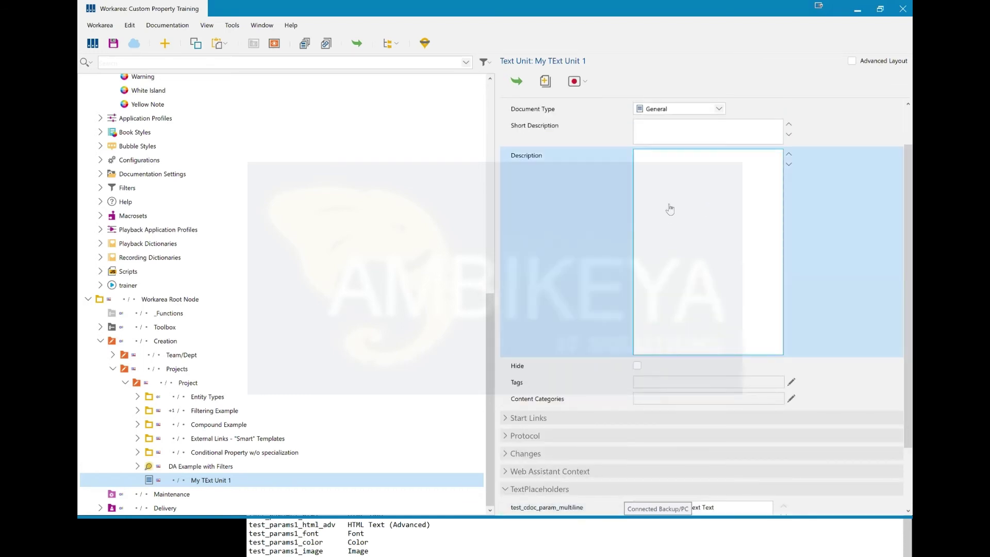
left_click(670, 208)
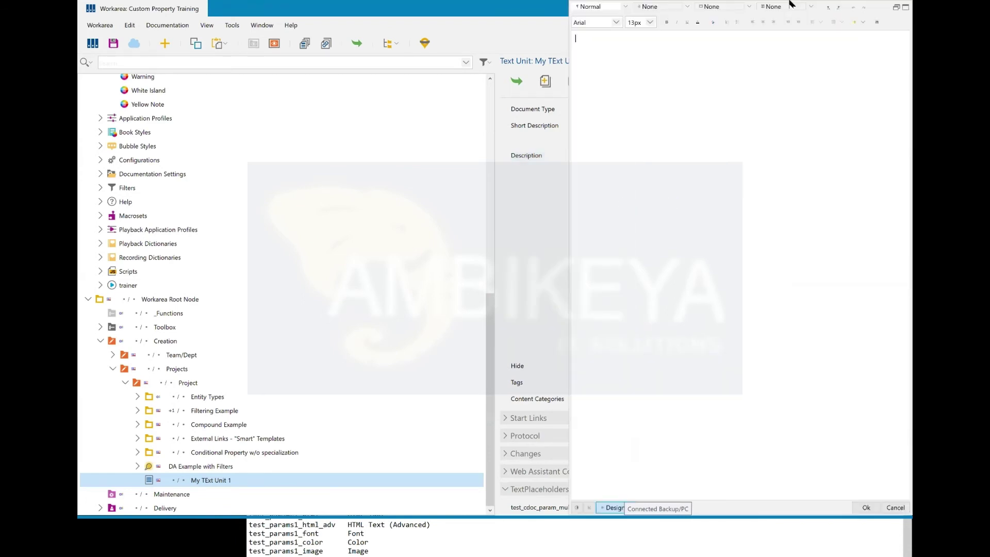
left_click(897, 7)
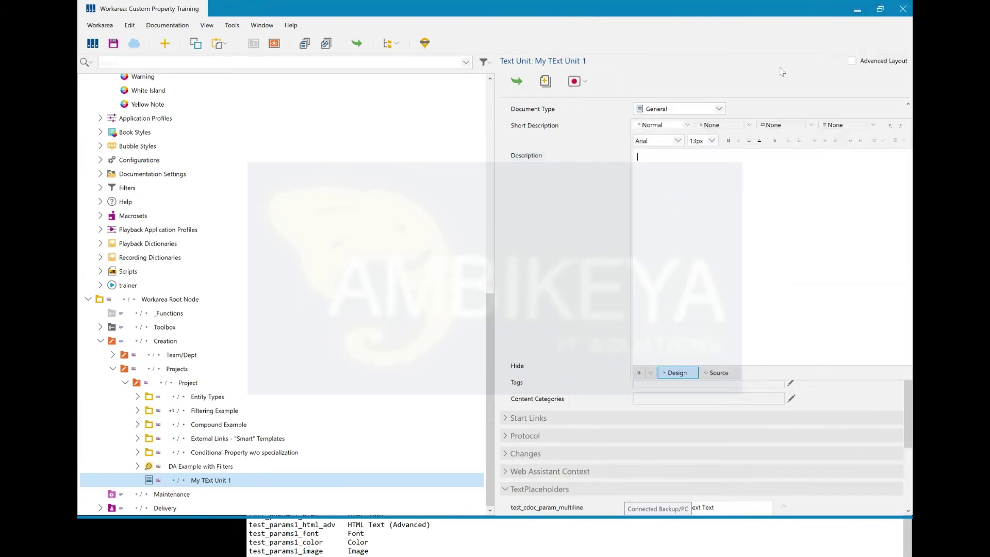
left_click(795, 110)
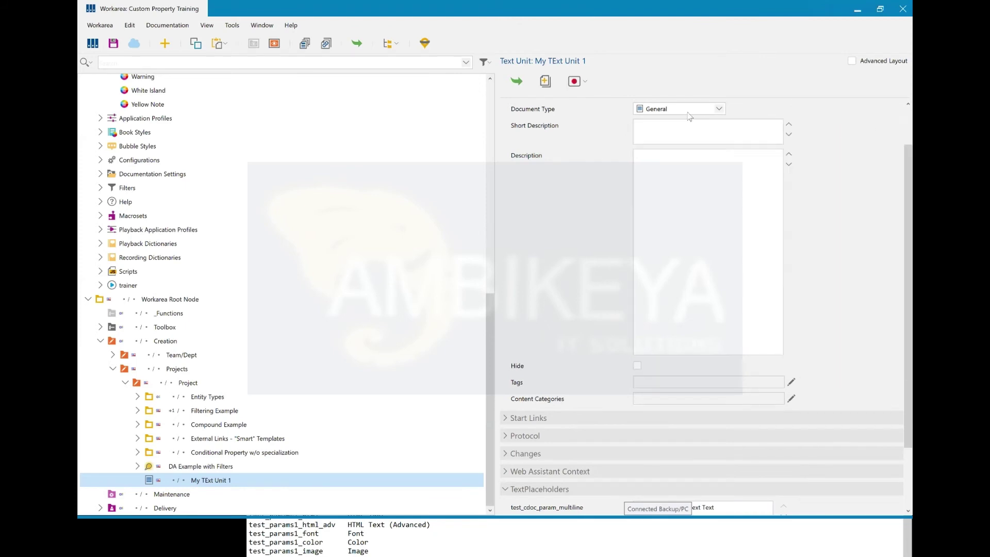
- Enter "This is cdoc specific text" as the text unit's description and format it as an Info Box
left_click(707, 202)
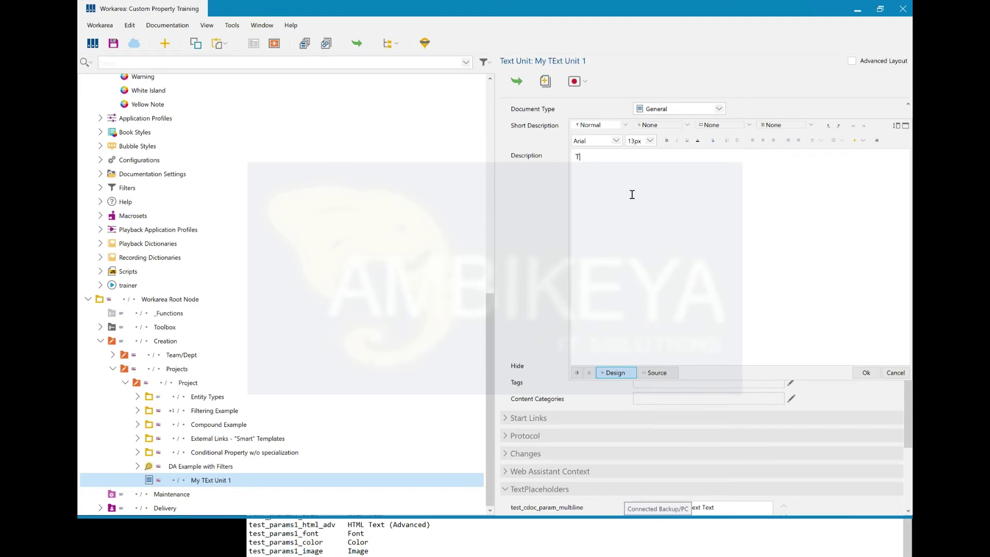
type("is is cdoc specific text")
key("ctrl+a")
left_click(627, 125)
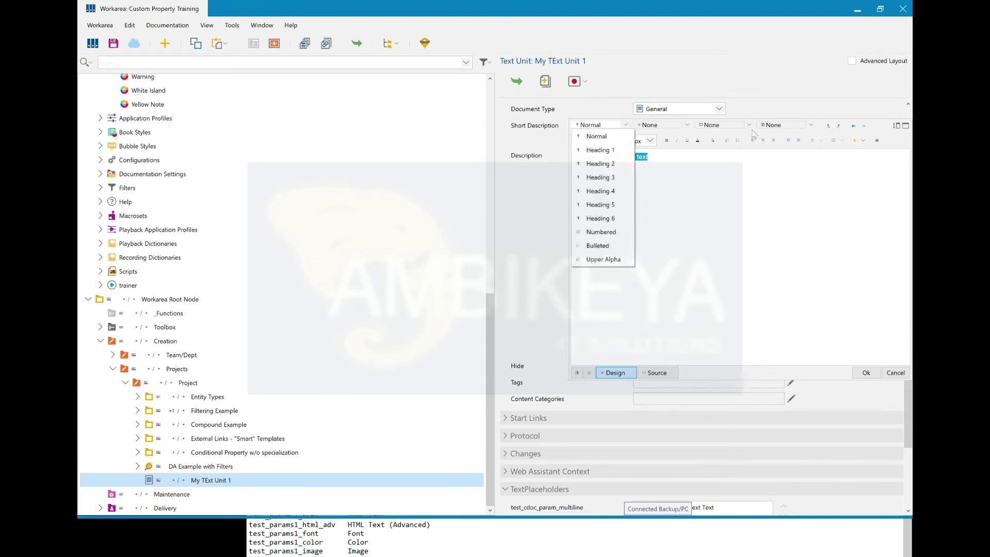
left_click(749, 126)
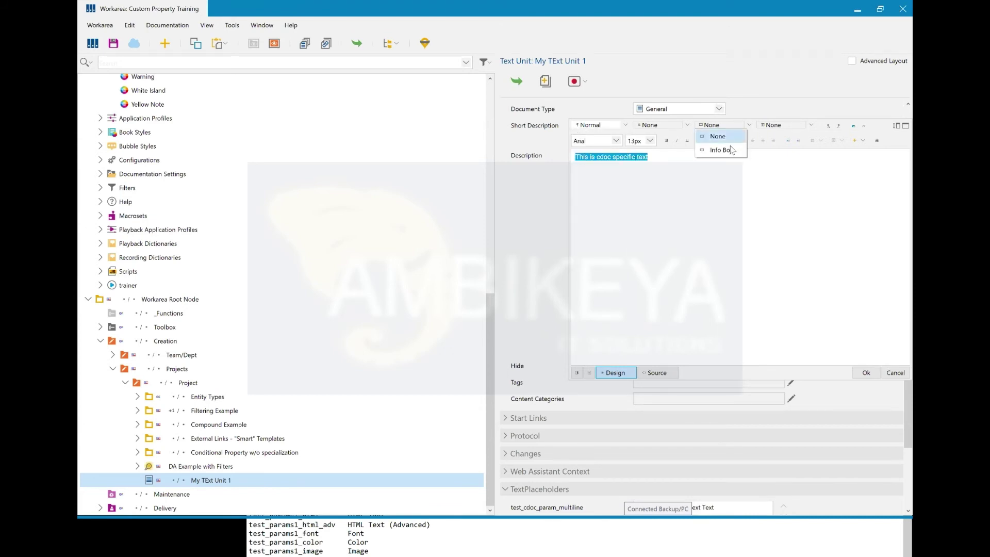
left_click(731, 150)
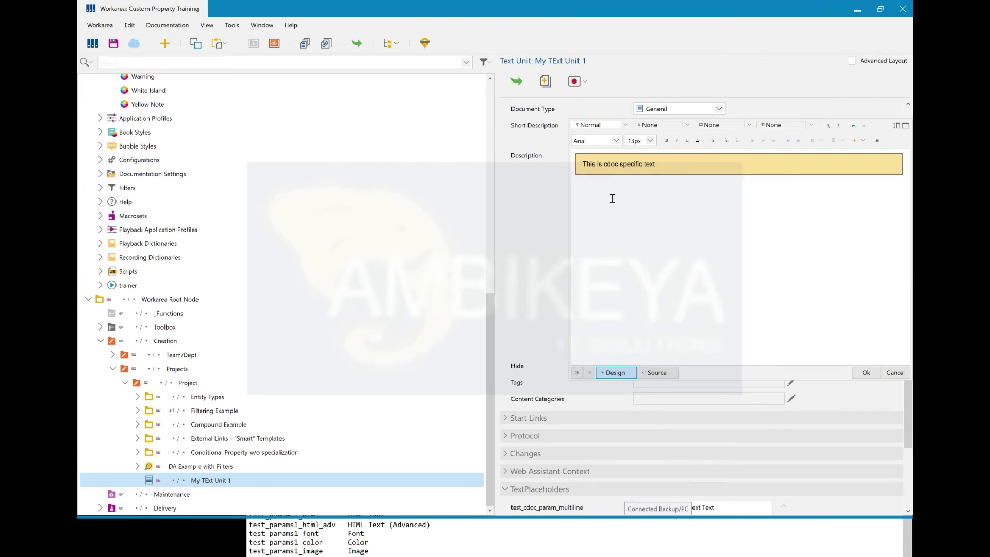
- Open the placeholder selection for the description and compare the codes behind Text Unit: Name and Text Unit: Short Description
left_click(863, 140)
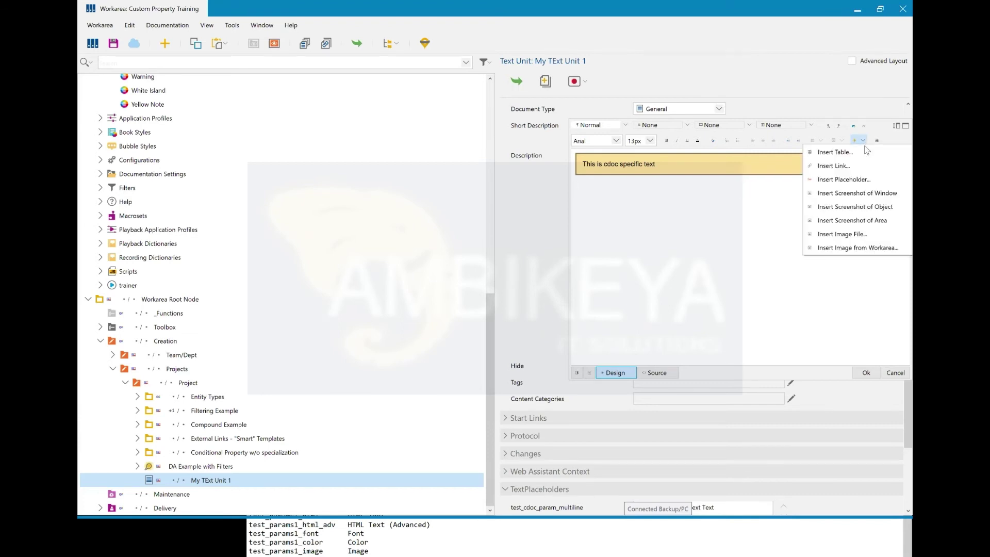
left_click(875, 180)
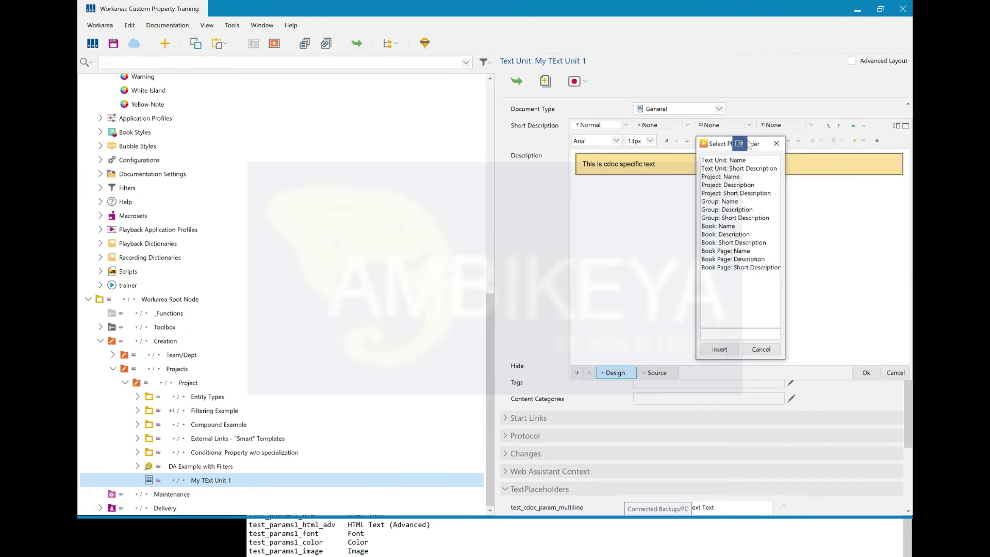
left_click_drag(749, 144, 654, 130)
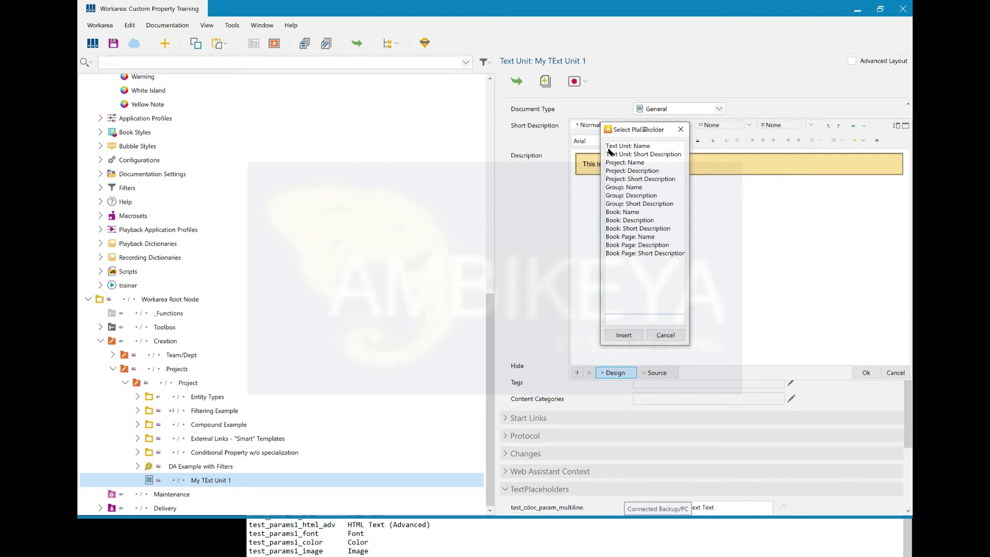
left_click(643, 146)
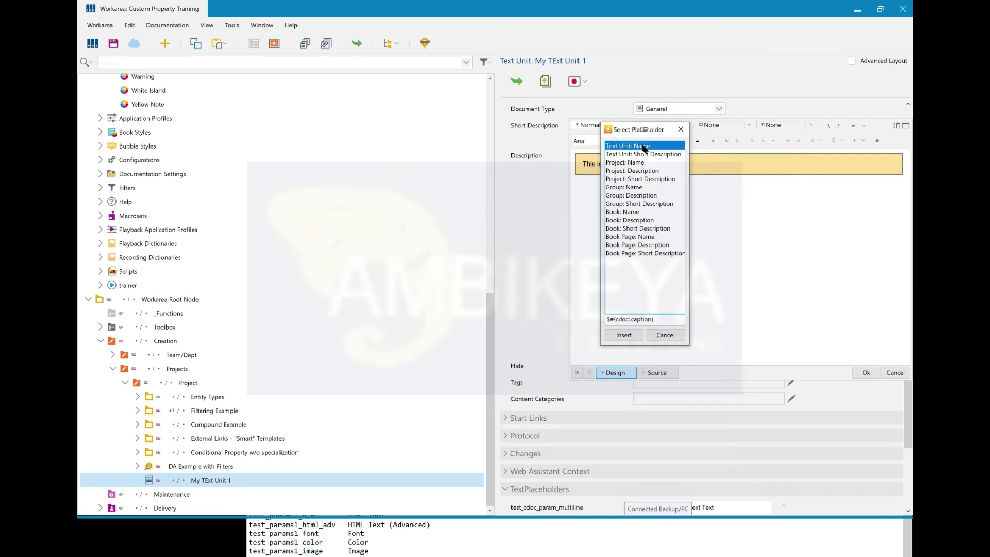
left_click(643, 155)
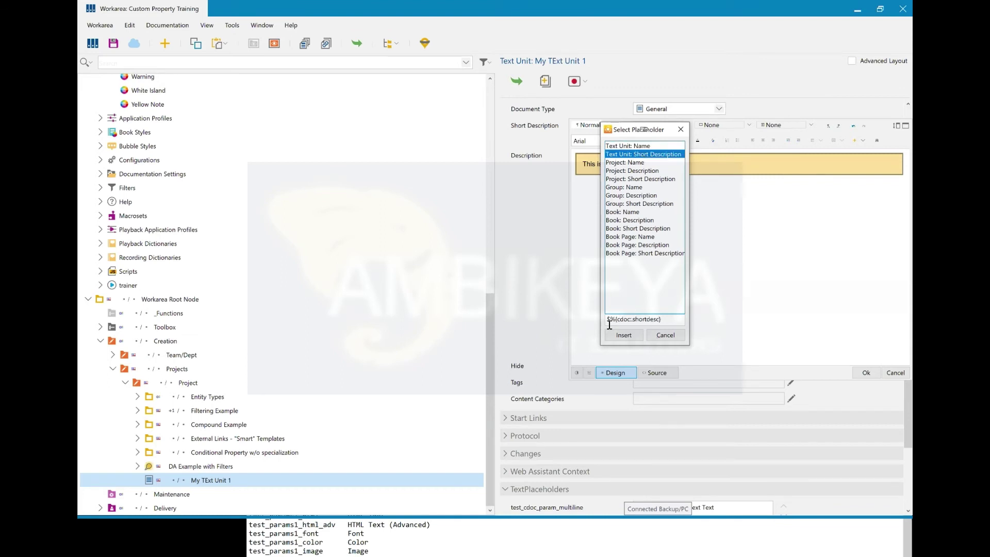
left_click_drag(616, 319, 593, 319)
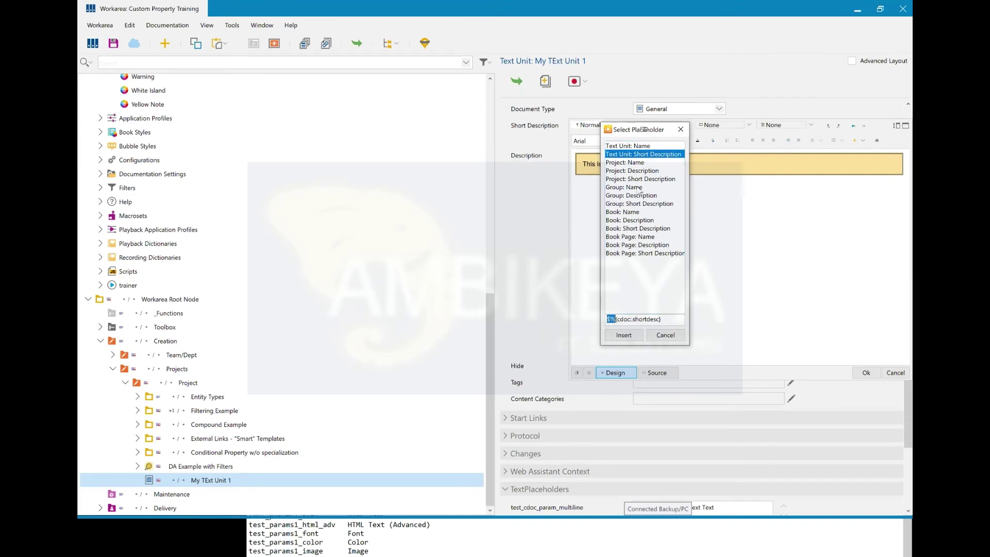
left_click(641, 147)
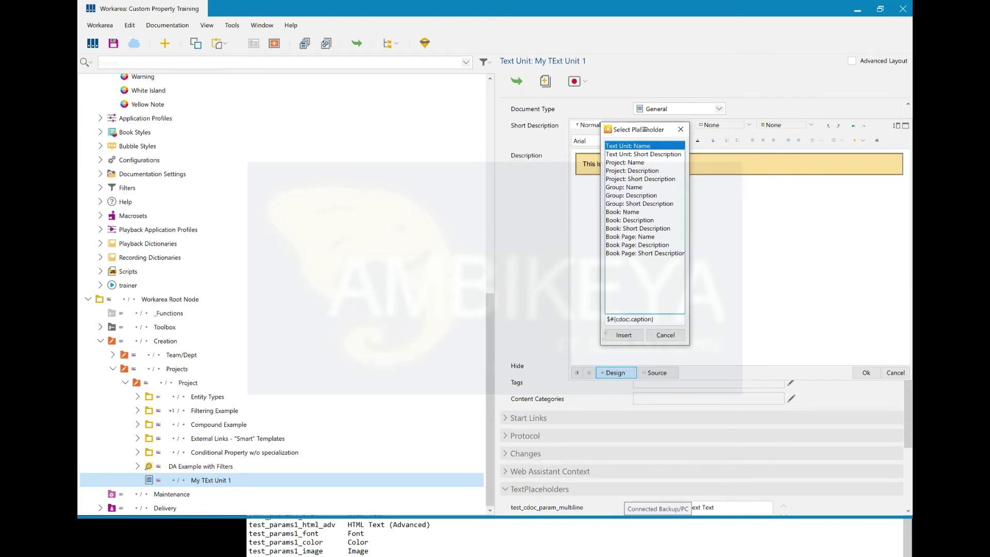
left_click_drag(614, 320, 603, 323)
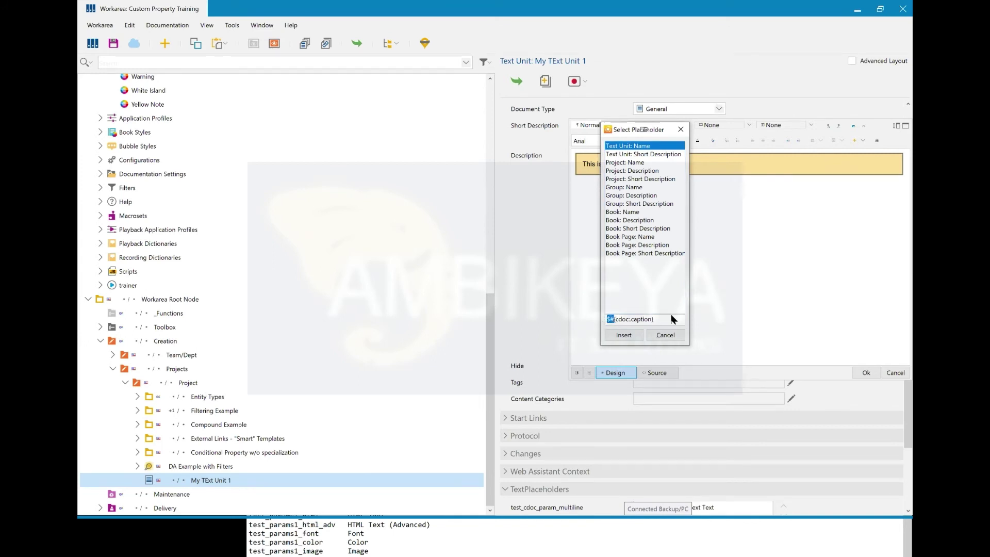
left_click(662, 154)
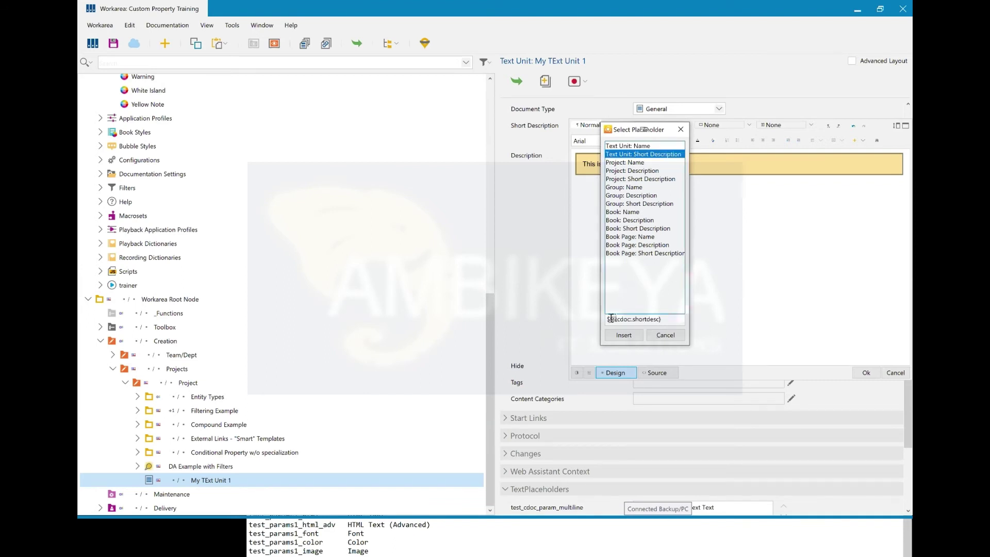
left_click_drag(606, 319, 617, 320)
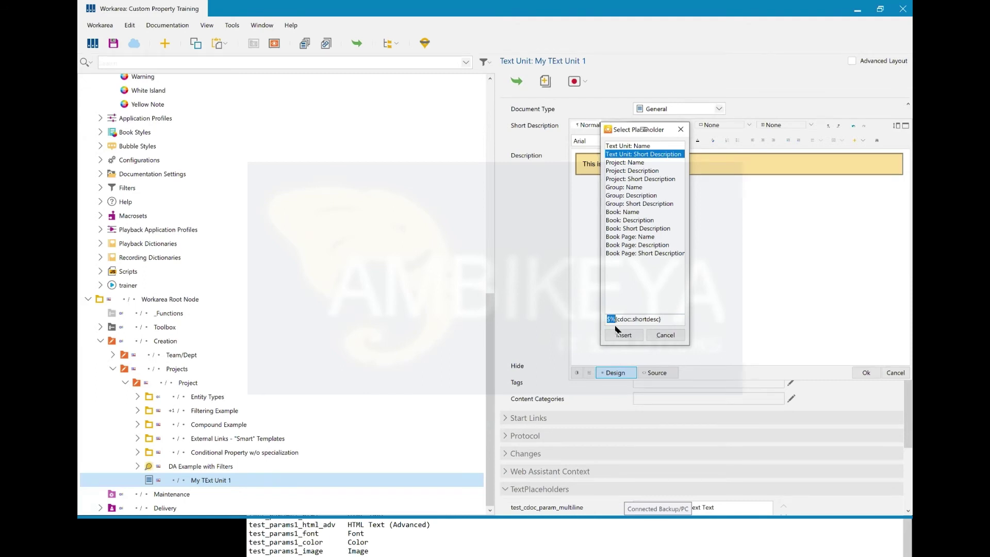
- Insert a Text Unit: Name placeholder with caption replaced by test_cdoc_param_multiline below the Info Box, and confirm the description
left_click(631, 147)
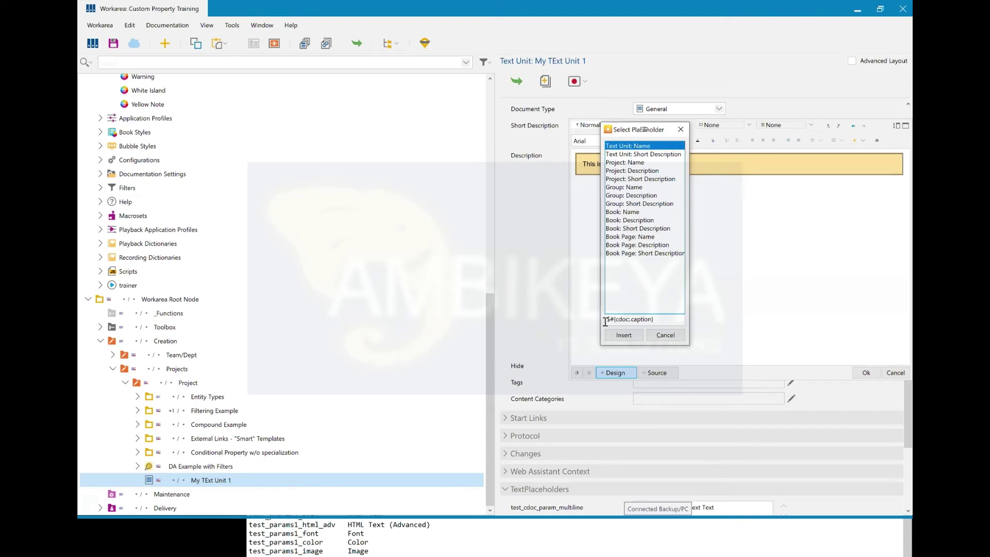
left_click_drag(614, 319, 607, 320)
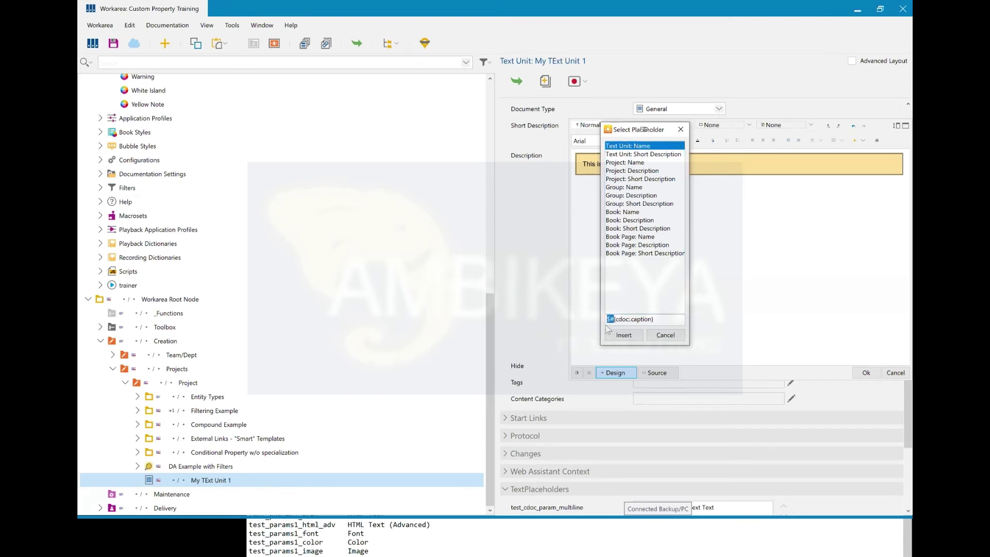
left_click(616, 320)
key("shift+Left")
key("shift+Left")
key("shift+Left")
key("shift+Left")
key("shift+Left")
key("Right")
key("shift+Left")
key("shift+Left")
key("shift+Left")
key("Right")
key("Right")
key("shift+Right")
key("shift+Right")
key("shift+Right")
key("shift+Right")
key("shift+Right")
key("shift+Right")
key("shift+Right")
type("test_cdoc_param_multiline")
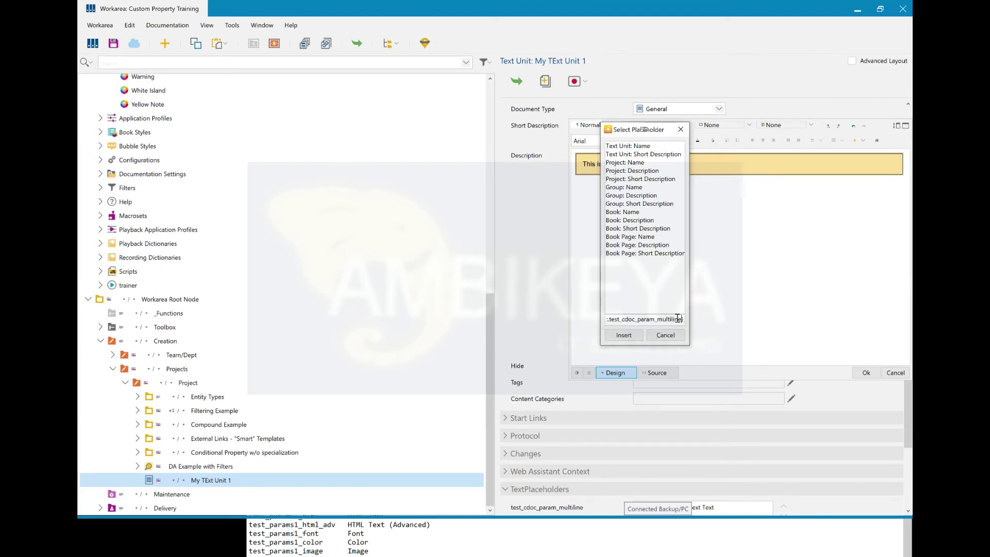
type(")")
left_click(627, 335)
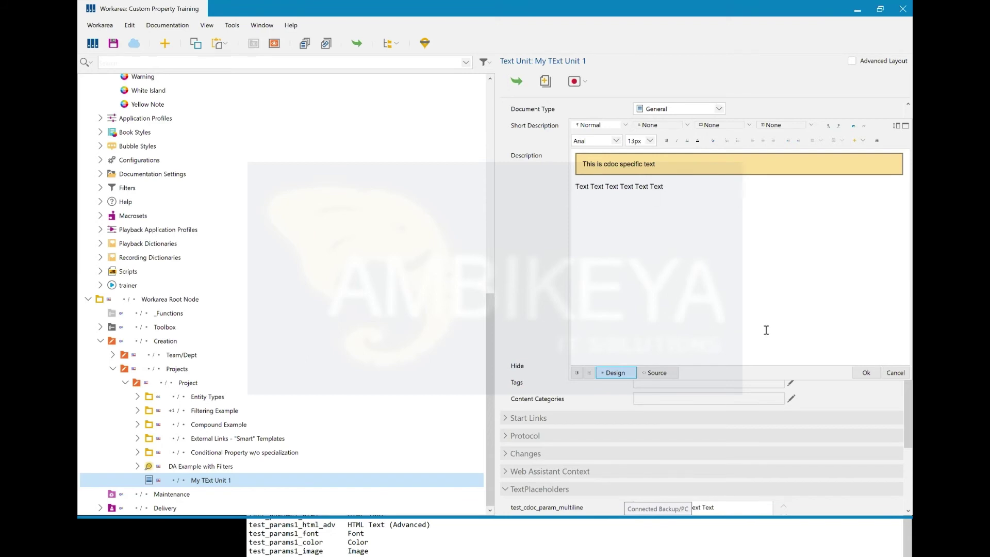
left_click(866, 373)
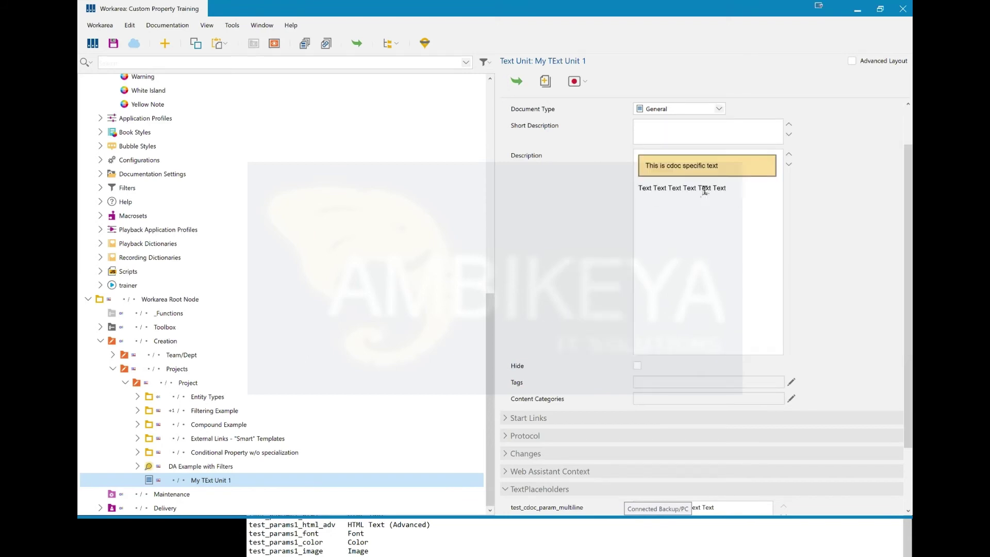
- Copy the text in test_cdoc_param_multiline and repeat it on several new lines below, then apply the value
scroll(635, 391, "down", 3)
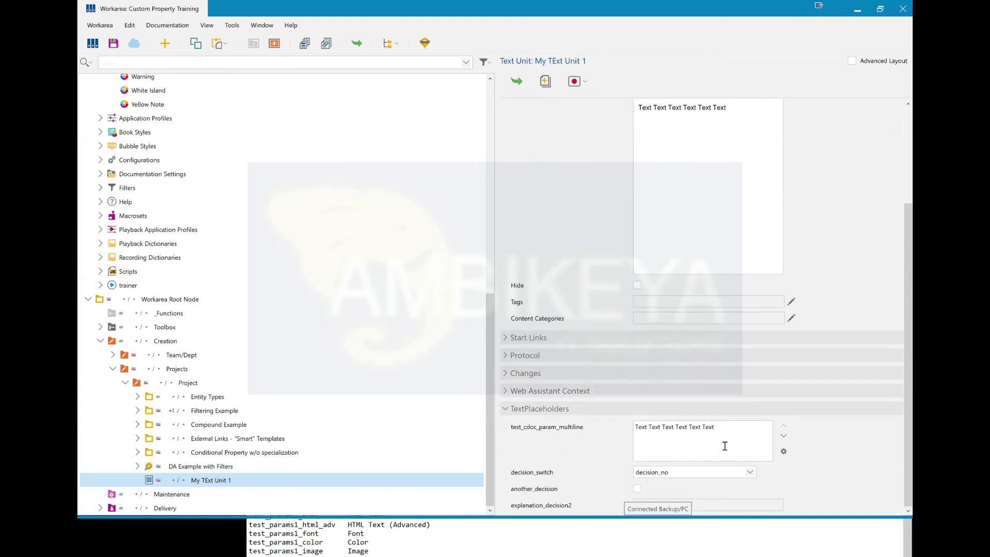
left_click(738, 428)
left_click_drag(738, 428, 615, 424)
key("ctrl+c")
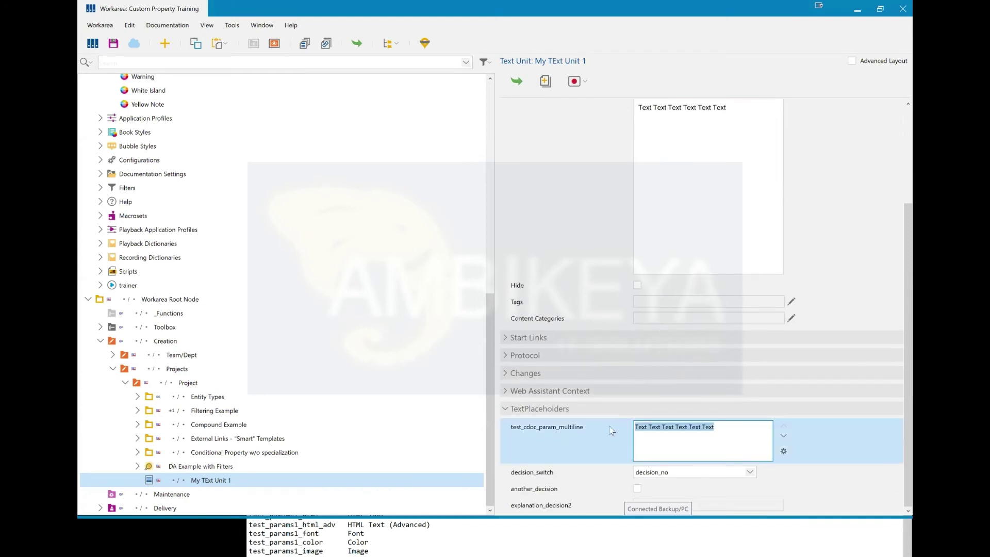
left_click(729, 427)
key("Return")
key("ctrl+v")
key("Return")
key("ctrl+v")
key("Return")
key("ctrl+v")
key("Return")
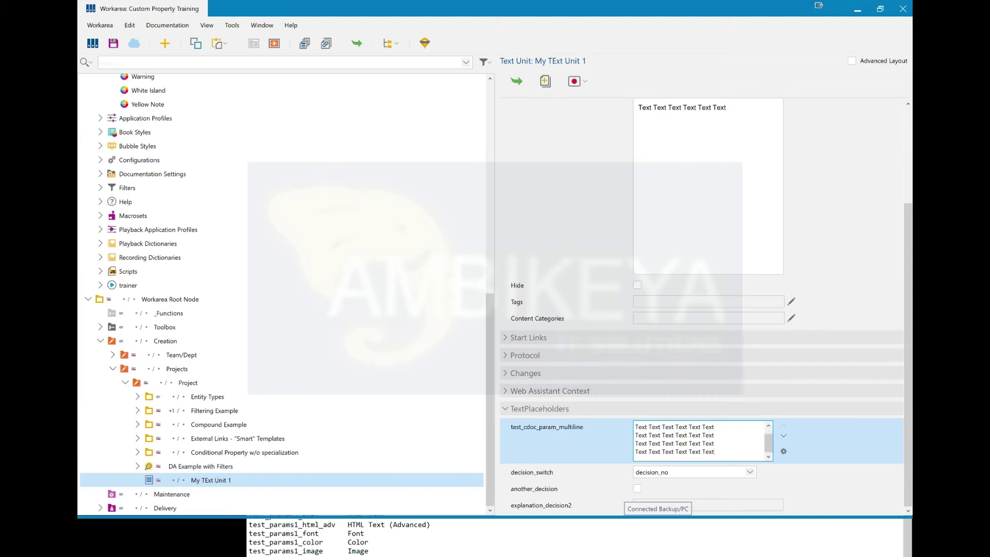
left_click(570, 223)
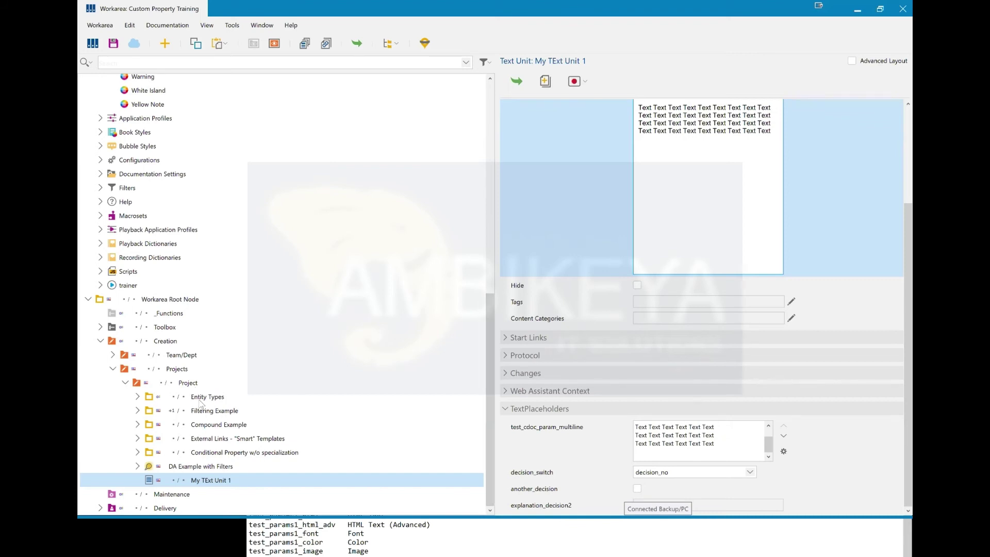
- Create a group named "Excel Roundtrip Example" in the Project group and move My TExt Unit 1 into it
left_click(191, 384)
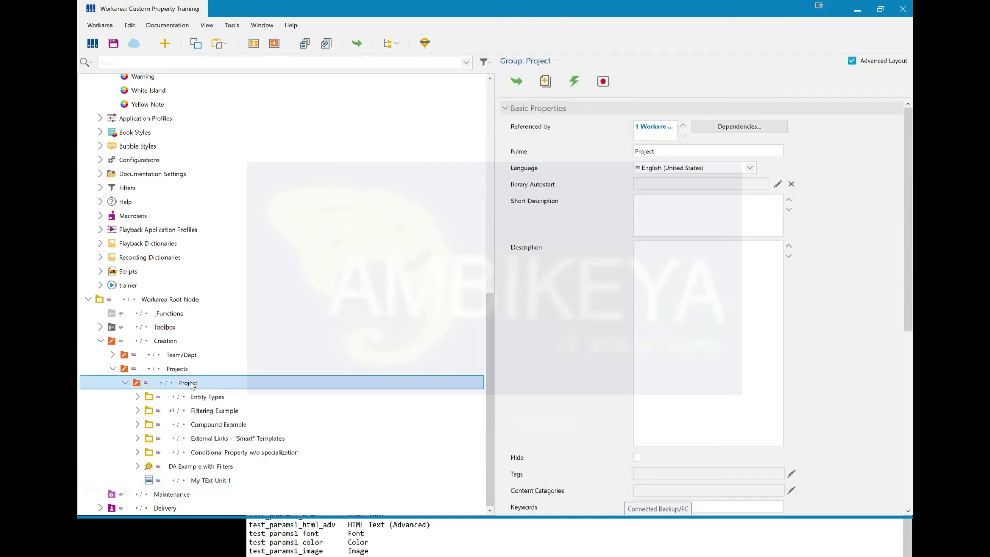
left_click(168, 45)
left_click(305, 371)
type("Excel Roundtrip Example")
key("Return")
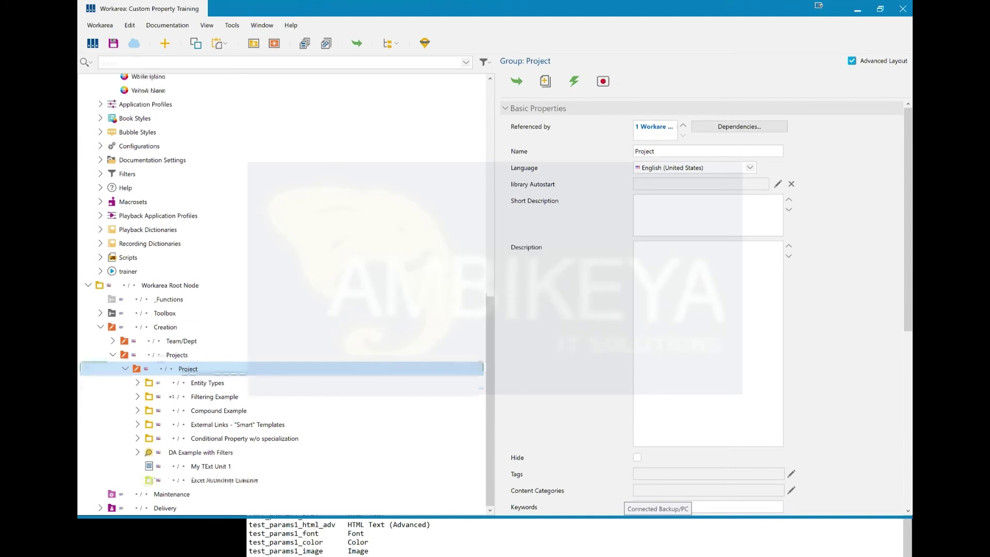
left_click_drag(223, 468, 237, 482)
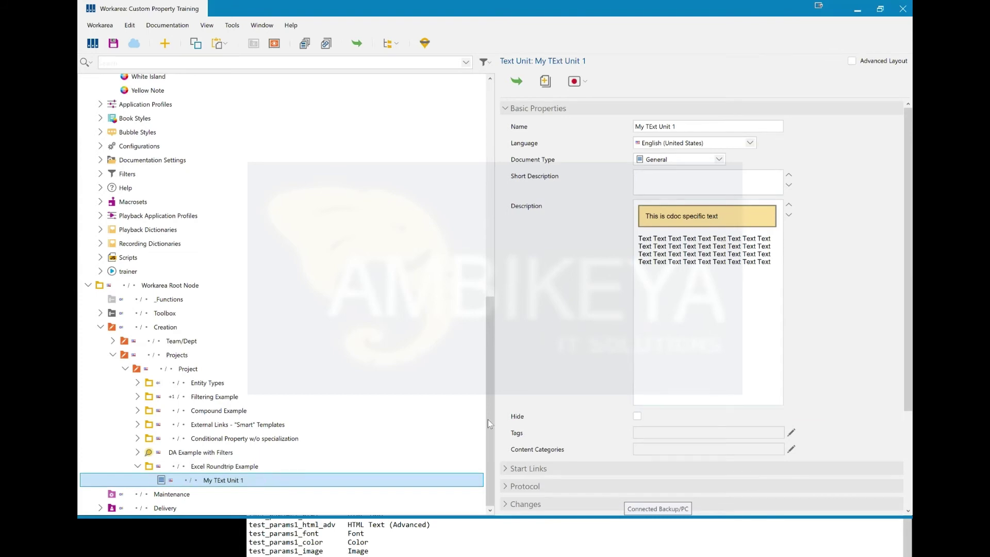
- Export the workarea structure of the Excel Roundtrip Example group to the Desktop as CSV file export1 and open it in Excel
left_click(240, 467)
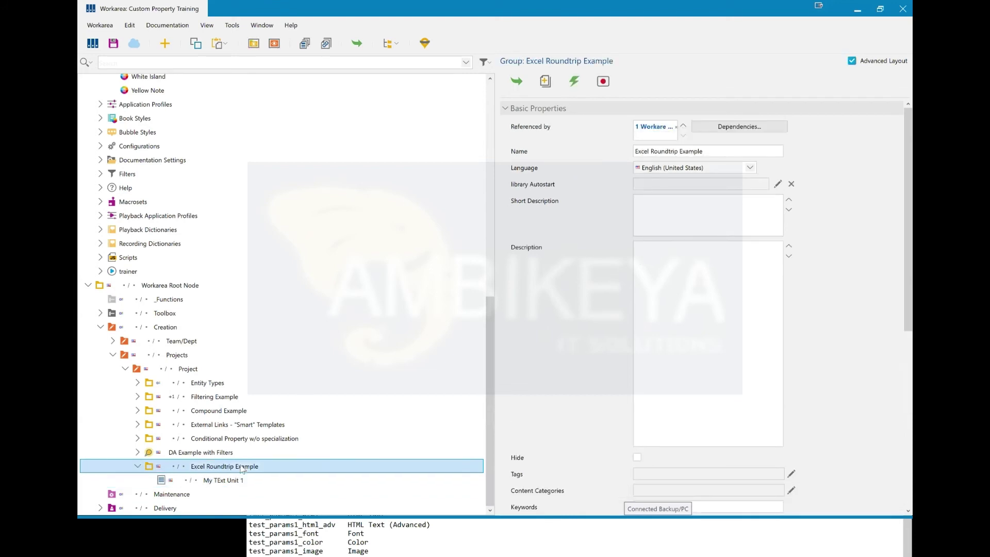
left_click(233, 29)
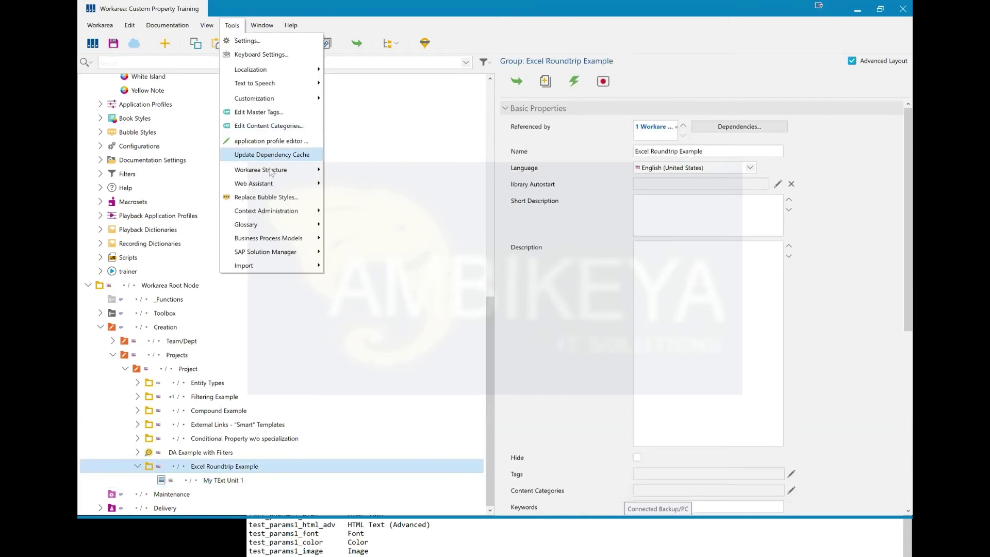
mouse_move(271, 172)
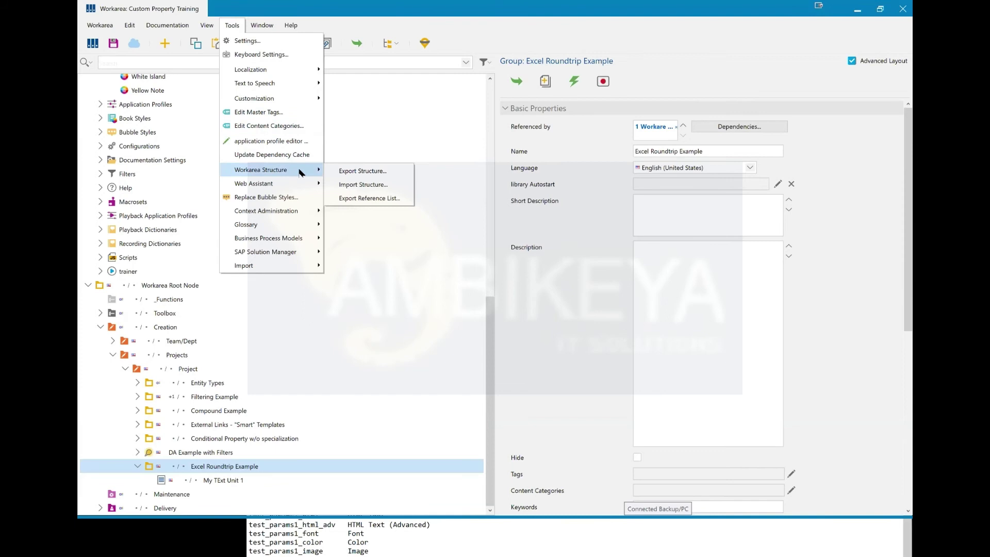
left_click(403, 170)
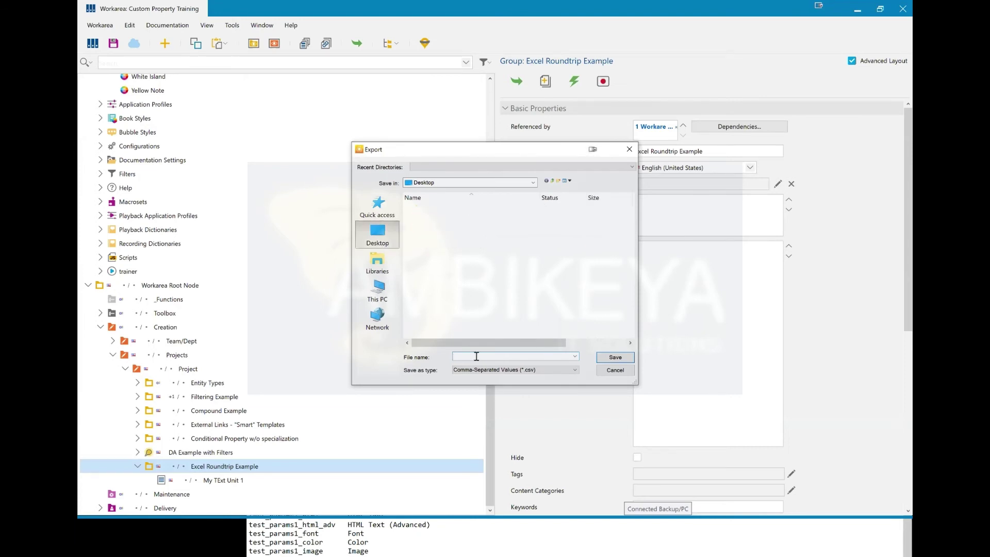
type("export1")
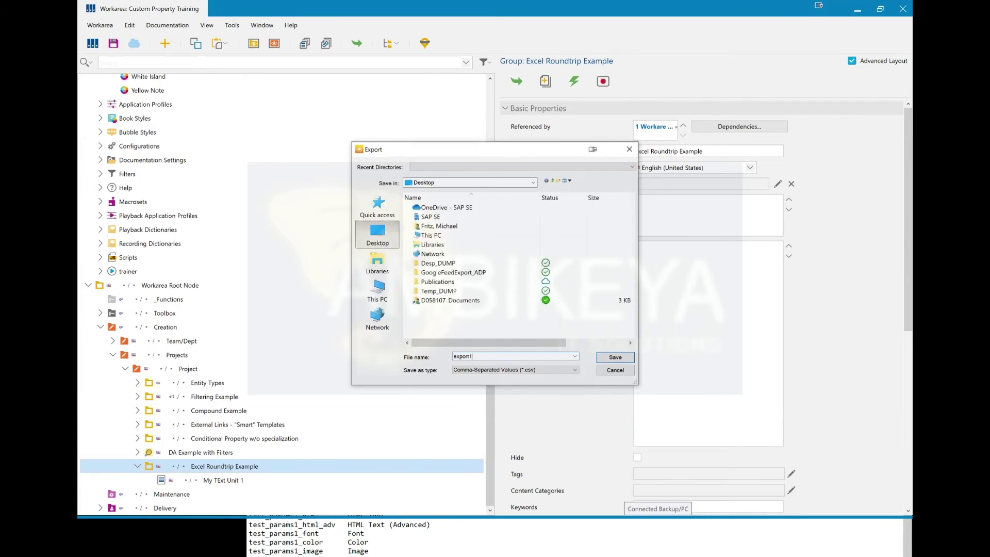
key("Return")
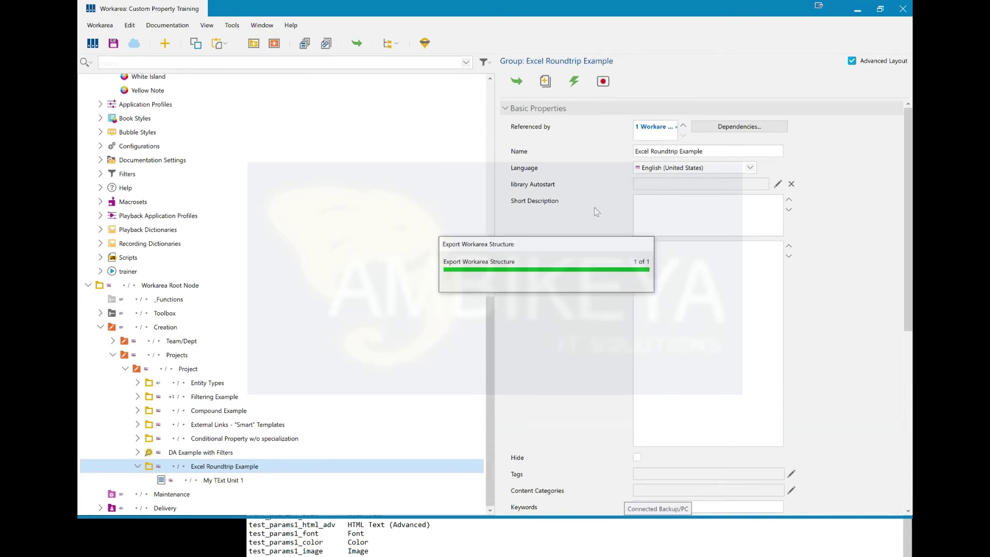
left_click(501, 279)
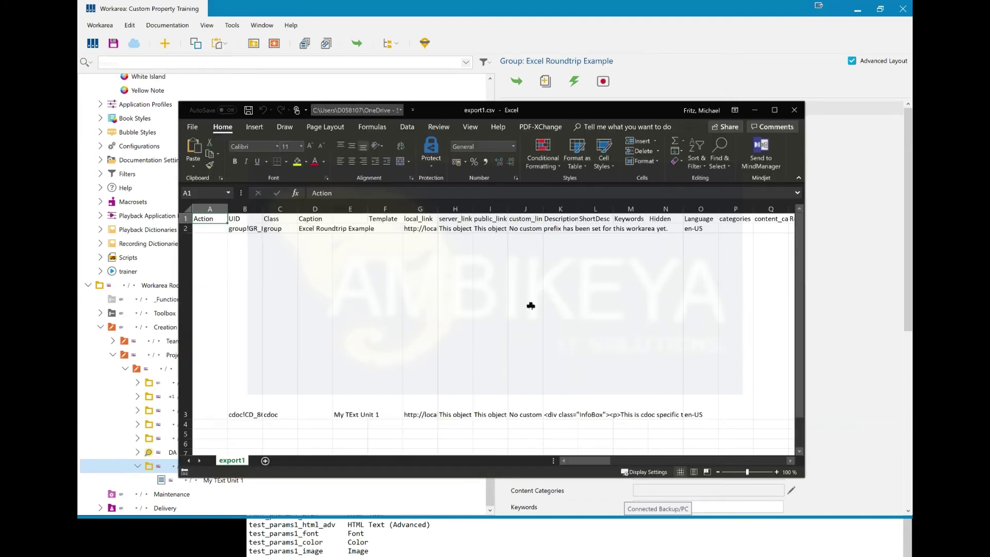
- Maximize the exported sheet, widen the UID column and examine the text unit's row across the property columns up to company2
left_click(774, 110)
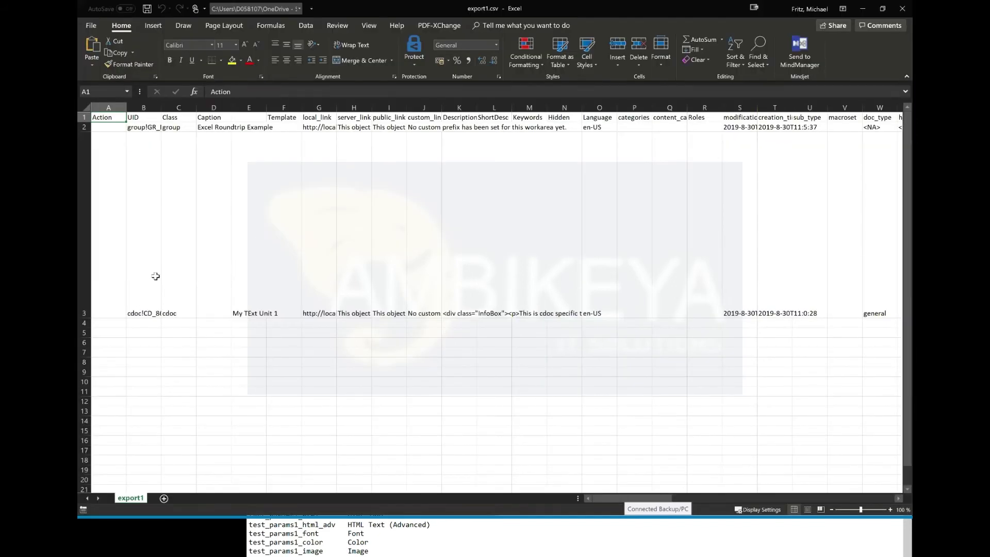
left_click(151, 291)
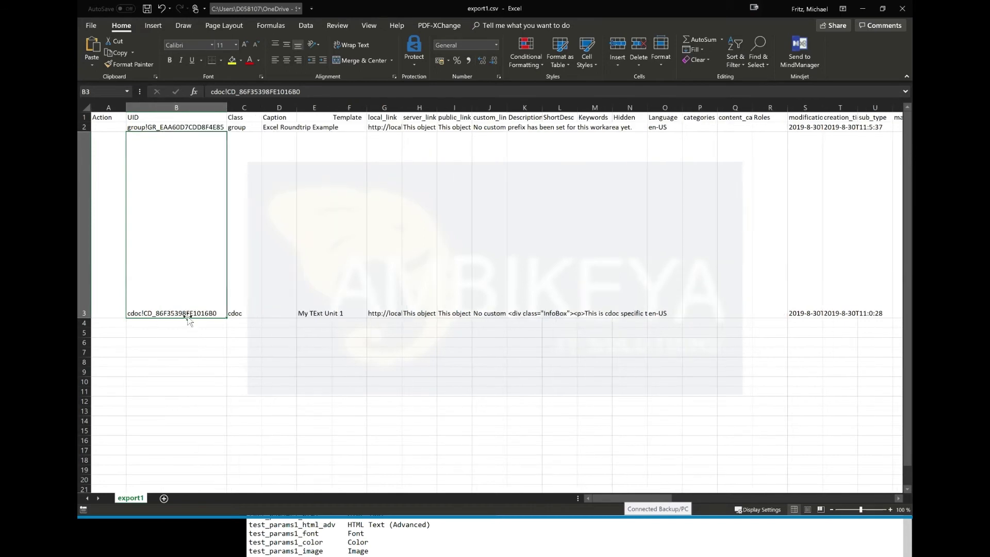
left_click(321, 312)
key("Right")
key("Right")
key("Right")
key("Right")
key("Right")
key("Right")
key("Right")
key("Right")
key("Right")
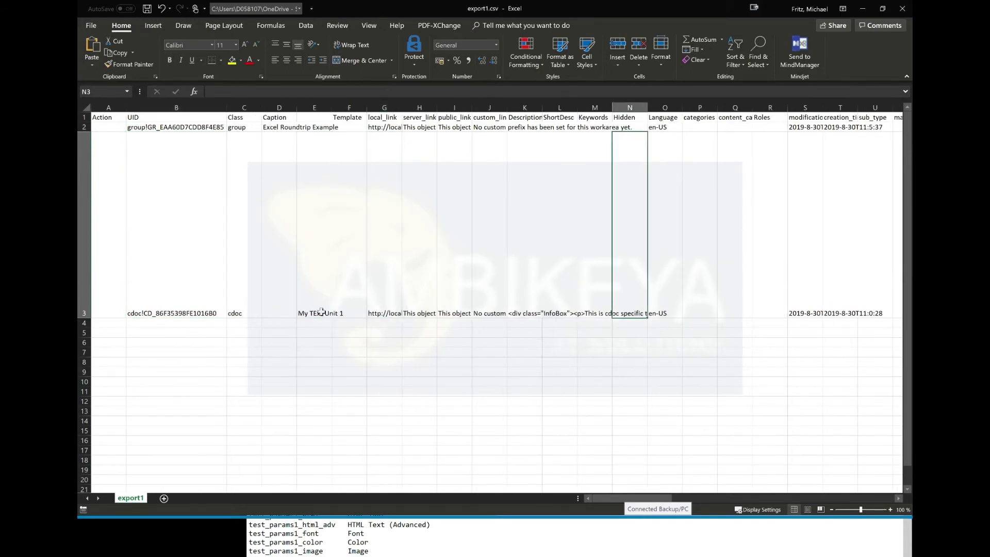
key("Right")
key("Right")
key("Right")
key("Right")
key("Right")
key("Right")
key("Right")
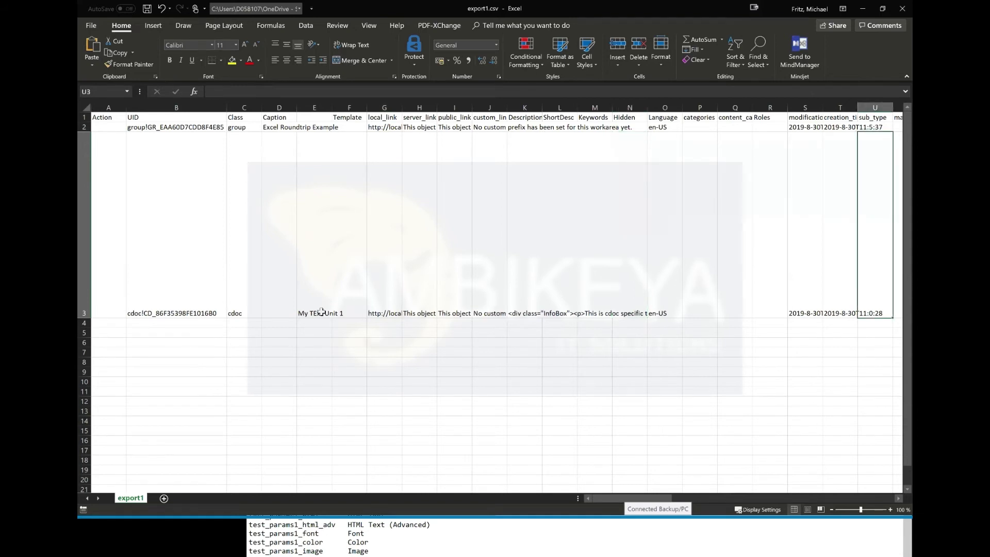
key("Right")
key("Right")
key("Right")
key("Right")
key("Right")
key("Right")
key("Right")
key("Right")
key("Right")
key("Right")
key("Right")
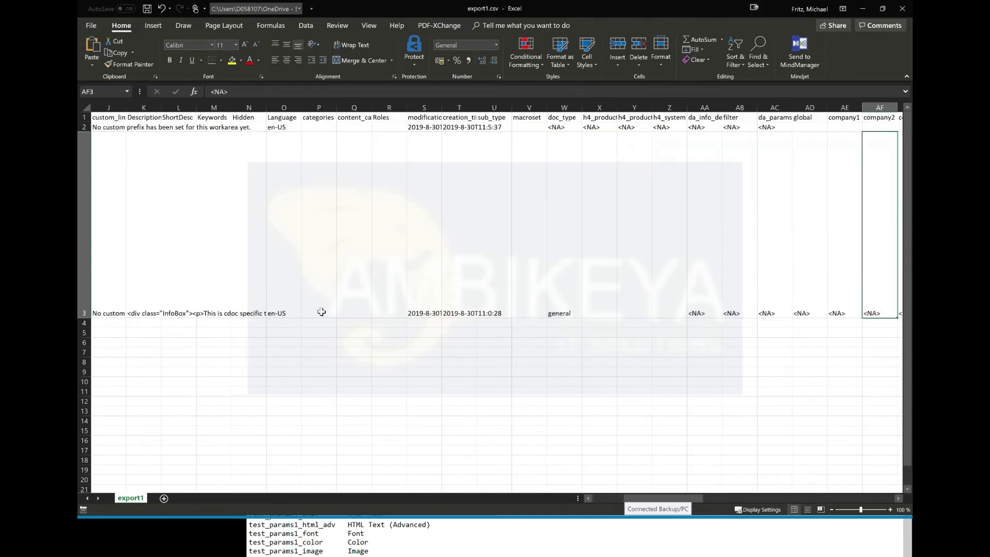
- Return to the text unit's doc_type value and examine the custom property columns that follow it
key("Left")
key("Left")
key("Left")
key("Left")
key("Left")
key("Left")
key("Left")
key("Left")
key("Left")
key("shift+Right")
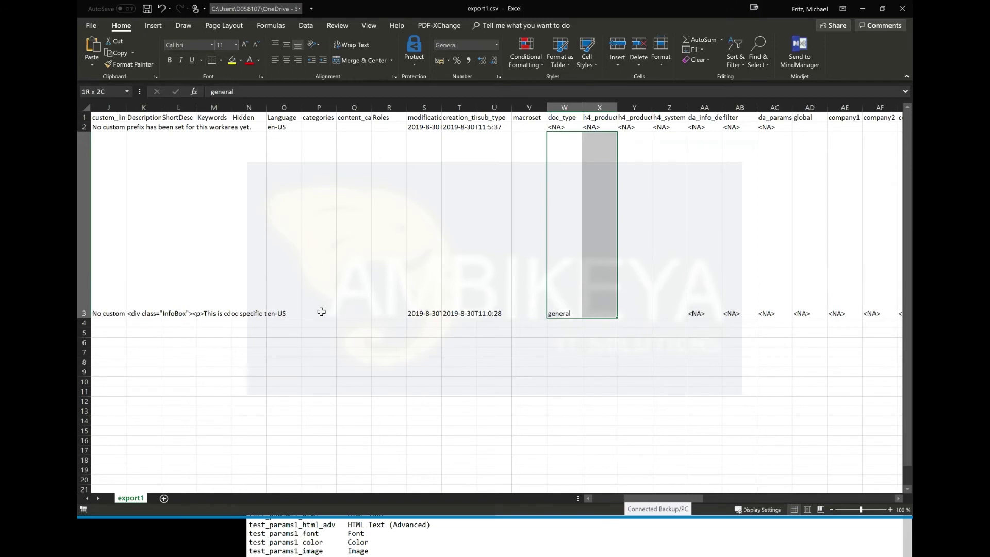
key("shift+Right")
key("shift+Right")
key("shift+Right")
key("Right")
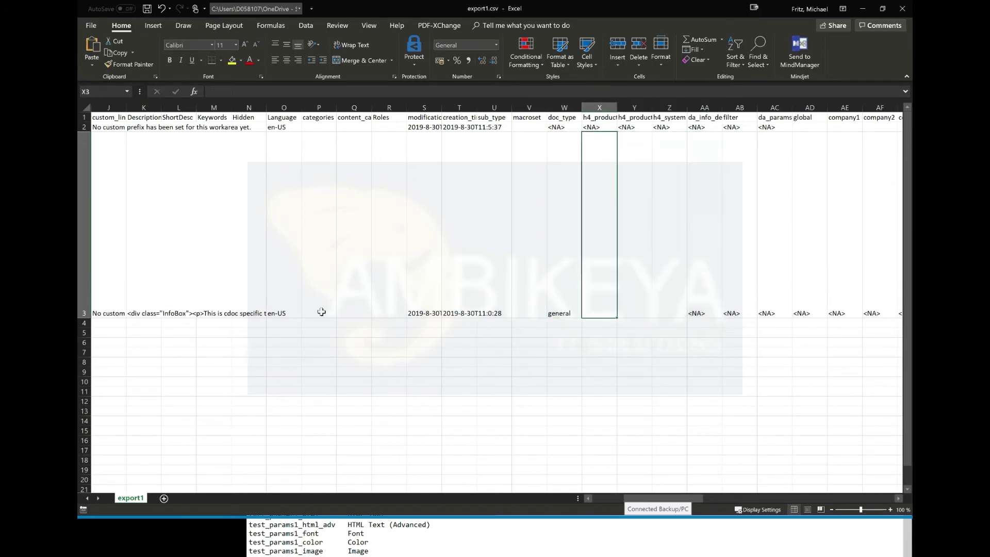
- Examine the cdoc row's values up to the company columns and select its company1 to company4 cells
key("Right")
key("Right")
key("Right")
key("Right")
key("Right")
key("Right")
key("Right")
key("Right")
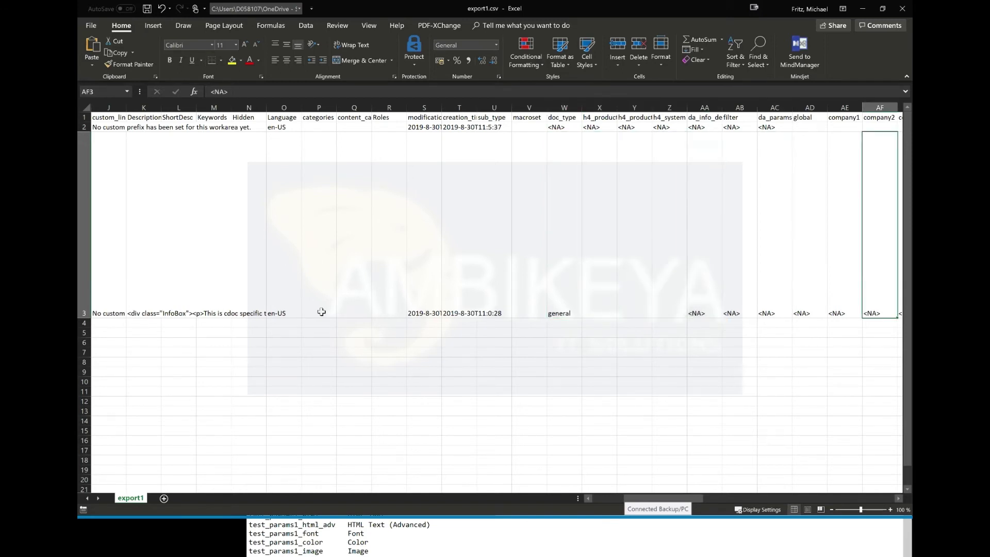
key("Right")
key("Right")
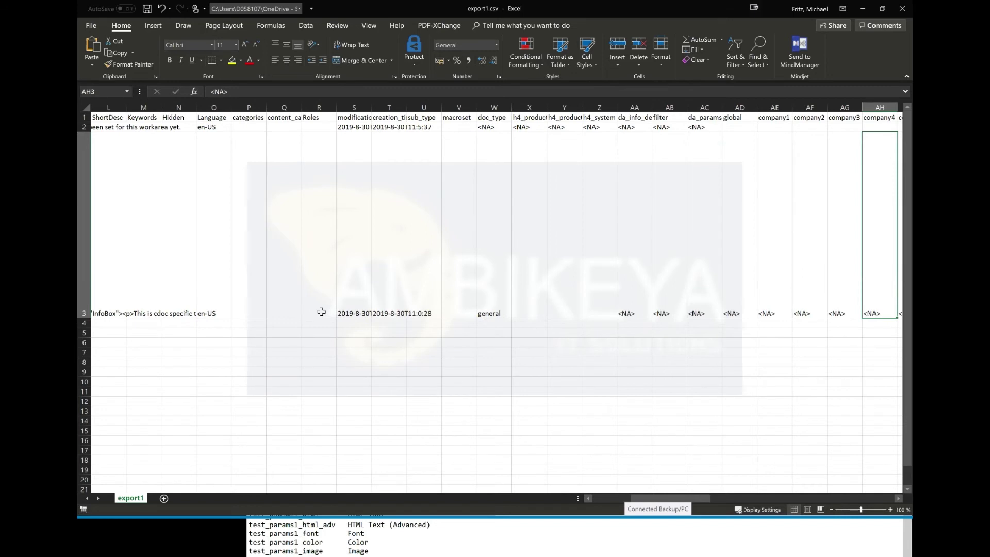
key("Left")
key("Left")
key("Left")
key("shift+Right")
key("shift+Right")
key("shift+Right")
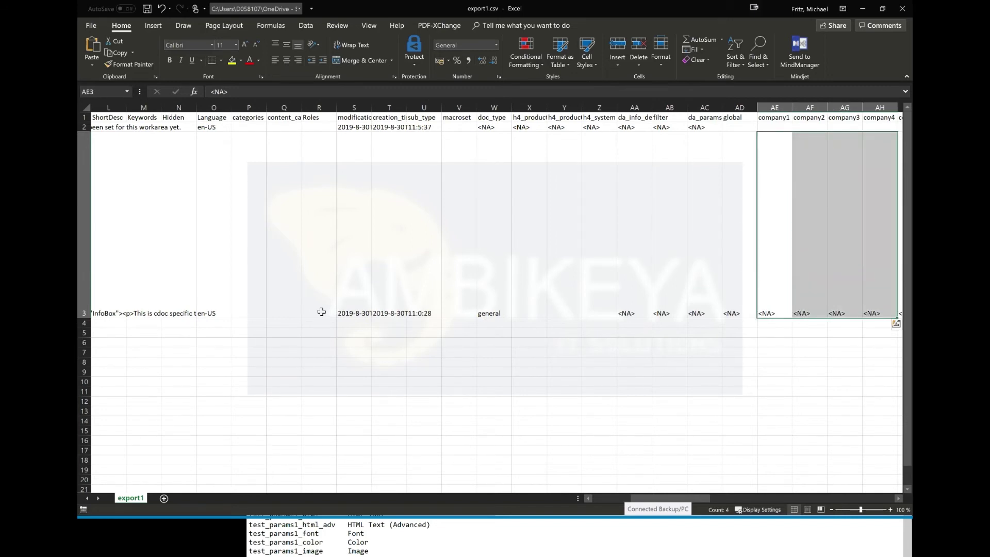
- Review the remaining parameter columns of the cdoc row through mda_server, ending on its multi-line text in cell BJ3
key("Right")
key("Right")
key("Right")
key("Right")
key("Right")
key("Right")
key("Right")
key("Right")
key("Right")
key("Right")
key("Right")
key("Right")
key("Right")
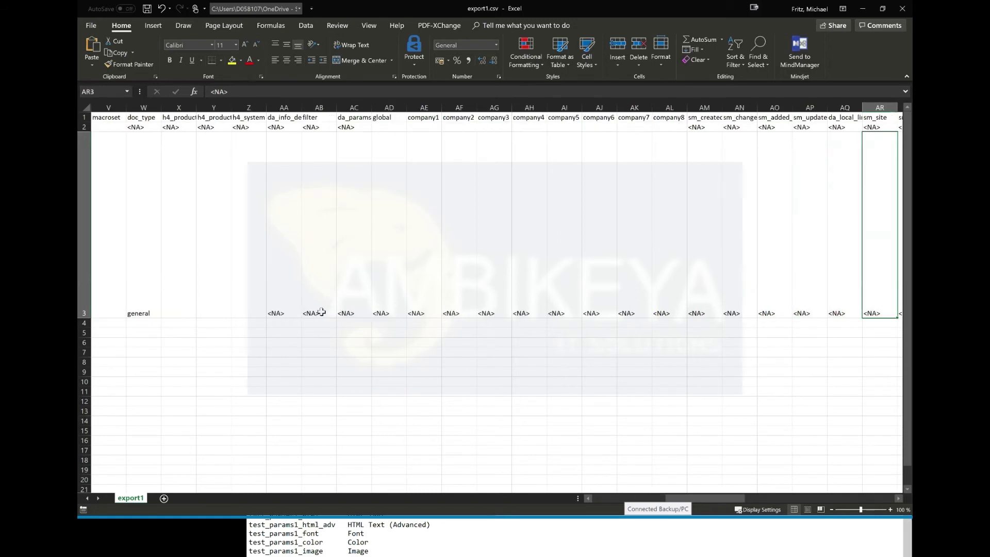
key("Right")
key("Right")
key("Right")
key("Right")
key("Right")
key("Right")
key("Right")
key("Right")
key("Right")
key("Right")
key("Right")
key("Right")
key("Right")
key("Right")
key("Right")
key("Right")
key("Right")
key("Right")
key("Right")
key("Right")
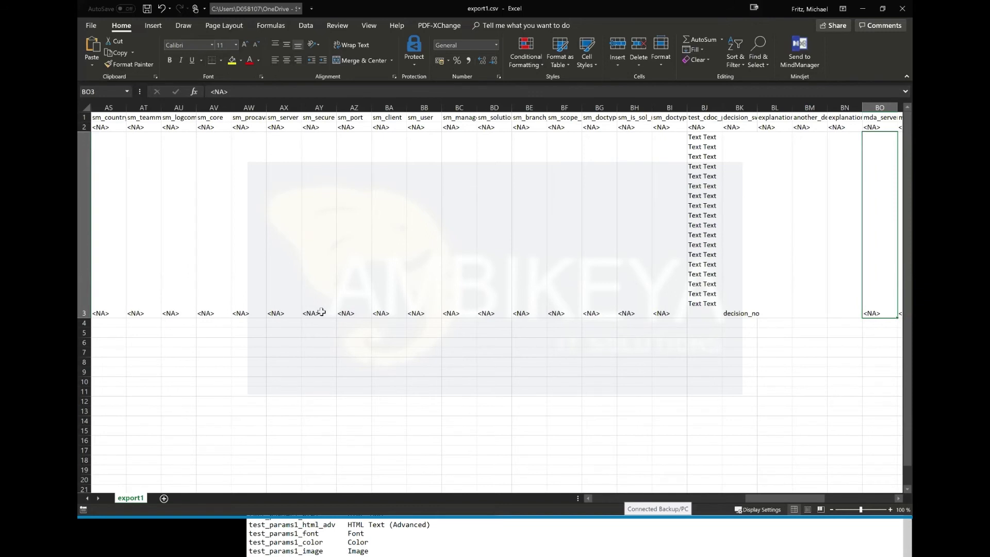
key("Left")
key("Left")
key("Left")
key("Left")
key("Left")
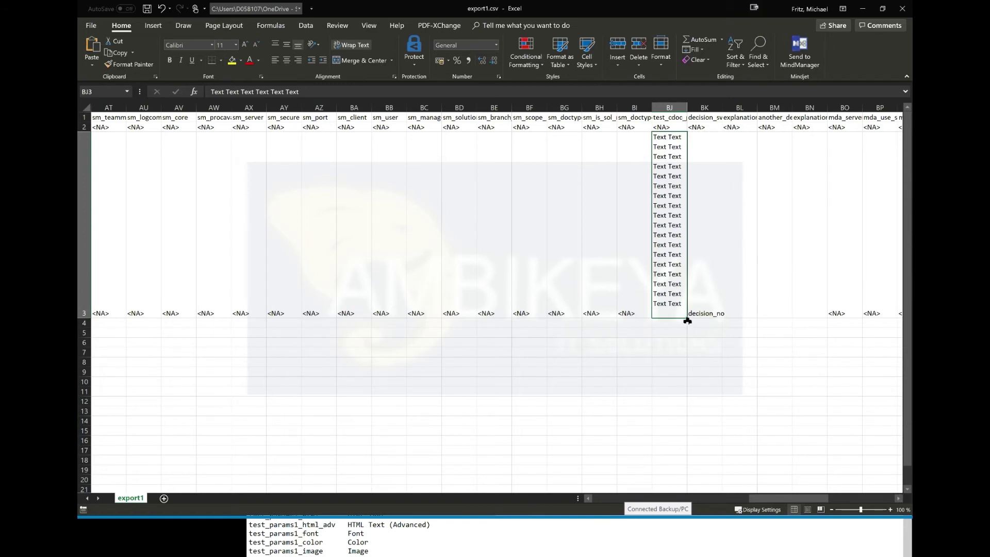
- Enter the action "add" in cell A4 to start a new row below the cdoc entry
left_click(639, 324)
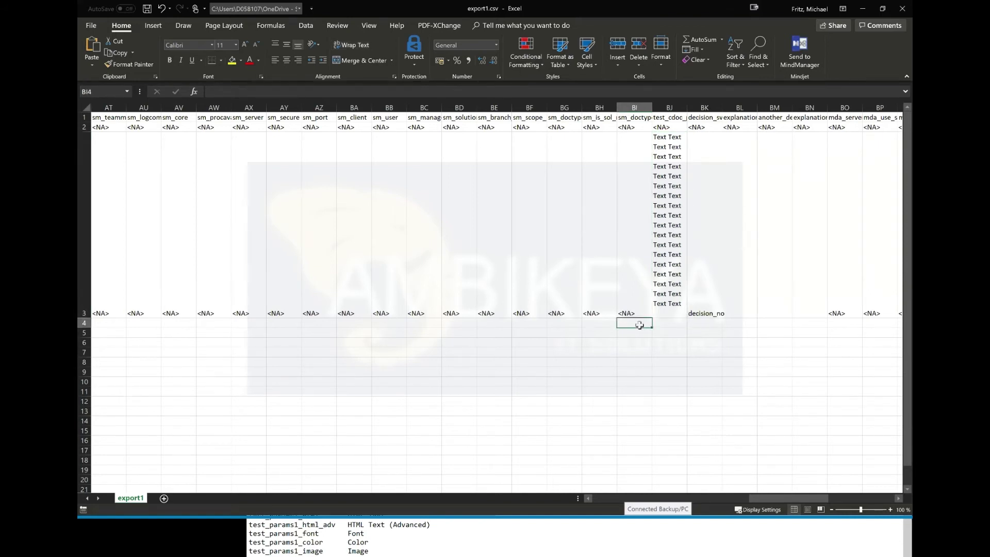
key("Left")
key("Left")
key("Left")
key("Left")
key("Left")
key("Left")
key("Left")
key("Left")
key("Left")
key("Left")
key("Left")
key("Left")
key("Left")
key("Left")
key("Left")
key("Left")
key("Left")
key("Left")
key("Left")
key("Left")
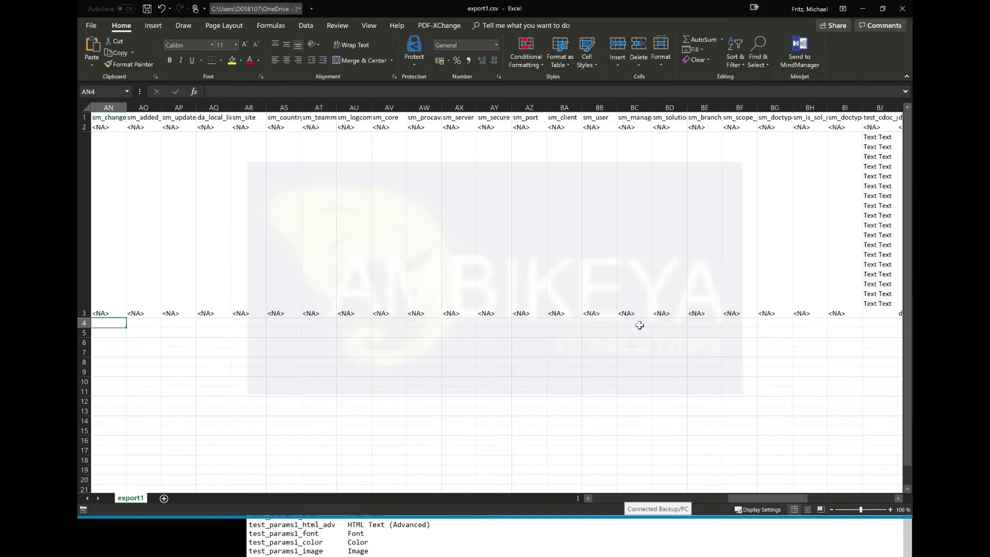
key("Left")
key("Left")
key("Left")
key("Left")
key("Left")
key("Left")
key("Left")
key("Left")
key("Left")
key("Left")
key("Left")
key("Left")
key("Left")
key("Left")
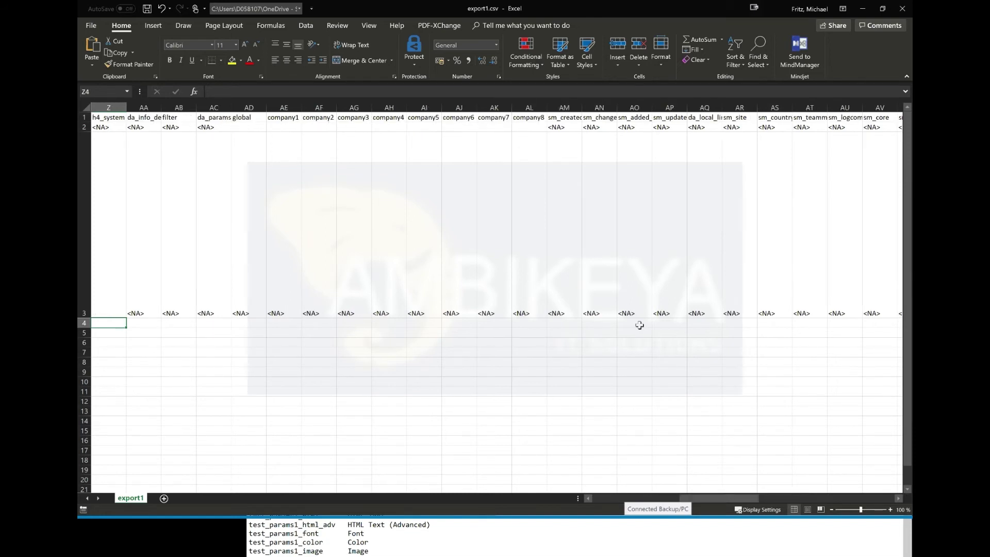
key("Left")
key("Left")
key("Left")
key("Left")
key("Left")
key("Left")
key("Left")
key("Left")
key("Left")
key("Left")
key("Left")
key("Left")
key("Left")
key("Left")
key("Left")
key("Left")
key("Left")
key("Left")
key("Left")
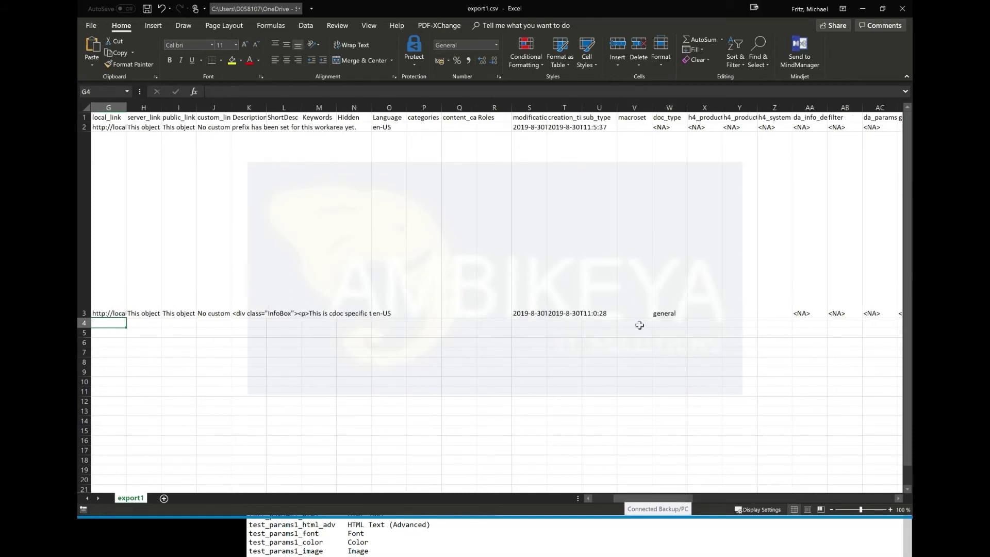
key("Left")
key("Left")
key("Left")
key("Left")
key("Left")
key("Left")
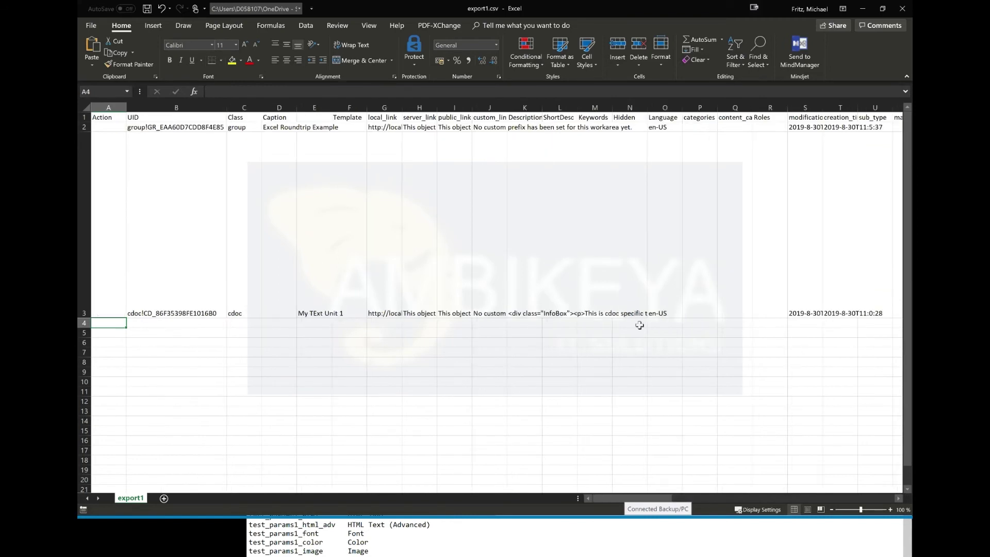
type("ADD")
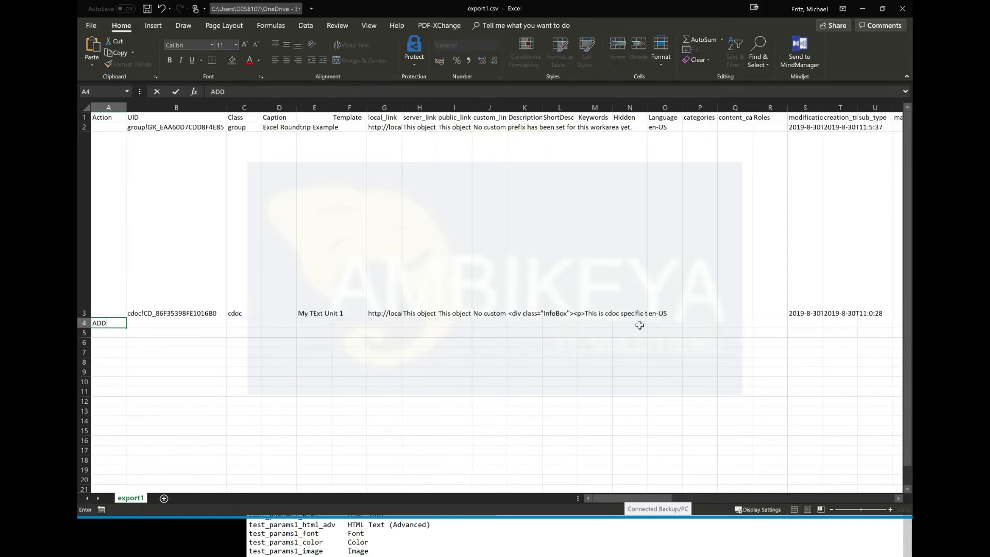
key("BackSpace")
key("BackSpace")
key("BackSpace")
type("add")
key("Tab")
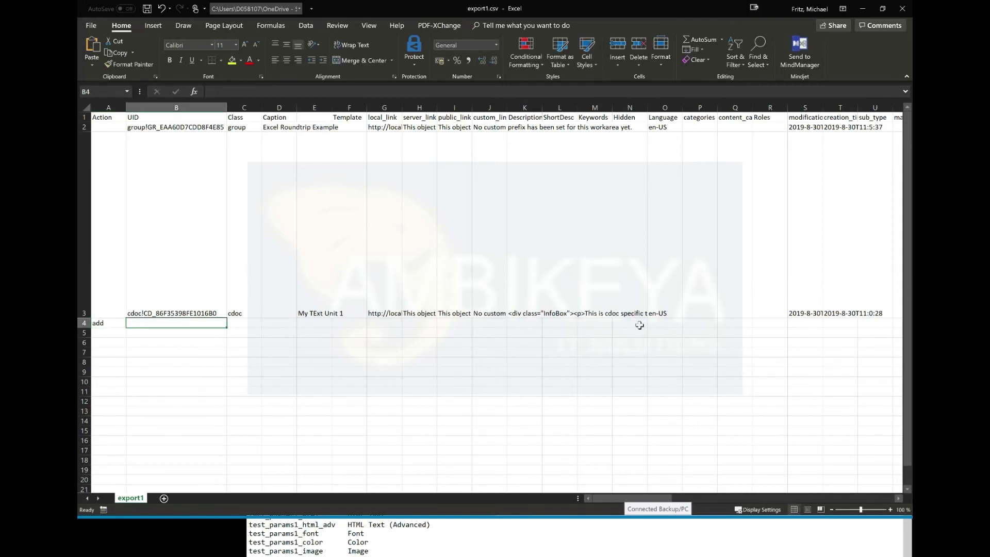
- Copy the cdoc's UID from cell B3 into the new row's Template cell, F4
key("Up")
key("ctrl+c")
key("Down")
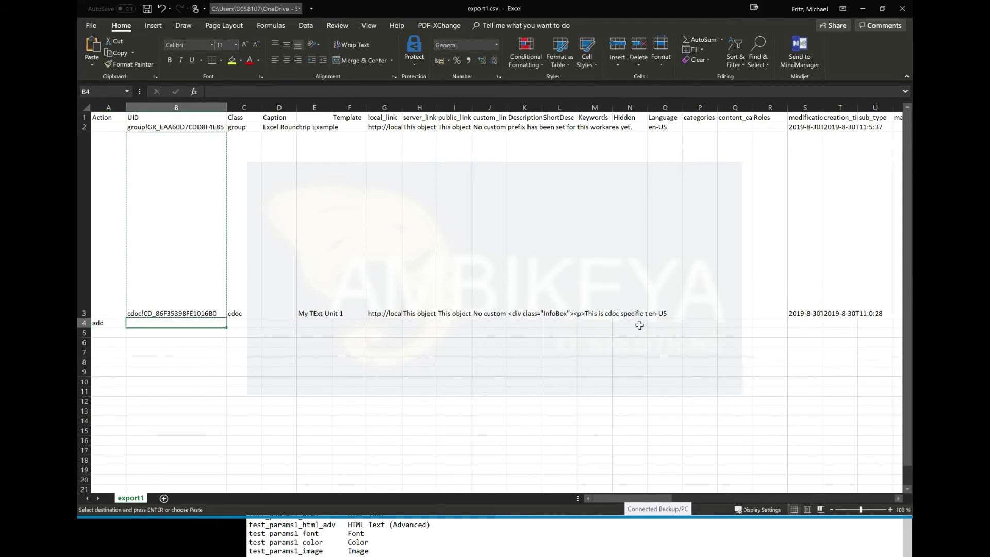
key("Right")
key("Right")
key("Right")
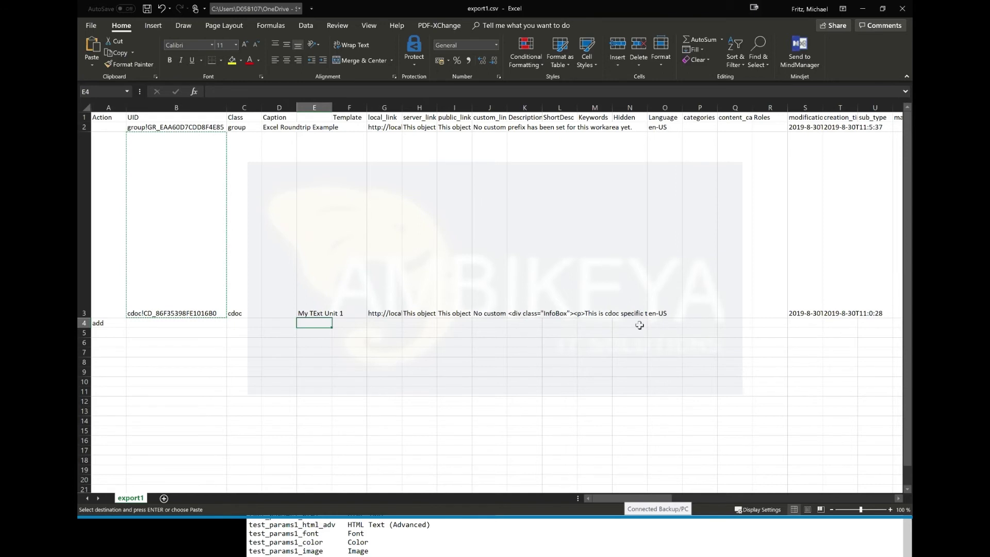
key("Right")
key("ctrl+v")
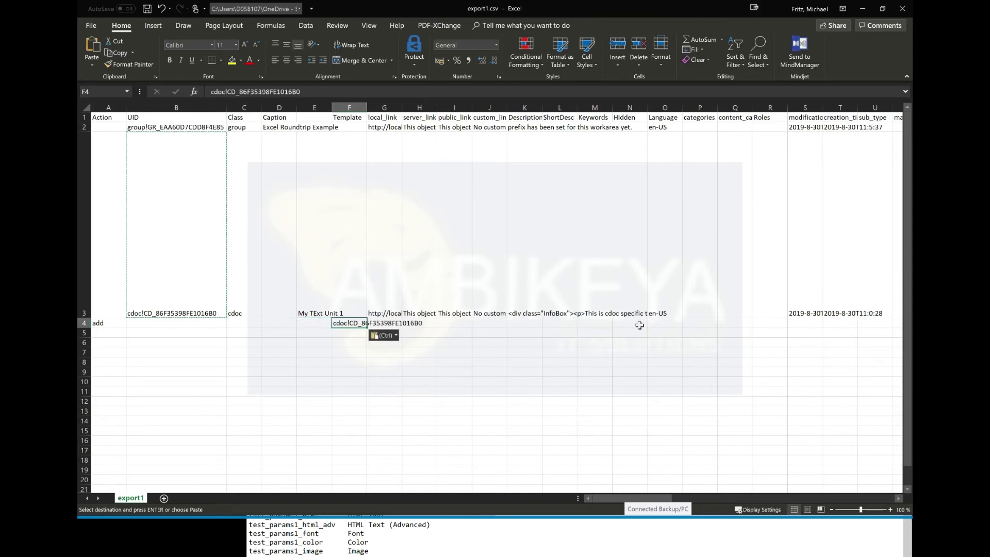
- Enter a unit name starting with "My Next U" in cell E4, beneath "My TExt Unit 1"
key("Left")
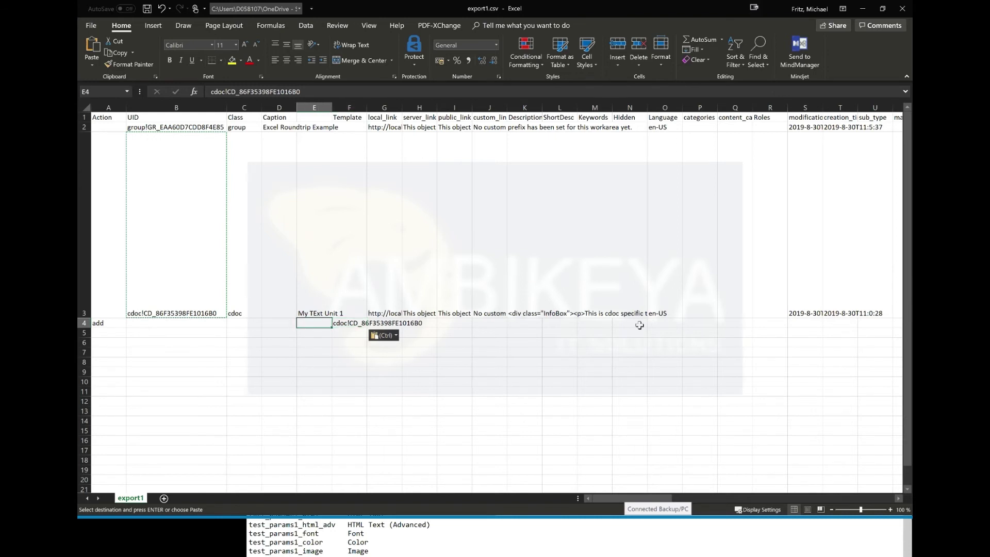
type("M")
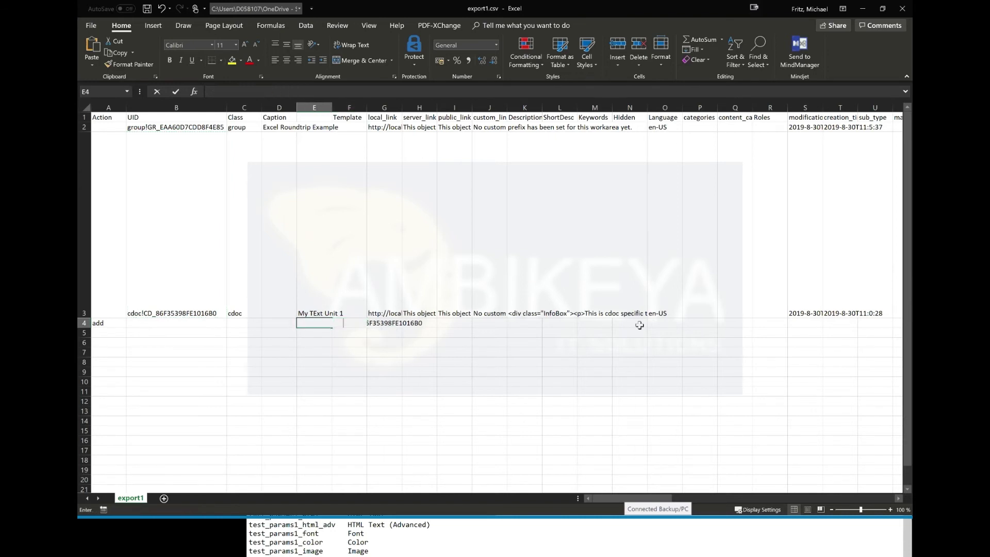
type("My Next U")
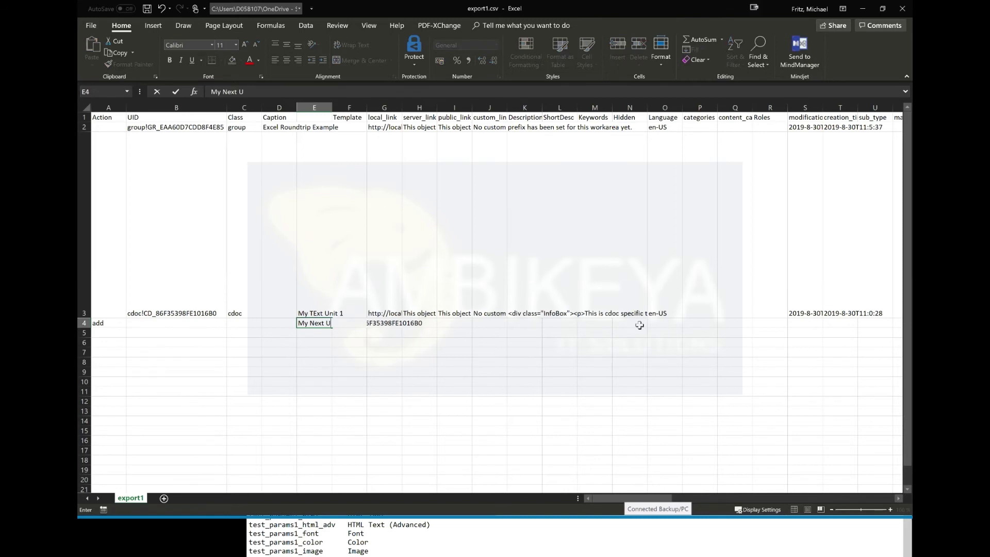
left_click(699, 321)
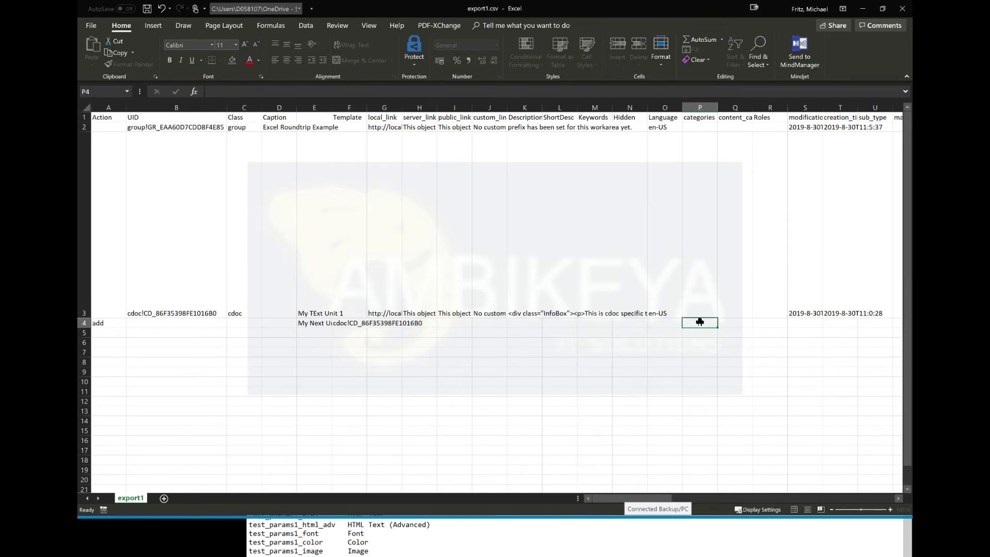
- Enter "Hello World..." in cell BJ4, the new row's cell in the test_cdoc_param_multiline column
key("Right")
key("Right")
key("Right")
key("Right")
key("Right")
key("Right")
key("Right")
key("Right")
key("Right")
key("Right")
key("Right")
key("Right")
key("Right")
key("Right")
key("Right")
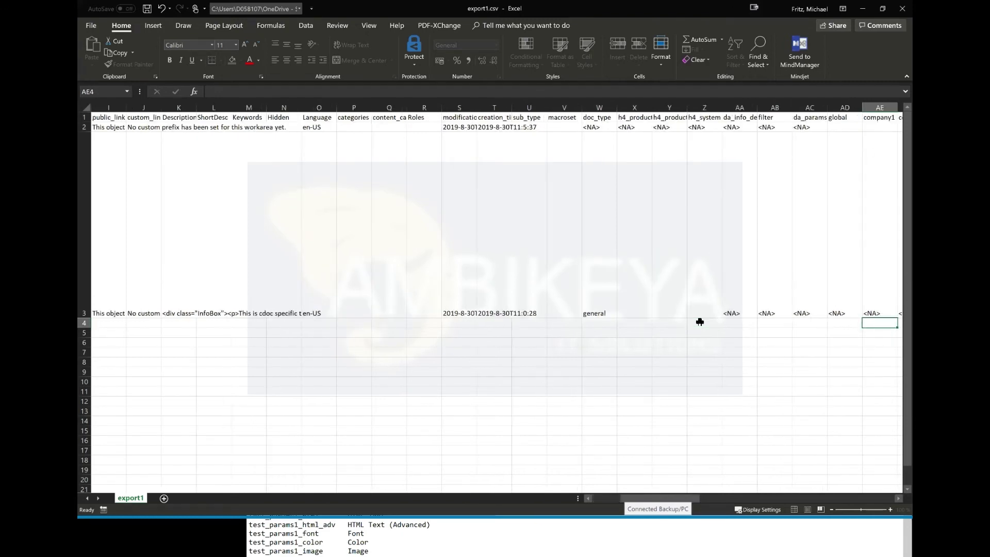
key("Right")
key("Right")
key("Right")
key("Right")
key("Right")
key("Right")
key("Right")
key("Right")
key("Right")
key("Right")
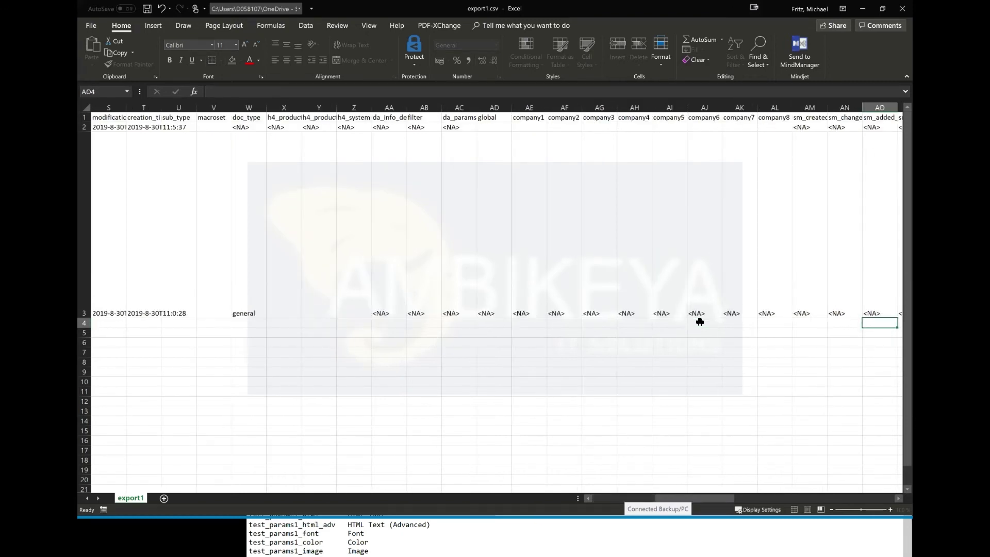
key("Right")
key("Right")
key("Right")
key("Right")
key("Right")
key("Right")
key("Right")
key("Right")
key("Right")
key("Right")
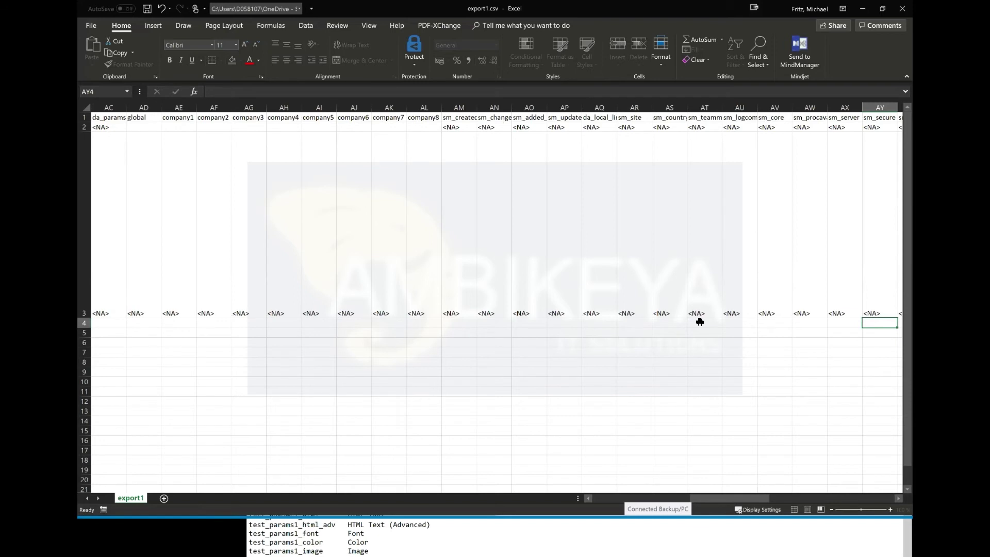
key("Right")
key("Right")
key("Right")
key("Right")
key("Right")
key("Right")
key("Right")
key("Right")
key("Right")
key("Right")
key("Right")
key("Right")
key("Right")
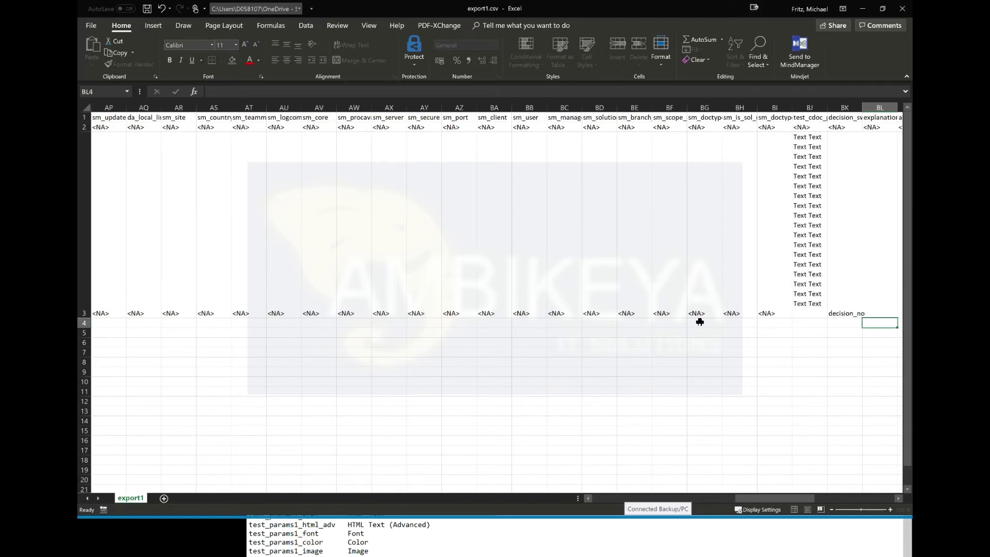
left_click(803, 323)
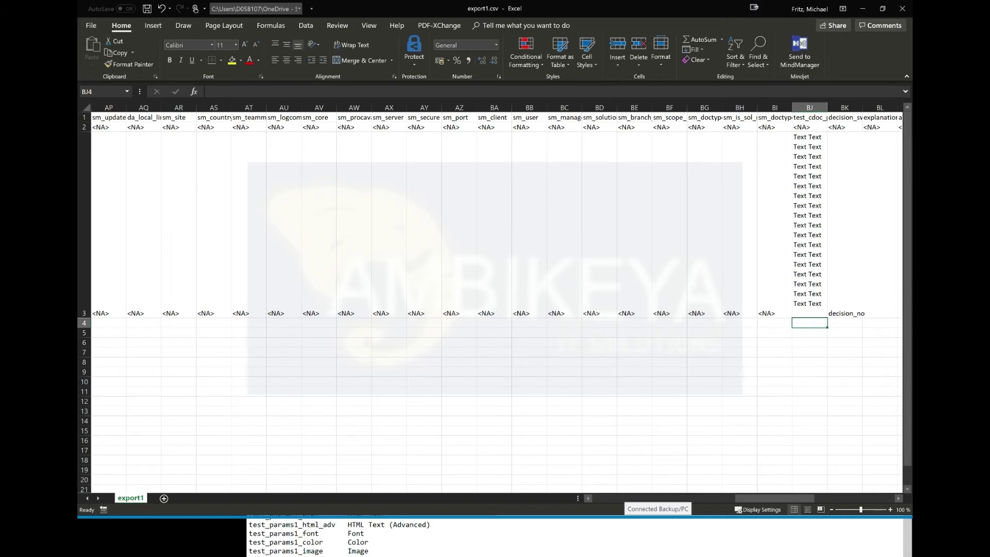
type("Hello World")
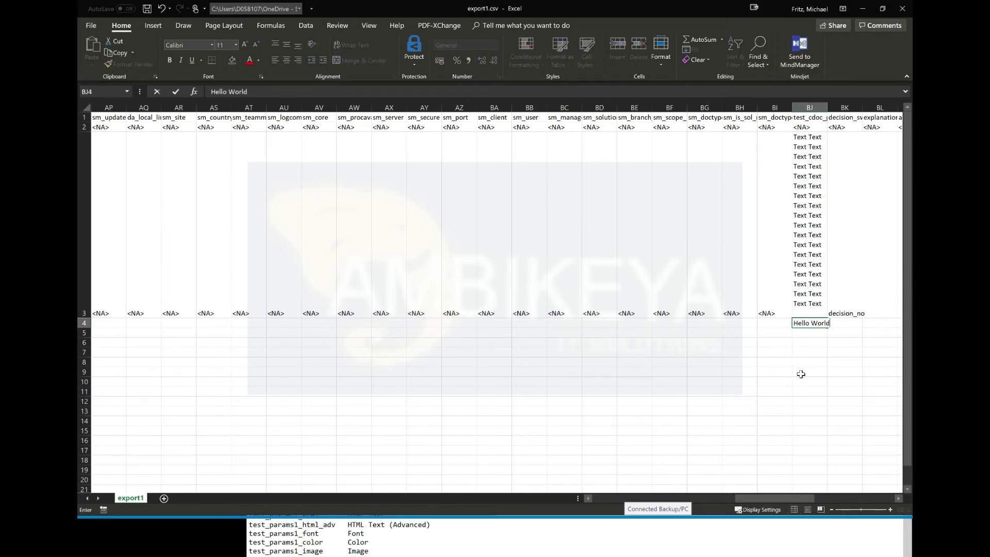
key("Return")
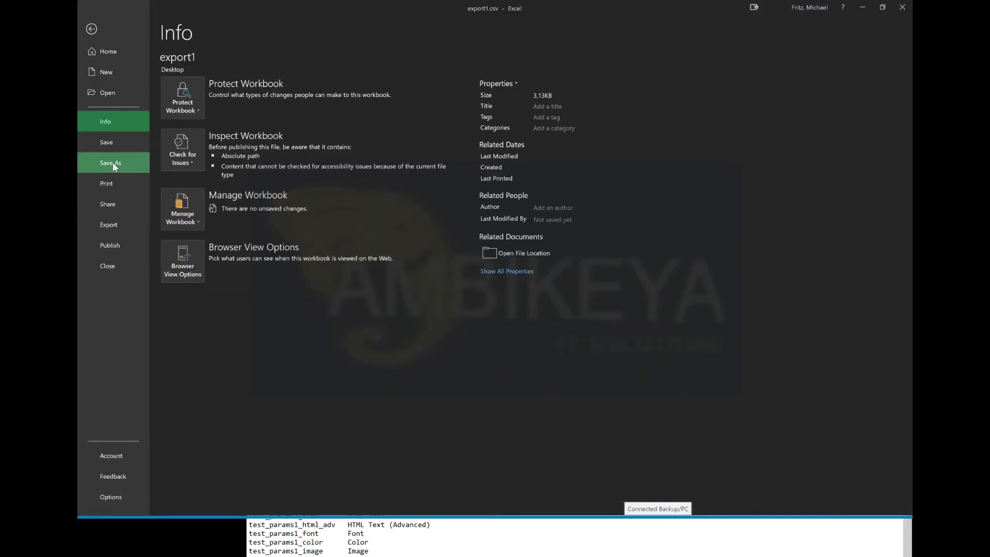
- Save a copy of the file on the Desktop as import1 in CSV UTF-8 (Comma delimited) format
left_click(113, 164)
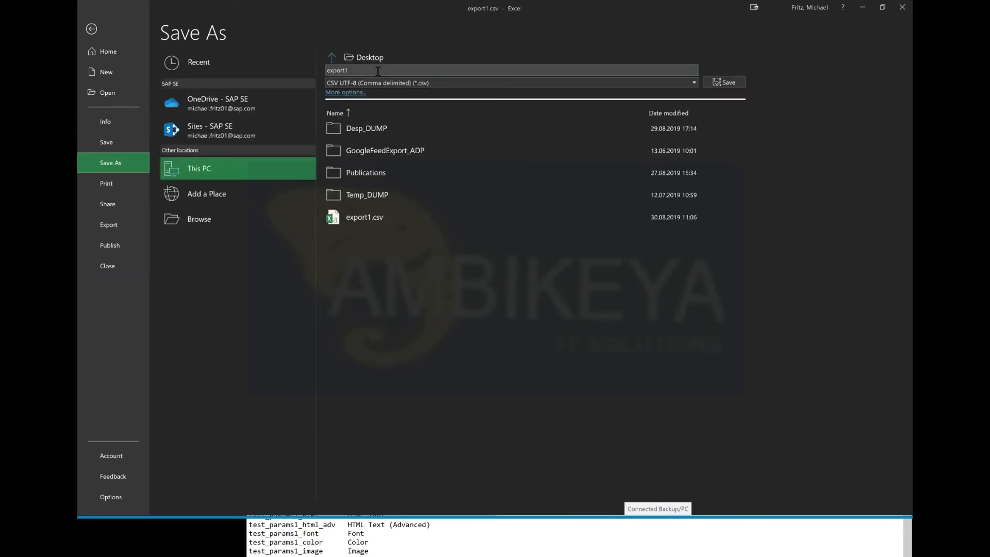
type("import1")
left_click(728, 85)
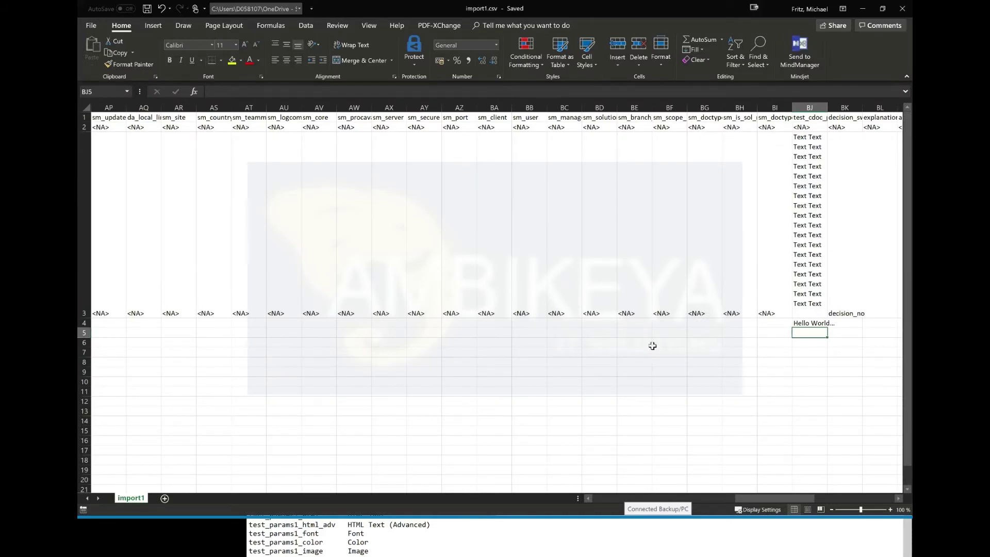
- Set the new row's Language to en-US in cell O4
scroll(667, 323, "left", 14)
left_click(668, 324)
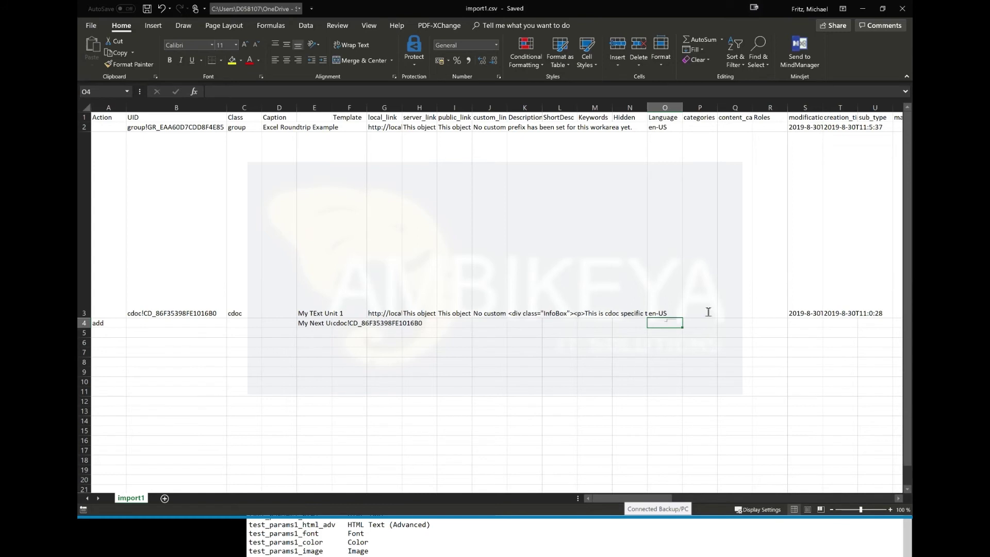
type("en-")
key("Left")
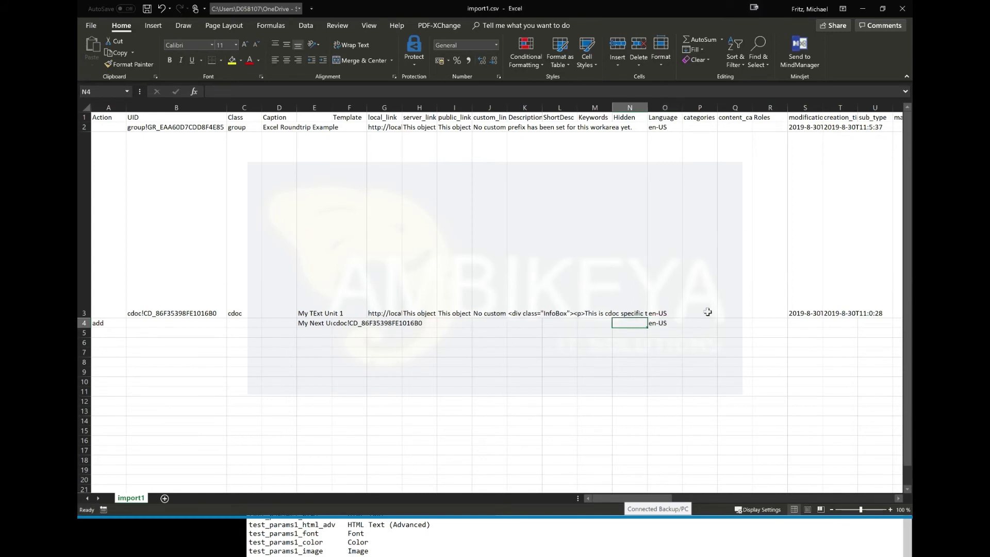
- Copy the cdoc's Hidden value from cell N3 into the new row's cell N4
key("Up")
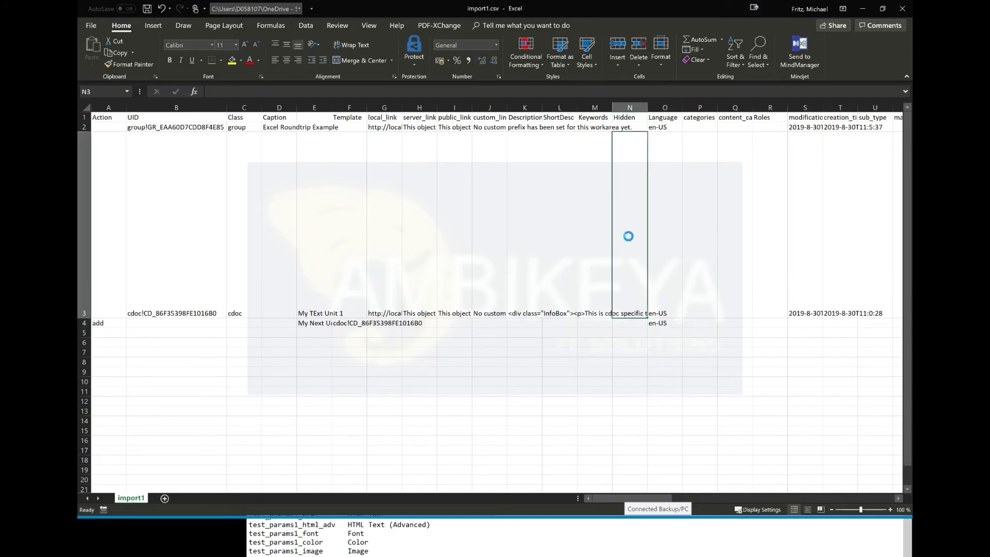
key("ctrl+c")
left_click(626, 323)
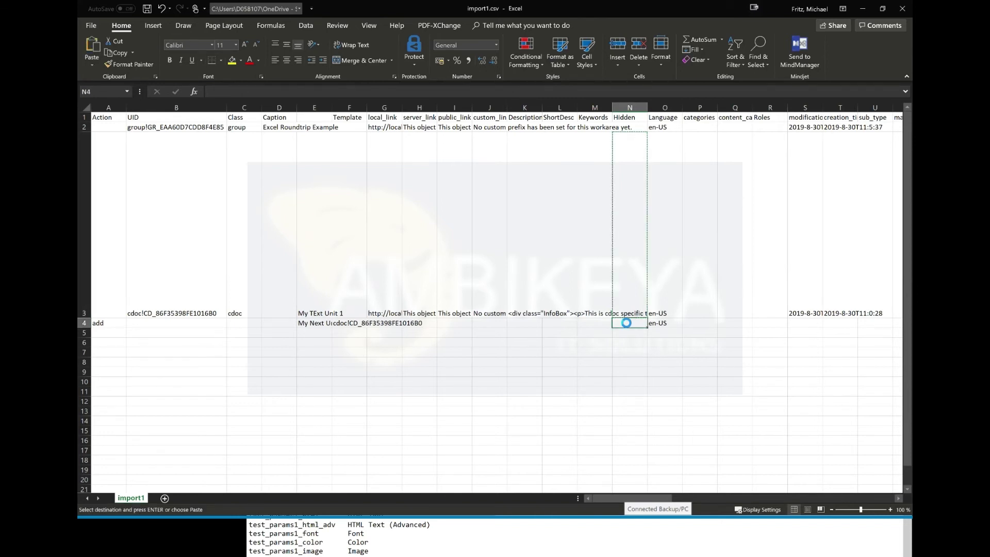
key("ctrl+v")
key("Down")
key("Down")
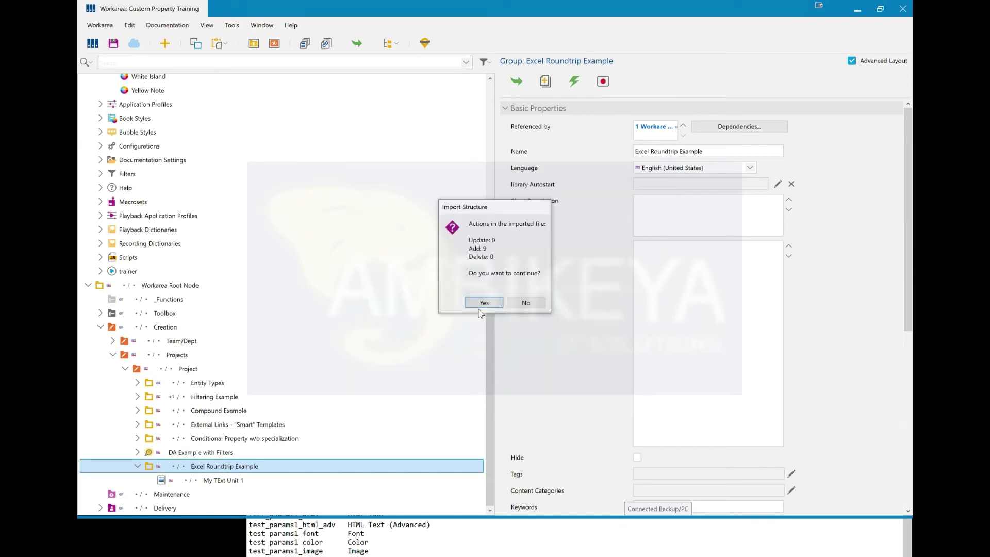
- Confirm the structure import into the Custom Property Training workarea and select the Excel Roundtrip Example group
left_click(484, 302)
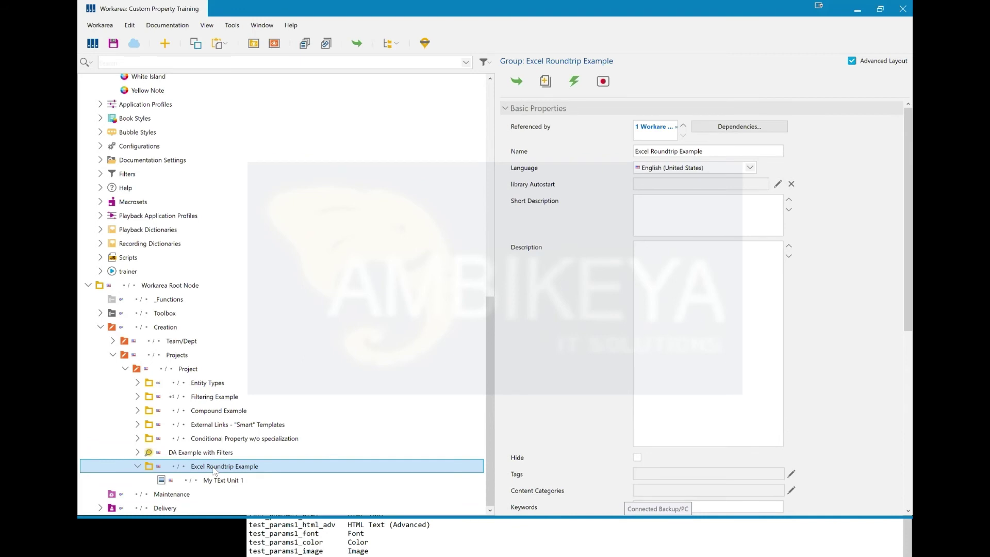
key("Down")
left_click(214, 467)
- Select the text unit My TExt Unit 1 and examine its properties down to the TextPlaceholders parameters
left_click(217, 483)
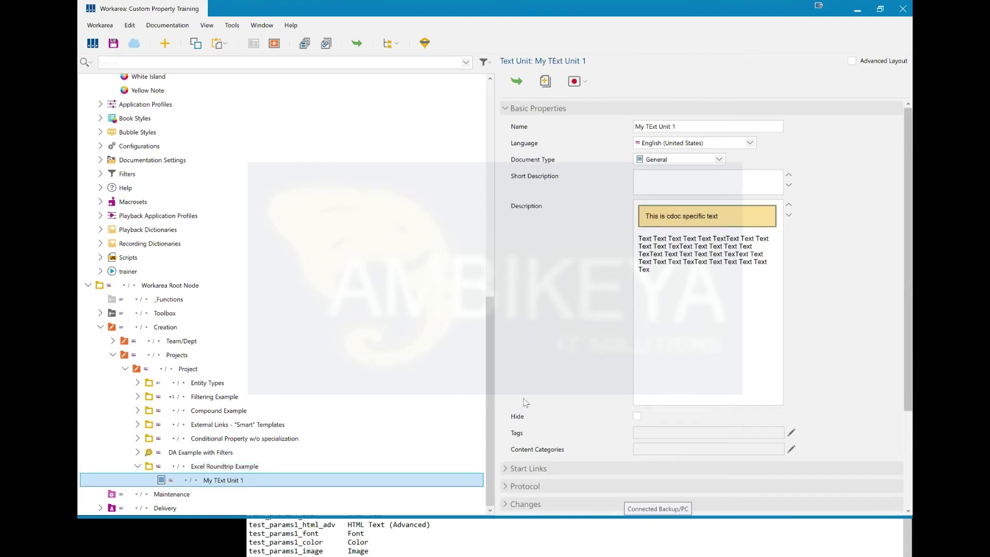
scroll(525, 403, "down", 2)
scroll(657, 428, "down", 3)
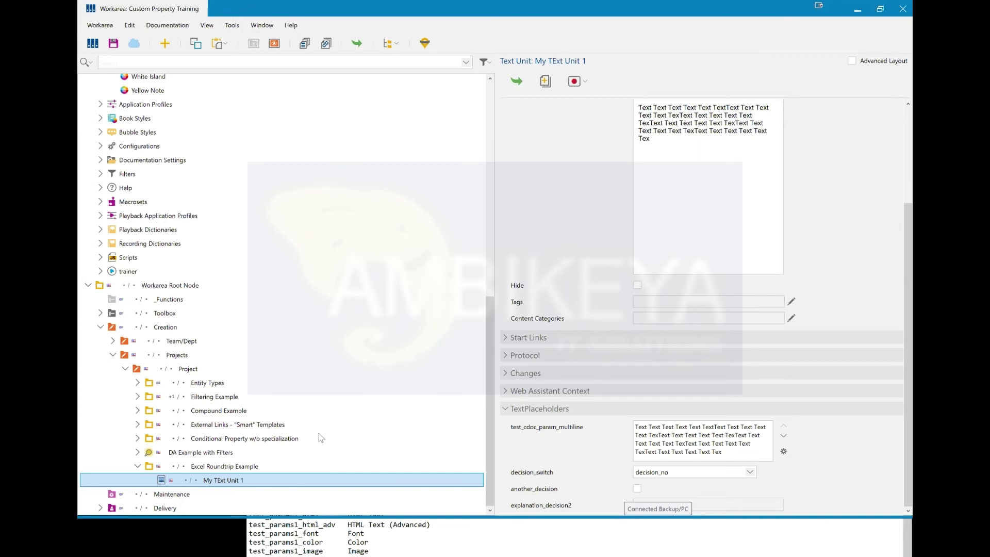
- Open the HTML source of My TExt Unit 1's Description and highlight the InfoBox text "This is cdoc specific text"
left_click(587, 81)
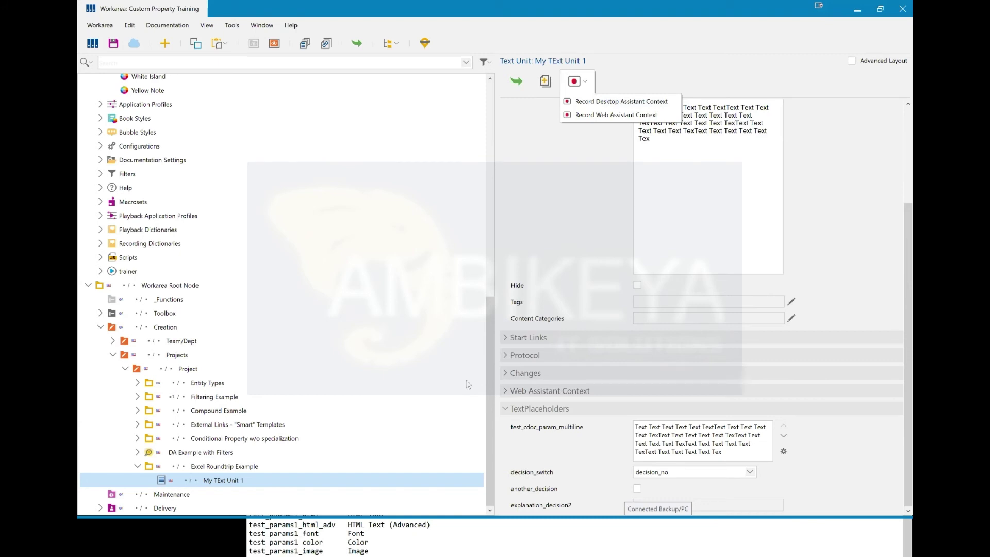
left_click(703, 153)
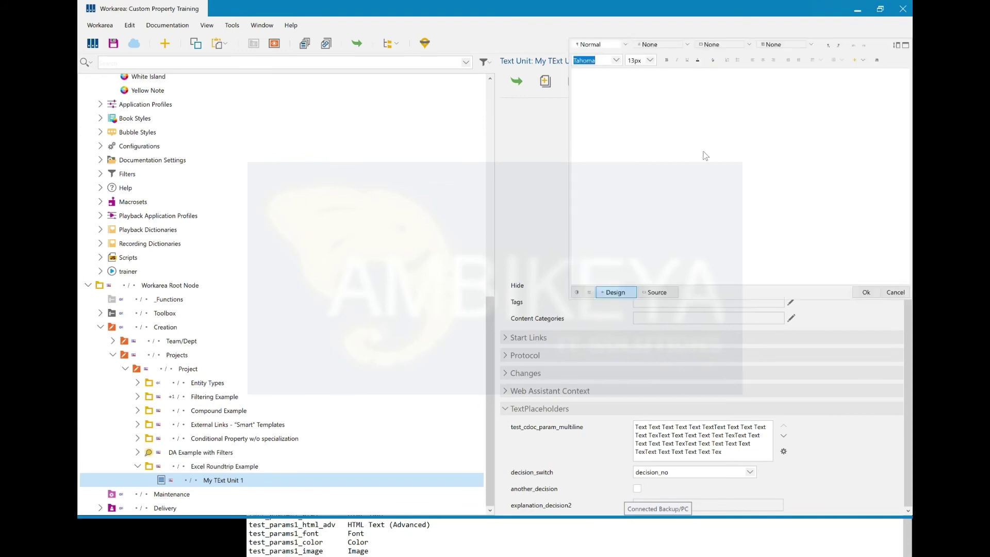
left_click(662, 295)
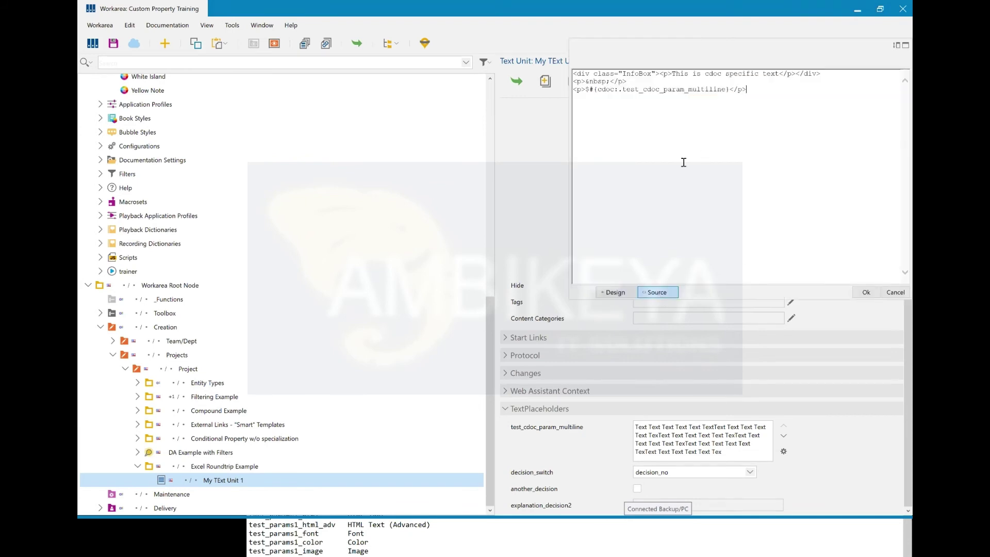
left_click(590, 75)
double_click(645, 76)
left_click(671, 72)
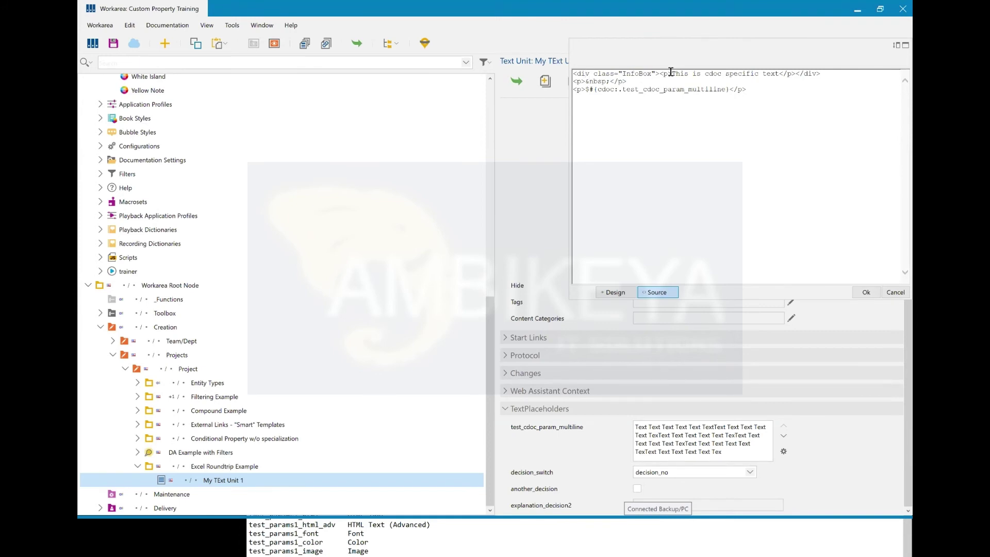
left_click(780, 72, "shift")
- Examine the parts of the cdoc:.test_cdoc_param_multiline placeholder in the Description source, and close the editor without saving
left_click(585, 90)
key("shift+Right")
key("shift+Right")
key("Right")
key("shift+Right")
key("shift+Right")
key("shift+Right")
key("shift+Right")
key("shift+Right")
key("shift+Right")
key("Right")
key("shift+Right")
double_click(725, 90)
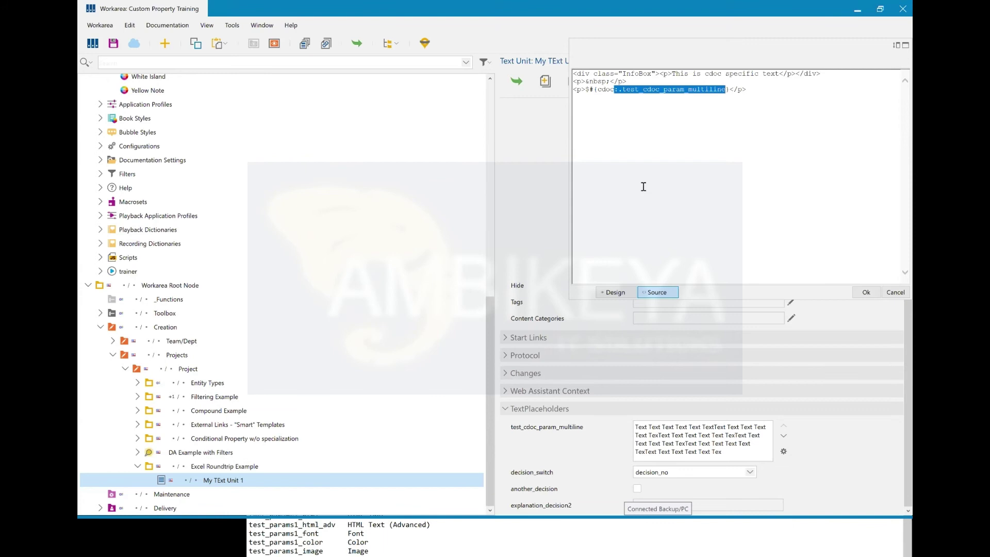
left_click(896, 292)
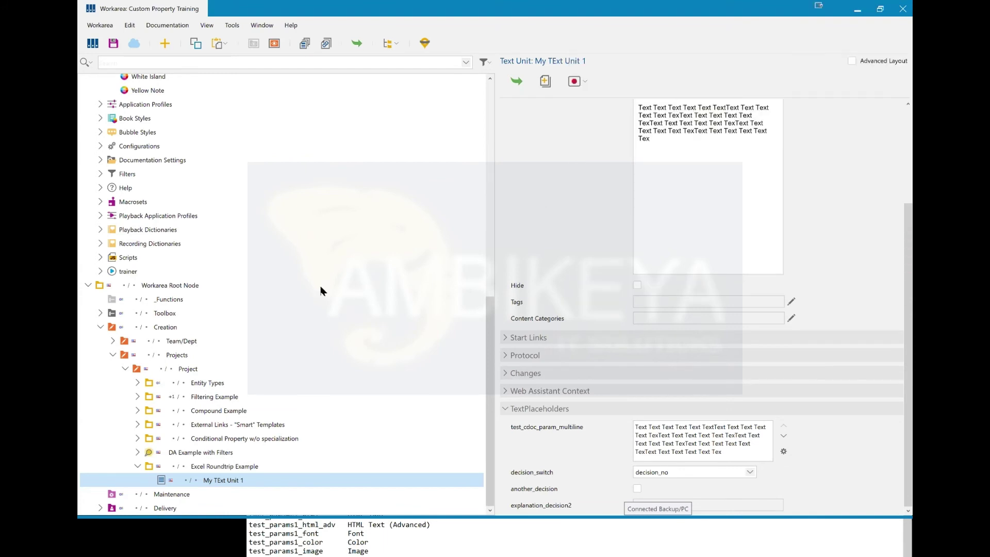
- Collapse the Excel Roundtrip Example group and, back in the Custom Property Training workarea, the Adaptable Resources and Resources nodes
left_click(138, 467)
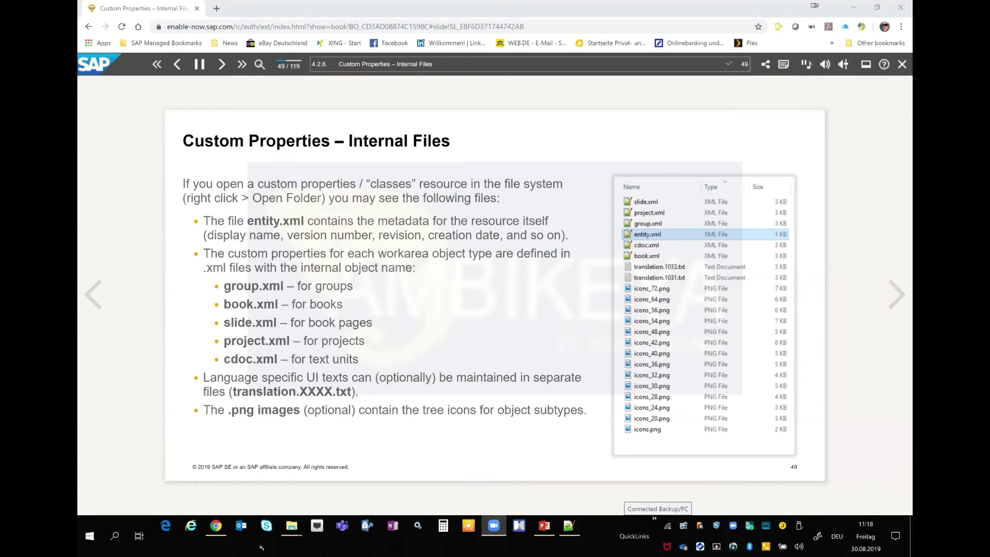
left_click(466, 530)
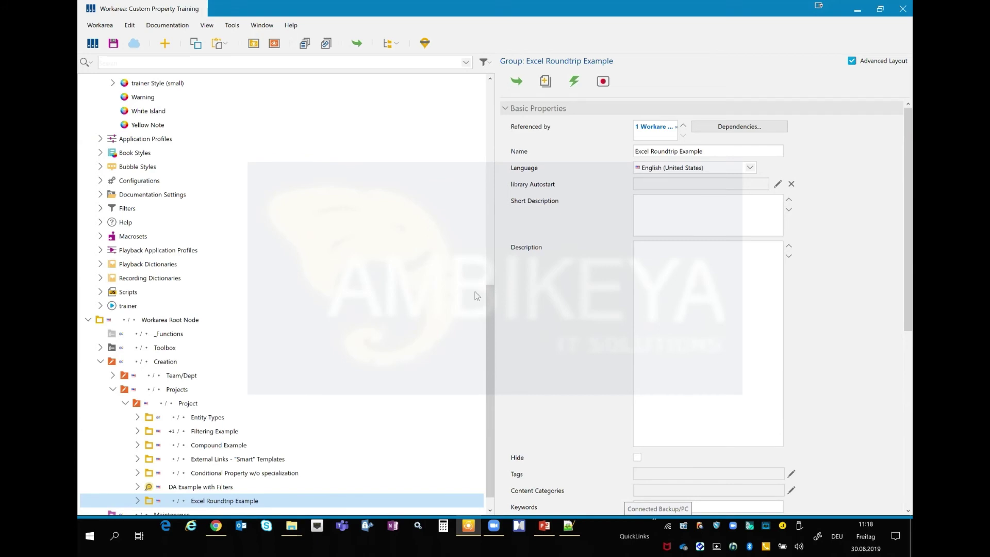
left_click_drag(490, 345, 440, 369)
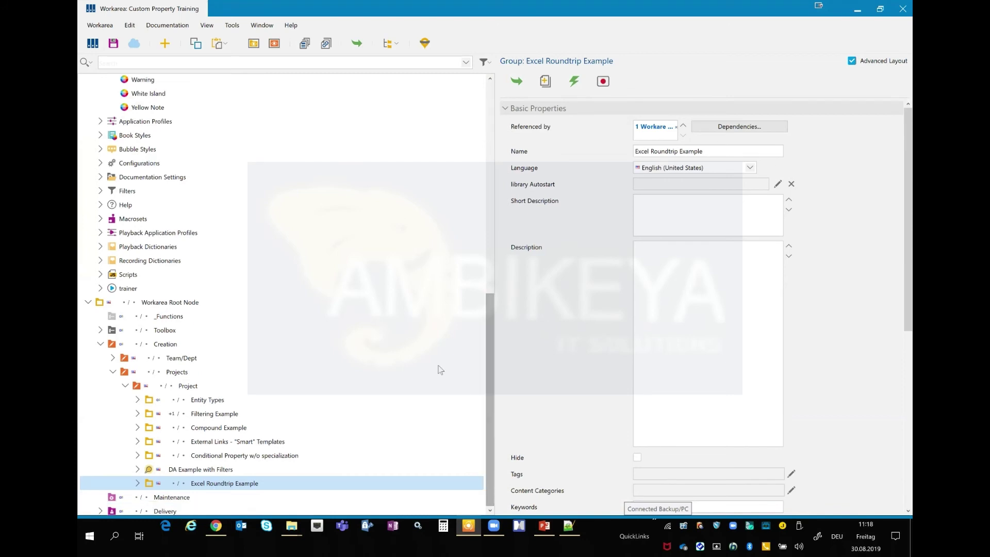
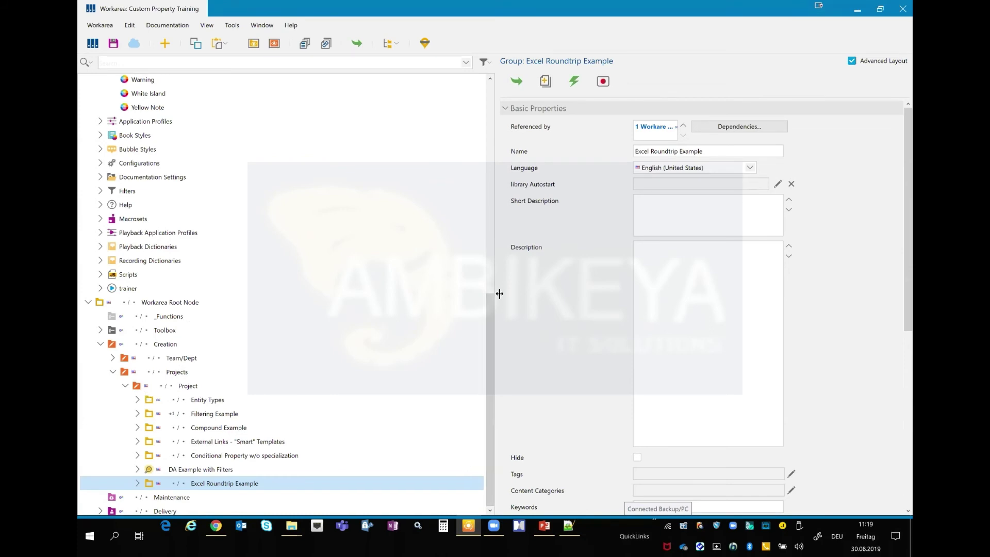
left_click_drag(480, 181, 489, 78)
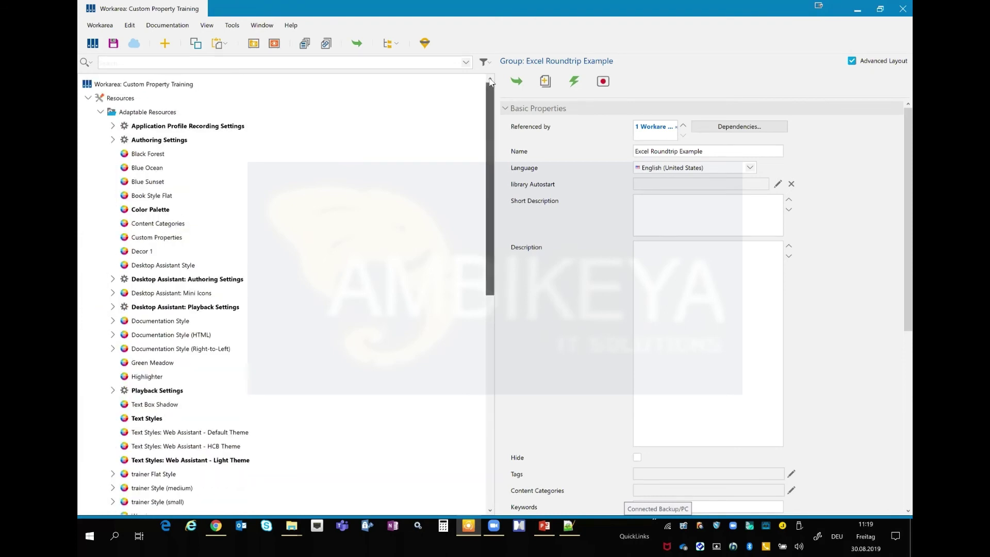
left_click(100, 112)
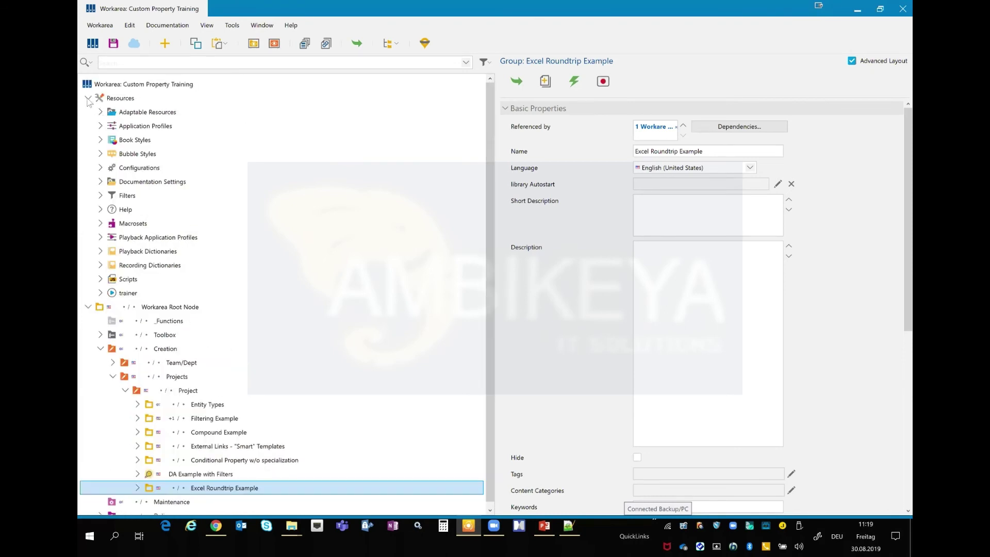
left_click(88, 99)
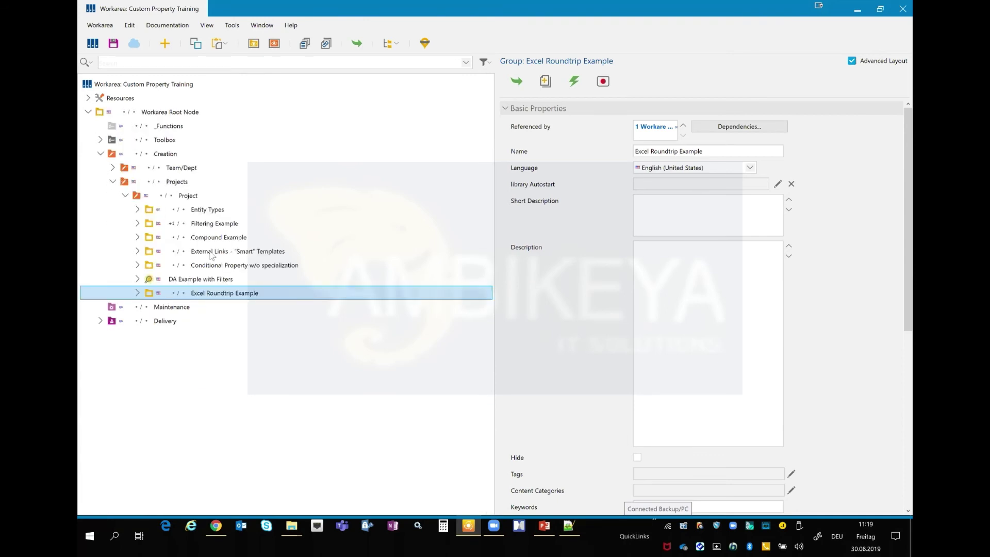
- Expand the External Links - "Smart" Templates group and its _Template folder
left_click(137, 254)
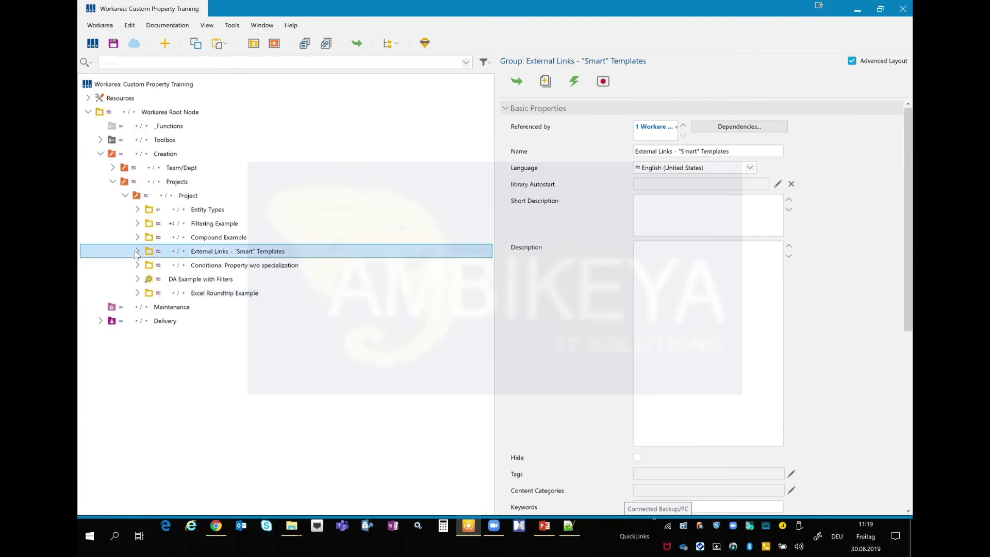
left_click(137, 251)
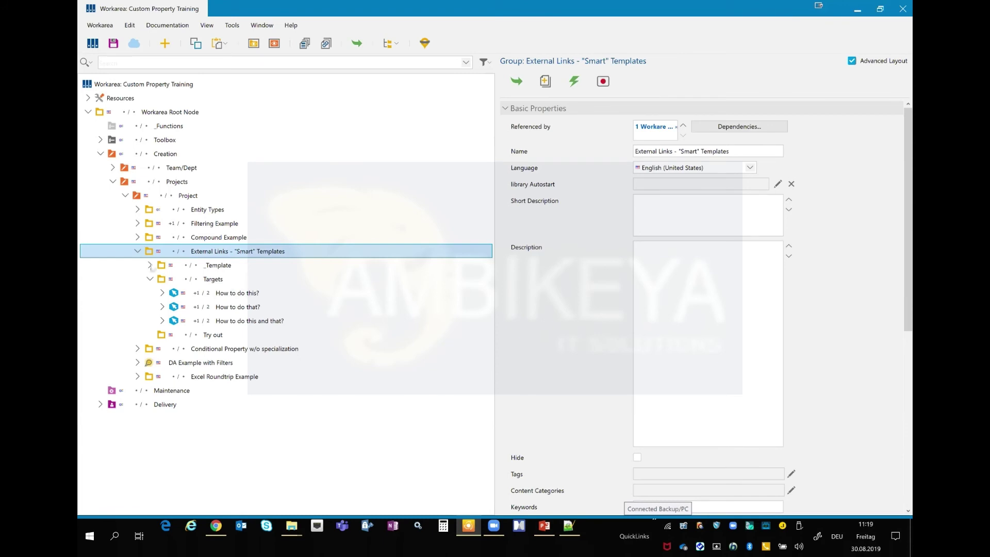
left_click(150, 265)
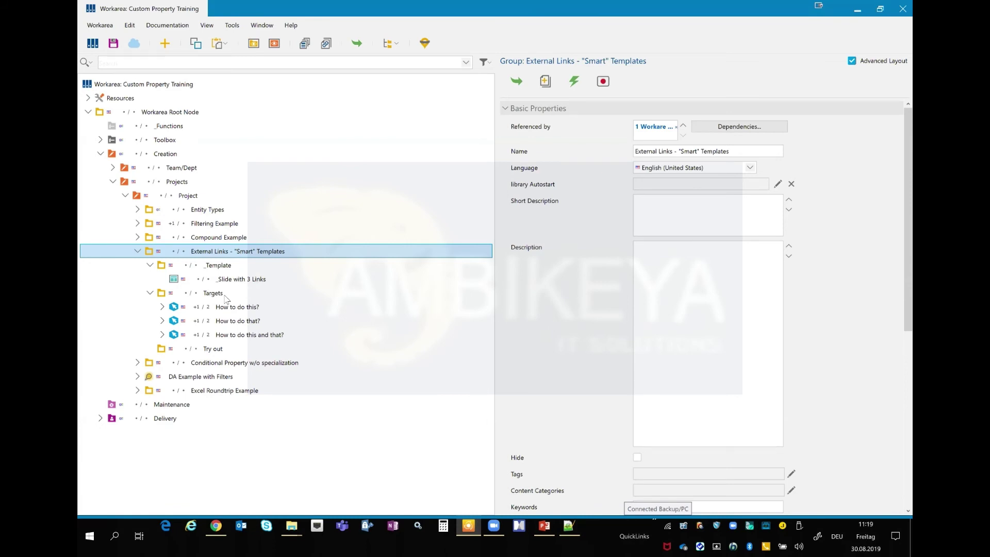
- Switch to File Explorer and rename _slide.xml in the workarea's adaptable\classes folder to slide.xml
left_click(569, 527)
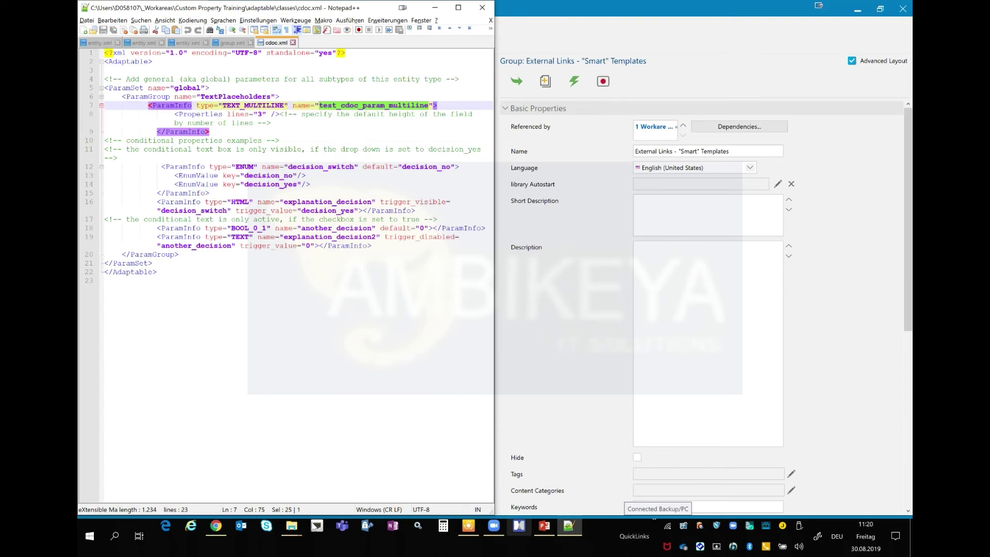
left_click(292, 531)
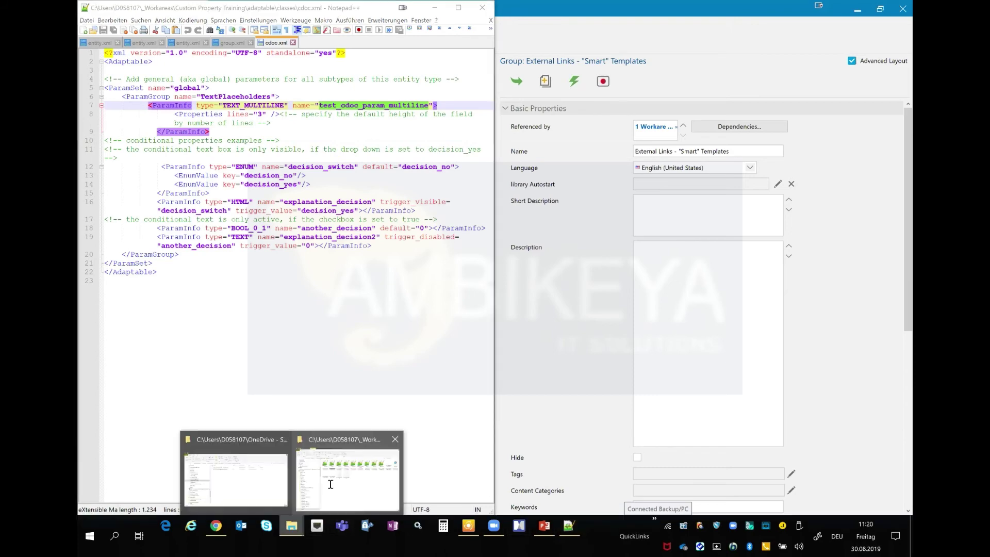
left_click(348, 479)
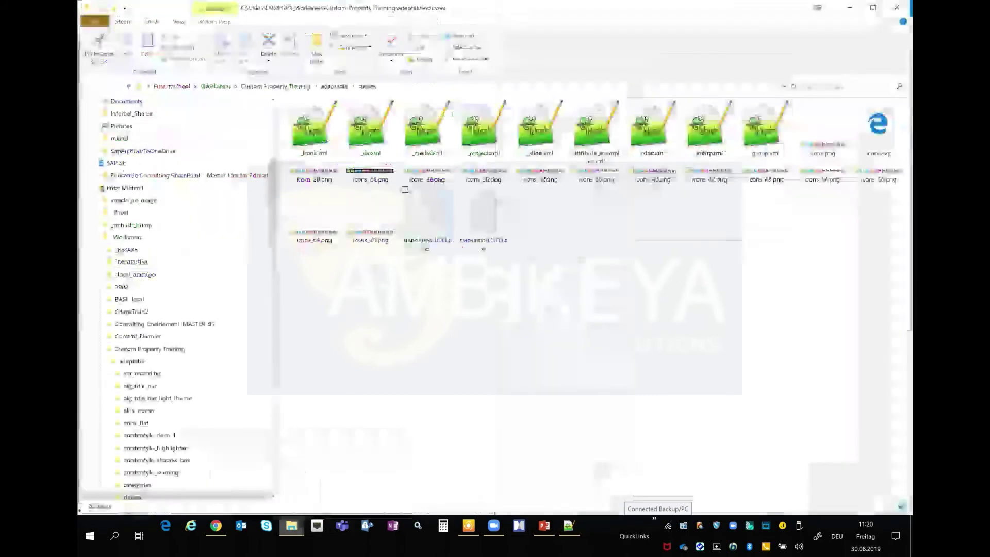
left_click(536, 153)
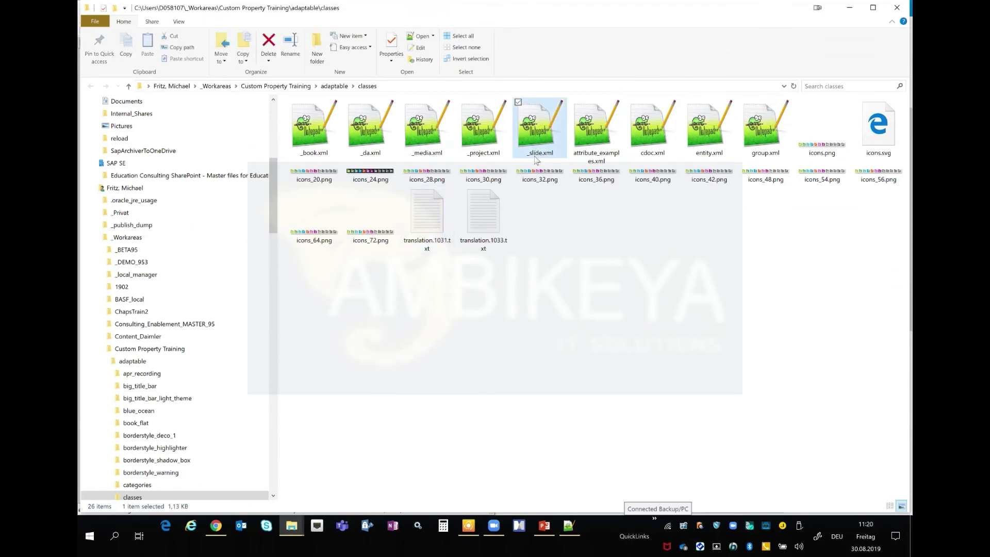
key("F2")
key("Home")
key("shift+Right")
key("Delete")
key("Return")
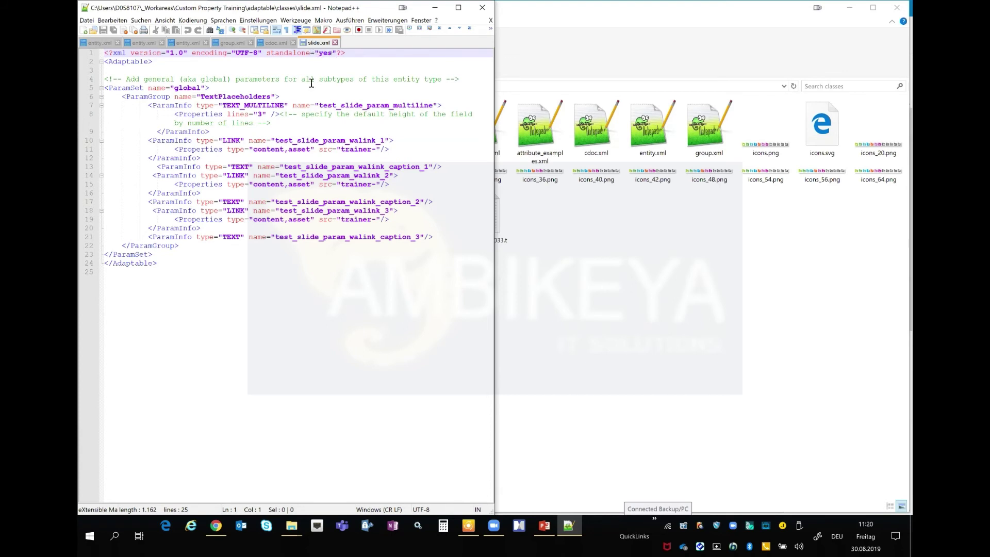
- In slide.xml, highlight the TextPlaceholders ParamGroup line and the ParamInfo lines for test_slide_param_multiline and test_slide_param_walink_1
left_click(123, 97)
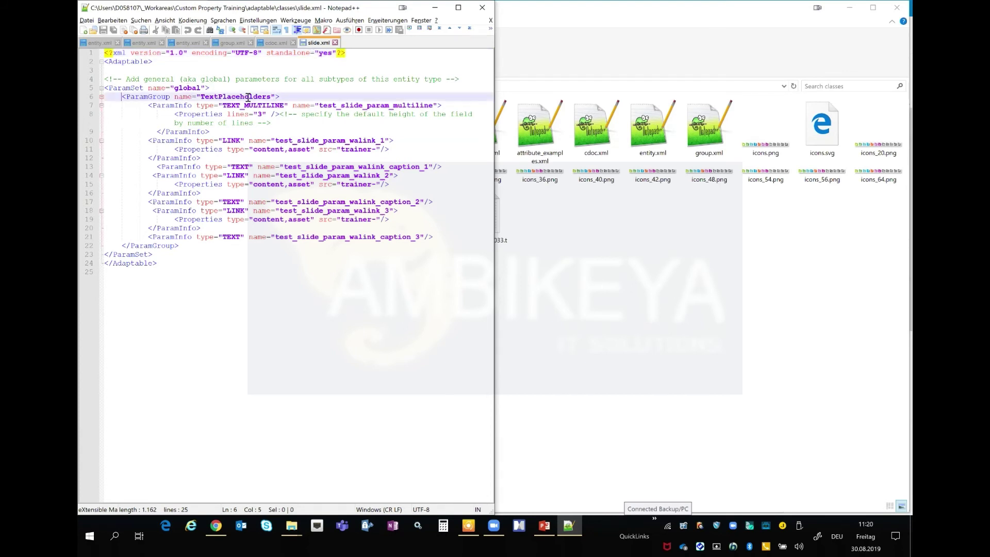
left_click(292, 97, "shift")
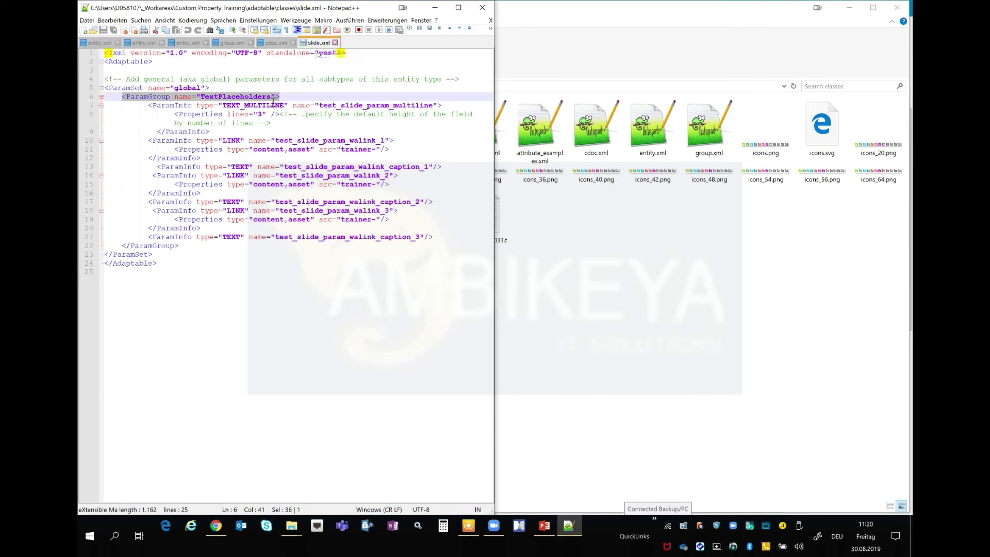
left_click(447, 105)
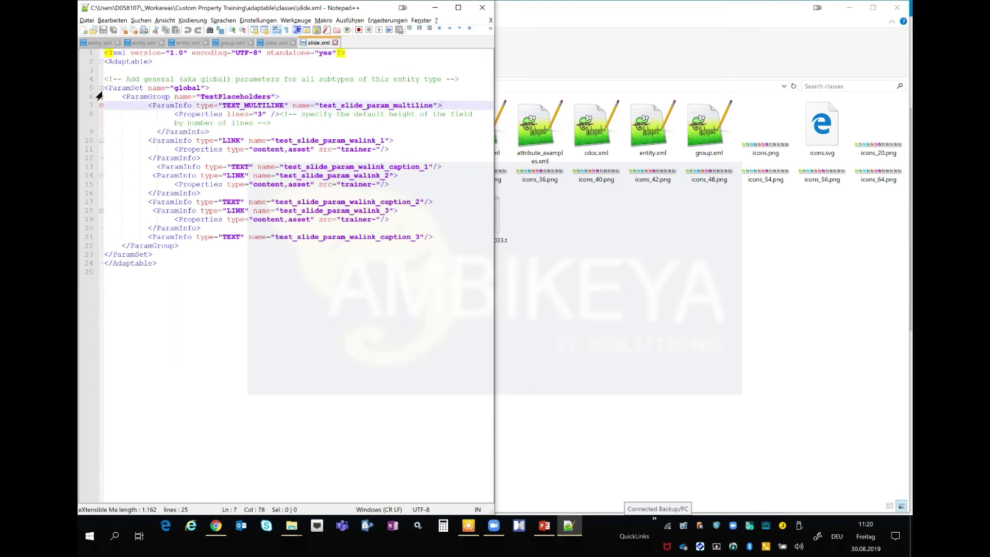
left_click(136, 107, "shift")
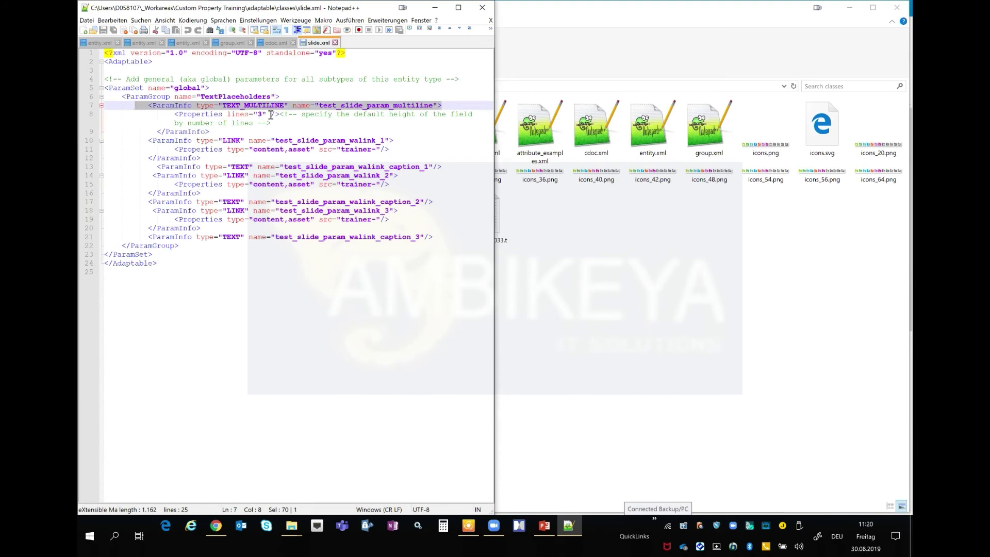
left_click(147, 141)
left_click(412, 139, "shift")
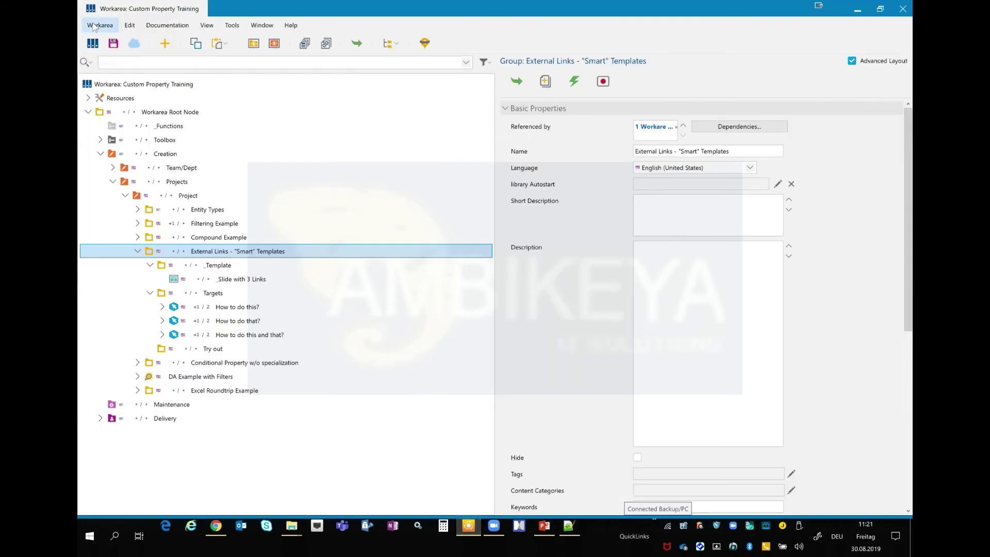
- Refresh the Custom Property Training workarea and expand the TextPlaceholders properties of the _Slide with 3 Links book page
left_click(93, 25)
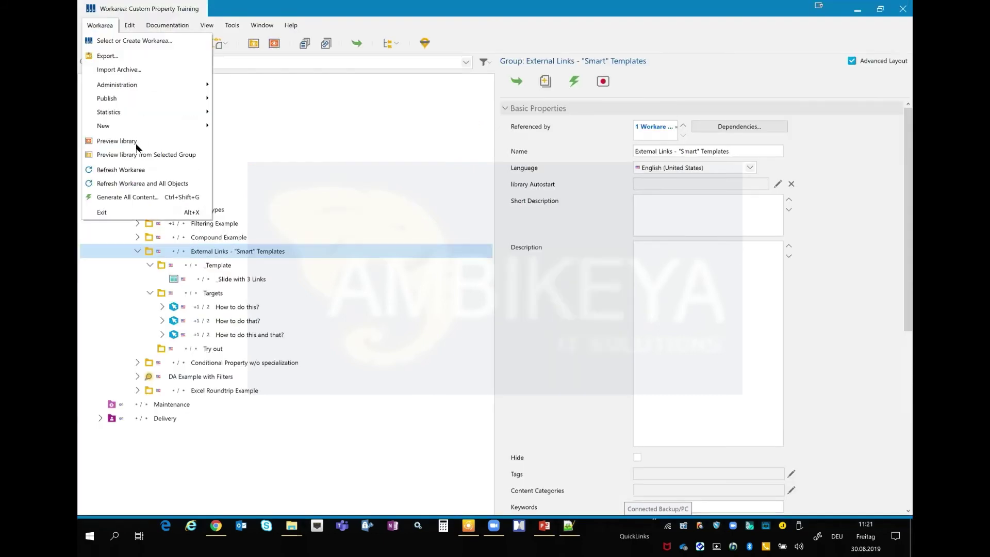
left_click(130, 172)
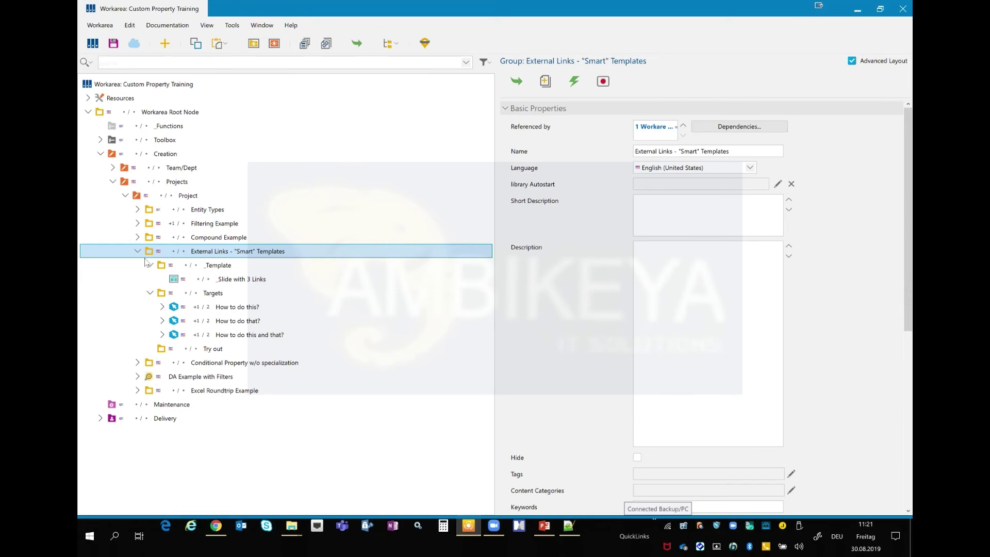
left_click(223, 279)
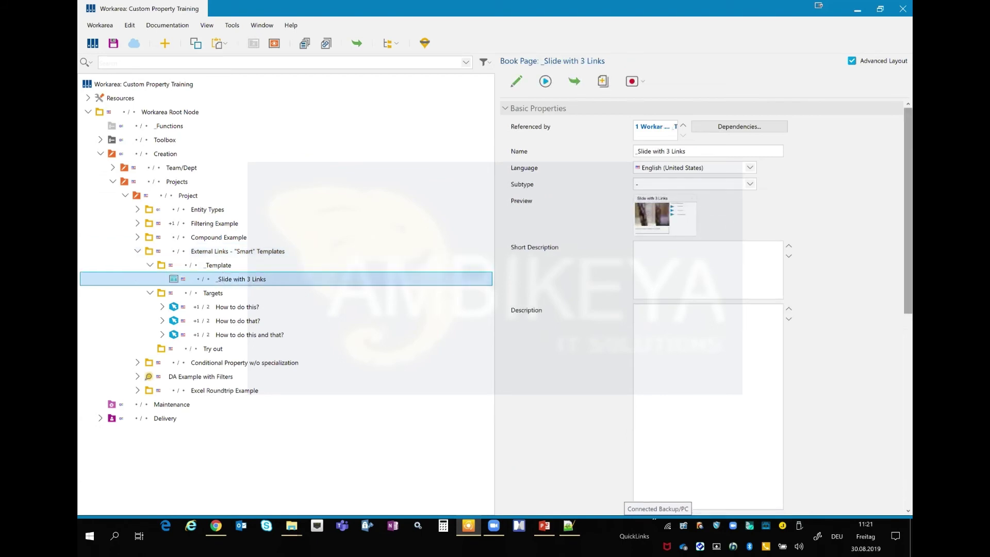
left_click_drag(909, 216, 909, 410)
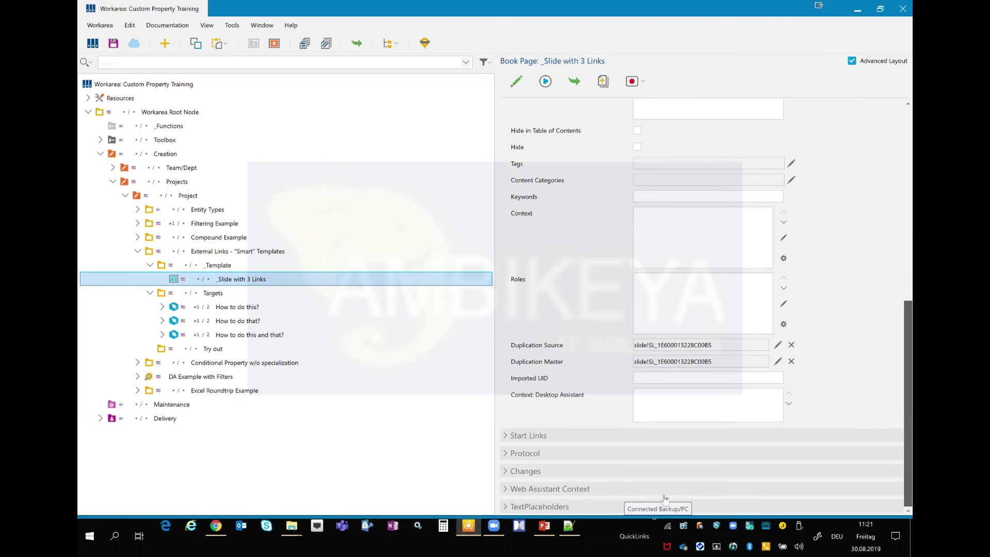
left_click(506, 508)
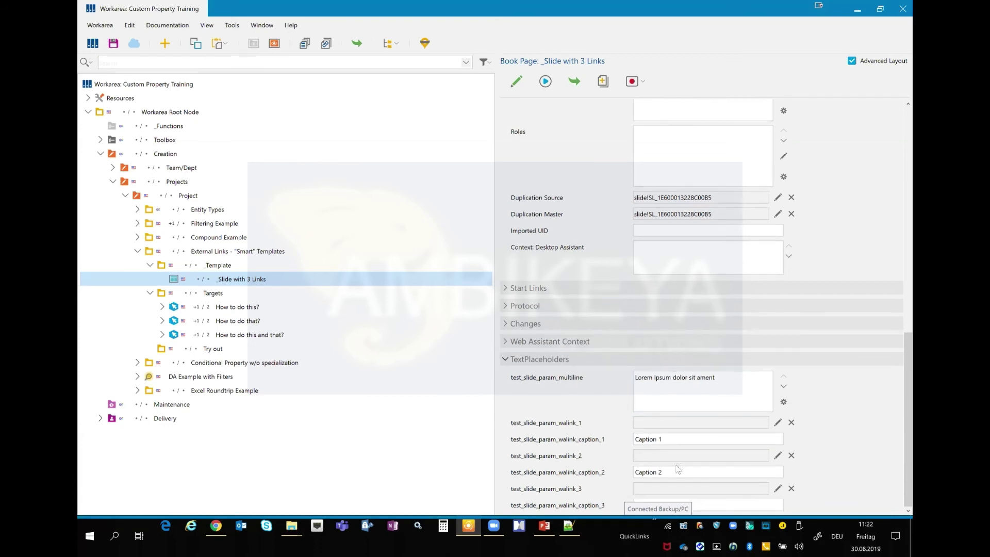
left_click(608, 423)
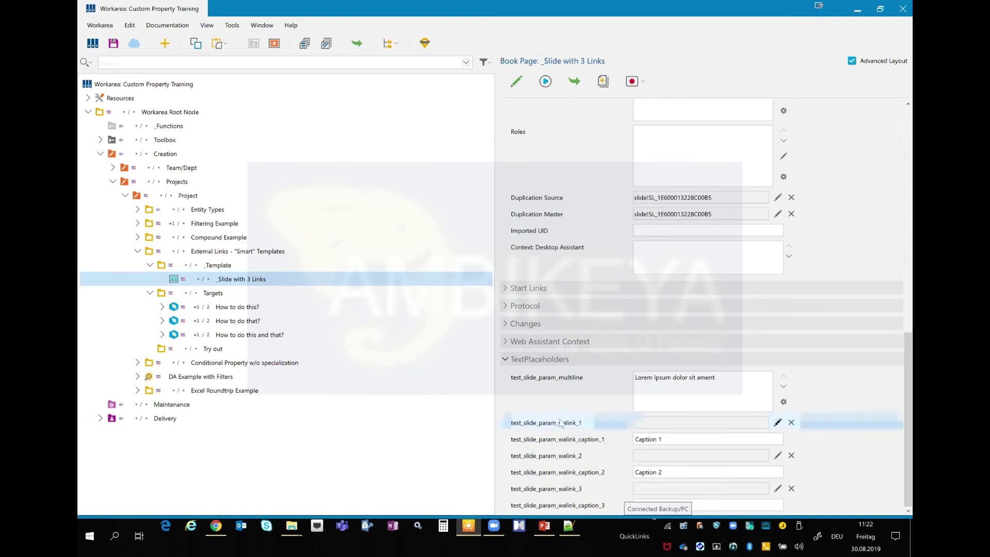
left_click(578, 444)
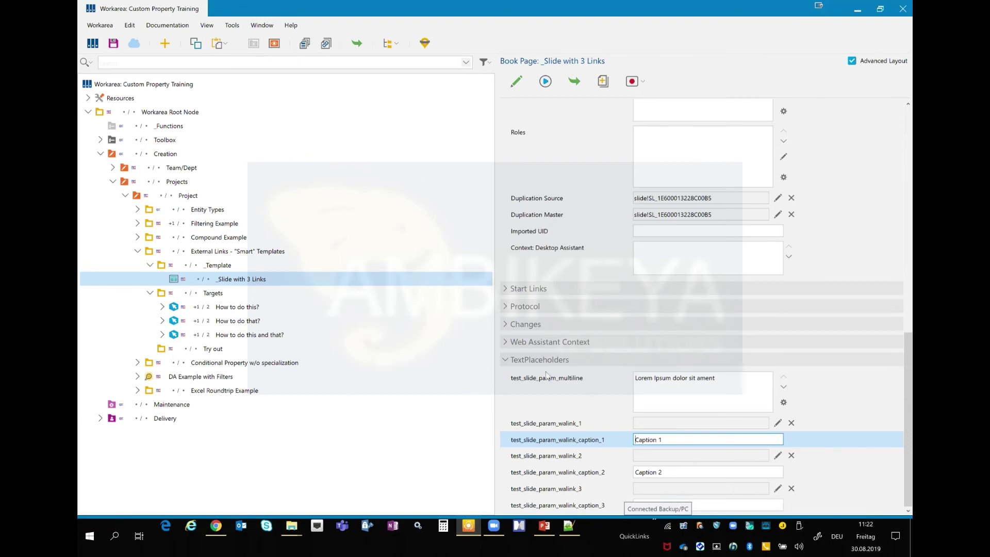
- Create a new book page in the Try out group from the _Slide with 3 Links template, keeping the default name and language
left_click(210, 351)
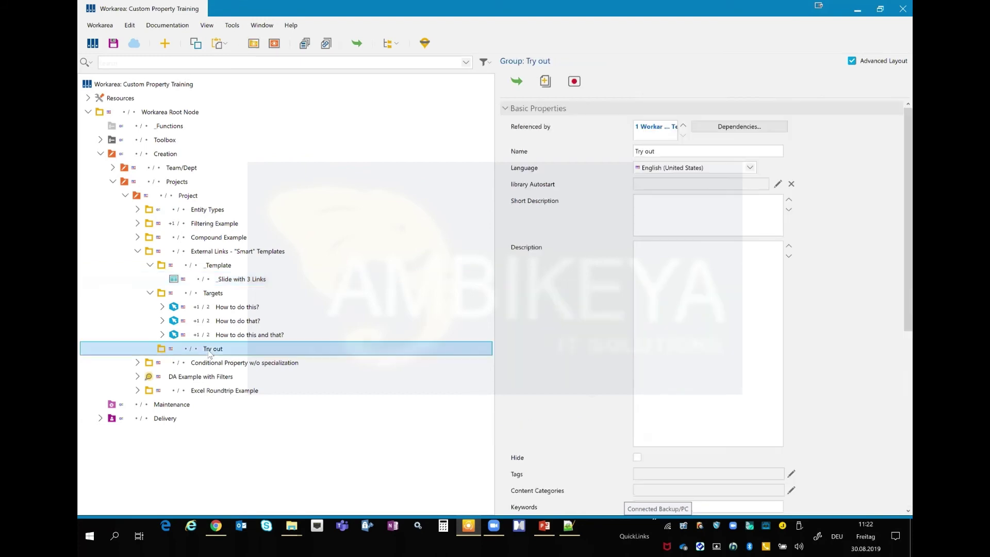
right_click(209, 350)
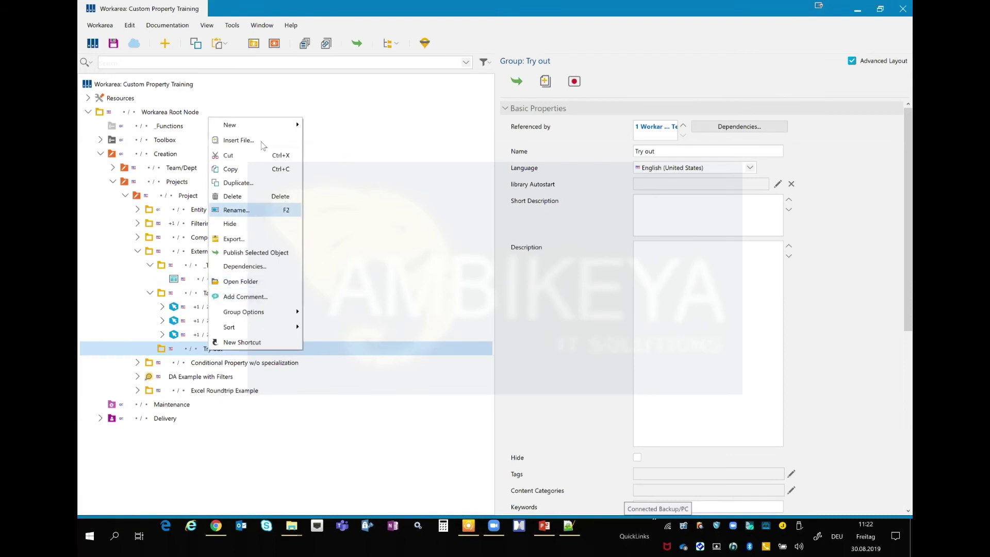
mouse_move(267, 127)
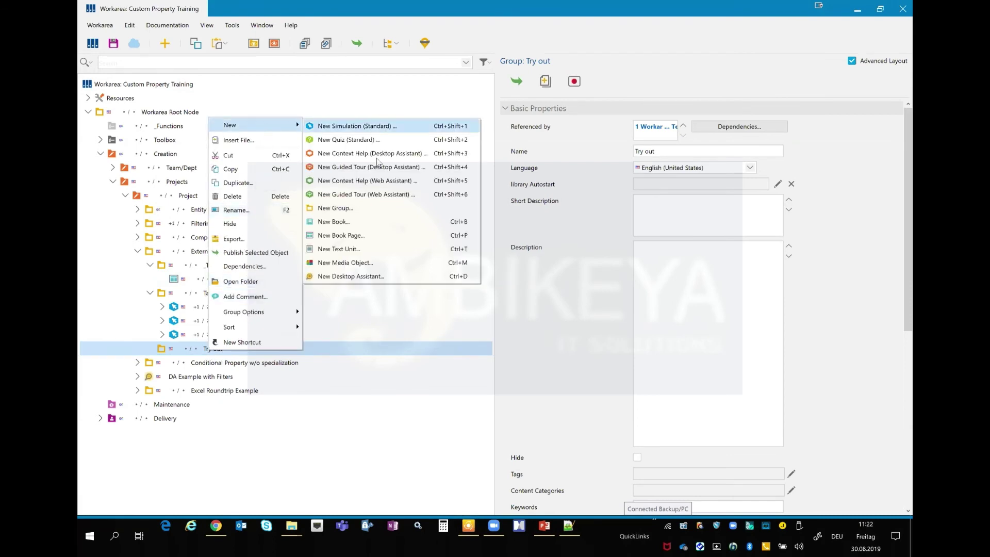
left_click(367, 241)
left_click(581, 253)
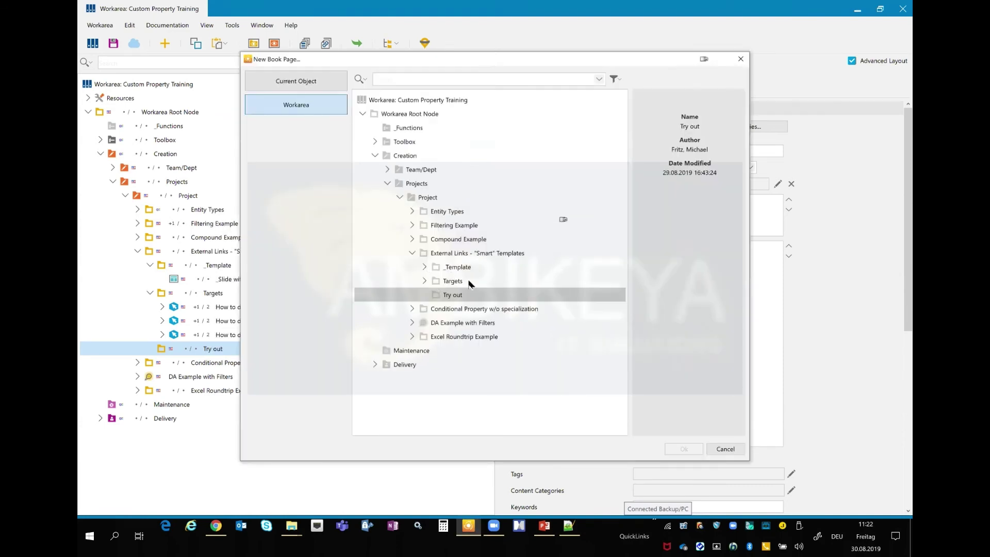
left_click(424, 267)
left_click(452, 280)
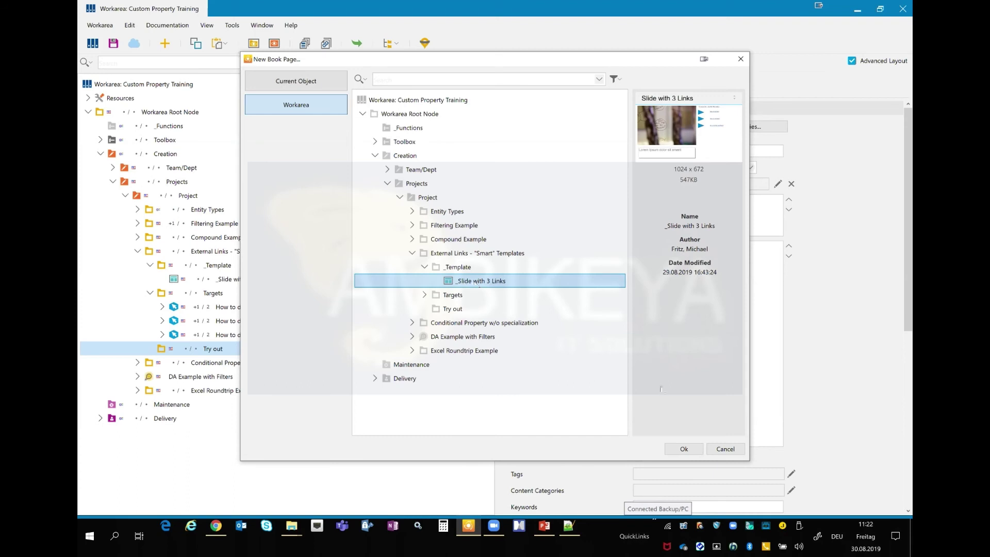
left_click(689, 449)
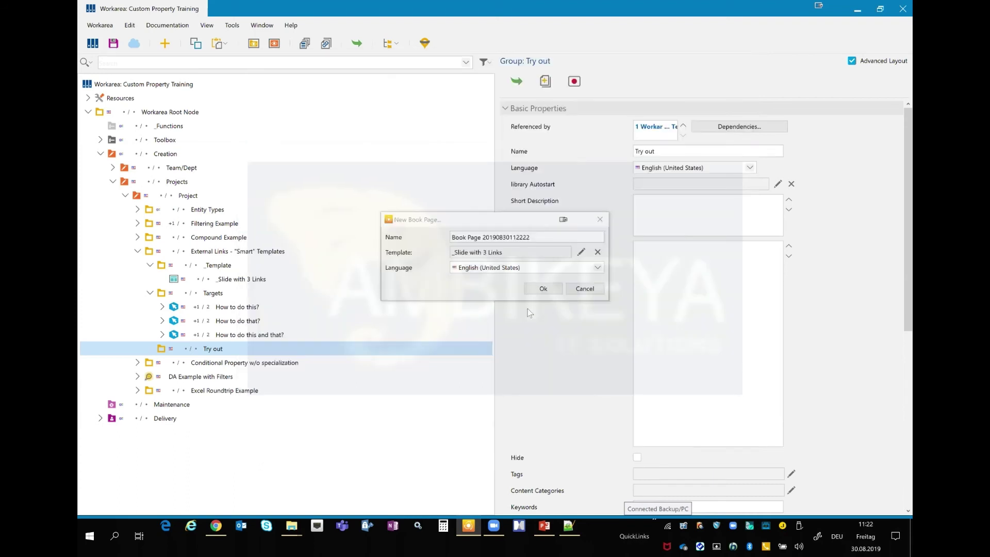
left_click(543, 288)
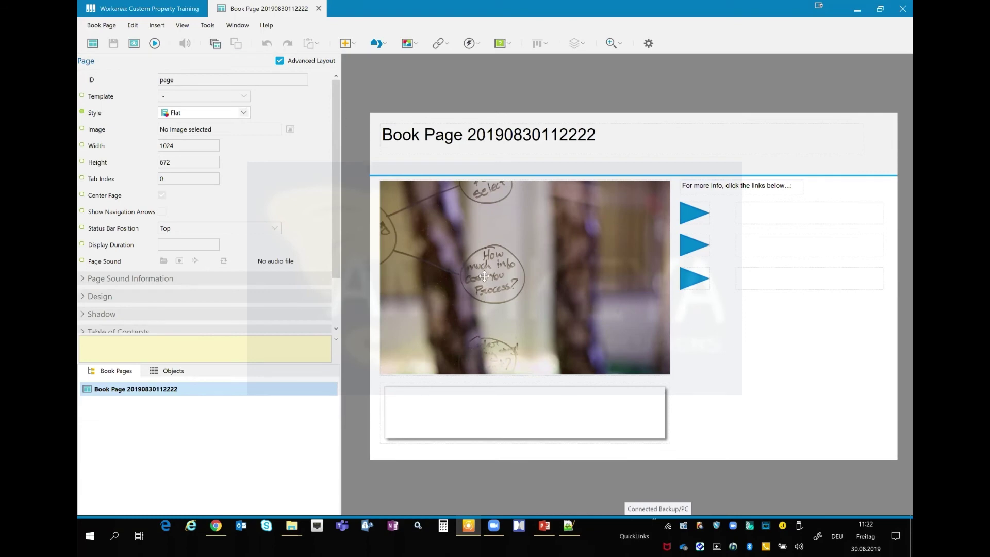
- Check the text box under the image and the link caption texts on the new book page, and close the page editor
left_click(514, 419)
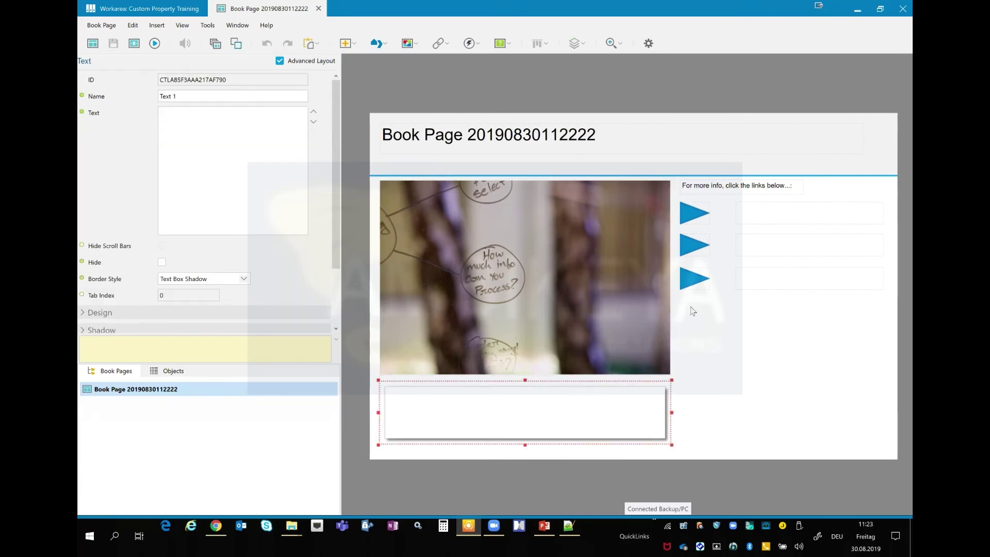
left_click(766, 238)
left_click(770, 277)
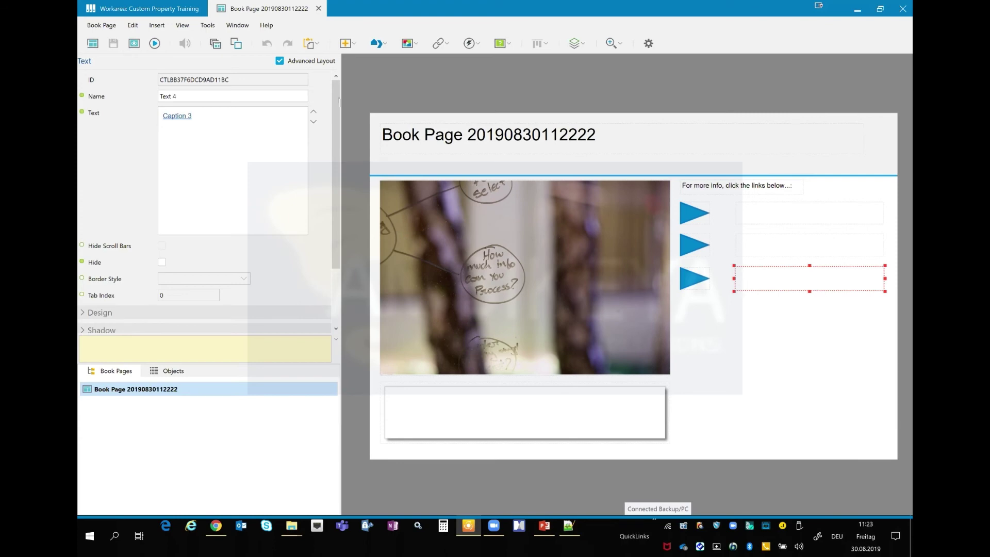
left_click(319, 8)
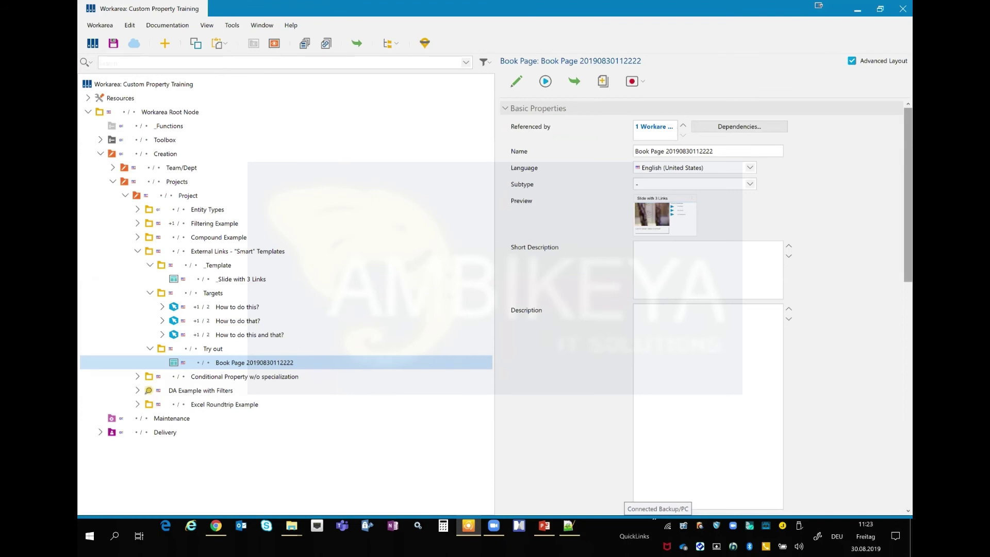
- Set the new book page's test_slide_param_multiline to "Hello Learner, please click the links provided to get more information...!"
scroll(701, 304, "down", 5)
left_click_drag(908, 423, 908, 373)
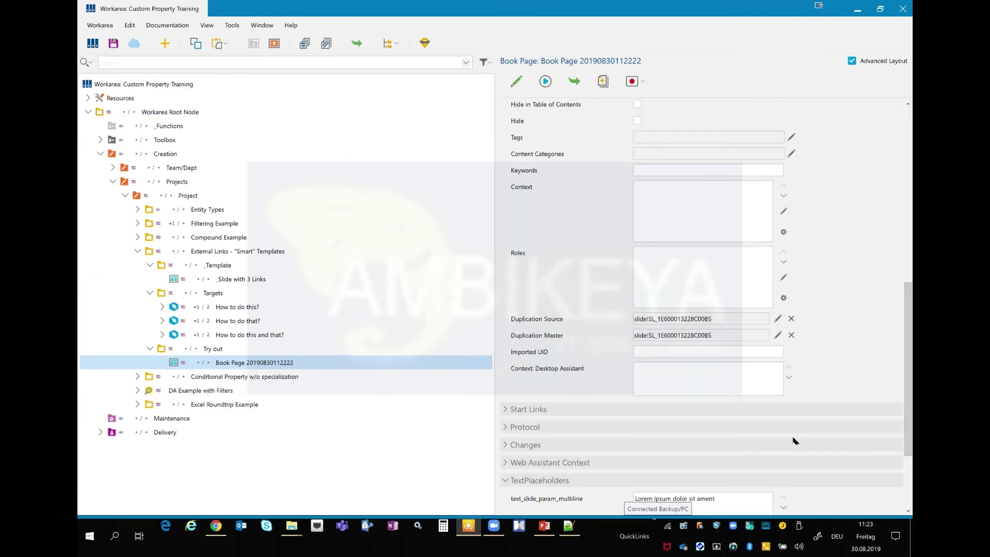
scroll(794, 441, "down", 1)
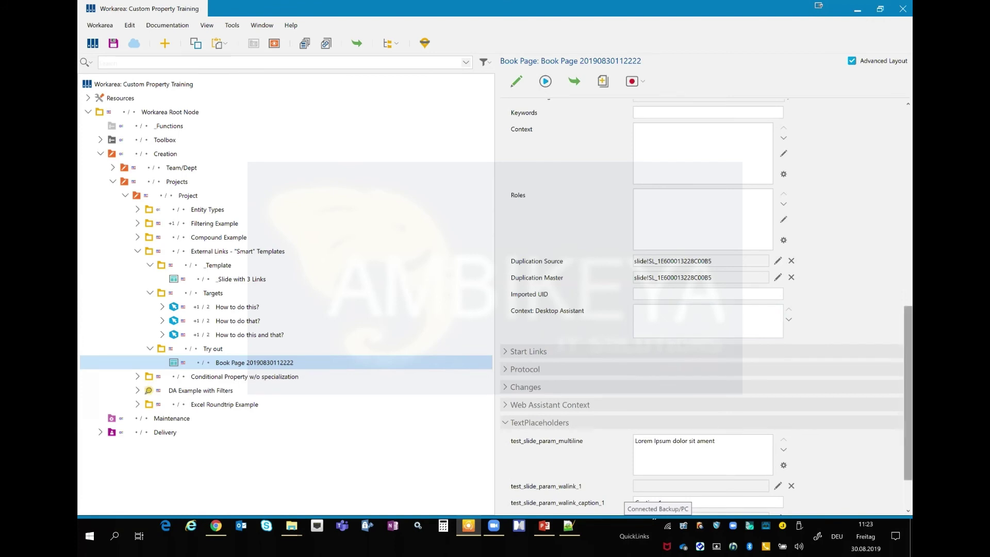
scroll(759, 440, "down", 1)
left_click(731, 404)
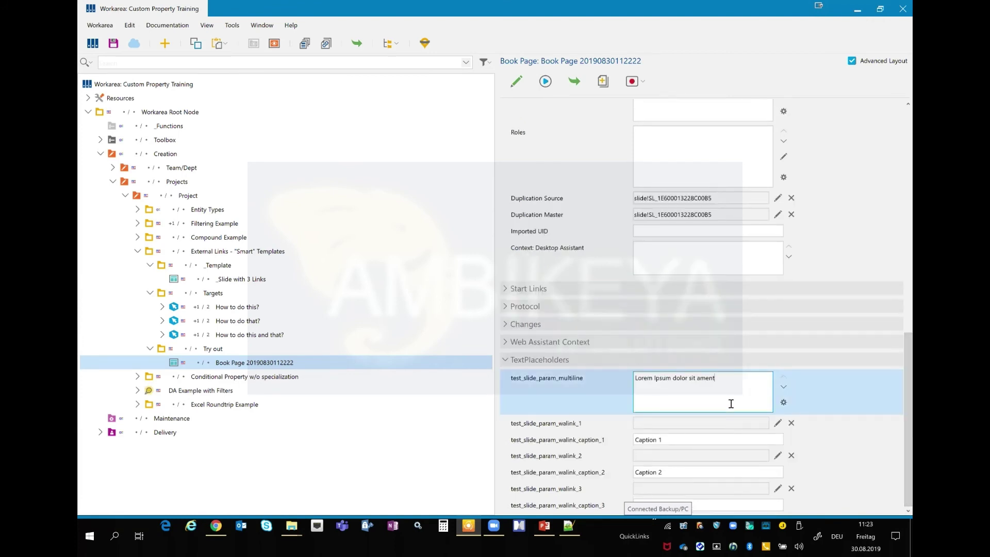
key("ctrl+a")
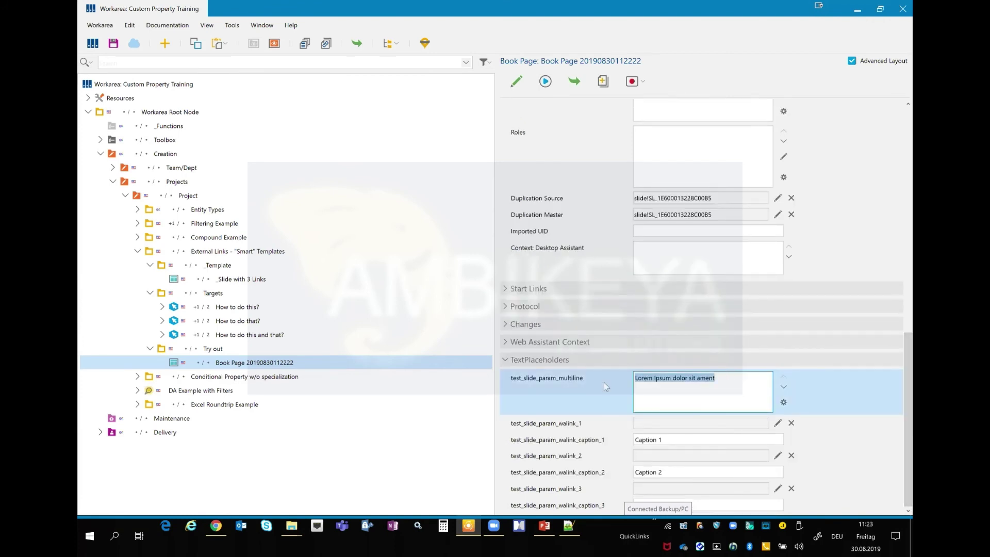
type("Hello Learner, plea")
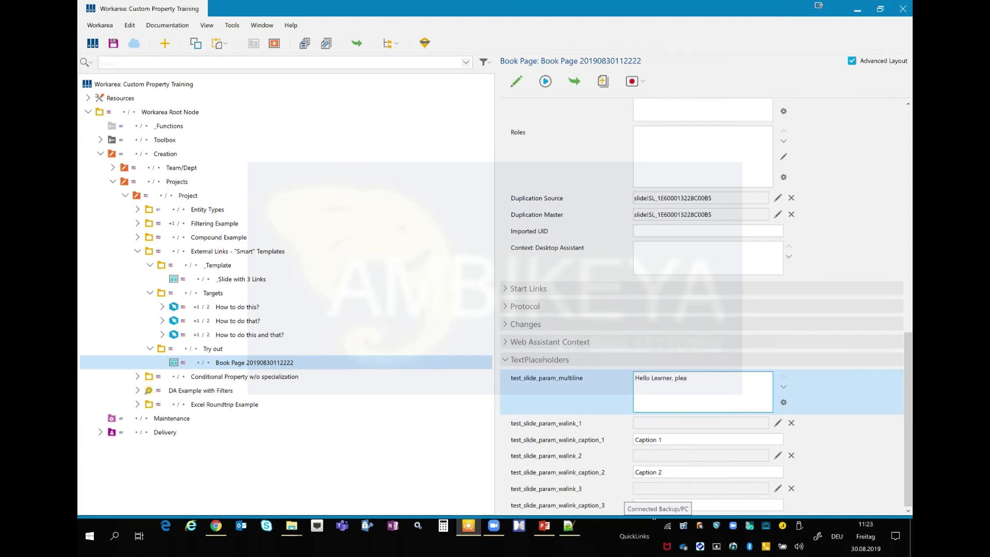
type("se click the links provided to get more information...!")
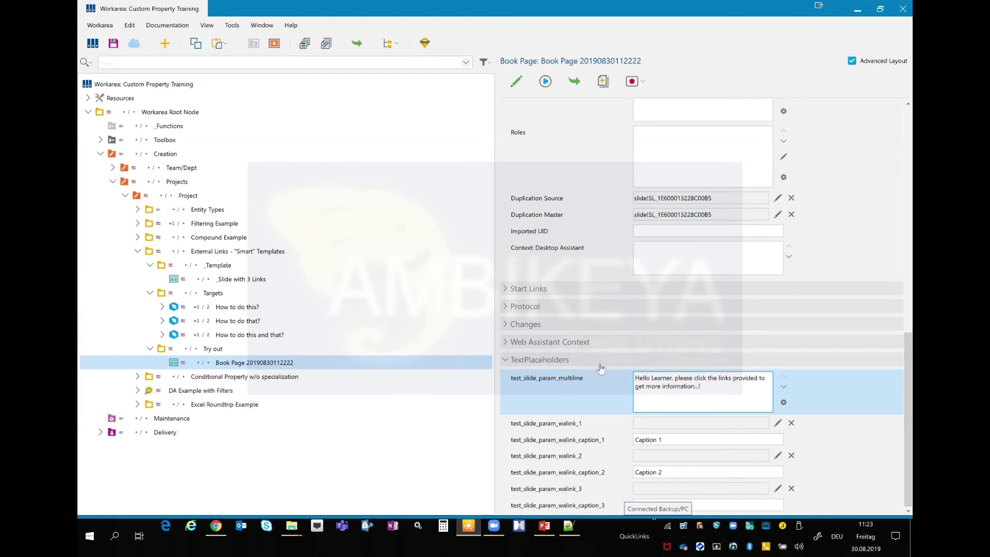
- Link test_slide_param_walink_1 to How to do this? Demo, reviewing the allowed content and asset types in slide.xml in Notepad++ before confirming
left_click(536, 426)
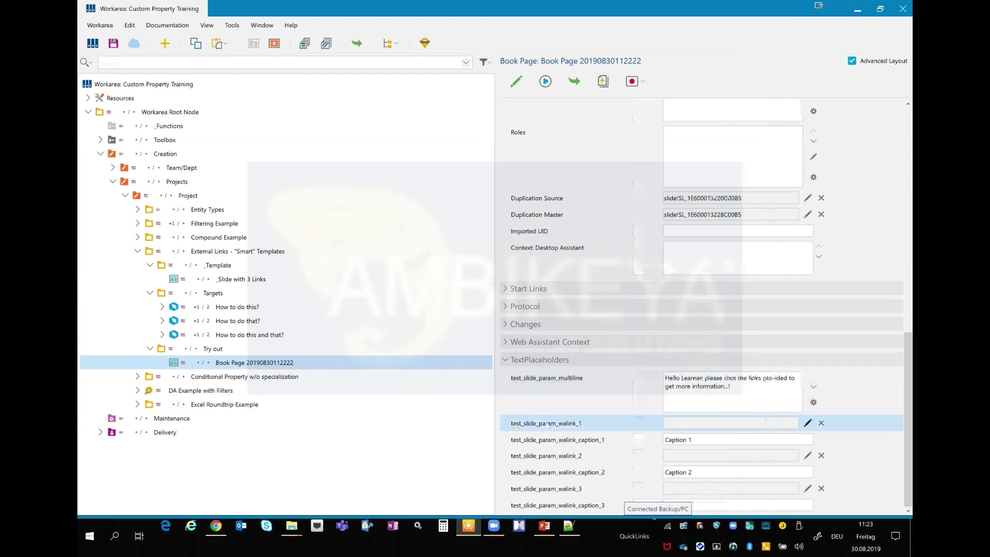
left_click(807, 423)
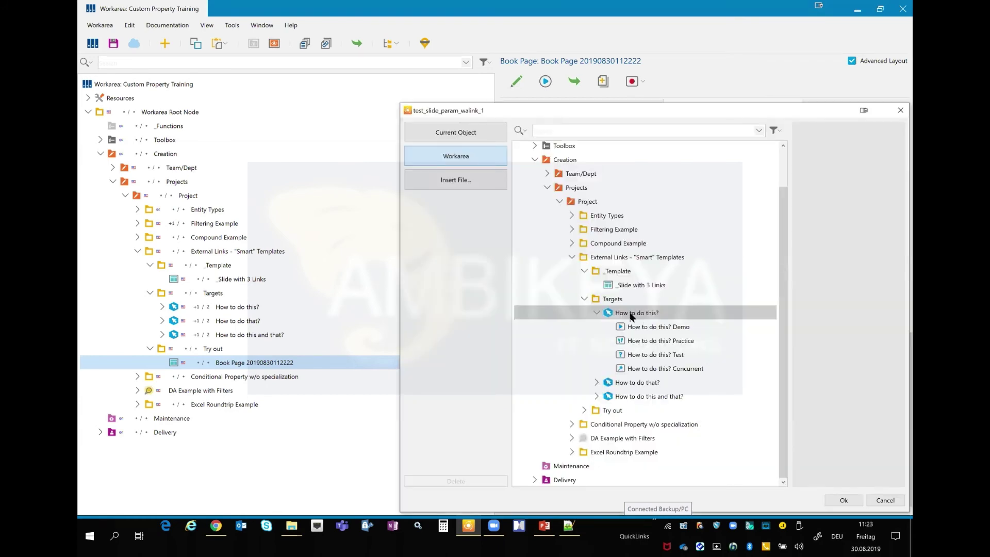
left_click(636, 331)
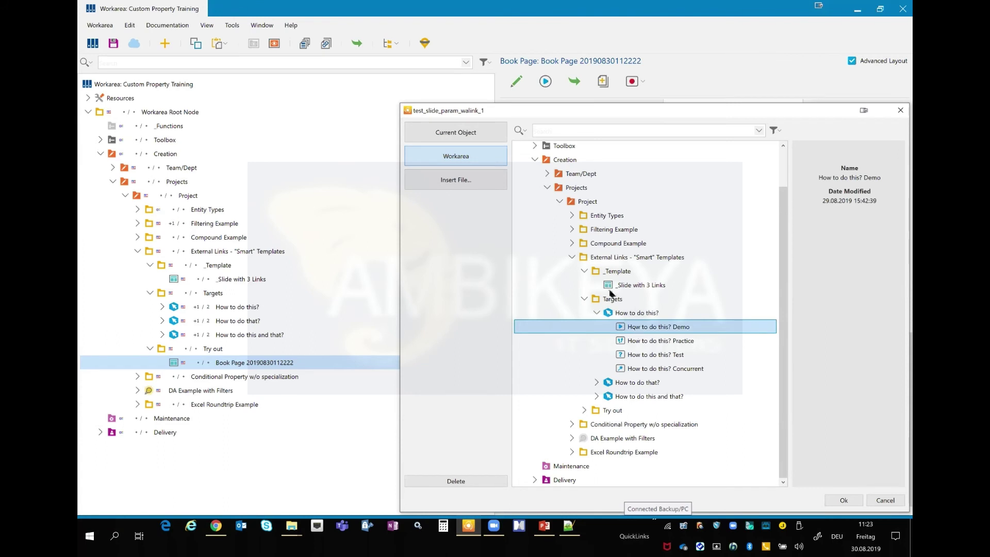
left_click_drag(669, 114, 531, 42)
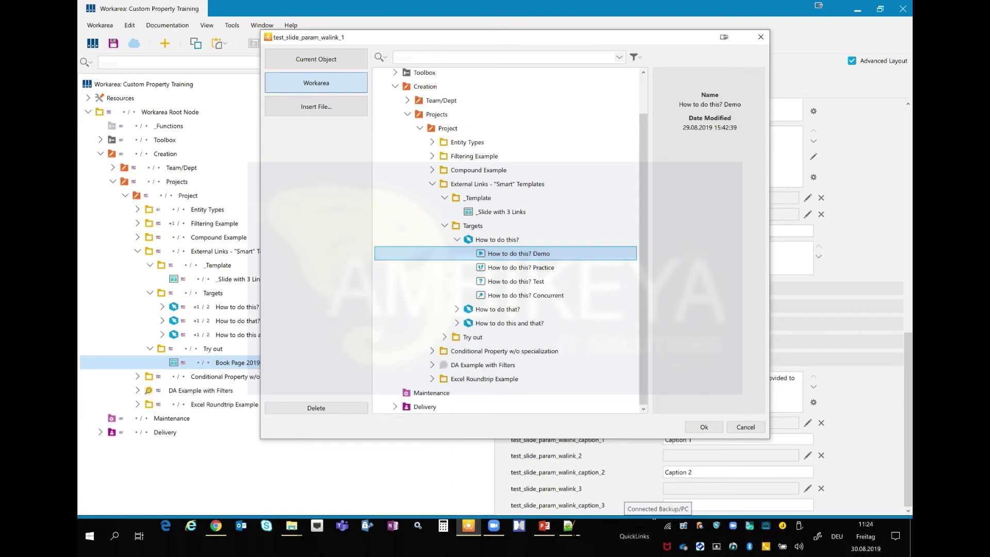
key("alt+Tab")
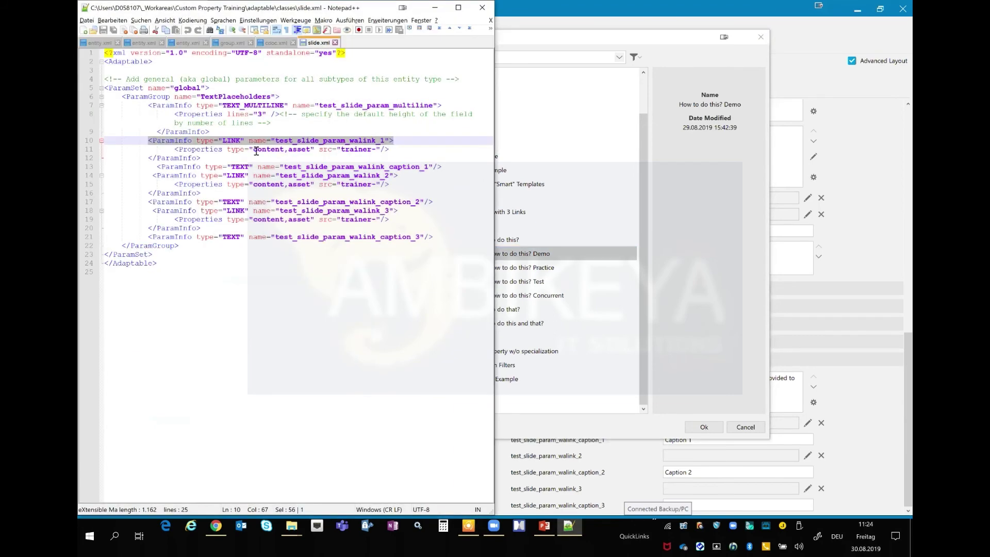
double_click(268, 150)
double_click(299, 151)
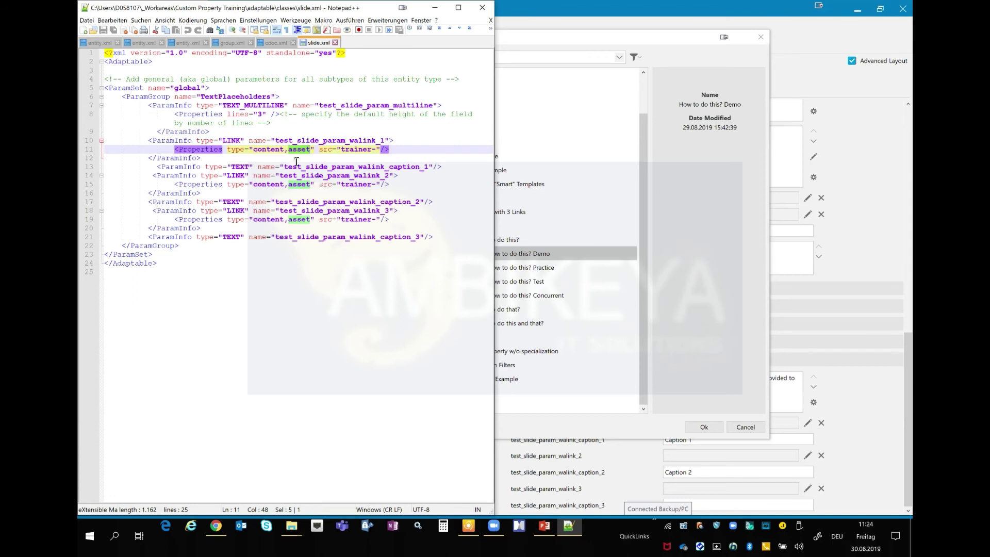
left_click(608, 430)
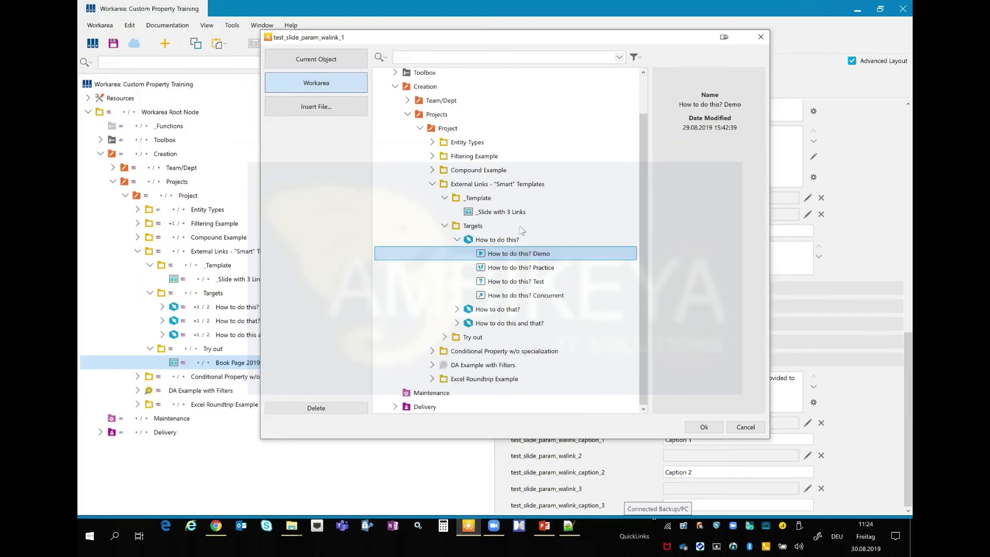
left_click(704, 428)
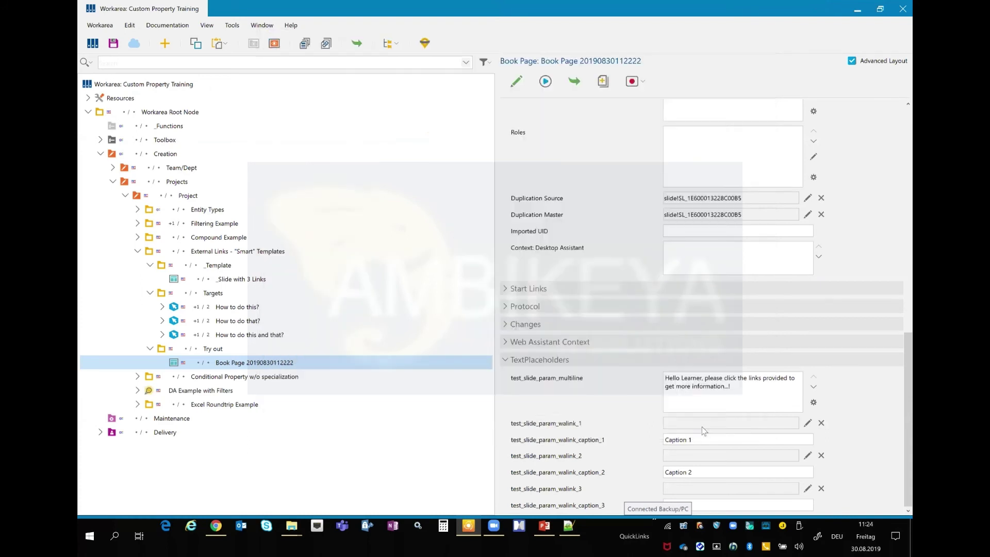
- Link test_slide_param_walink_2 to How to do that? Demo and test_slide_param_walink_3 to How to do this and that? Practice
left_click(808, 456)
left_click(597, 375)
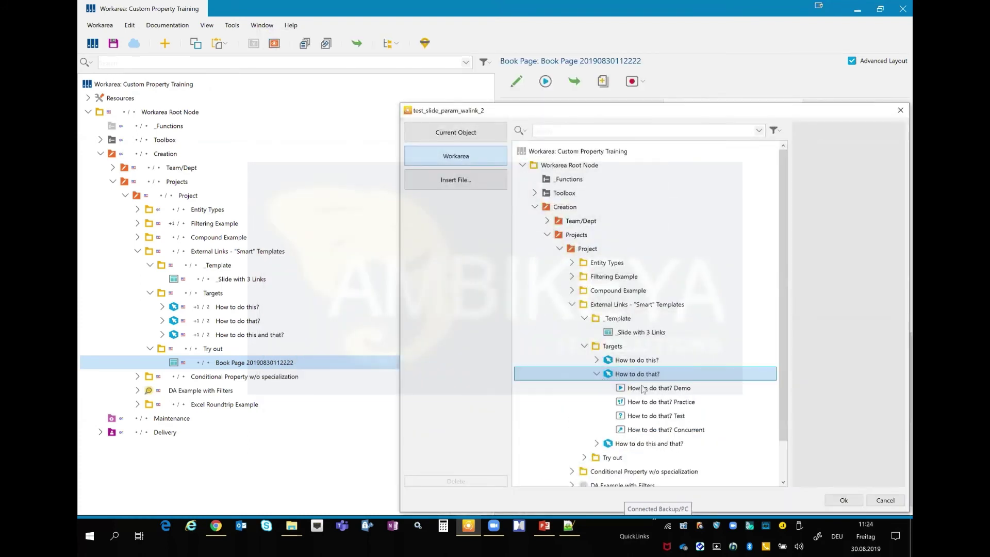
left_click(644, 389)
left_click(853, 504)
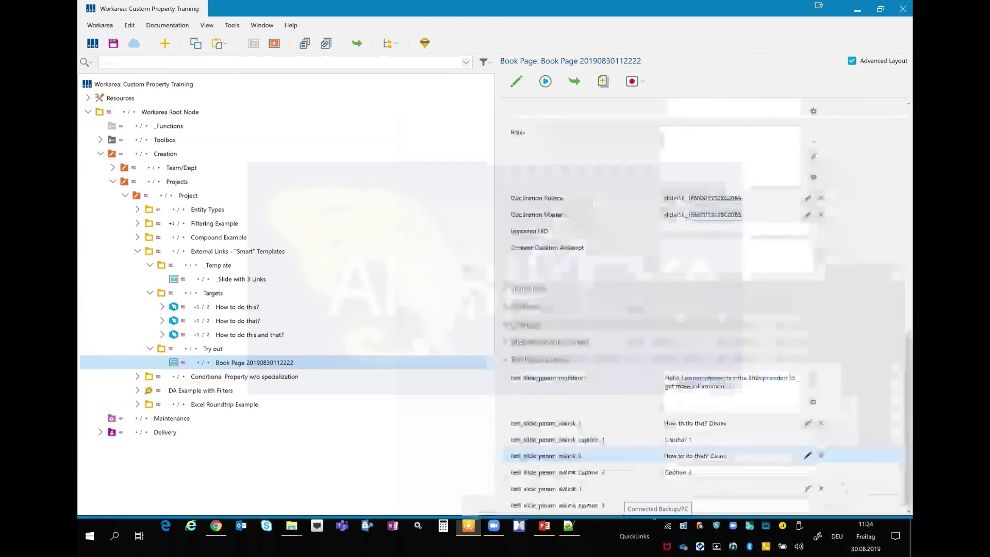
left_click(810, 492)
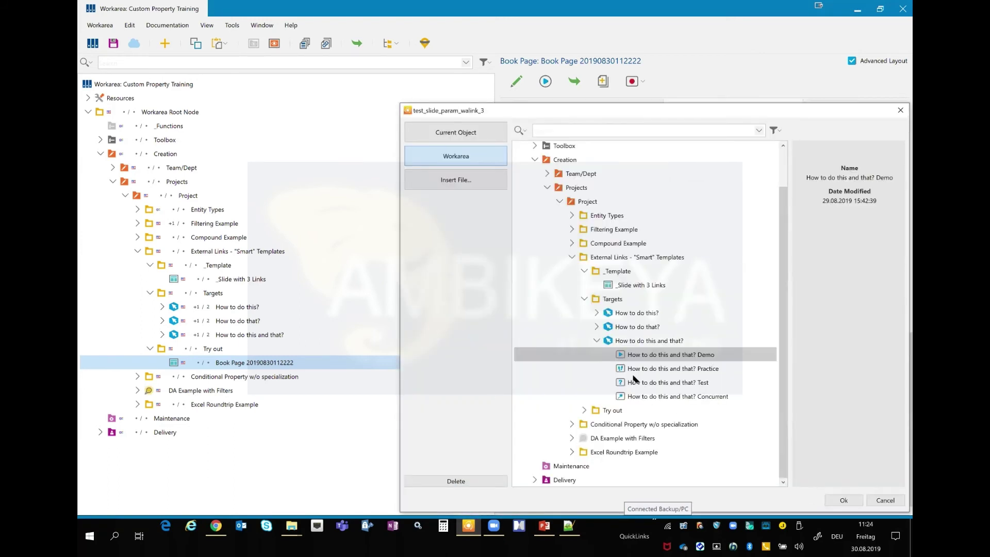
left_click(651, 370)
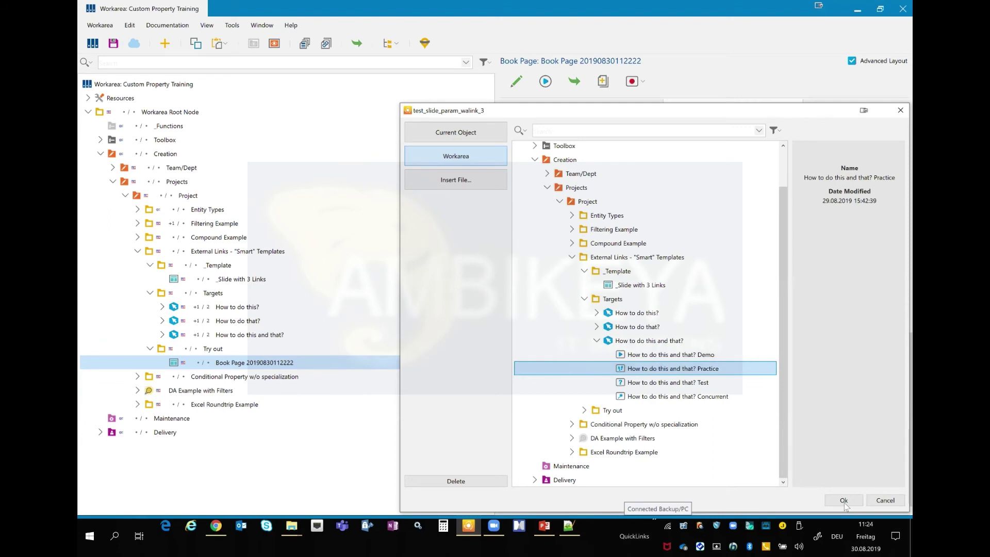
left_click(844, 500)
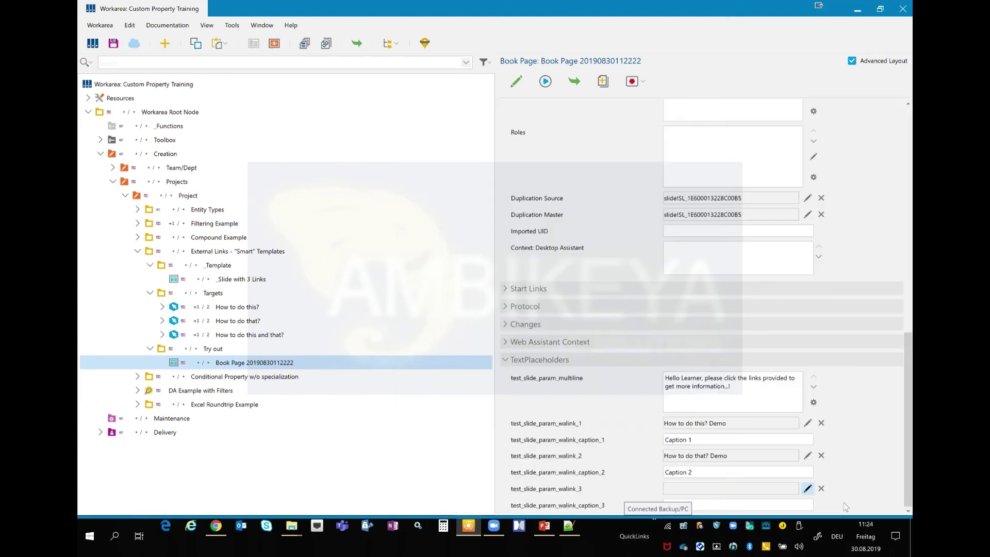
- Set link caption 1 to "How to do this?", caption 2 to "Caption 2 bla" and caption 3 to "Caption 3Blubb"
left_click(704, 440)
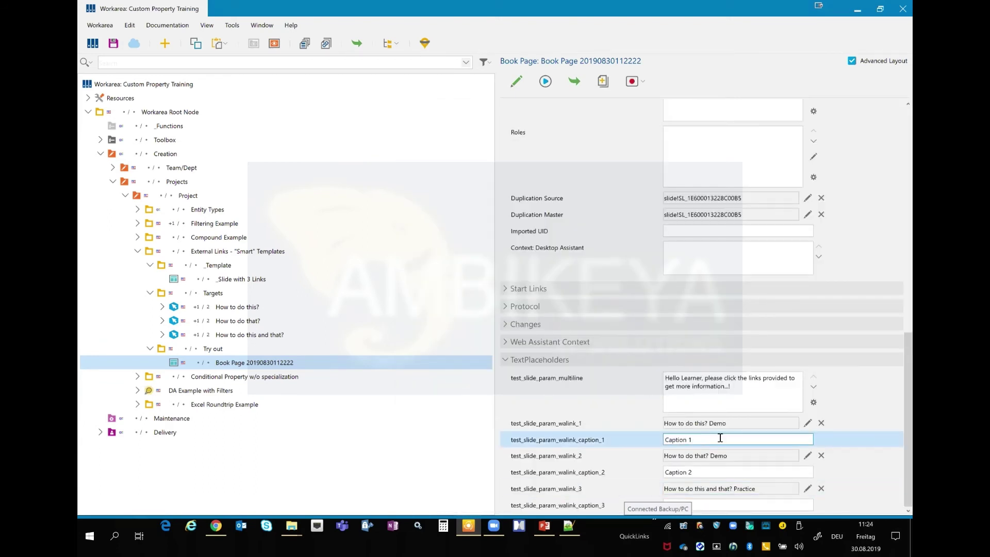
left_click_drag(705, 440, 620, 442)
type("How to do this?")
left_click(707, 471)
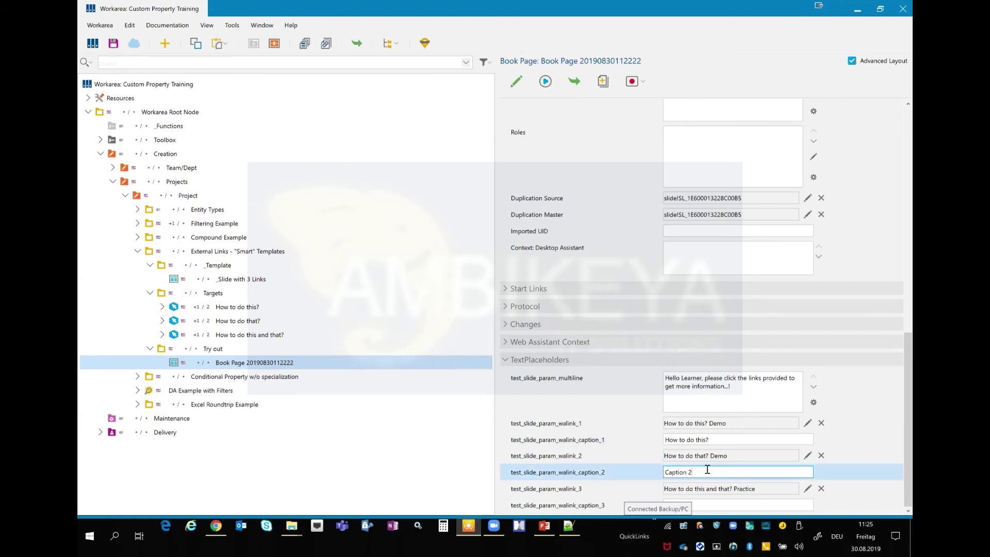
type("bla")
left_click(709, 507)
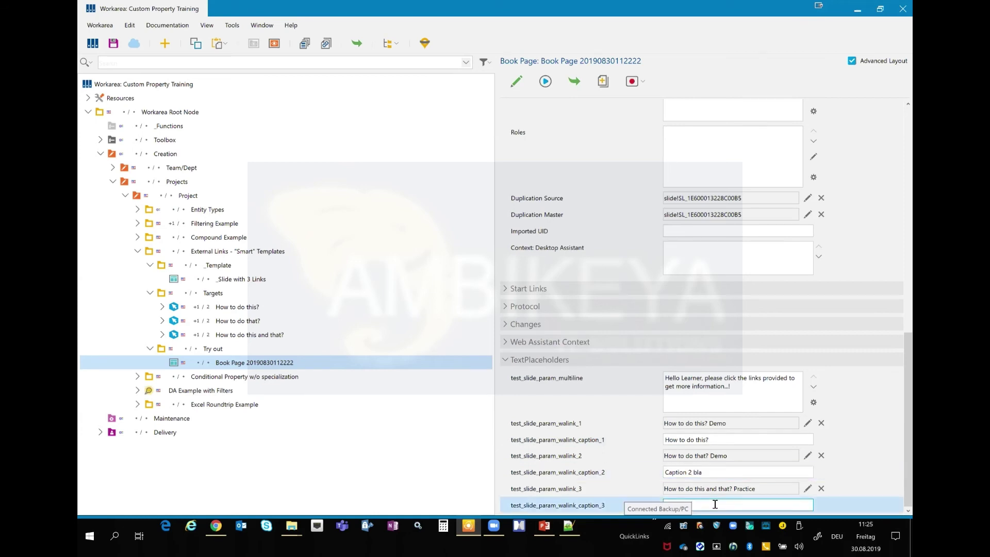
type("Blubb")
left_click(305, 365)
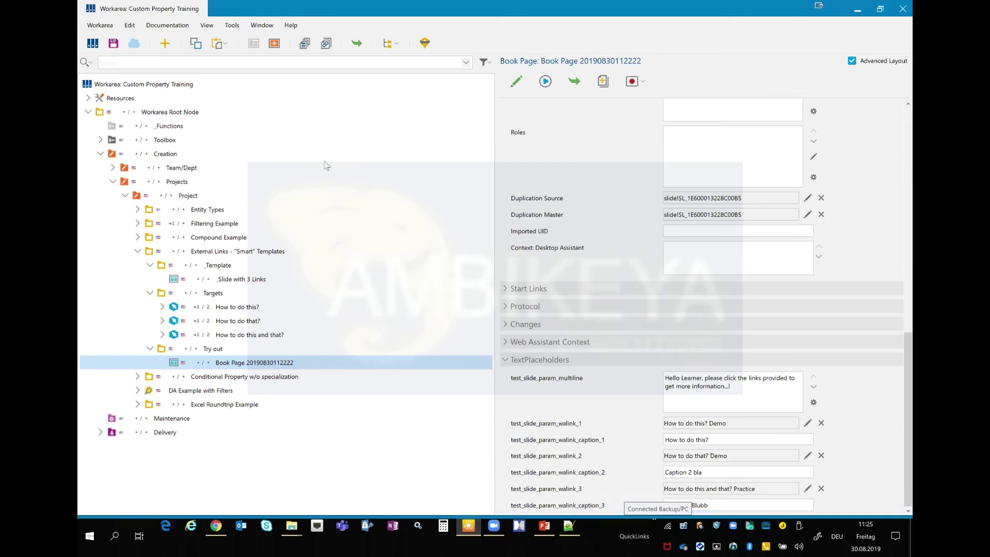
- Preview the new book page and test its three links one after another, closing each opened demo
left_click(545, 82)
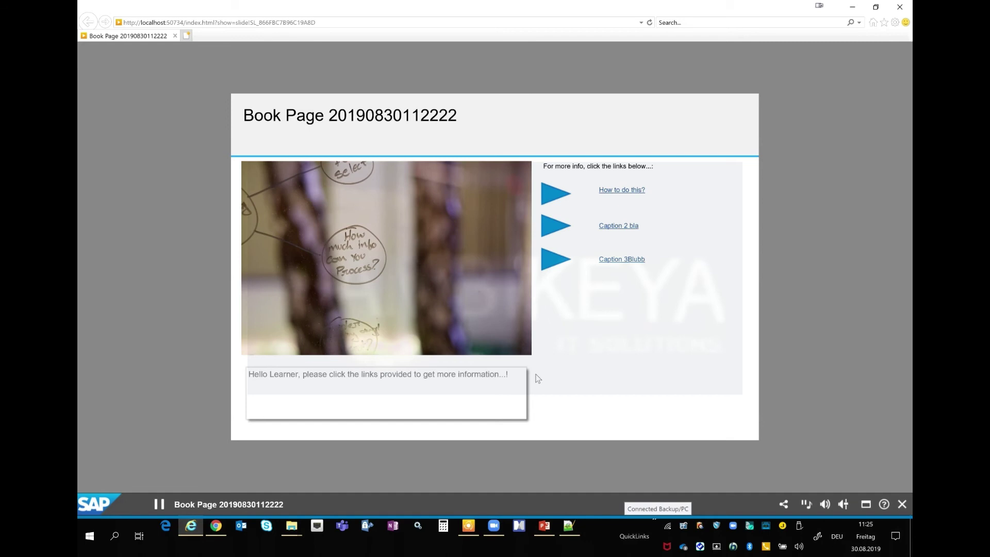
left_click(616, 194)
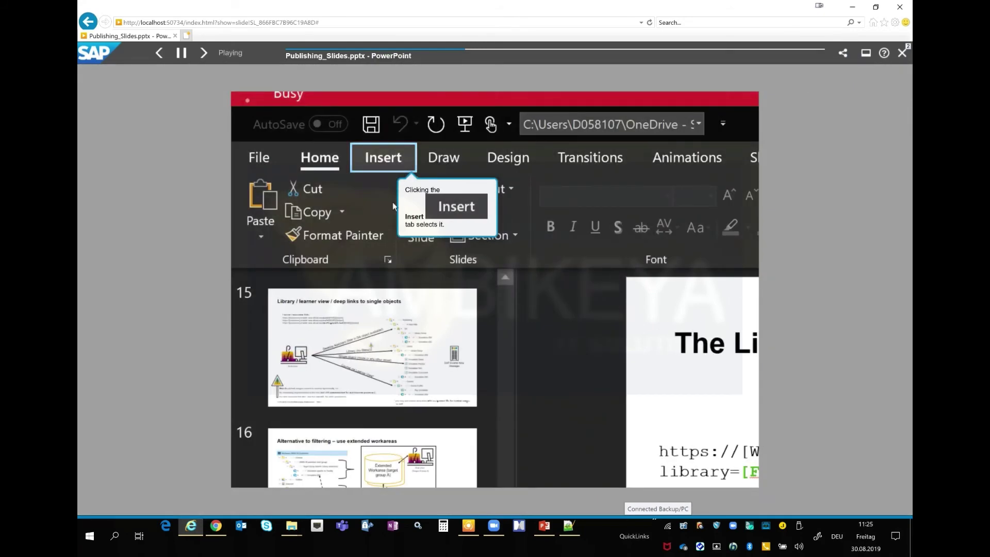
left_click(902, 53)
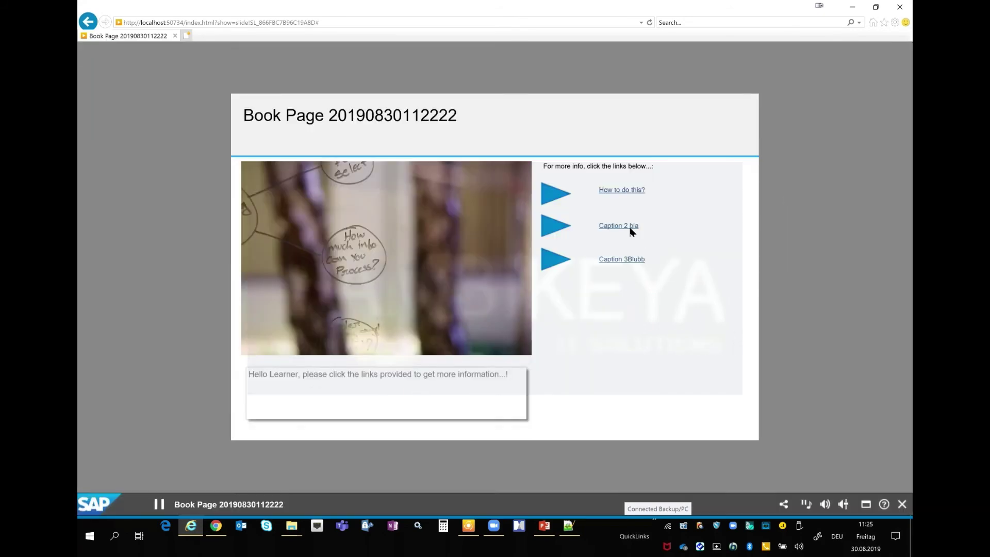
left_click(629, 230)
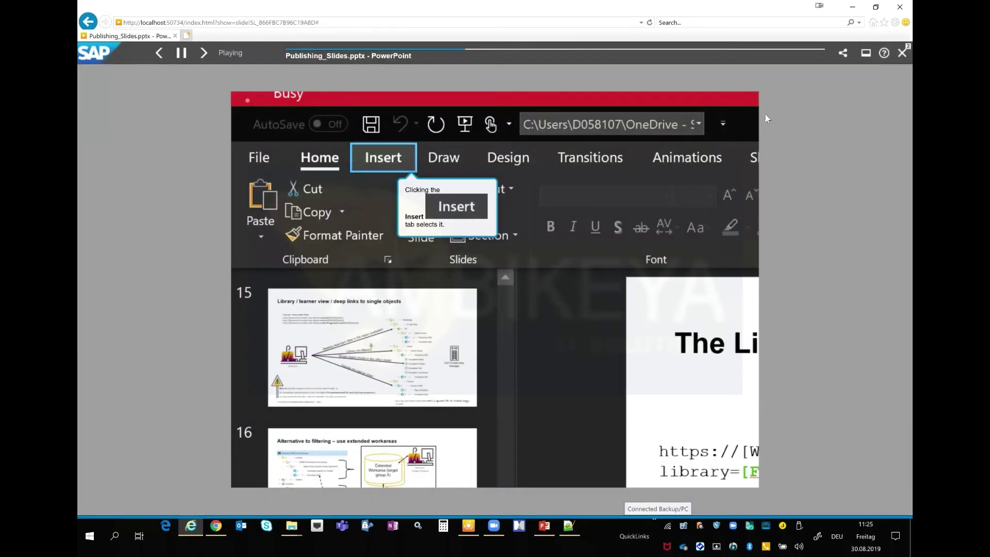
left_click(902, 53)
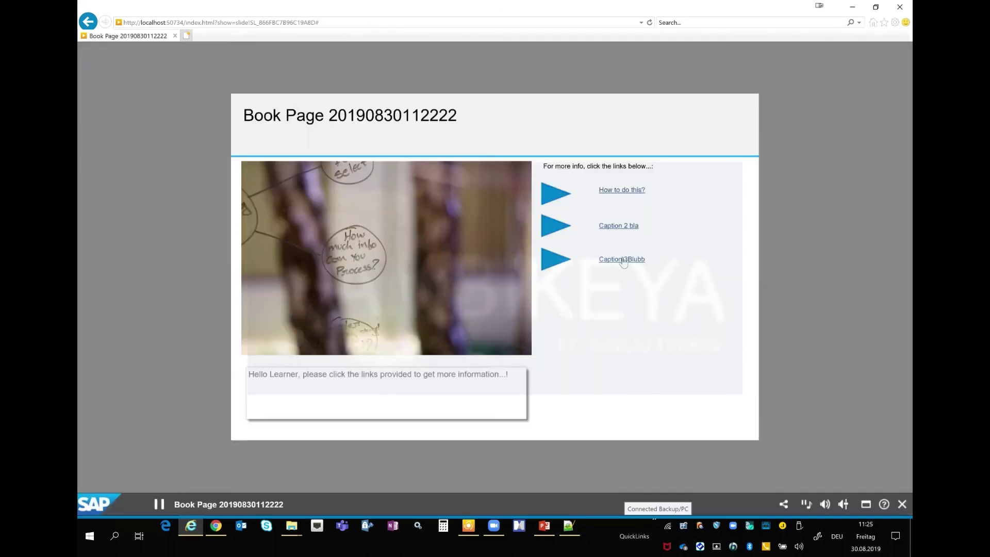
left_click(624, 260)
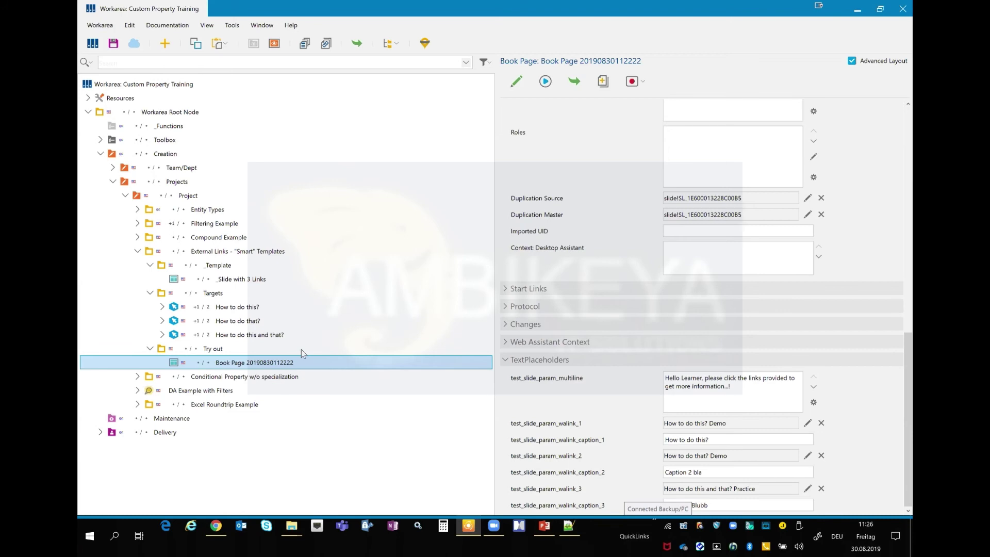
- Open the new book page for editing and show the HTML source of the text box under the image in an enlarged editor
double_click(246, 363)
double_click(246, 363)
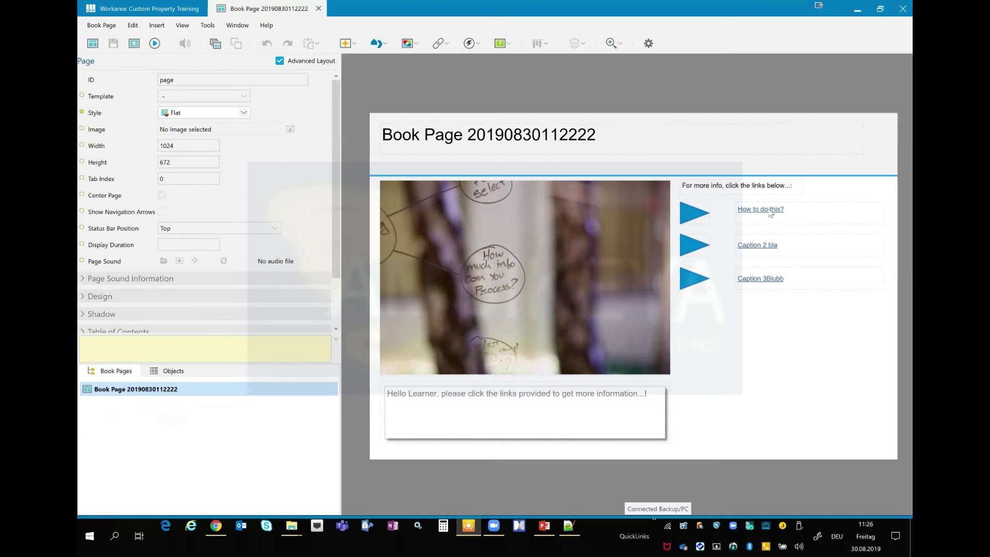
right_click(618, 398)
left_click(561, 421)
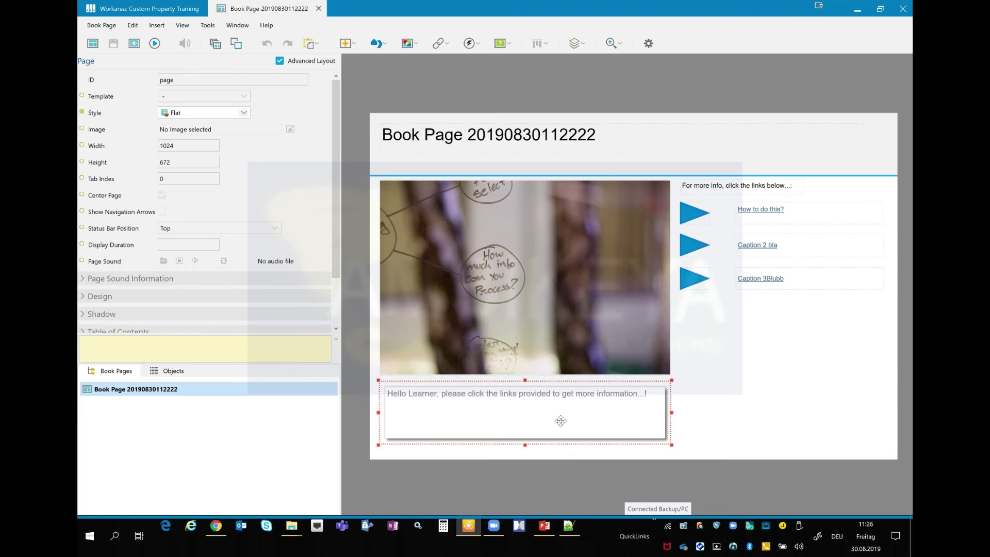
left_click(561, 421)
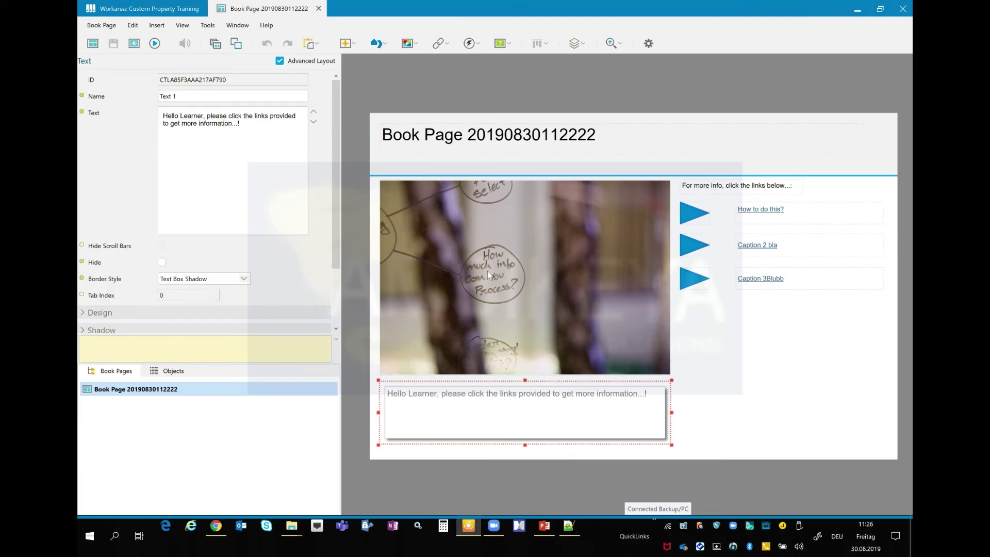
left_click(394, 264)
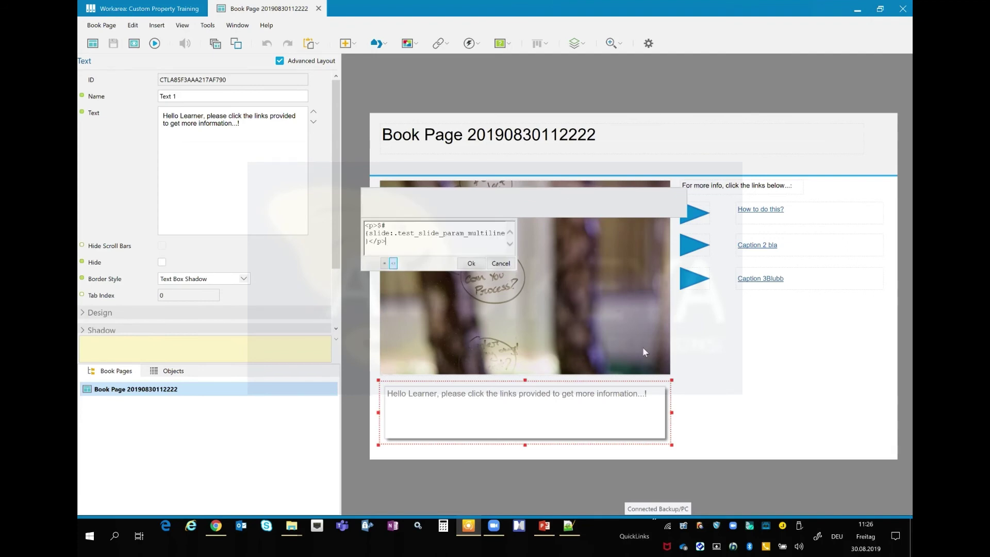
left_click_drag(517, 269, 626, 321)
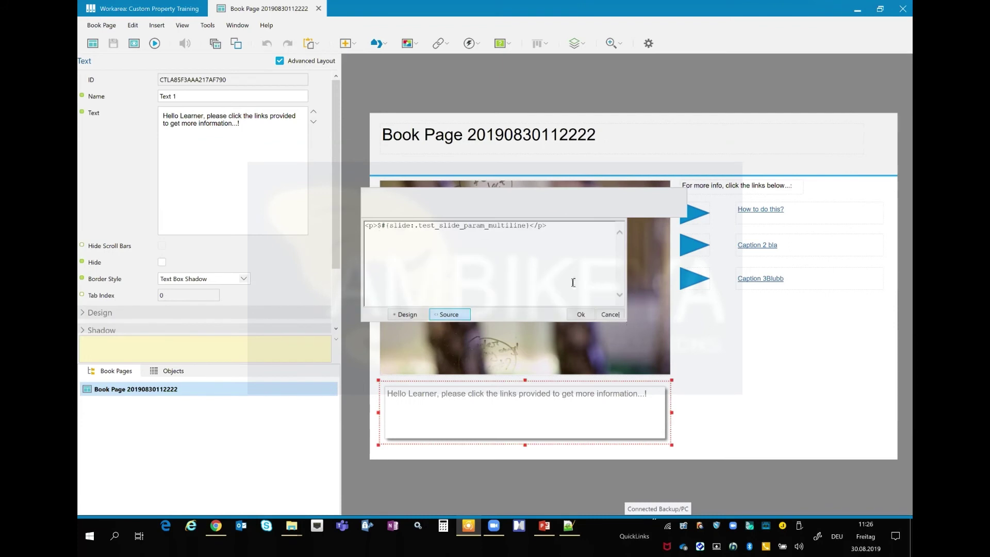
- Highlight the parts of the placeholder in the HTML source in turn, ending with the property name test_slide_param_multiline
left_click(378, 226)
key("shift+Left")
key("shift+Left")
key("shift+Left")
left_click(377, 225)
key("shift+Right")
key("shift+Right")
key("Right")
key("shift+Right")
key("shift+Right")
key("shift+Right")
key("shift+Right")
key("shift+Right")
key("shift+Right")
key("Right")
key("Right")
key("shift+Right")
key("shift+Right")
key("shift+Right")
key("shift+Right")
key("shift+Right")
key("shift+Right")
key("shift+Right")
key("shift+Right")
key("shift+Right")
key("shift+Right")
key("shift+Right")
key("shift+Right")
key("shift+Right")
key("shift+Right")
key("shift+Right")
key("shift+Right")
key("shift+Right")
key("shift+Right")
key("shift+Right")
key("shift+Right")
key("shift+Right")
key("shift+Right")
key("shift+Right")
key("shift+Right")
key("shift+Right")
key("shift+Right")
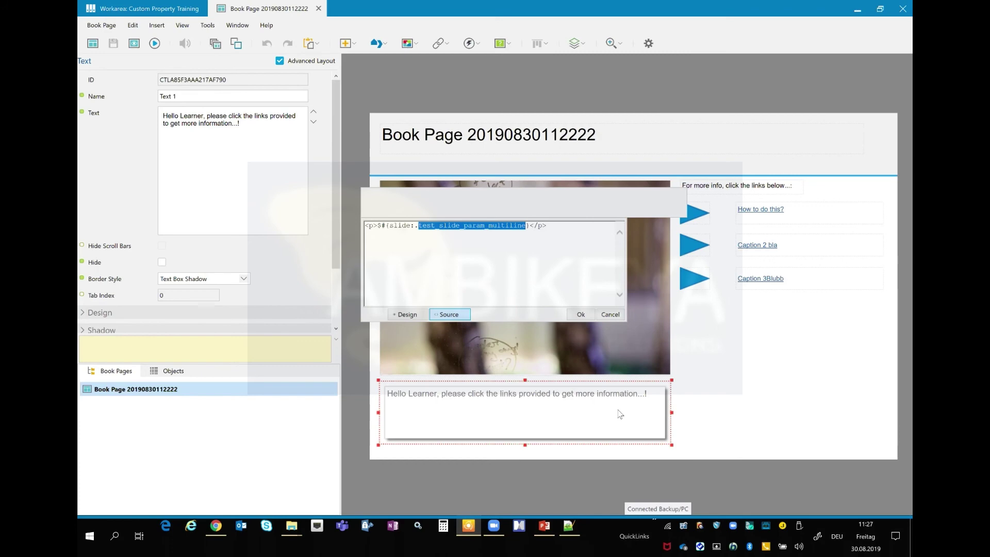
- Compare the placeholder's property name with the test_slide_param_multiline definition in slide.xml in Notepad++, and return to the book page editor
left_click(568, 526)
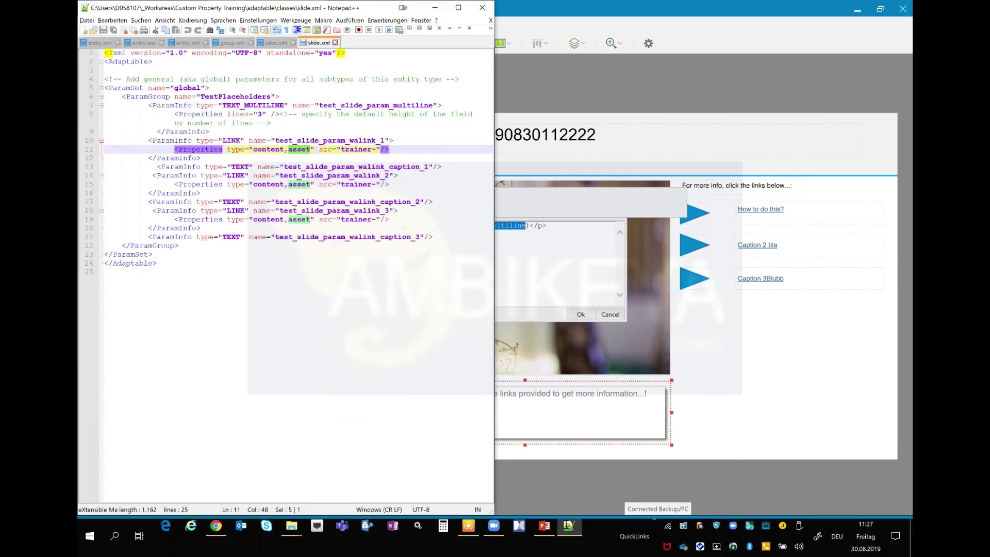
left_click(410, 107)
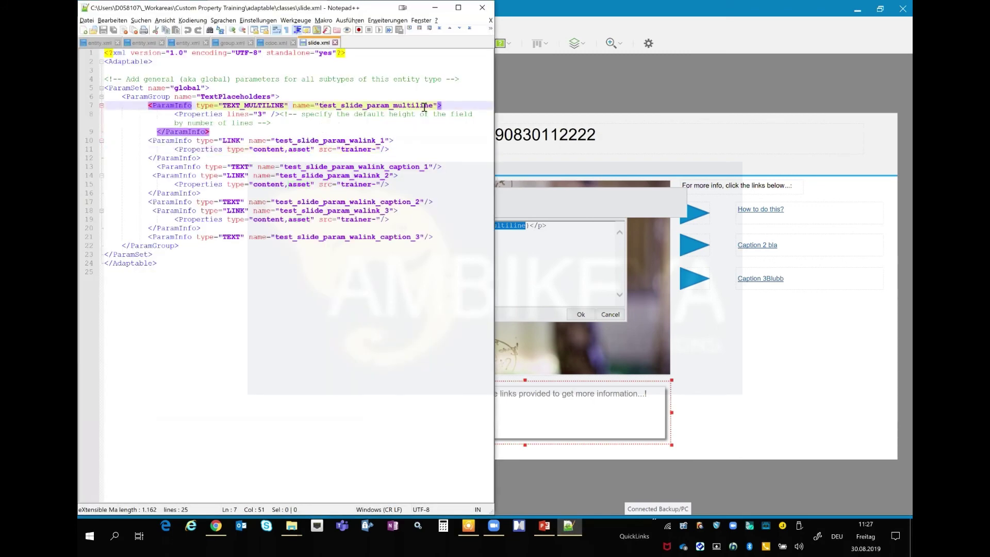
double_click(432, 105)
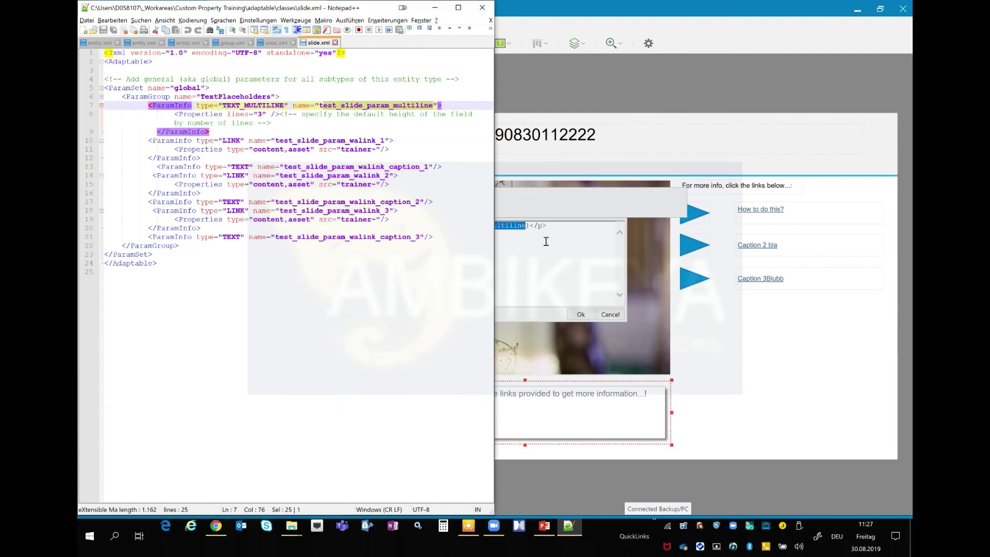
left_click(556, 415)
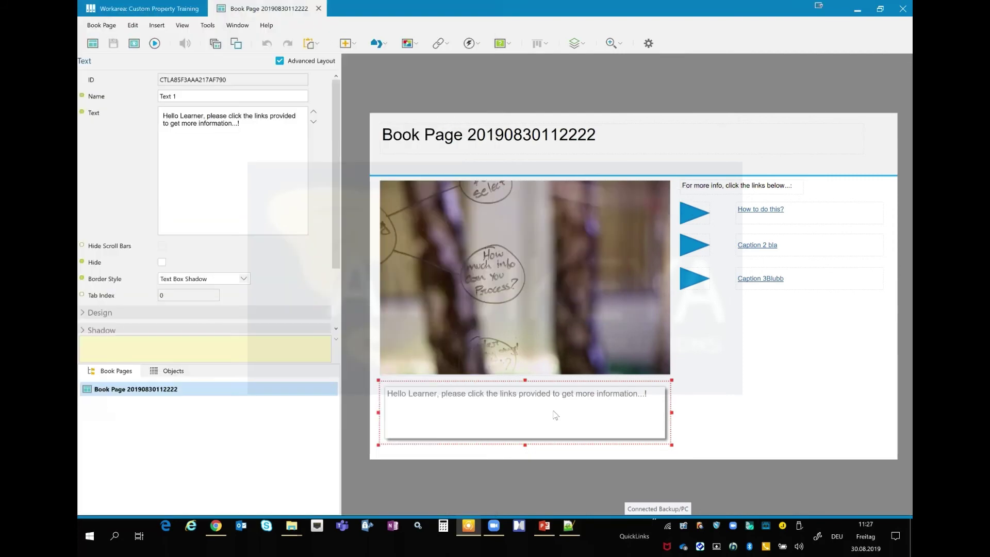
- Show the HTML source of the first link caption text on the book page
left_click(827, 214)
left_click(233, 172)
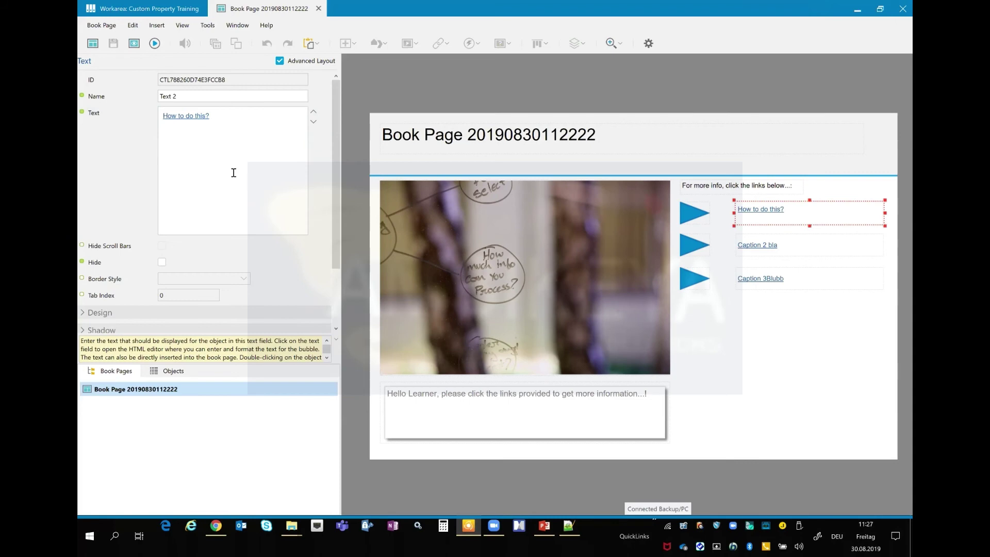
left_click(244, 252)
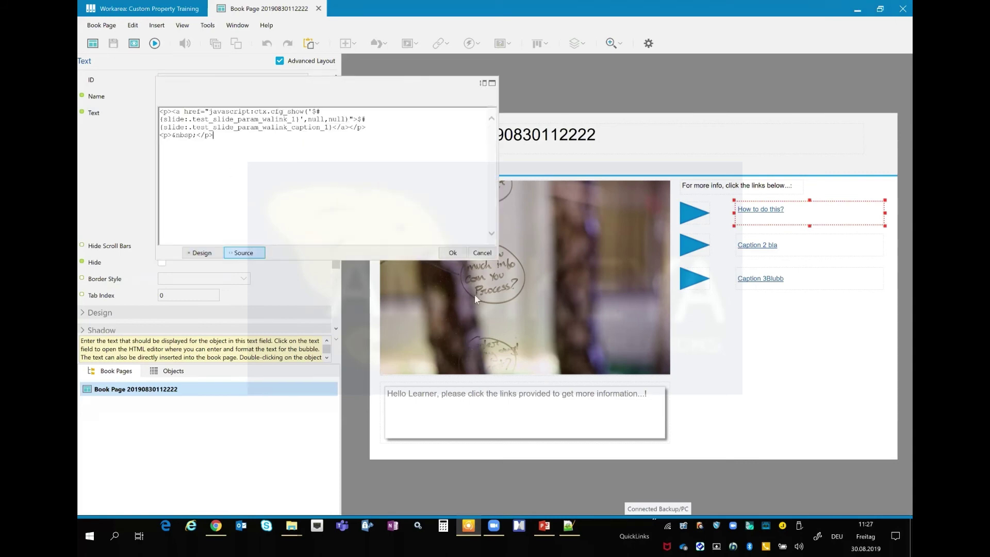
- Highlight the javascript:ctx.cfg_show function call and its opening parenthesis in the first link caption's HTML source
left_click(180, 112)
key("shift+Left")
key("shift+Left")
key("Right")
key("Right")
key("shift+Right")
key("shift+Right")
key("shift+Right")
key("shift+Right")
key("Right")
key("Right")
key("Right")
key("shift+Right")
key("shift+Right")
key("shift+Right")
key("shift+Right")
key("shift+Right")
key("shift+Right")
key("shift+Right")
key("shift+Right")
key("shift+Right")
key("shift+Right")
key("shift+Right")
key("shift+Right")
key("shift+Right")
key("shift+Right")
key("shift+Right")
key("shift+Right")
key("shift+Right")
key("shift+Right")
key("shift+Right")
key("shift+Right")
key("shift+Right")
key("shift+Right")
key("shift+Right")
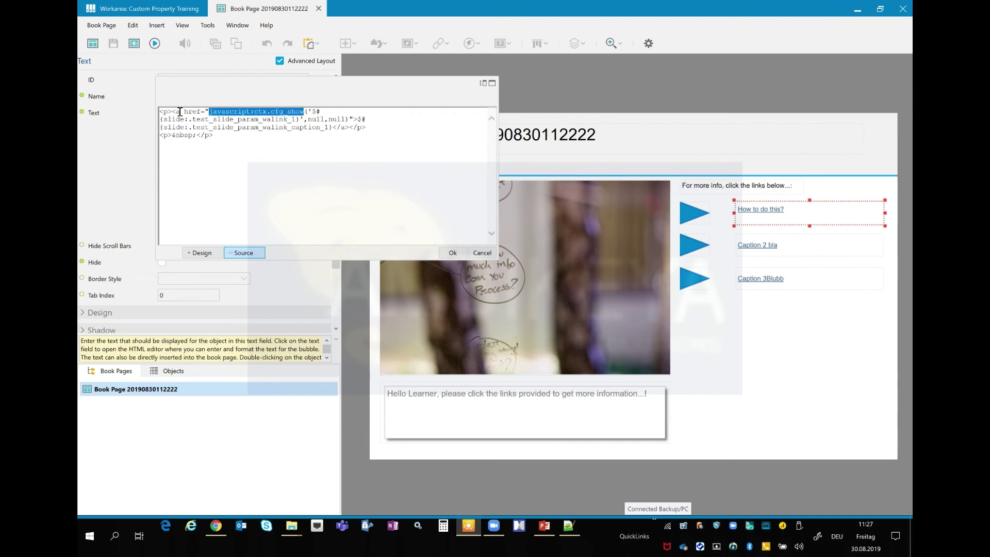
key("Right")
key("shift+Right")
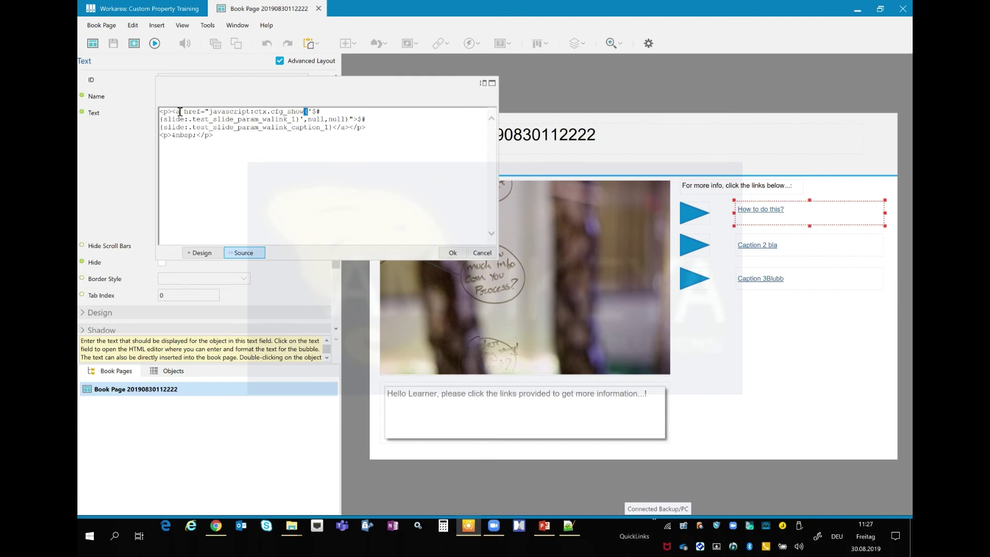
- Highlight the link placeholder with the property name test_slide_param_walink_1 inside the function call
key("Right")
key("shift+Right")
key("shift+Right")
key("shift+Right")
key("shift+Right")
key("shift+Right")
key("shift+Right")
key("shift+Right")
key("shift+Right")
key("shift+Right")
key("shift+Right")
key("shift+Right")
key("shift+Right")
key("shift+Right")
key("shift+Right")
key("shift+Right")
key("shift+Right")
key("shift+Right")
key("shift+Right")
key("shift+Right")
key("shift+Right")
key("shift+Right")
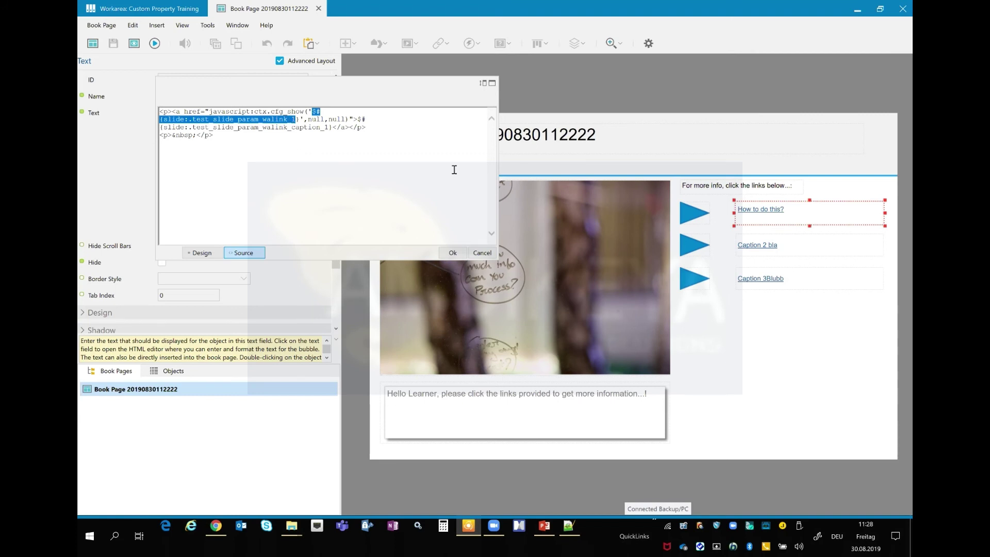
- Highlight the caption placeholder with test_slide_param_walink_caption_1 in the HTML source, and close the text editor without changes
left_click(359, 119)
key("shift+Left")
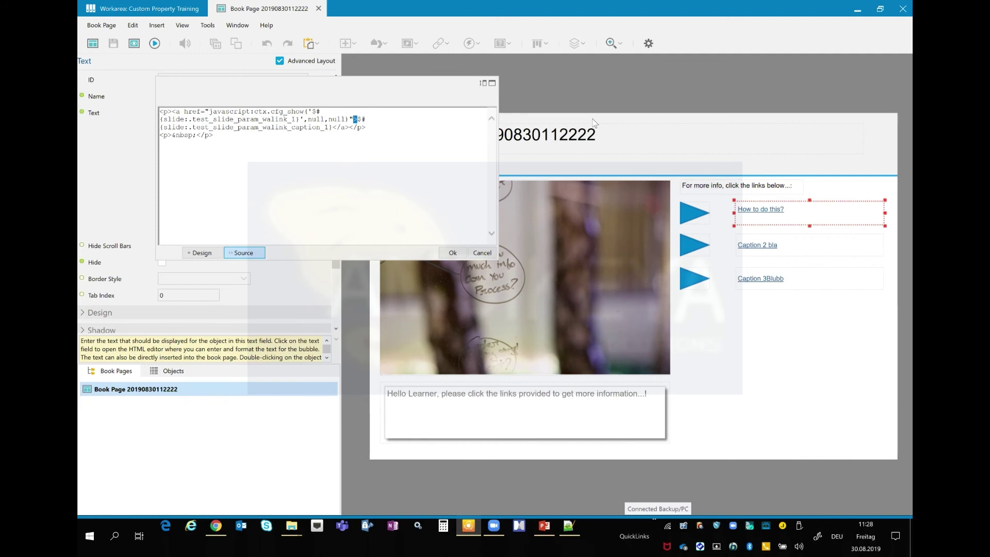
key("Right")
key("shift+Right")
key("shift+Right")
key("shift+Right")
key("shift+Right")
key("shift+Right")
key("shift+Right")
key("shift+Right")
key("shift+Right")
key("shift+Right")
key("shift+Right")
key("shift+Right")
key("shift+Right")
key("shift+Right")
key("shift+Right")
key("shift+Right")
key("shift+Right")
key("shift+Right")
key("shift+Right")
key("shift+Right")
key("shift+Right")
key("shift+Right")
key("shift+Right")
key("shift+Right")
key("shift+Right")
key("shift+Right")
key("shift+Right")
key("shift+Right")
key("shift+Right")
key("shift+Right")
key("shift+Right")
key("shift+Right")
key("shift+Right")
key("shift+Right")
key("shift+Right")
key("shift+Right")
key("shift+Right")
key("shift+Right")
key("shift+Right")
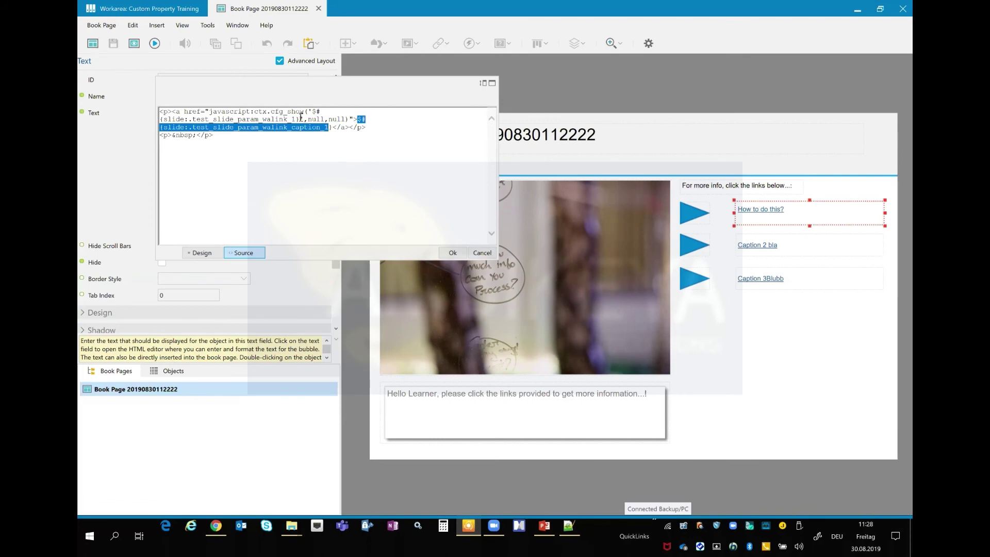
left_click(483, 253)
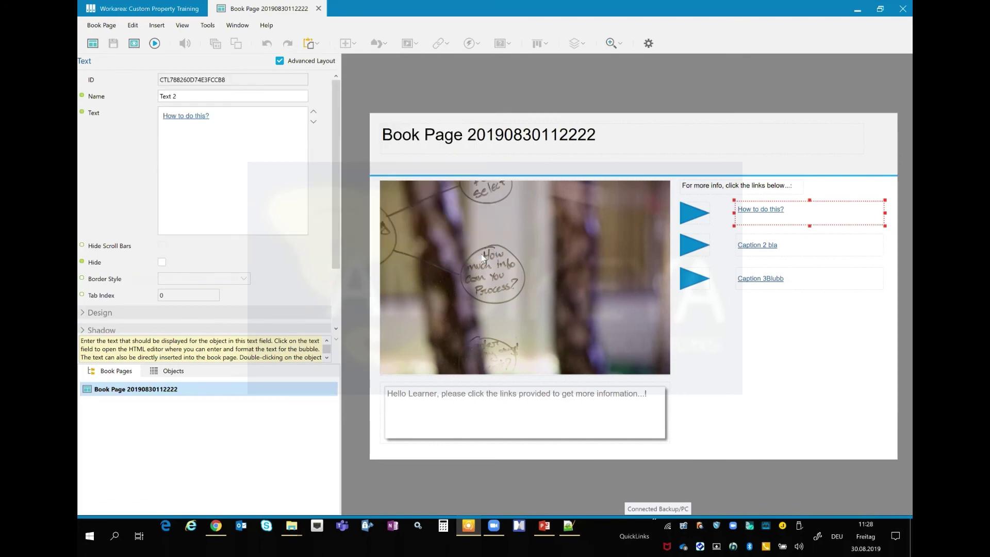
- Highlight the names test_slide_param_walink_1 and test_slide_param_walink_caption_1 in slide.xml in Notepad++, and return to the book page editor
key("alt+Tab")
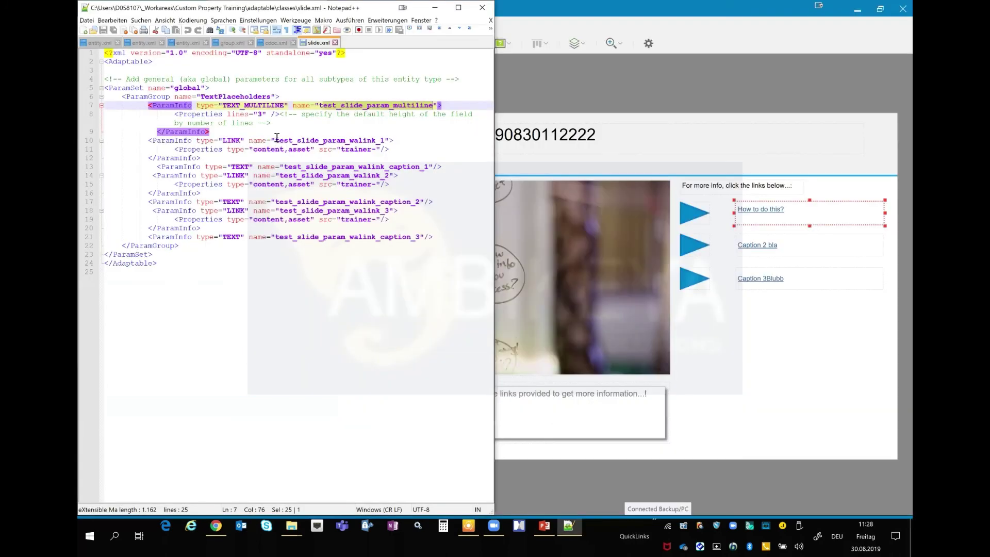
left_click_drag(276, 139, 385, 140)
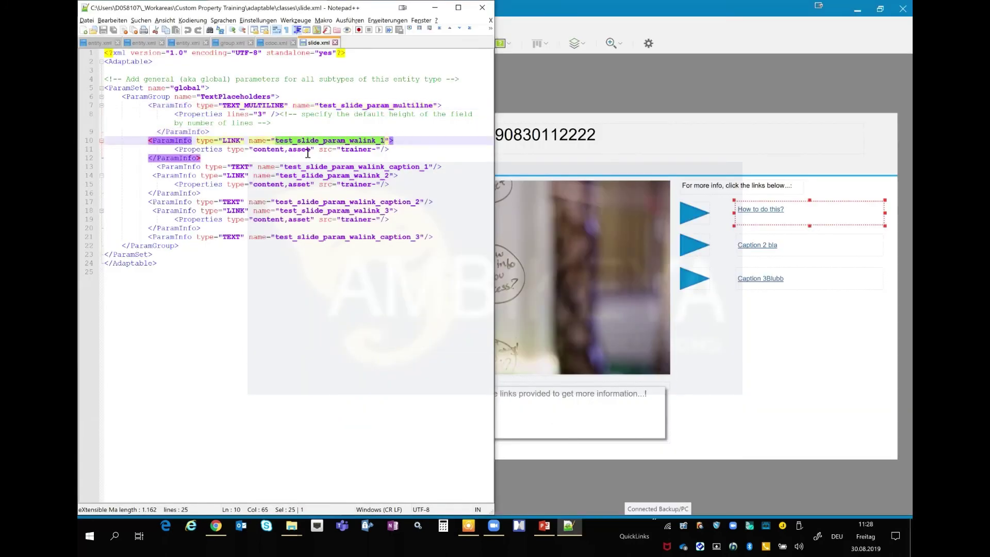
left_click(289, 166)
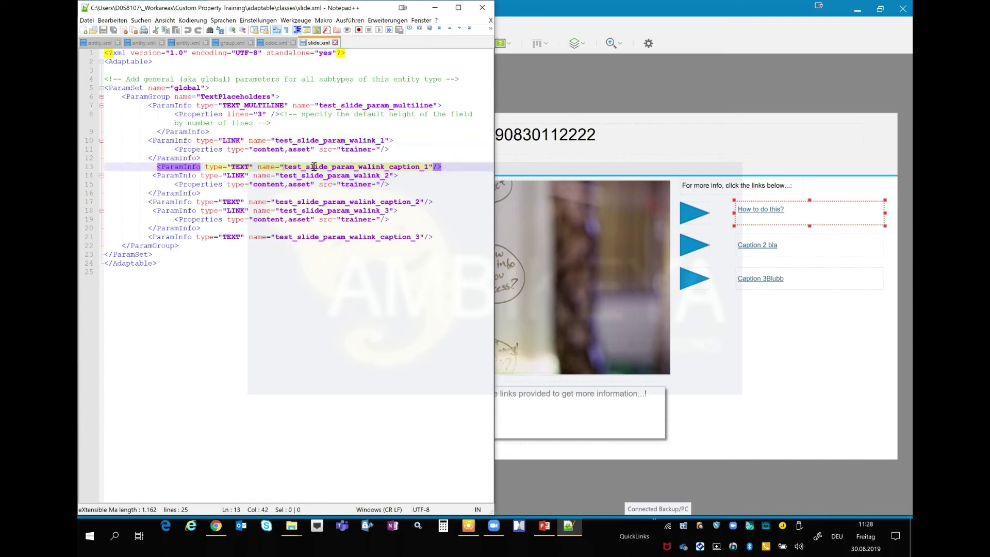
double_click(428, 168)
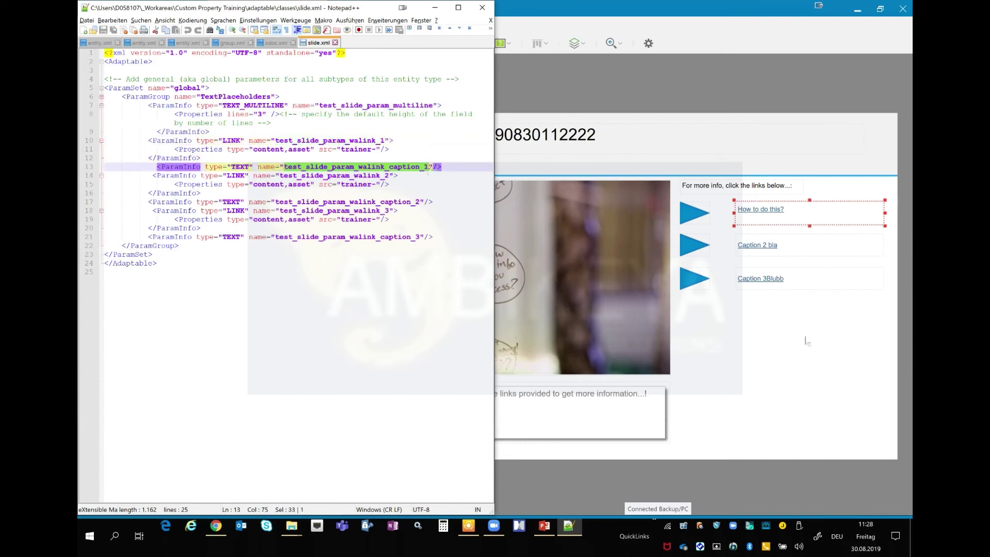
key("alt+Tab")
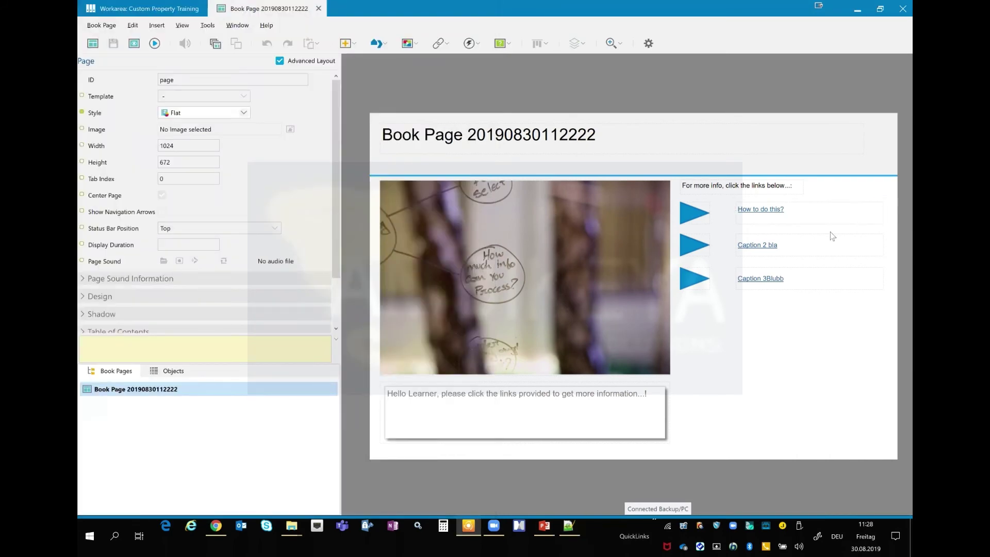
- Reopen the first link caption's HTML source, highlight its link and caption property names in turn, and close it without changes
left_click(827, 213)
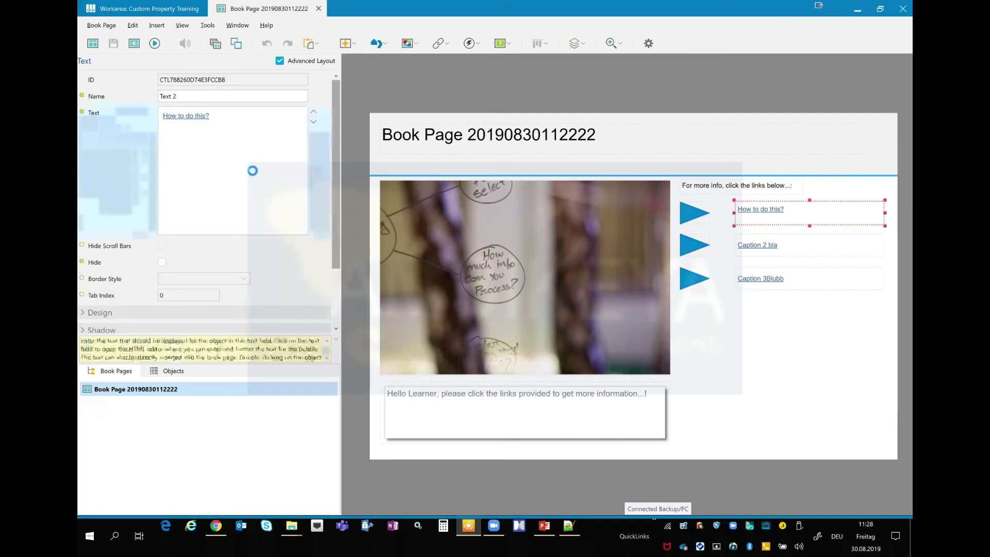
left_click(252, 173)
left_click(243, 251)
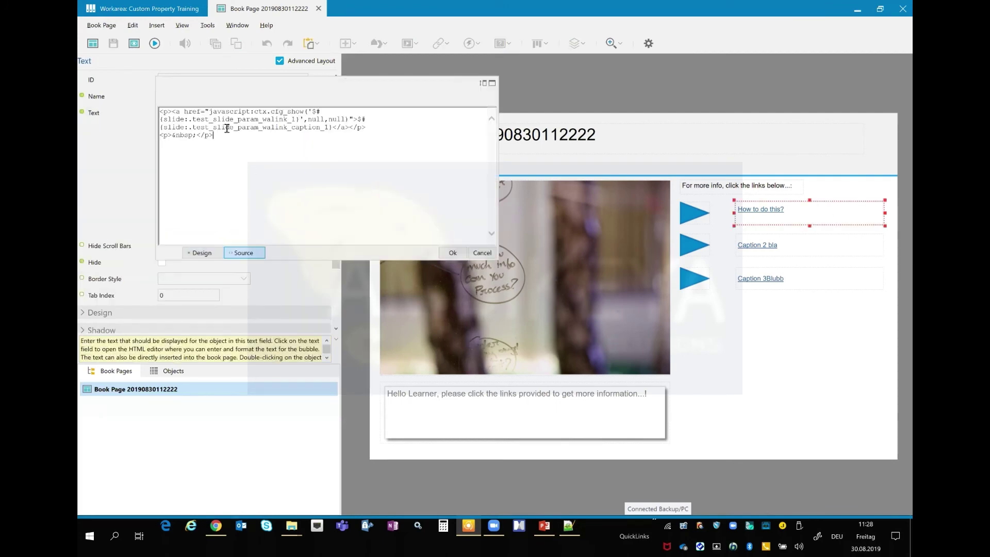
double_click(297, 120)
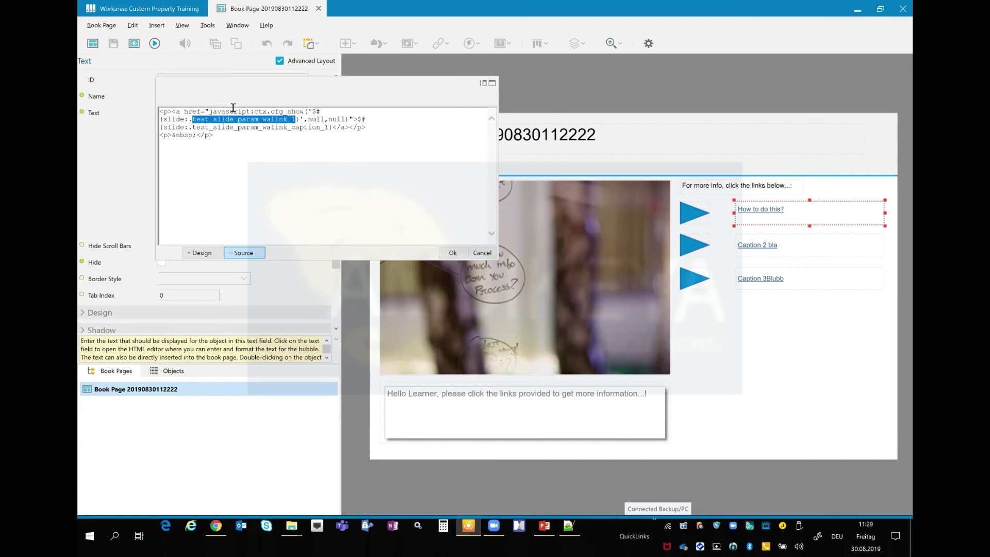
left_click(358, 119)
left_click(164, 124)
left_click(328, 127, "shift")
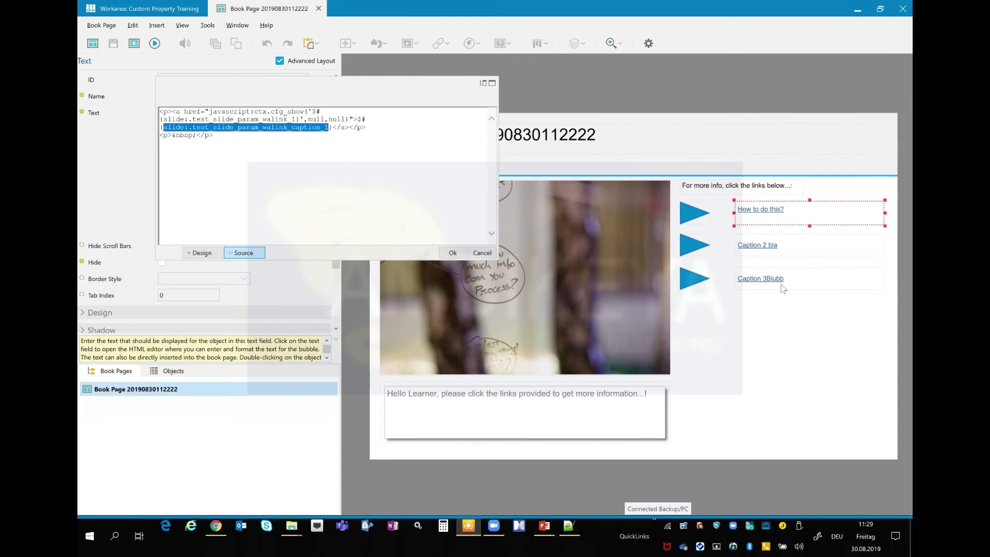
left_click(487, 254)
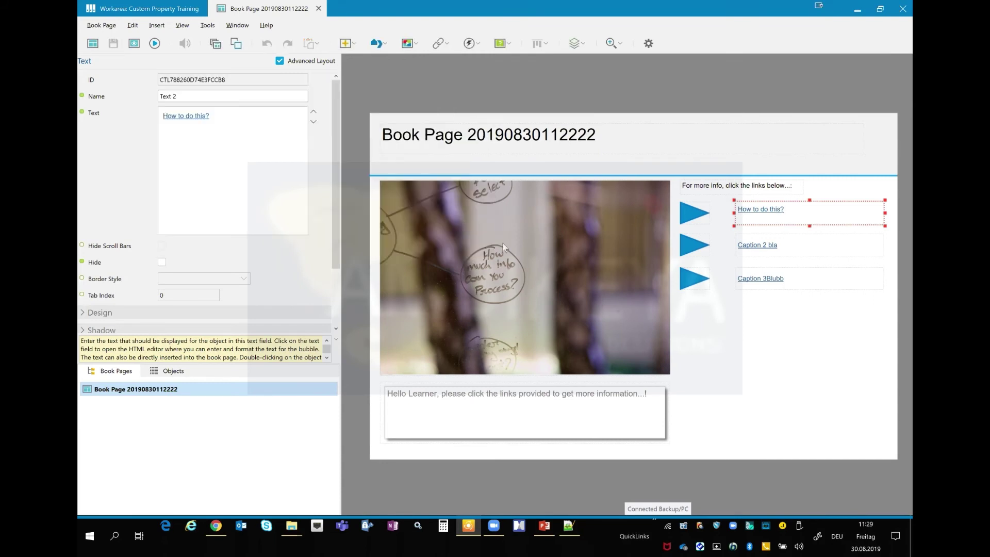
- Show slide 8 of PropertyManagement_Slides.pptx in PowerPoint, highlight [Link Property Name] in the Level 1 code, and return to the book page editor
left_click(545, 536)
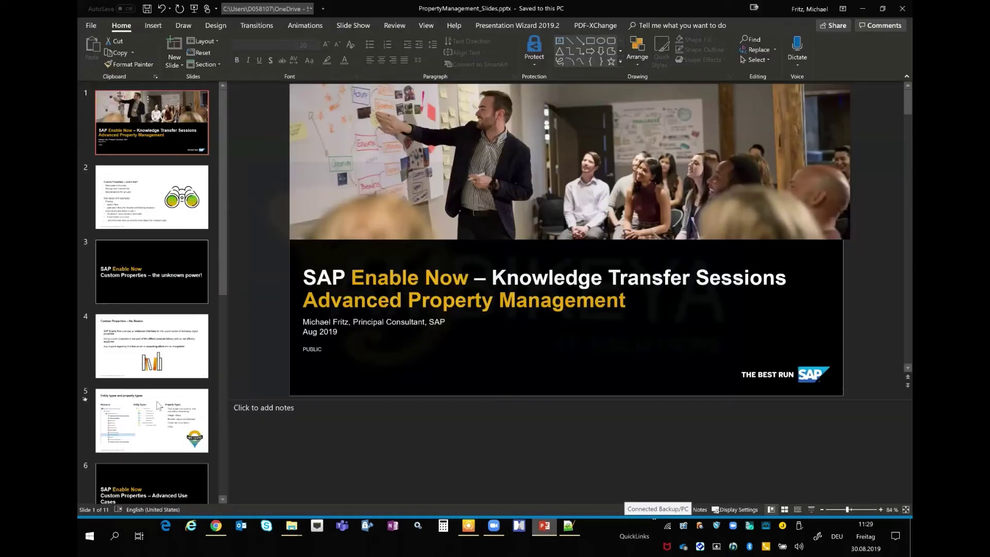
scroll(158, 406, "down", 5)
left_click(162, 337)
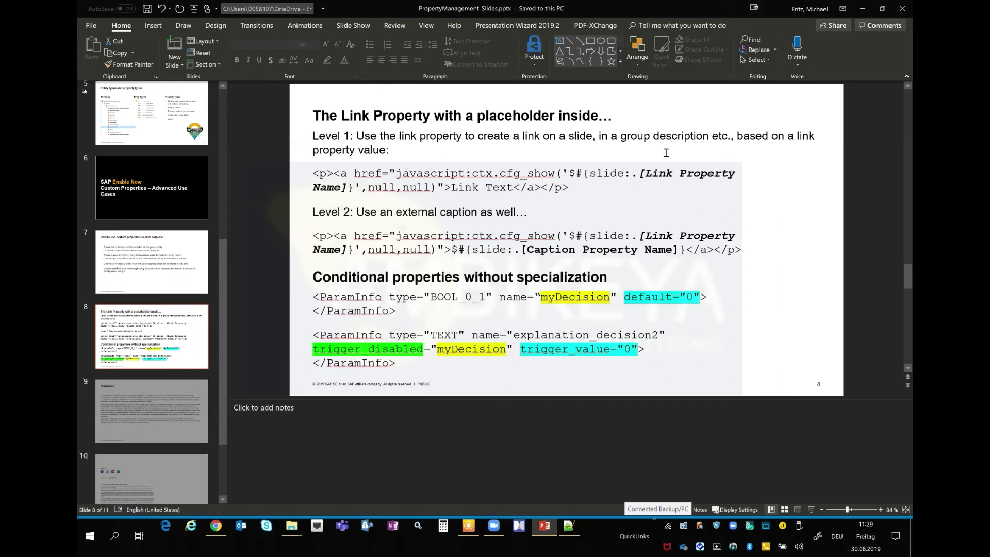
mouse_move(639, 176)
left_mouse_down()
mouse_move(356, 161)
mouse_move(346, 187)
left_mouse_up()
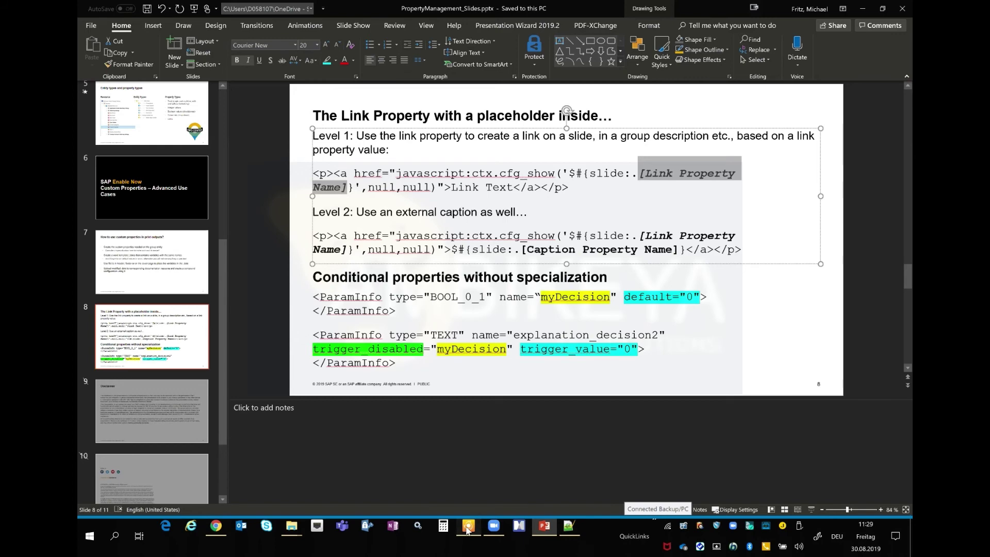
key("alt+Tab")
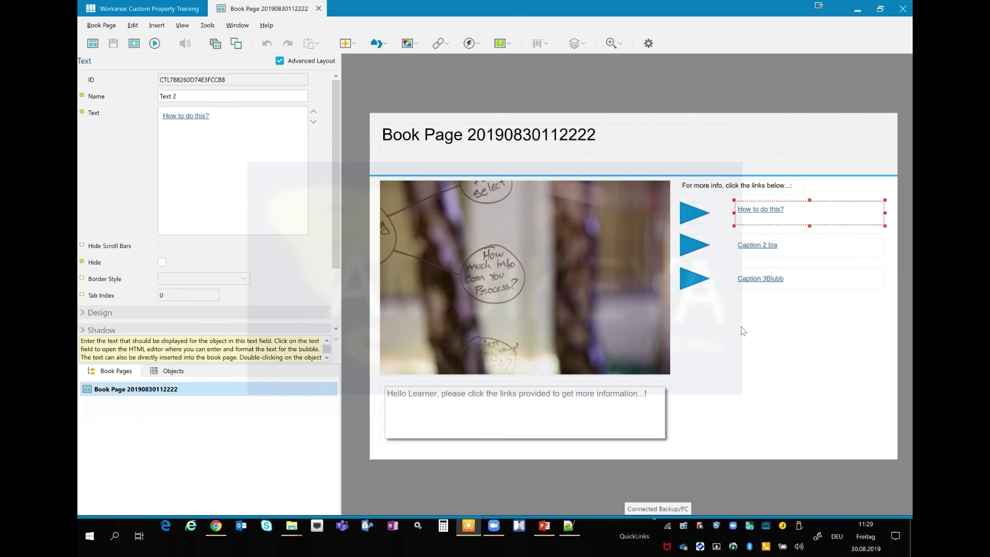
- Close the book page and examine the book reader's template options in the playback settings, leaving the settings without changes
left_click(745, 370)
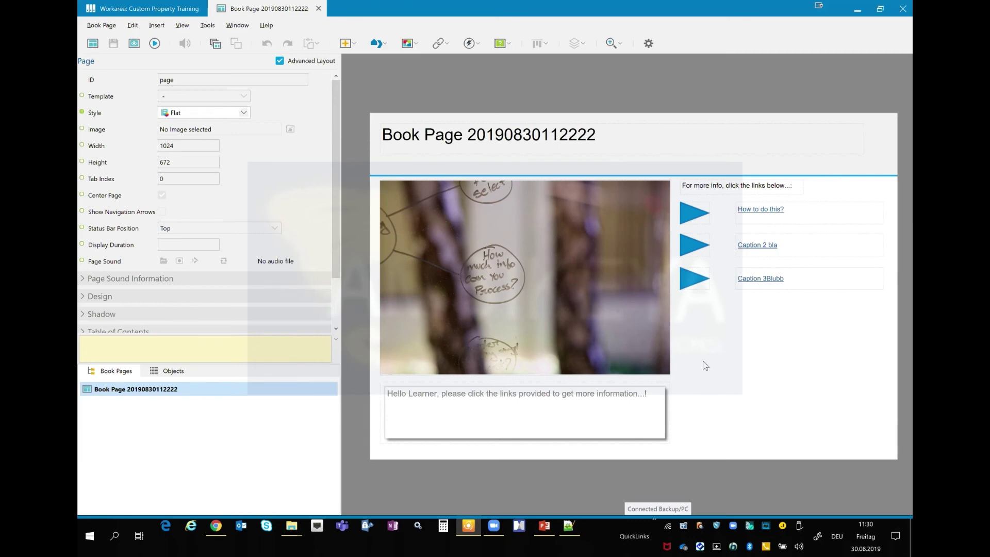
left_click(318, 8)
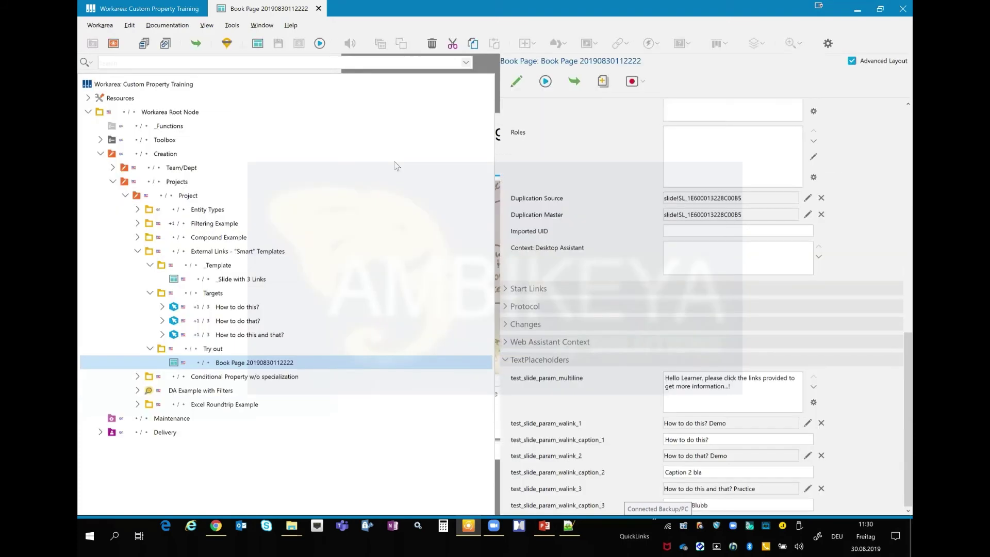
left_click(232, 25)
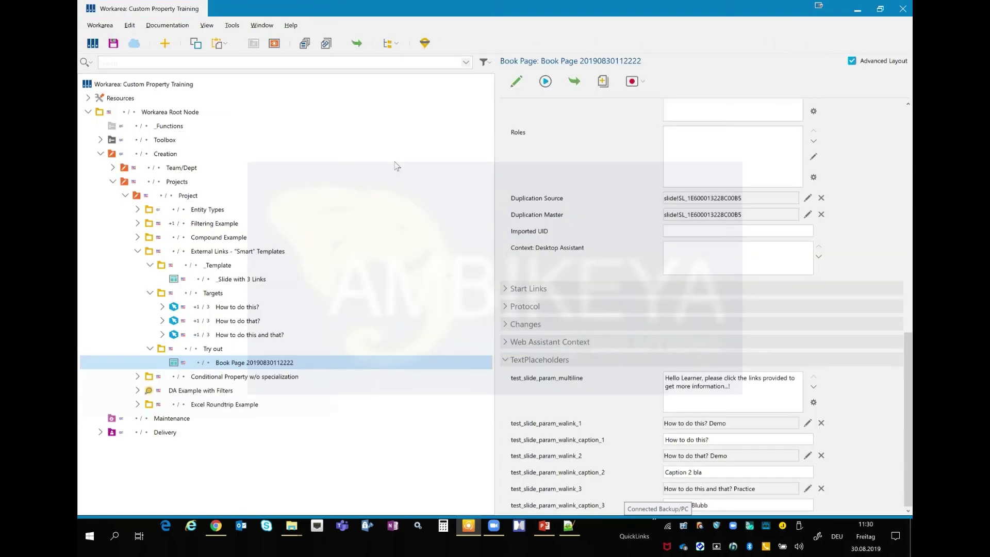
left_click(232, 25)
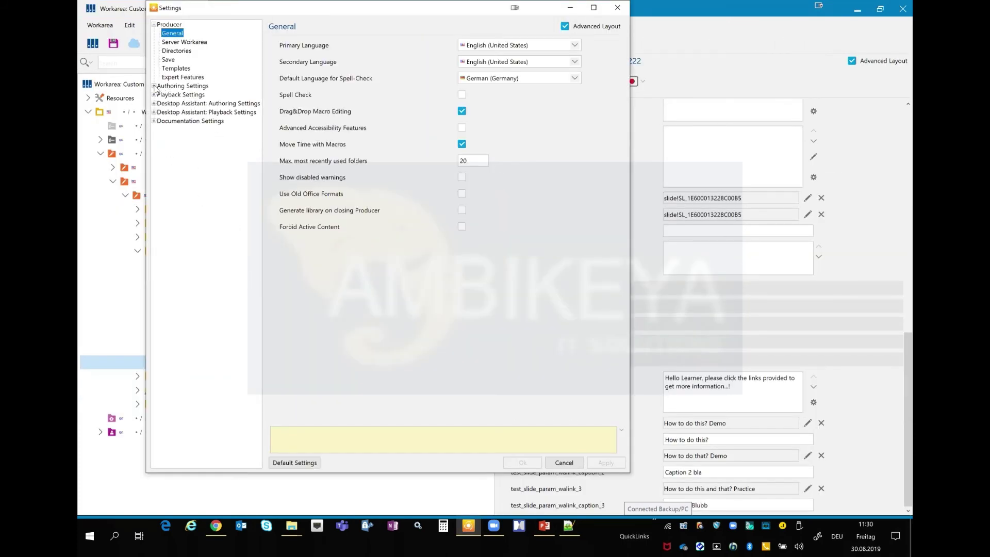
left_click(154, 86)
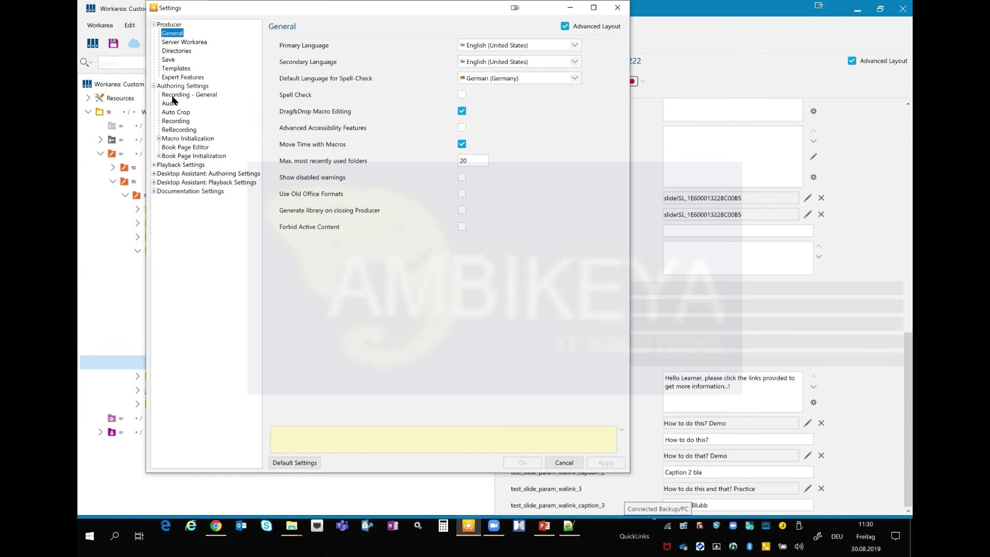
left_click(154, 165)
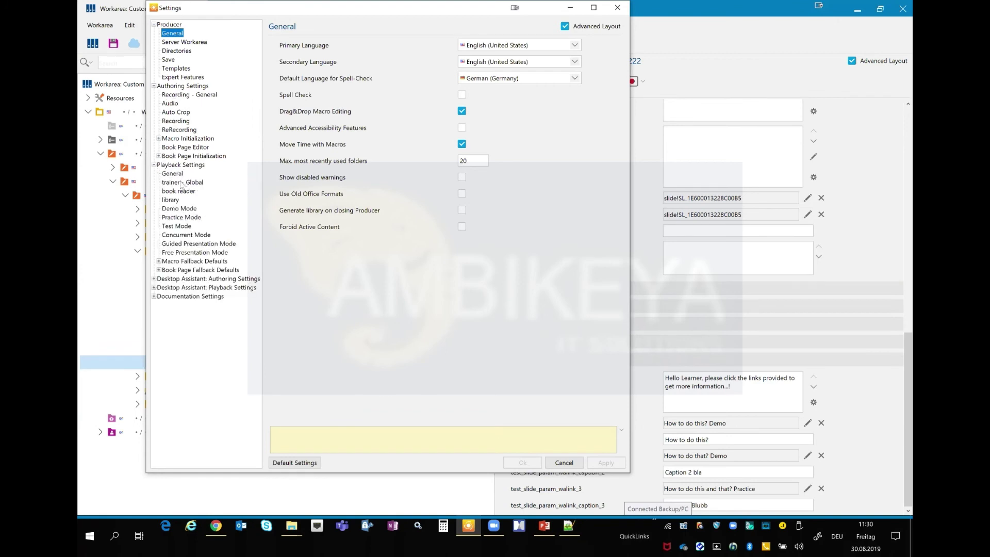
left_click(181, 183)
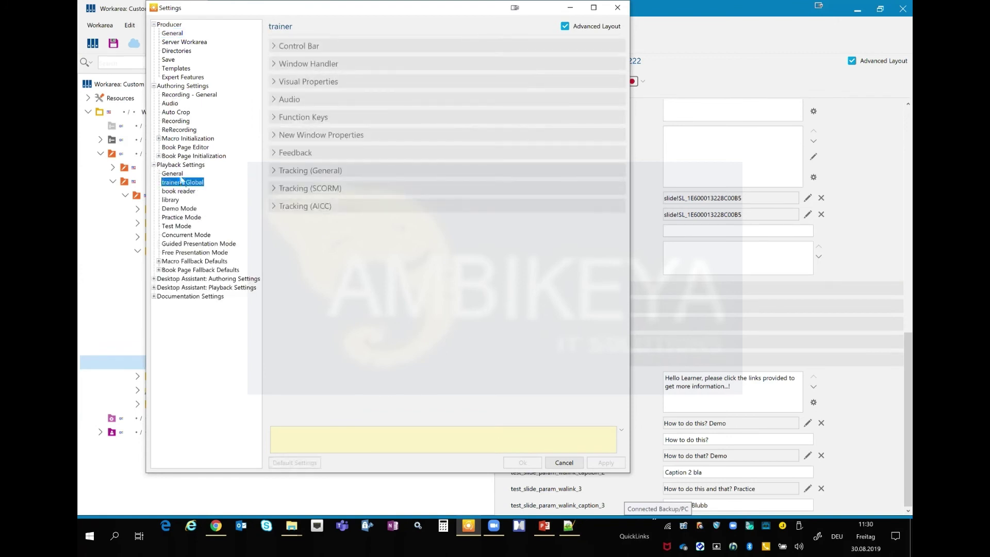
left_click(175, 174)
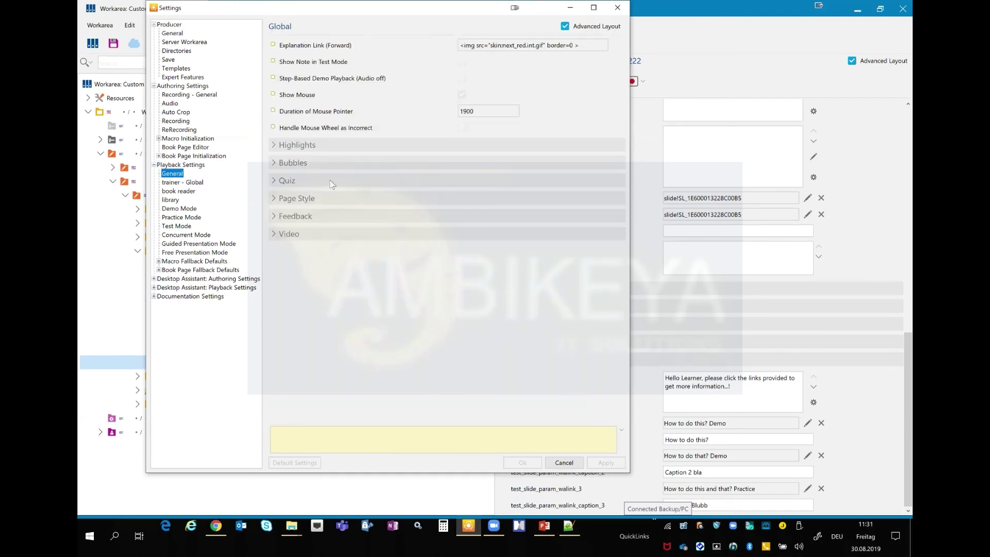
left_click(195, 193)
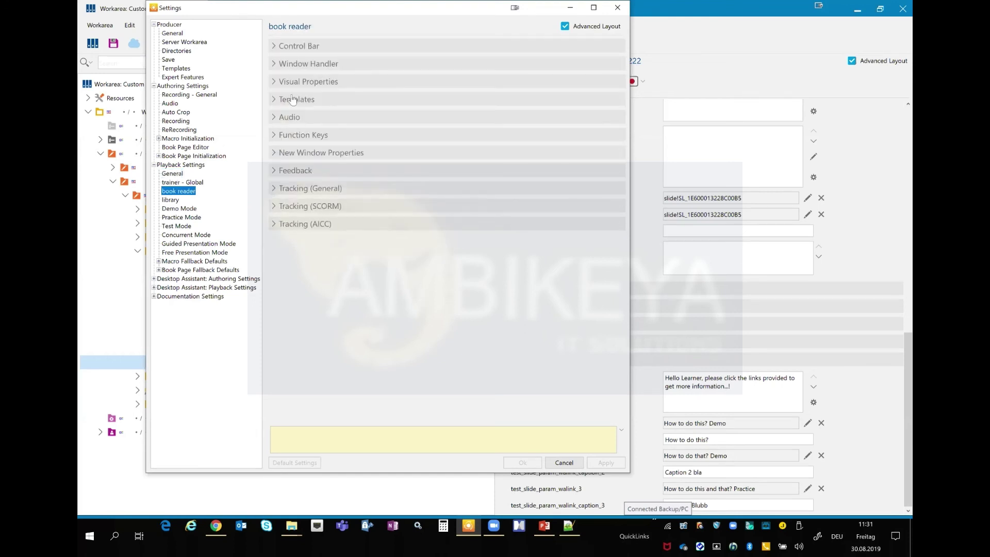
left_click(292, 99)
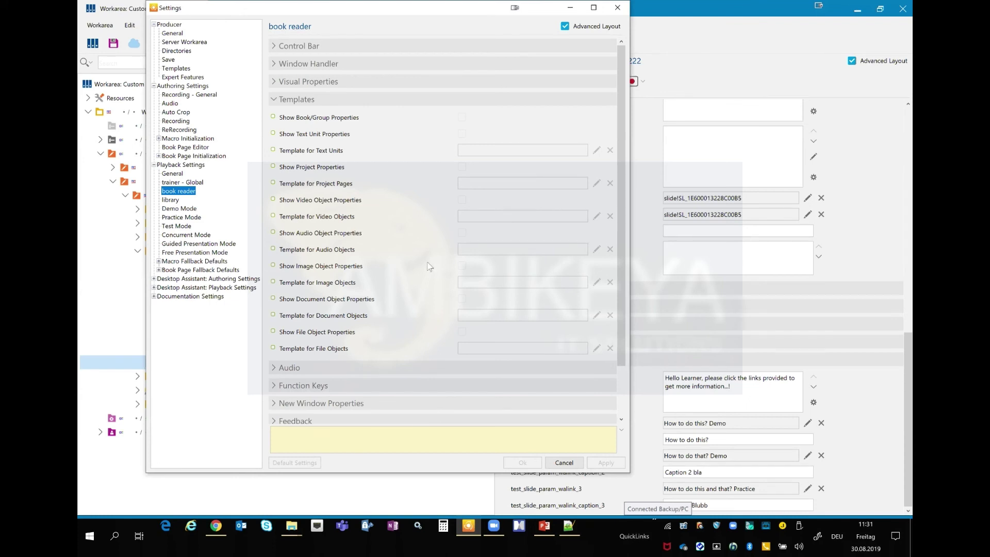
left_click(574, 464)
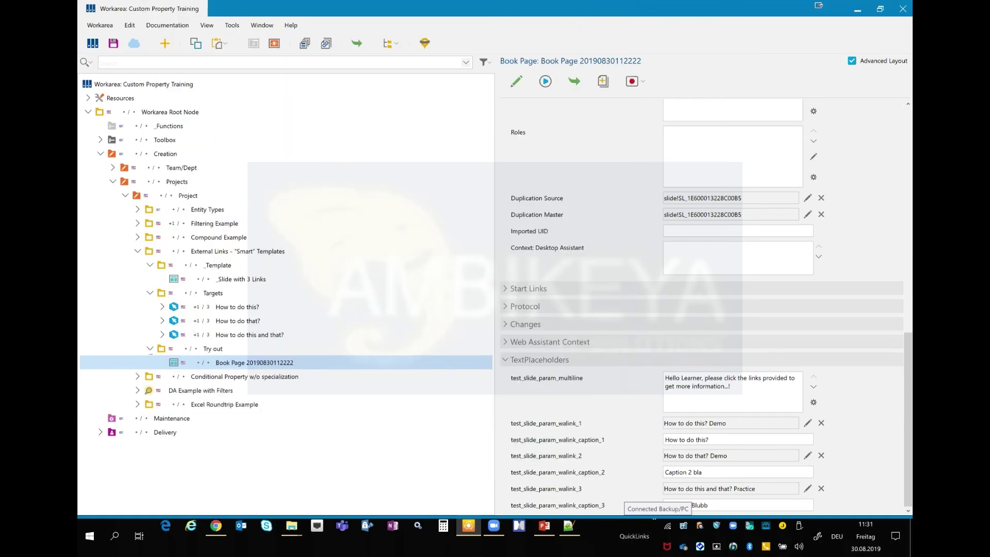
- Collapse the External Links - "Smart" Templates group with its subgroups and expand the Conditional Property w/o specialization group
left_click(148, 349)
left_click(149, 293)
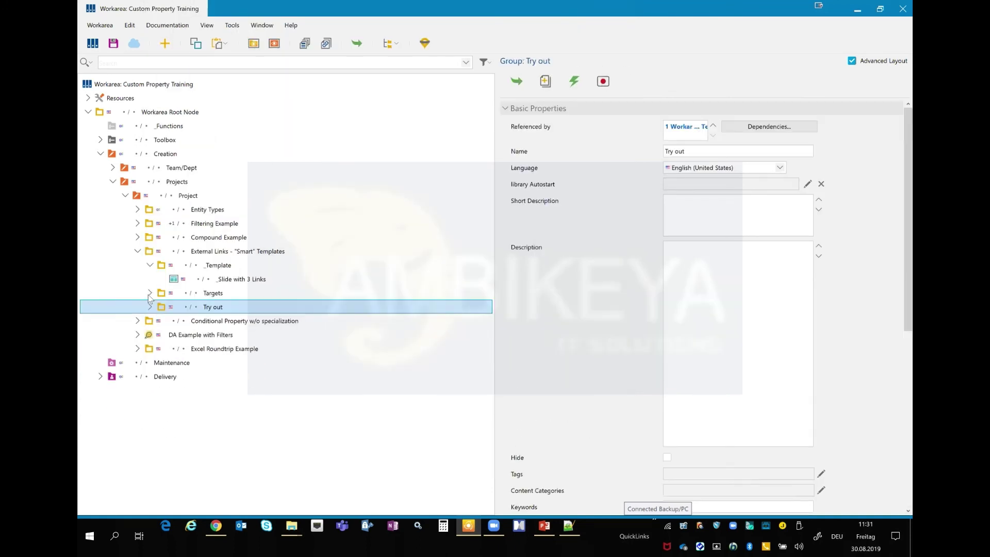
left_click(150, 265)
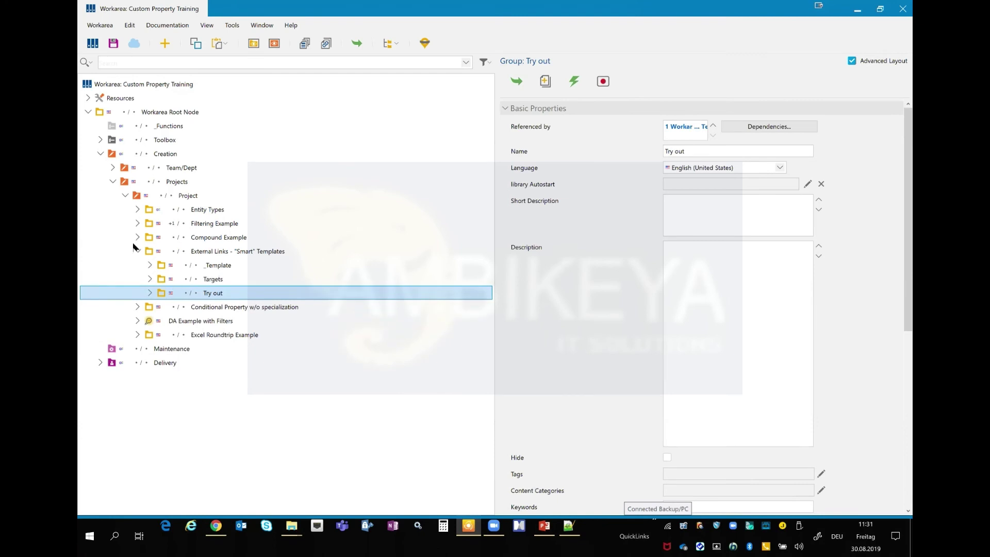
left_click(137, 252)
left_click(136, 264)
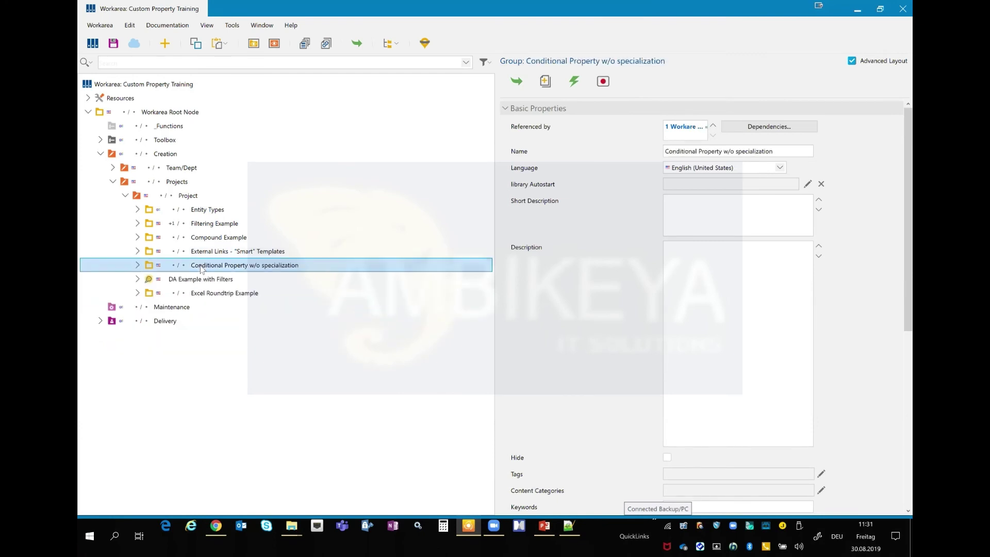
left_click(138, 265)
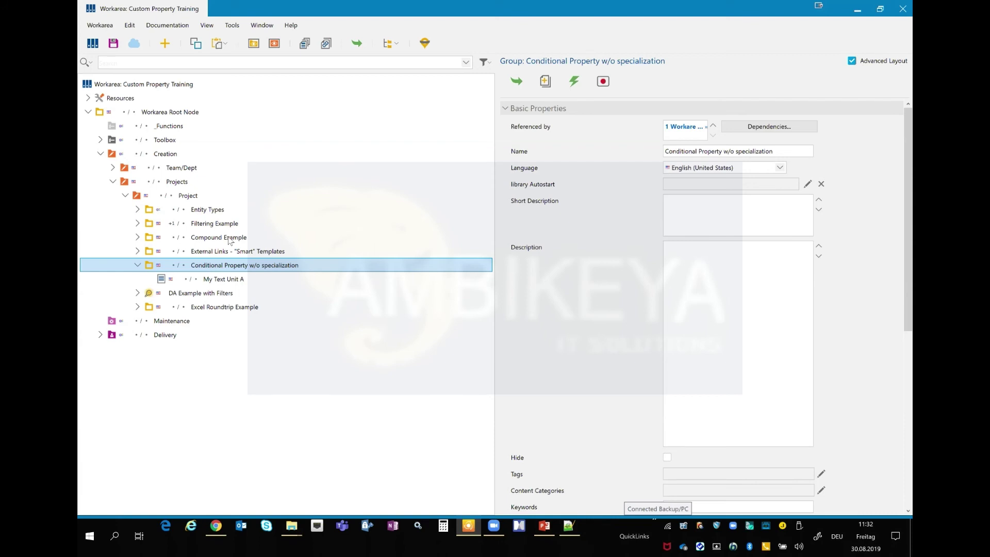
- Open My Text Unit A in the conditional property group and examine its Description alongside its TextPlaceholders properties
left_click(228, 280)
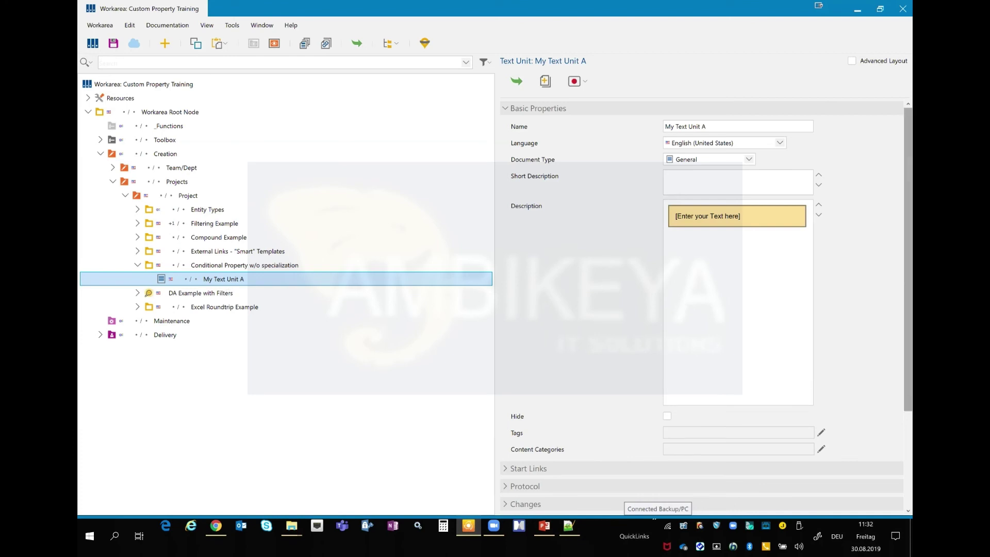
scroll(622, 483, "down", 5)
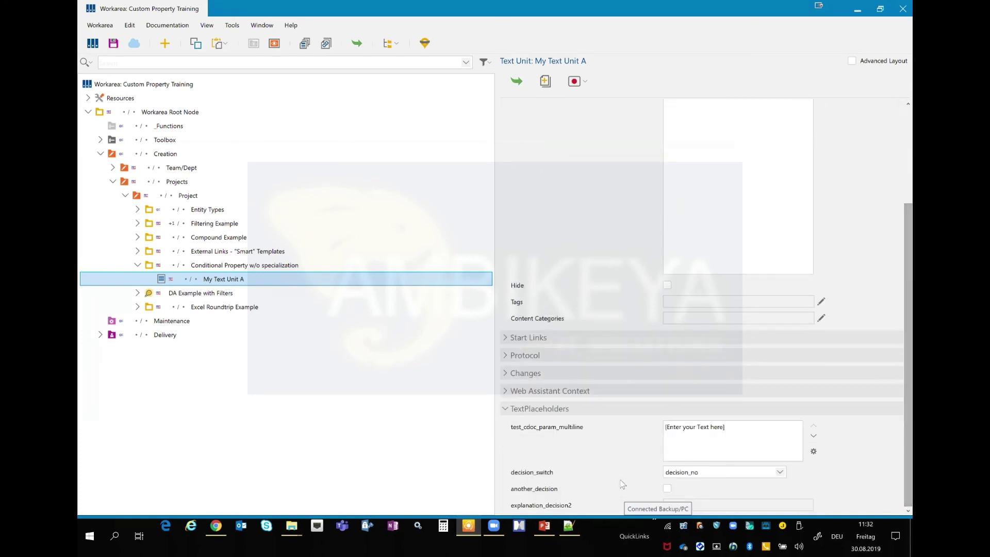
left_click(553, 446)
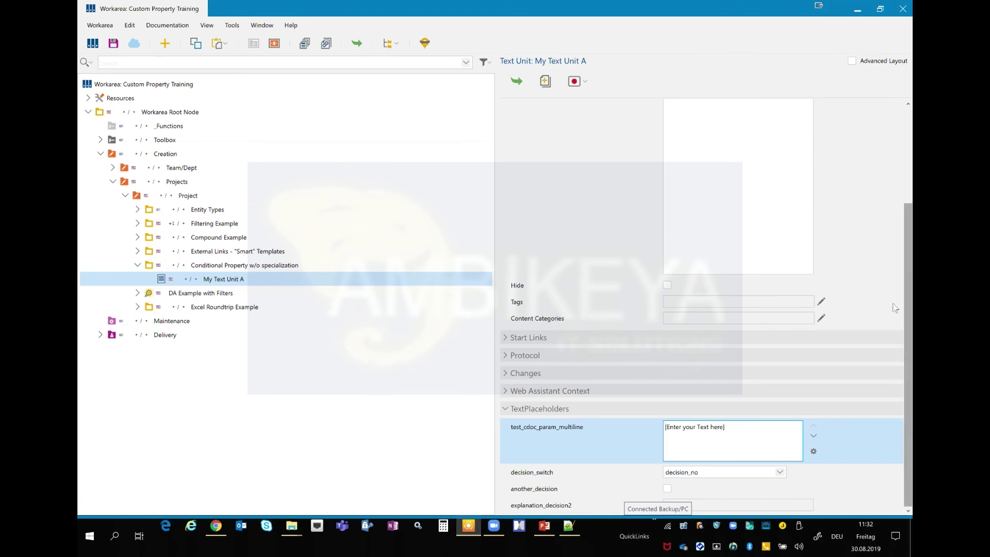
scroll(774, 253, "up", 3)
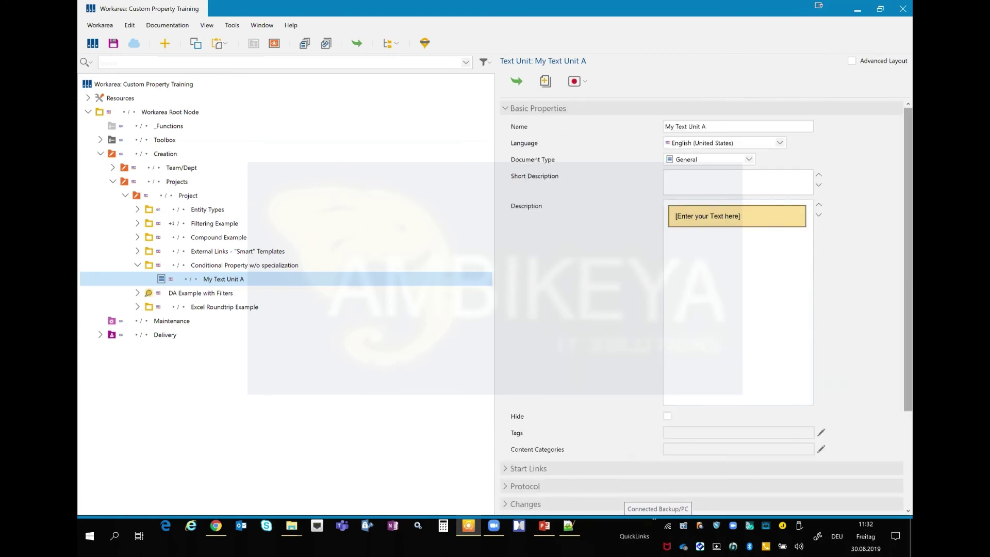
scroll(729, 426, "down", 3)
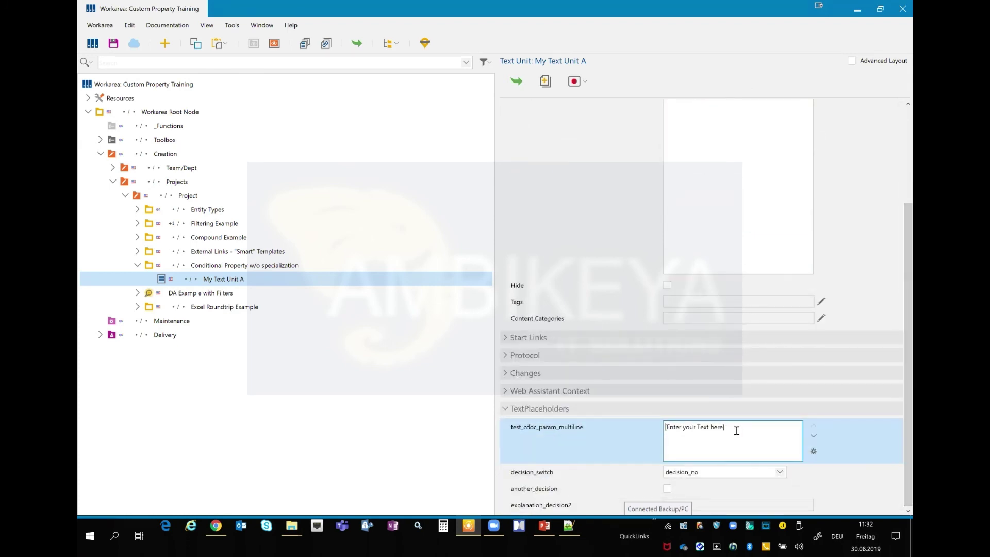
- Set the decision_switch property of My Text Unit A to decision_yes
left_click(564, 473)
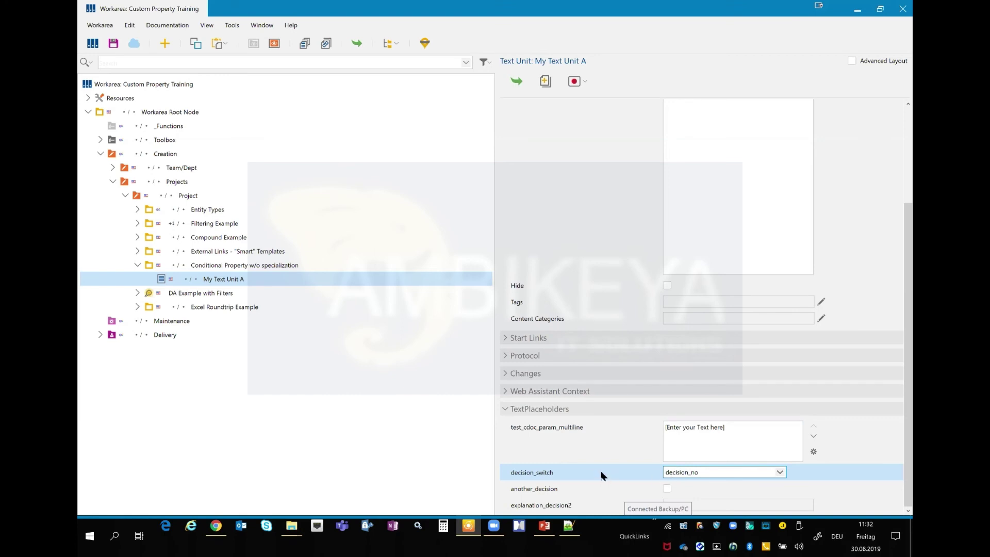
left_click(702, 473)
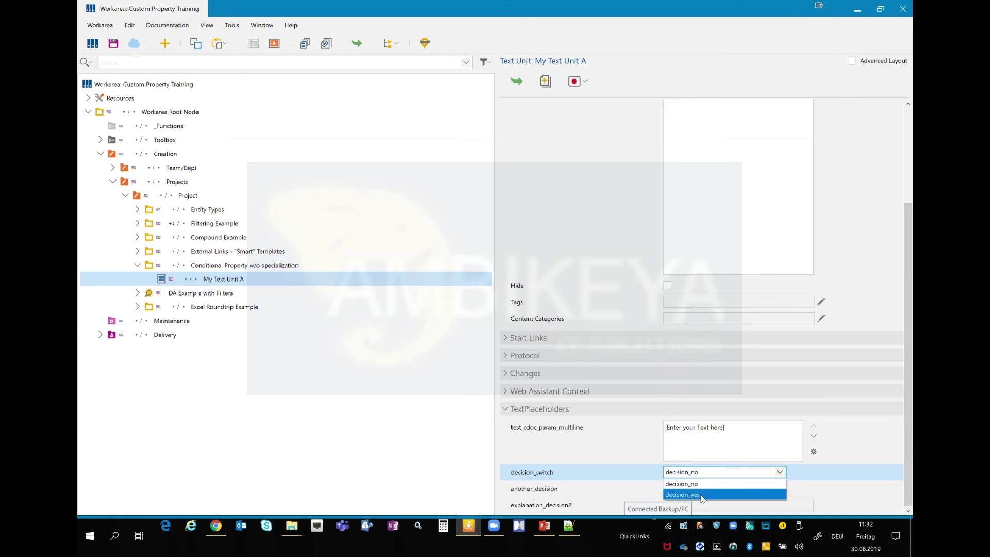
left_click(702, 497)
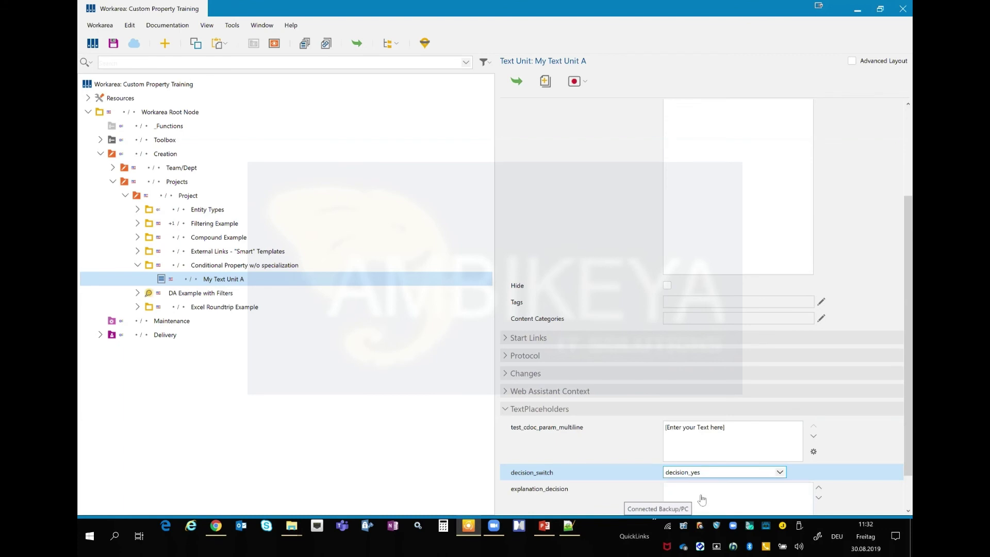
scroll(747, 442, "down", 1)
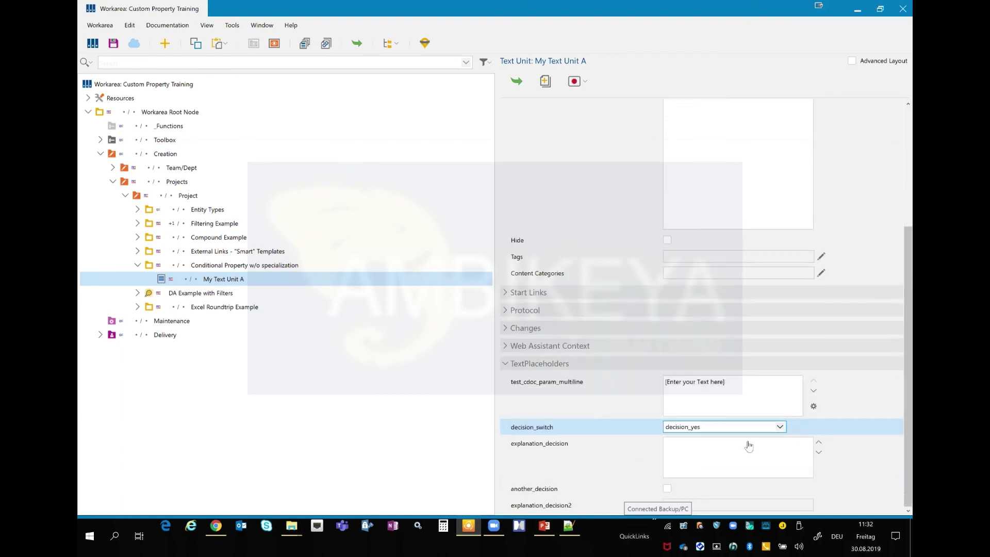
- Enter "This is restricted to the board" as the explanation_decision text and confirm it
left_click(695, 450)
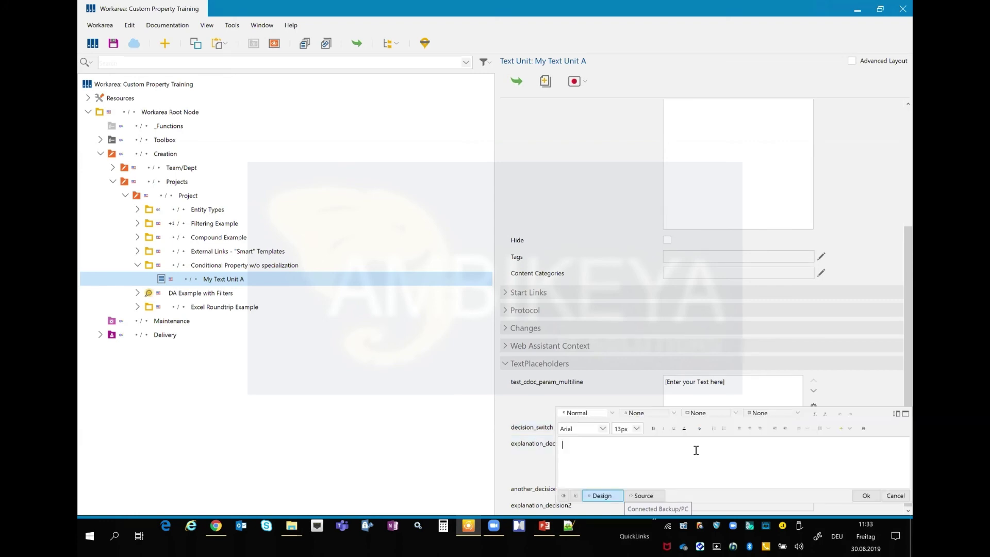
type("This is restricted to the board")
left_click(867, 496)
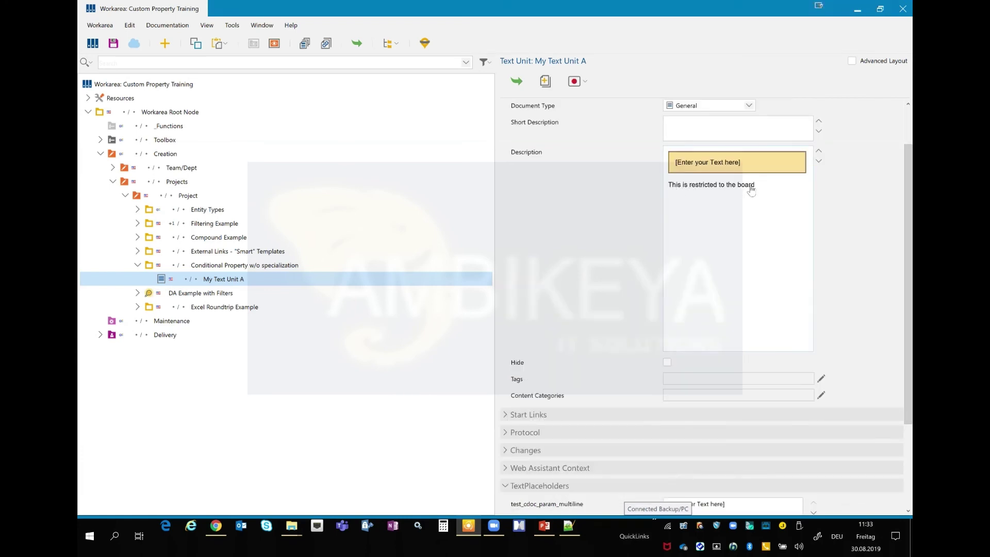
- Examine the placeholders in the Description's HTML source and close the editor without changes
left_click(767, 264)
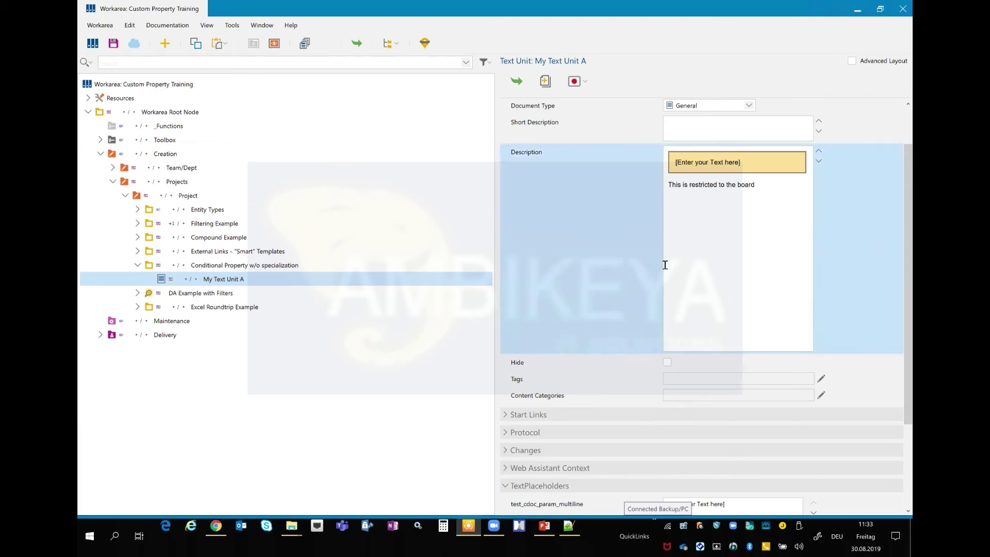
left_click(655, 371)
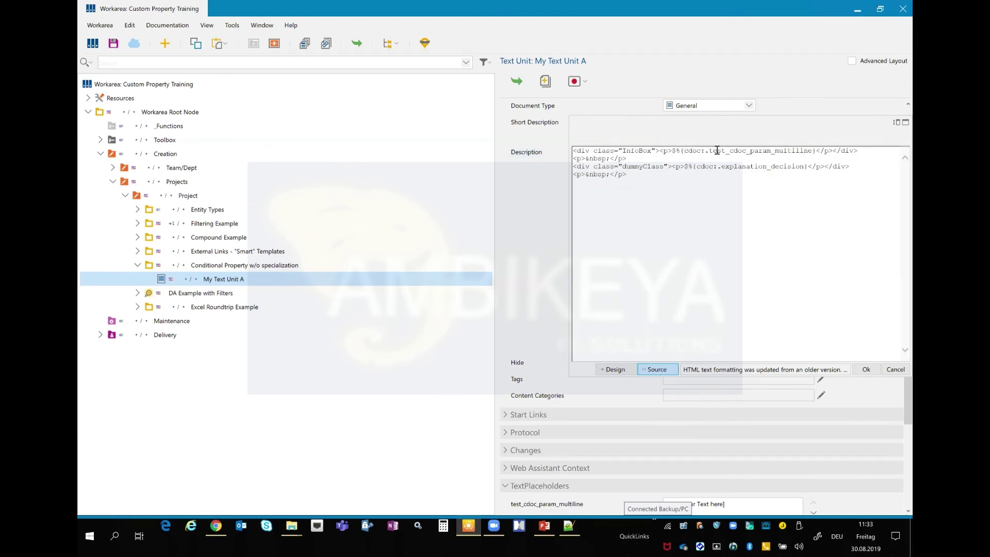
left_click_drag(680, 151, 668, 153)
left_click(521, 239)
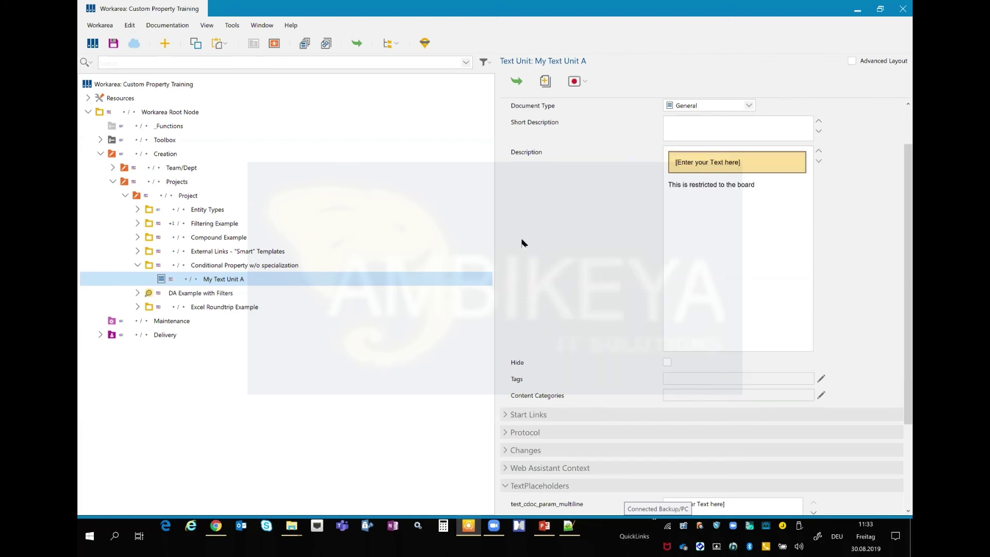
- Switch to Notepad++, show cdoc.xml, and highlight the ENUM type and the decision_switch name in its parameter definition
left_click(569, 527)
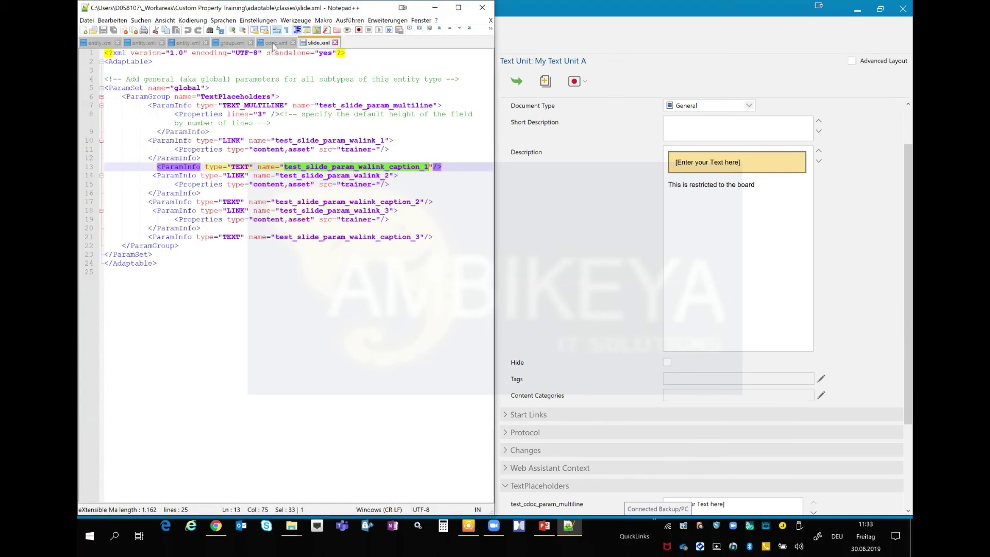
left_click(274, 44)
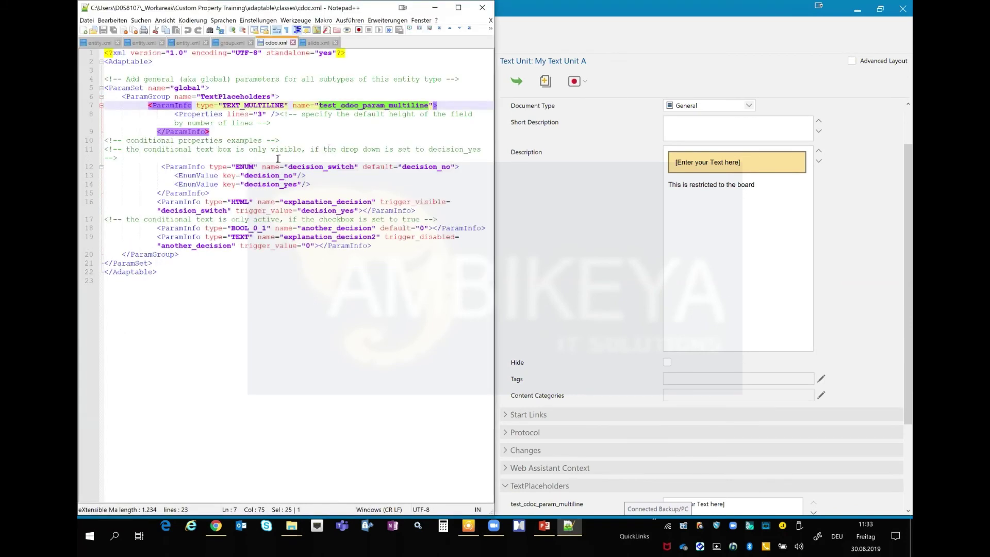
left_click(237, 166)
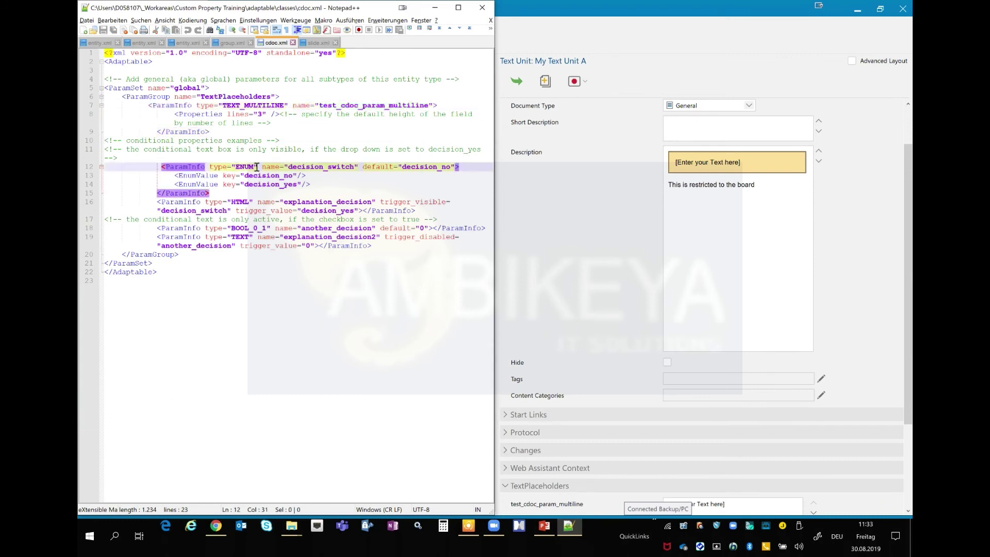
double_click(242, 168)
left_click(290, 167)
left_click(354, 166, "shift")
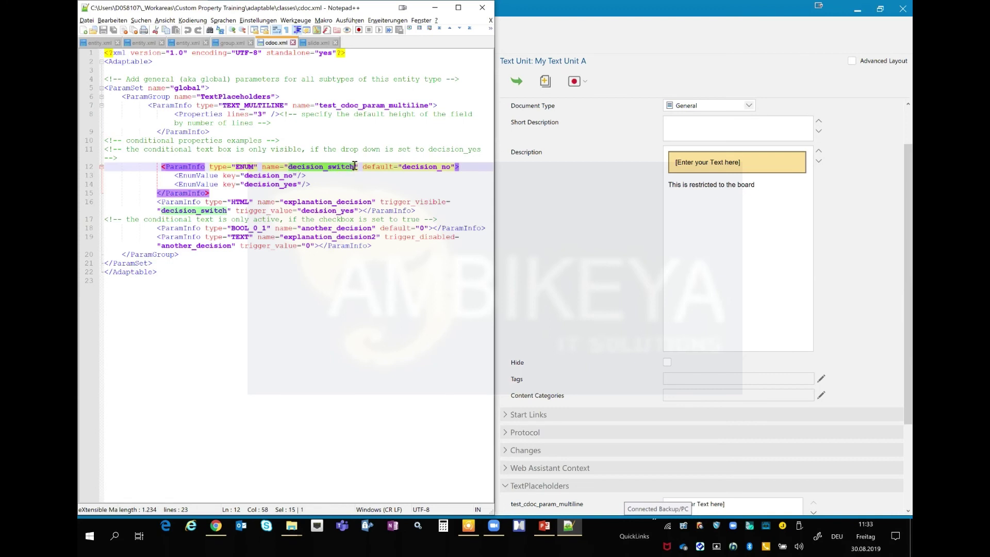
- Arrange the workarea window beside Notepad++ and select the decision_switch property under TextPlaceholders
left_click(689, 202)
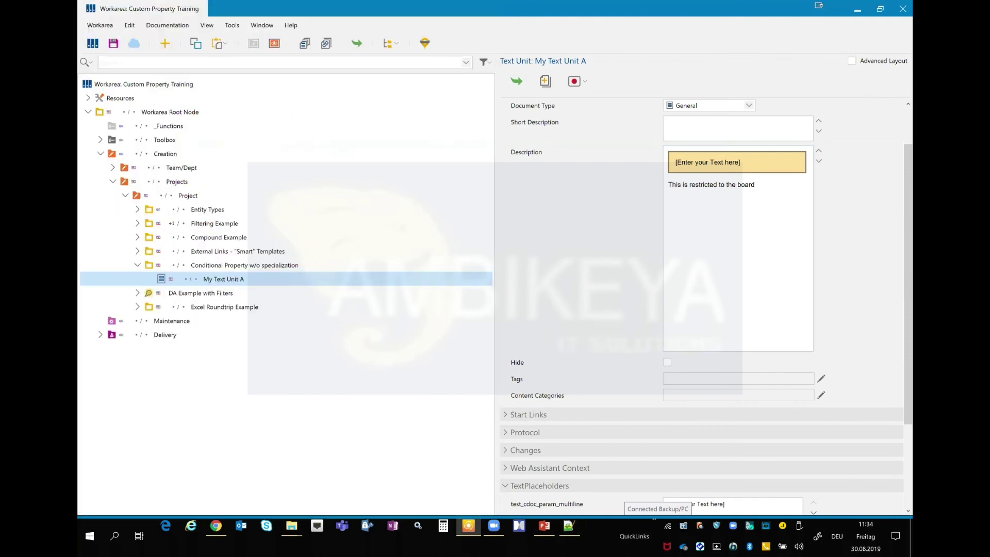
key("super+Right")
left_click_drag(704, 201, 623, 211)
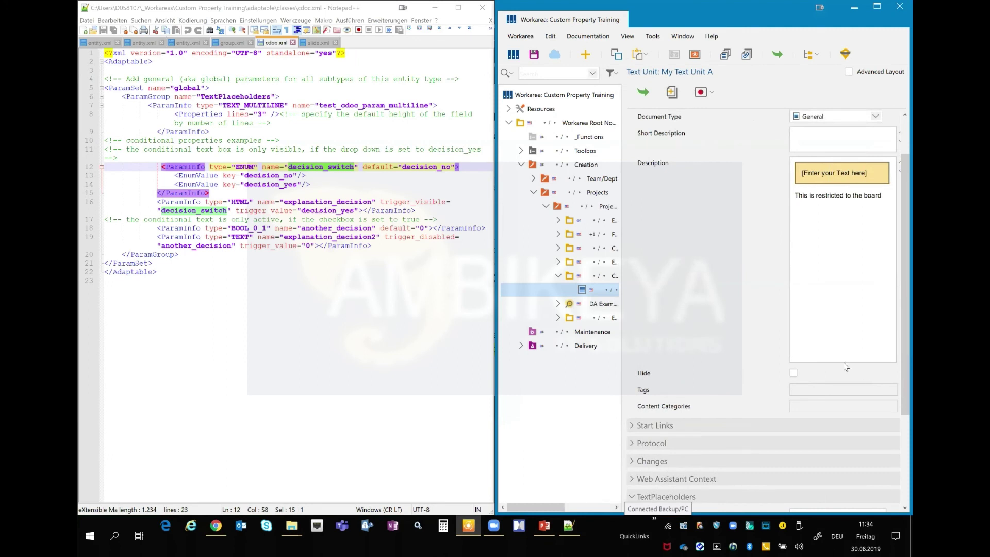
scroll(722, 366, "down", 3)
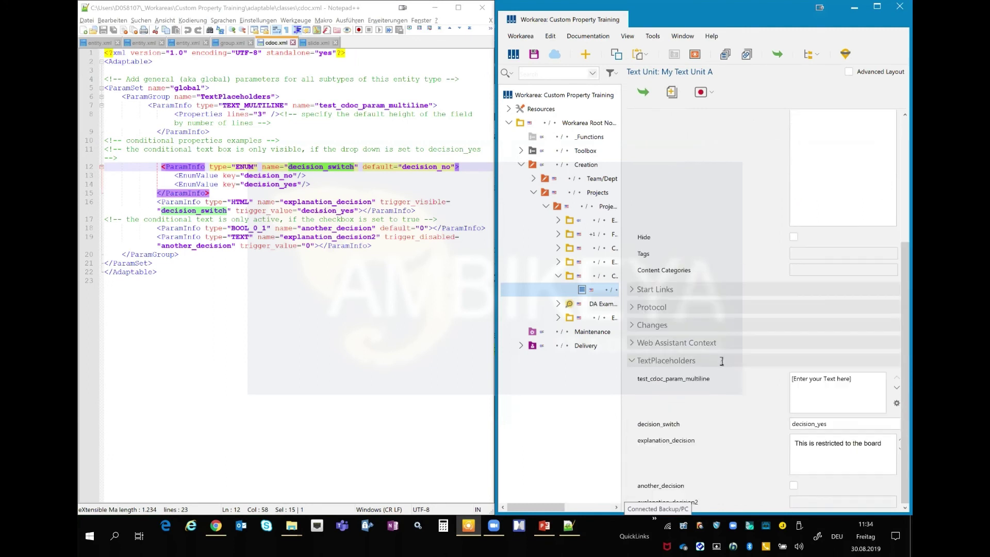
left_click(655, 428)
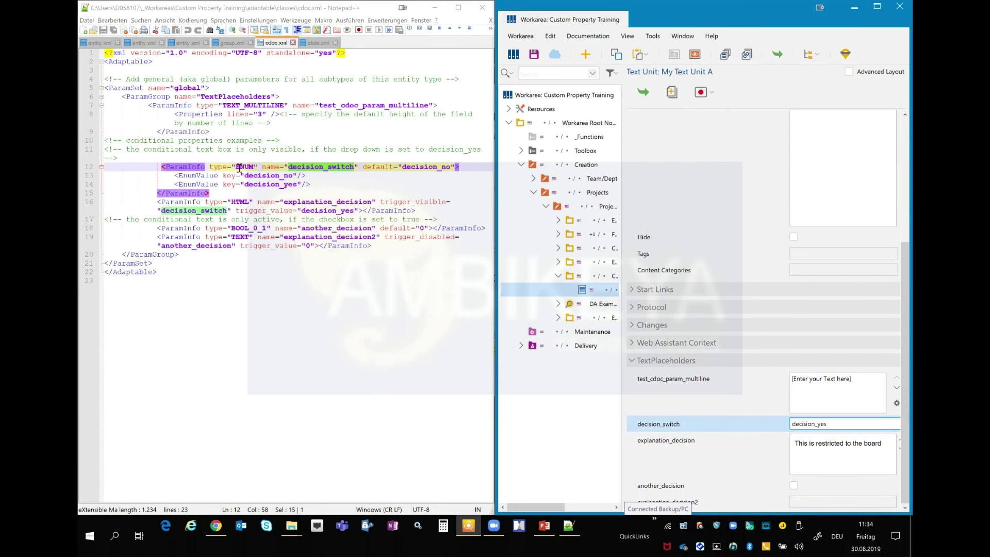
- Highlight the ENUM type and the decision_no EnumValue line in cdoc.xml, and compare them with the decision_switch options without changing the value
left_click_drag(236, 168, 250, 168)
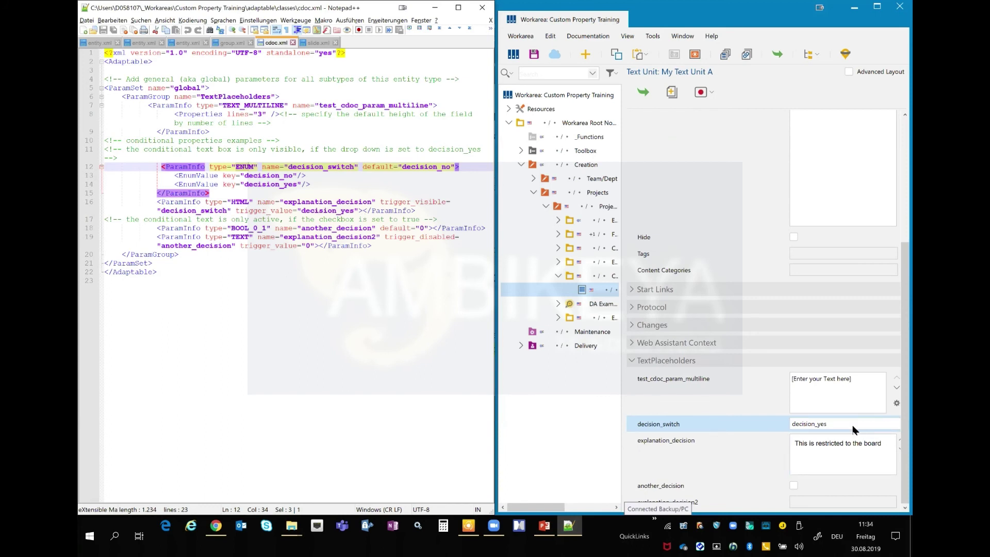
left_click(175, 176)
left_click(308, 176, "shift")
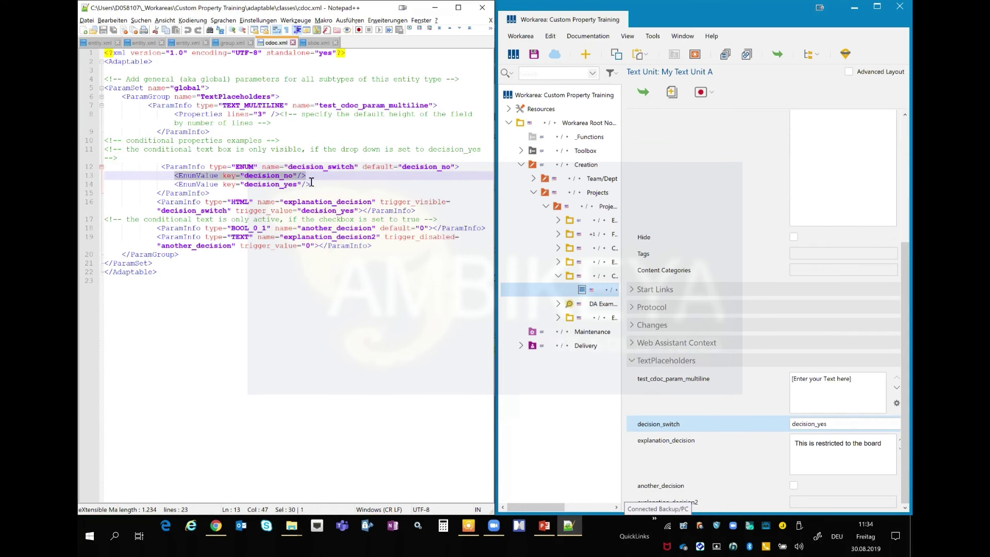
left_click(882, 425)
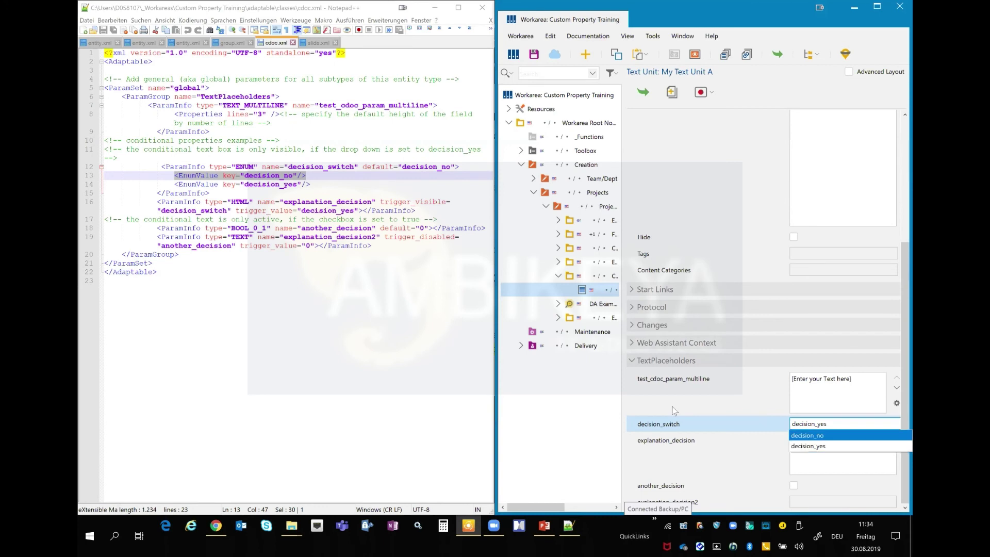
left_click(652, 425)
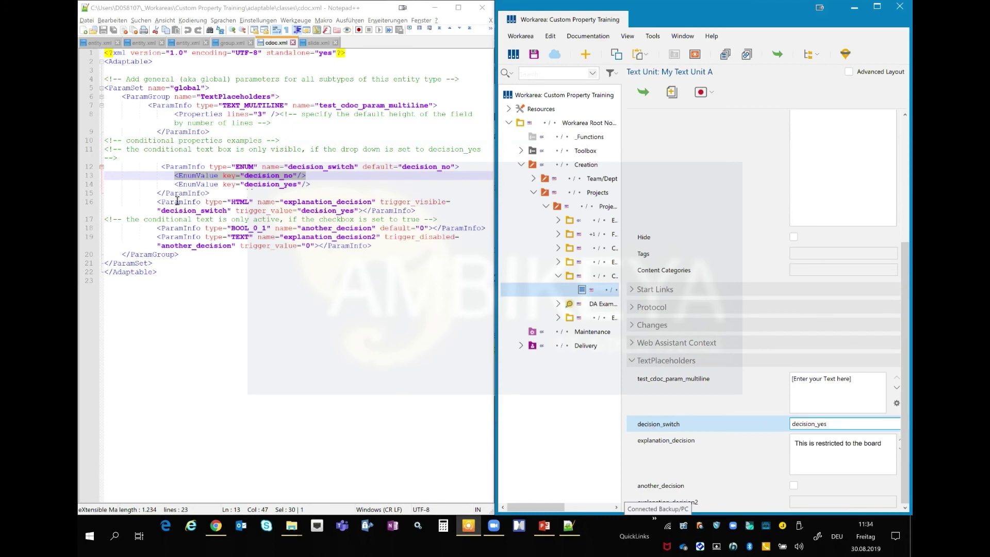
- Highlight the HTML type and the explanation_decision name in the conditional text box's parameter definition in cdoc.xml
left_click(159, 202)
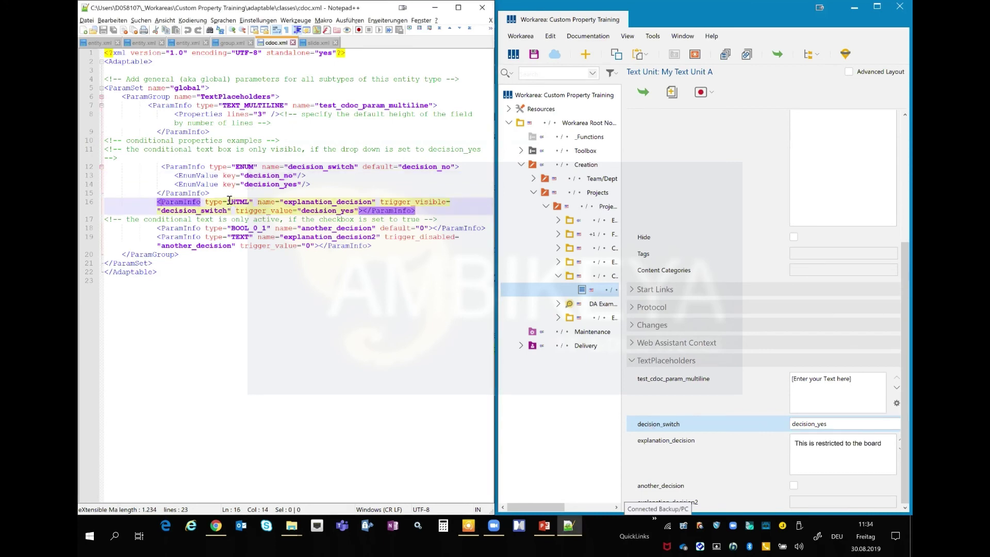
left_click_drag(227, 202, 253, 202)
left_click(284, 202)
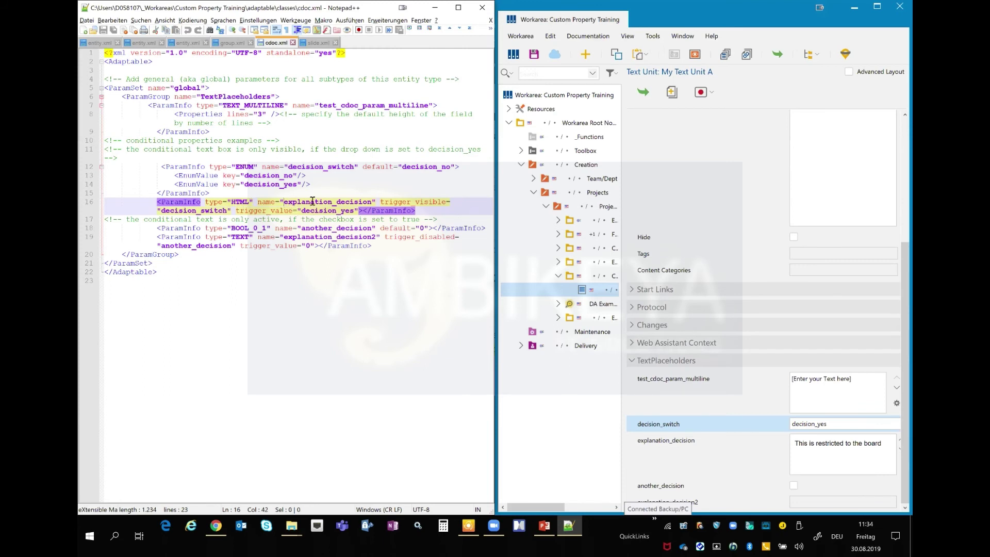
left_click(371, 202, "shift")
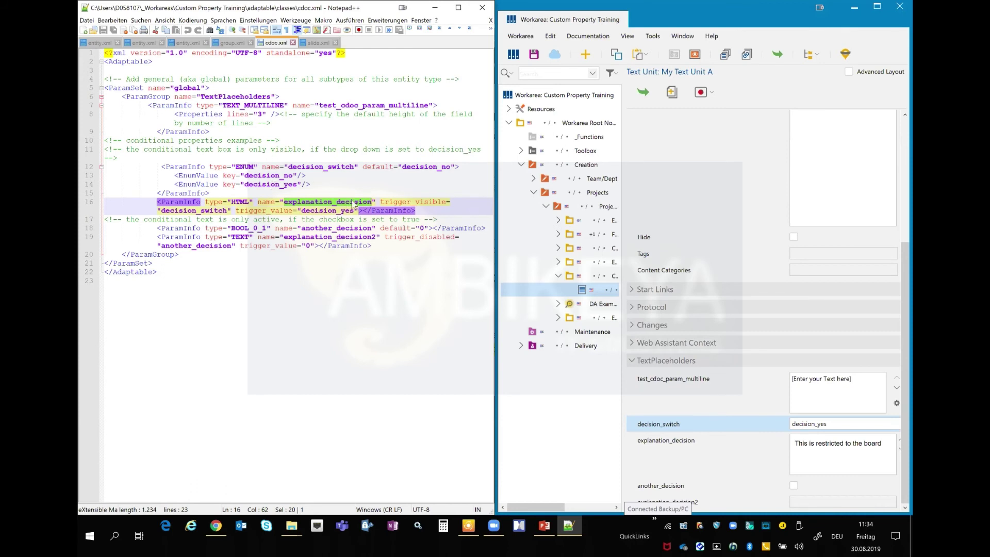
- Highlight the trigger_visible attribute, its decision_switch reference and the decision_yes trigger value in cdoc.xml, followed by the decision_no default
left_click(383, 202)
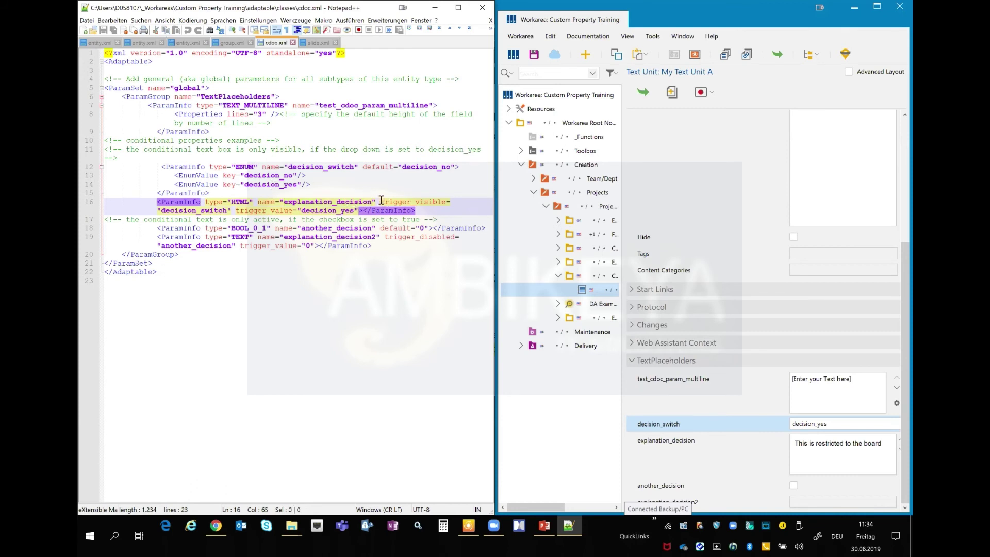
left_click(416, 202)
double_click(422, 203)
left_click(161, 210)
left_click(227, 211, "shift")
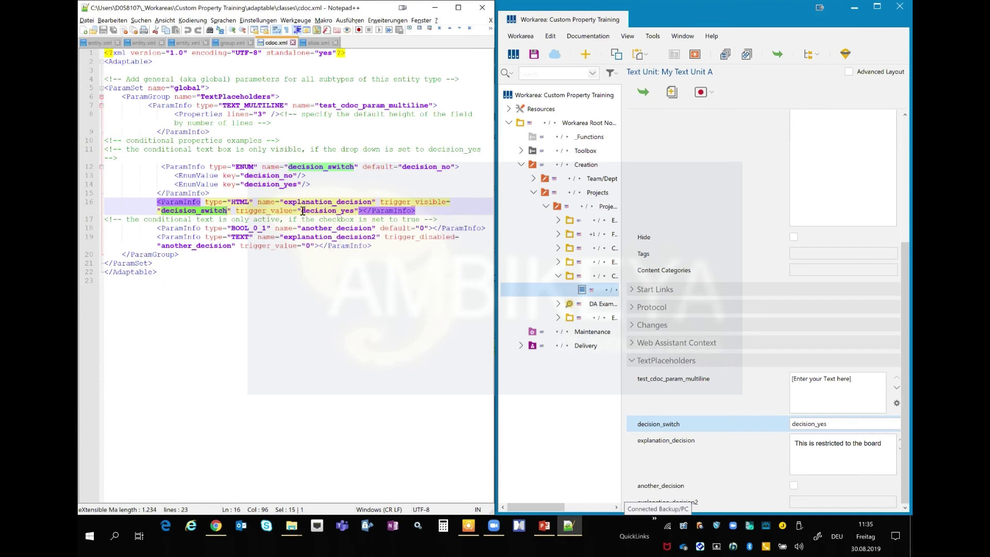
left_click_drag(302, 211, 355, 211)
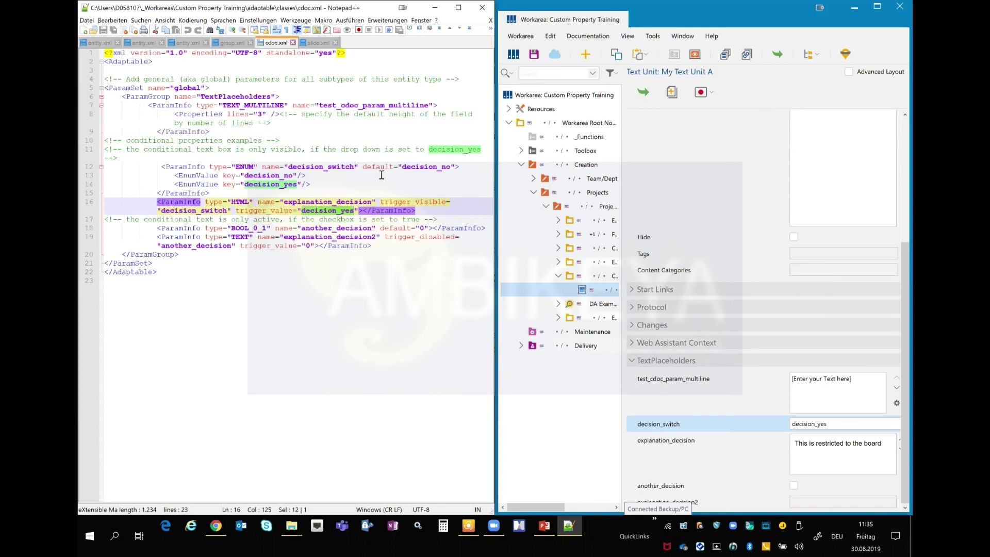
left_click_drag(402, 167, 452, 171)
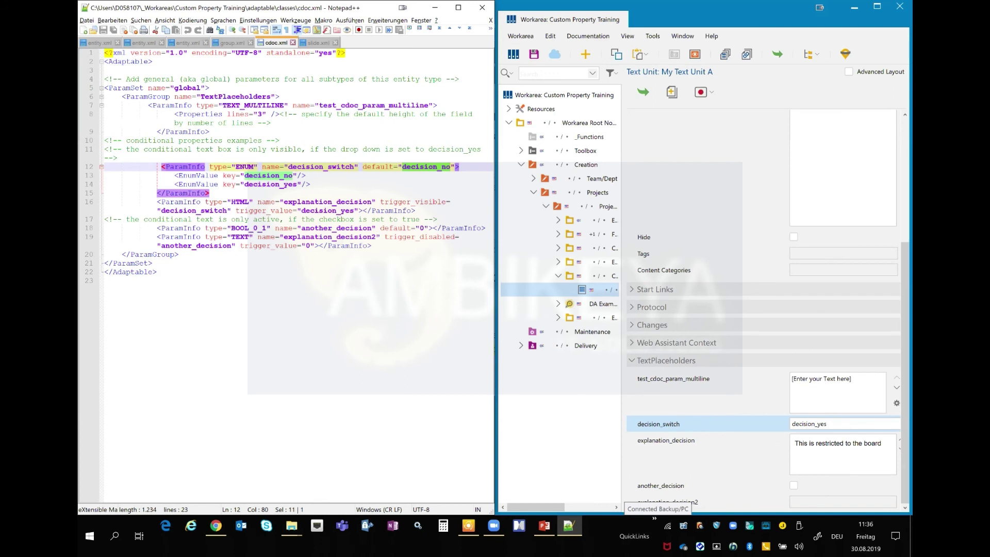
- Shorten the workarea window from below and bring another_decision and explanation_decision2 under TextPlaceholders into reach
left_click(662, 487)
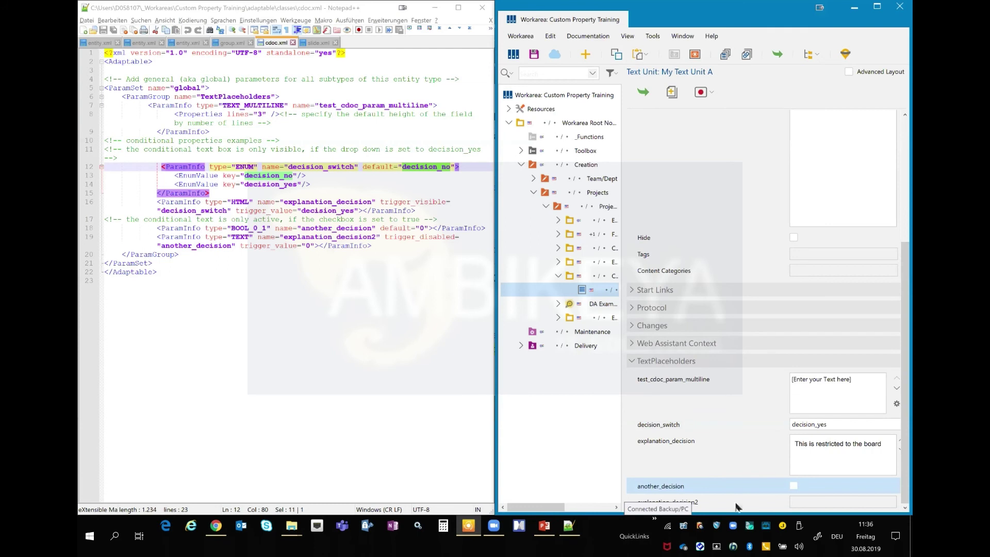
left_click_drag(729, 515, 722, 432)
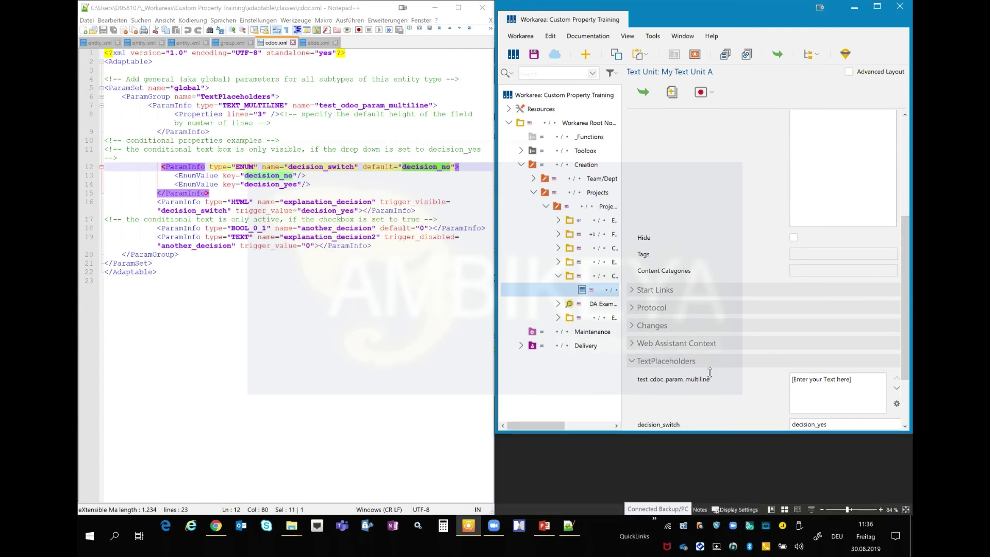
left_click_drag(709, 372, 710, 370)
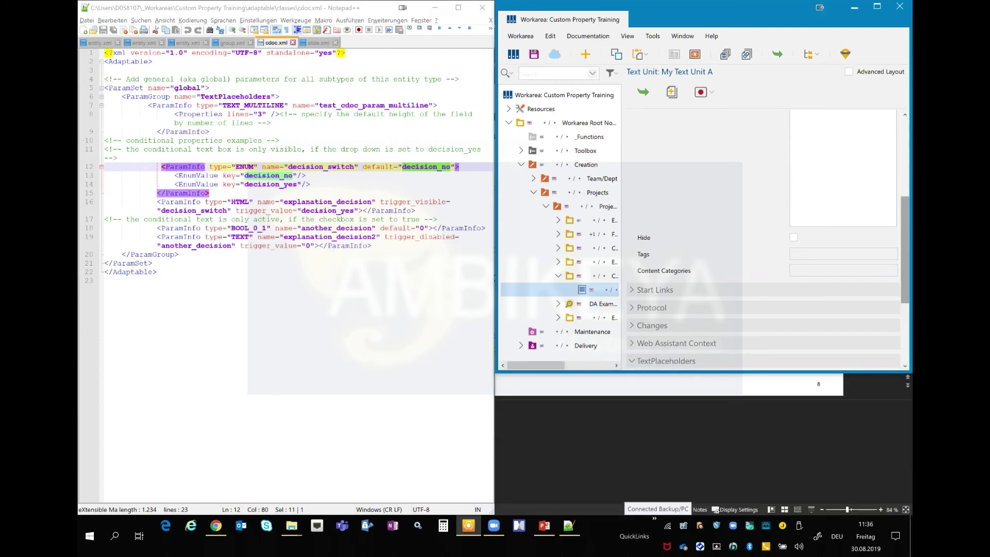
scroll(671, 340, "down", 3)
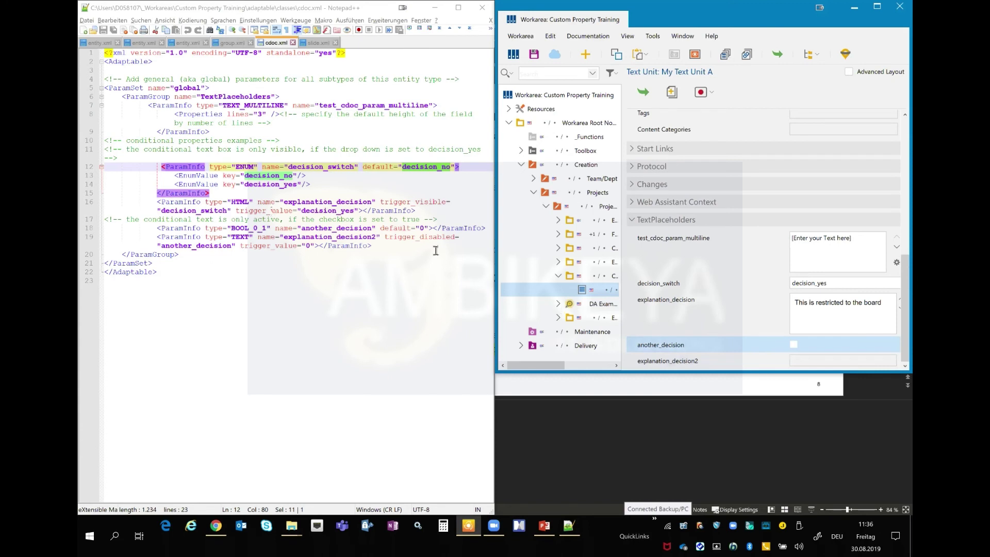
- Enable another_decision for the text unit and enter "ssss" as explanation_decision2
left_click(797, 344)
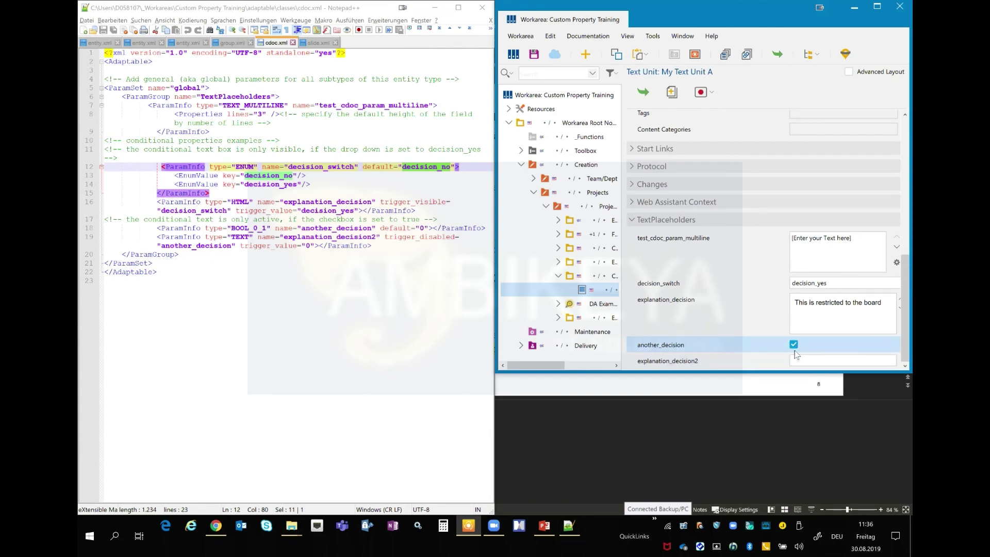
key("Tab")
type("ssss")
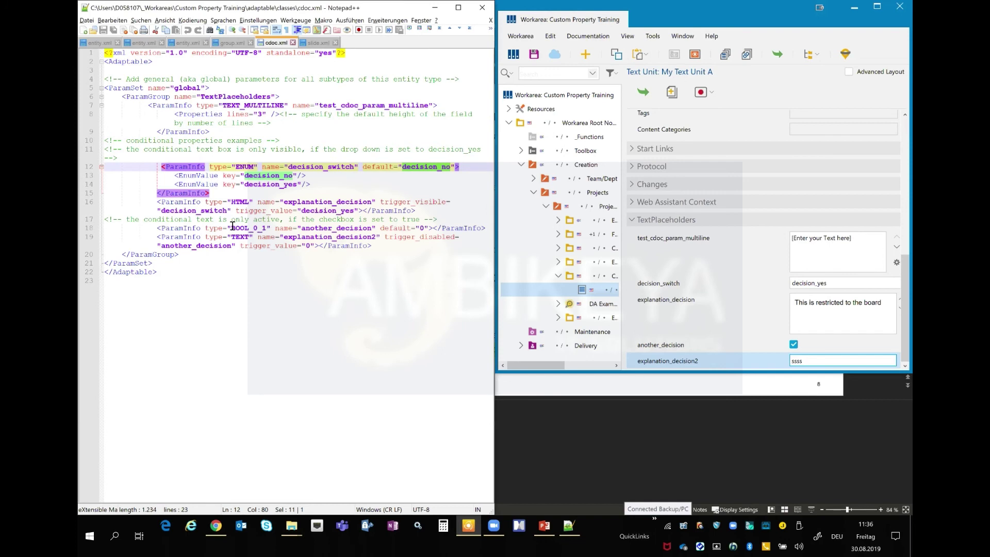
- Highlight the another_decision name in the BOOL_0_1 definition and the "disabled" part of trigger_disabled in cdoc.xml
left_click(310, 229)
double_click(311, 229)
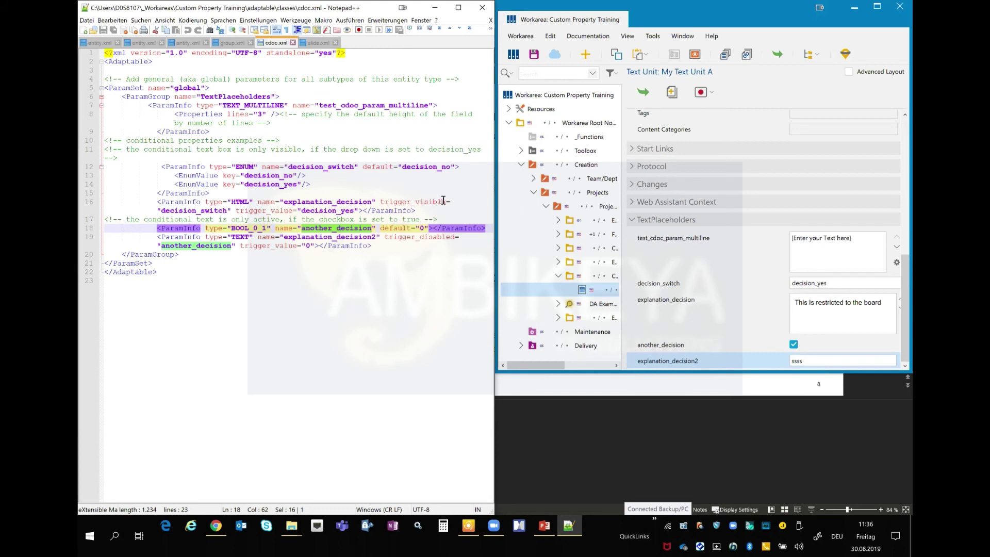
left_click_drag(420, 237, 456, 240)
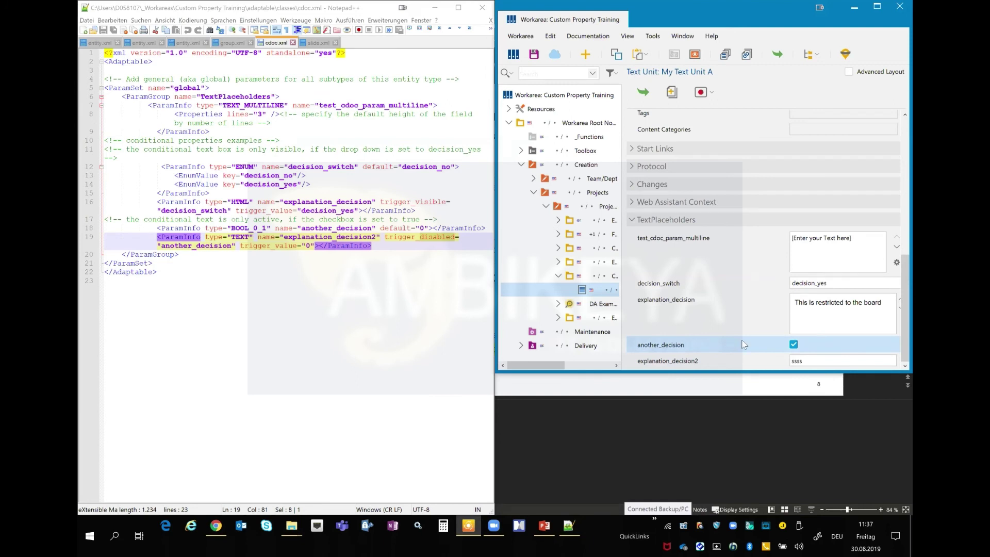
- Test the condition on explanation_decision2 by switching another_decision off, on and off again
left_click(808, 361)
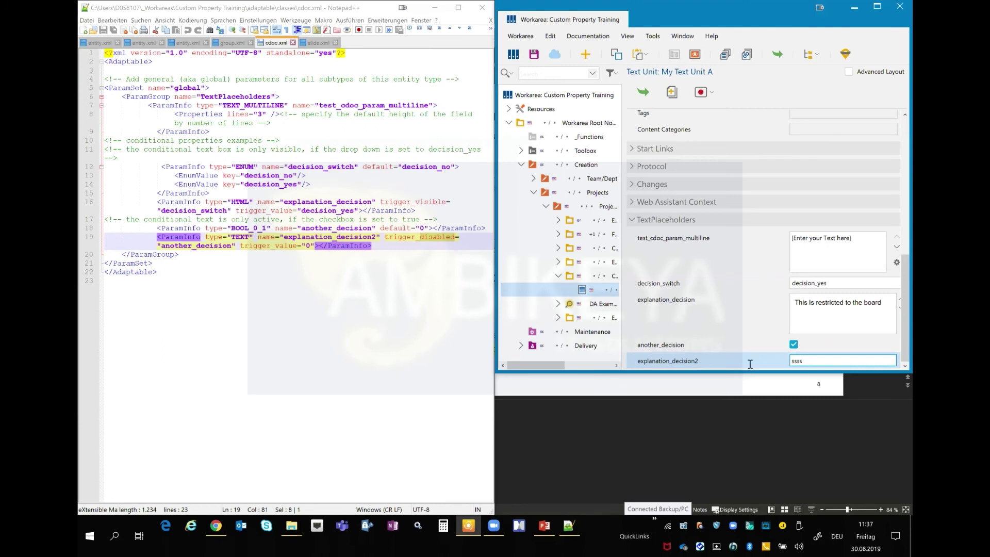
left_click(794, 344)
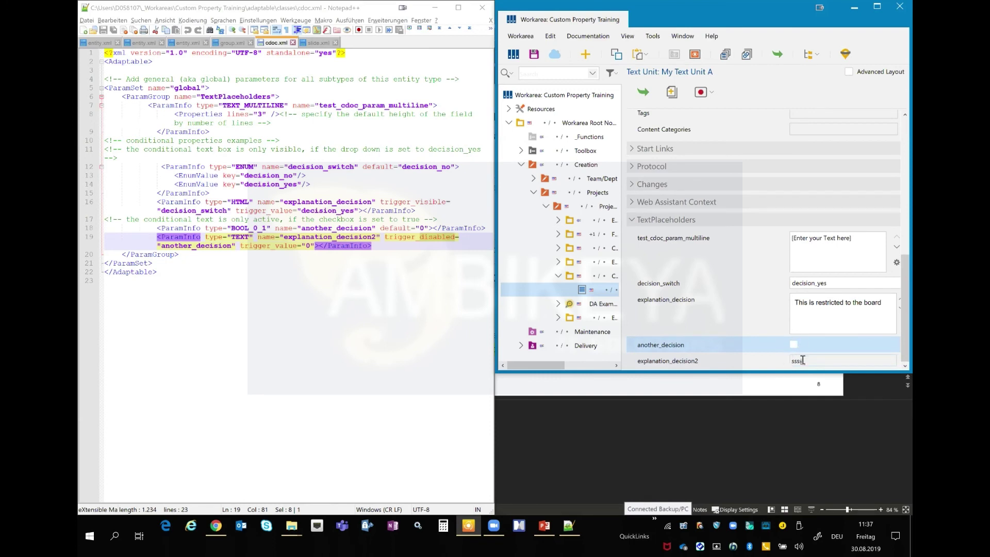
left_click(794, 345)
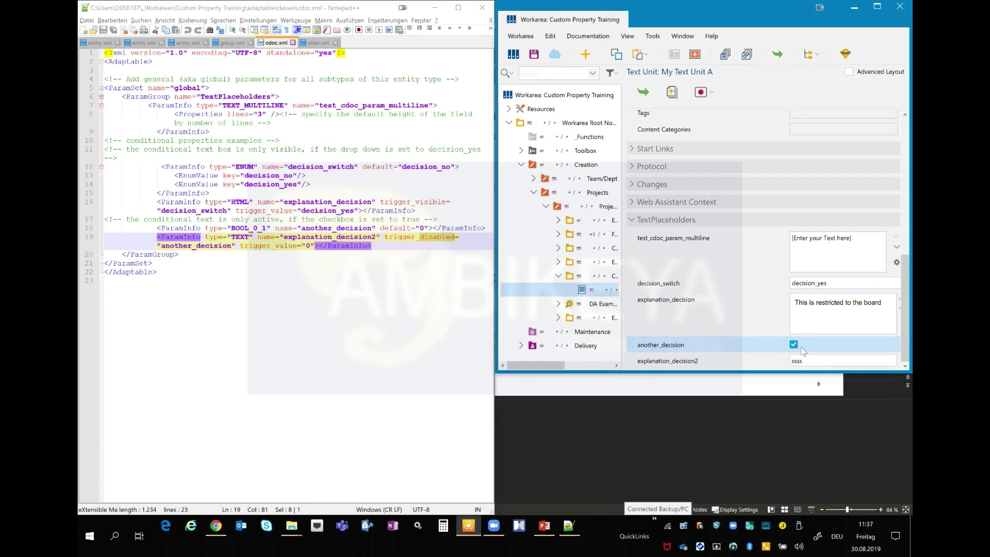
left_click(793, 345)
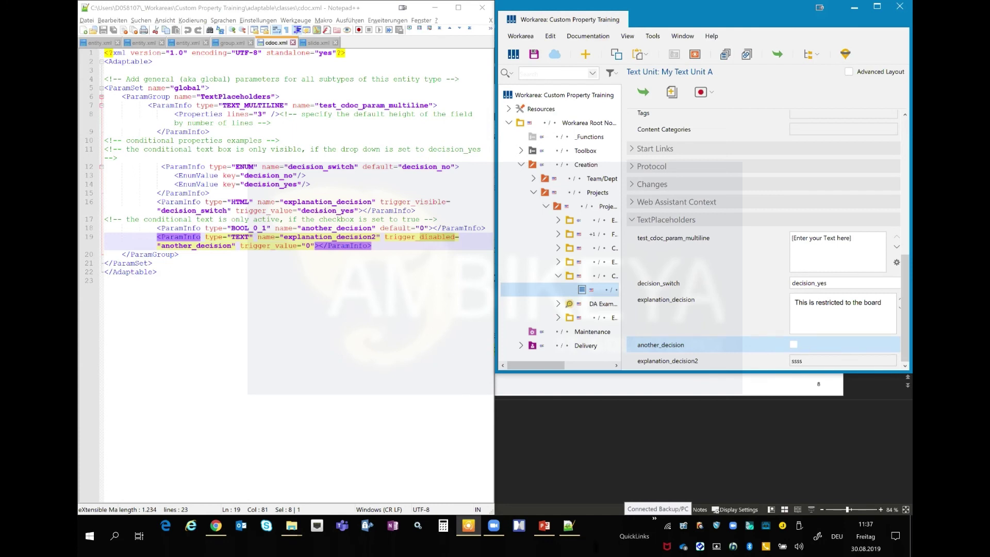
- Switch to the PowerPoint slide on conditional properties without specialization and highlight myDecision in the BOOL_0_1 example
left_click(544, 527)
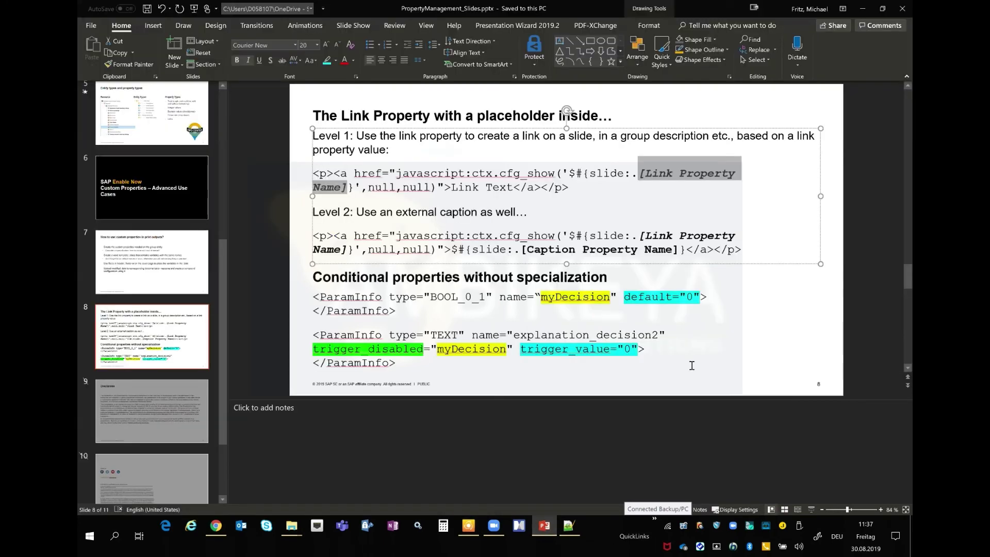
left_click(691, 365)
left_click(556, 299)
double_click(557, 300)
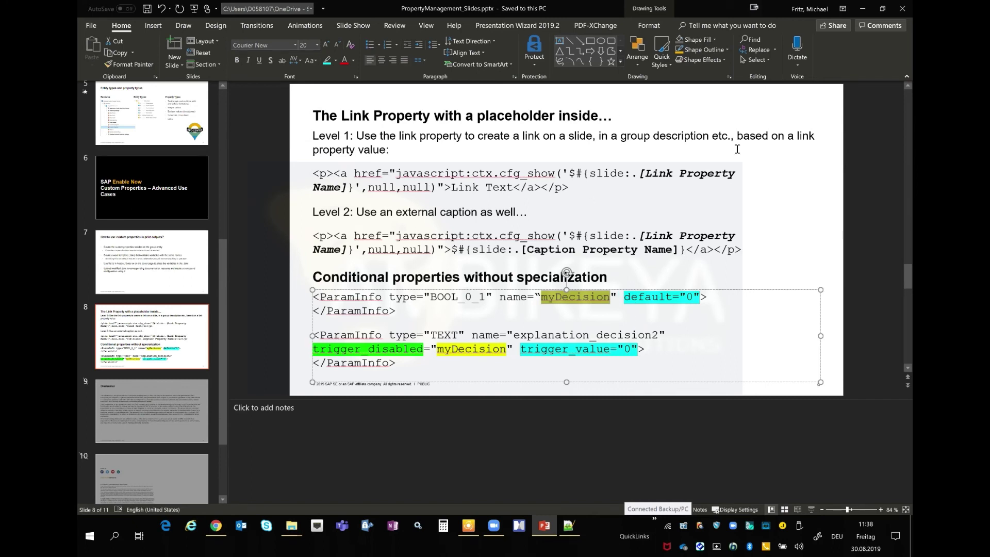
- Switch back to the SAP Enable Now workarea and maximize its window
key("alt+Tab")
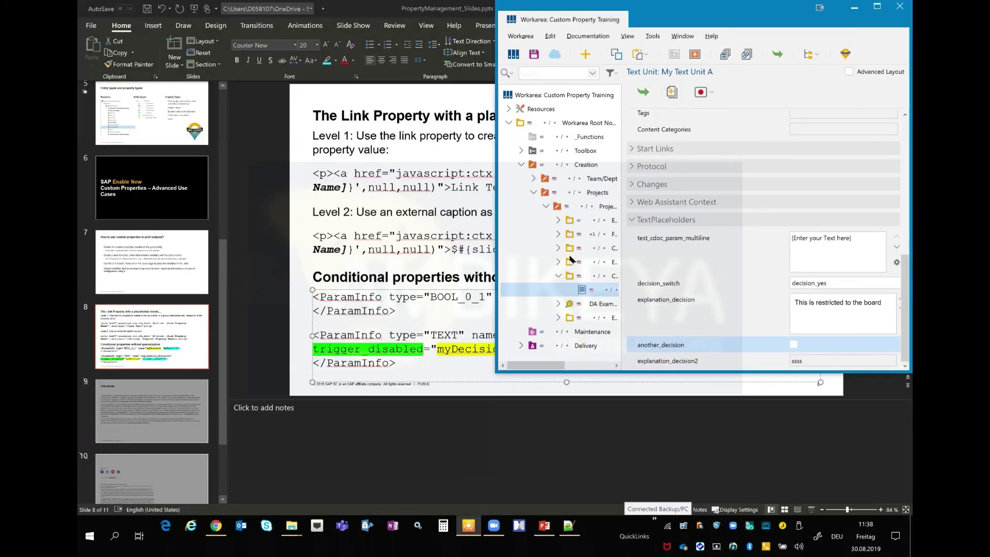
key("alt+Tab")
key("alt+Tab")
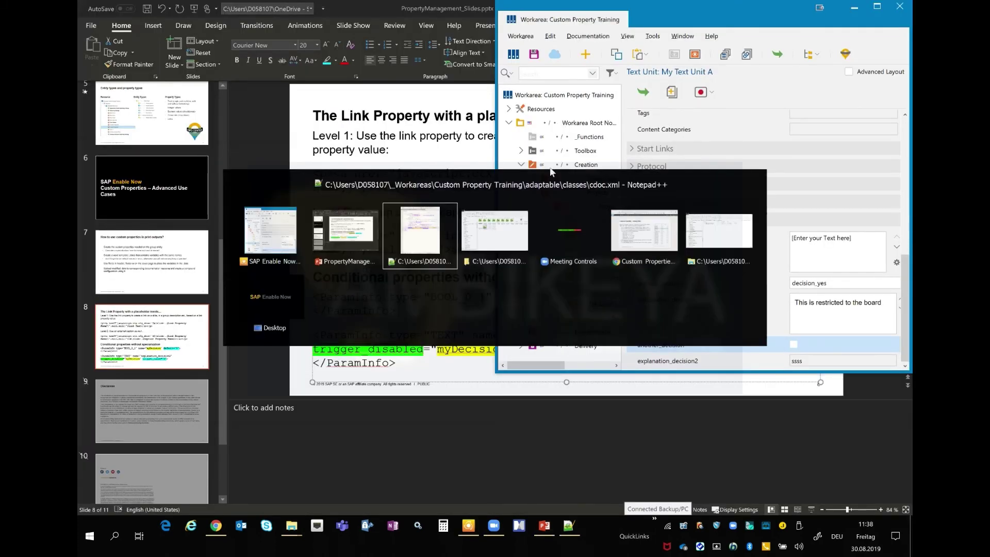
key("alt+Tab")
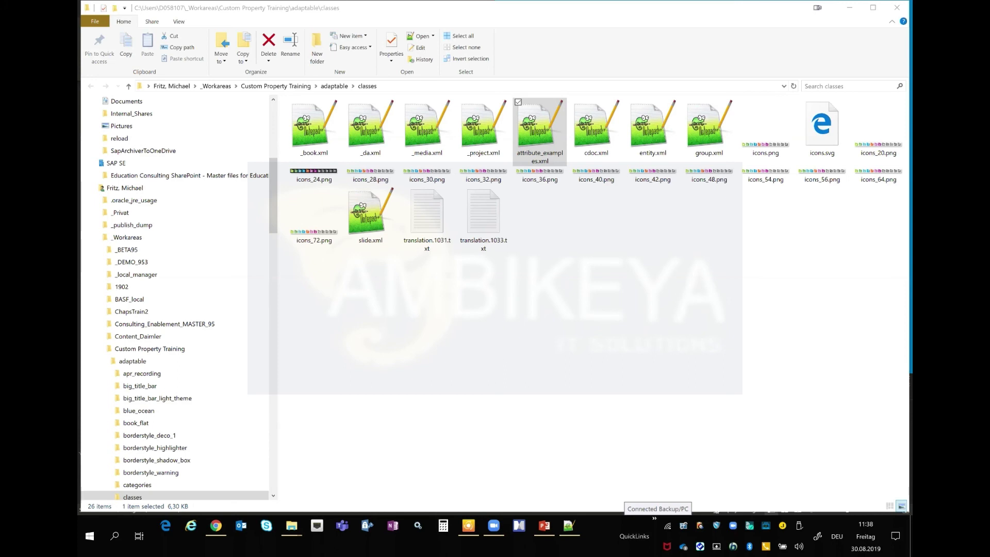
left_click(469, 527)
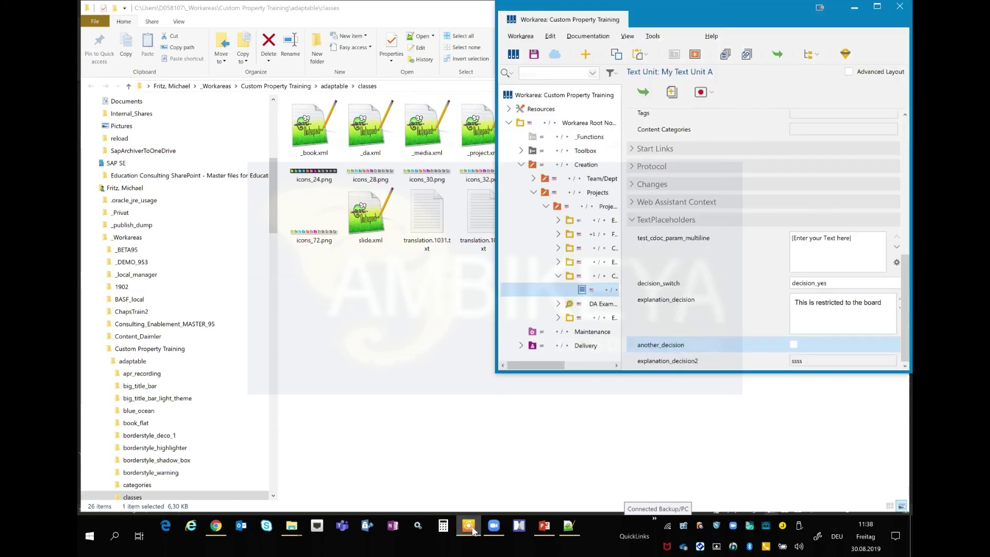
left_click(871, 8)
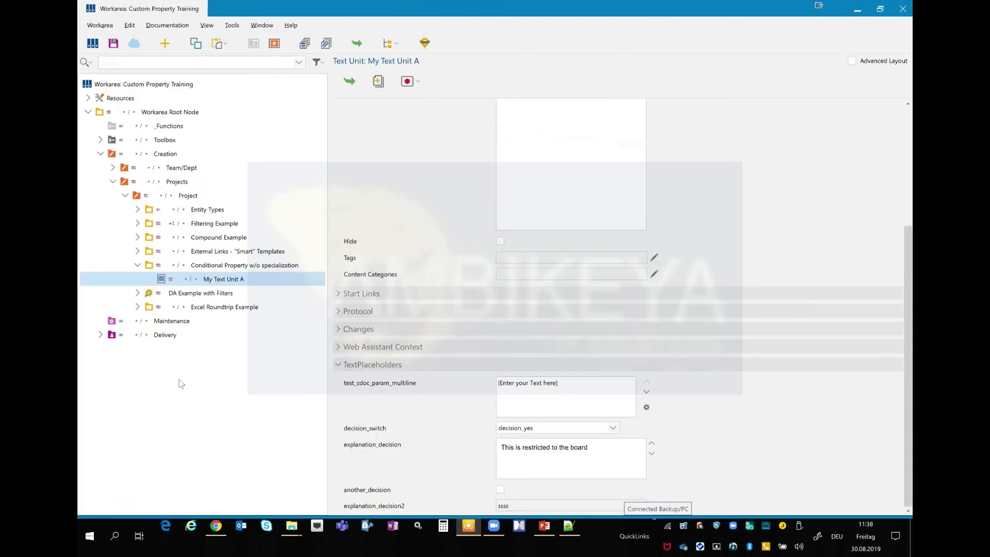
- Review the property categories of the Filtering Example group, followed by those of the Compound Example group
left_click(210, 225)
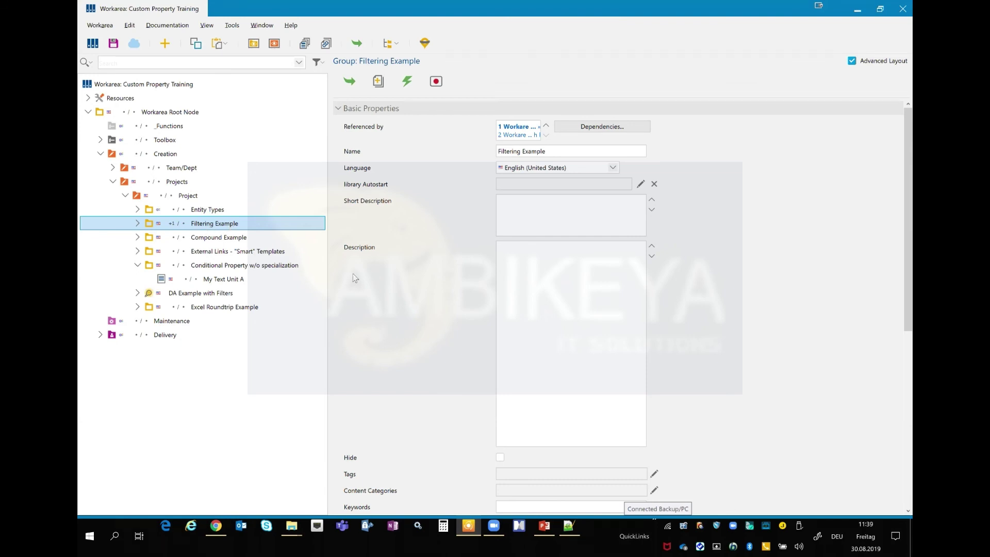
scroll(369, 303, "down", 5)
scroll(369, 303, "down", 5)
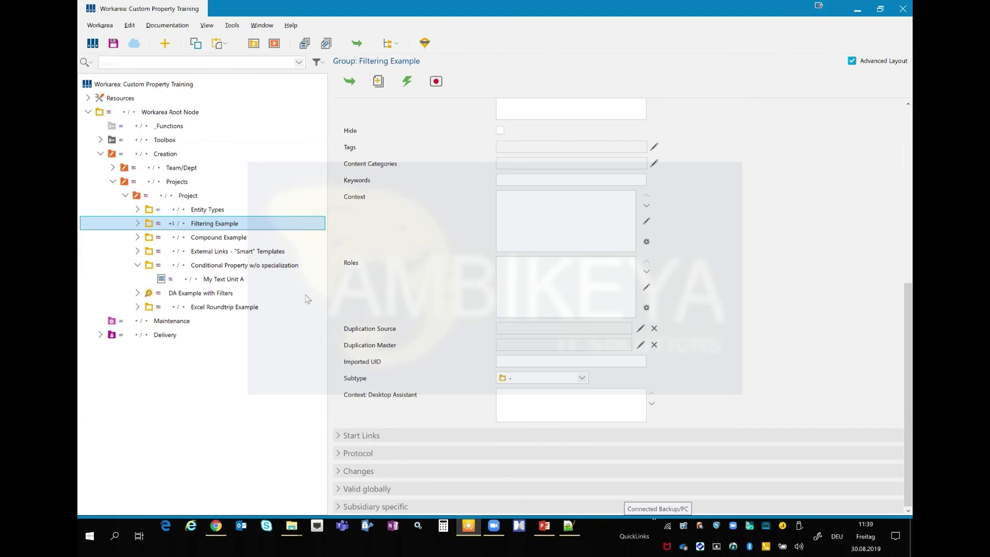
left_click(219, 240)
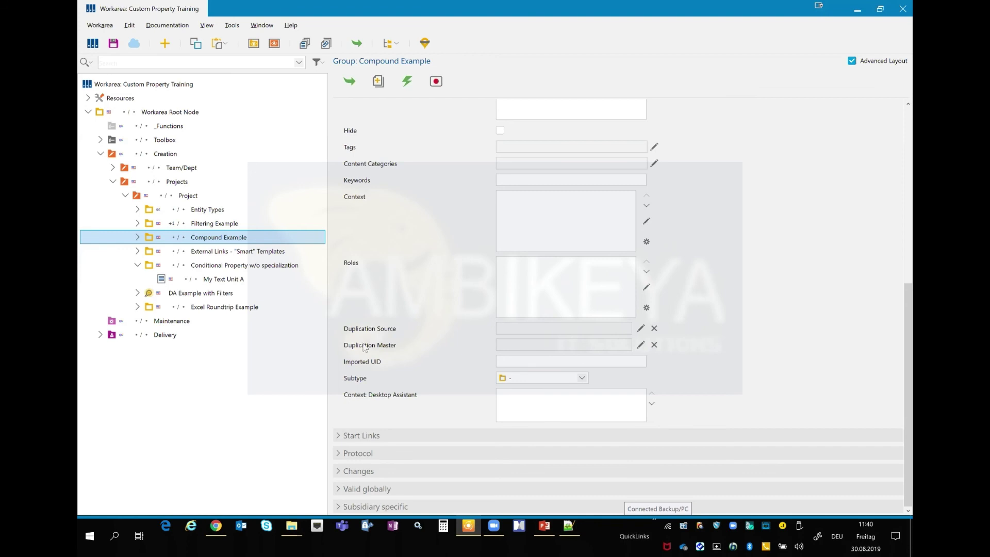
- Switch to Notepad++ and highlight the "content,asset" type of test_slide_param_walink_2 in slide.xml
left_click(570, 526)
key("ctrl+End")
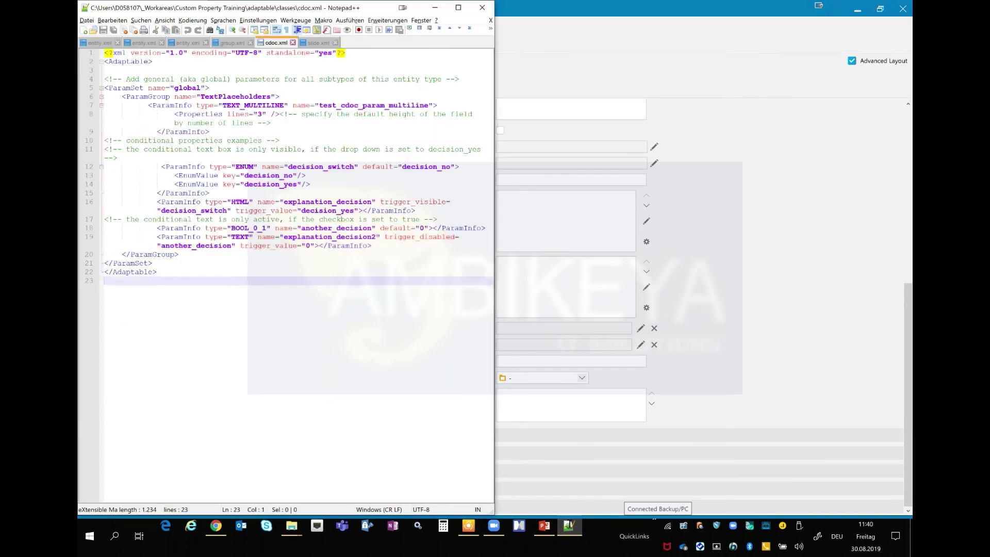
left_click(316, 43)
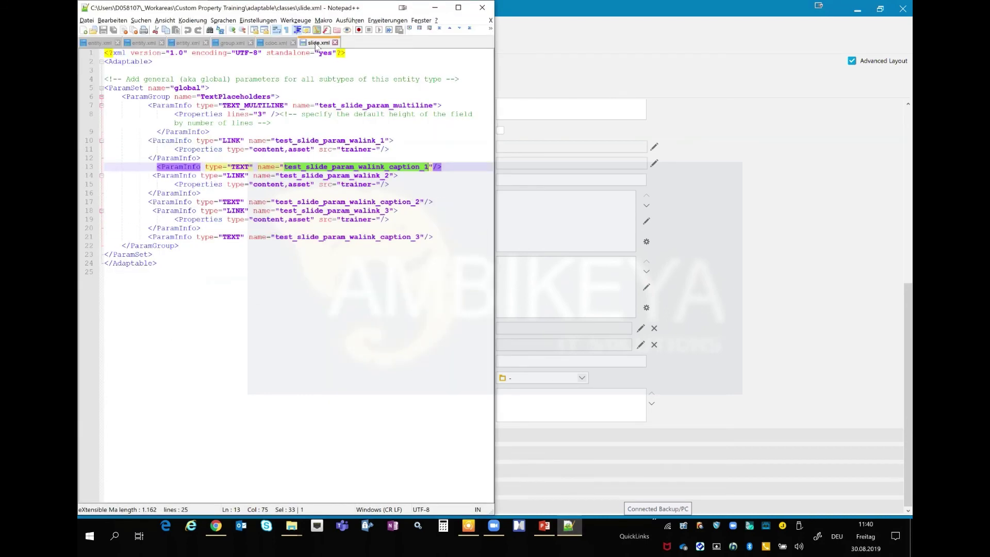
left_click(356, 268)
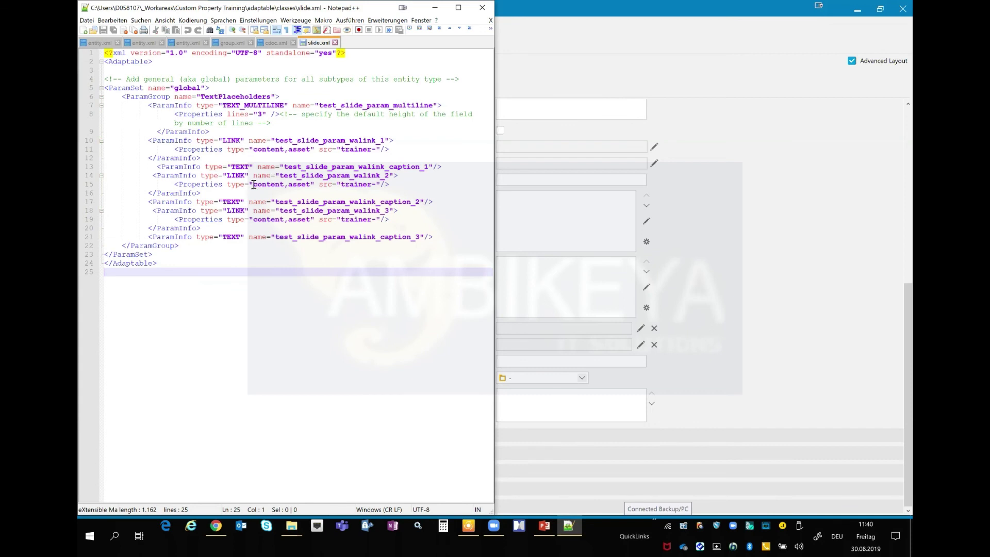
left_click_drag(252, 184, 312, 184)
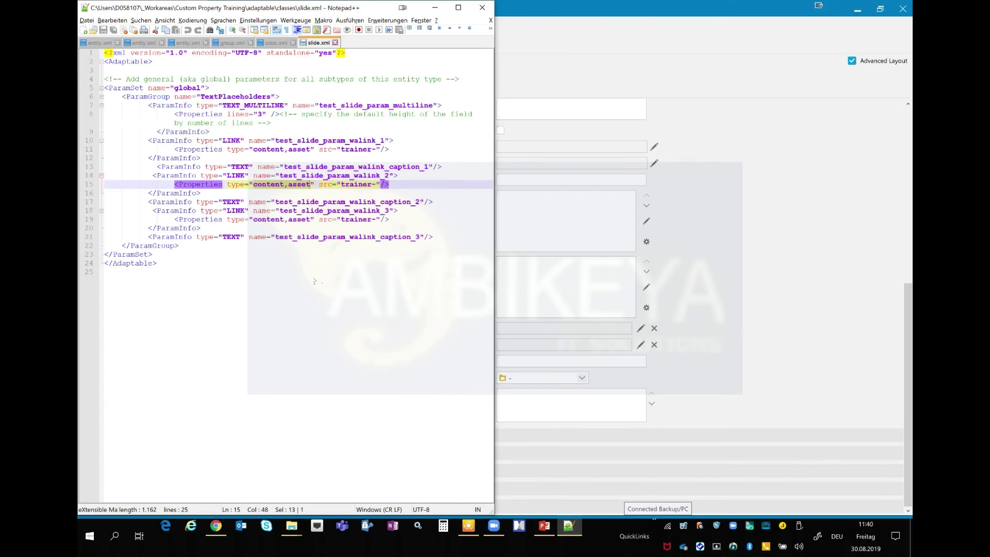
- Return to the workarea and show the TextPlaceholders of the book page in the Try out group under External Links - "Smart" Templates
left_click(750, 350)
left_click(138, 307)
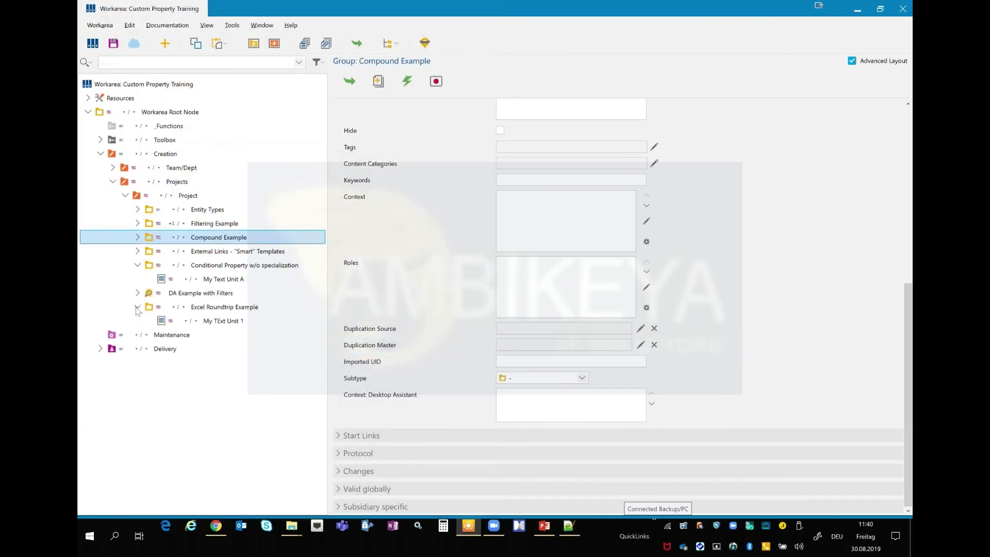
left_click(138, 308)
left_click(138, 266)
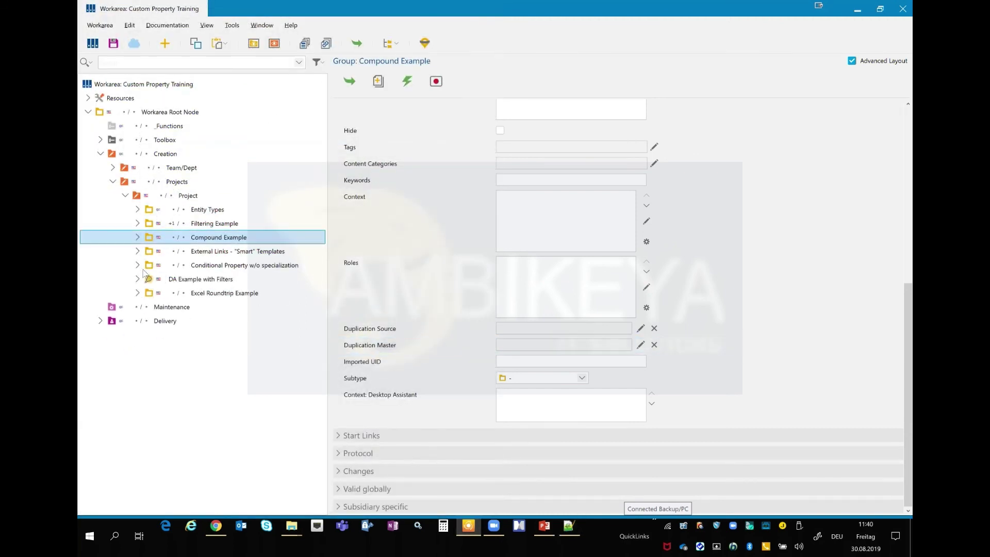
left_click(138, 251)
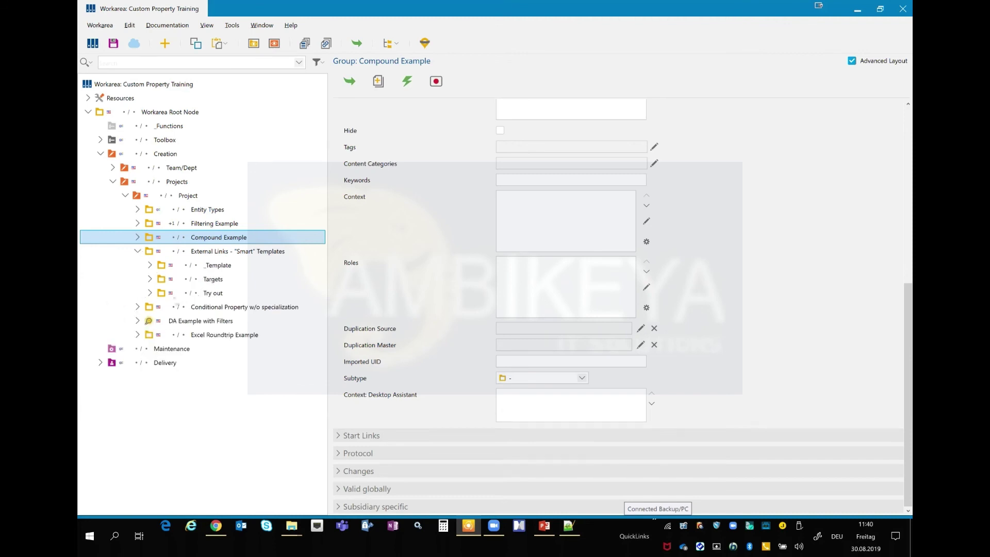
left_click(150, 293)
left_click(228, 308)
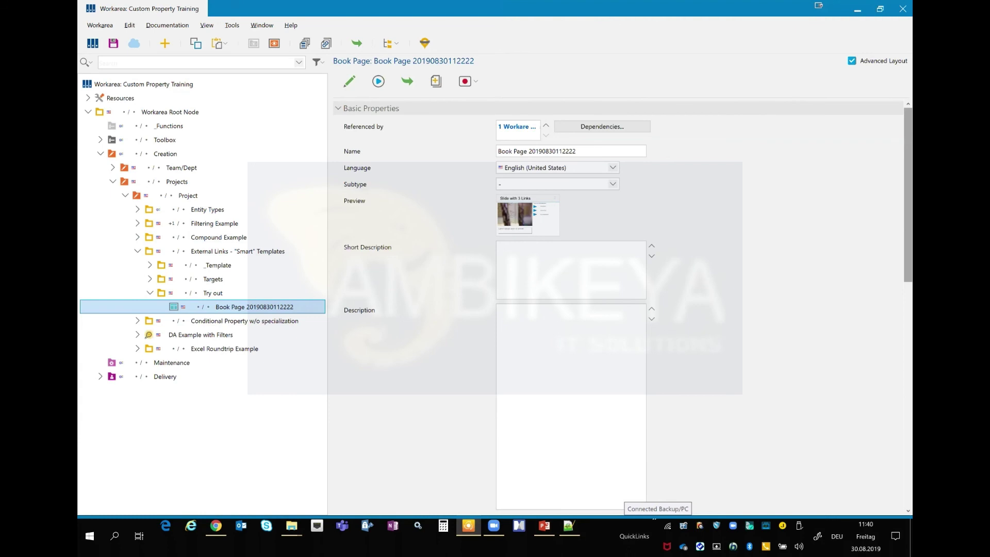
scroll(729, 475, "down", 10)
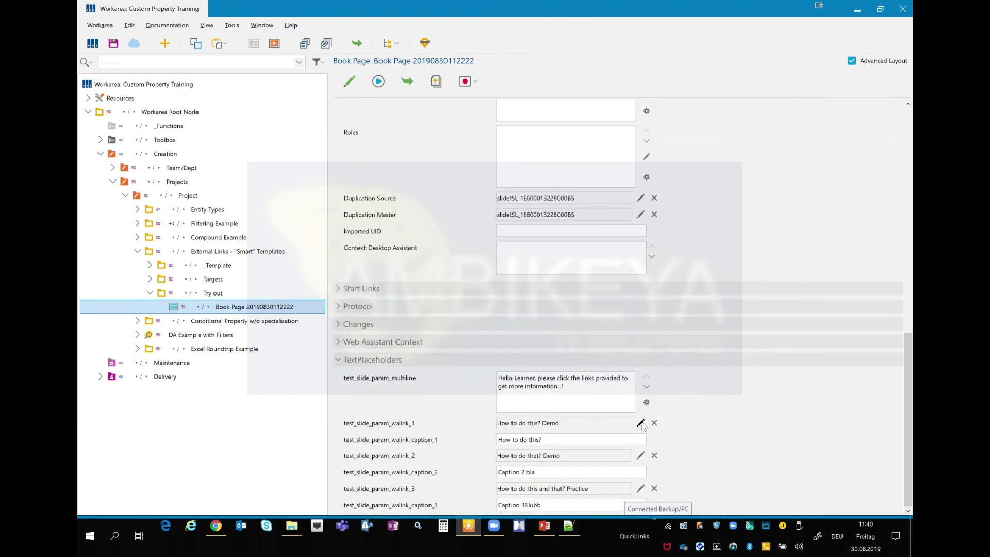
- Open the link selection for test_slide_param_walink_1 and compare its workarea objects with the highlighted "content" type in slide.xml
left_click(641, 423)
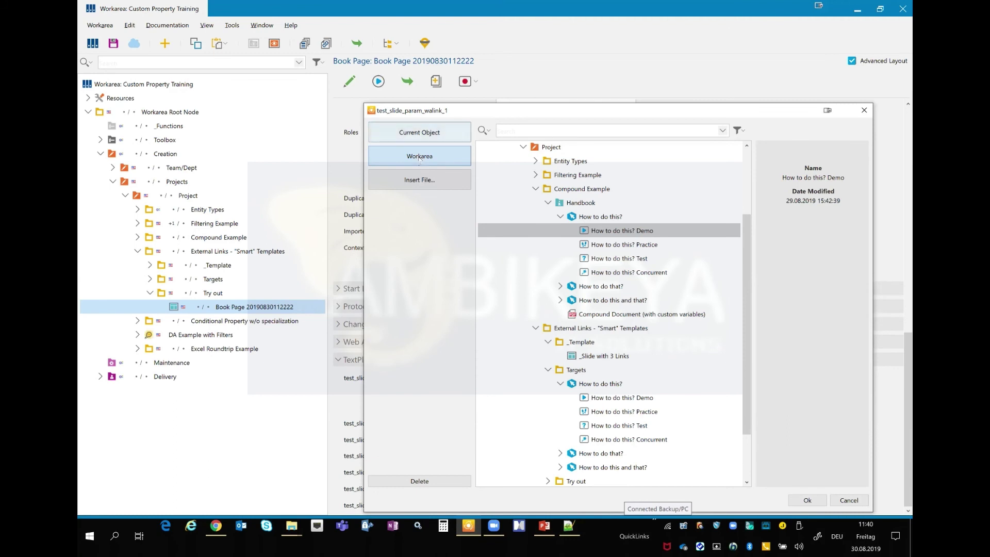
left_click(570, 529)
double_click(264, 184)
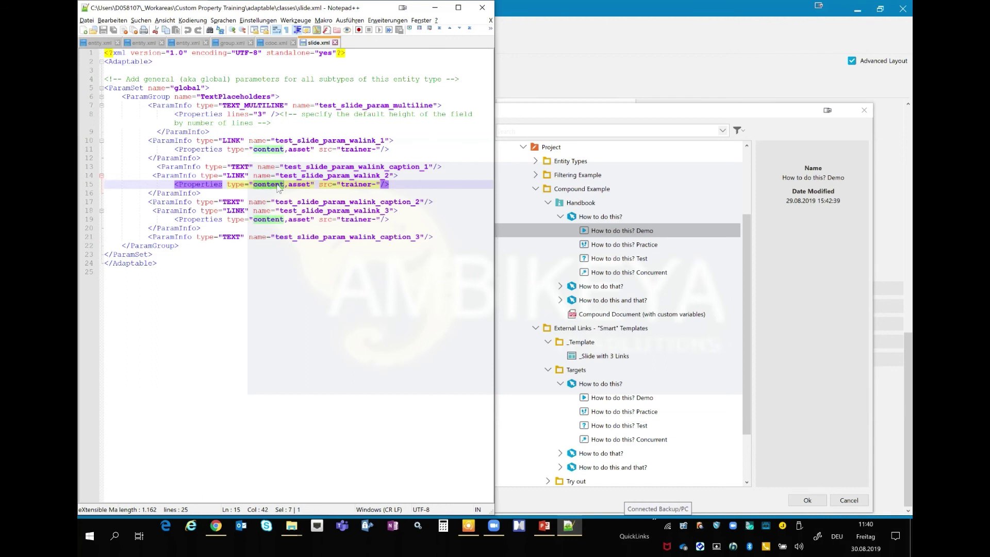
left_click(822, 258)
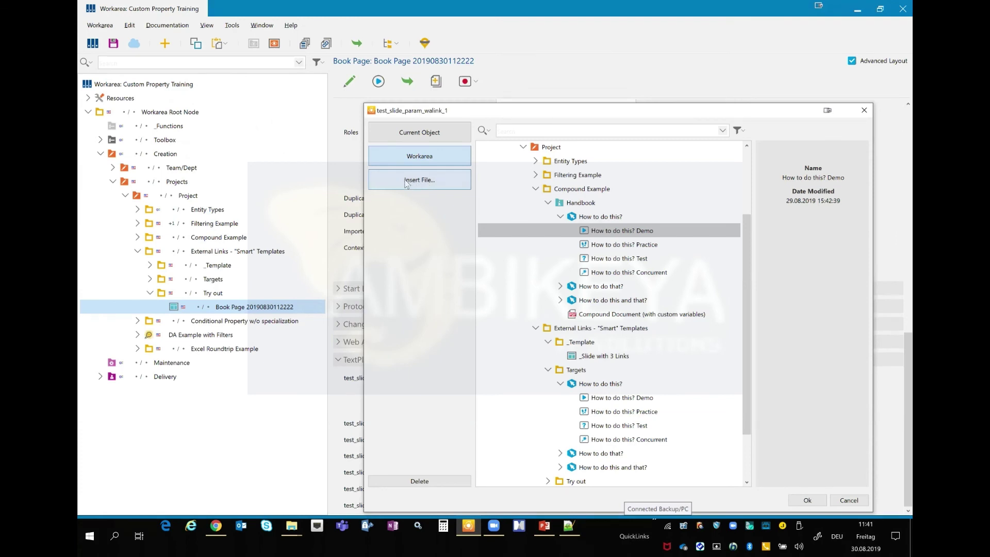
key("alt+Tab")
key("alt+Tab")
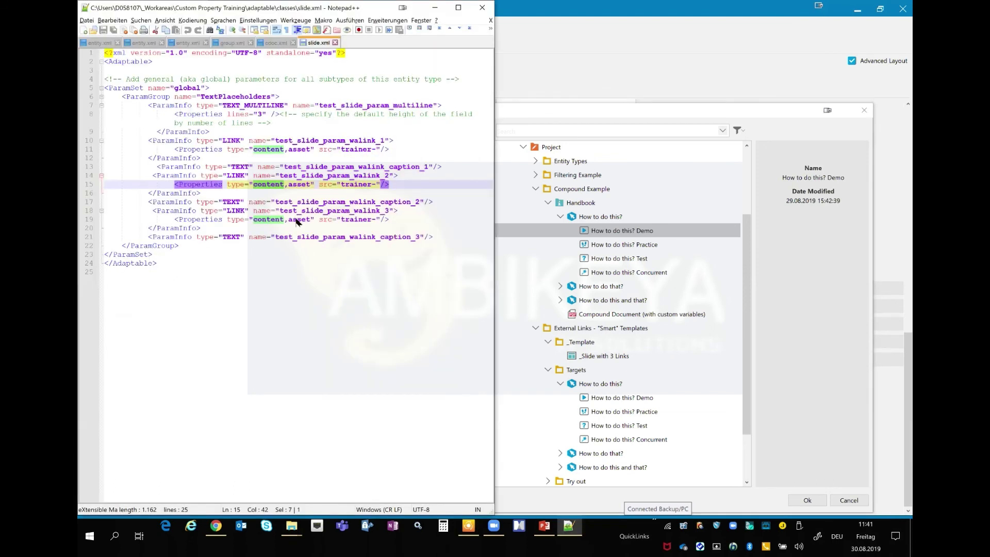
- Highlight the "asset" type of test_slide_param_walink_3 in slide.xml, and close the link selection back in the workarea
double_click(299, 219)
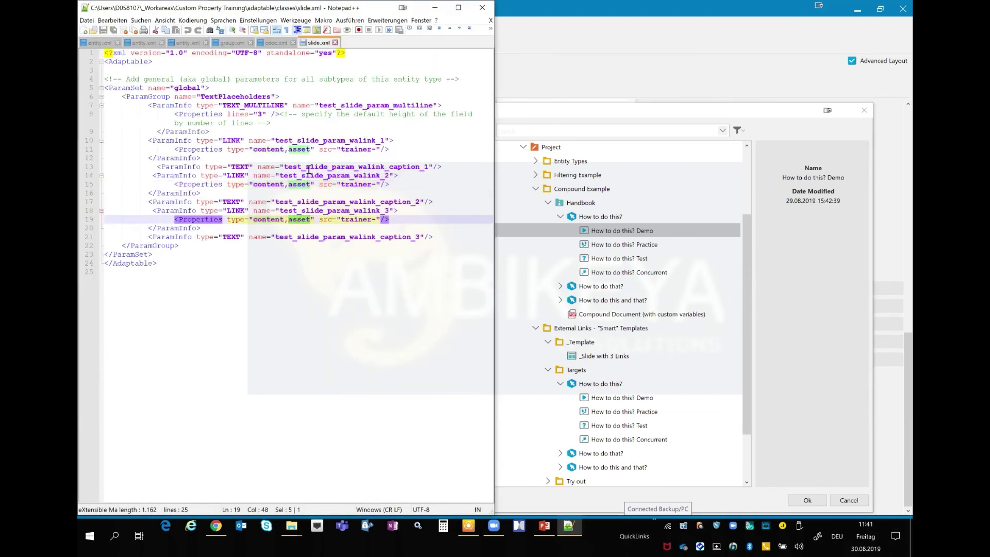
left_click(310, 220)
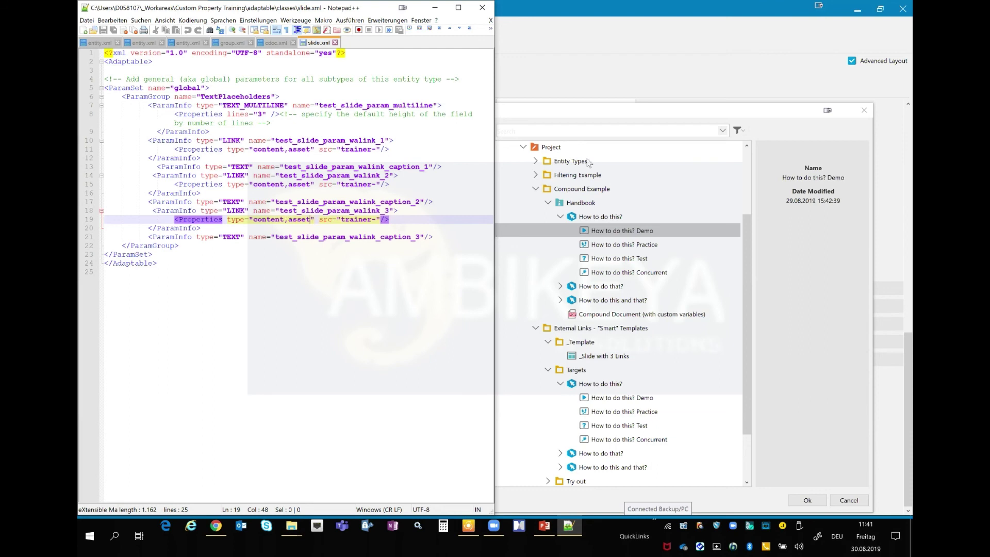
left_click(549, 114)
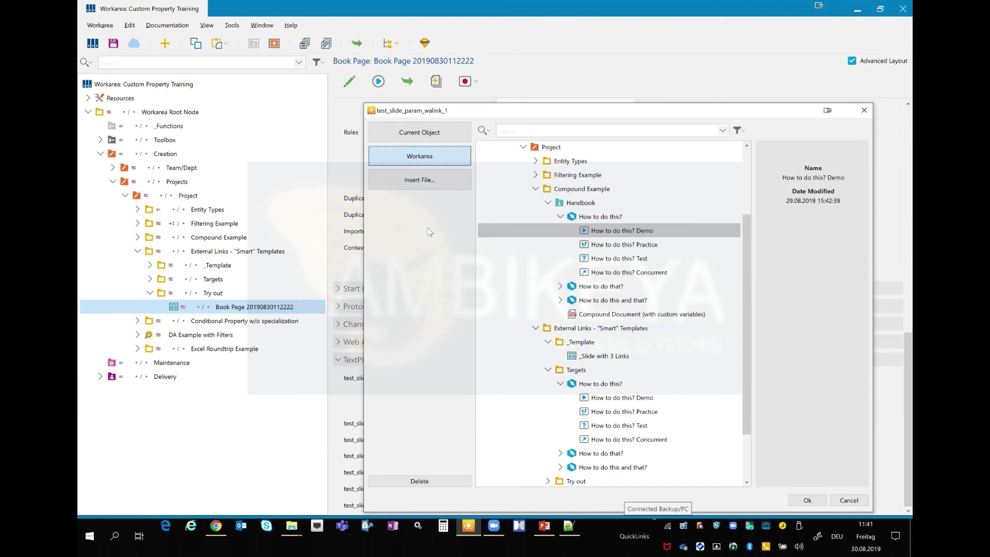
left_click(864, 110)
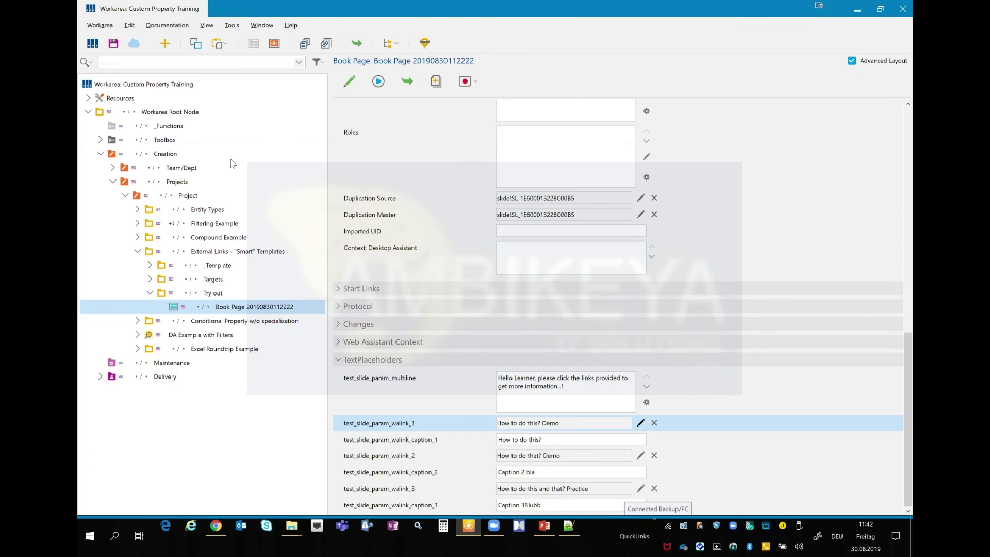
- Open the file folder of trainer 10.3.7.1269 from the workarea's Resources
left_click(88, 98)
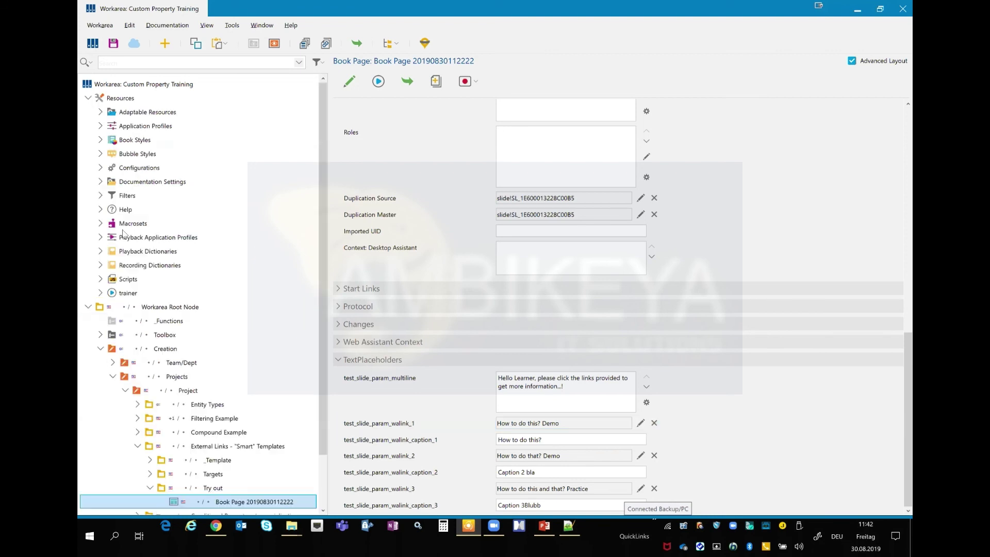
left_click(100, 293)
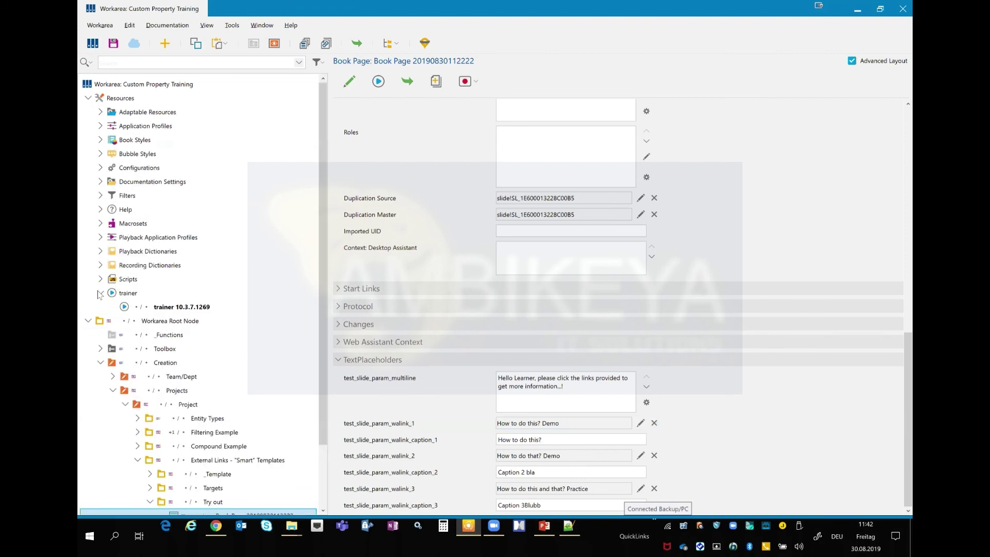
left_click(172, 308)
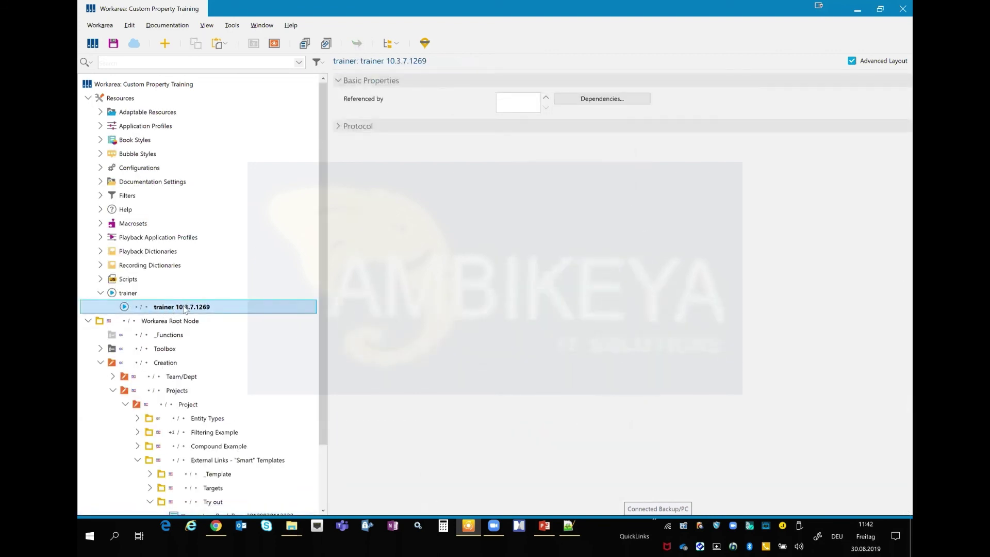
right_click(184, 310)
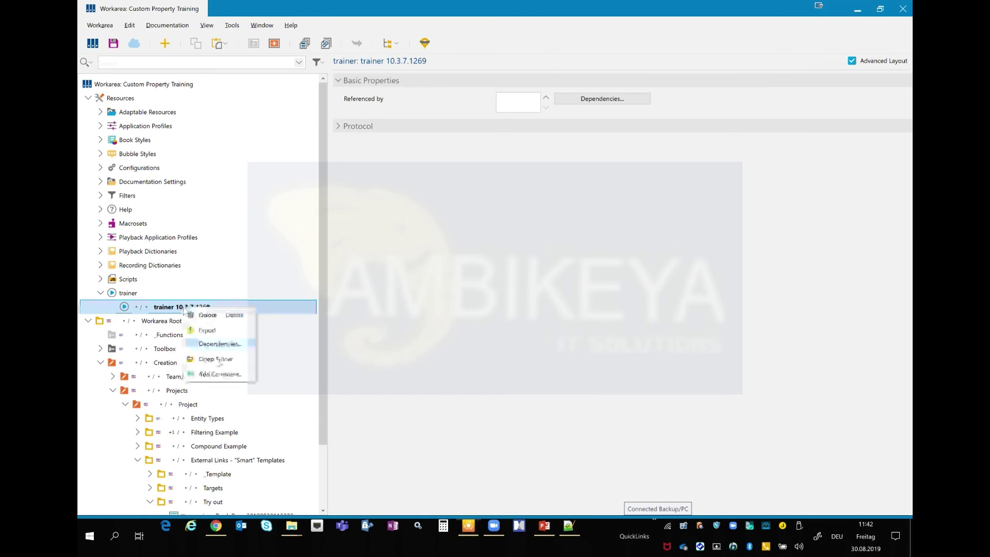
left_click(219, 364)
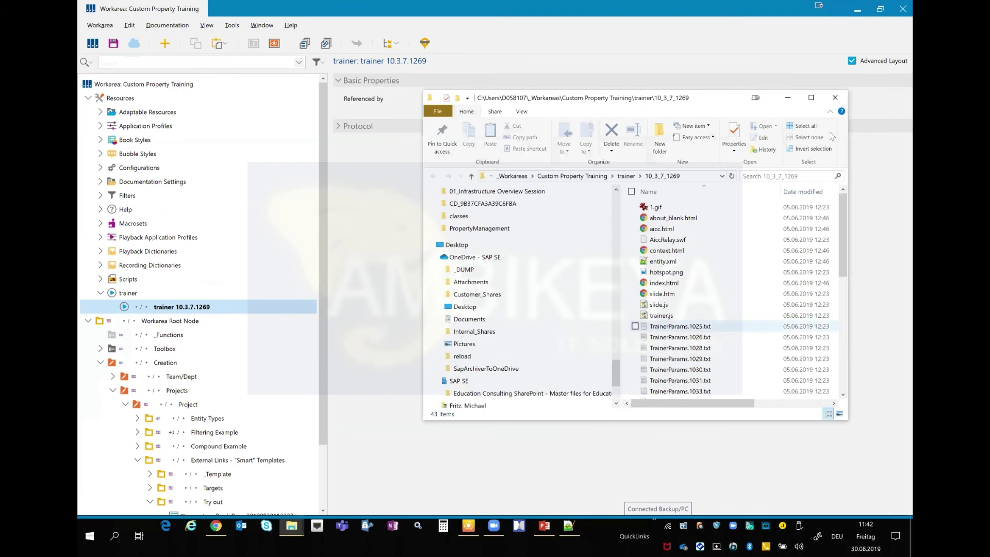
- Find TrainerParams.xml in the 10_3_7_1269 folder and open it in Notepad++
left_click(681, 327)
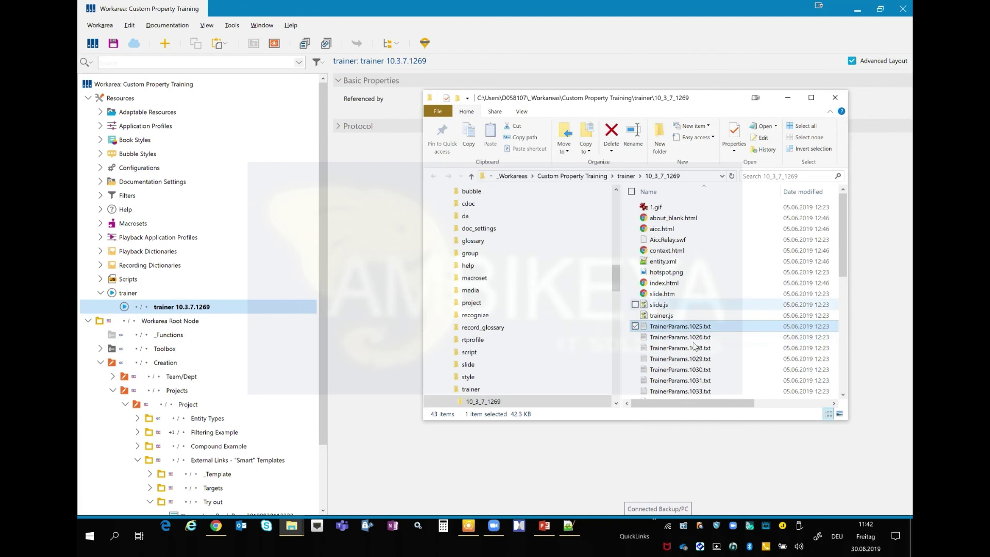
scroll(694, 361, "down", 6)
scroll(693, 376, "down", 2)
left_click(691, 373)
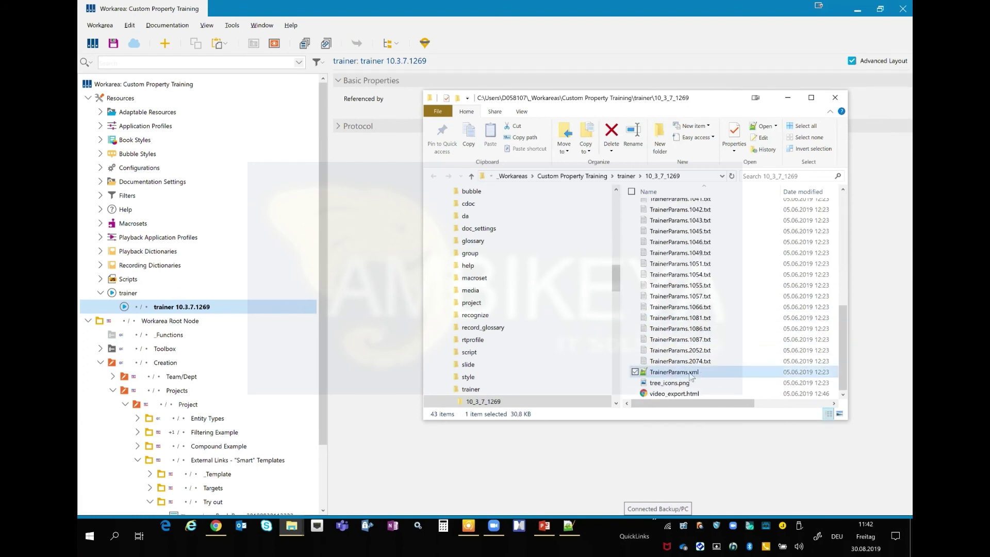
double_click(691, 373)
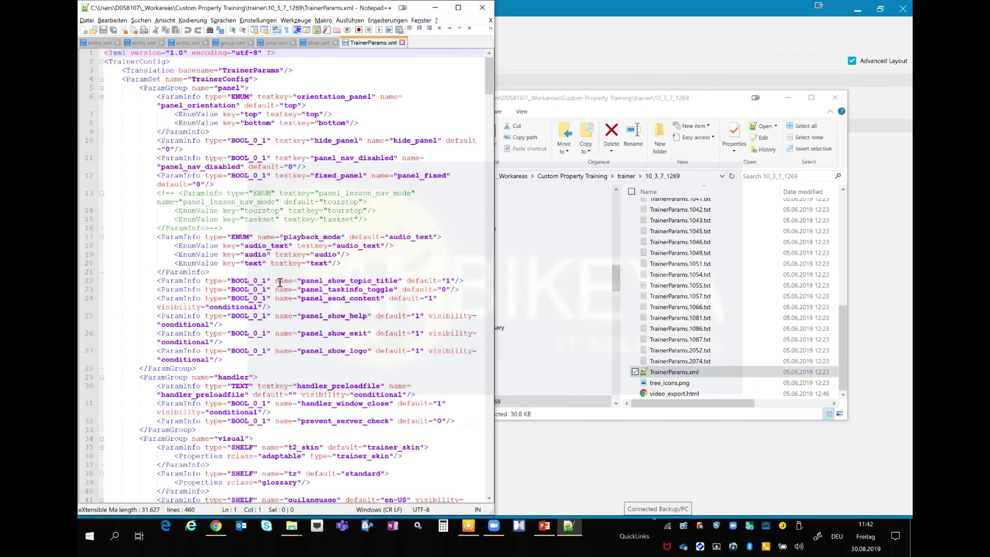
- Skim the first parameter groups of TrainerParams.xml and highlight the TrainerConfig name of the parameter set
scroll(452, 273, "down", 4)
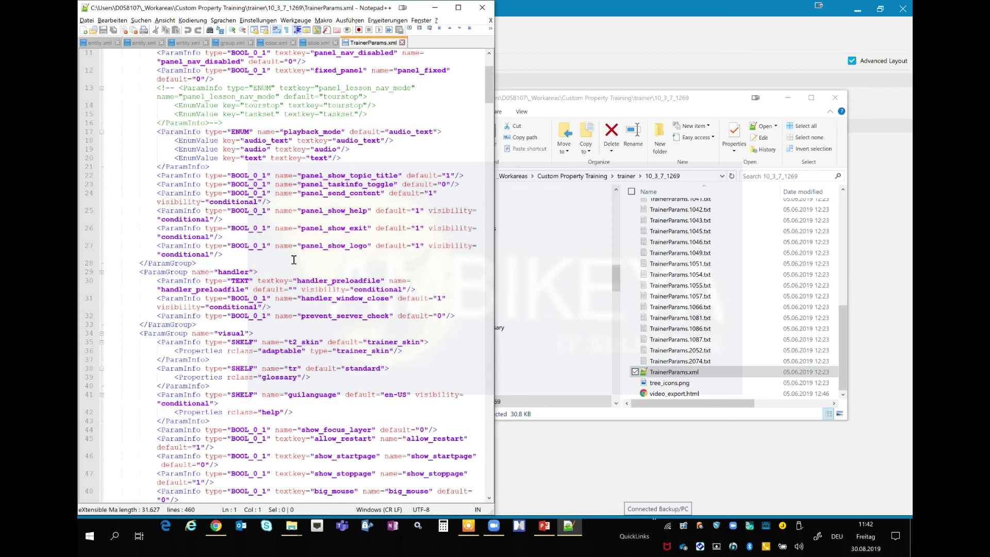
scroll(294, 259, "up", 4)
double_click(214, 81)
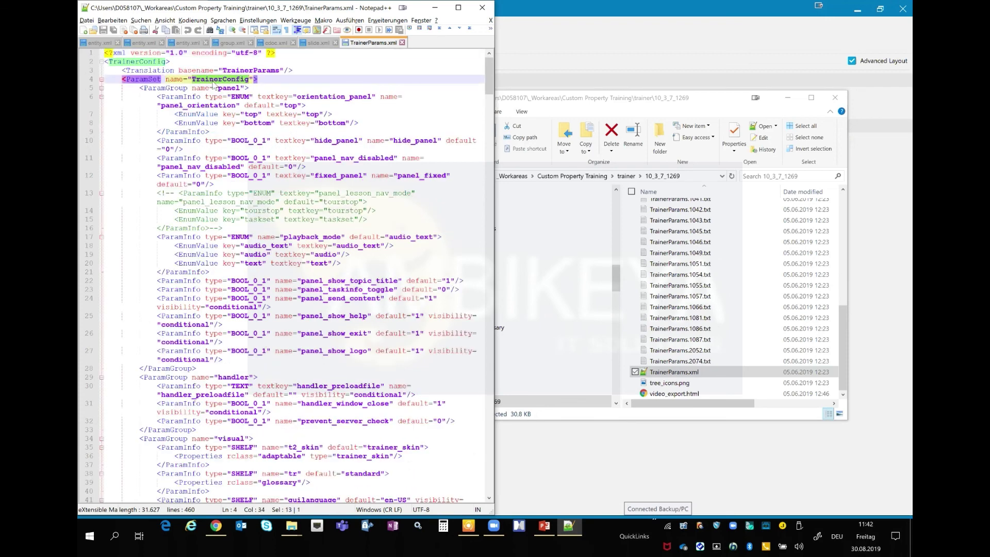
- Switch to the workarea and show the Control Bar orientation in the "trainer - Global" playback settings
left_click(605, 39)
left_click(232, 25)
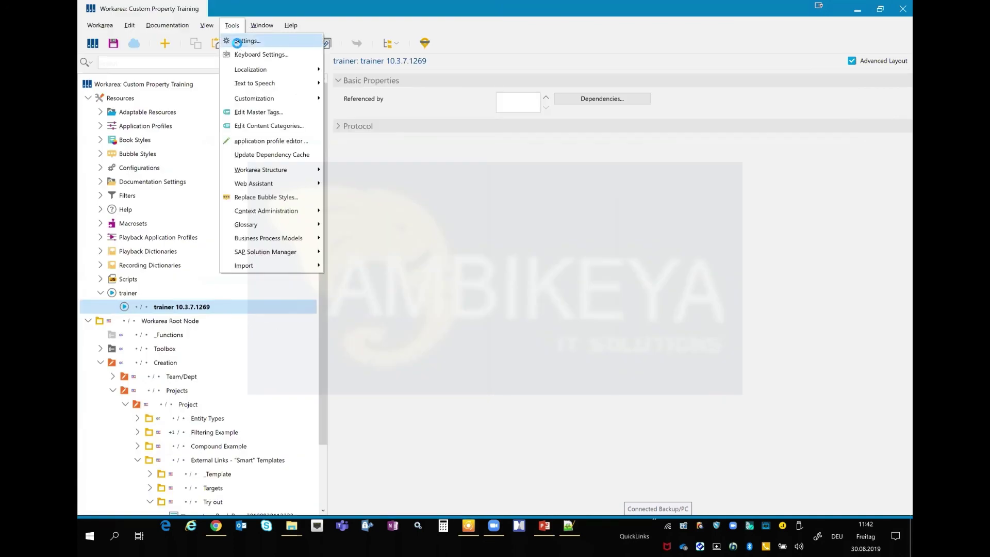
left_click(237, 41)
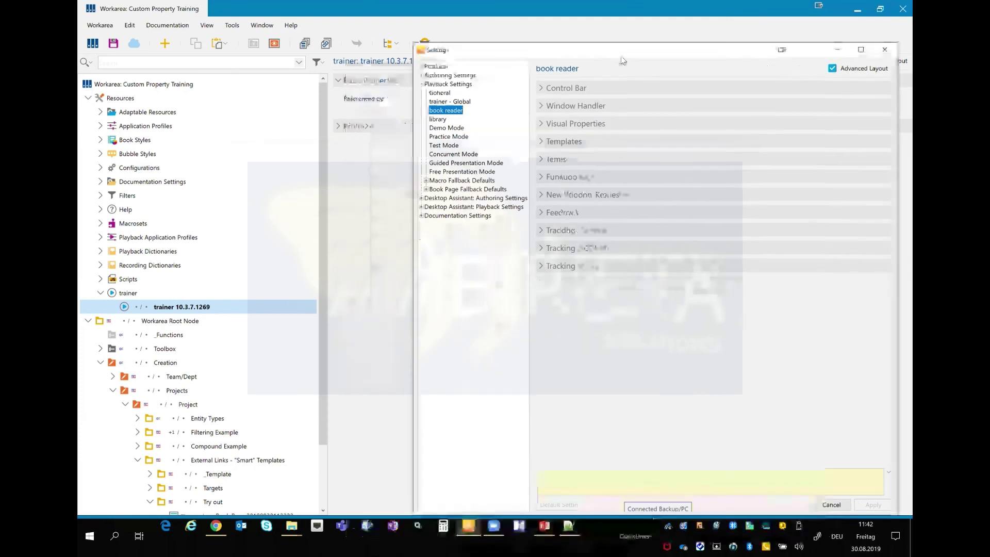
left_click(469, 102)
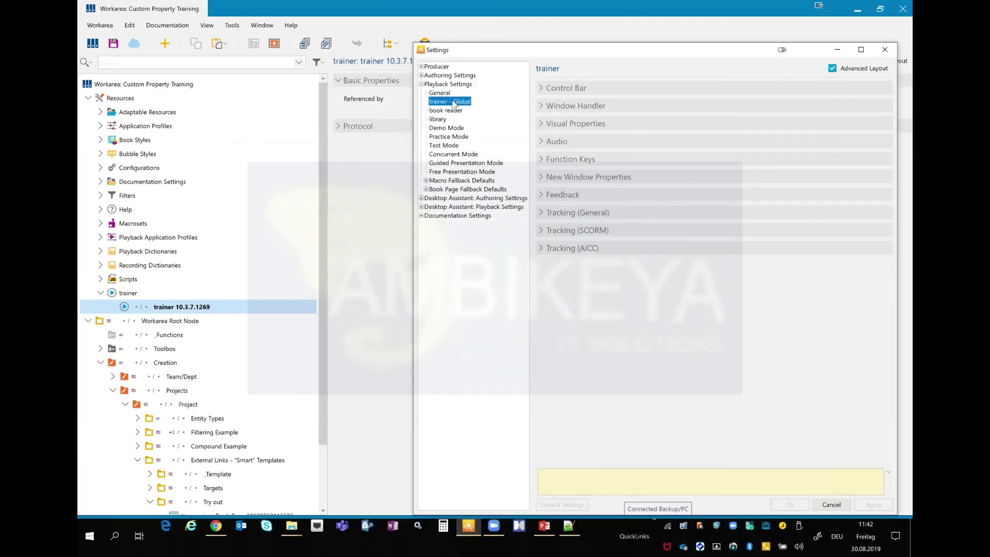
left_click(545, 89)
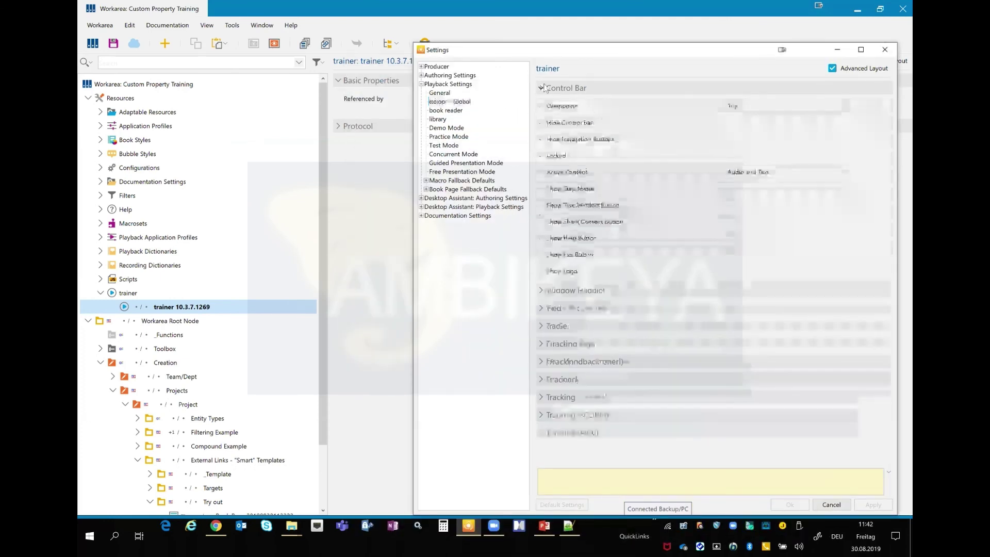
left_click(588, 106)
- Switch to Notepad++ and highlight the orientation_panel textkey, followed by the visibility="conditional" attribute of panel_show_logo in TrainerParams.xml
key("alt+Tab")
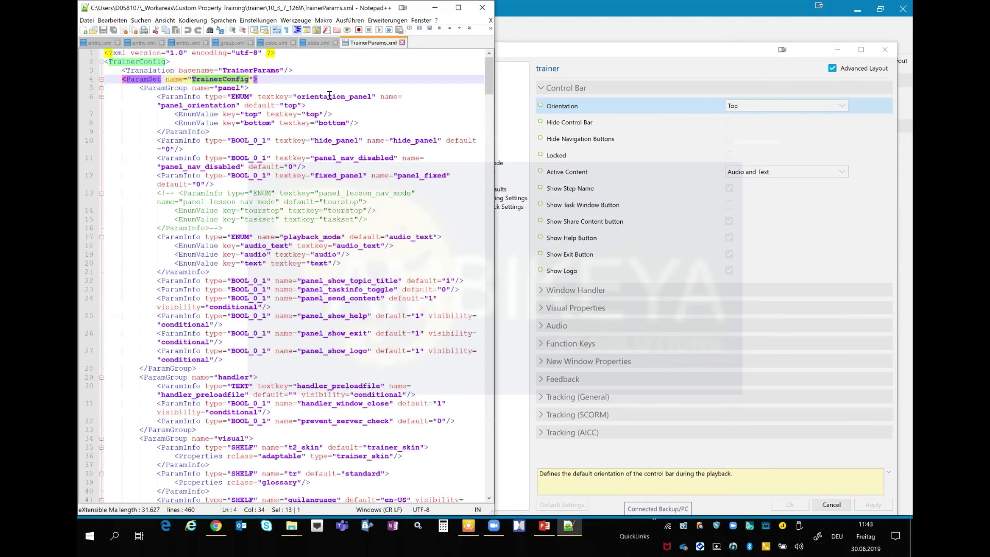
double_click(333, 97)
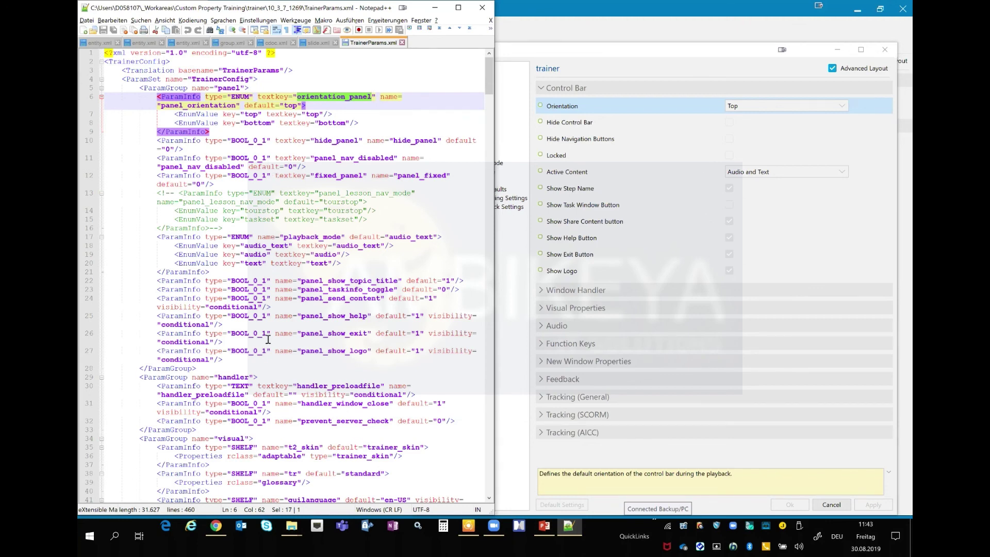
scroll(284, 354, "down", 1)
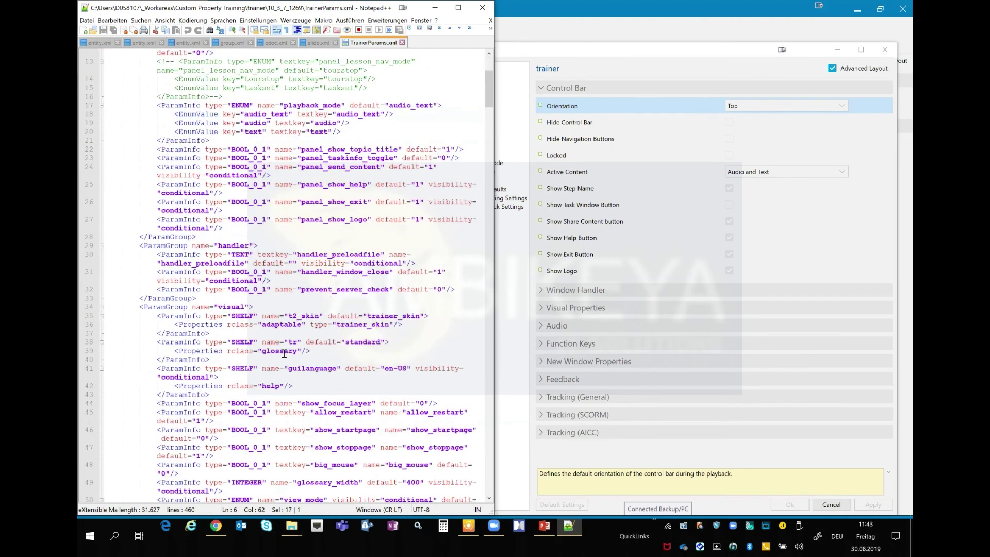
scroll(458, 209, "down", 2)
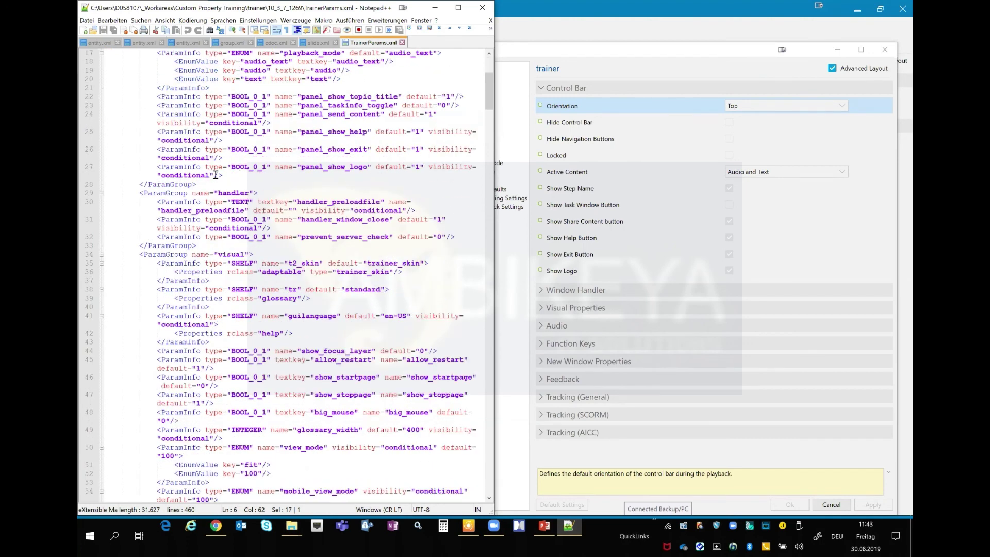
left_click(448, 167)
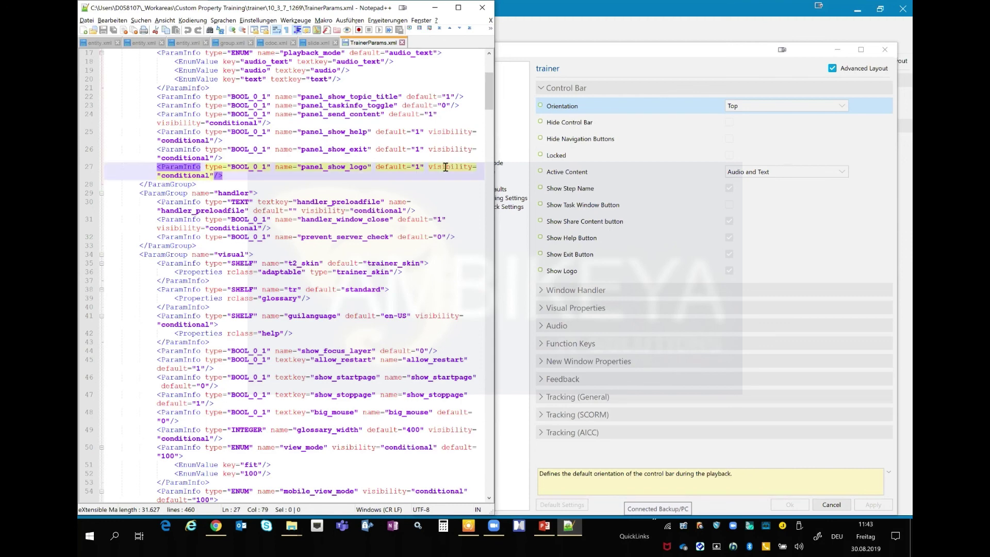
left_click_drag(215, 176, 429, 167)
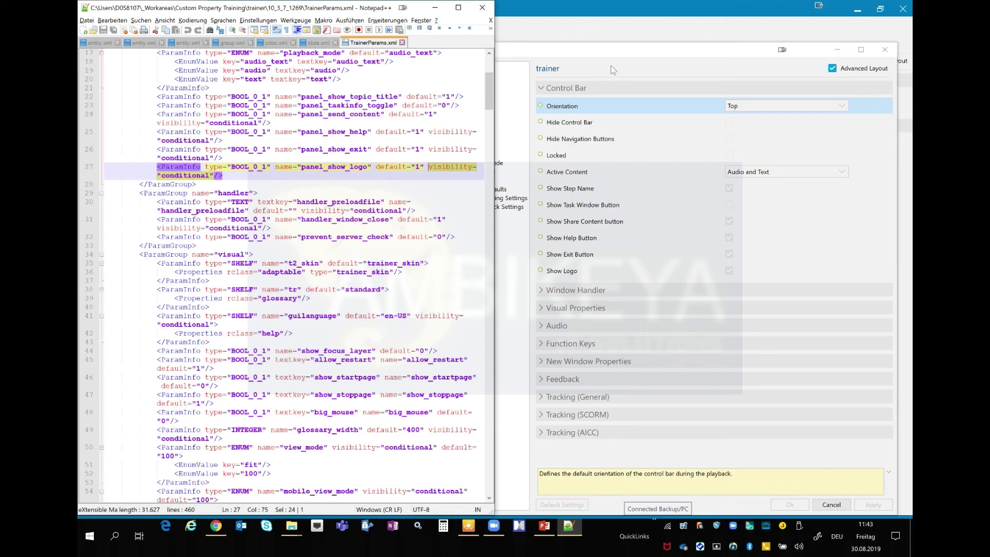
- Close the settings in the workarea and open the file folder of the Standard macroset
left_click(858, 14)
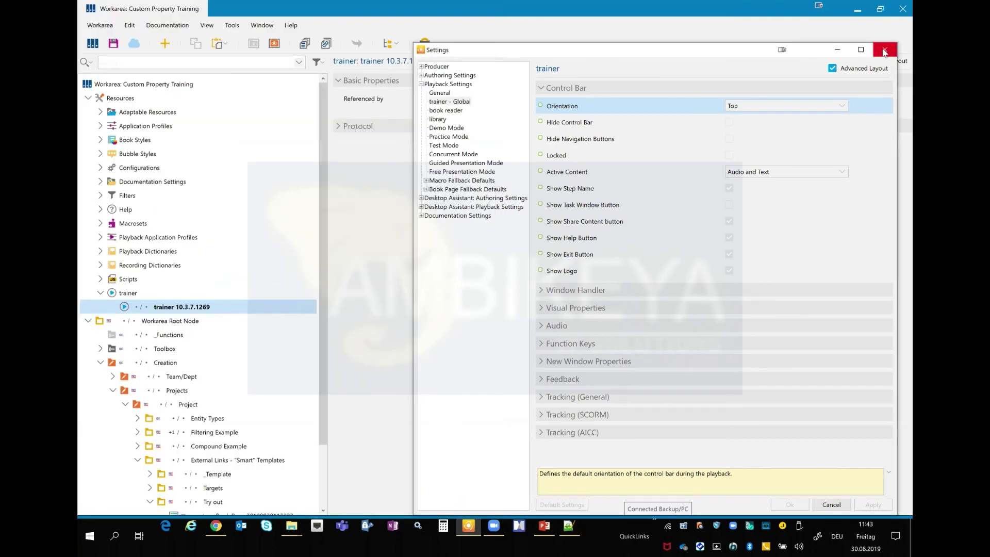
left_click(883, 50)
left_click(137, 224)
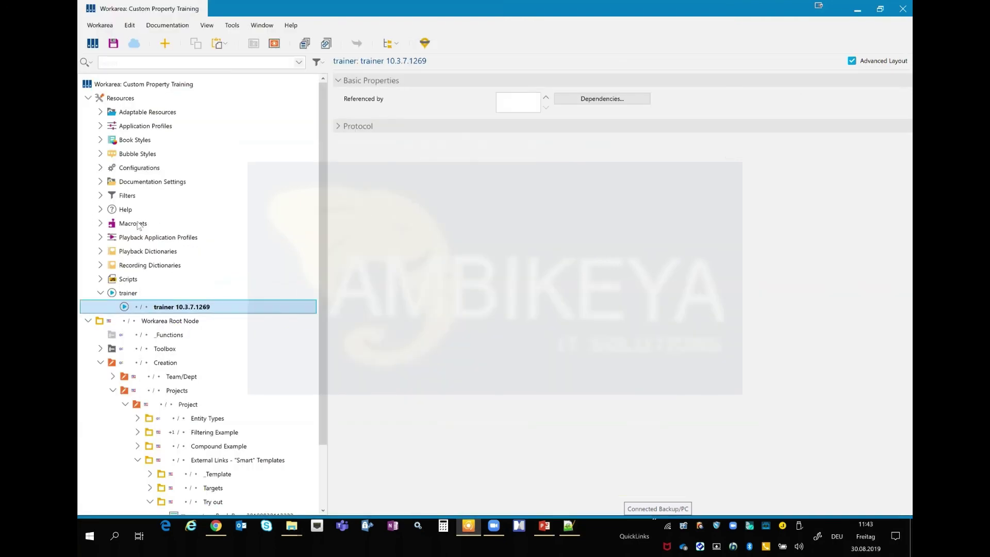
left_click(101, 225)
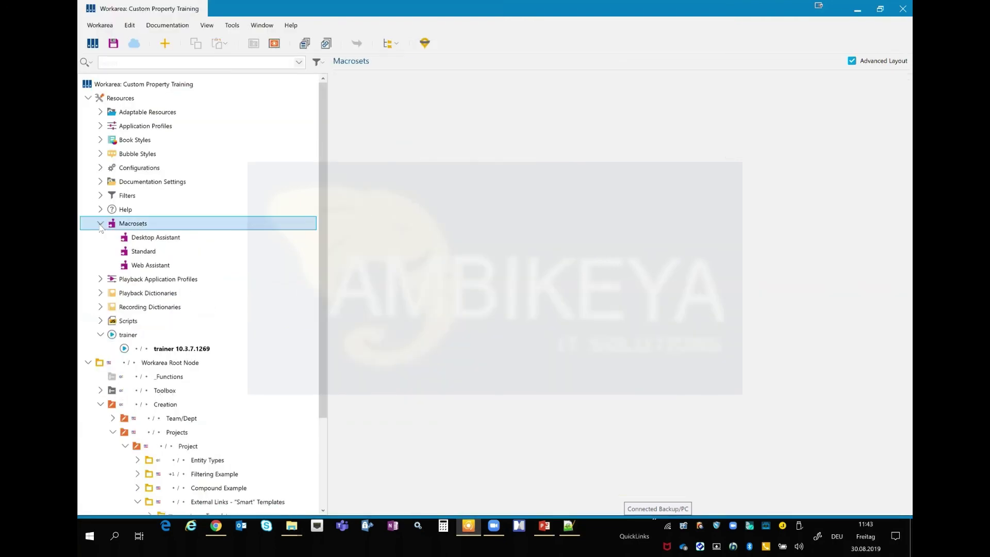
left_click(145, 253)
right_click(145, 252)
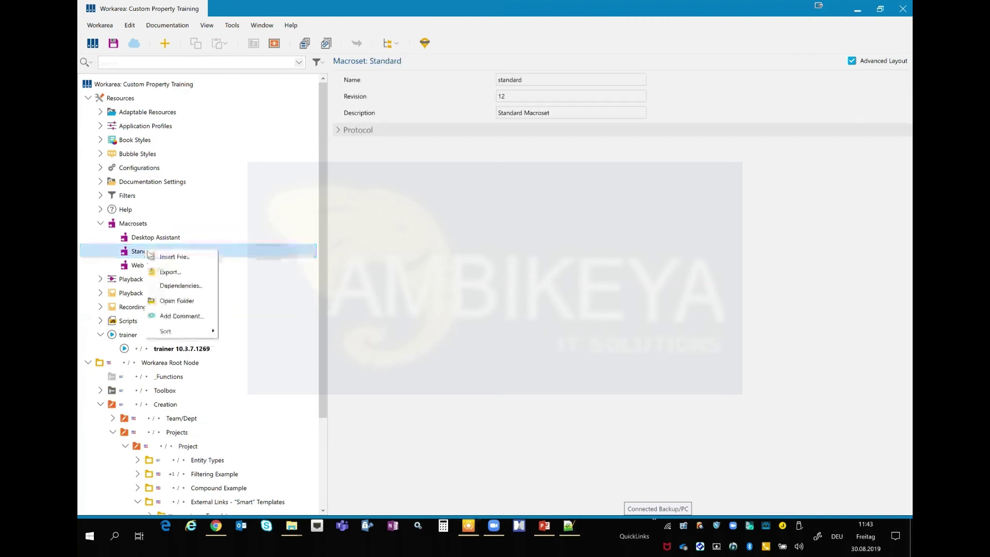
left_click(566, 233)
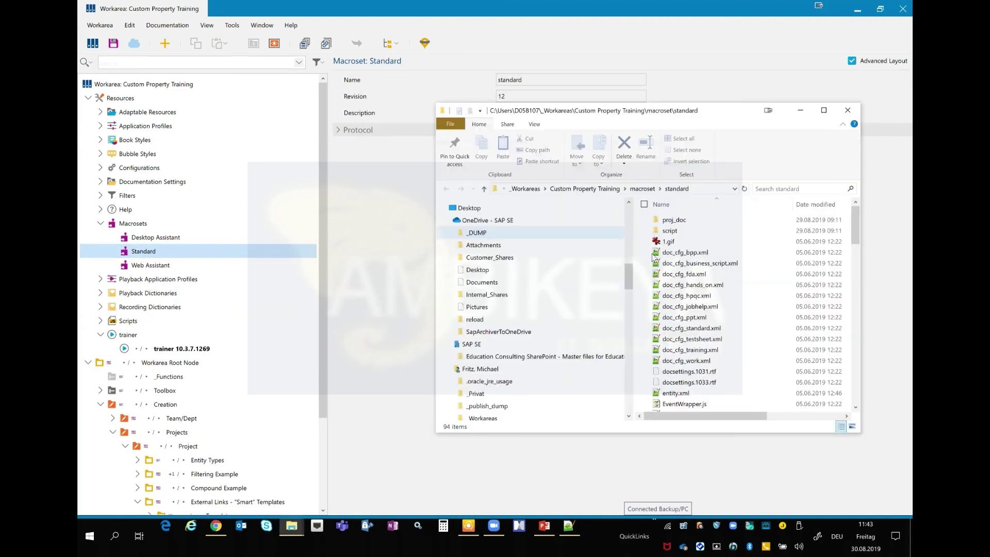
- Open Headers.xml from the standard macroset folder and examine its global highlights, bubbles, quizzes and page_style parameter groups
scroll(681, 285, "down", 1)
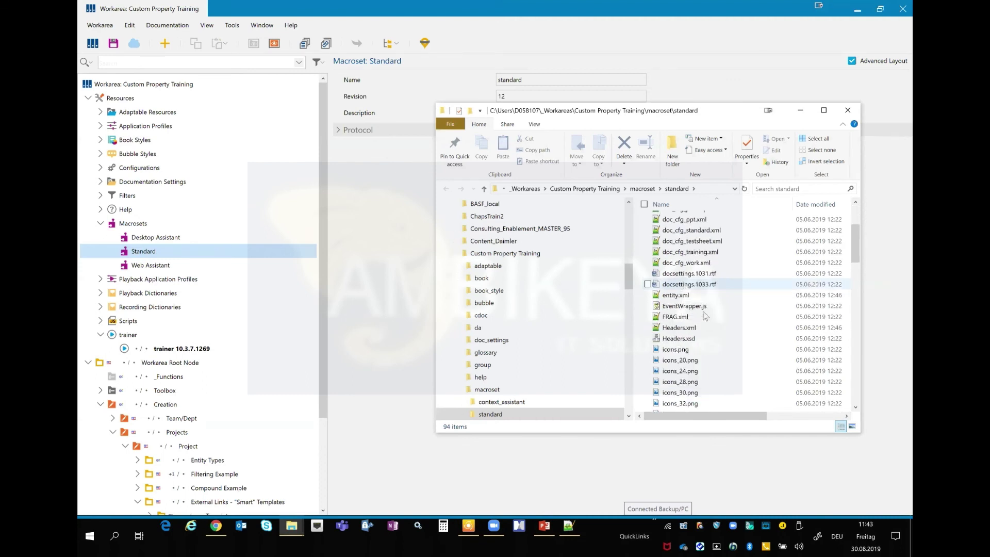
left_click(669, 330)
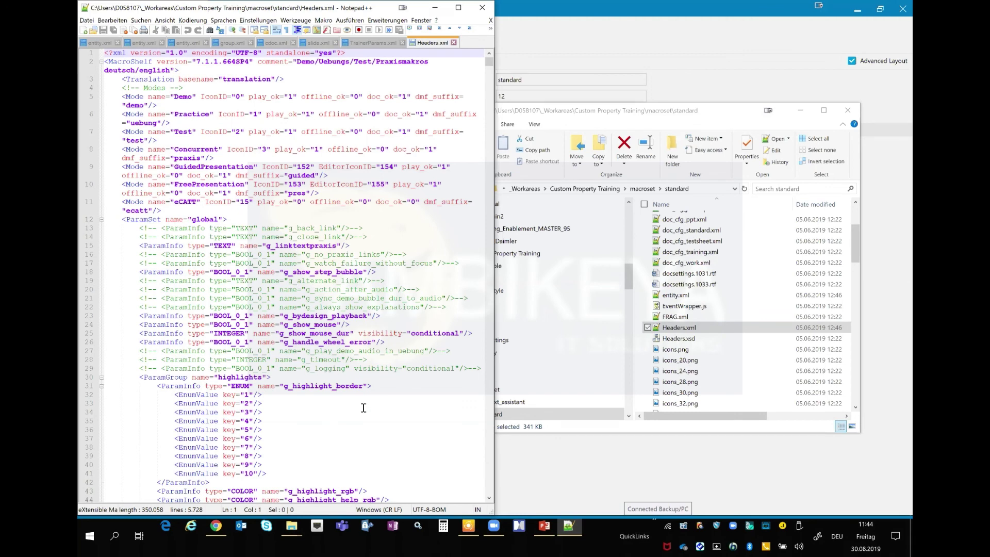
scroll(354, 413, "down", 7)
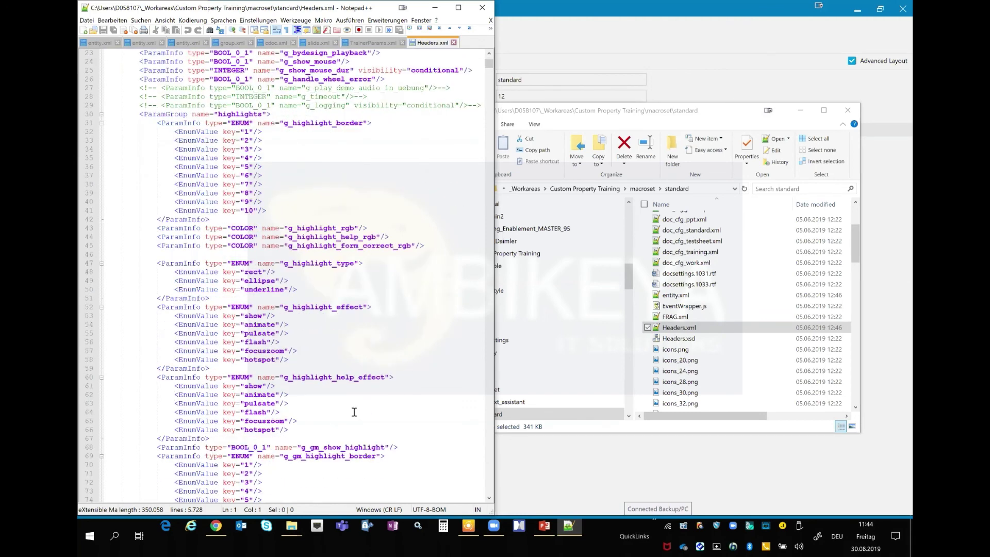
scroll(354, 412, "down", 5)
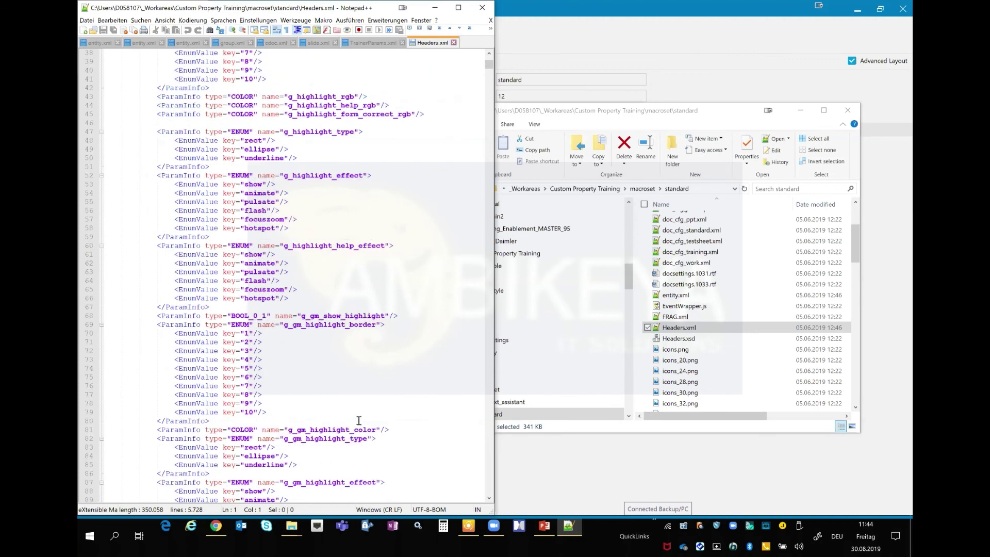
scroll(359, 421, "down", 20)
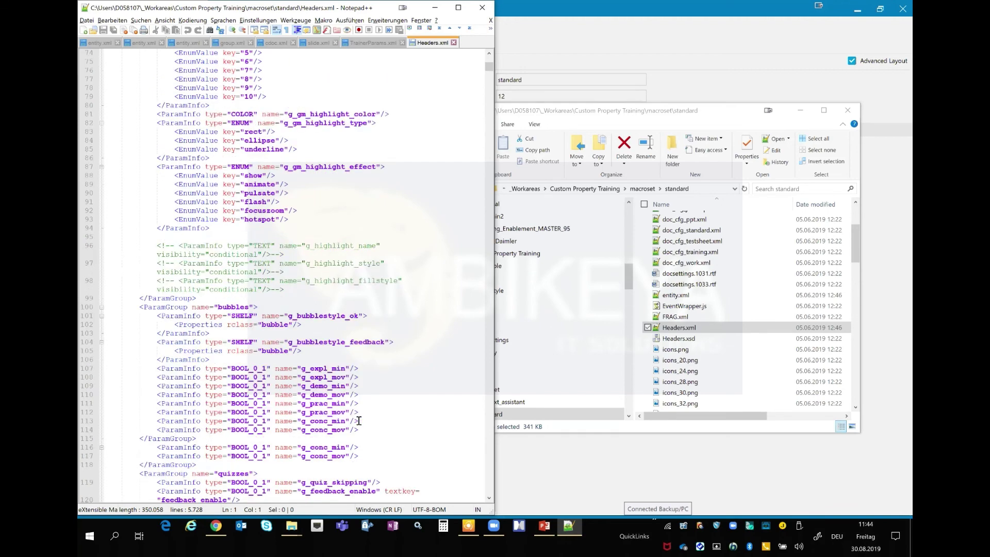
scroll(359, 421, "down", 5)
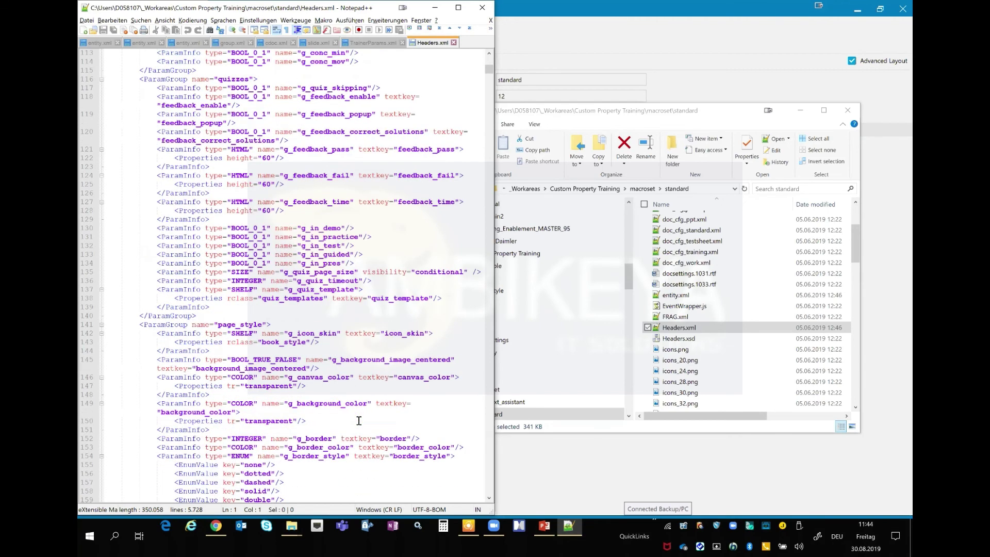
- Close Headers.xml and the standard macroset folder, and minimize Notepad++ to return to the workarea
left_click(453, 43)
left_click(848, 111)
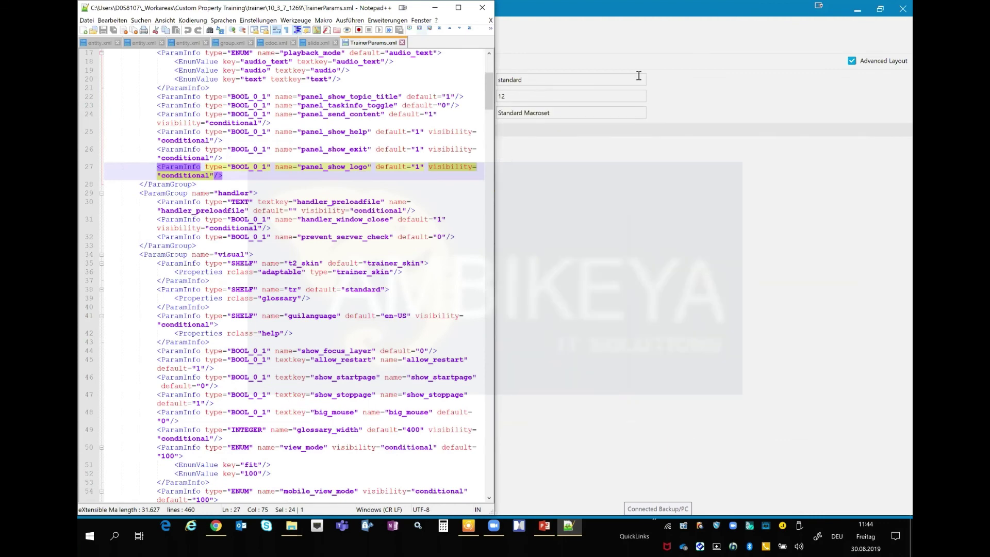
left_click(435, 8)
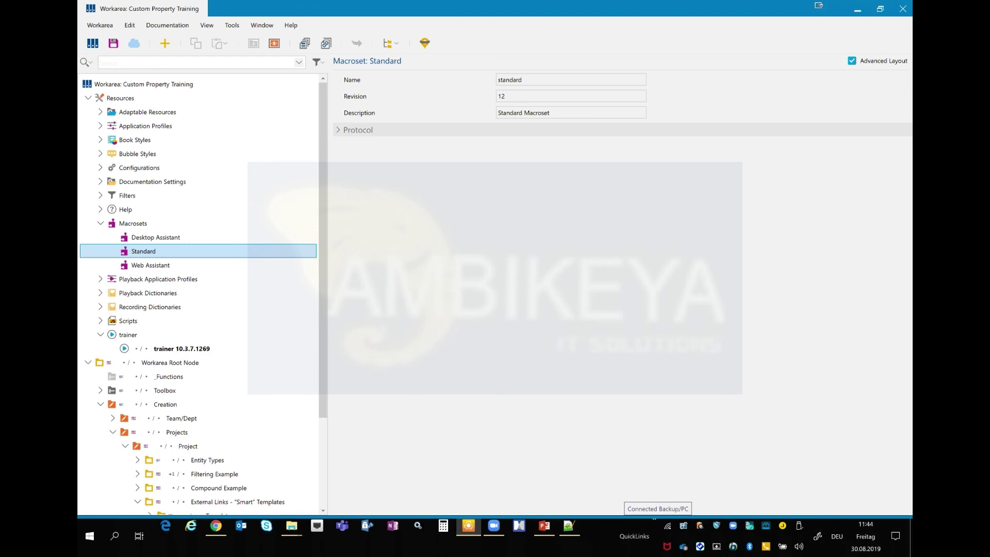
- Open the book page in the Try out folder, return to its workarea properties and expand the _Template folder
left_click(323, 458)
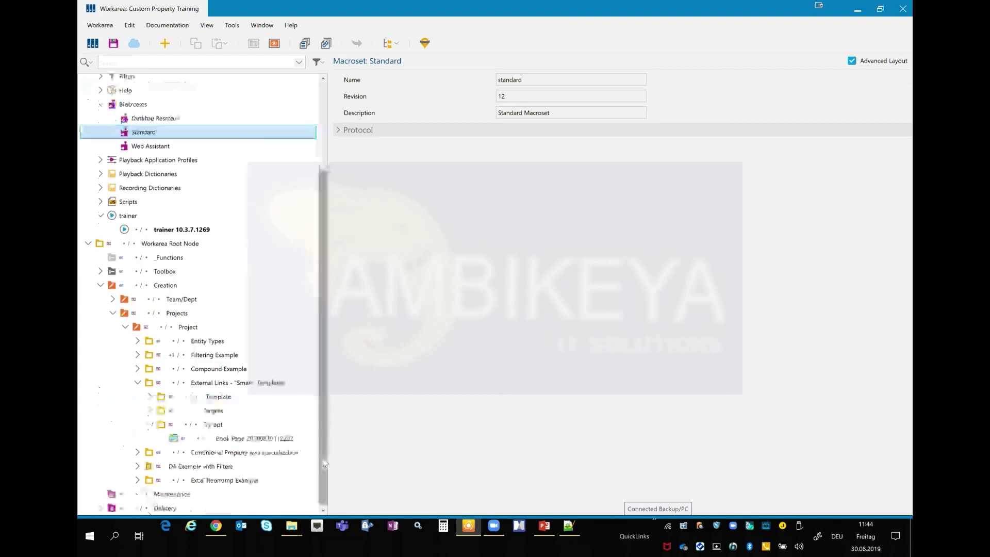
left_click(230, 439)
double_click(230, 439)
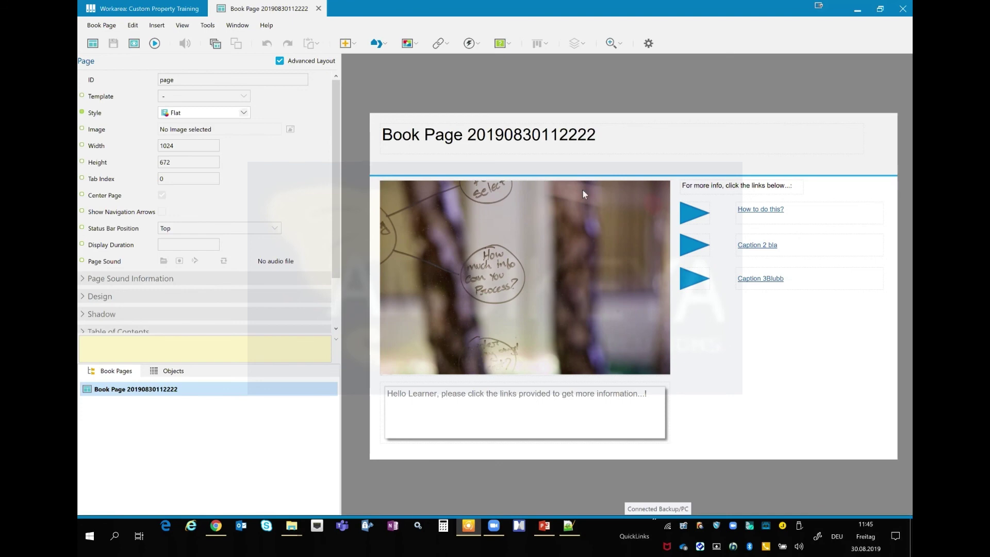
left_click(97, 11)
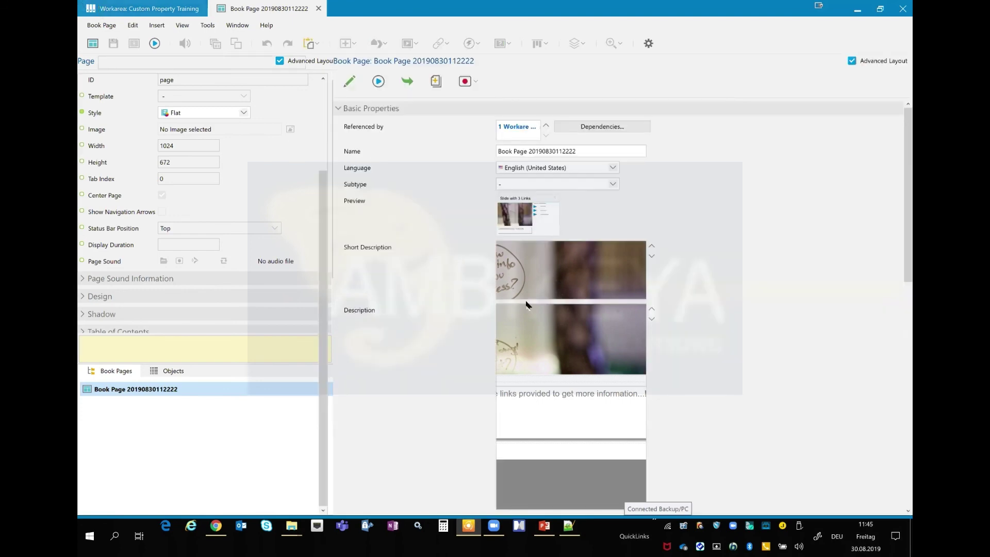
scroll(476, 369, "down", 1)
scroll(476, 369, "down", 2)
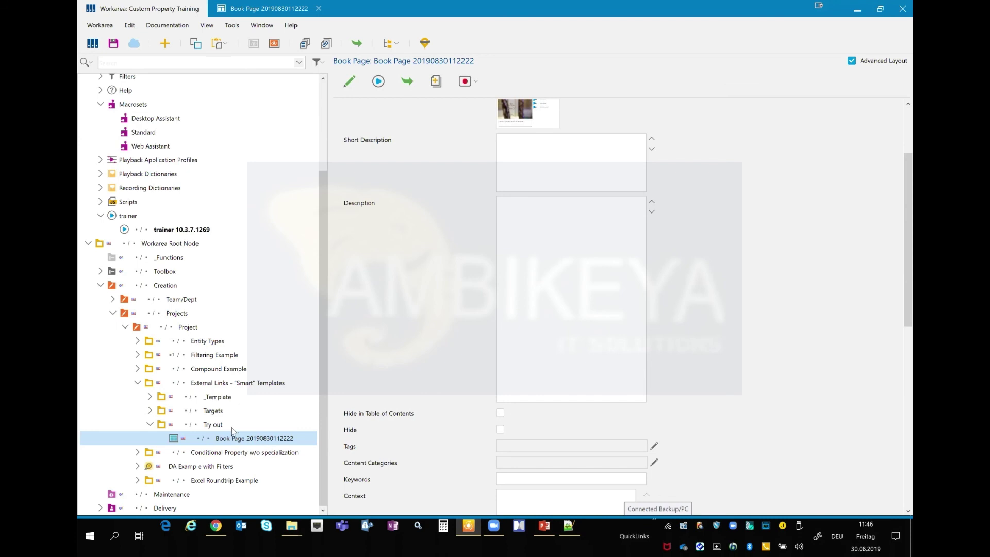
left_click(149, 397)
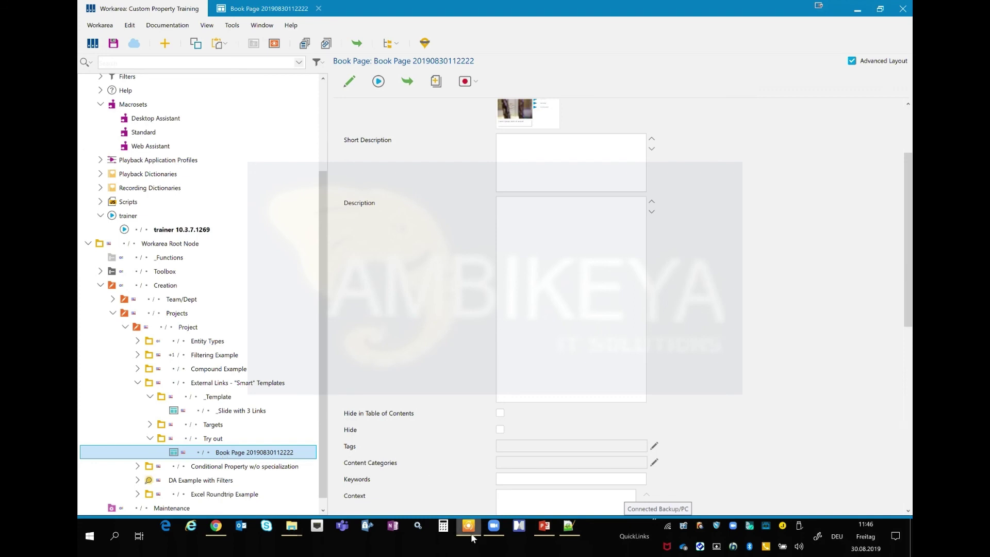
- Switch to the training slides in Chrome and advance through the data types slide to "Custom Properties – How to implement - 2/2"
mouse_move(217, 527)
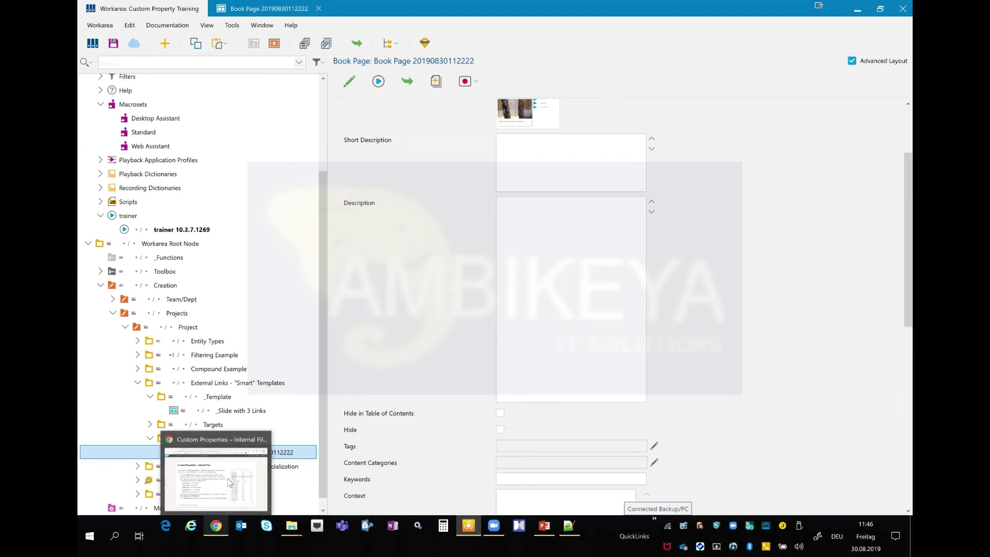
left_click(251, 467)
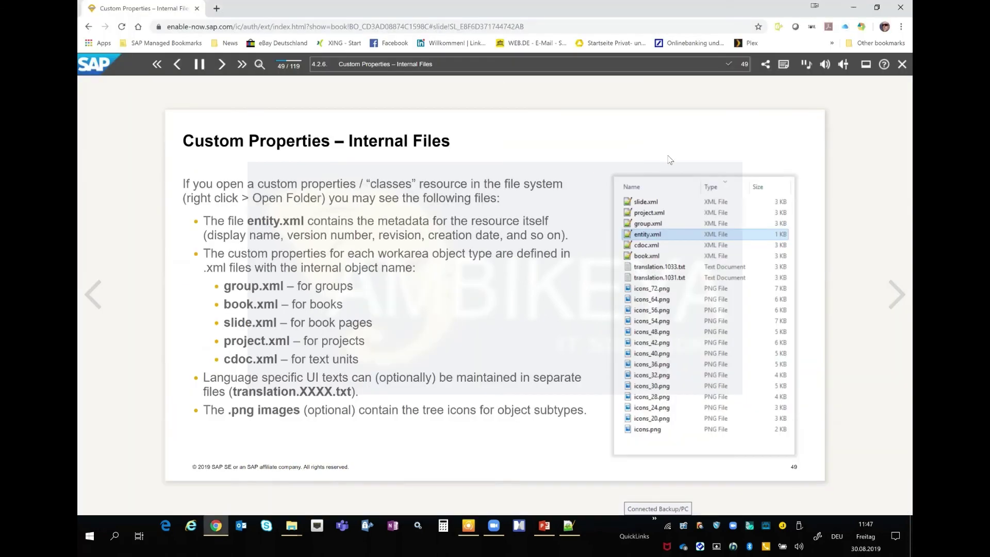
left_click(896, 306)
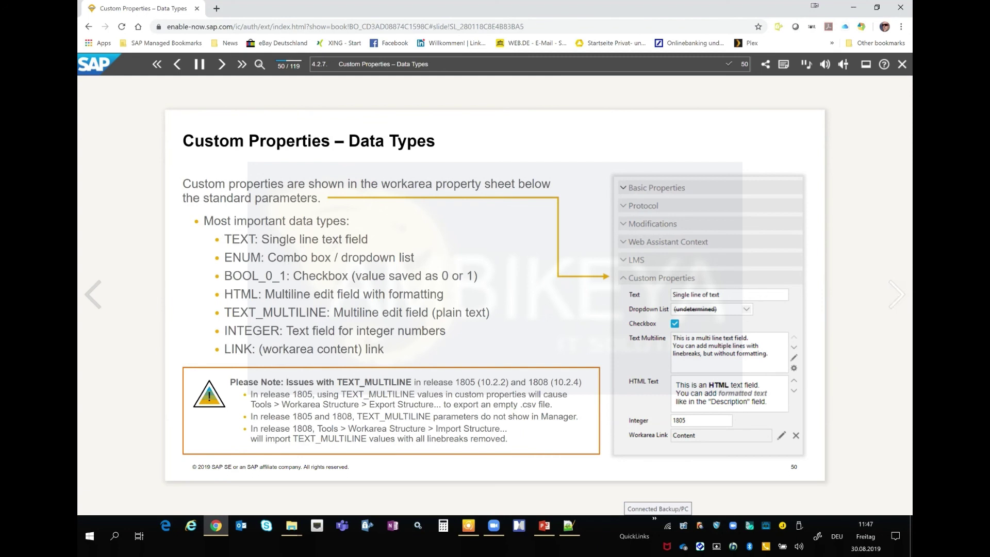
left_click(896, 294)
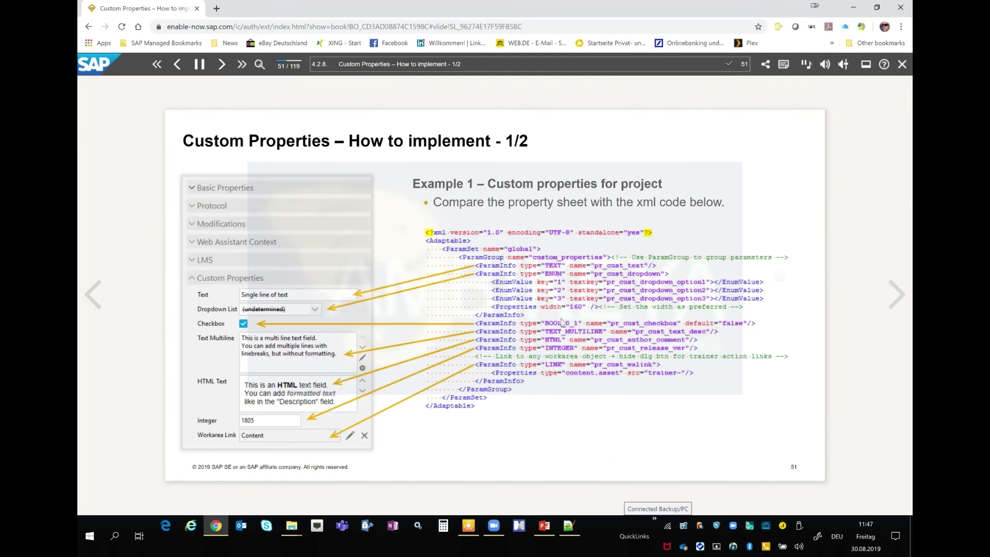
left_click(897, 294)
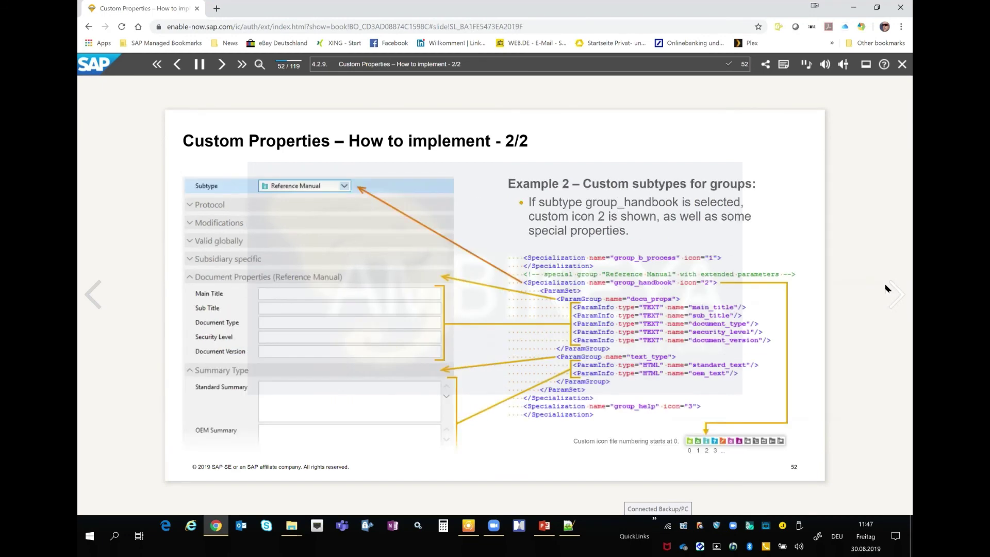
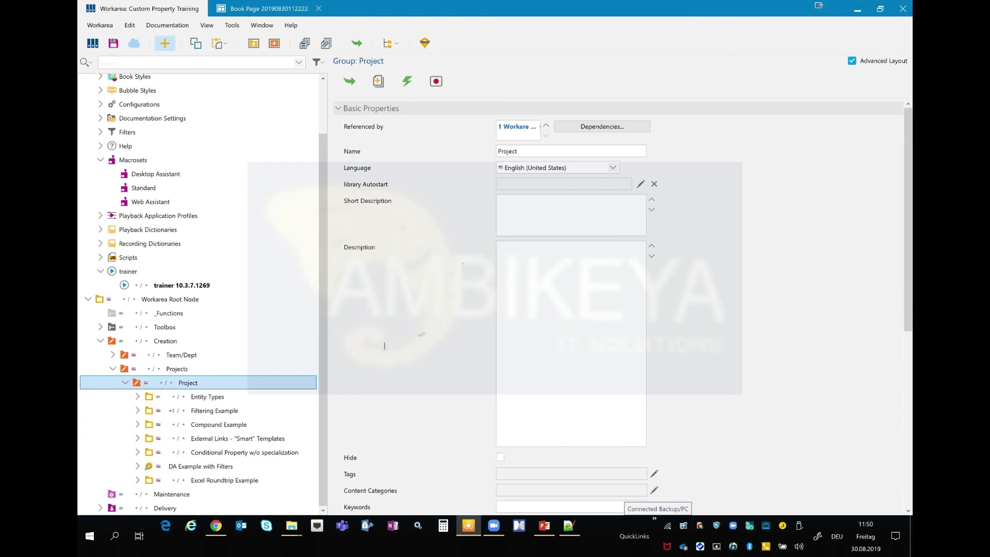
- Create a new group named "Content Filter Example" under the Project group
left_click(296, 370)
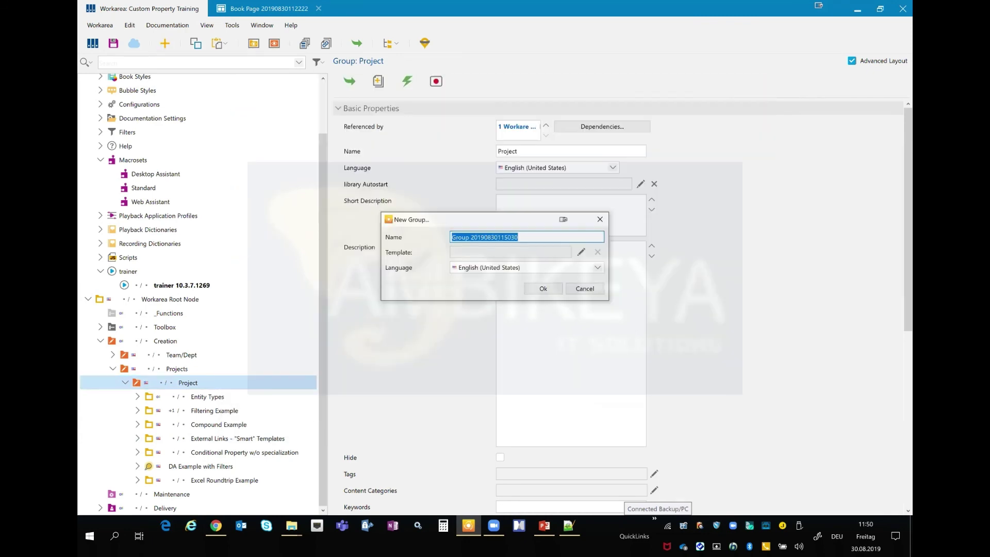
type("Content Filter")
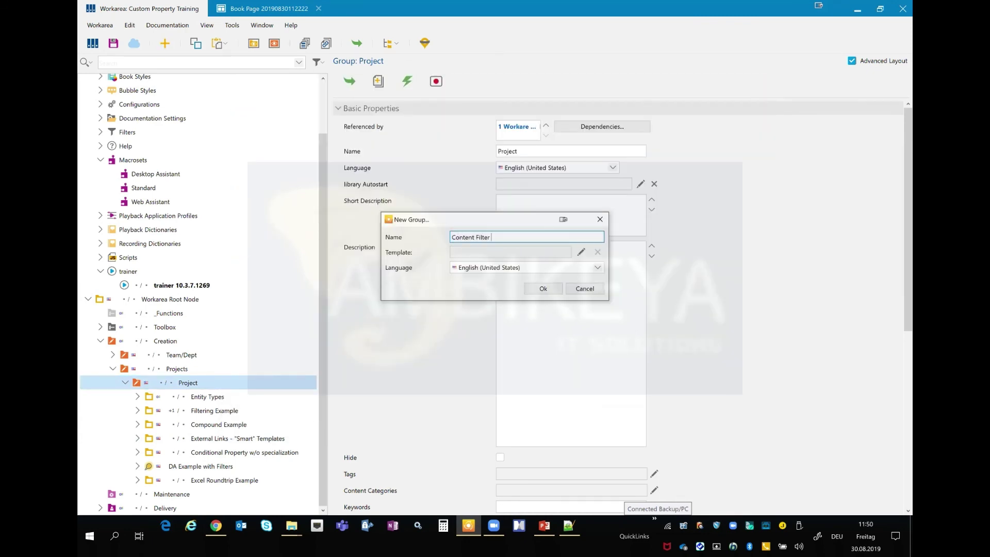
type(" Example")
key("Return")
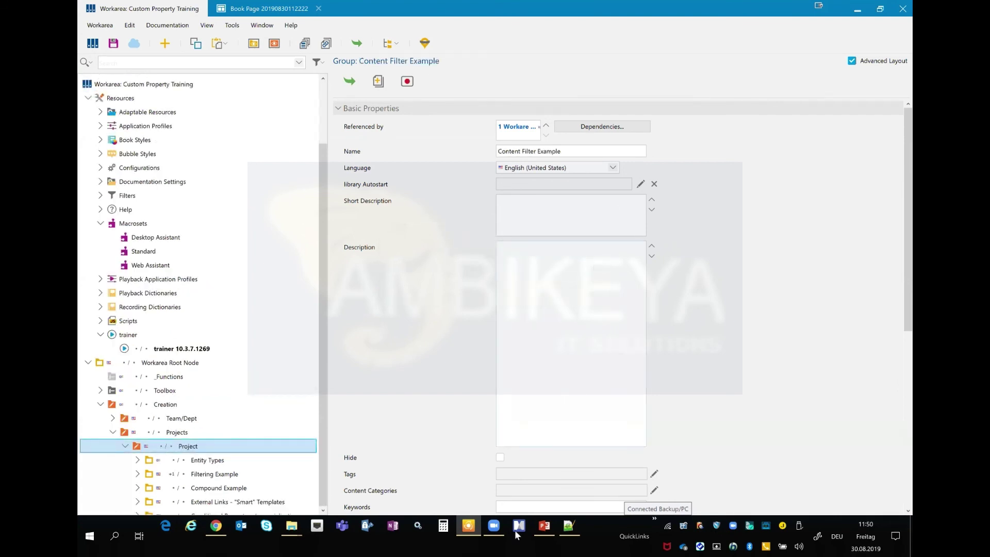
- Create a simulation project named "Sim 1 (beginner)" in the Content Filter Example group, save it and close the open editors
left_click(166, 44)
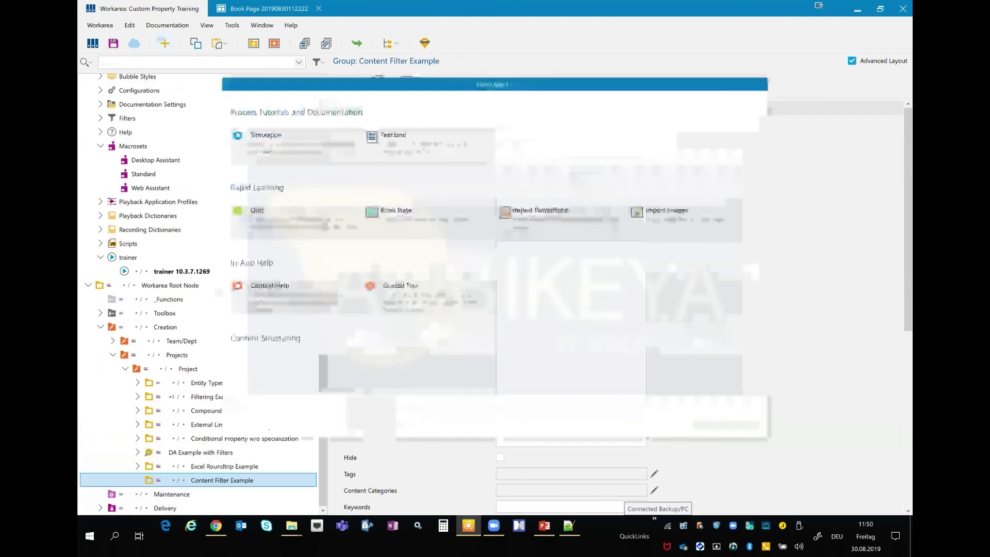
left_click(323, 156)
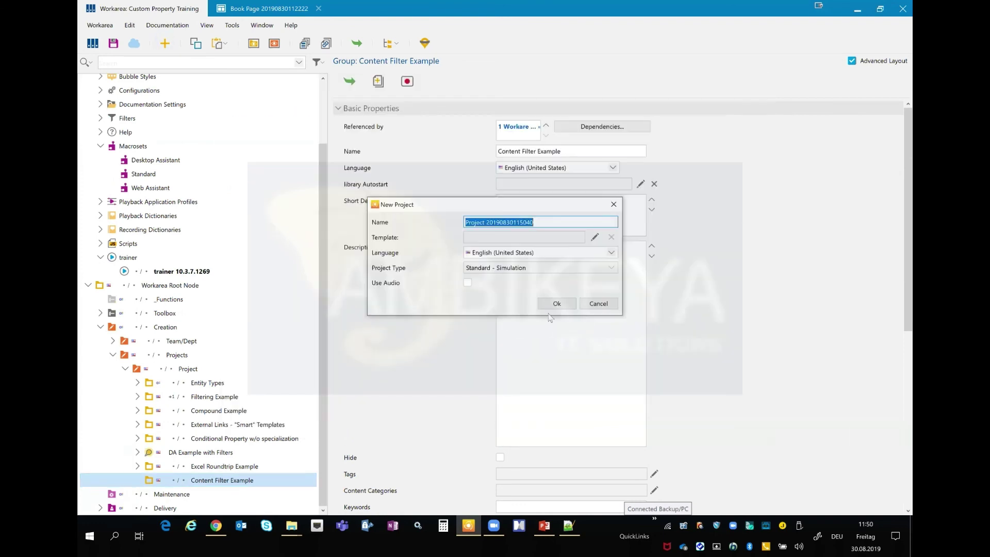
type("Su")
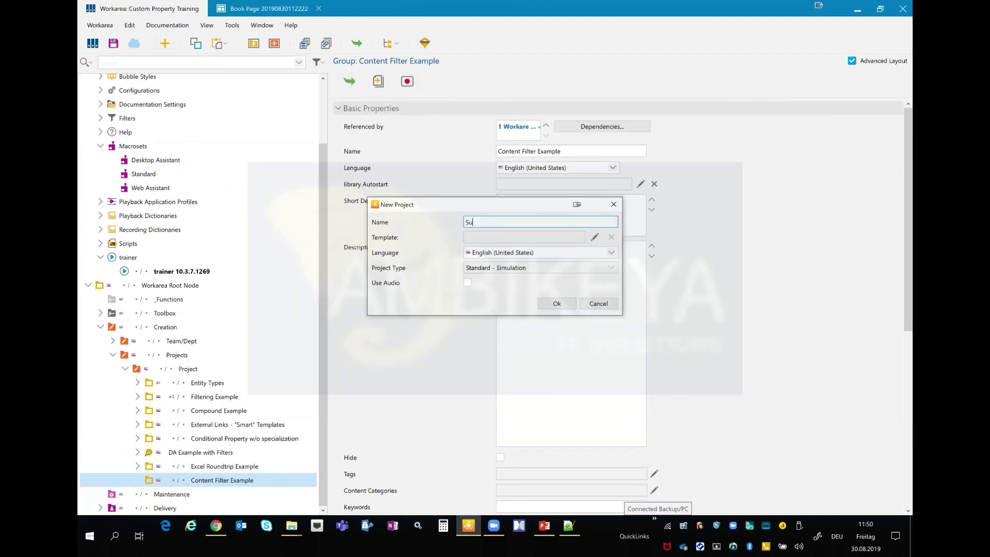
type("m 1 (beginner)")
key("Return")
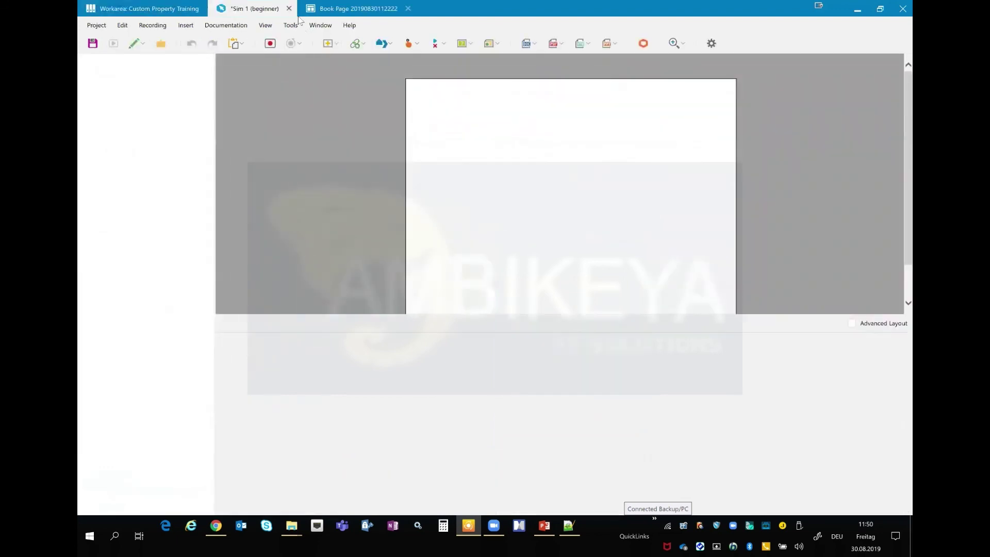
left_click(289, 8)
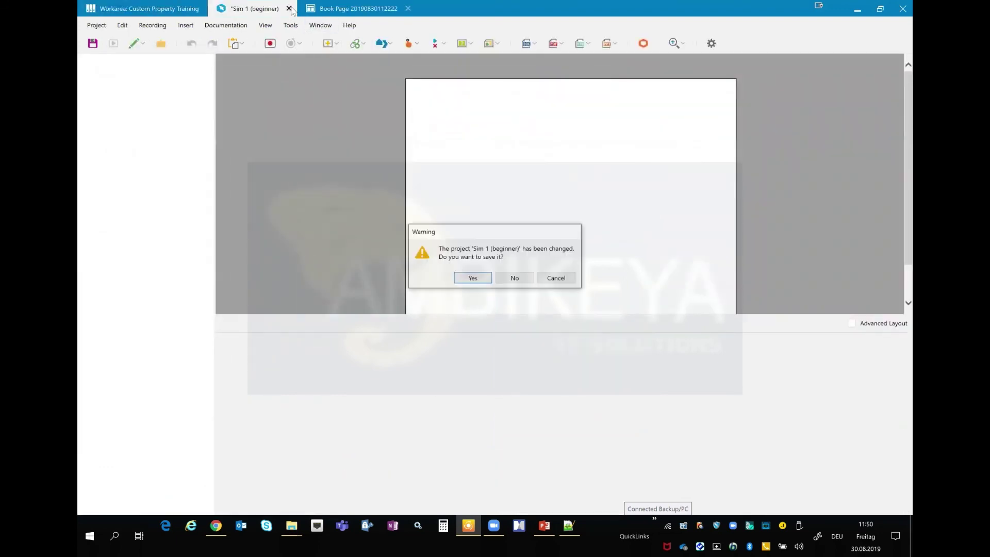
left_click(473, 279)
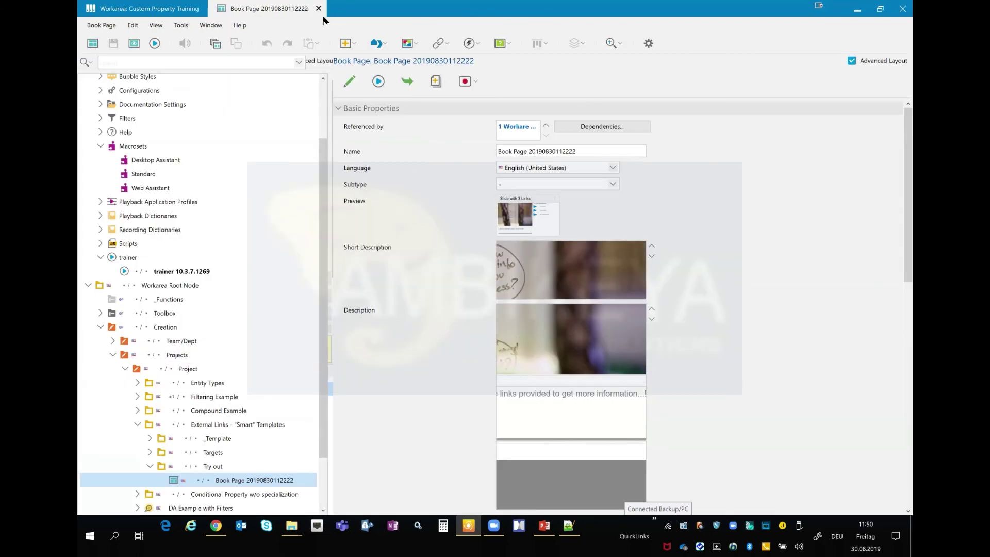
left_click(318, 8)
- Duplicate the Sim 1 (beginner) project into the Content Filter Example group as "Sim 1 (advanced)"
scroll(317, 467, "down", 2)
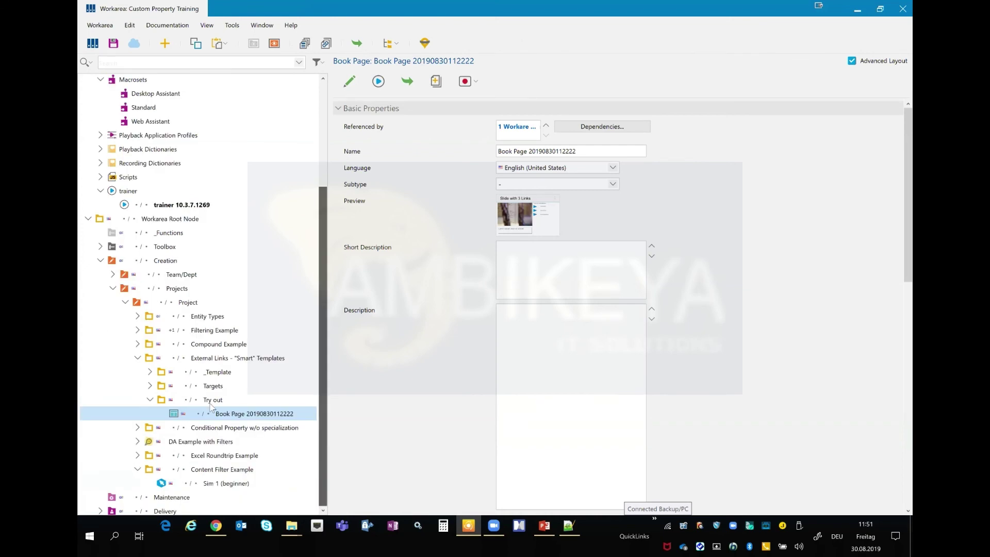
left_click(228, 484)
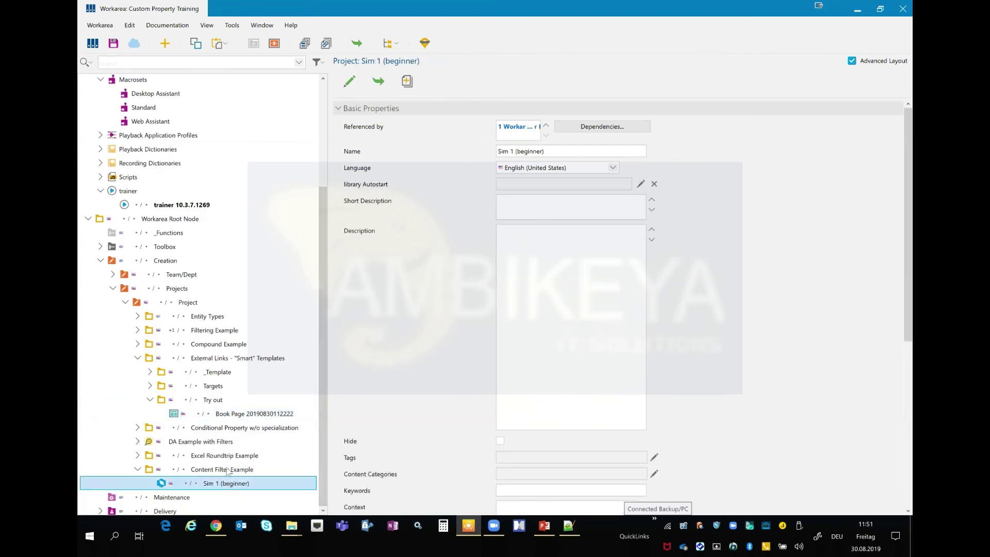
left_click(227, 470)
key("ctrl+v")
left_click(158, 300)
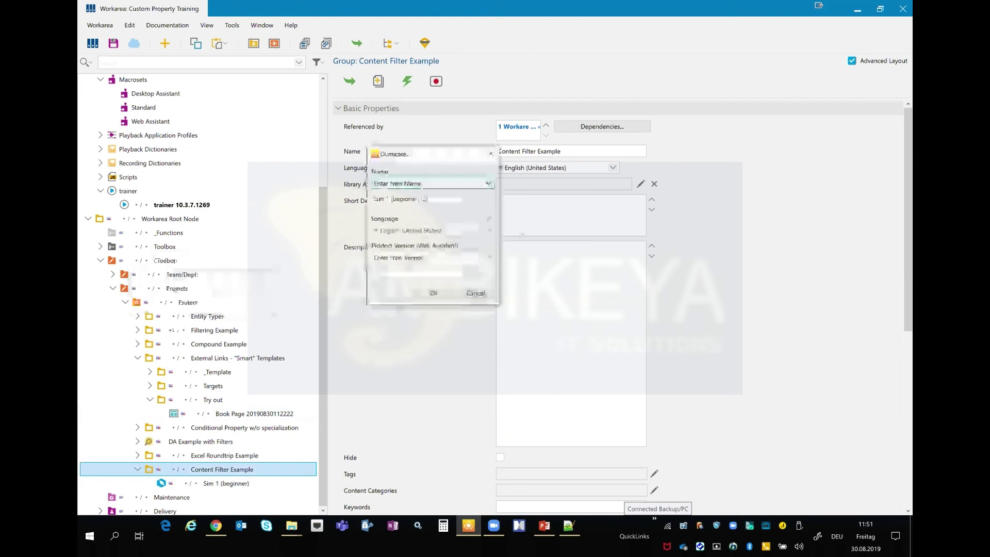
left_click(443, 199)
key("BackSpace")
key("BackSpace")
key("BackSpace")
key("BackSpace")
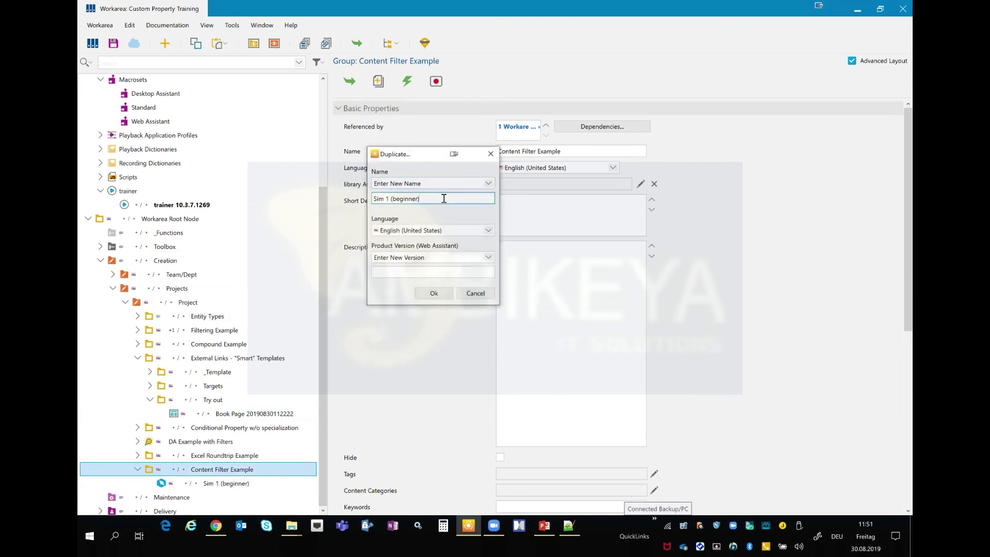
key("ctrl+shift+Left")
type("advanced)")
left_click(432, 293)
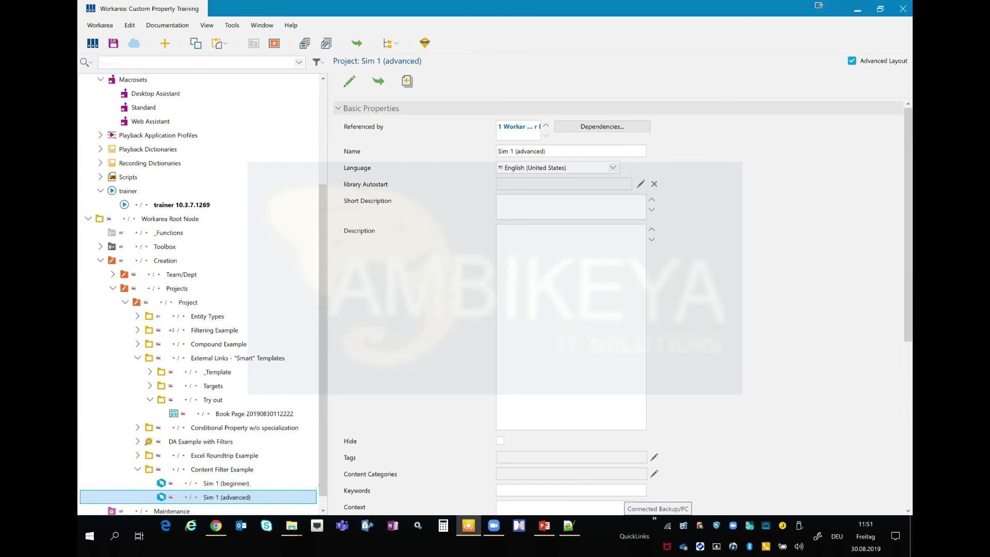
- Compare the Tags, Roles and Duplication Source properties of the Sim 1 (advanced) and Sim 1 (beginner) projects
left_click(323, 510)
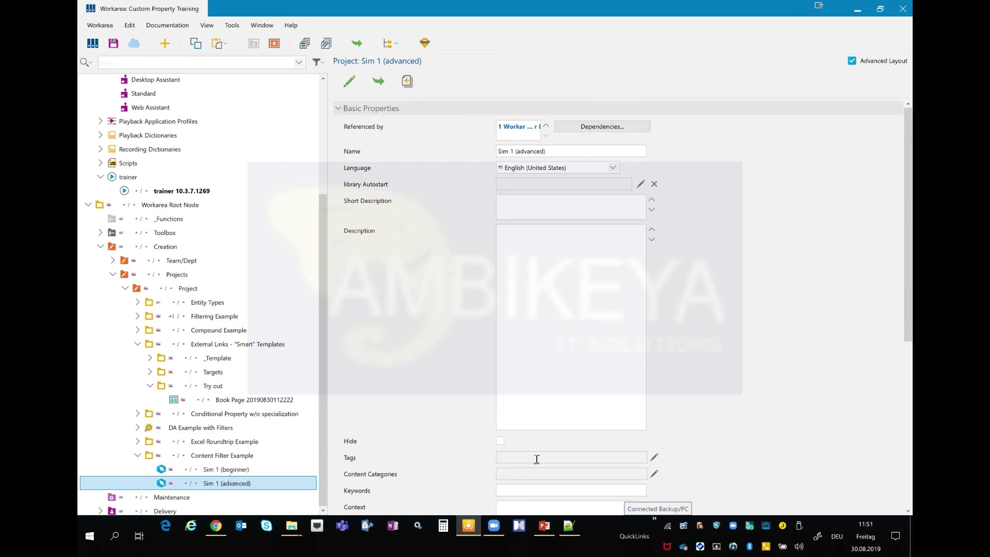
scroll(908, 224, "down", 5)
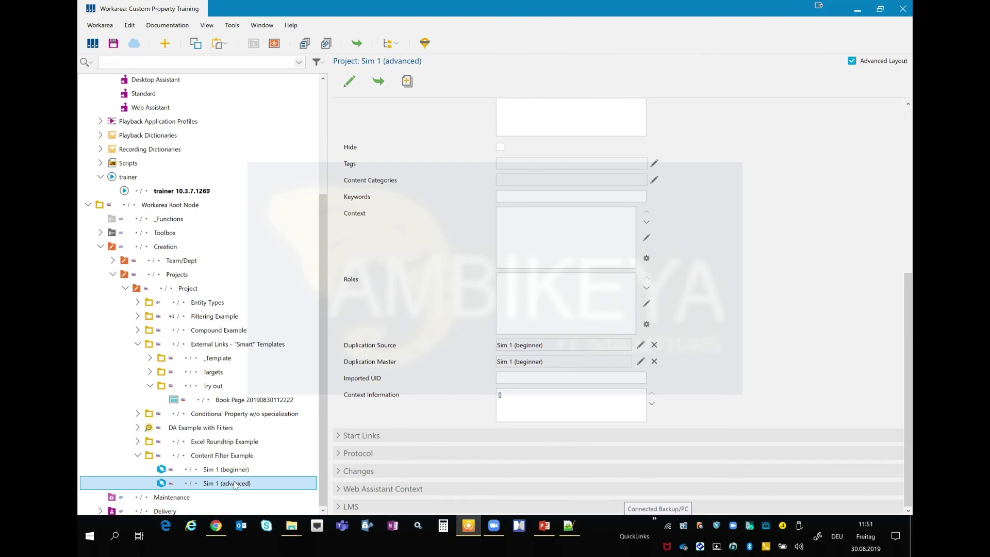
left_click(248, 471)
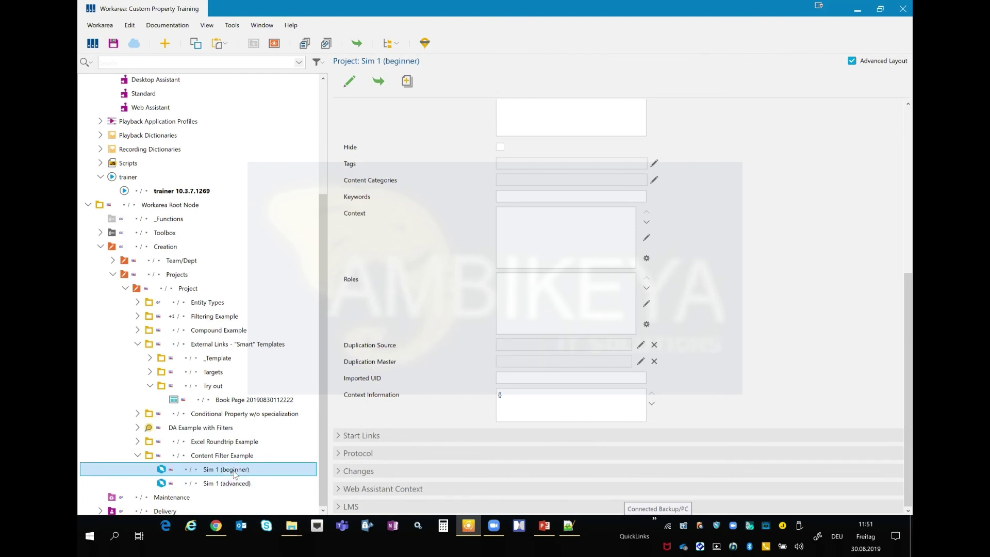
left_click(237, 486)
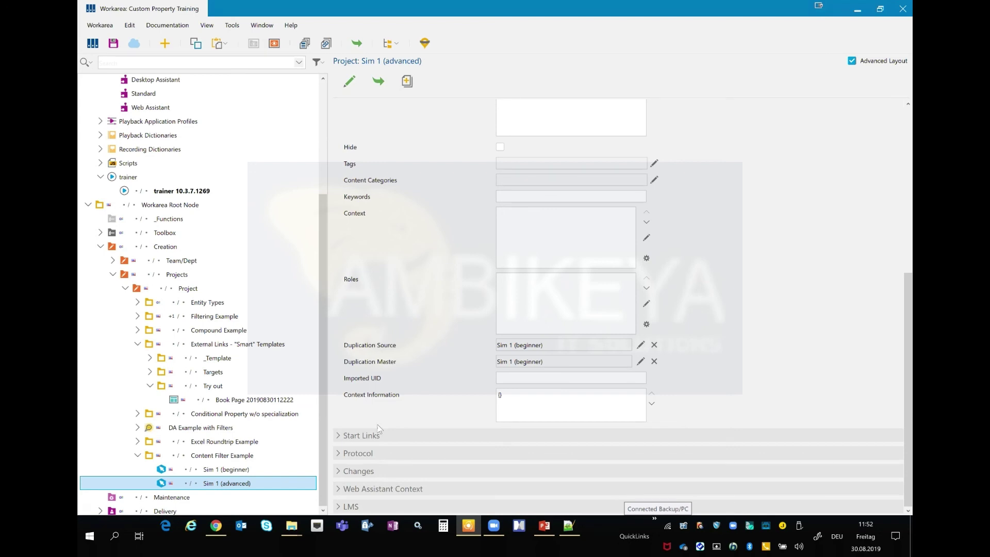
- Open the filter editor and define a criterion in which the company1 property does not contain 1
left_click(318, 62)
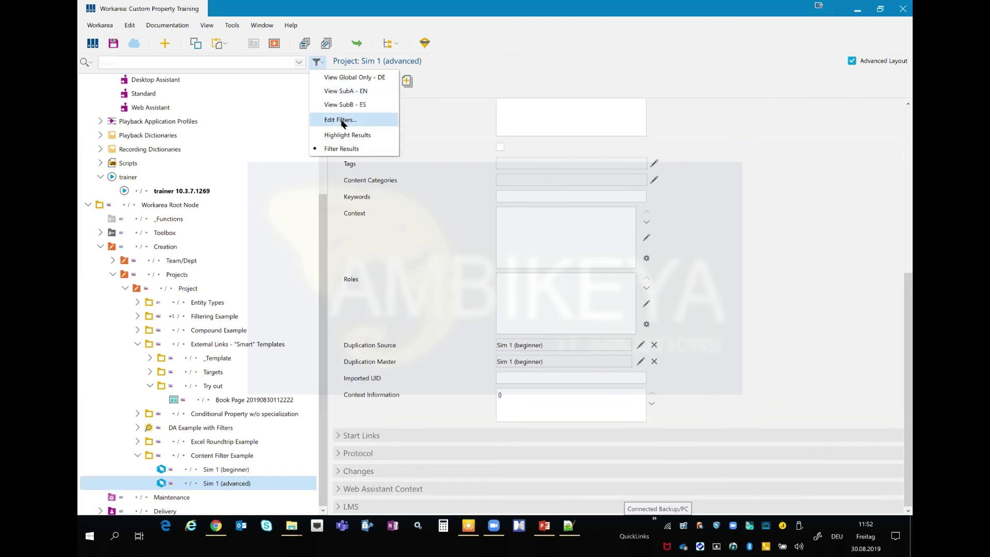
left_click(384, 118)
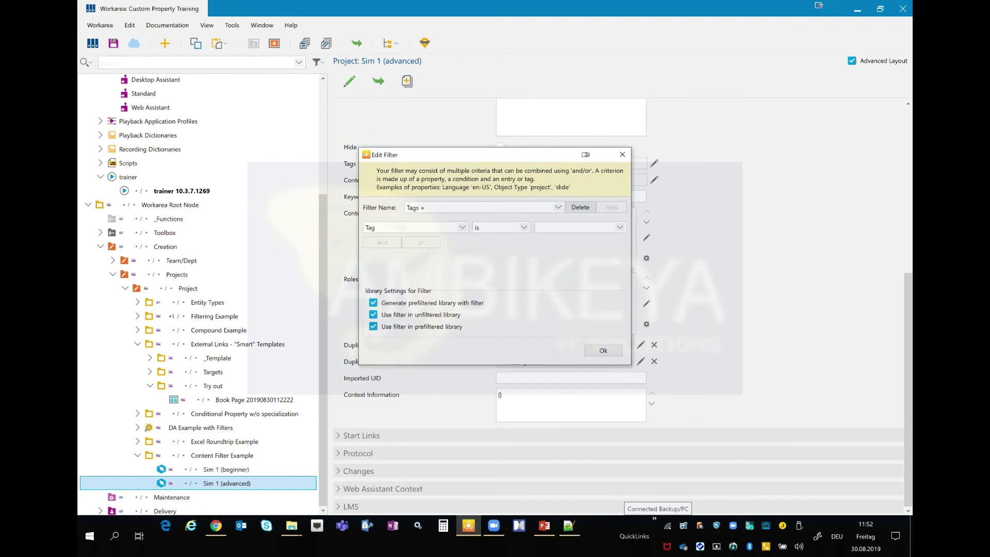
left_click(462, 228)
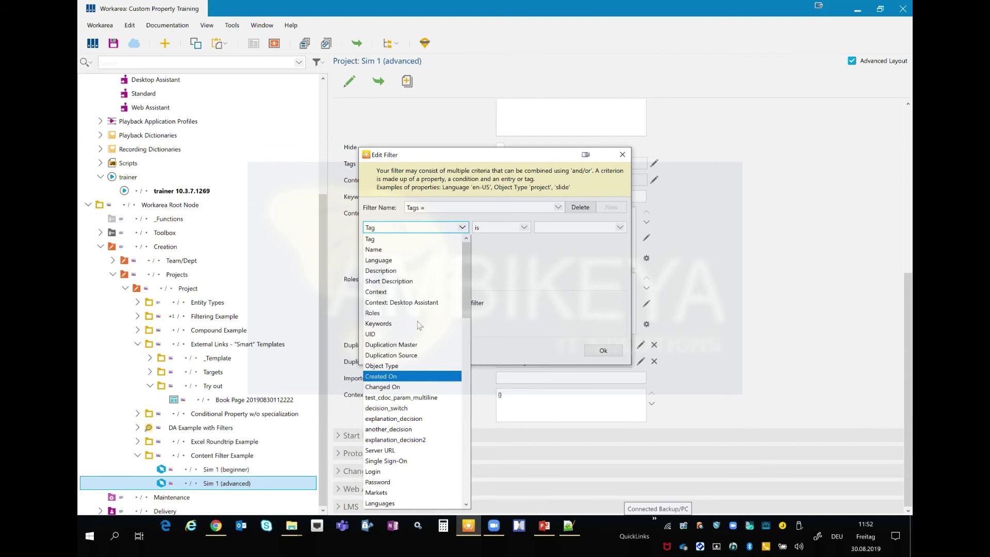
scroll(422, 361, "down", 6)
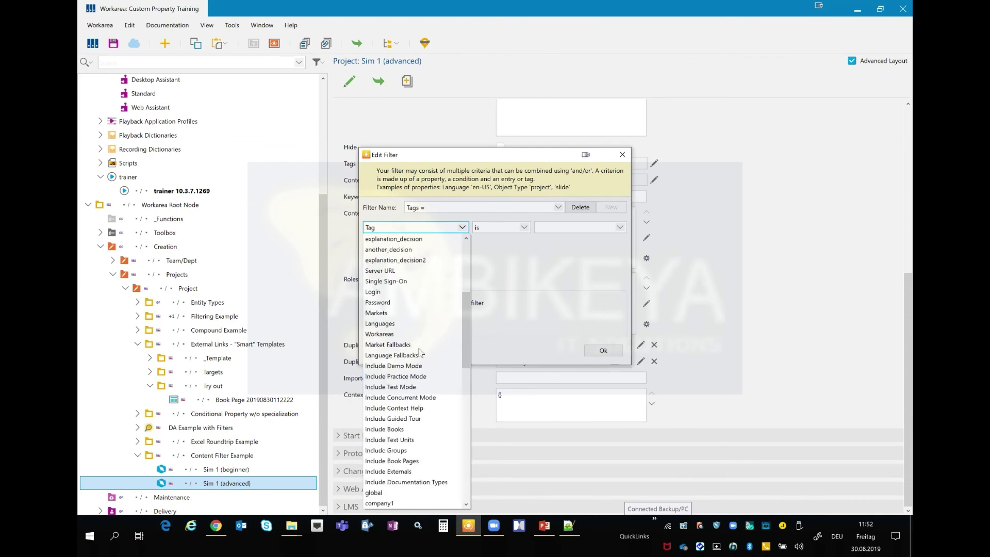
scroll(419, 353, "down", 6)
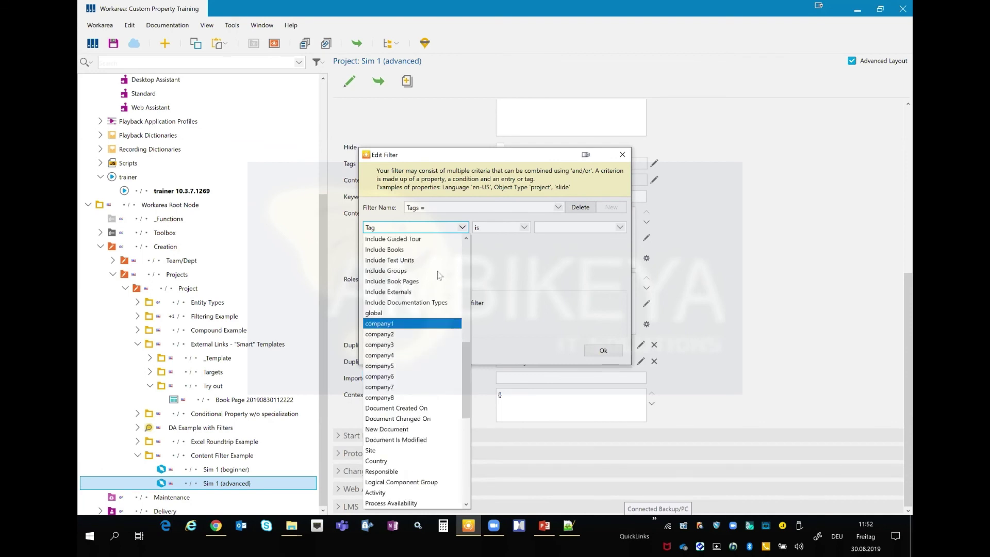
left_click(423, 323)
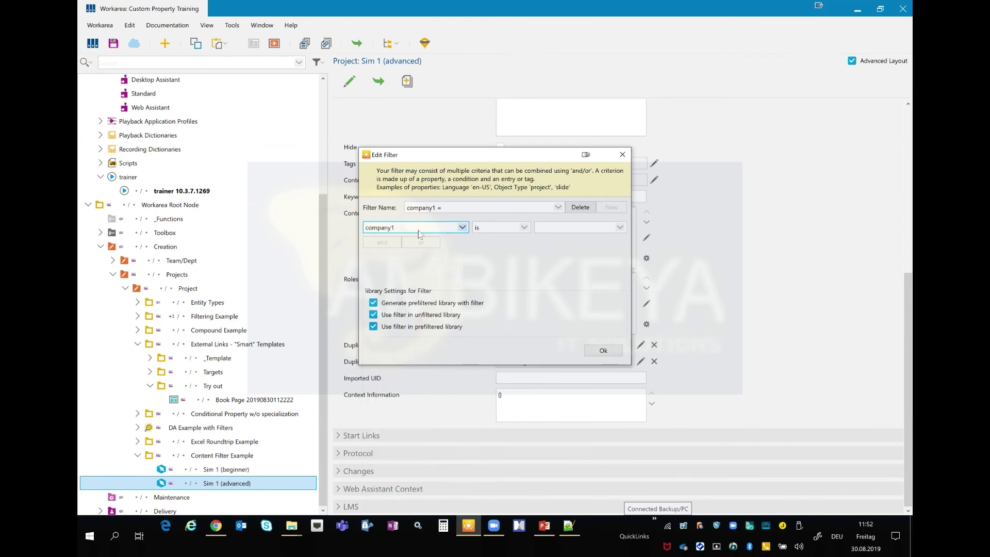
left_click(524, 228)
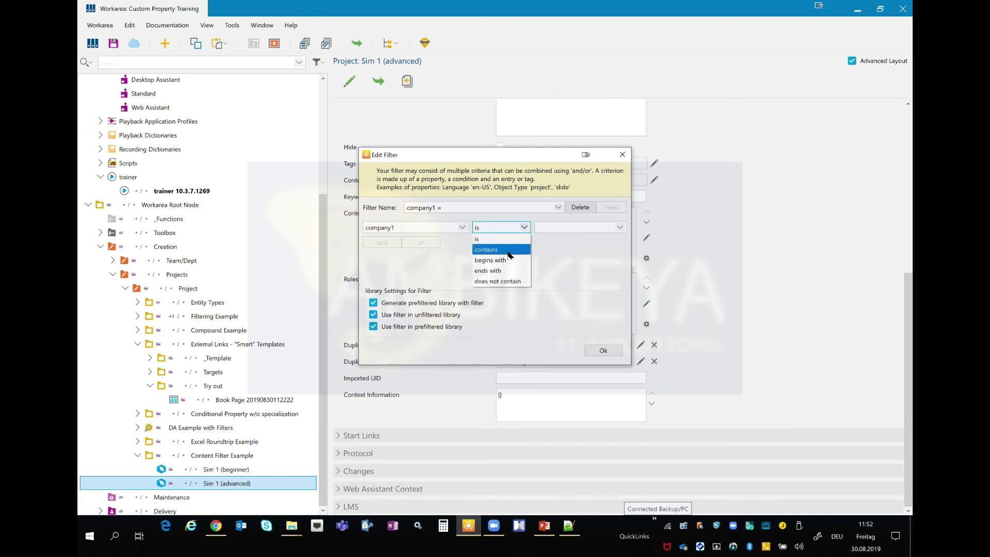
left_click(501, 281)
left_click(572, 227)
type("1")
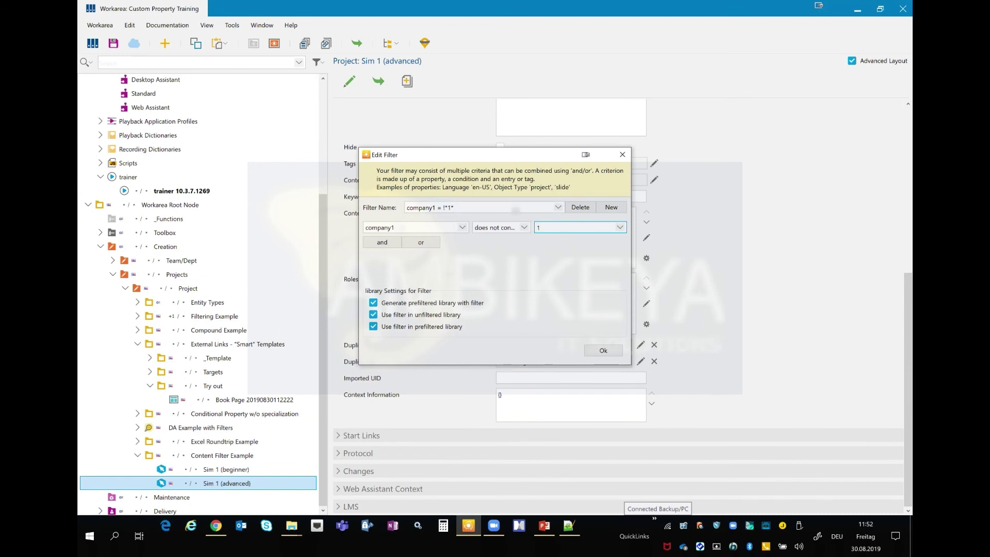
- Change the filter criterion so that company1 is 0
left_click(527, 230)
left_click(519, 237)
key("Tab")
type("0")
- Switch the company1 criterion back to does not contain 1, and close the filter editor without confirming it
left_click(524, 227)
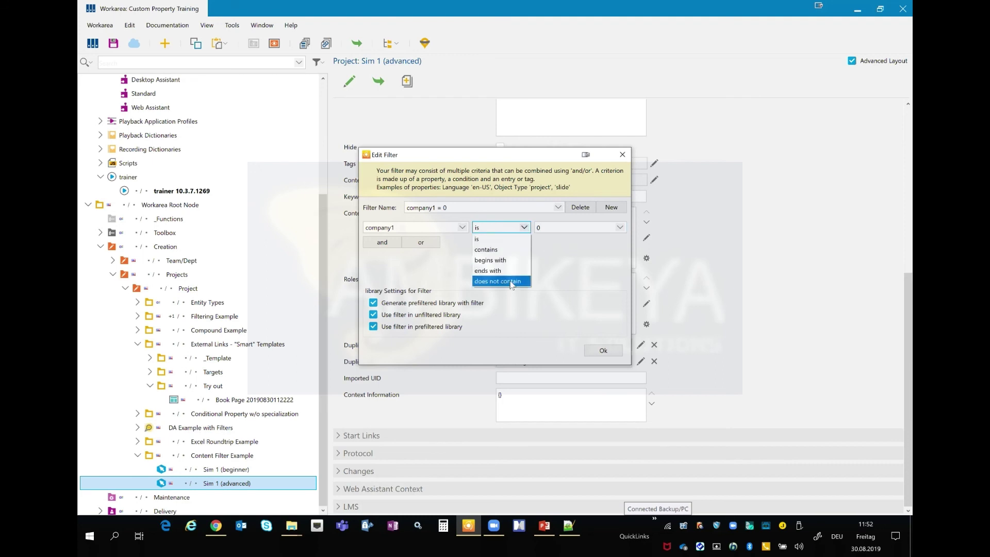
left_click(513, 281)
left_click(538, 227)
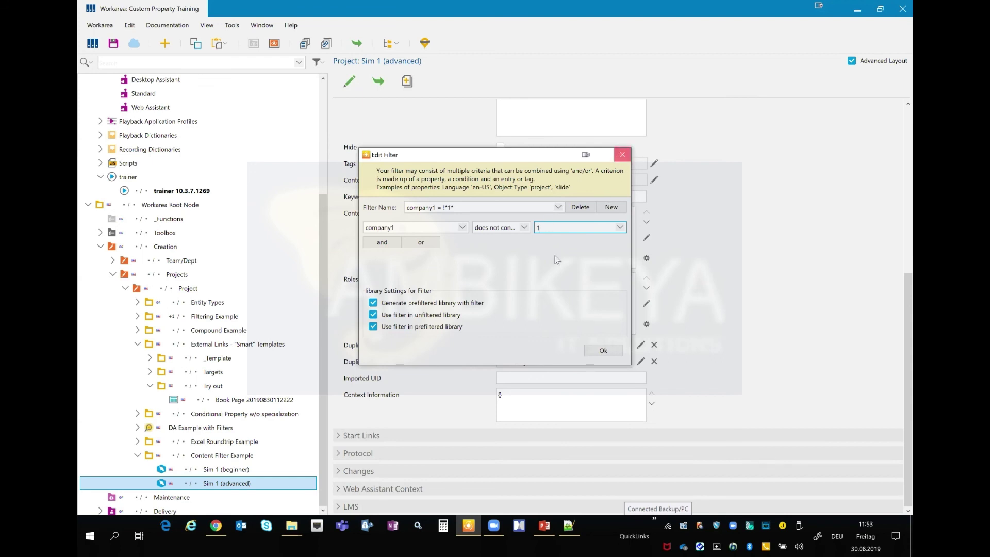
left_click(621, 156)
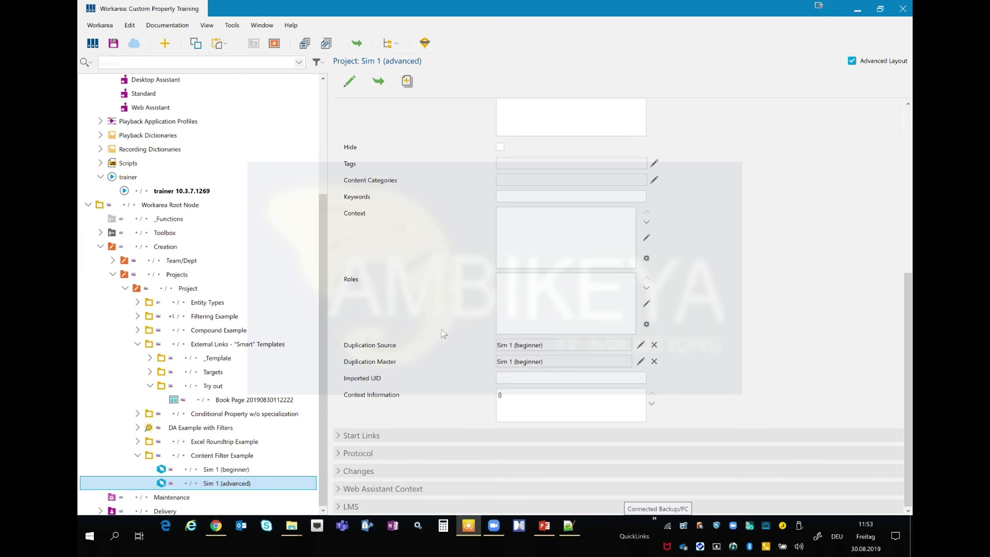
- Delete the Content Filter Example group together with its beginner and advanced simulations
left_click(235, 457)
key("Delete")
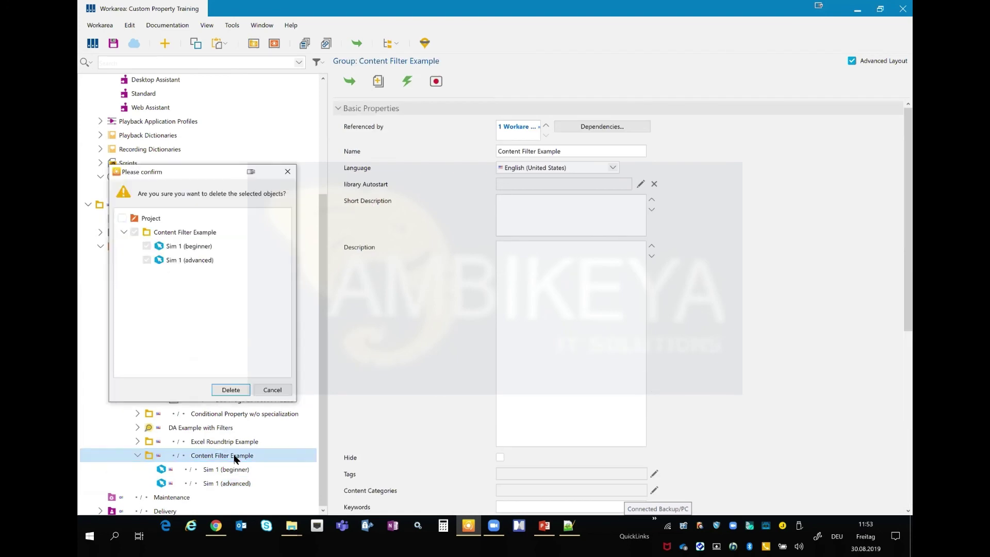
key("Return")
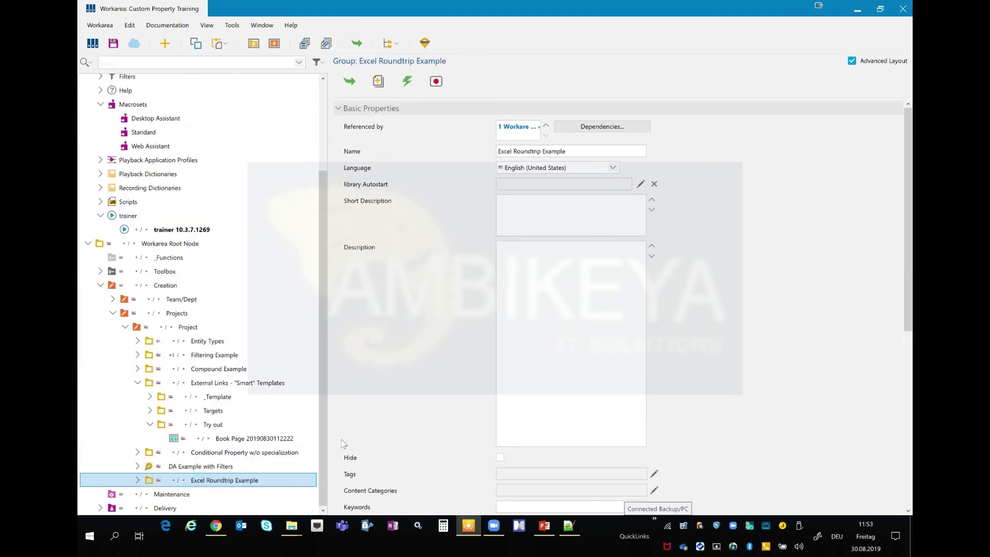